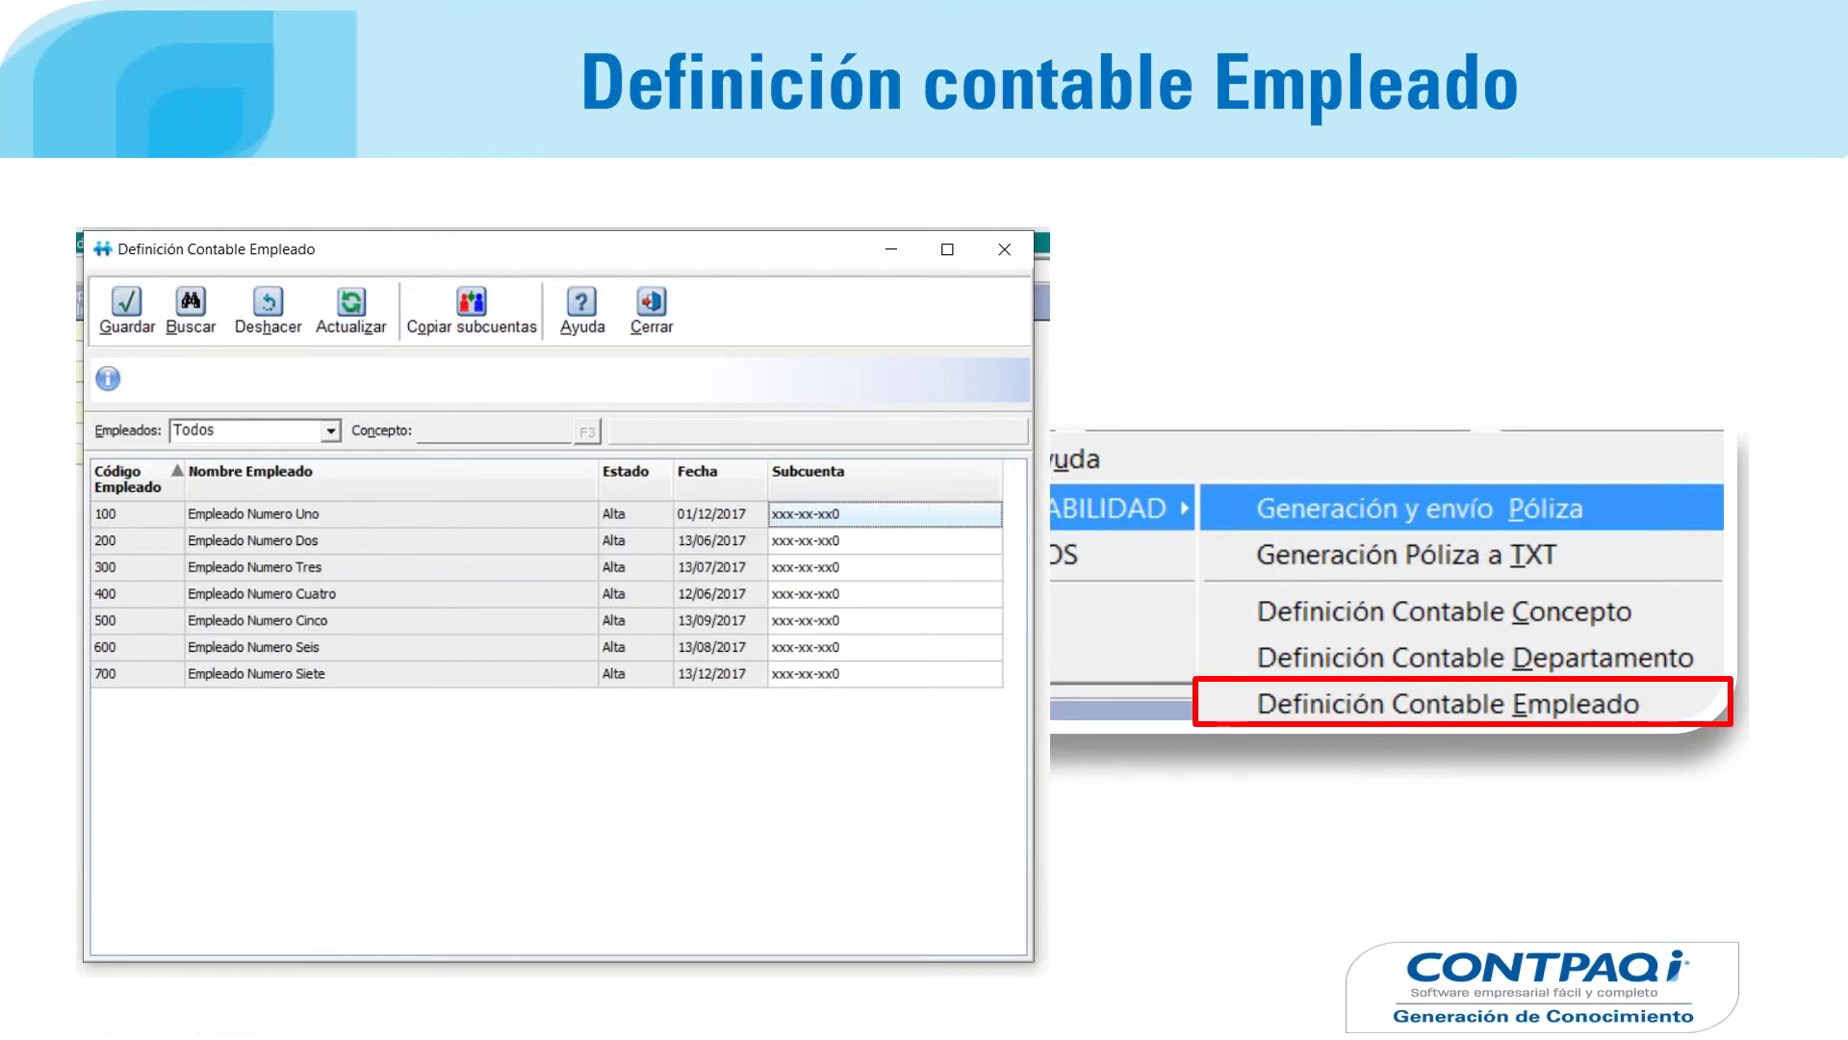
# Step: Leave the slide presentation, launch CONTPAQi Contabilidad from the desktop and accept the internal-use licence notice
pyautogui.press('Right')
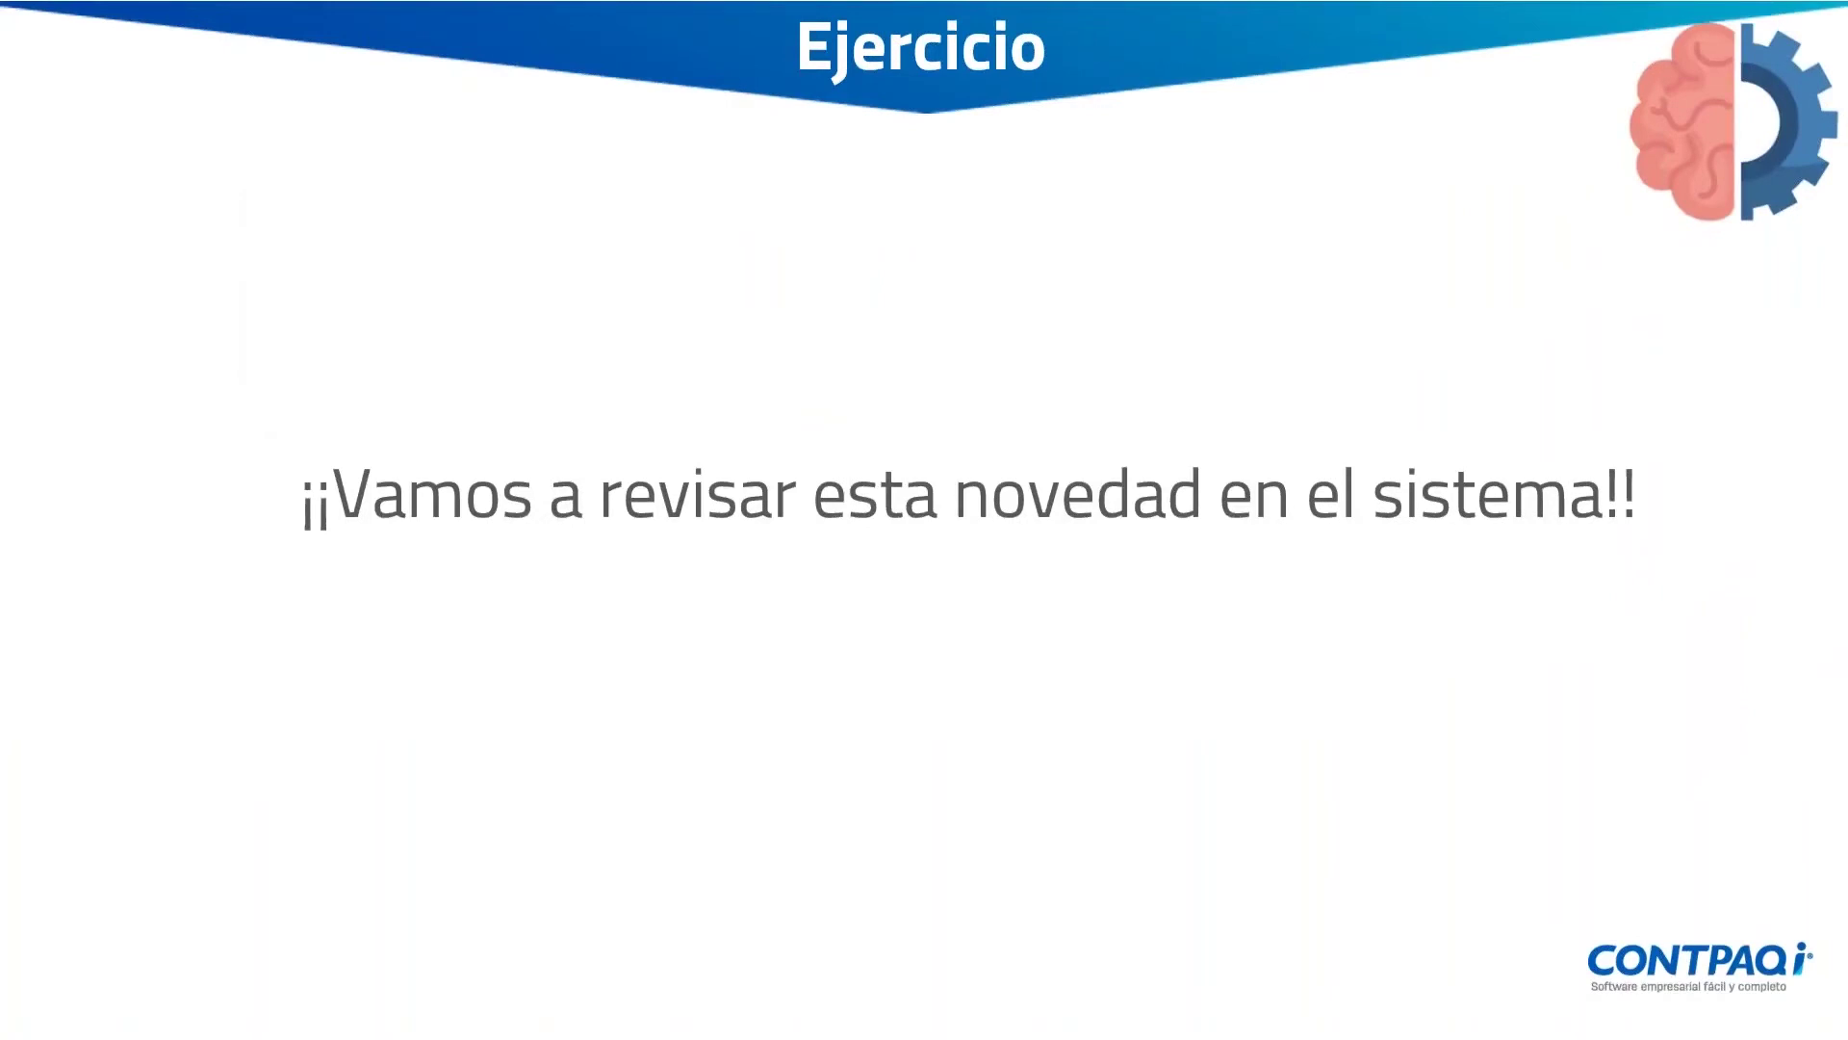
pyautogui.hotkey('alt', 'Tab')
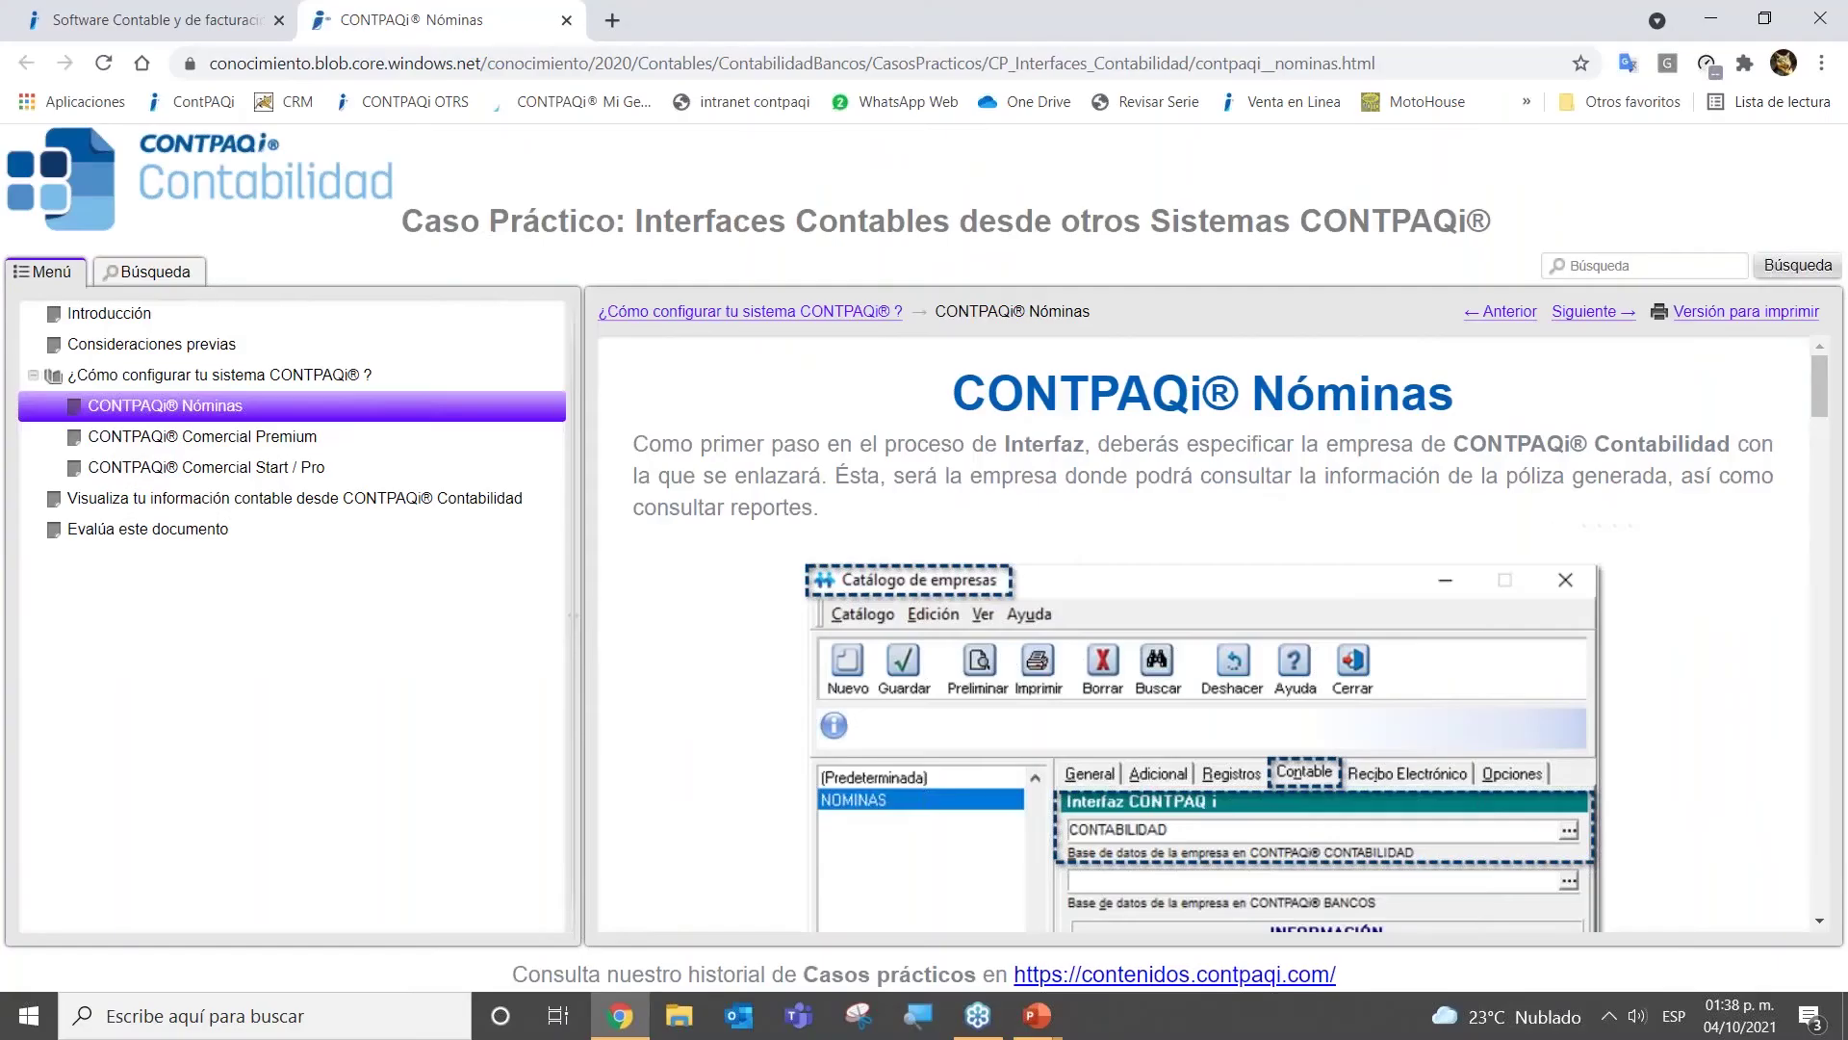
pyautogui.press('super+d')
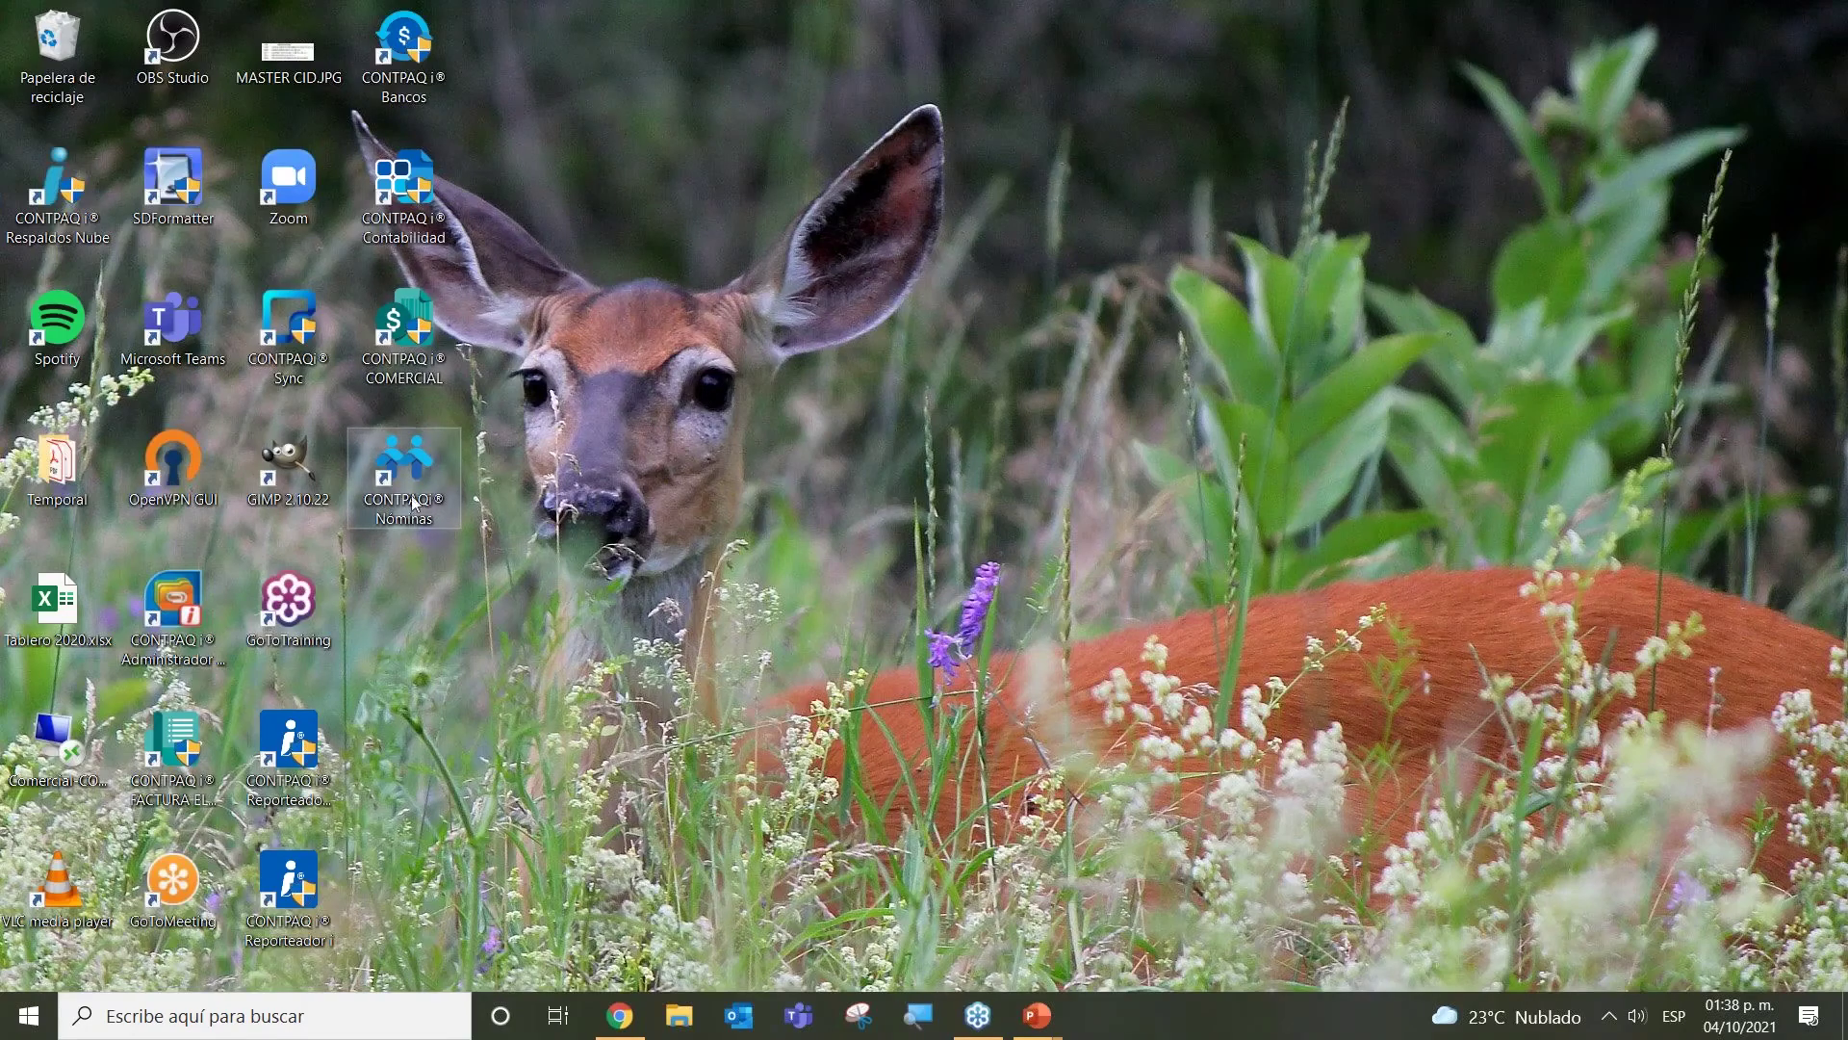
pyautogui.doubleClick(436, 214)
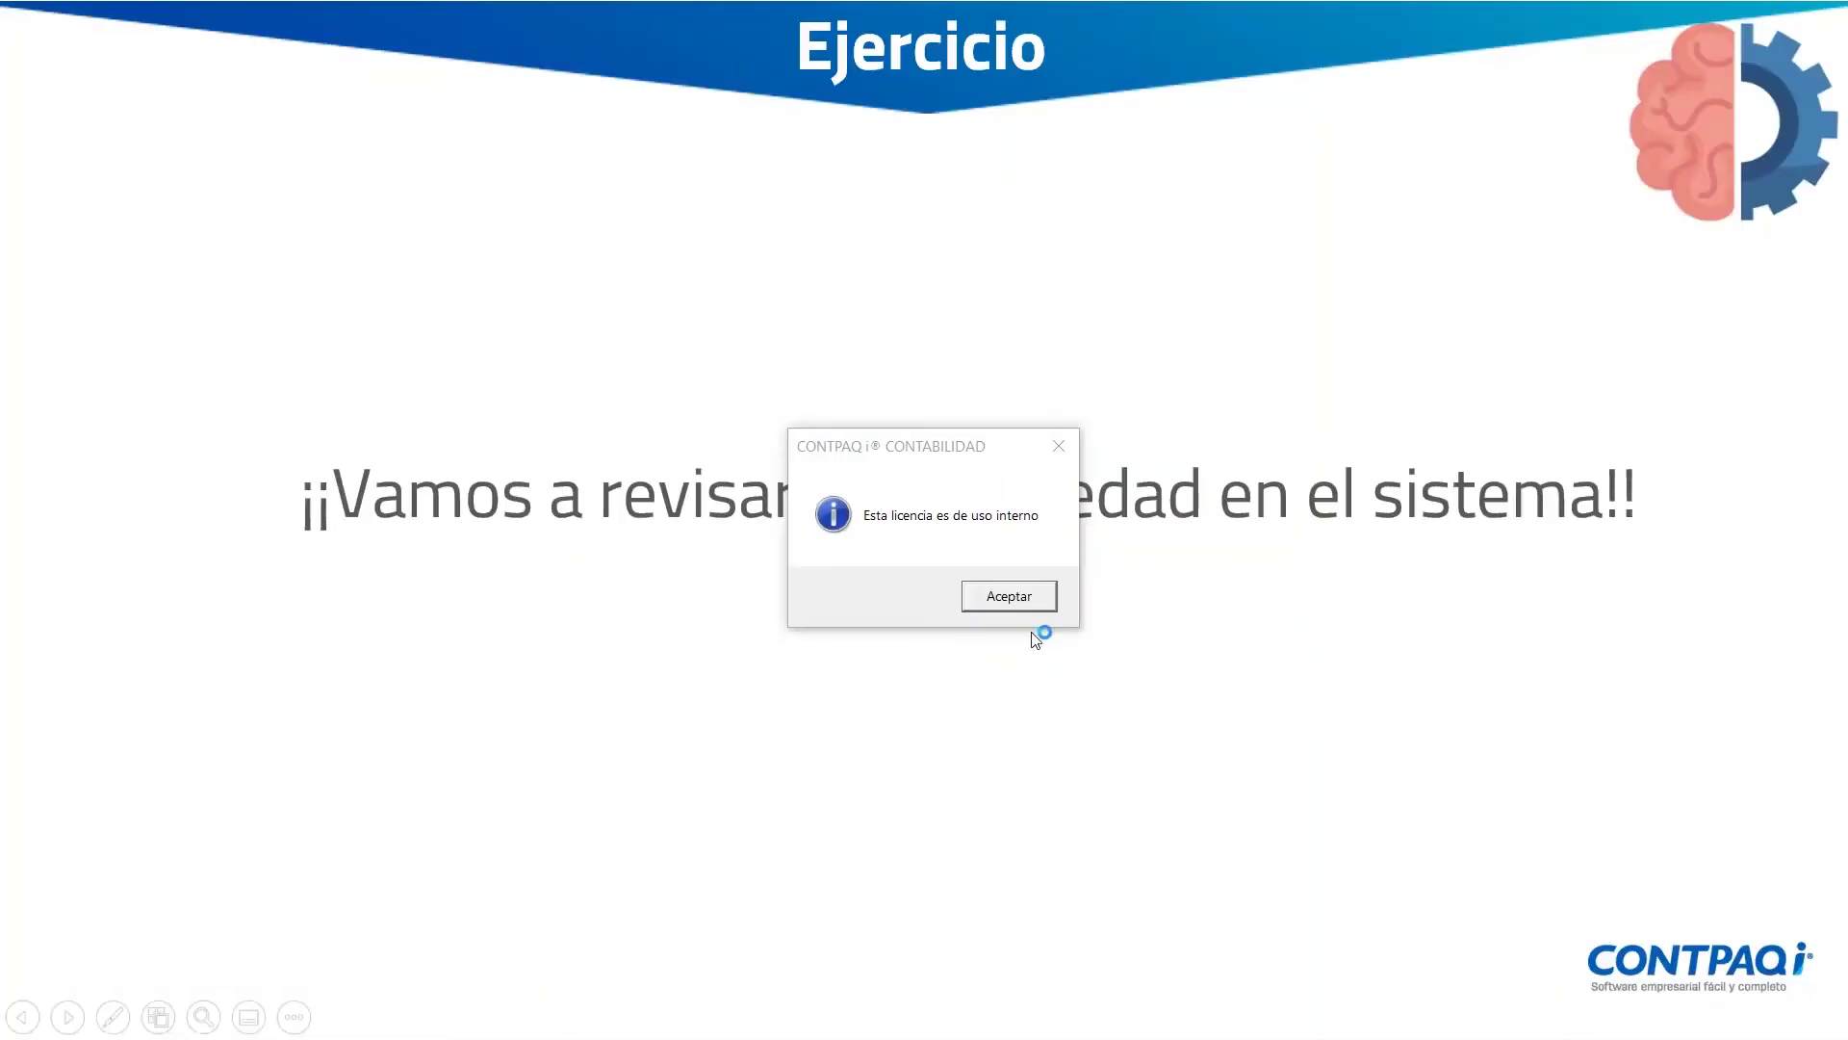
pyautogui.click(1026, 598)
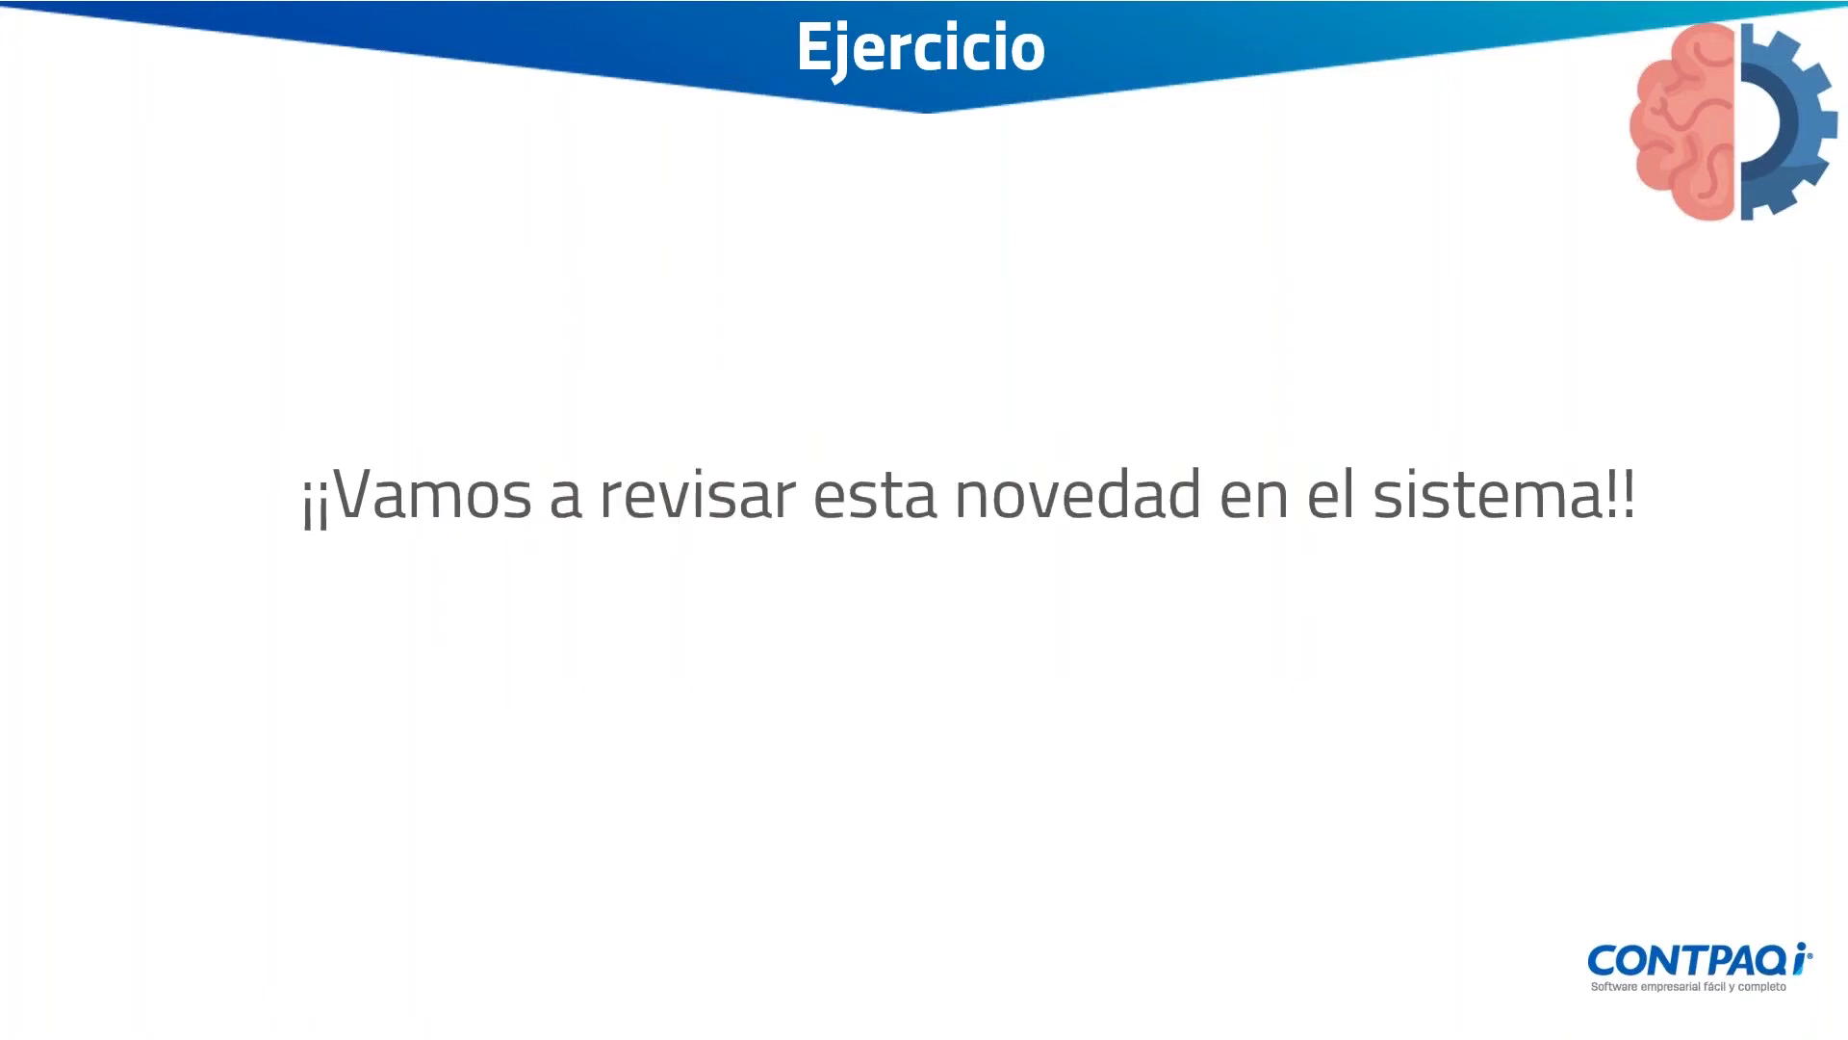
# Step: Switch to Chrome and open the Descargas page from the footer of the contpaqi.com home page
pyautogui.press('super')
pyautogui.click(621, 1016)
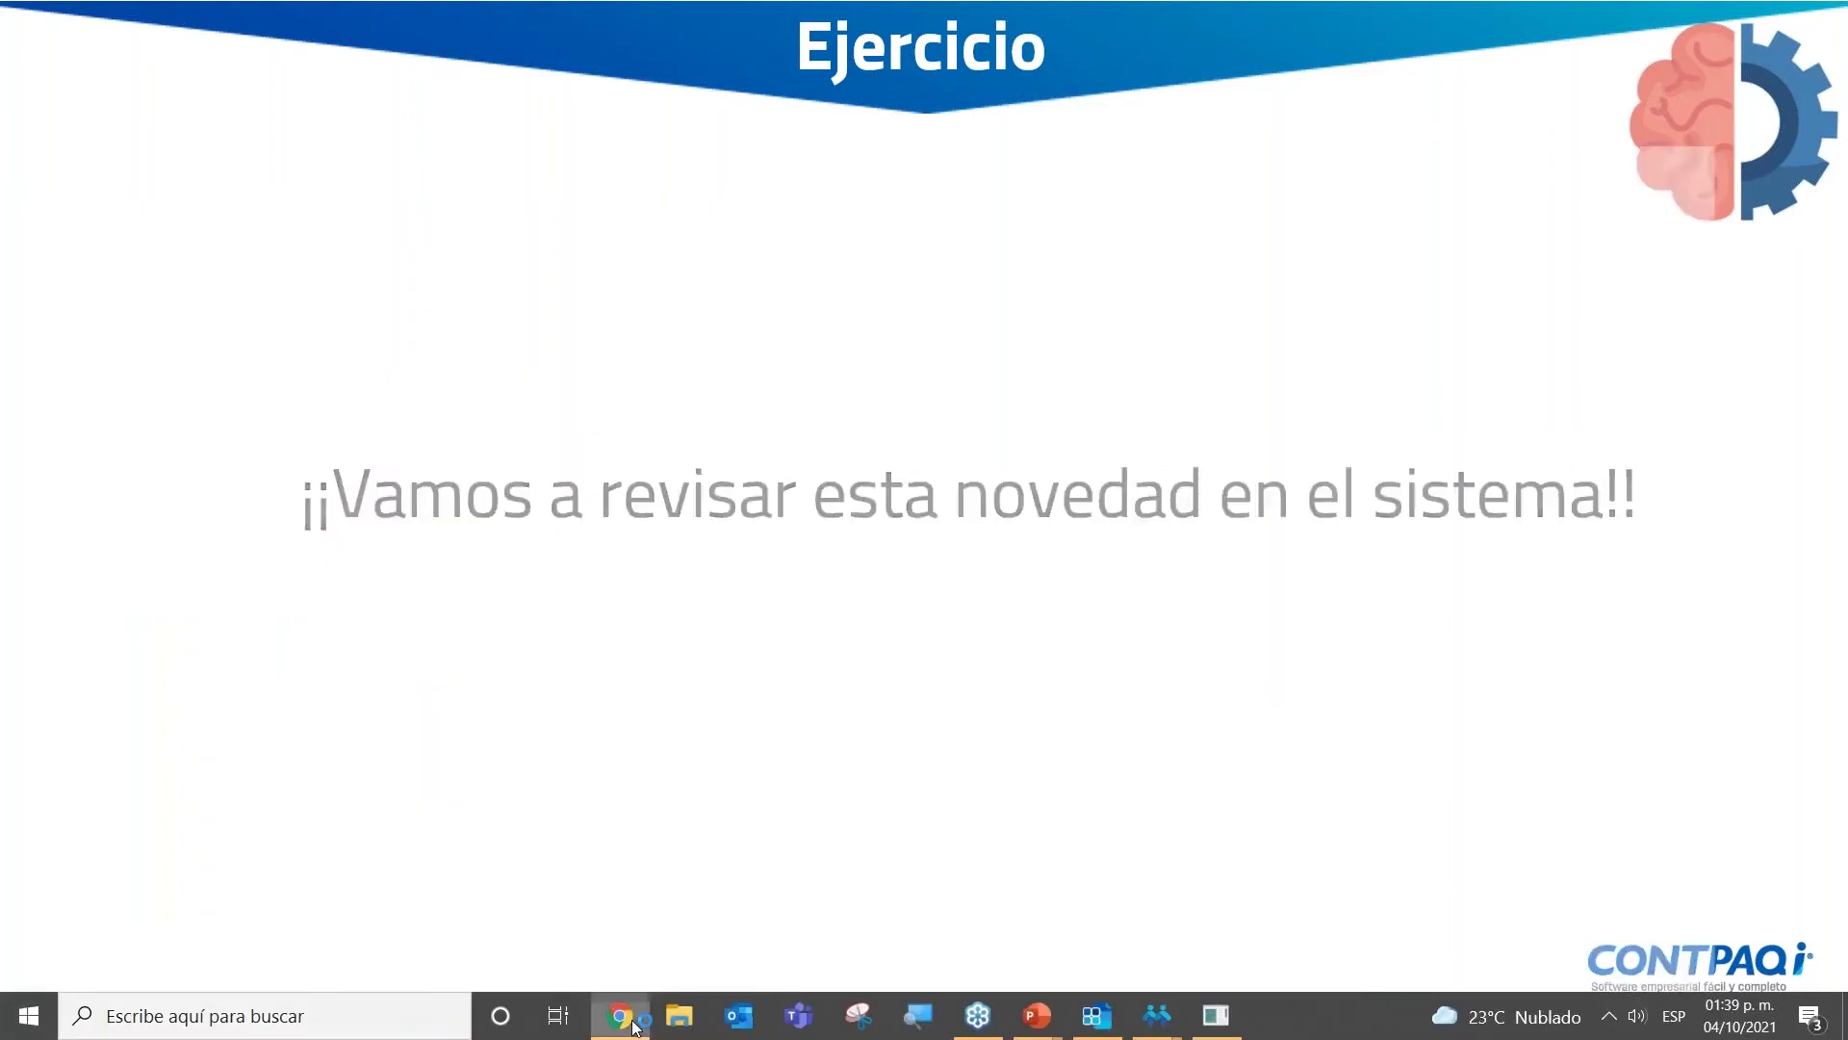
pyautogui.click(192, 21)
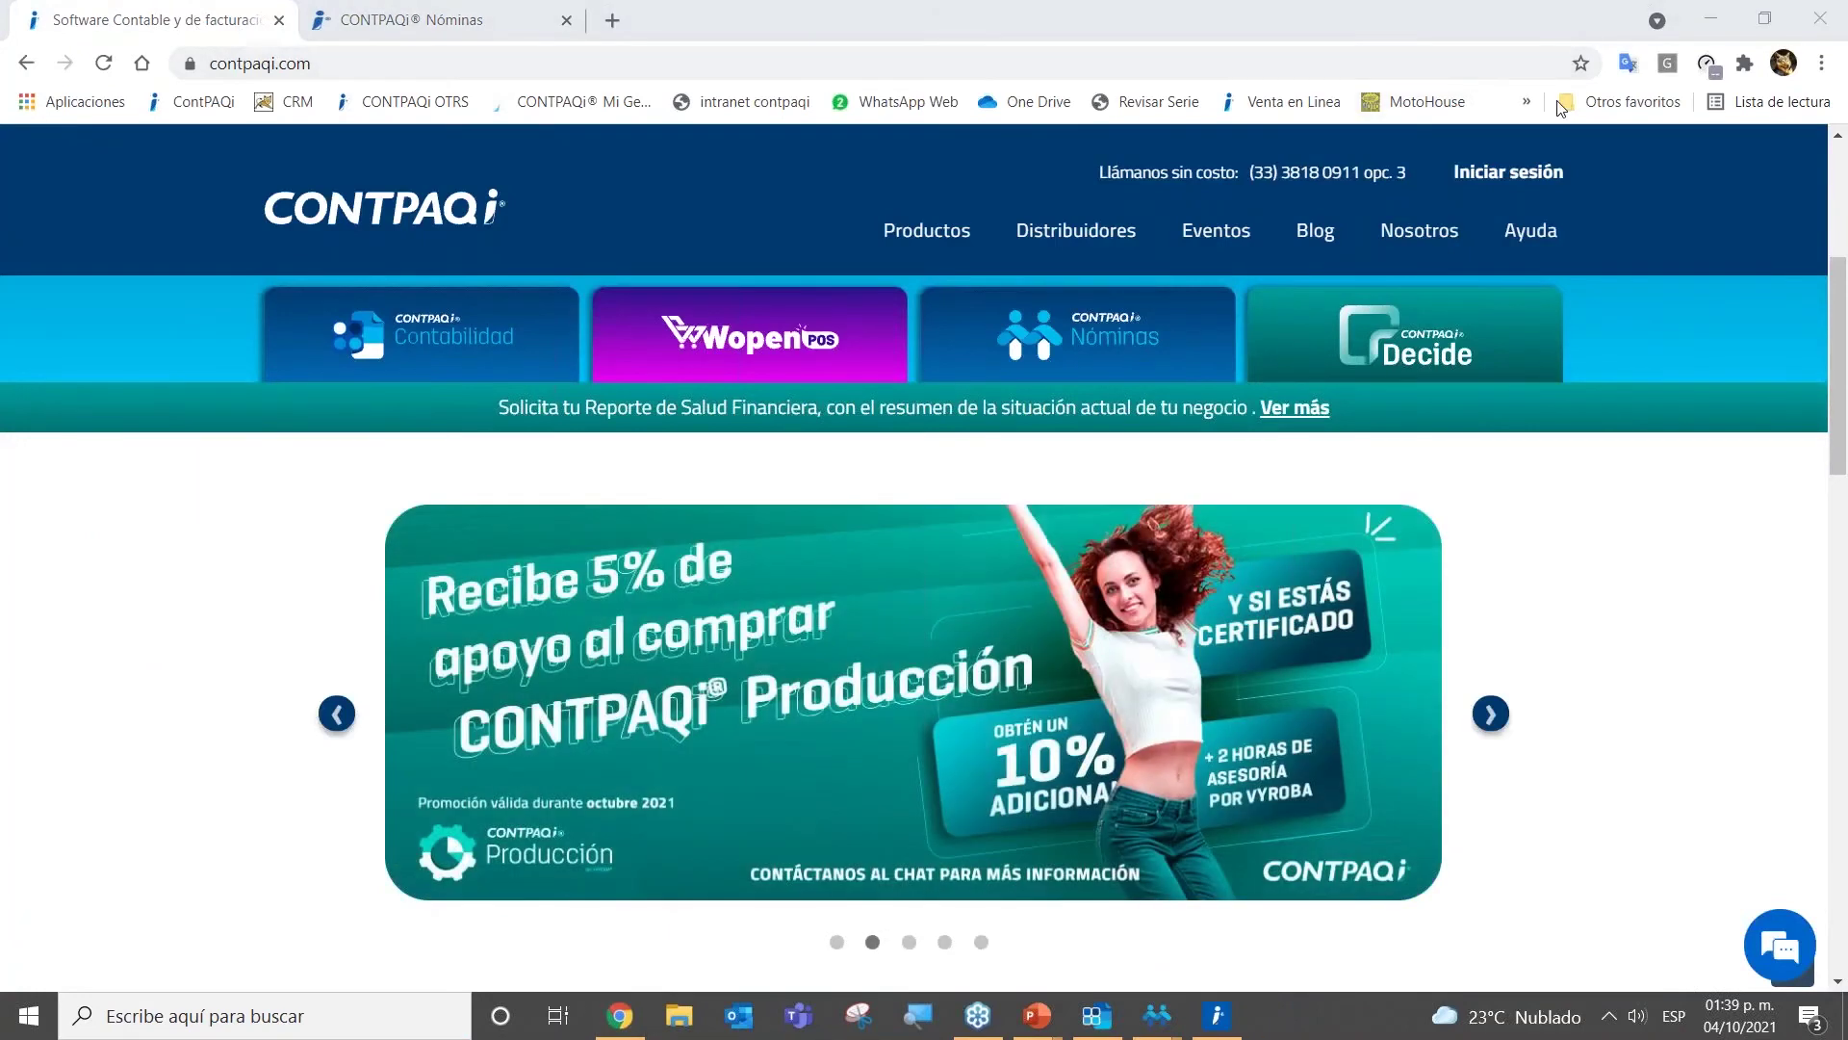
pyautogui.moveTo(1839, 483); pyautogui.dragTo(1832, 952)
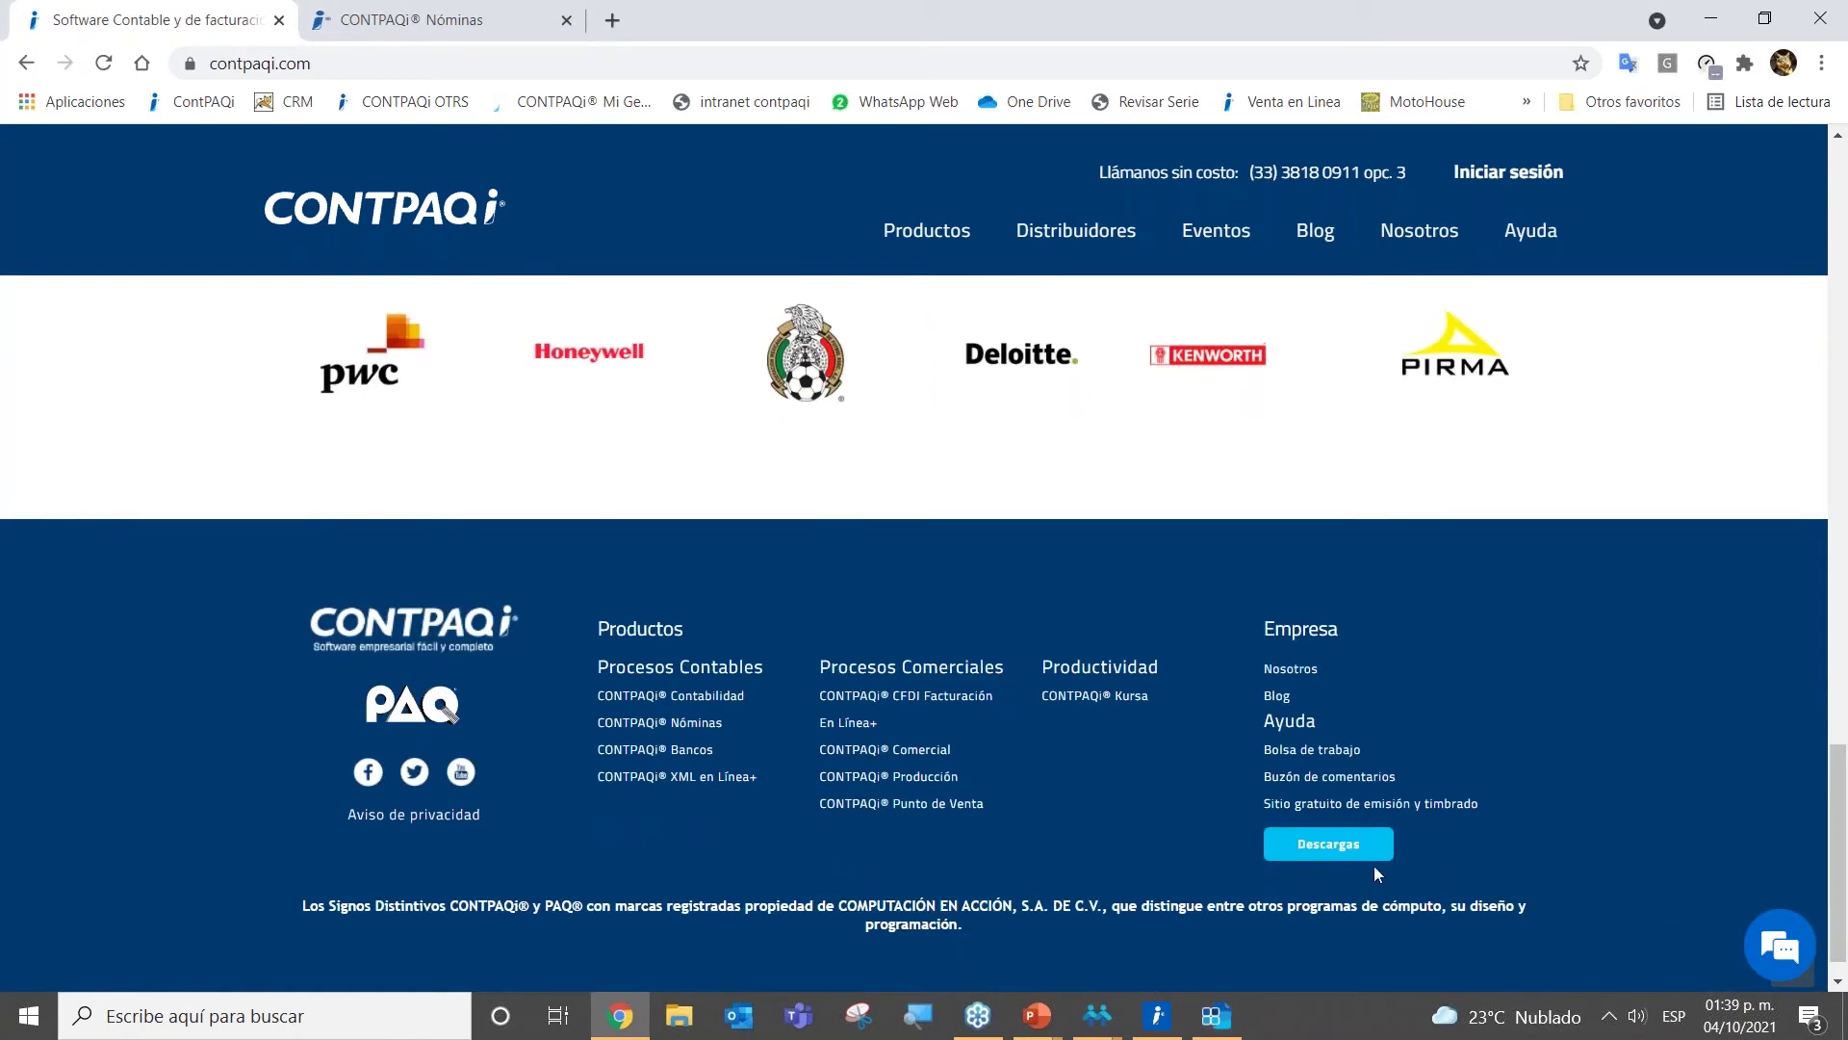
pyautogui.click(1326, 852)
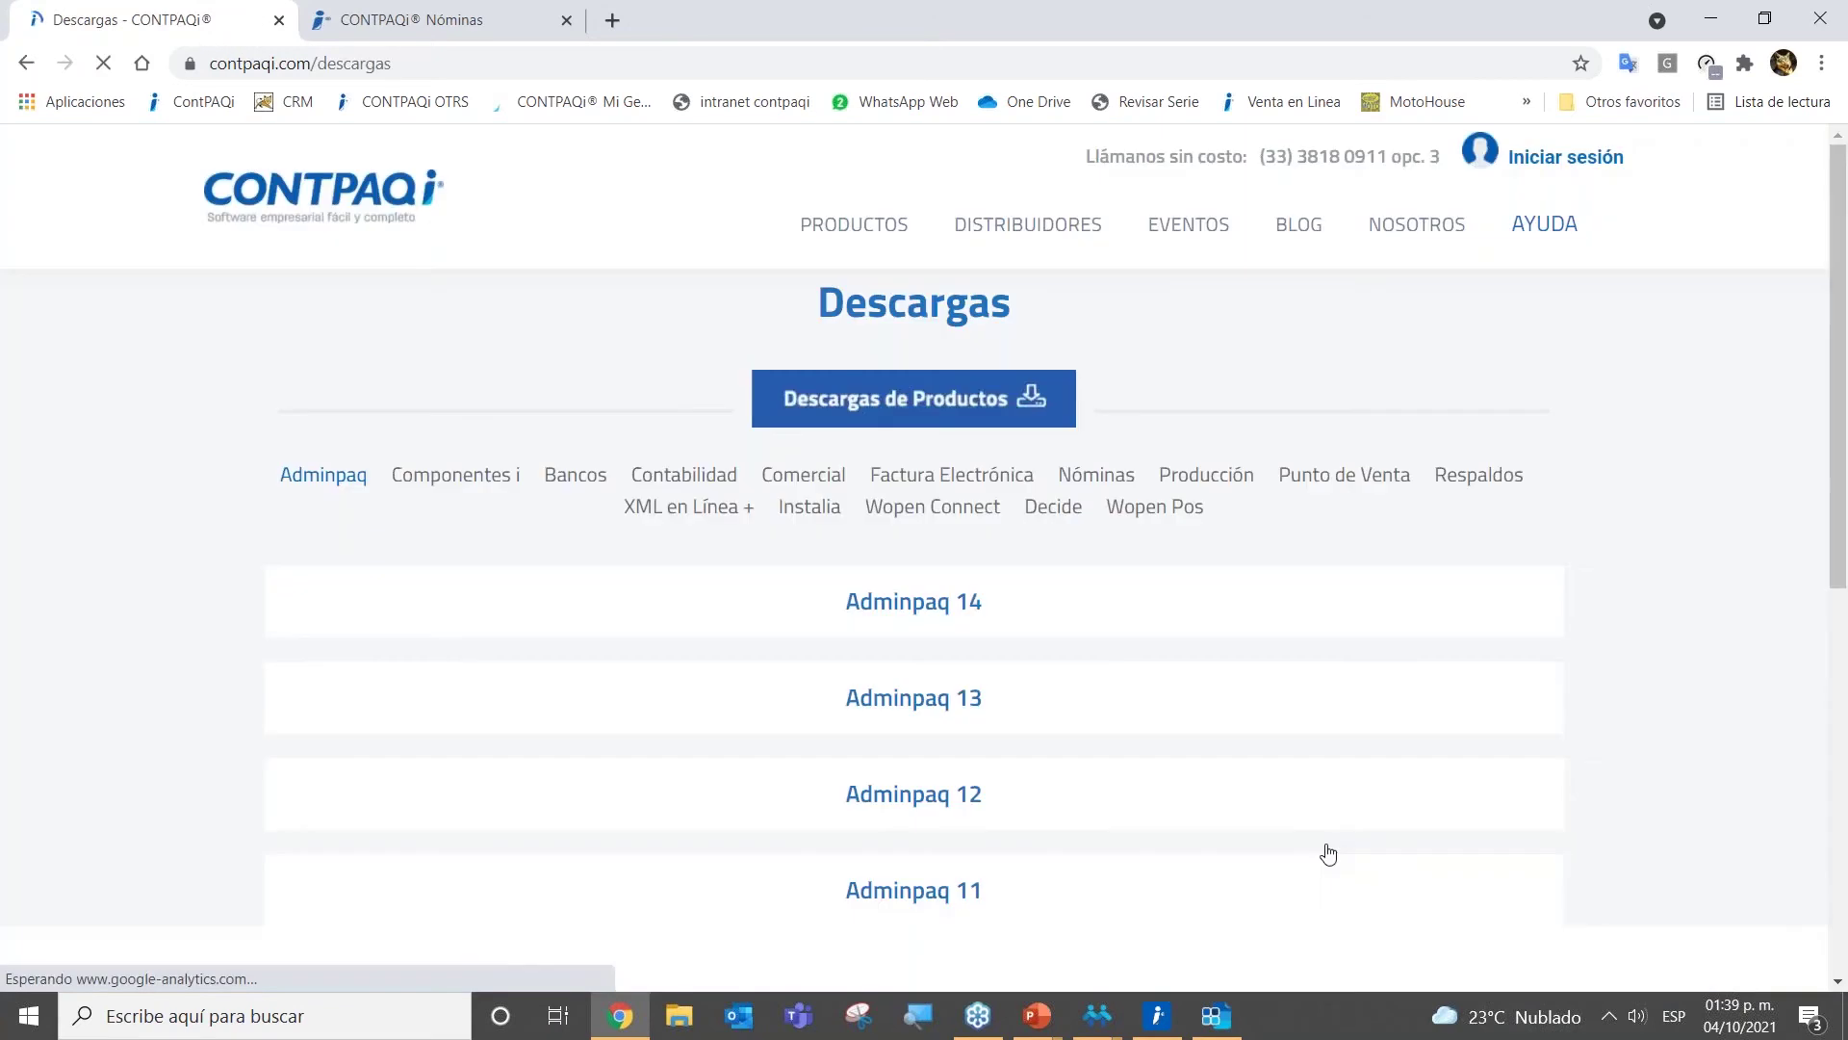
# Step: List the Nóminas 14 downloads and highlight the publication date of CONTPAQi Nóminas 14.1.1
pyautogui.click(1083, 485)
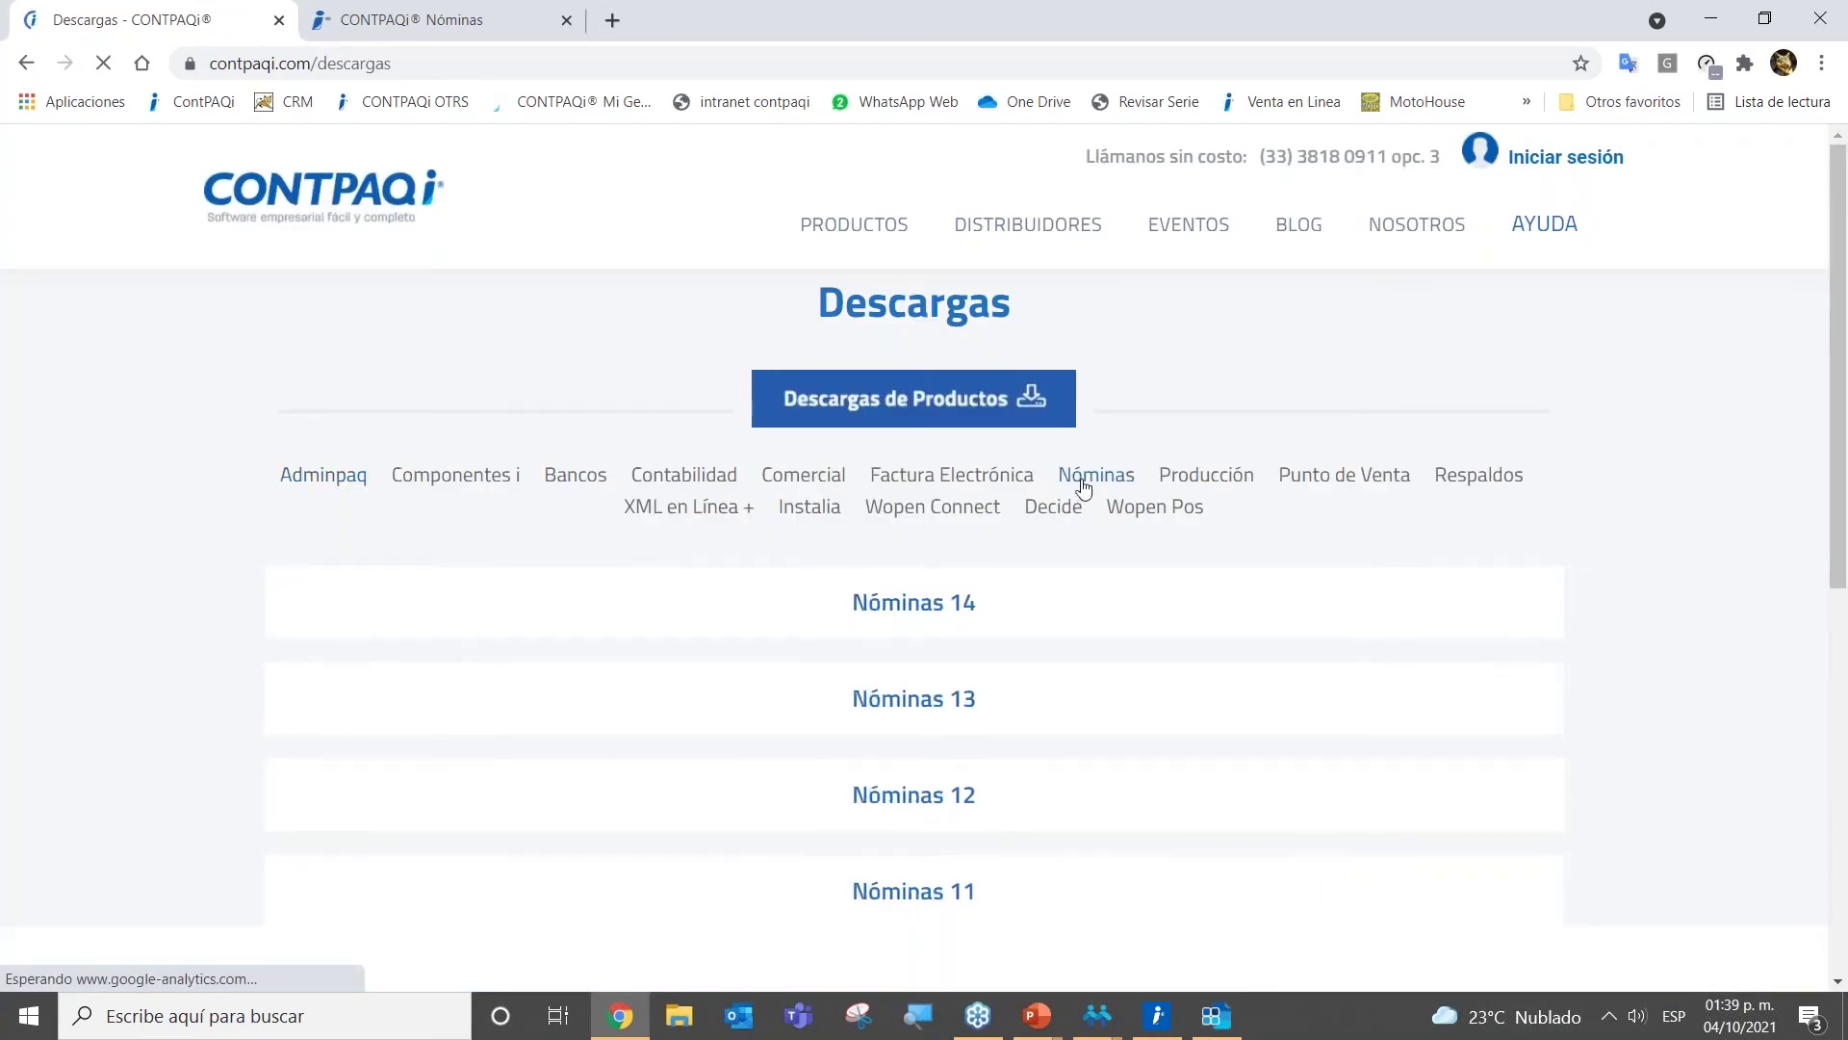
pyautogui.click(926, 604)
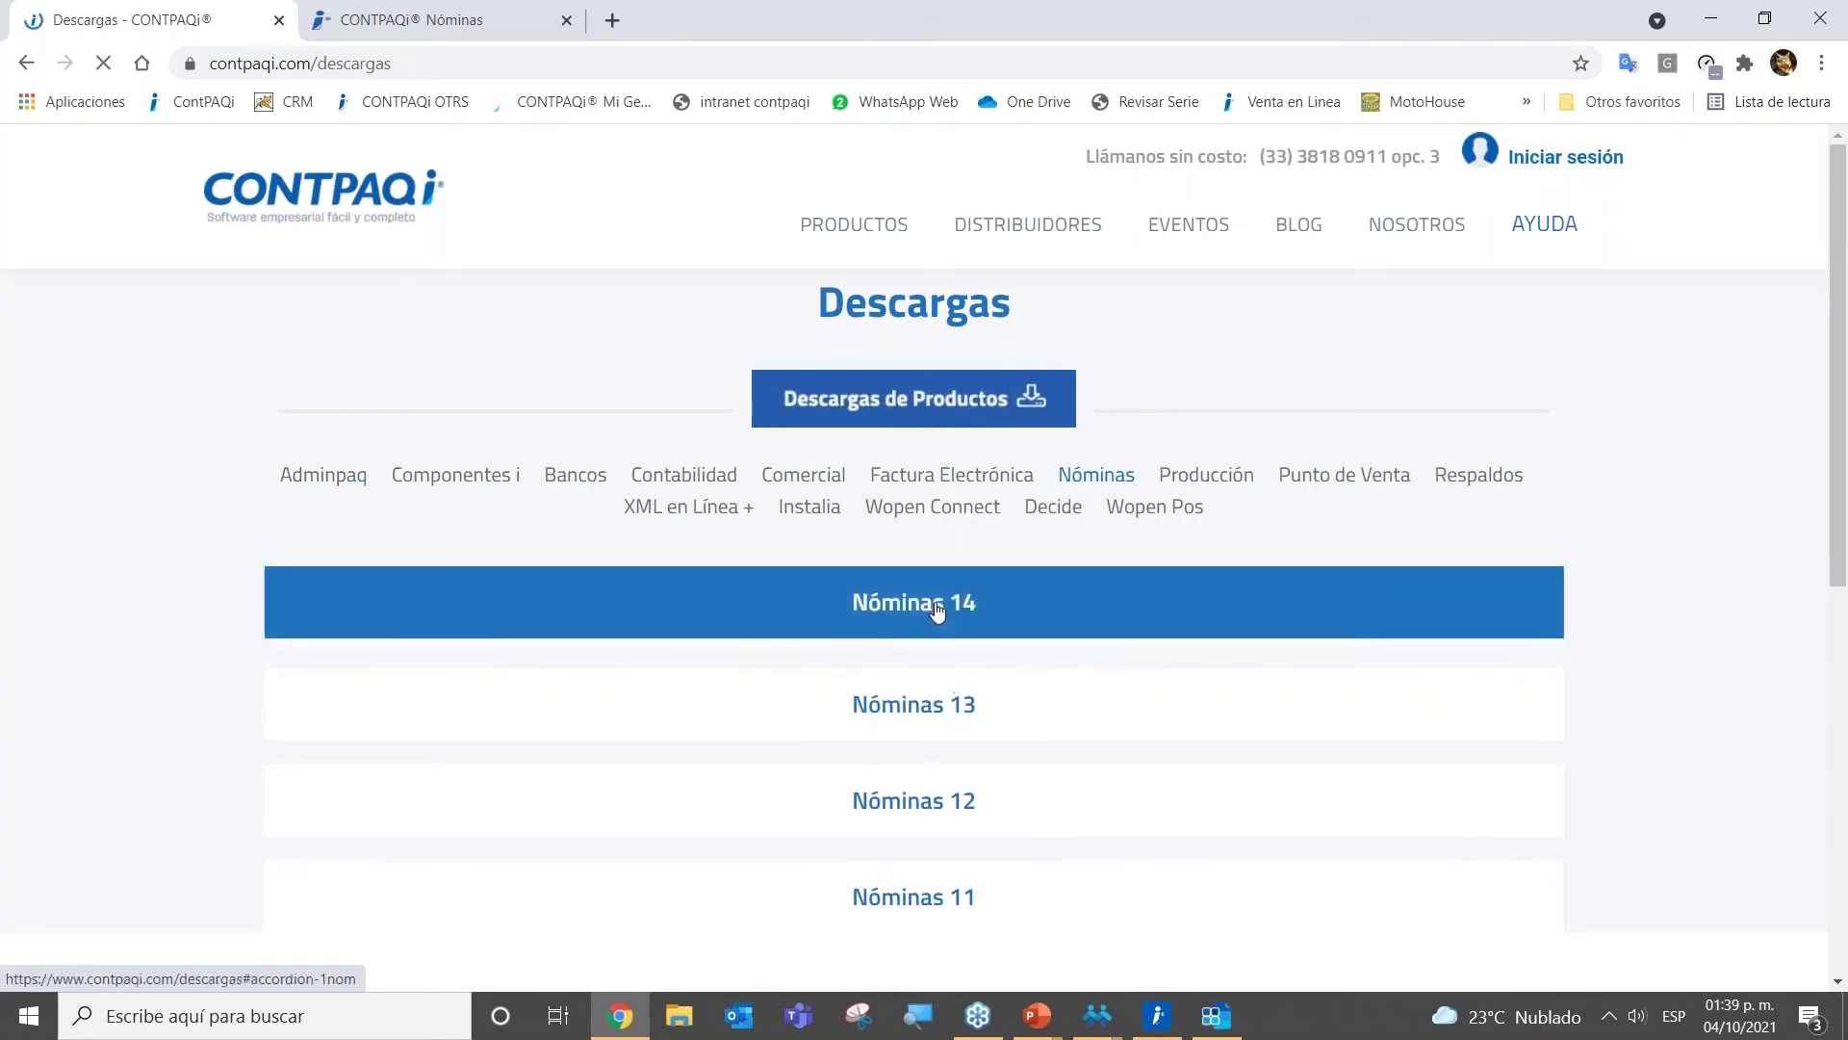
pyautogui.moveTo(1841, 427); pyautogui.dragTo(1841, 502)
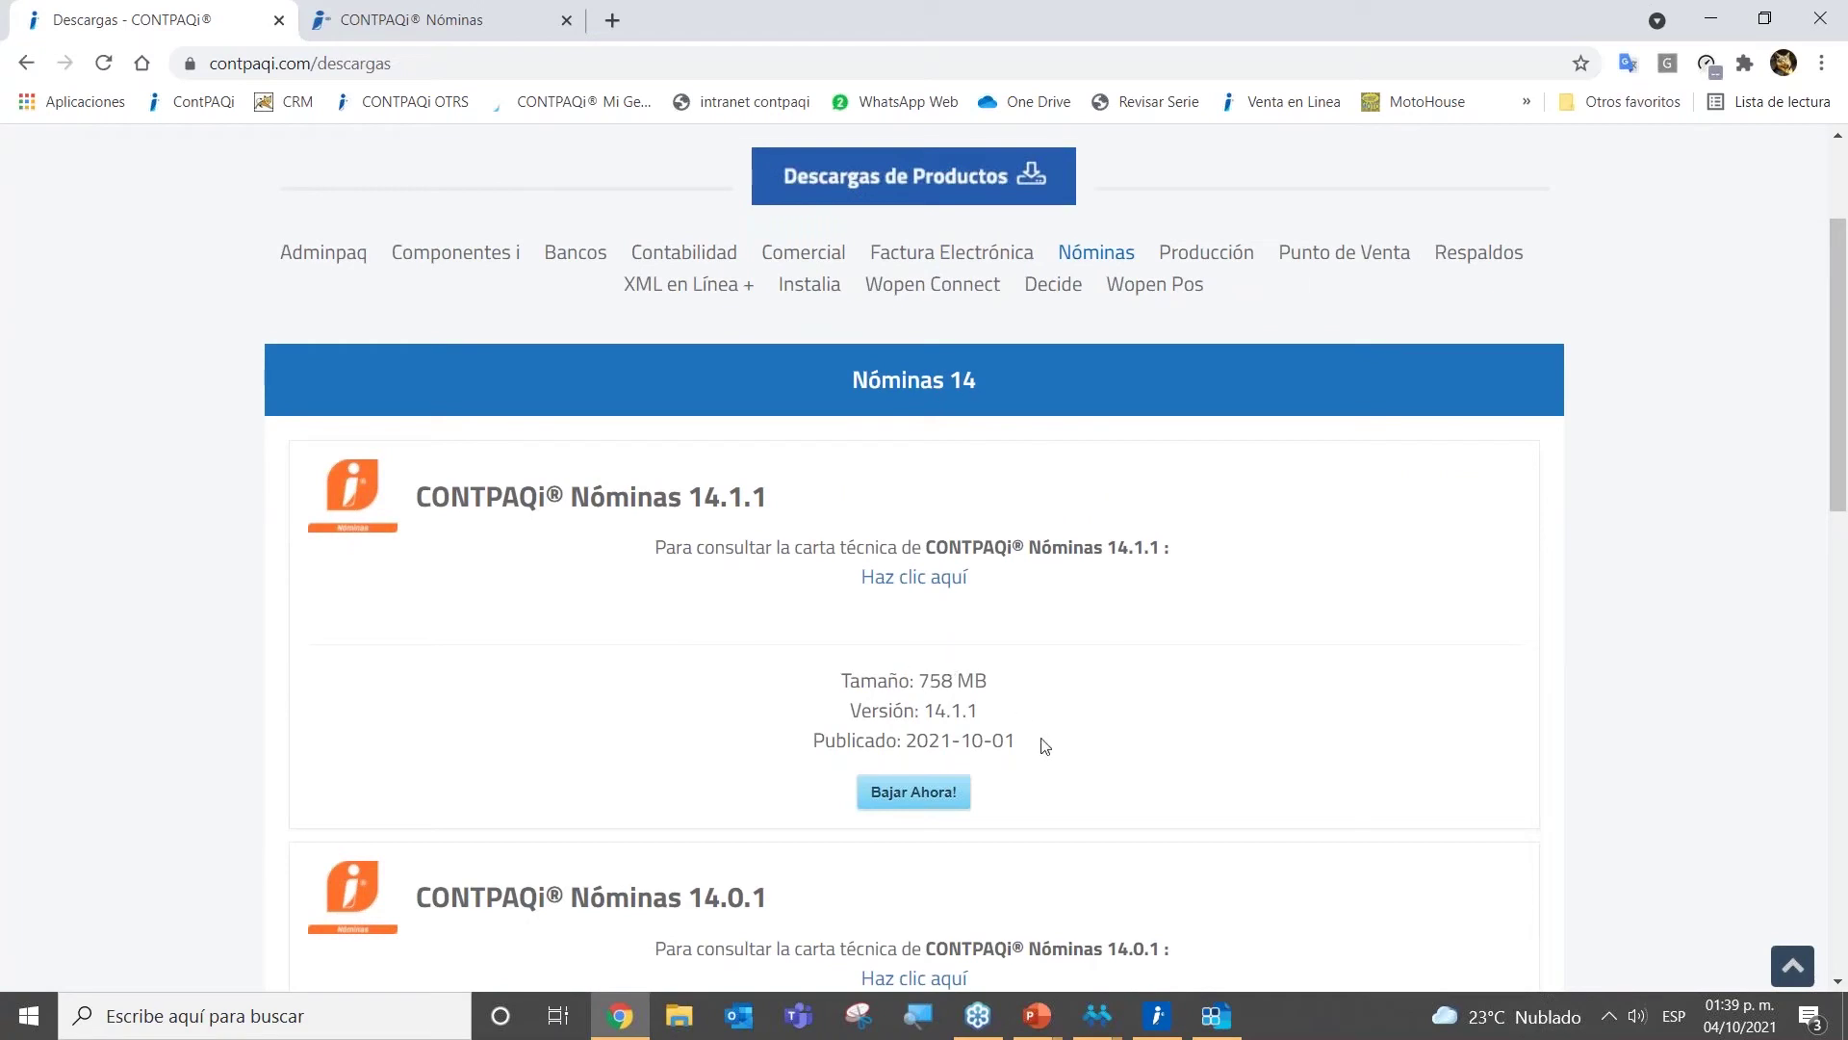
pyautogui.moveTo(1019, 747); pyautogui.dragTo(813, 749)
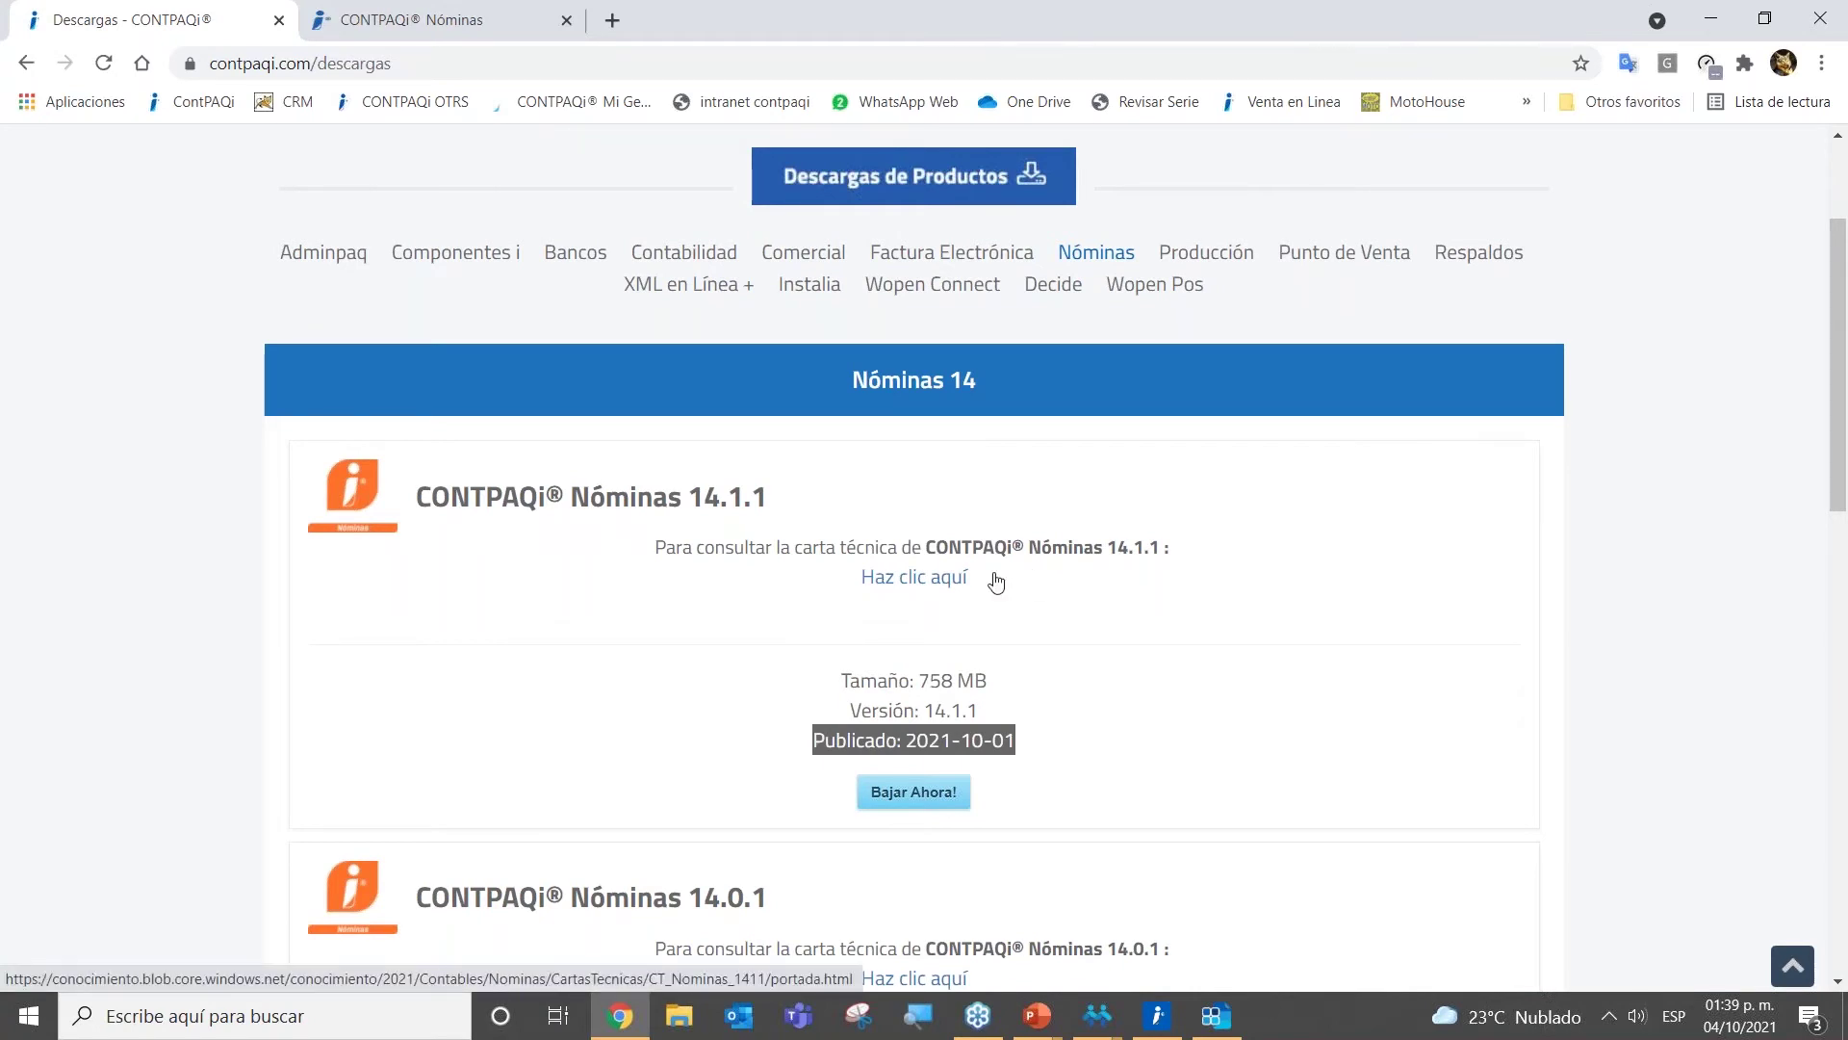
# Step: Open the Nóminas 14.1.1 technical letter, widen its contents list and view Novedades and Tablas ISR Anuales
pyautogui.click(881, 580)
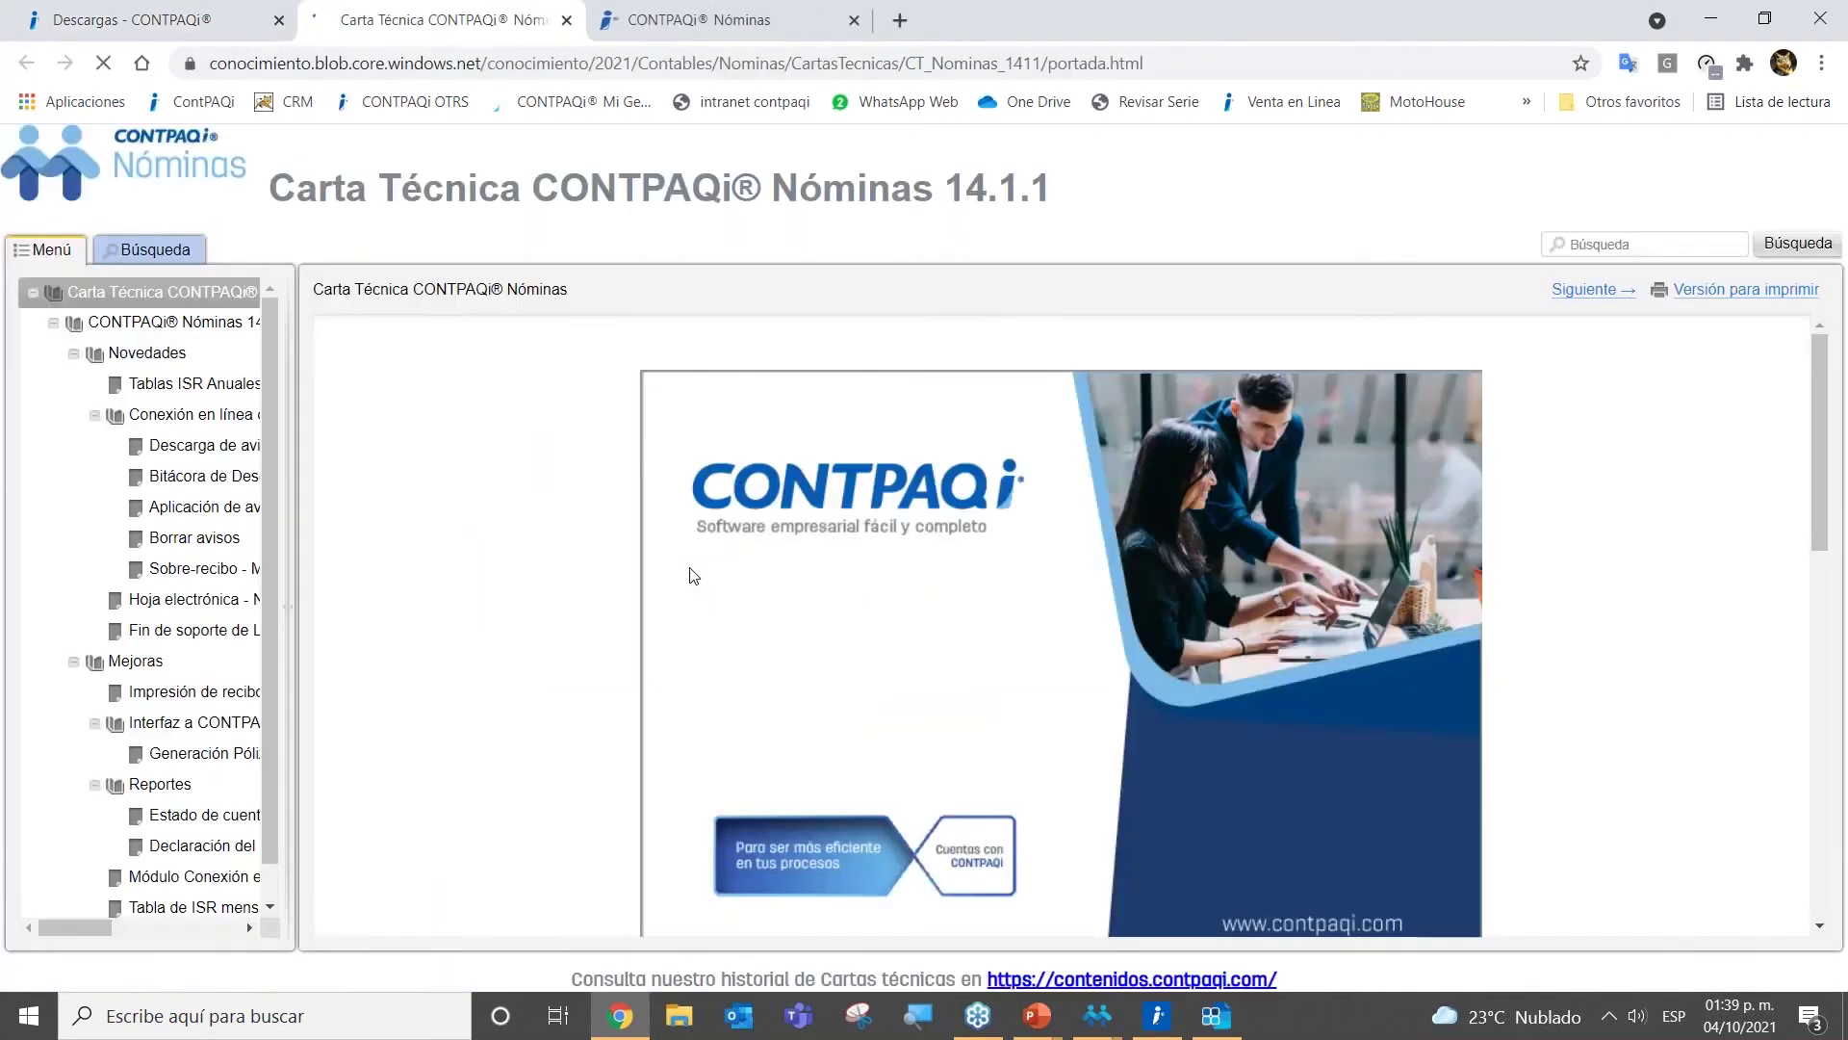
pyautogui.moveTo(296, 396); pyautogui.dragTo(515, 428)
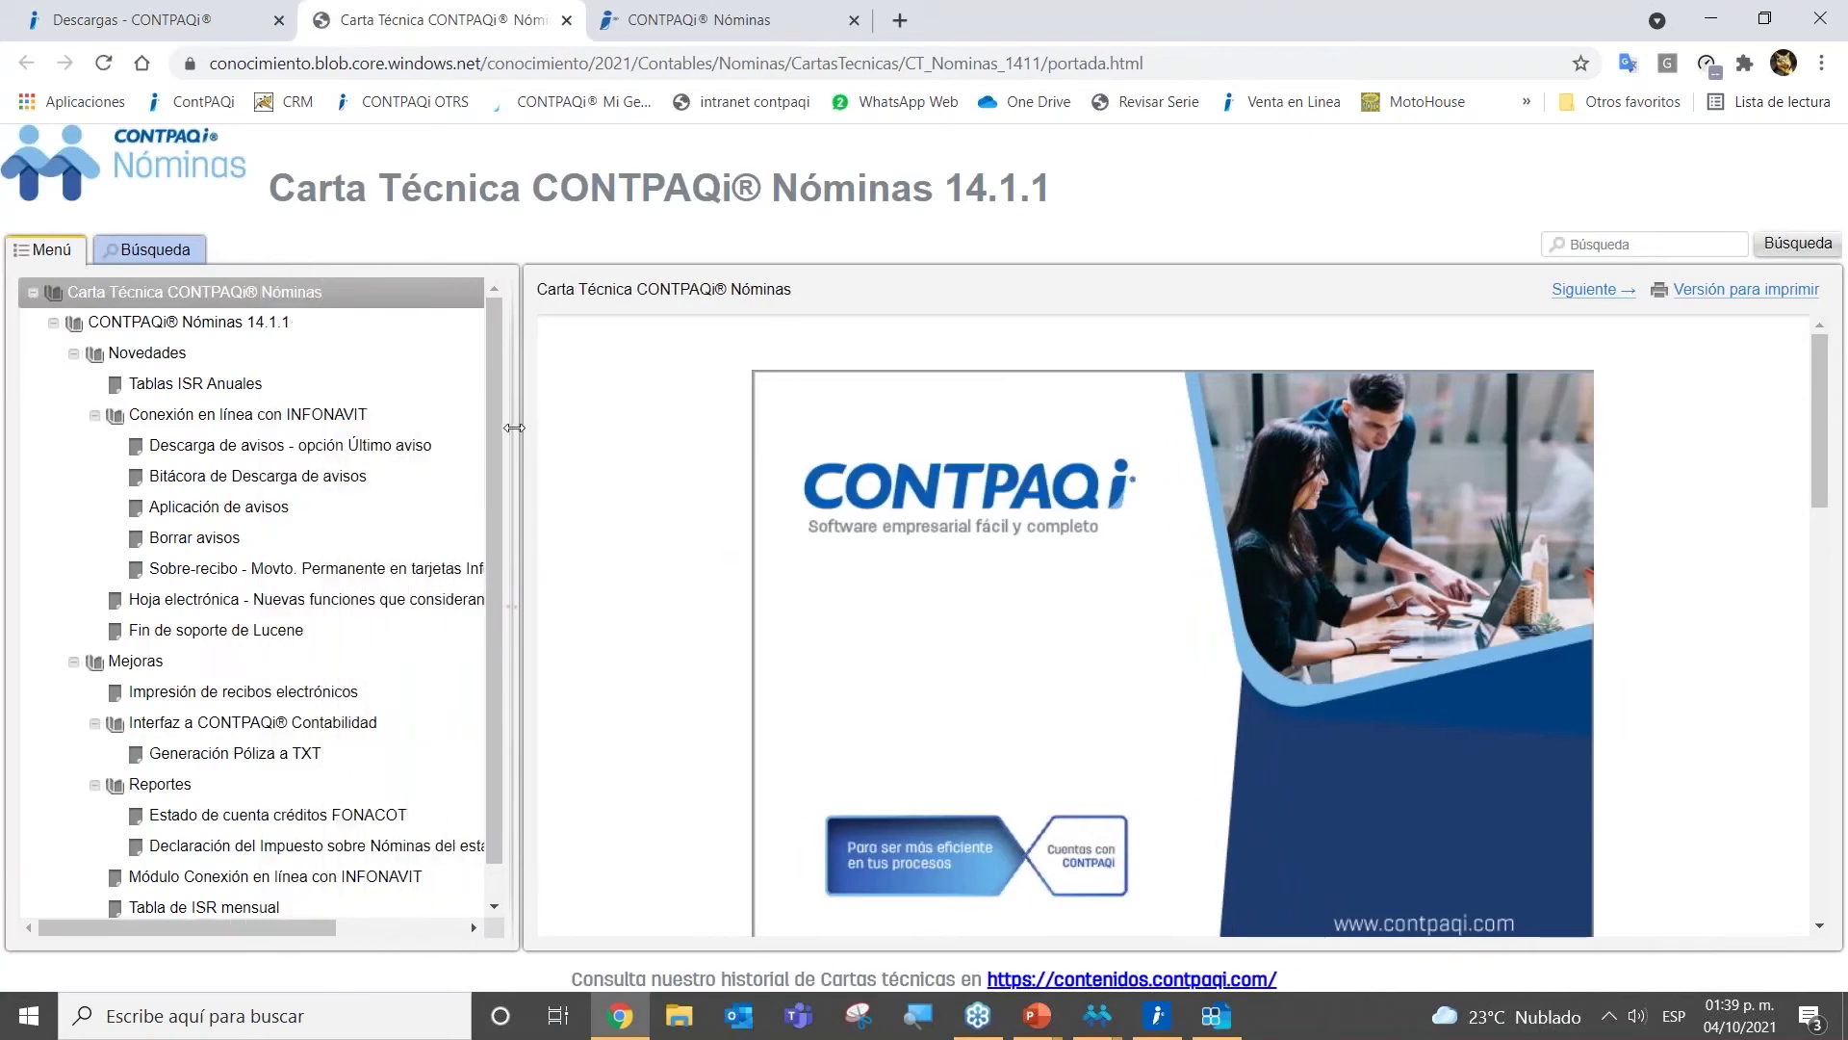
pyautogui.click(185, 354)
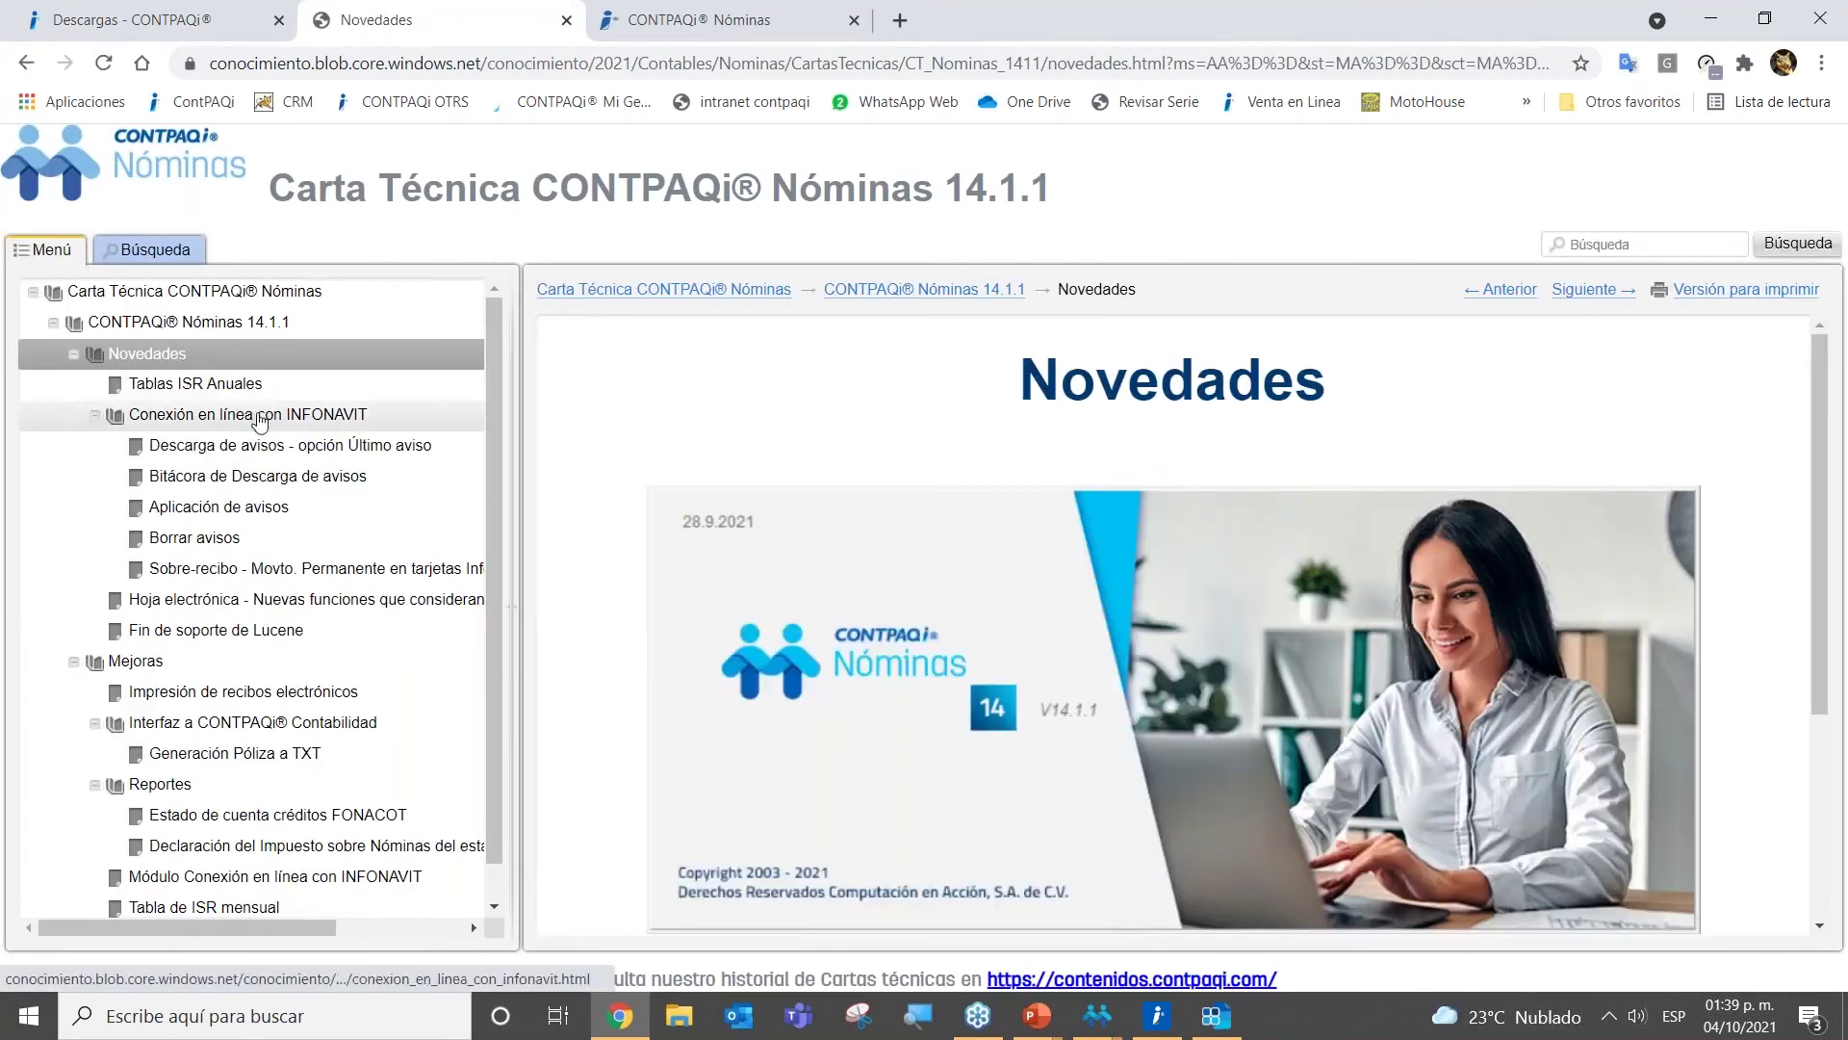
pyautogui.click(249, 387)
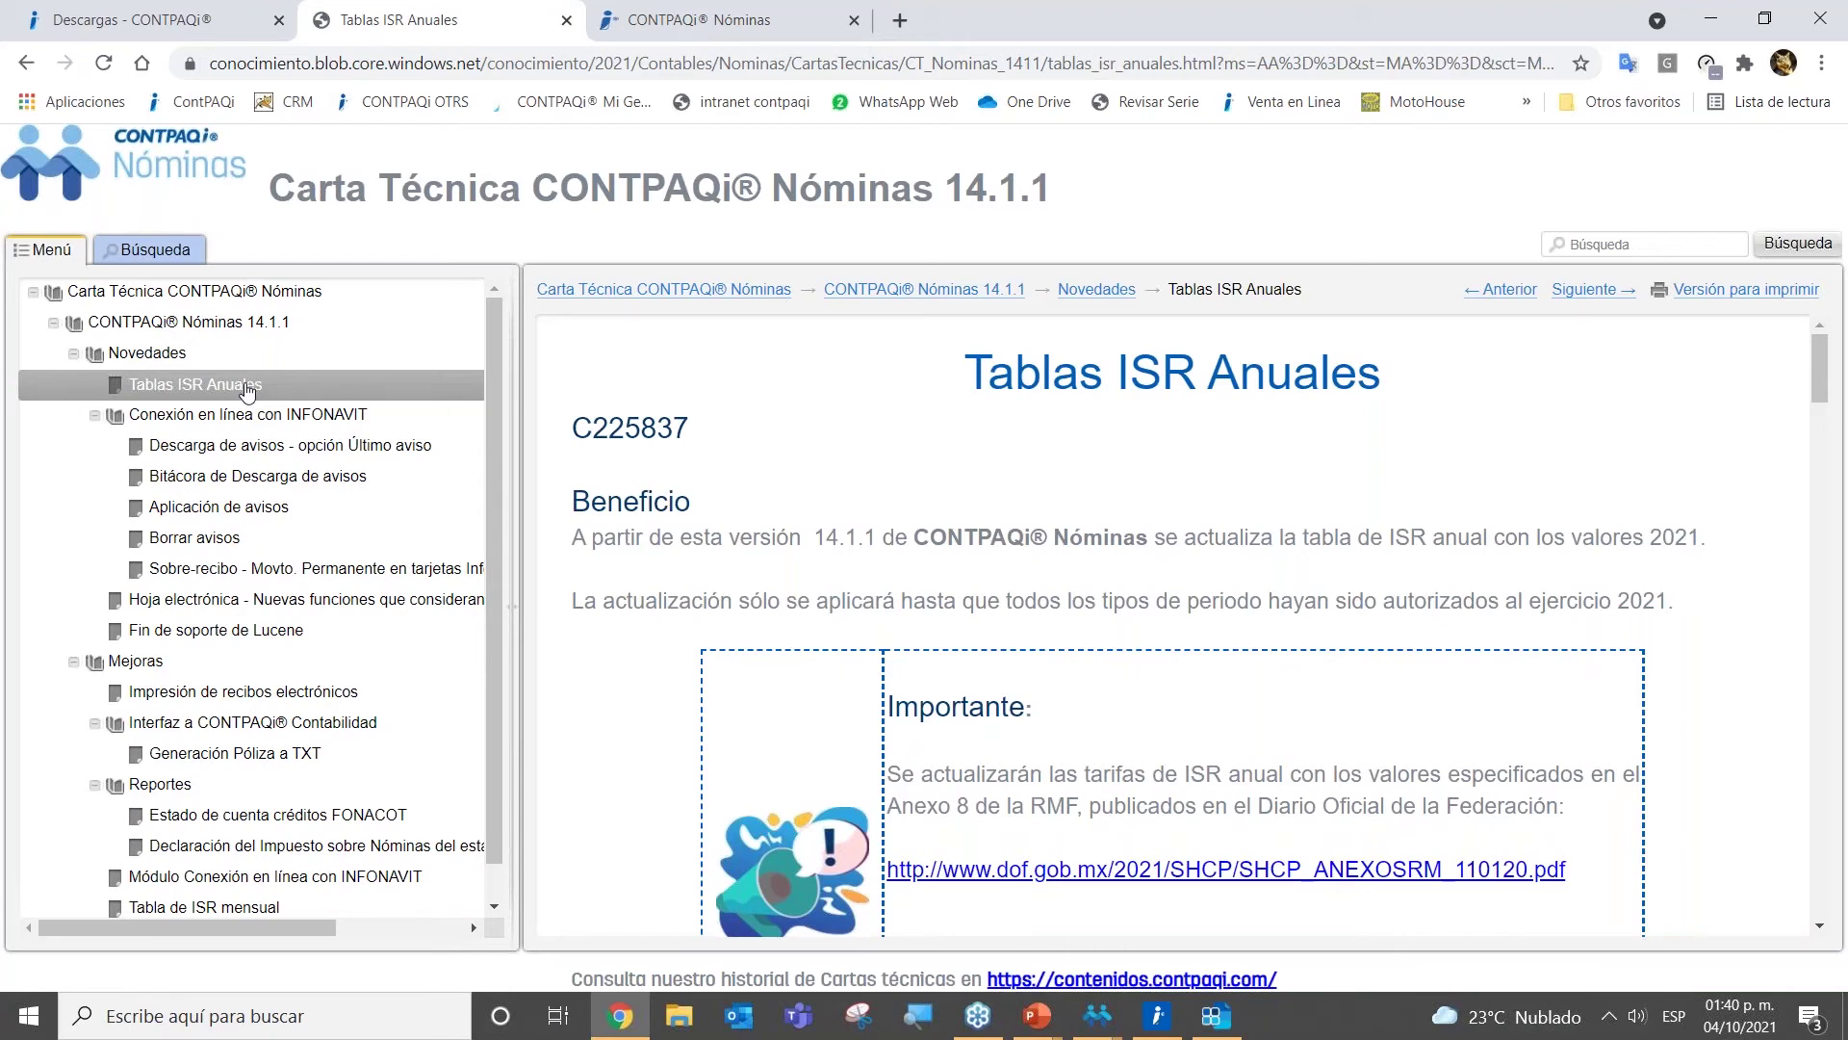
# Step: Switch to CONTPAQi Contabilidad, sign in as SUPERVISOR without a password and dismiss the welcome window
pyautogui.click(1195, 1016)
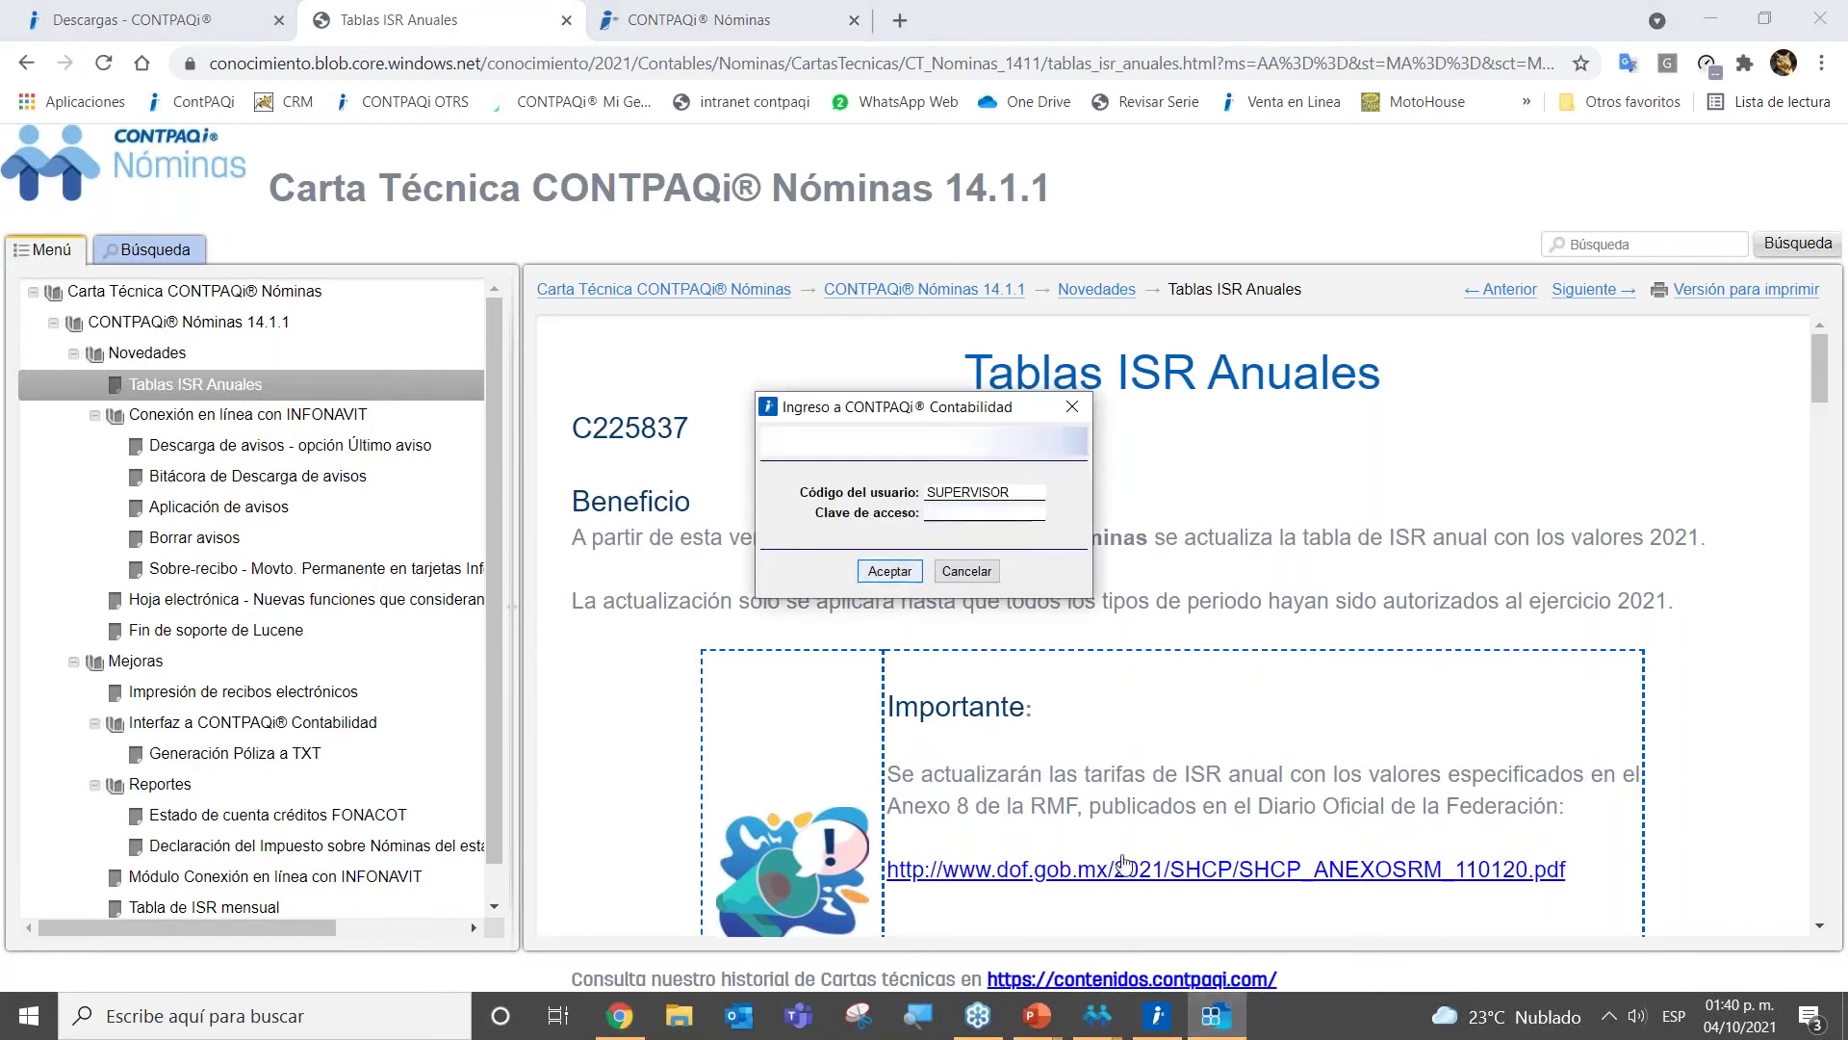
pyautogui.click(913, 574)
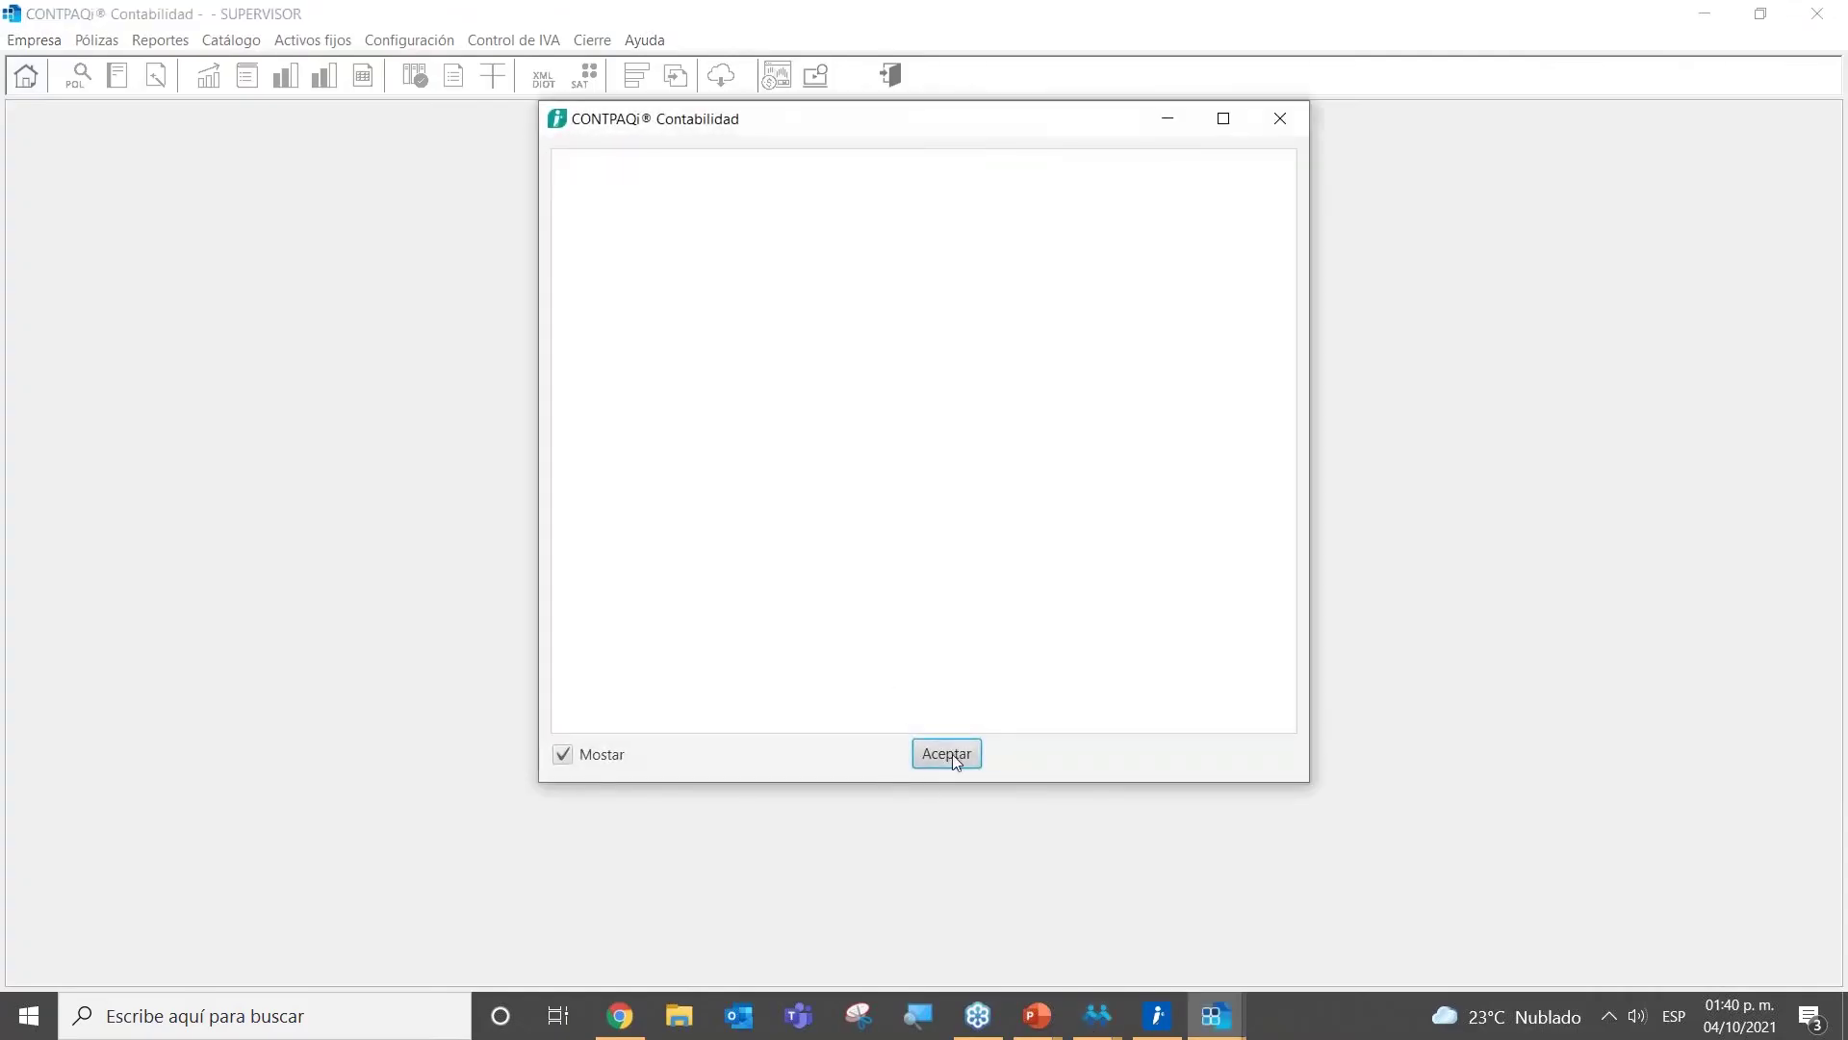
pyautogui.click(956, 762)
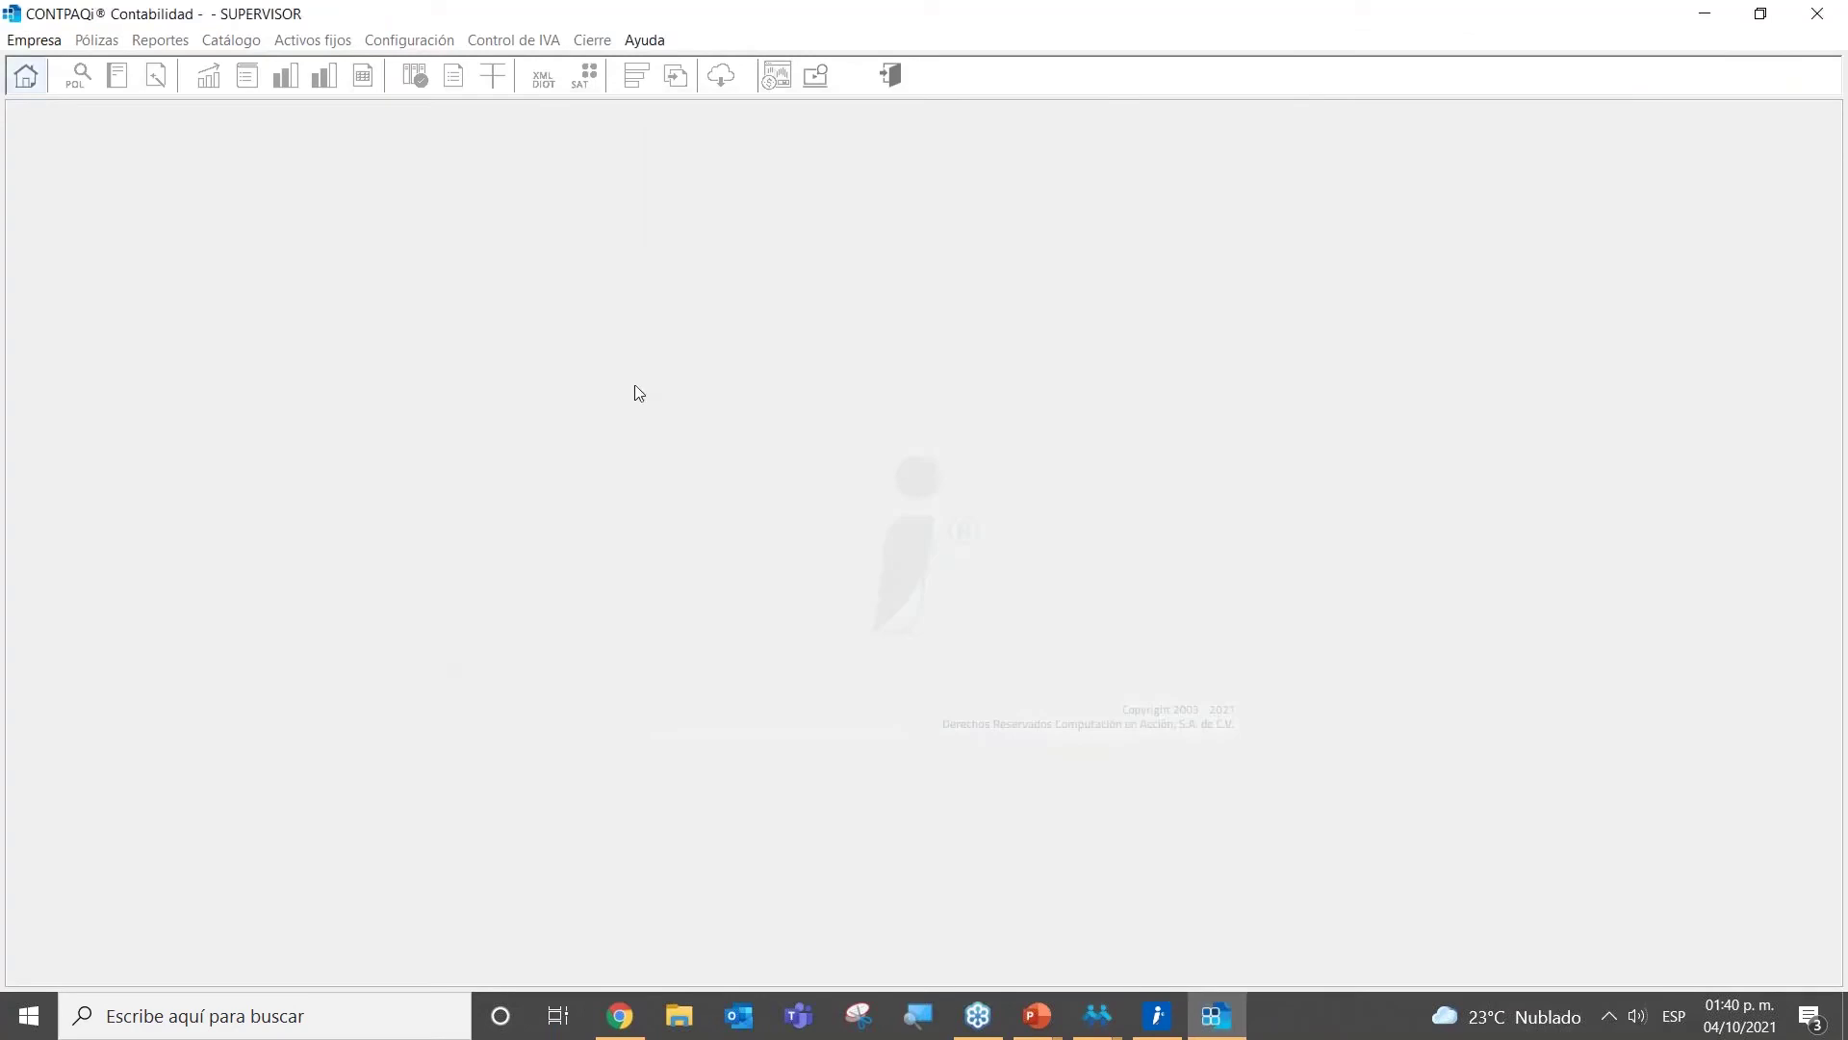
# Step: Switch to CONTPAQi Nóminas and sign in as SUPERVISOR without a password
pyautogui.moveTo(1097, 1012)
pyautogui.click(1227, 900)
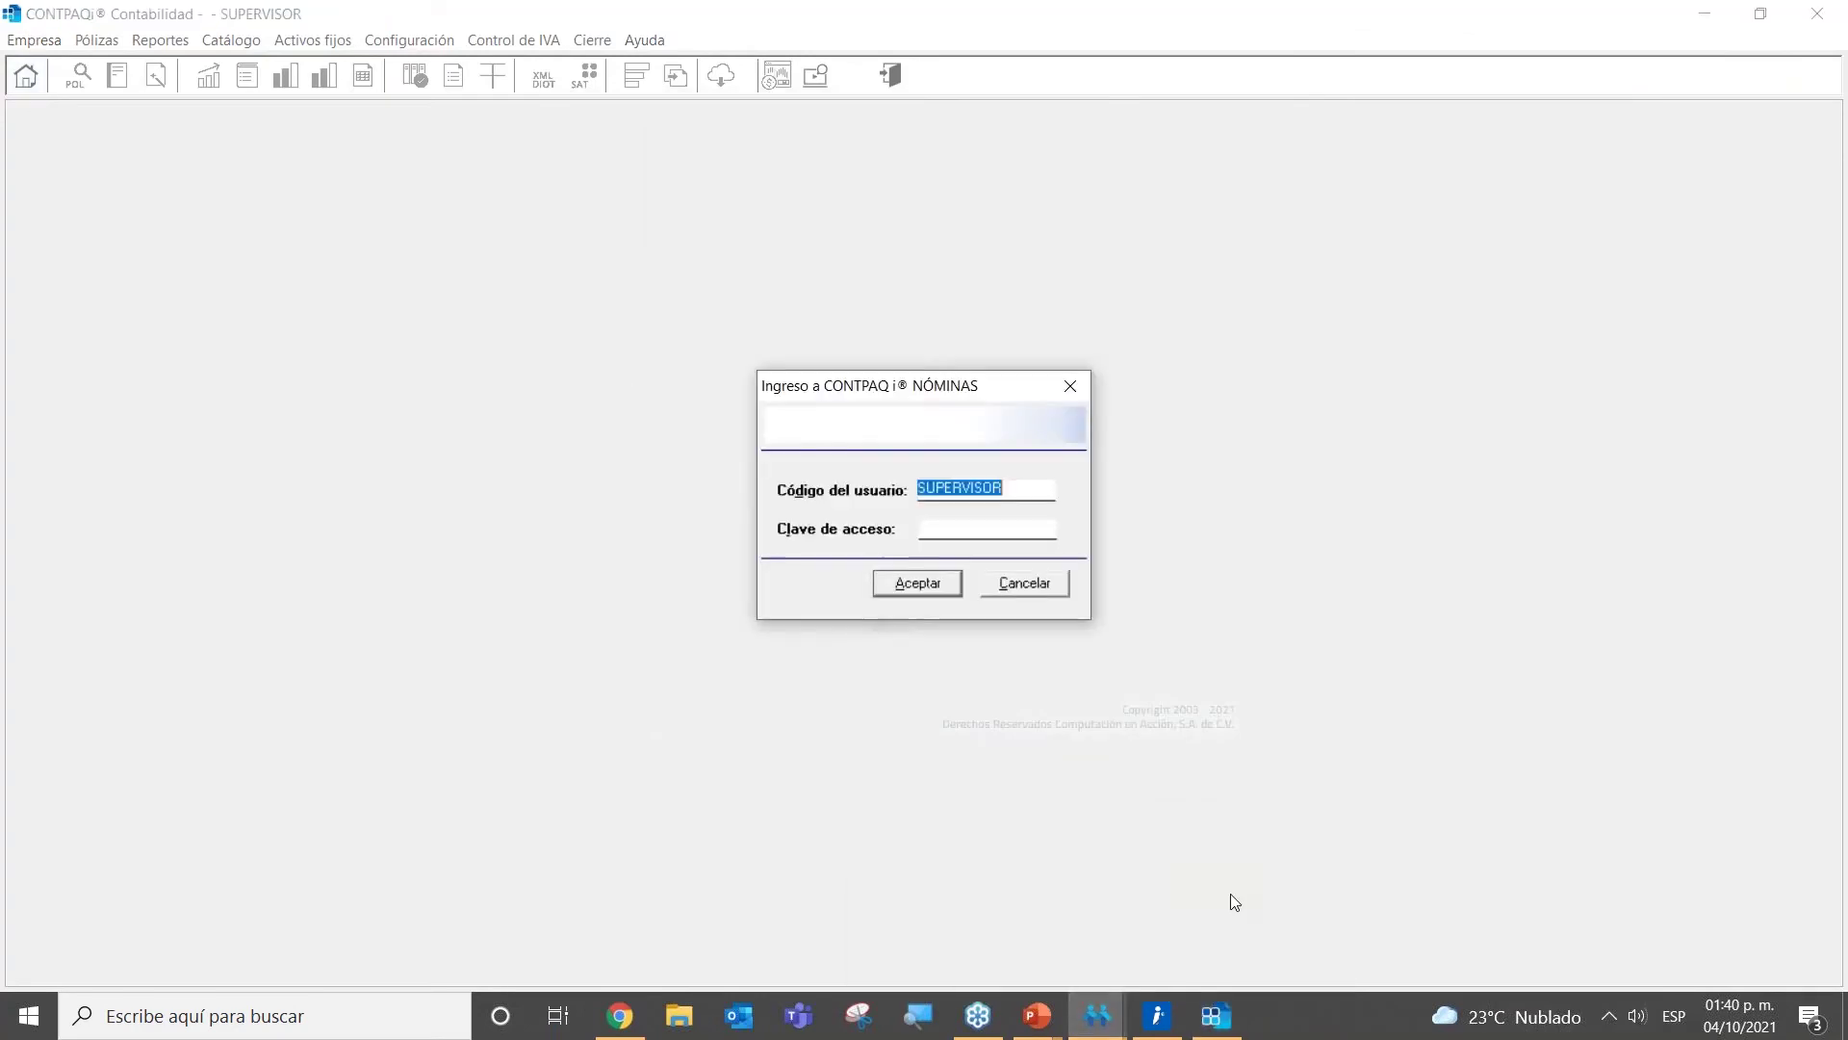
pyautogui.click(924, 584)
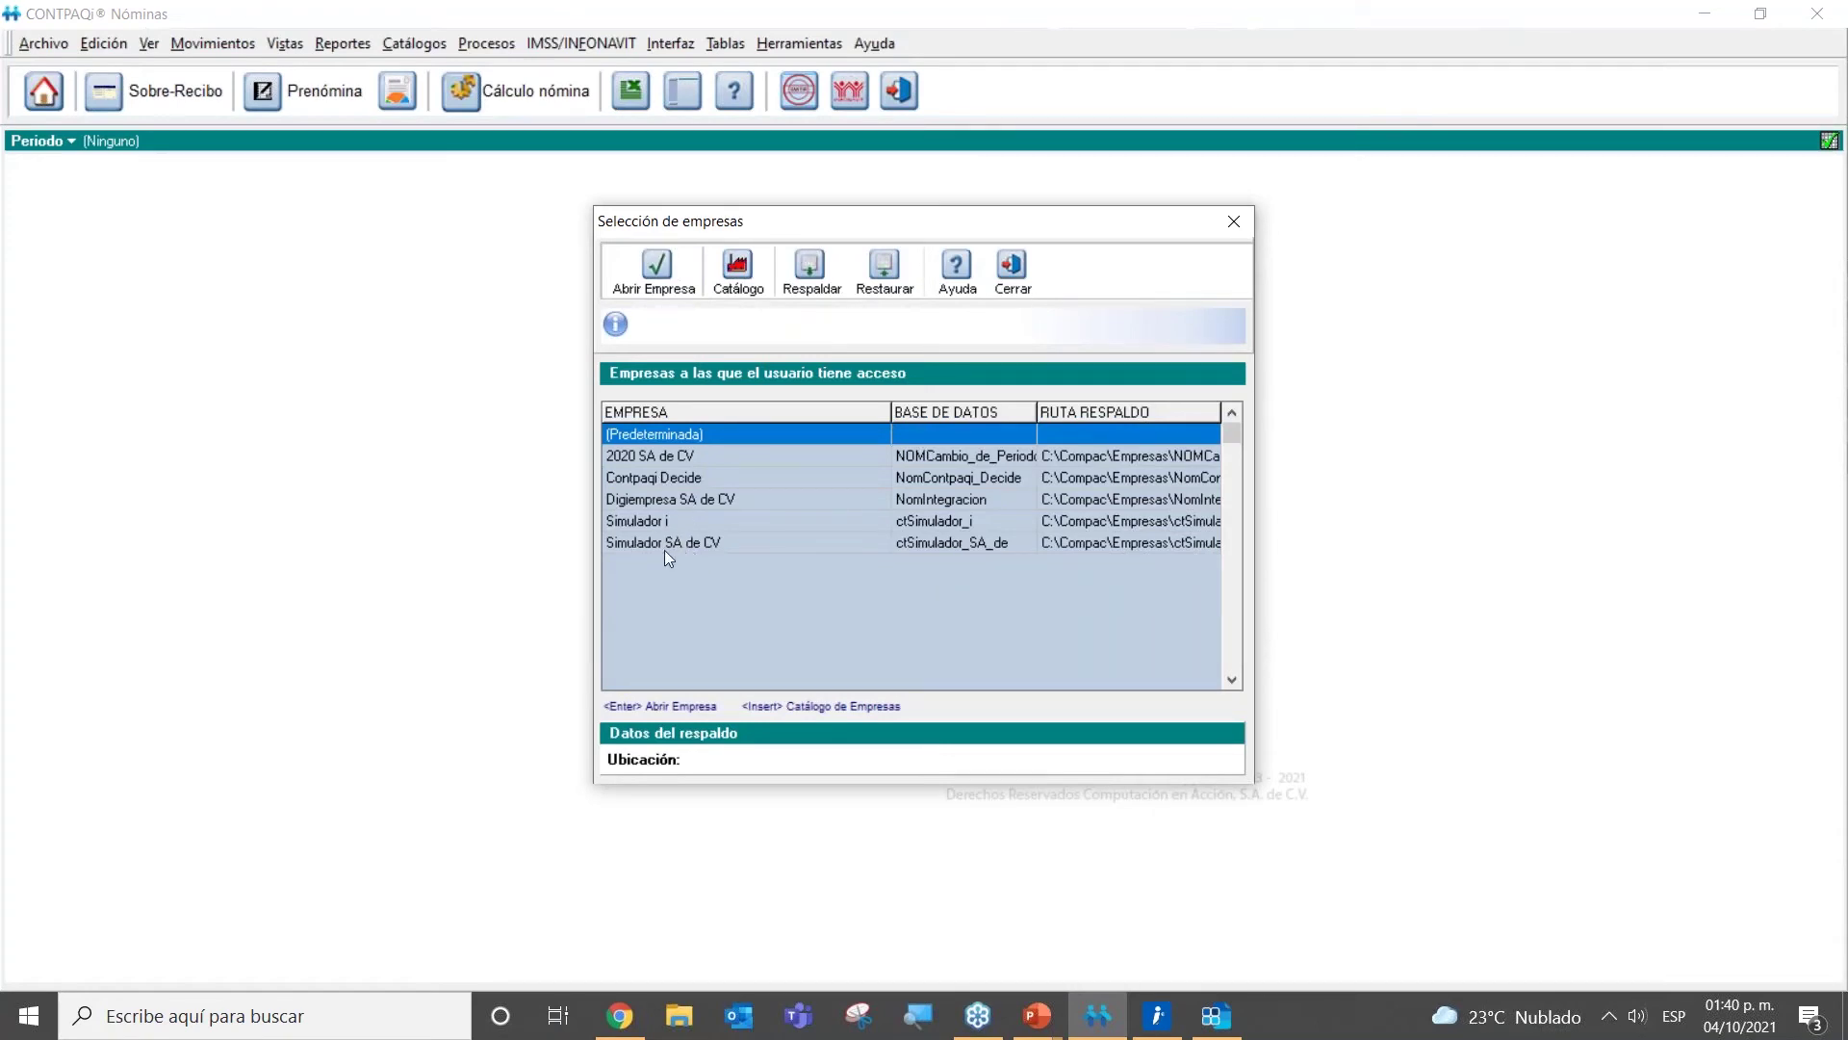
# Step: Open the company Digiempresa SA de CV with the Quincenal period type
pyautogui.doubleClick(688, 496)
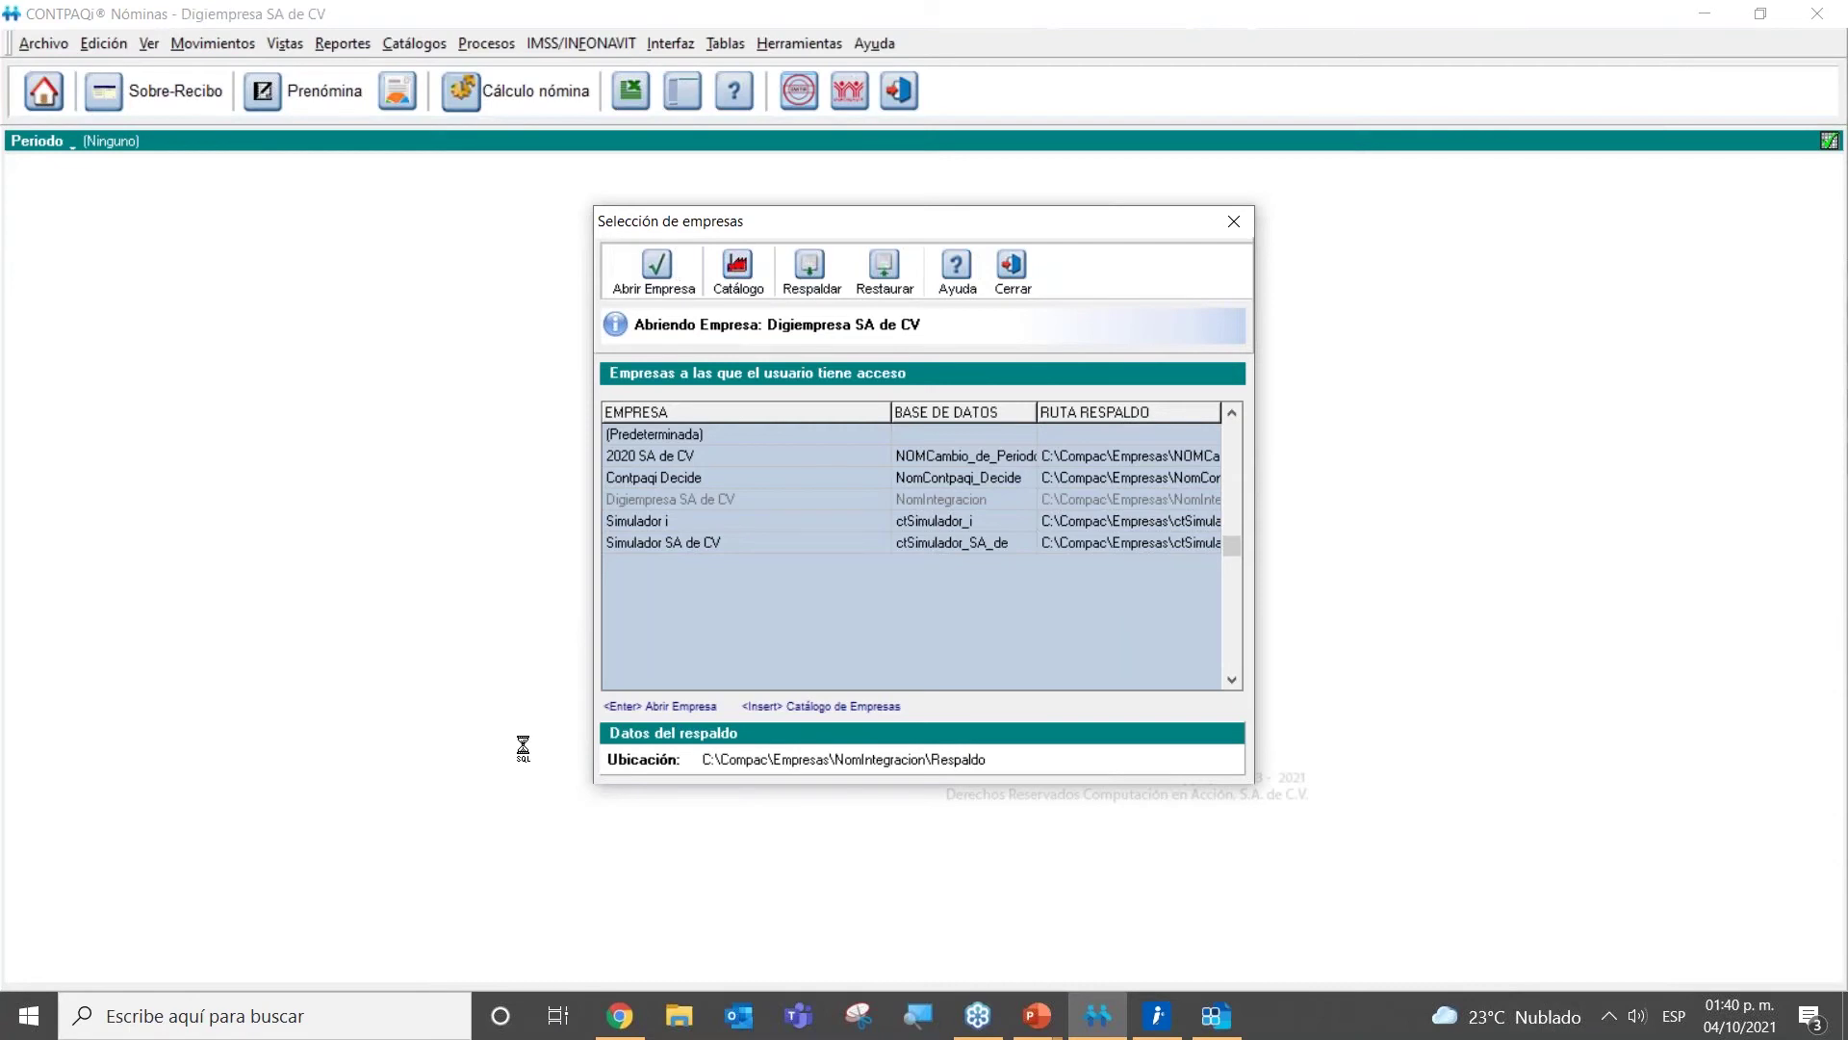
pyautogui.click(948, 655)
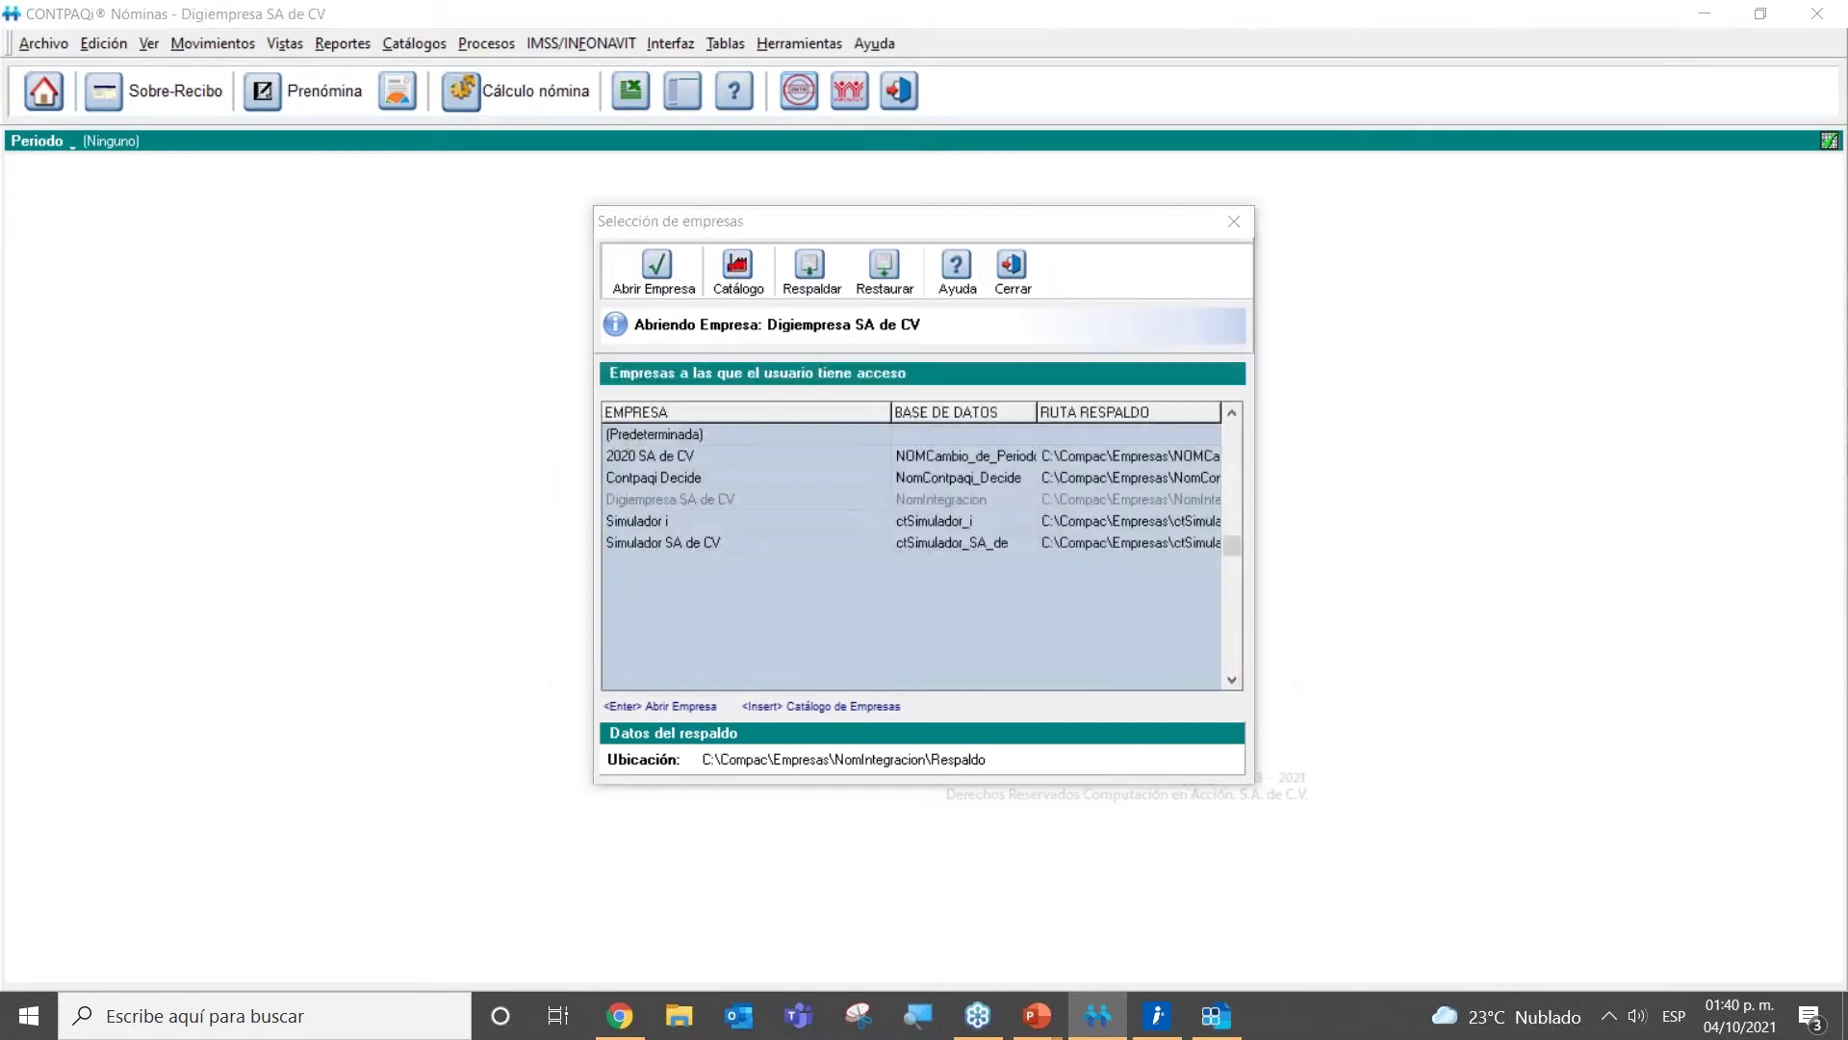
pyautogui.click(805, 425)
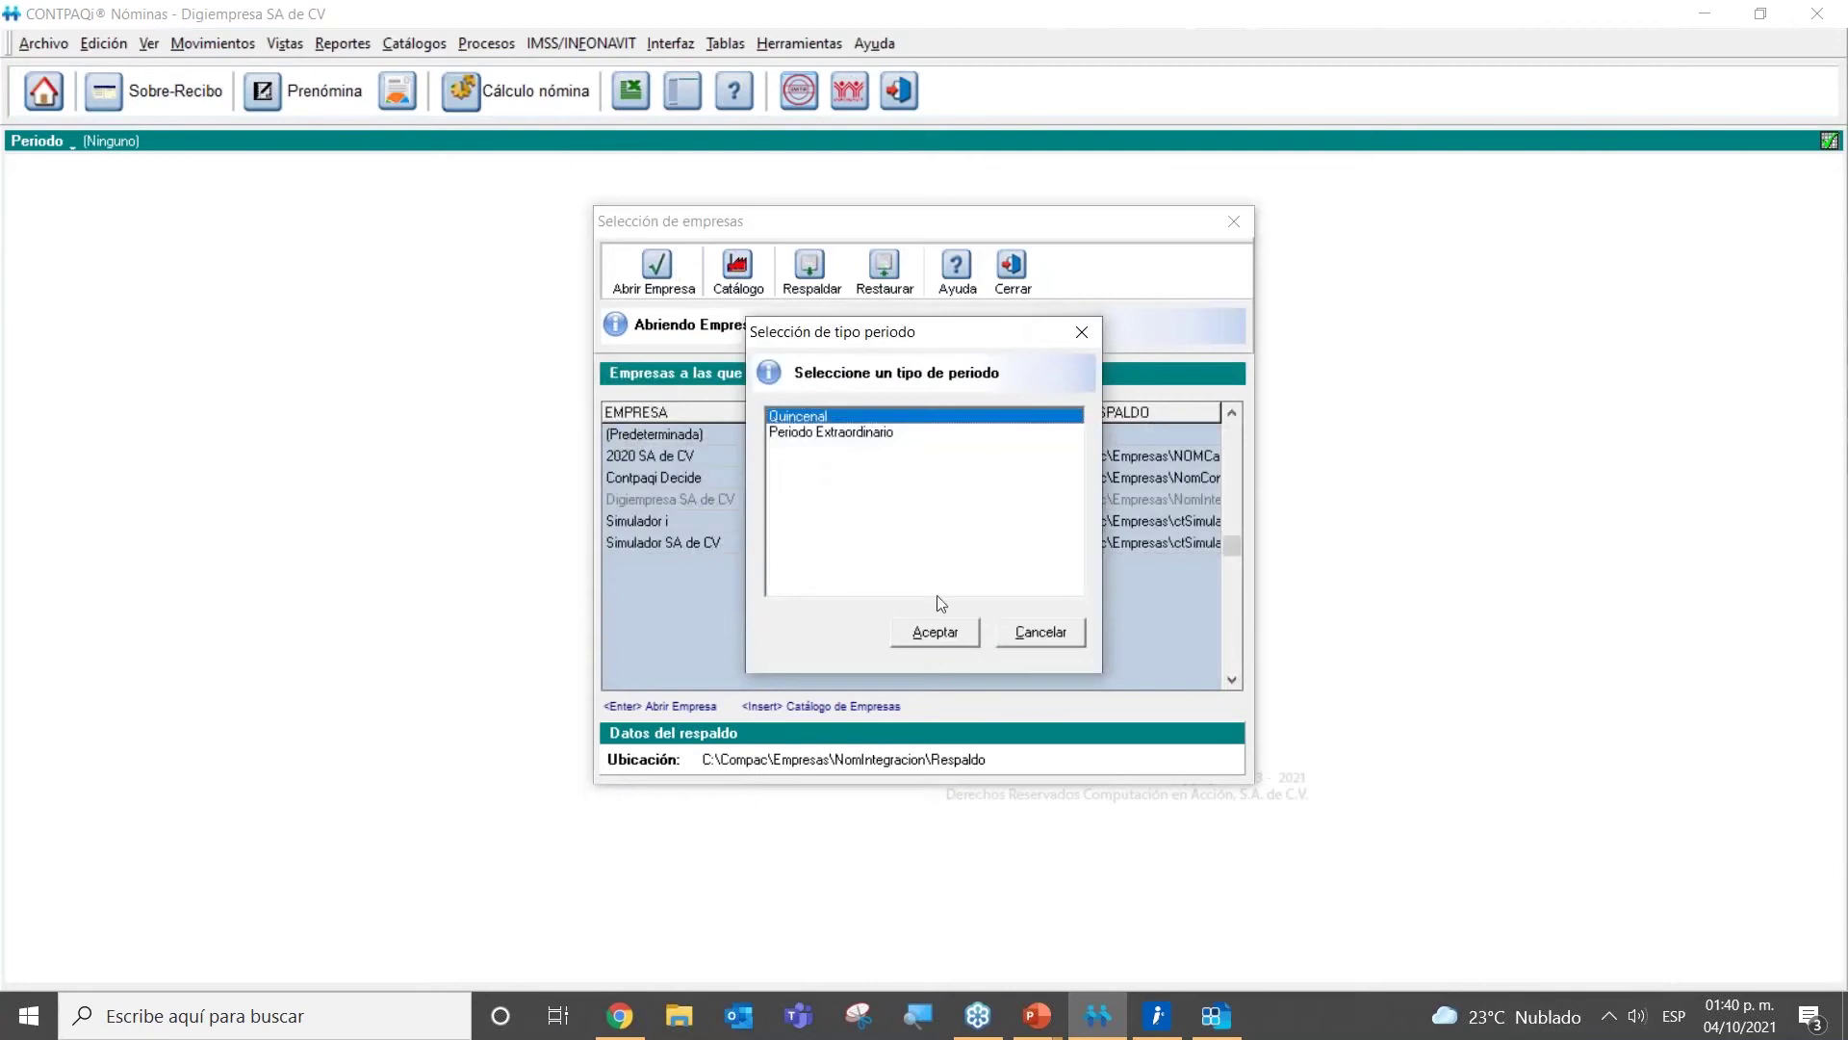
pyautogui.click(936, 630)
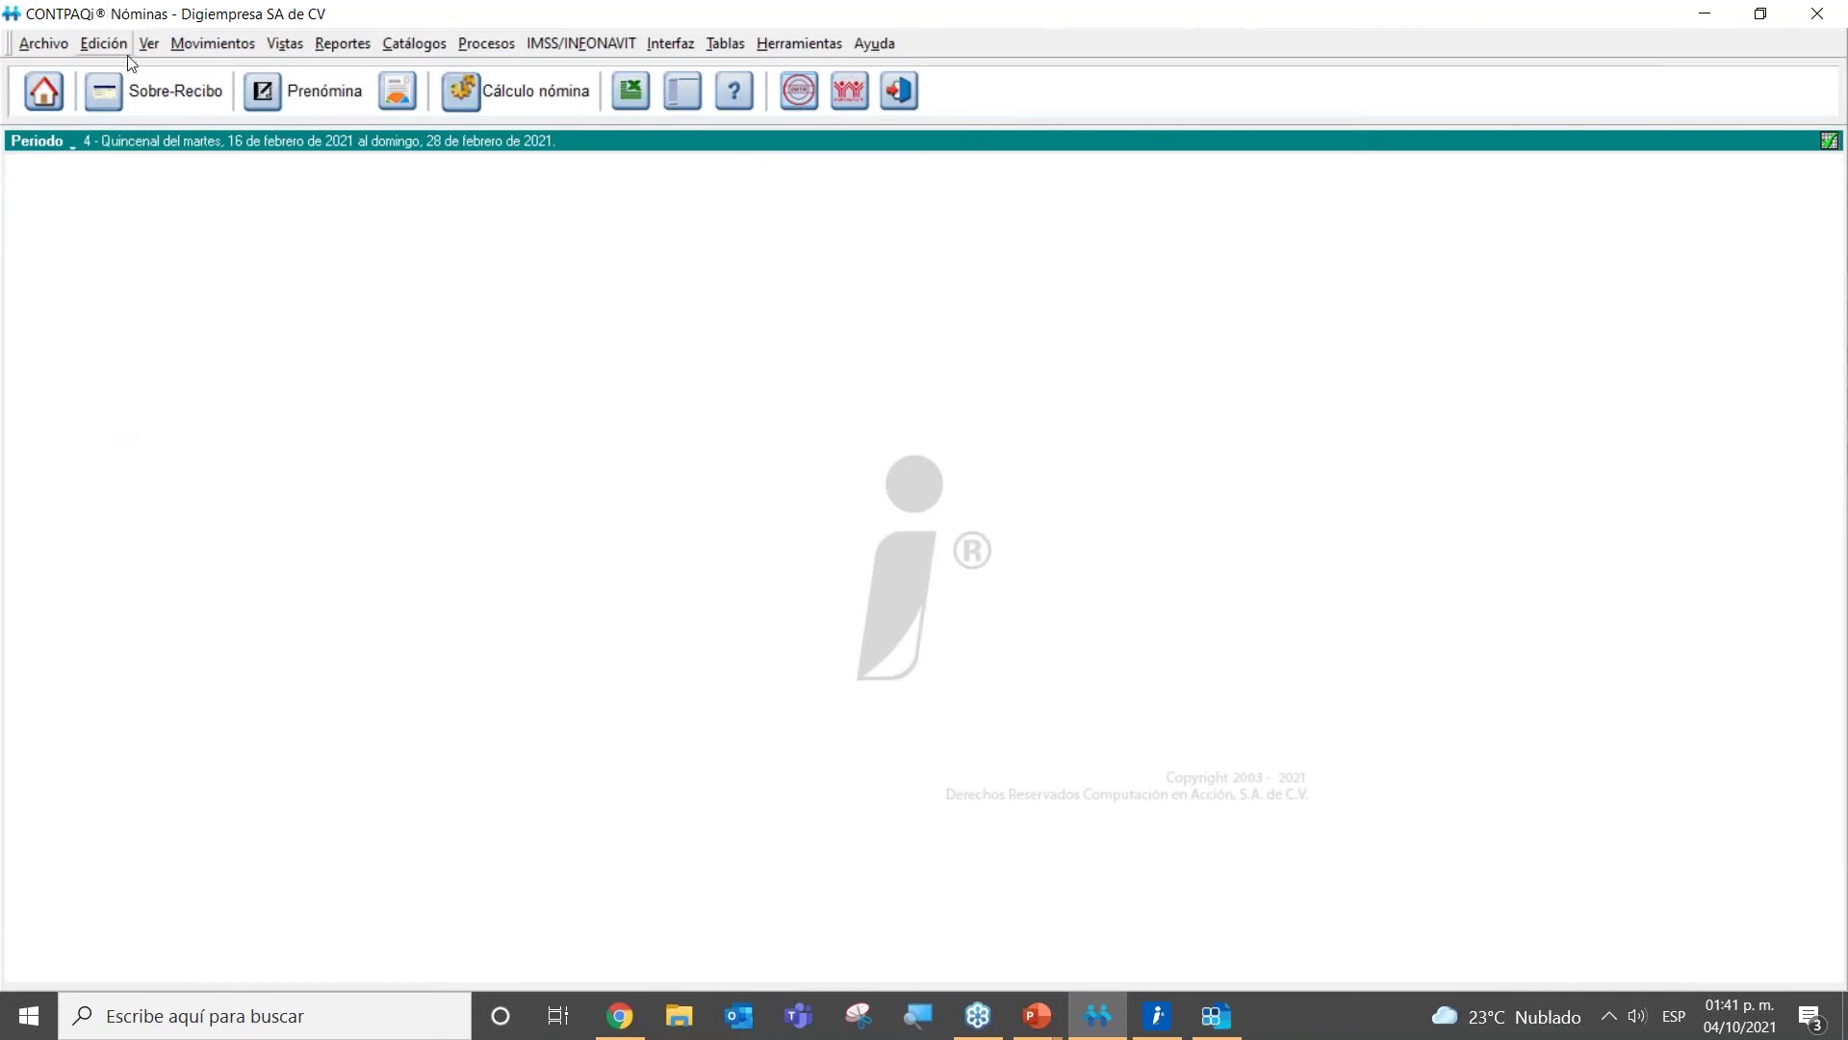
# Step: Open the company catalogue and display the accounting interface settings of Contpaqi Decide
pyautogui.click(44, 46)
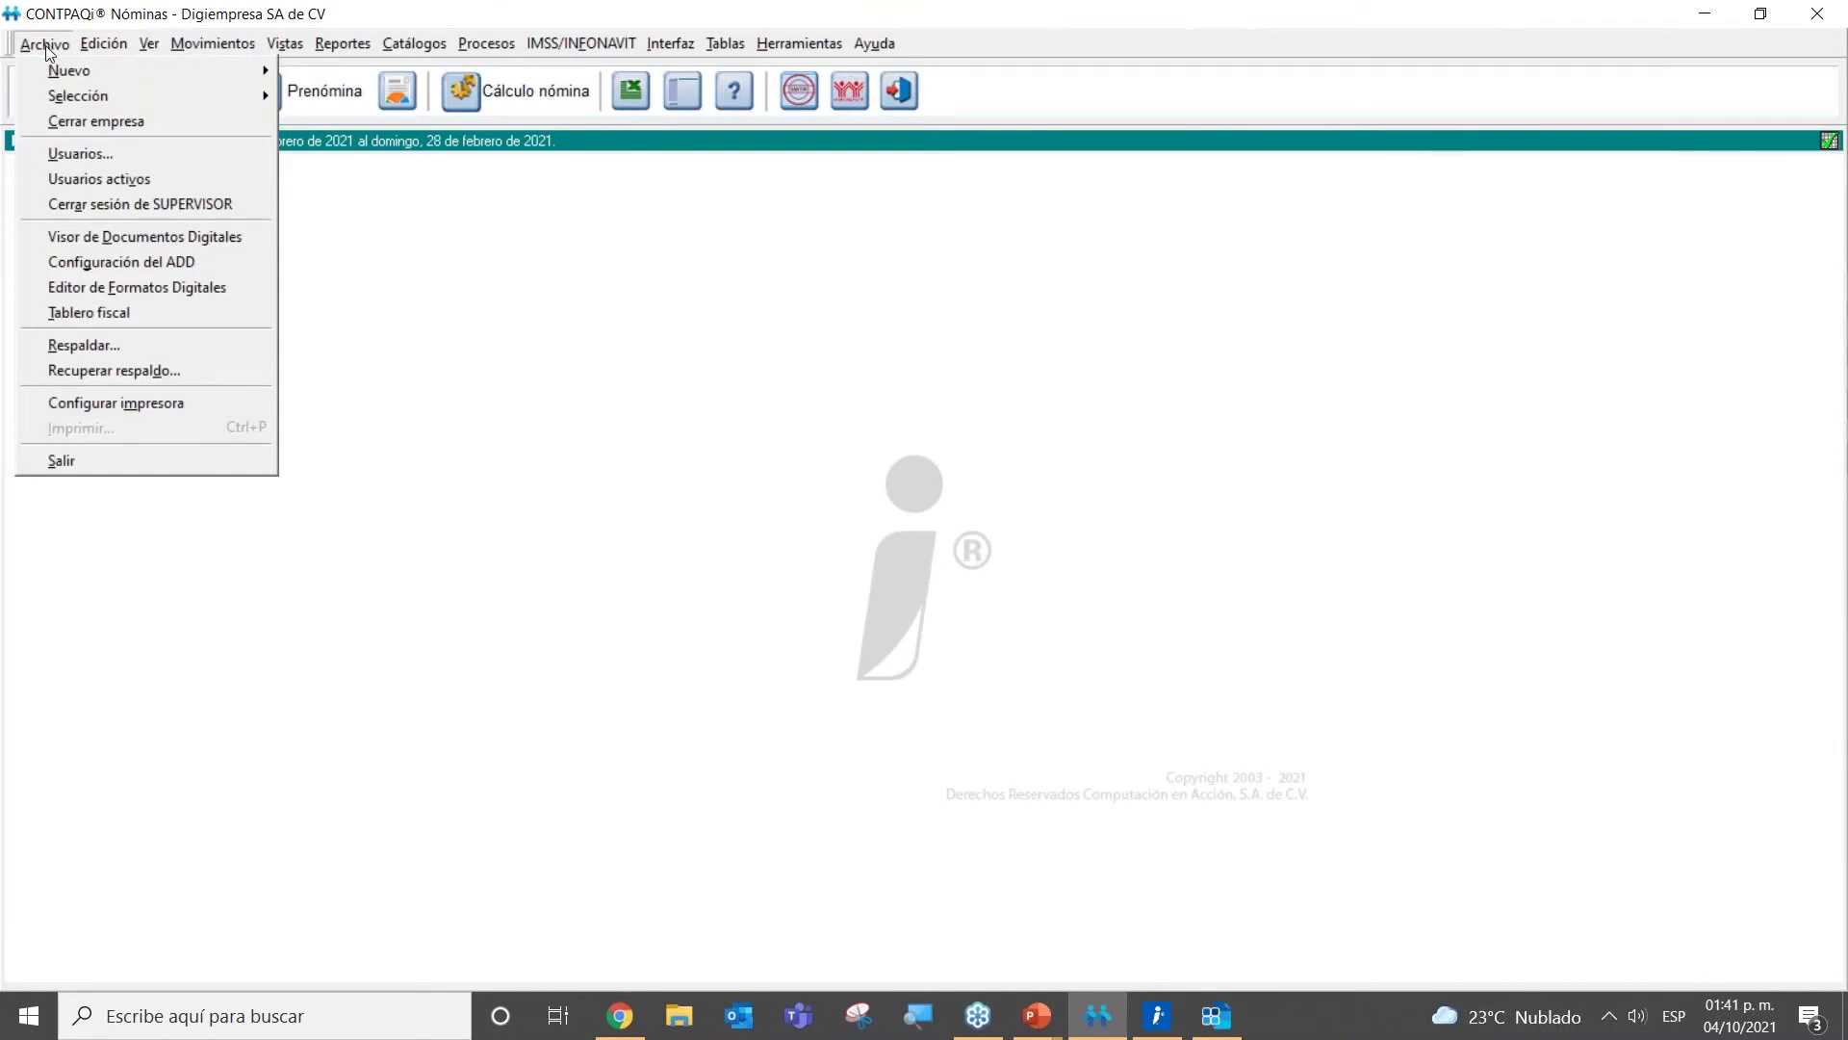
pyautogui.moveTo(75, 74)
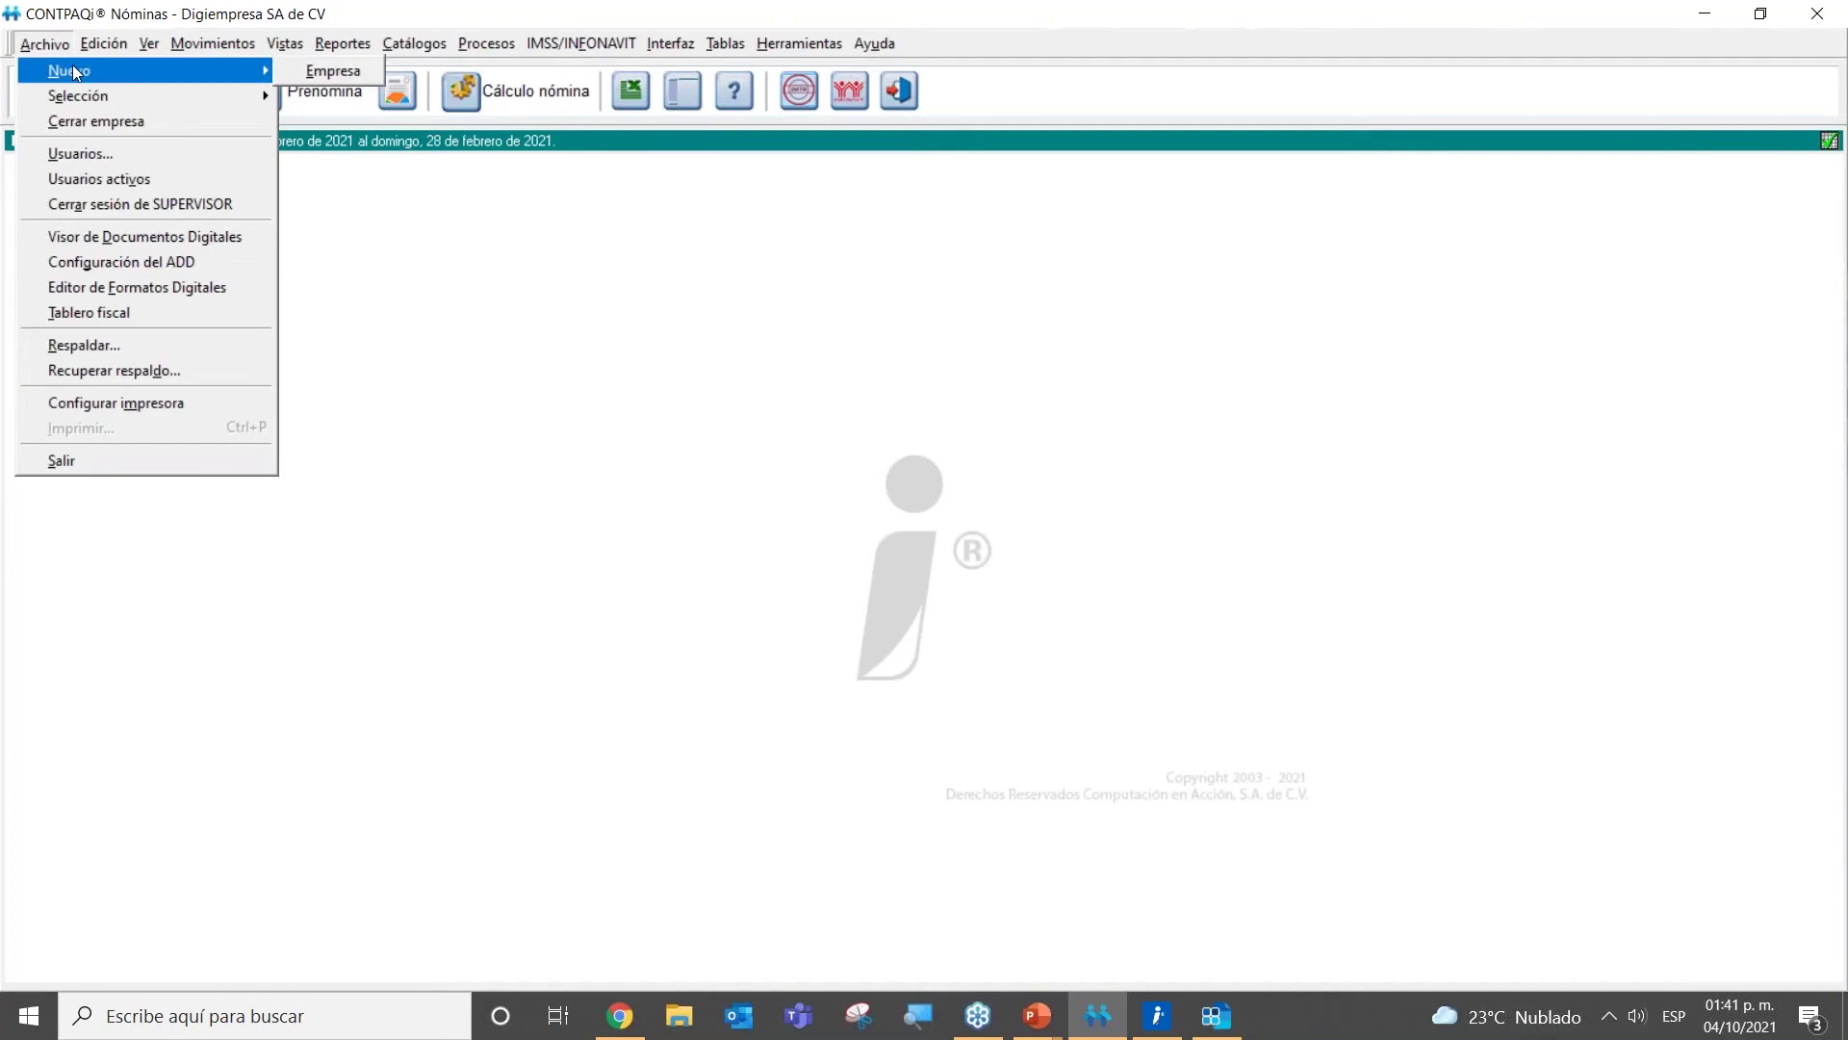
pyautogui.click(320, 75)
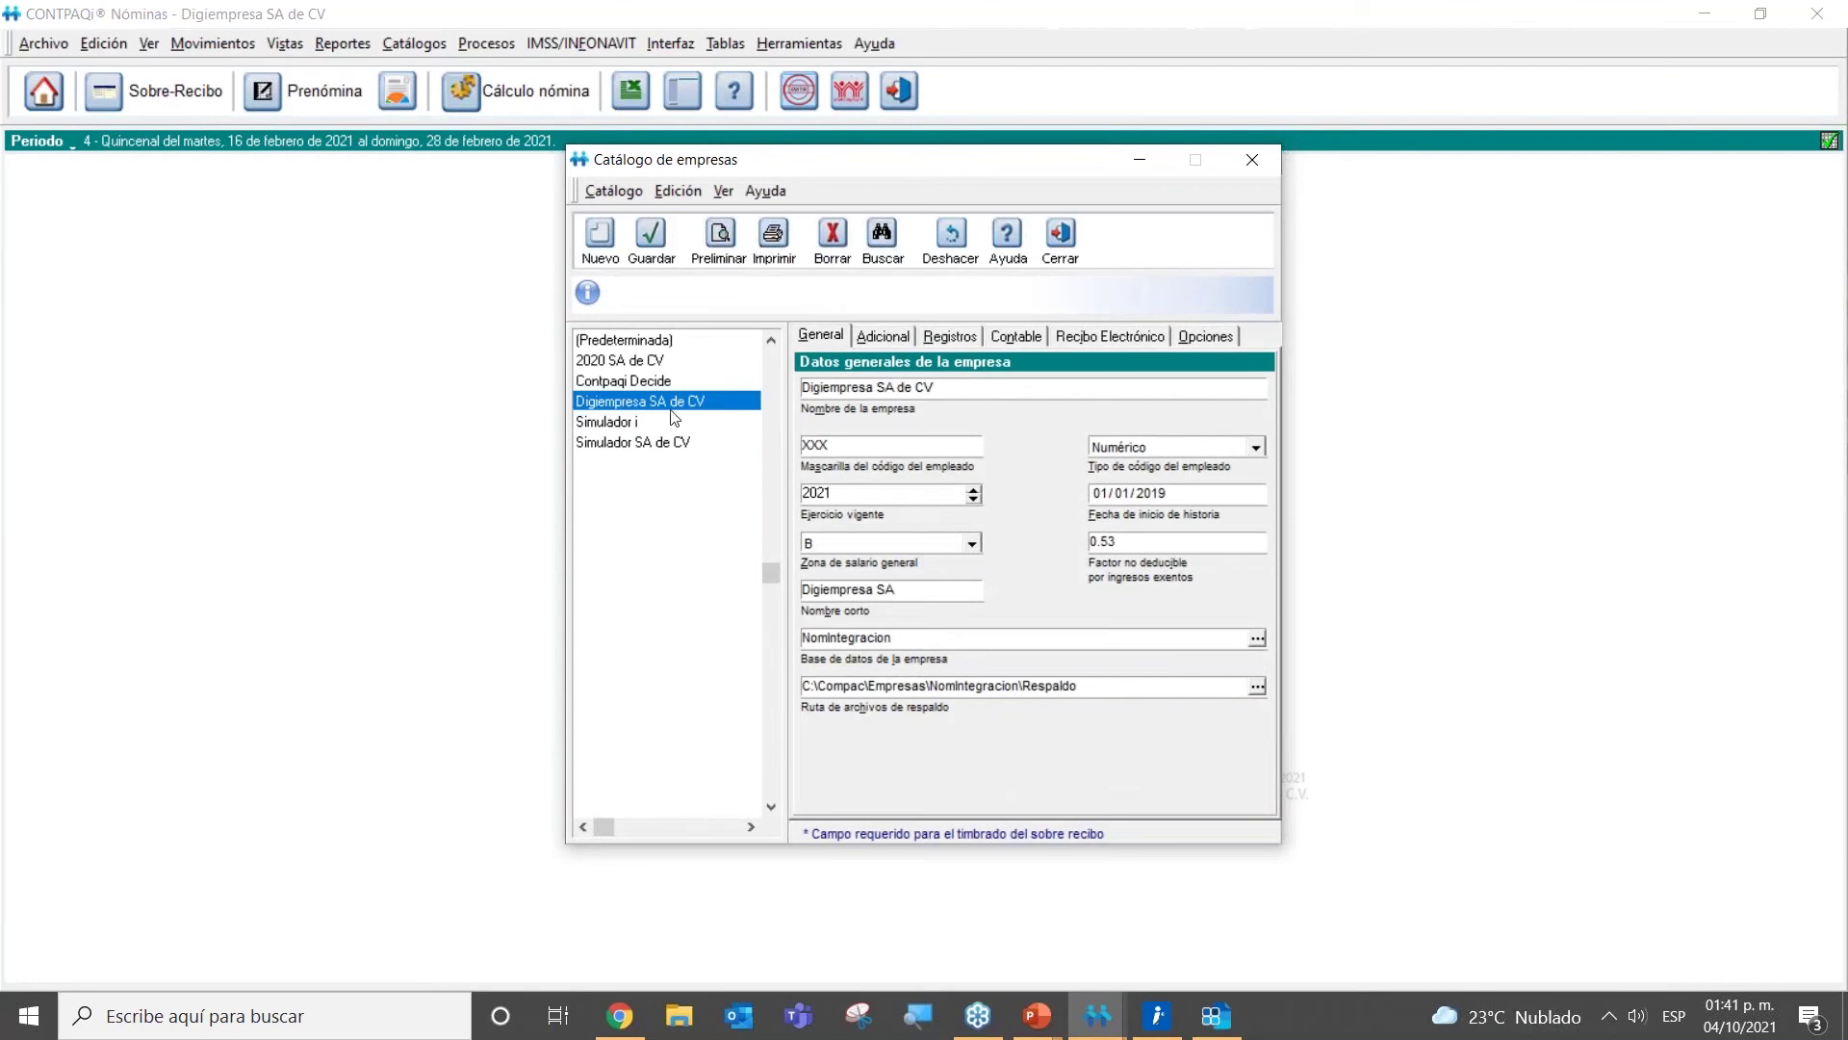
pyautogui.click(634, 383)
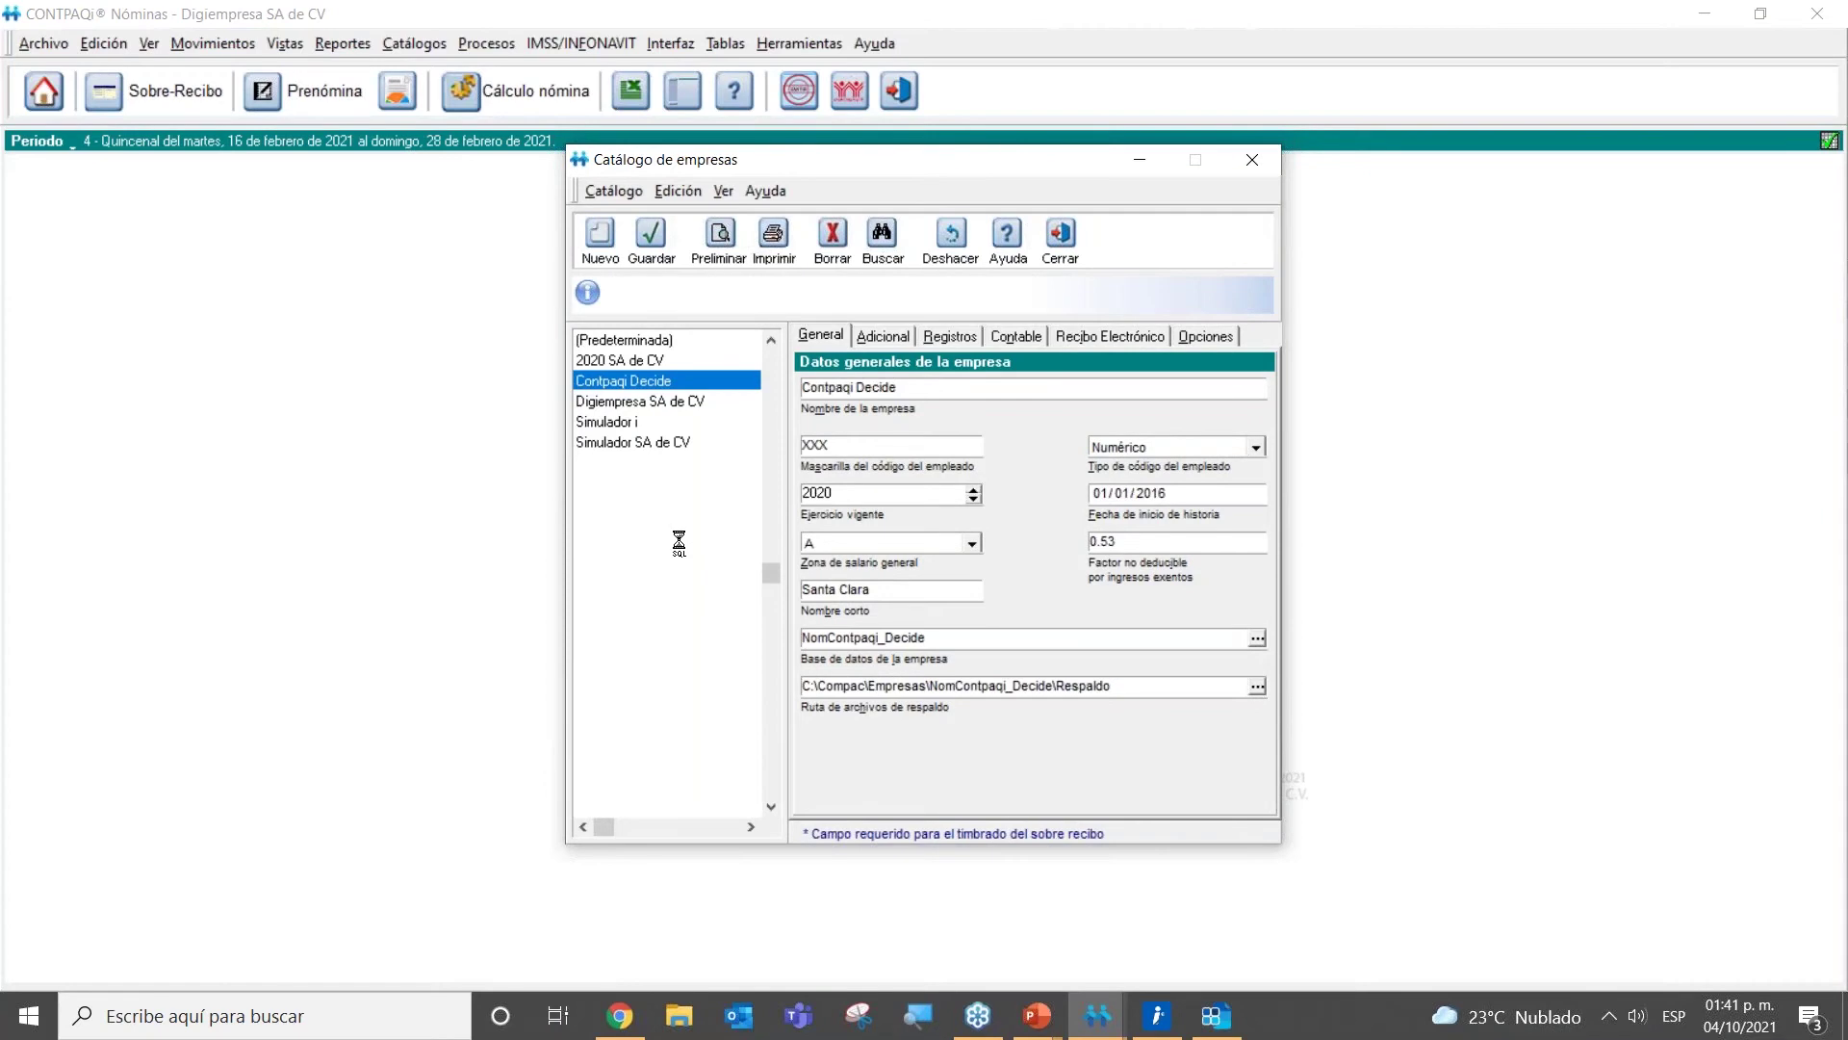
pyautogui.click(1022, 342)
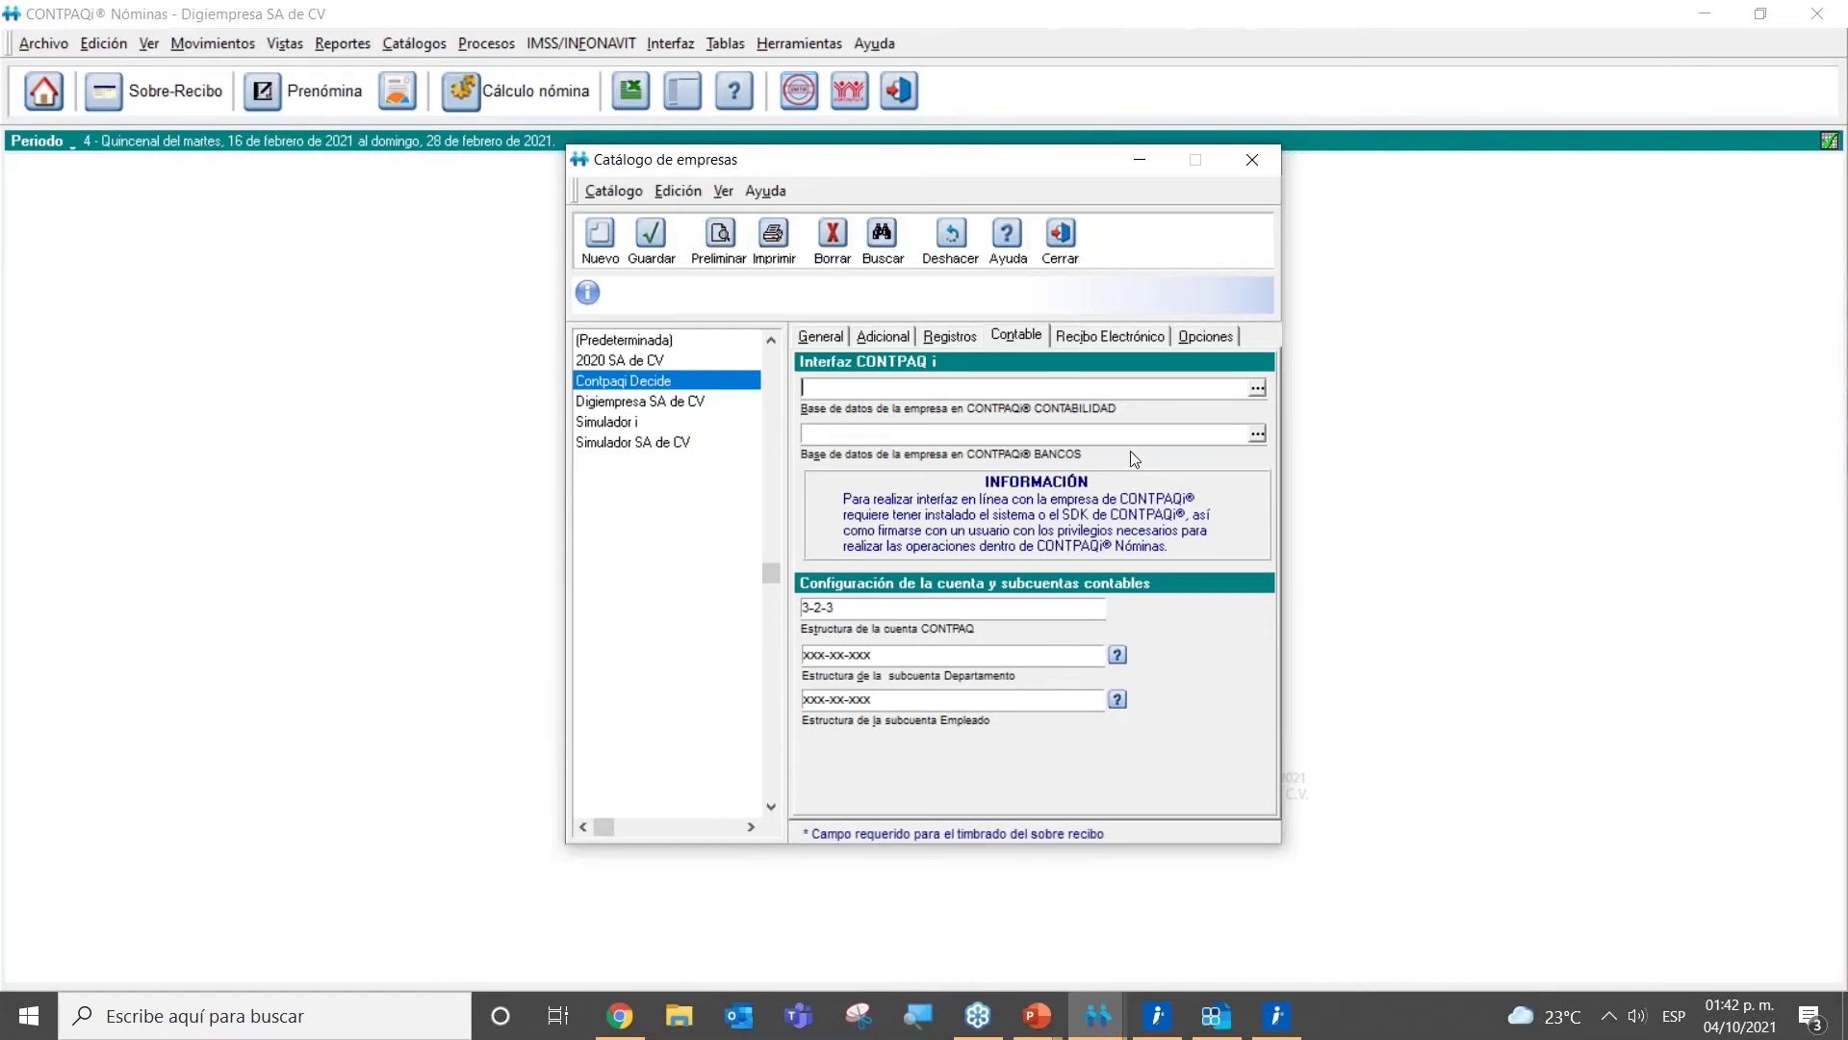
# Step: Sign in to CONTPAQ i as SUPERVISOR without a password and return to the Nóminas company catalogue
pyautogui.click(1279, 1014)
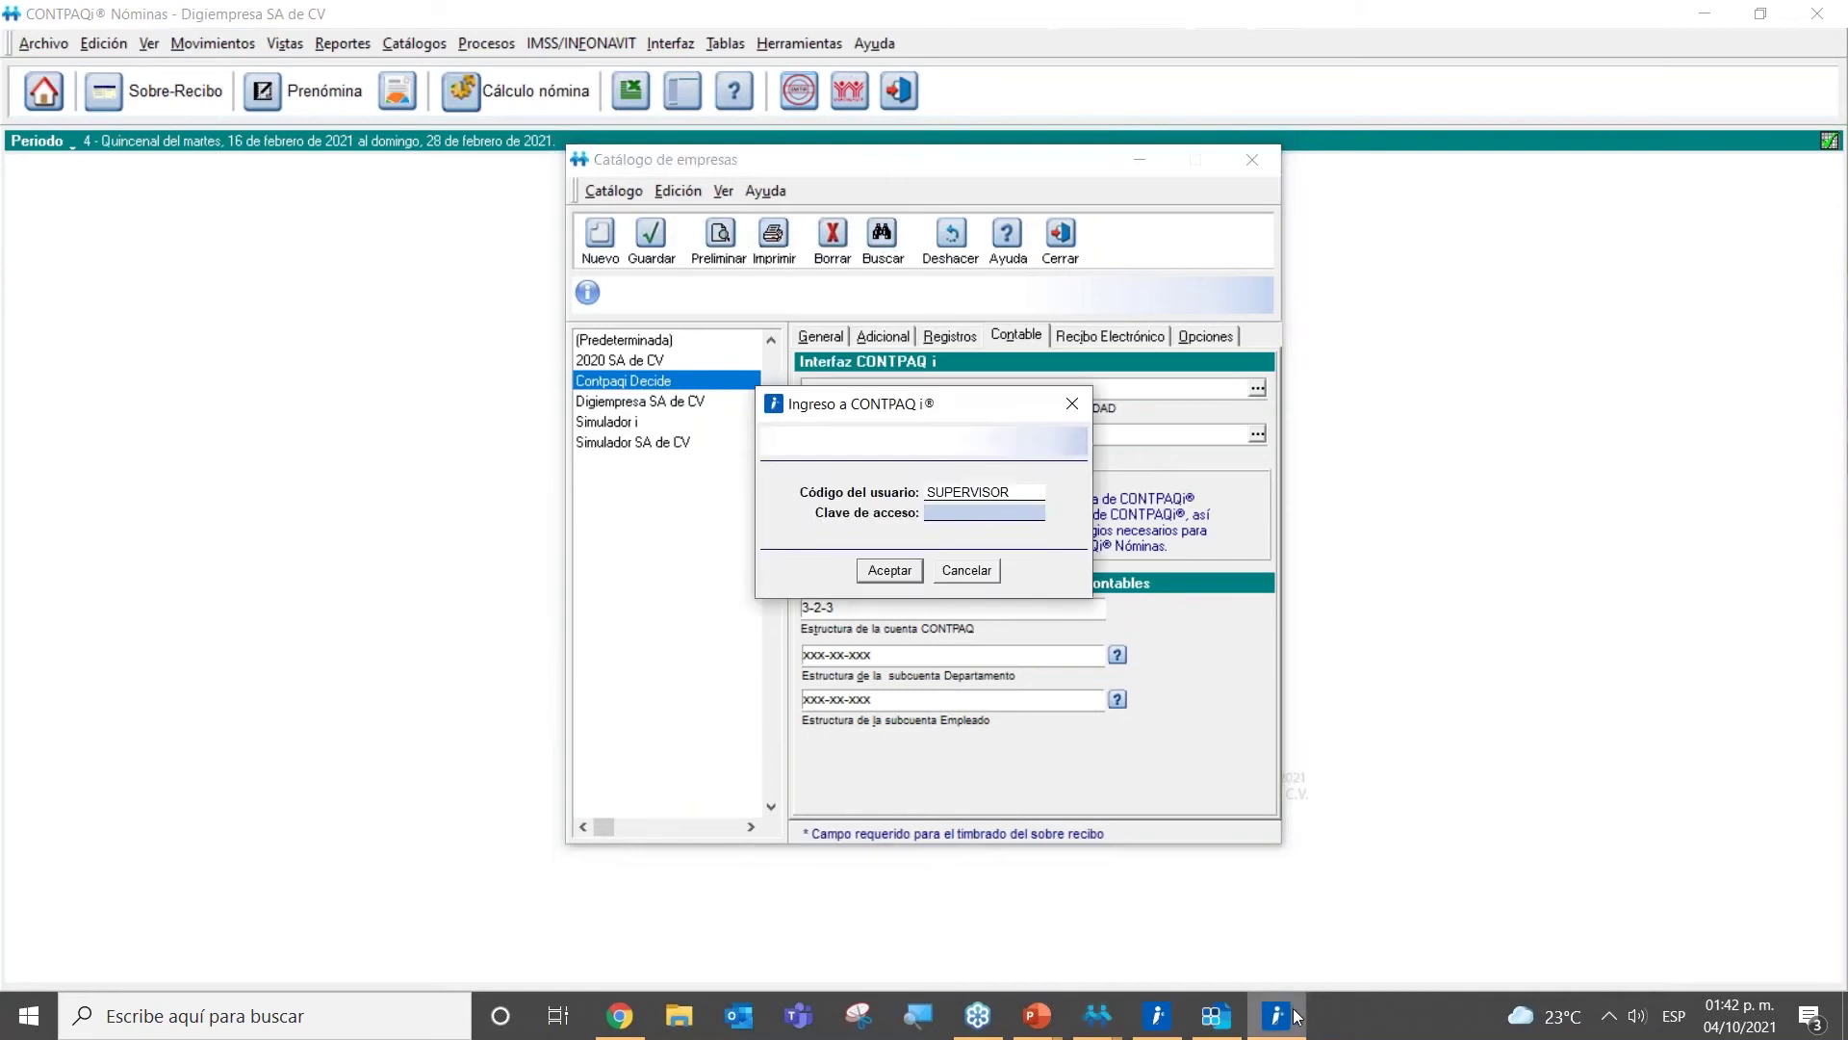
pyautogui.moveTo(959, 414); pyautogui.dragTo(1012, 474)
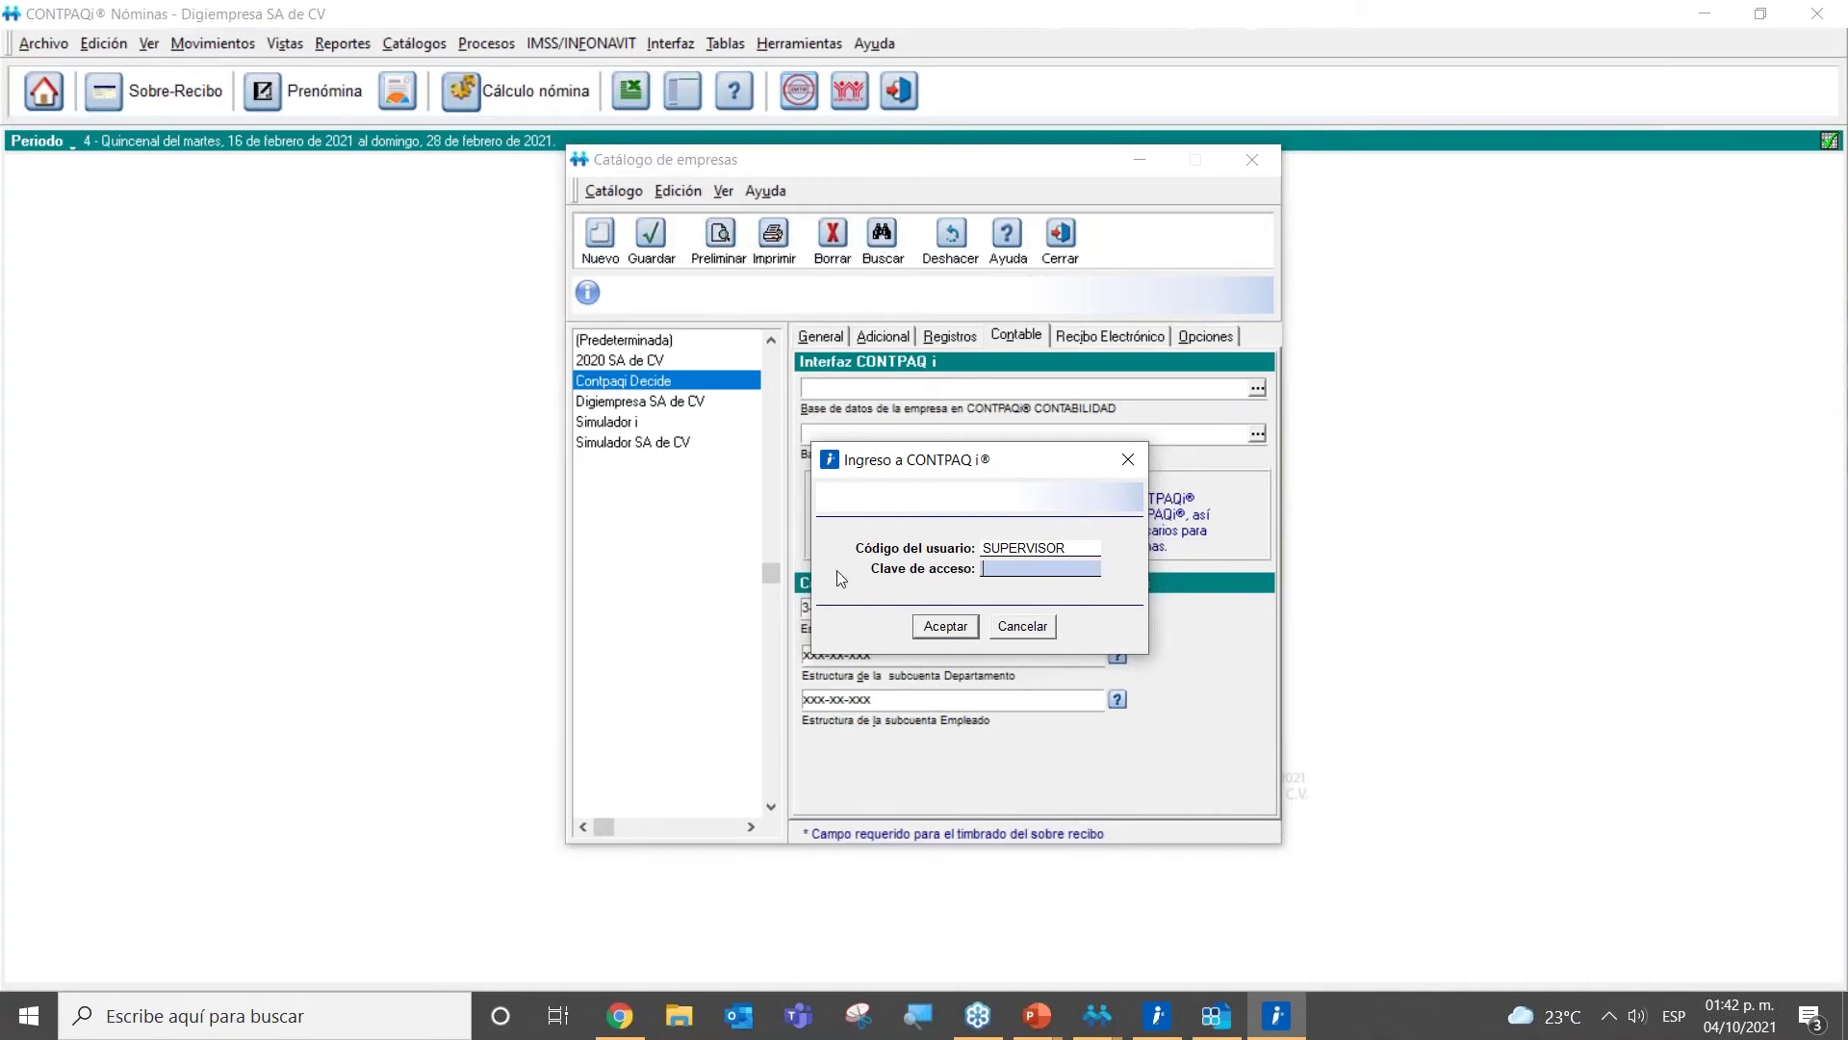
pyautogui.click(933, 628)
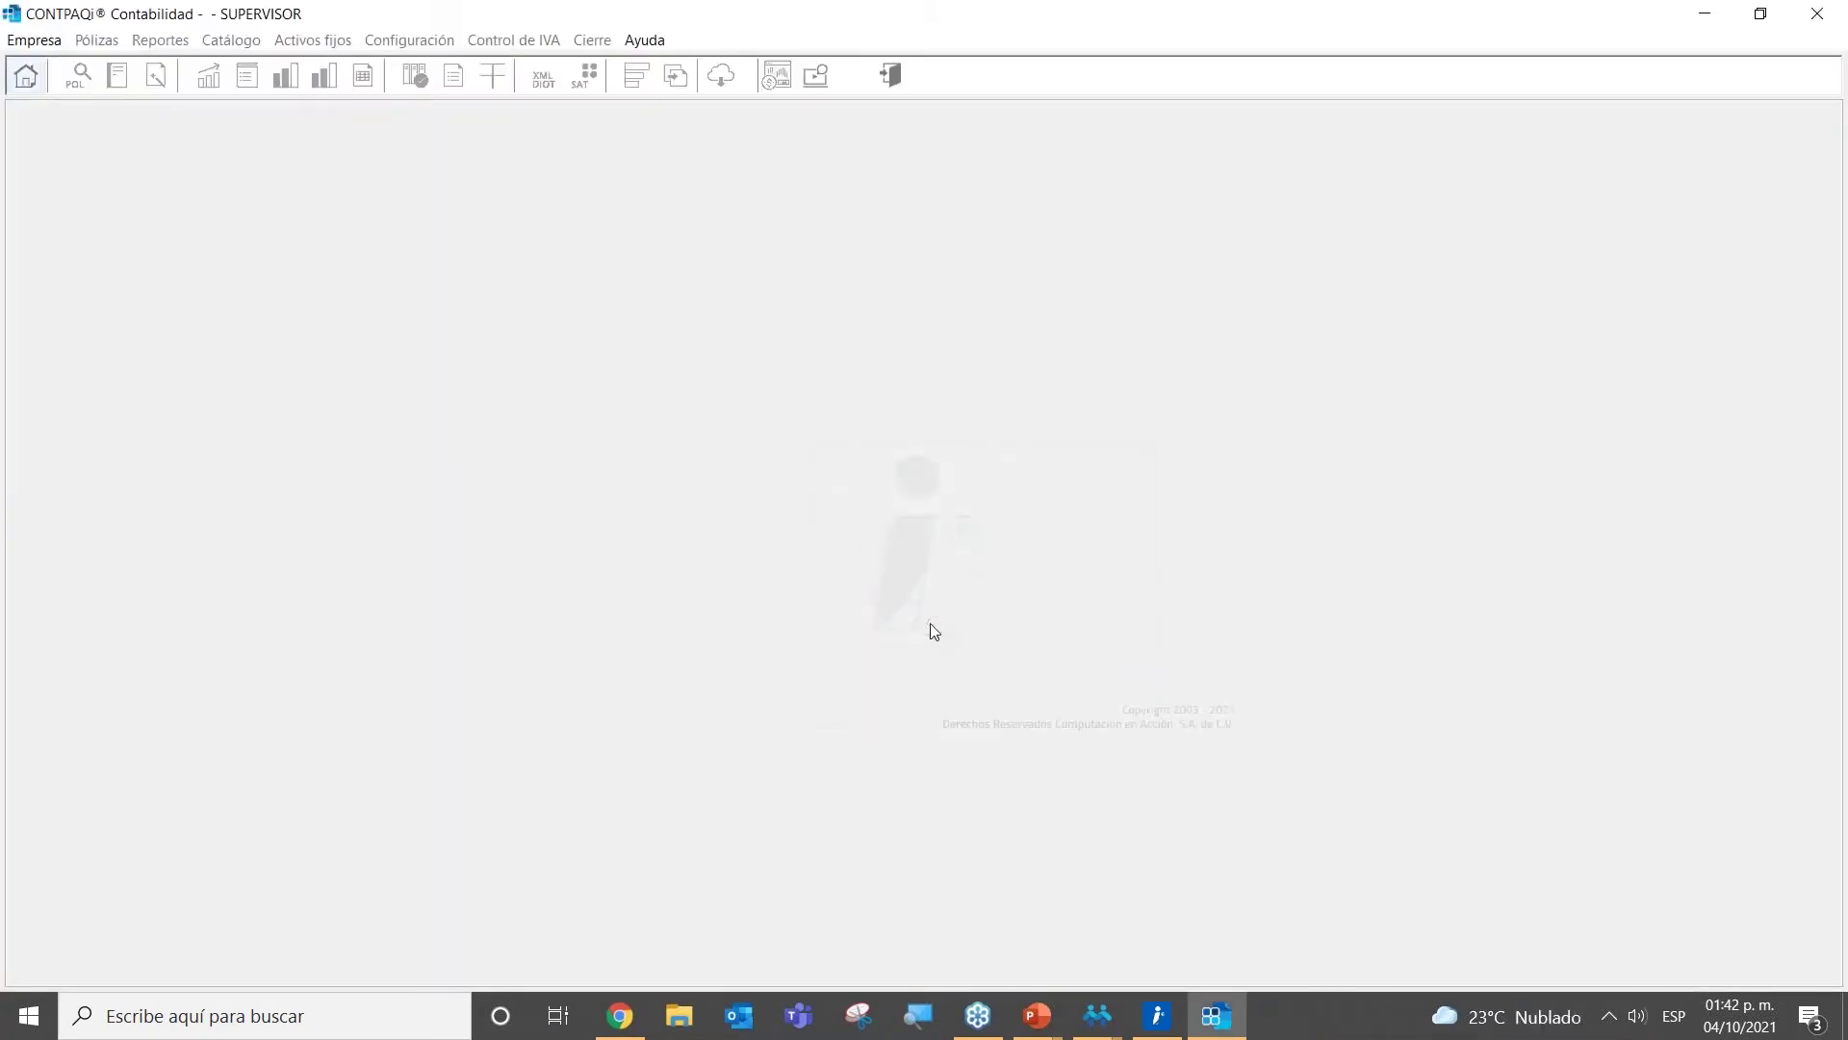
pyautogui.click(1112, 1018)
pyautogui.click(1196, 939)
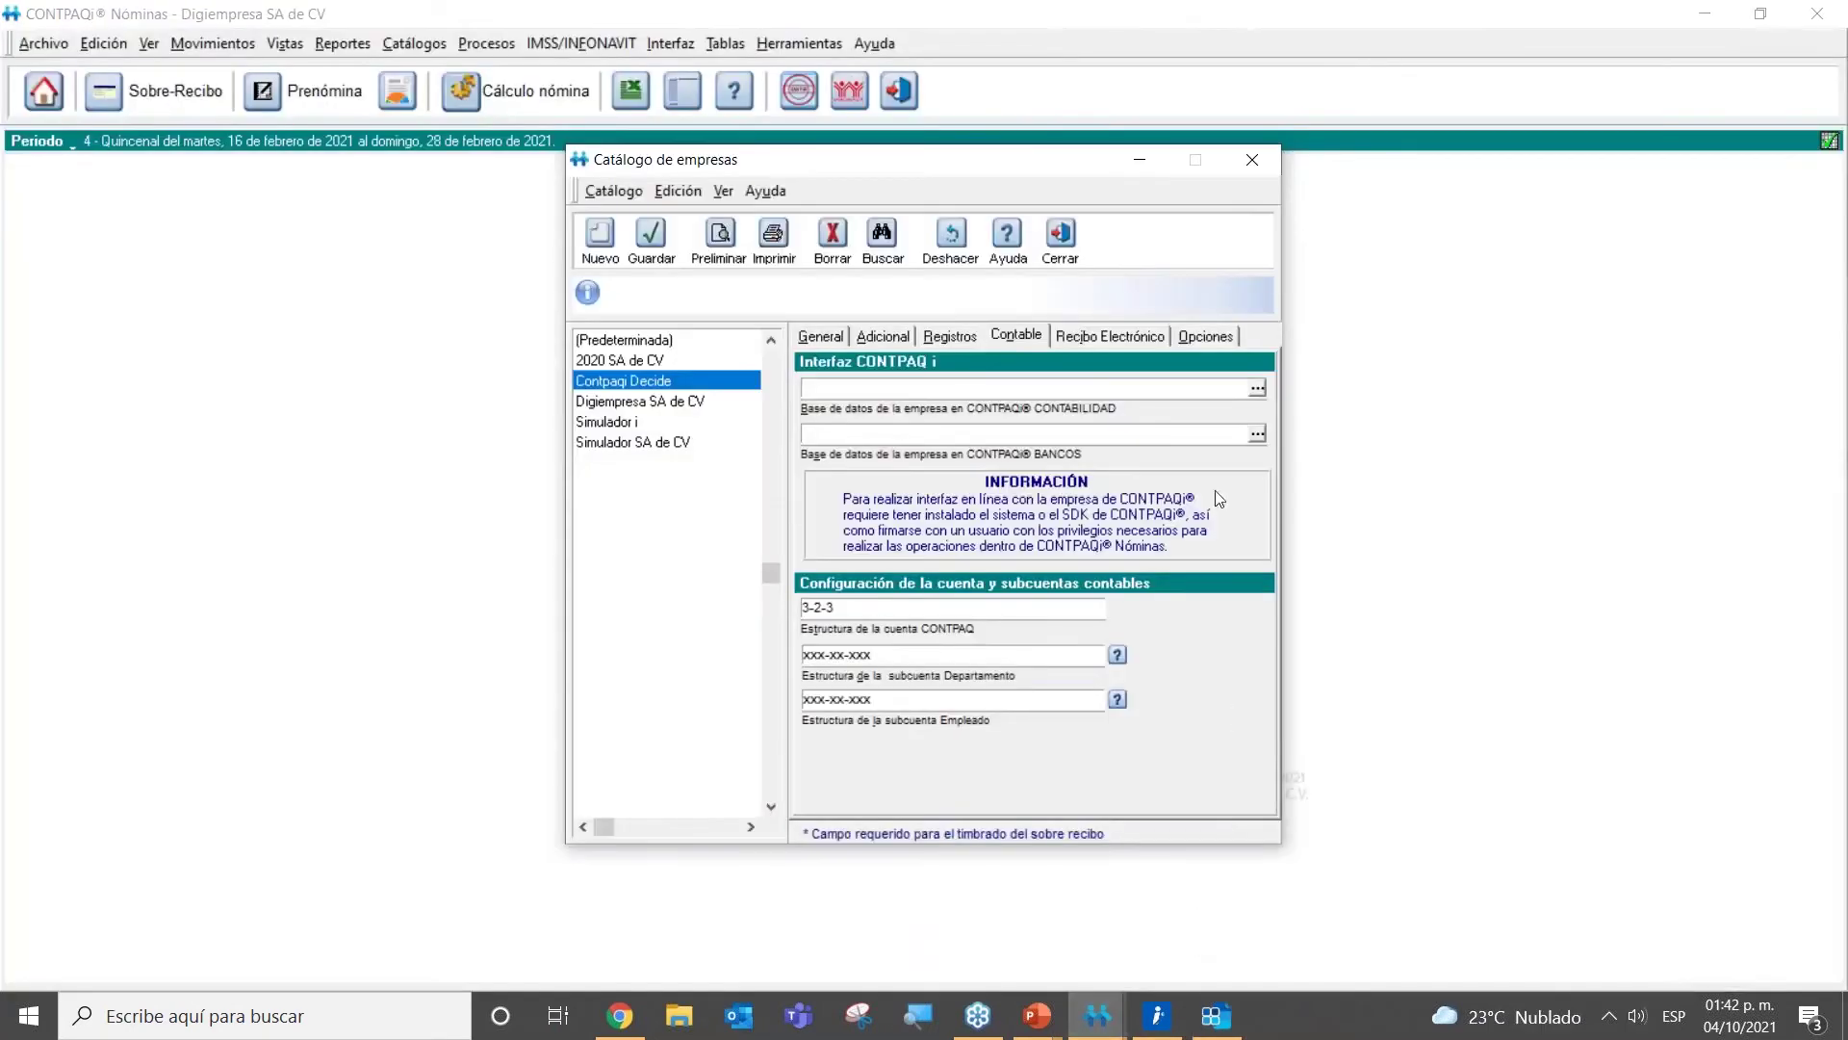
# Step: Switch to CONTPAQi Contabilidad, open the company CONTPAQi Decide and accept the ADD schema update
pyautogui.click(1256, 391)
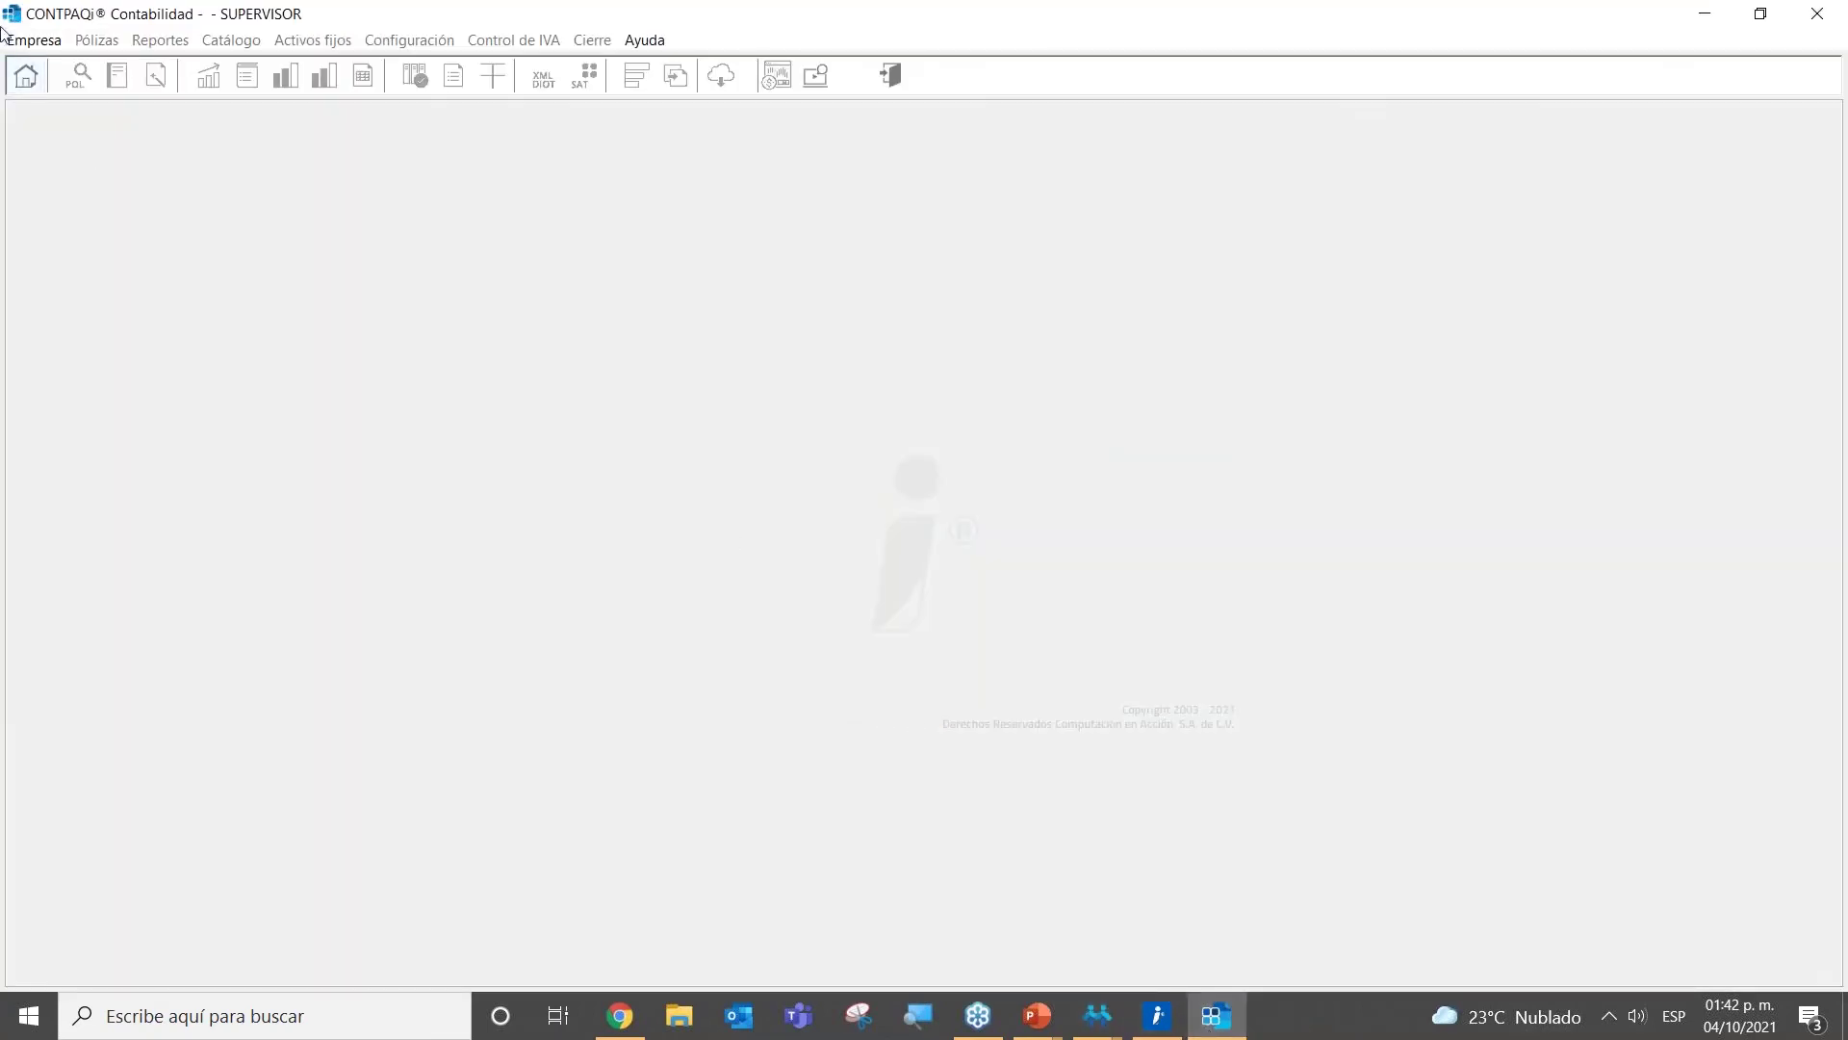
pyautogui.click(26, 81)
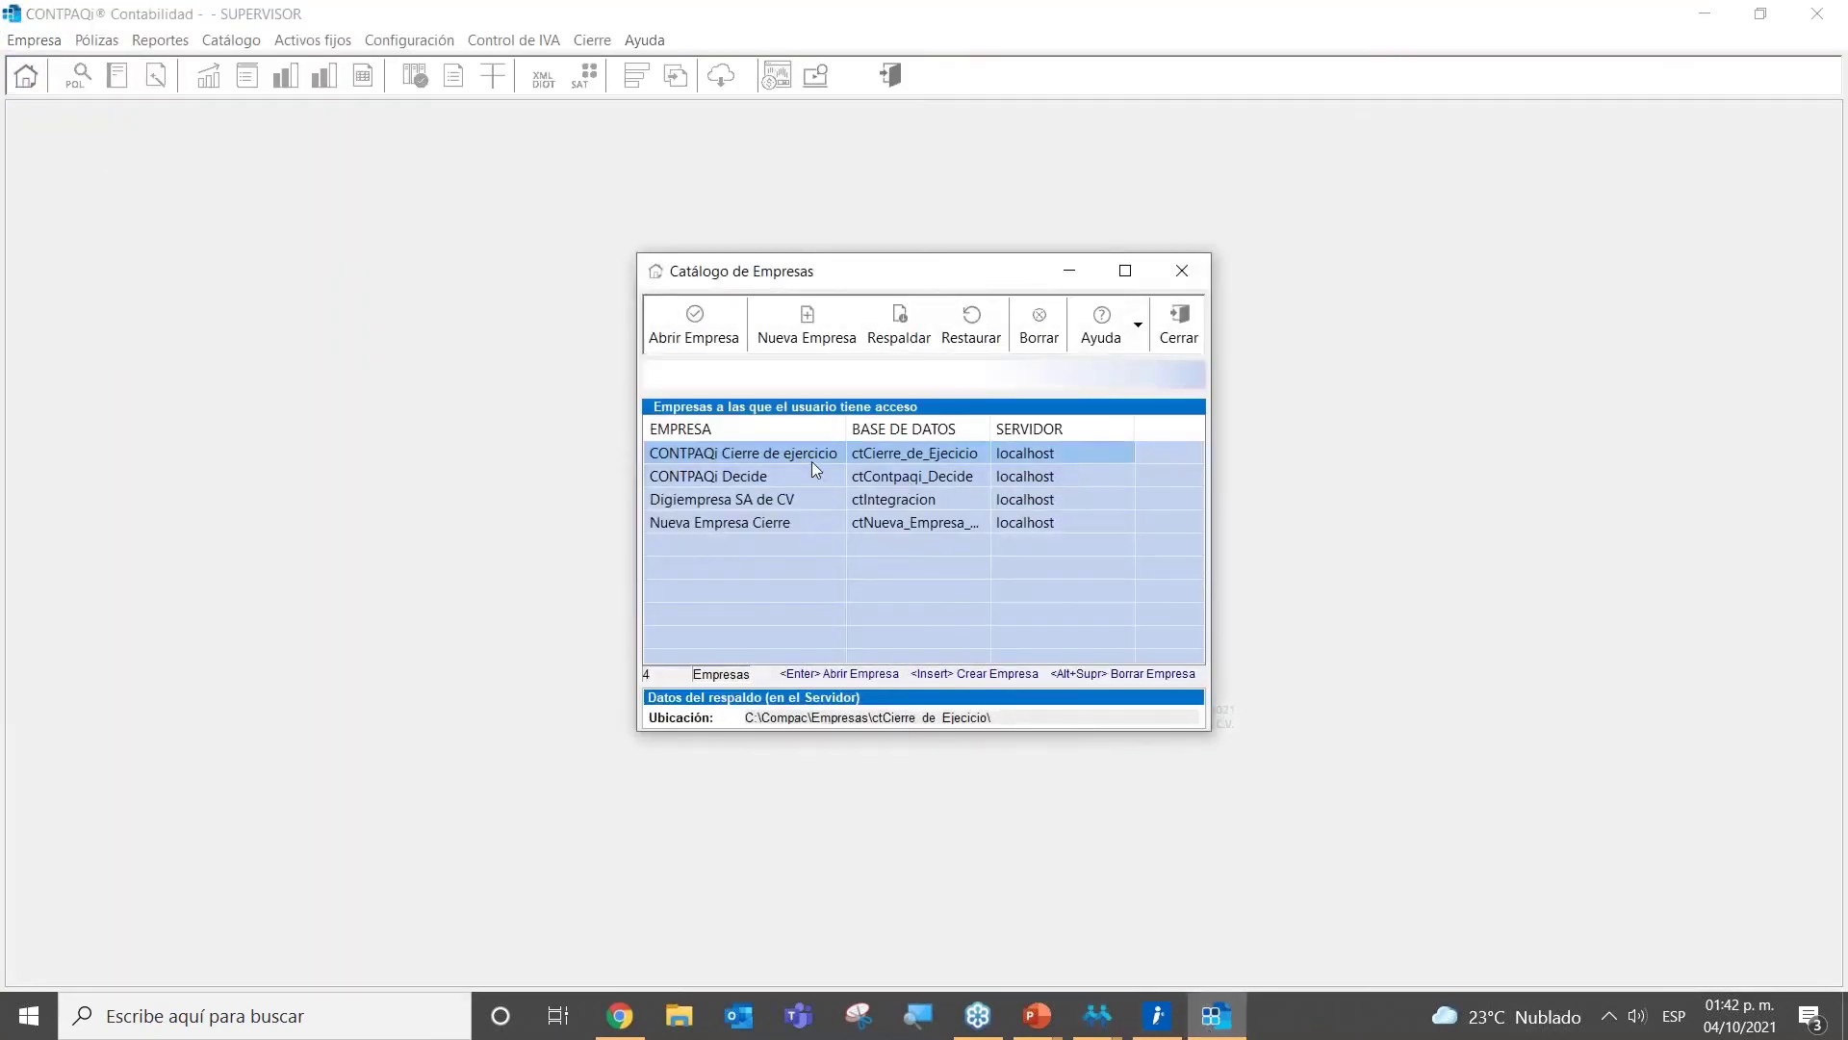
pyautogui.doubleClick(761, 474)
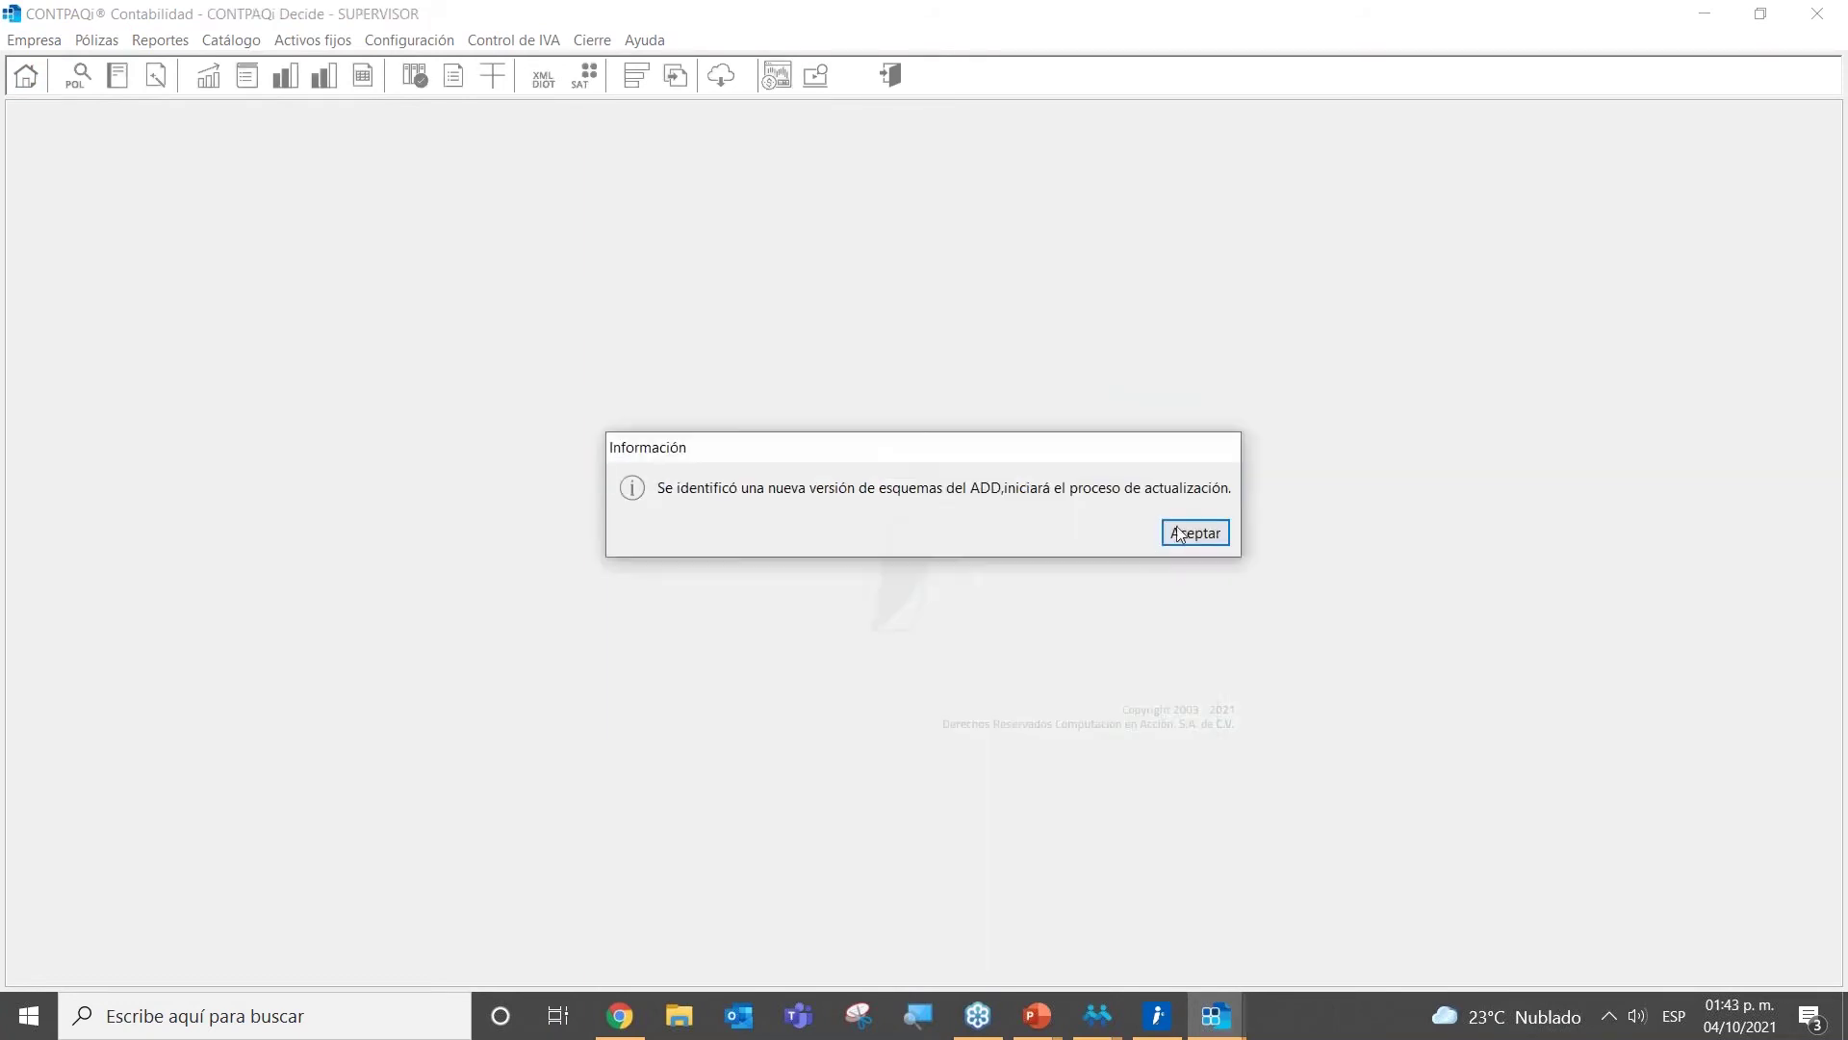
pyautogui.click(1184, 538)
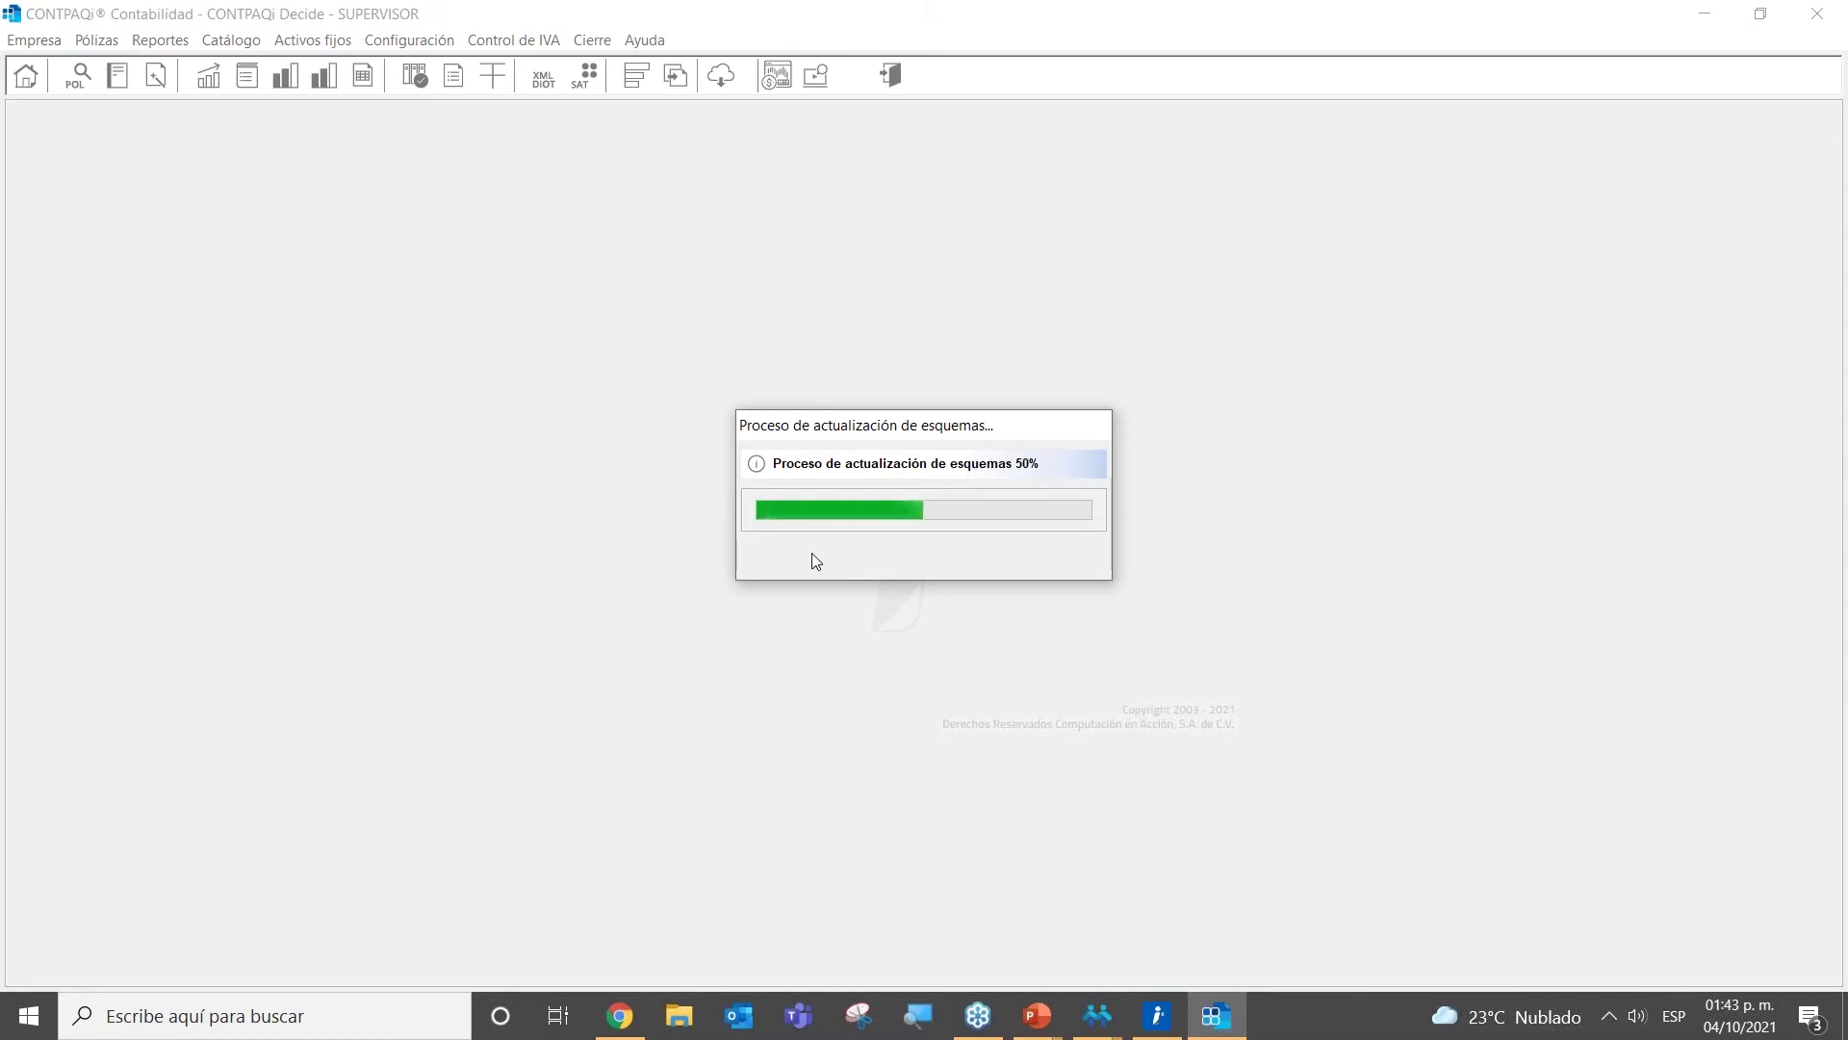
# Step: Return to Nóminas, dismiss the Tablero fiscal and leave the company catalogue without choosing a company for the interface
pyautogui.click(1156, 1019)
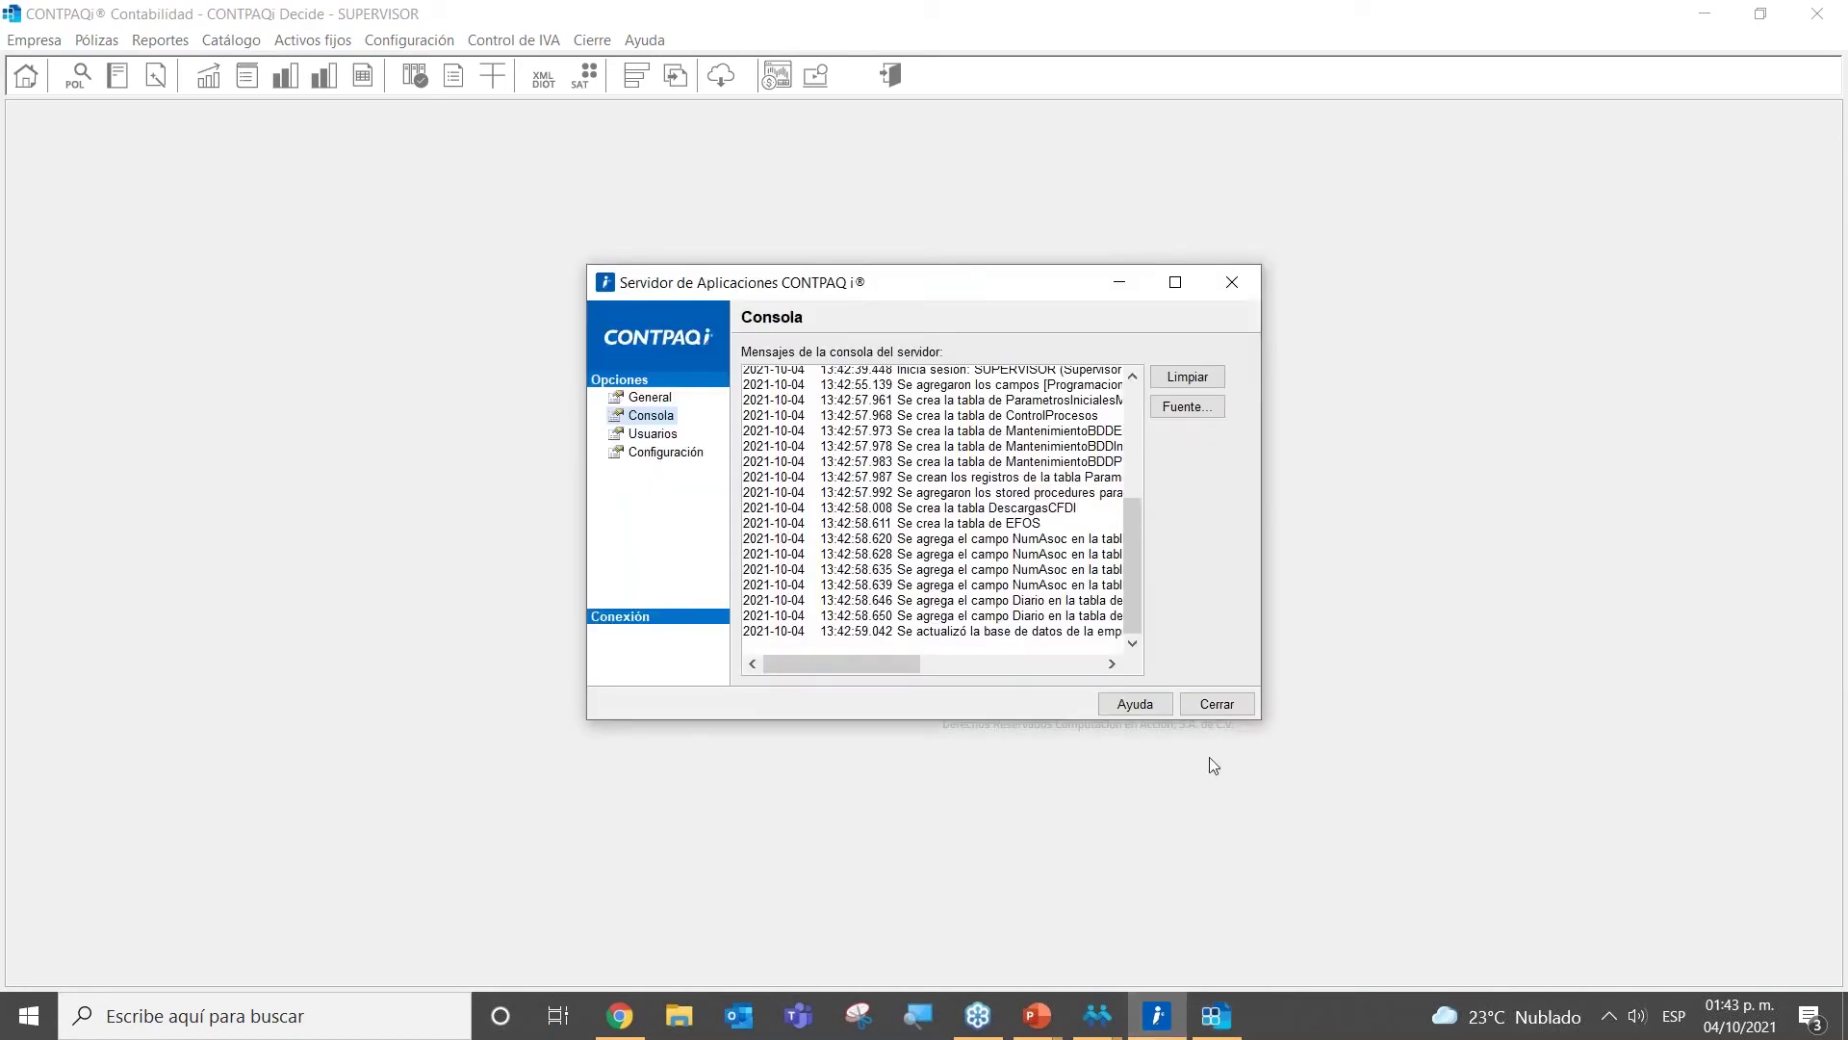
pyautogui.moveTo(1043, 1034)
pyautogui.moveTo(1097, 1015)
pyautogui.click(1157, 893)
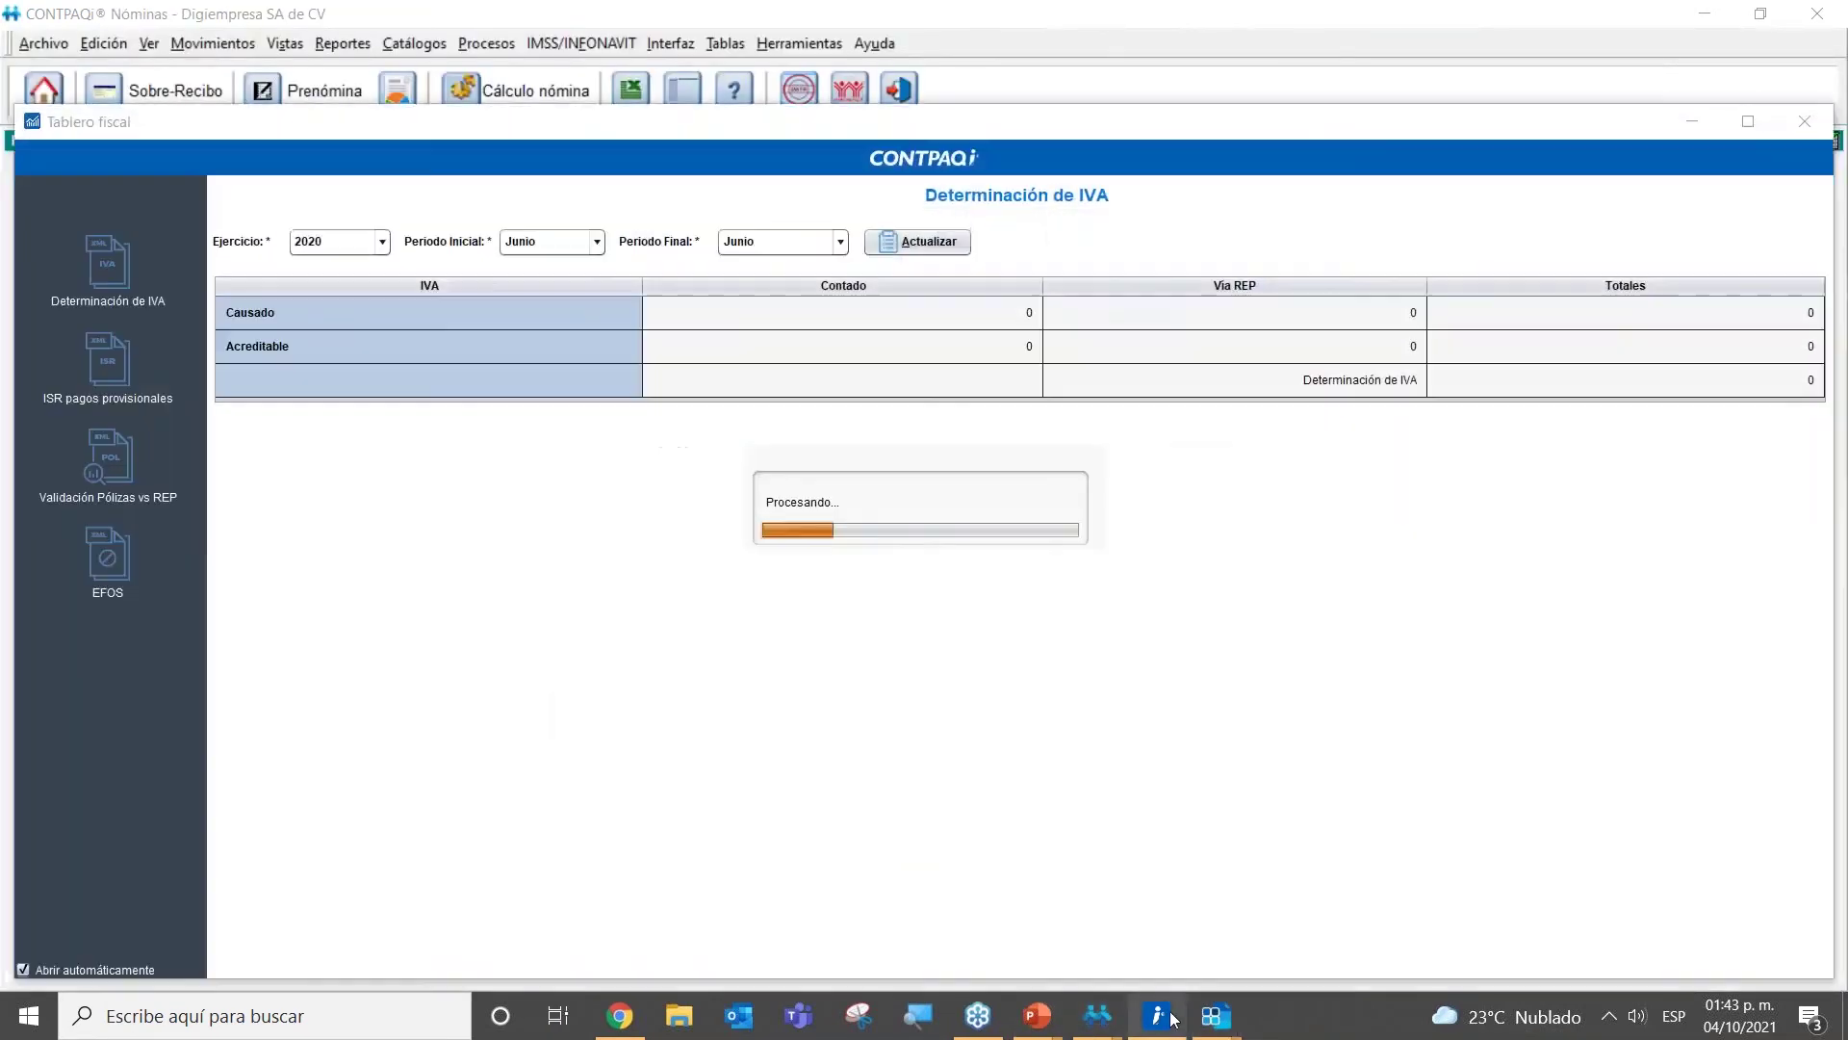
pyautogui.click(1785, 123)
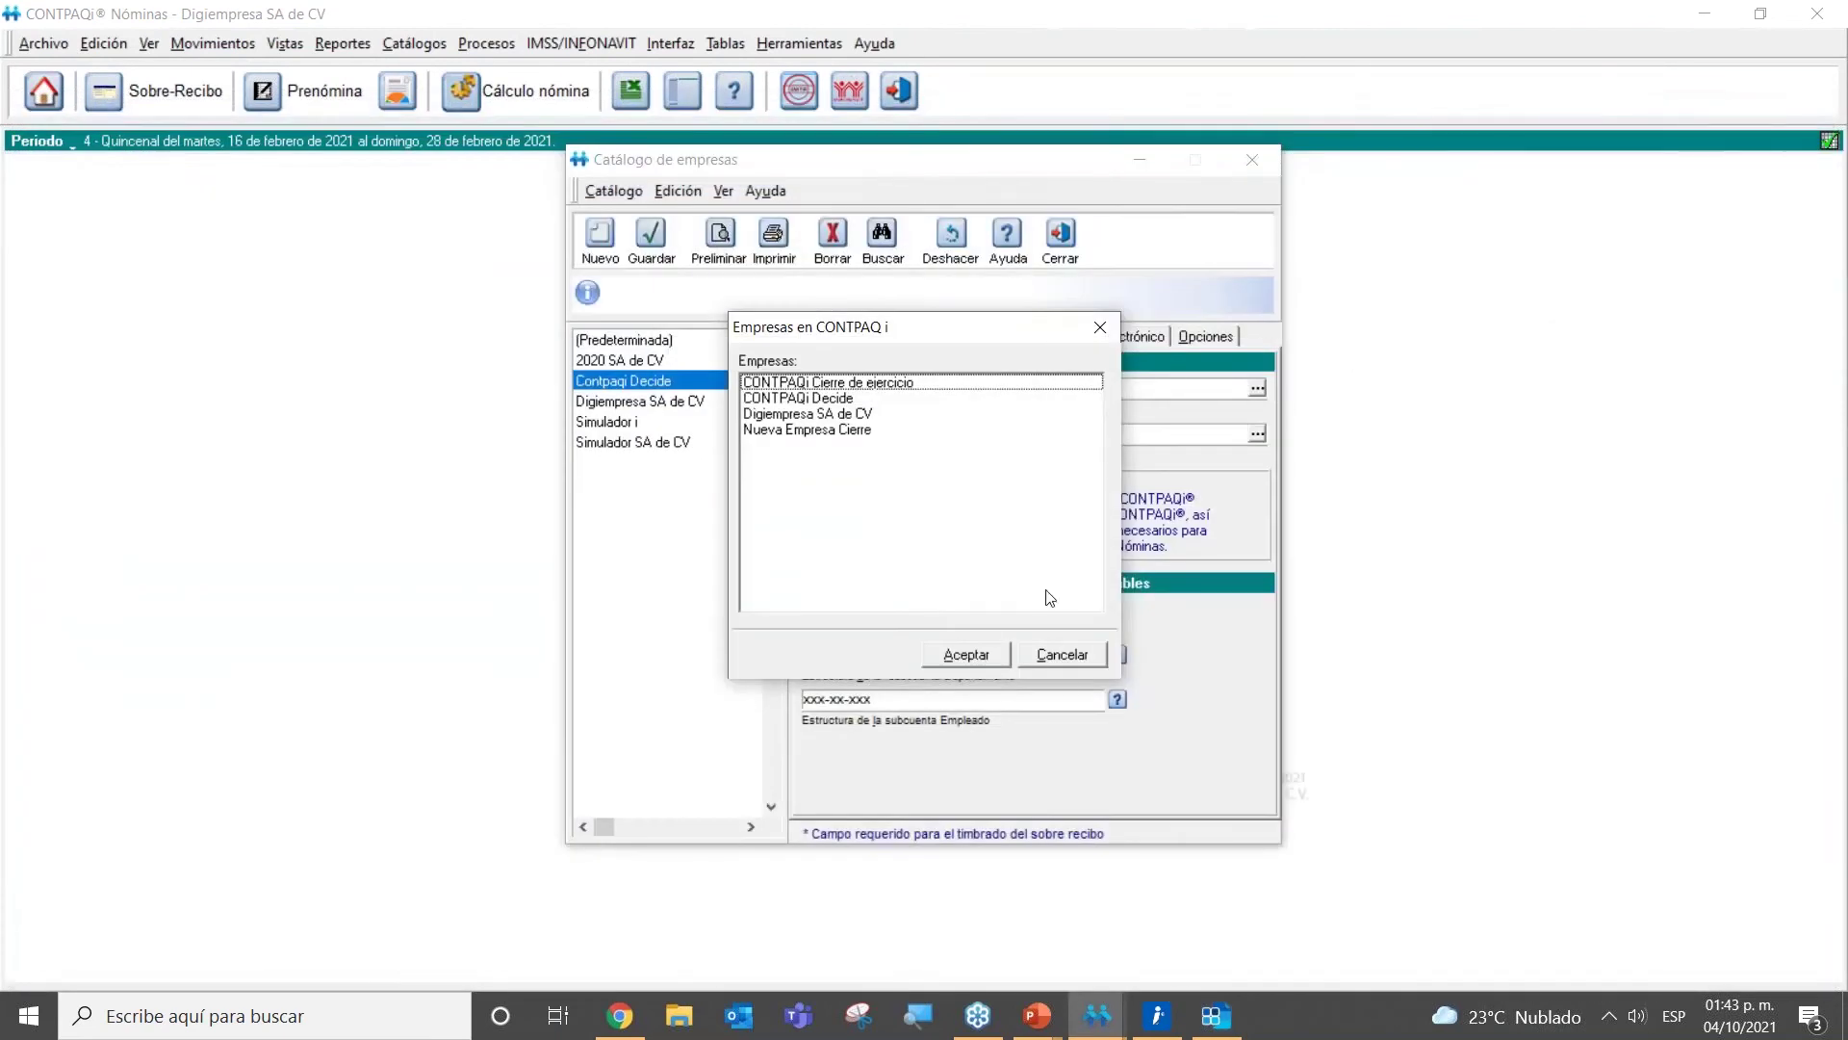
pyautogui.click(1065, 658)
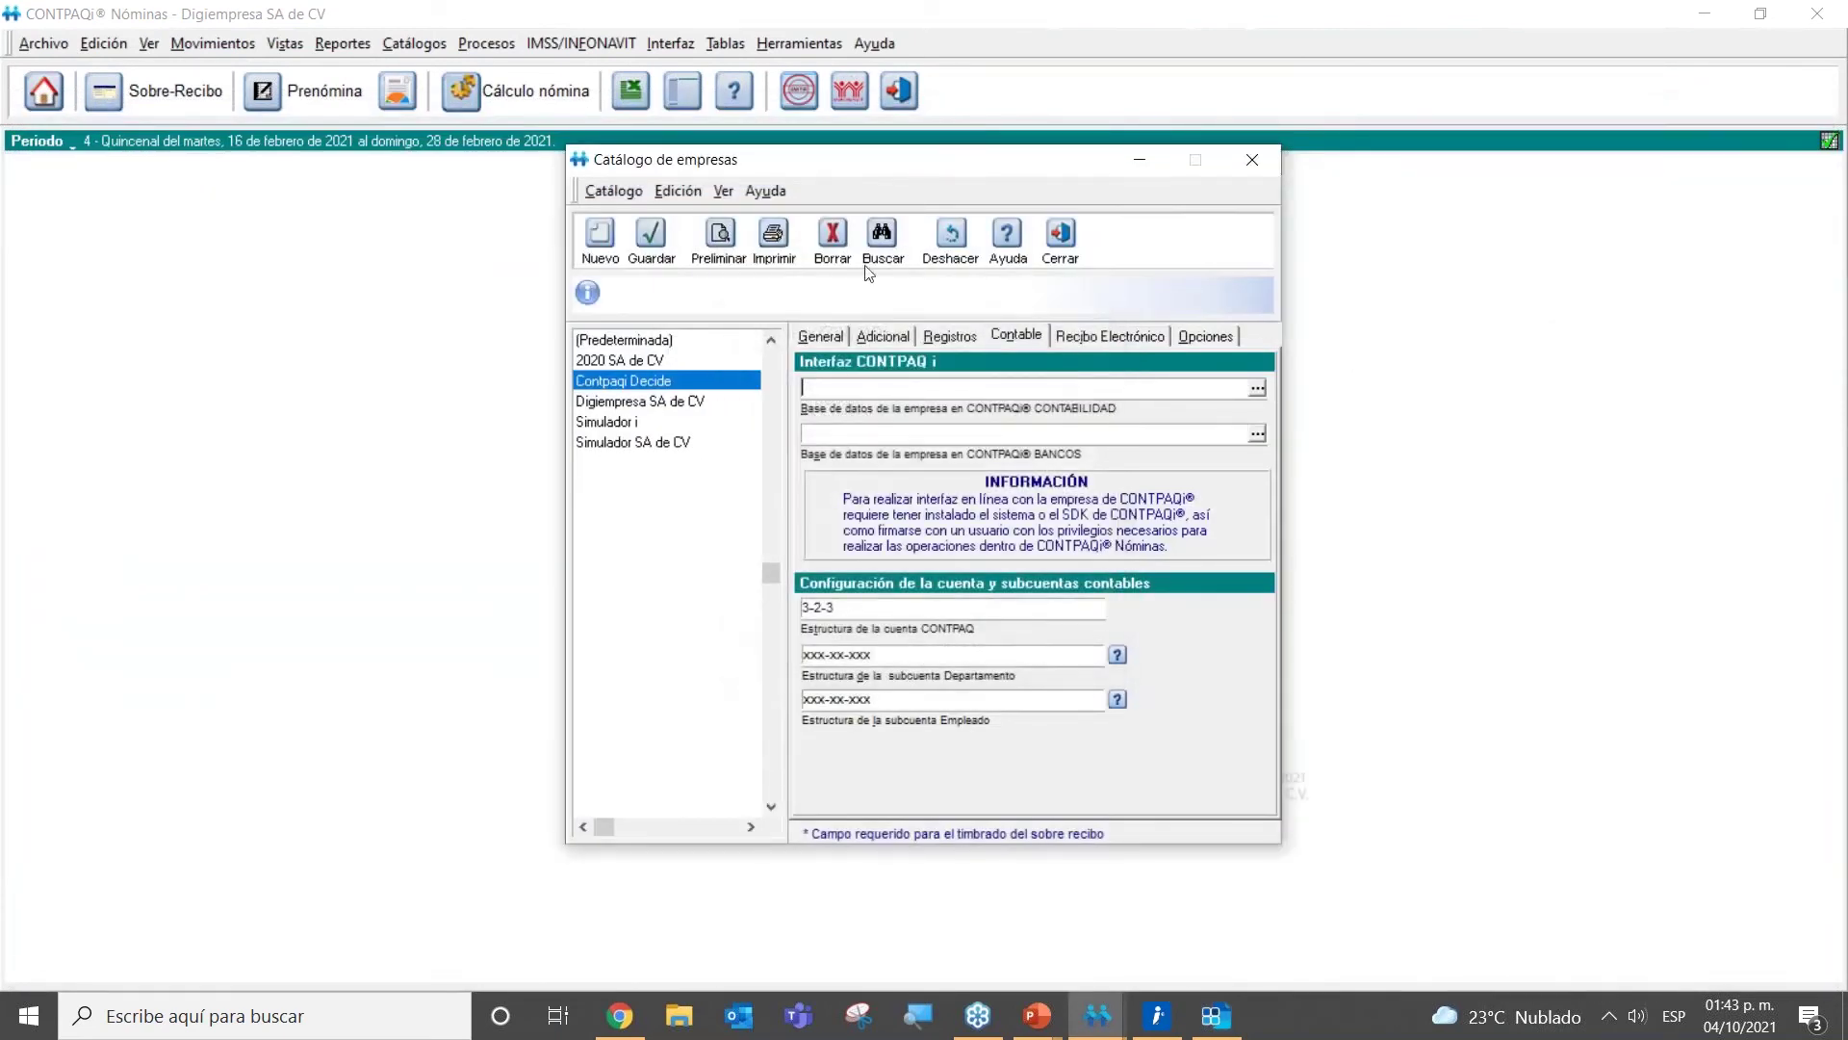
pyautogui.click(1074, 270)
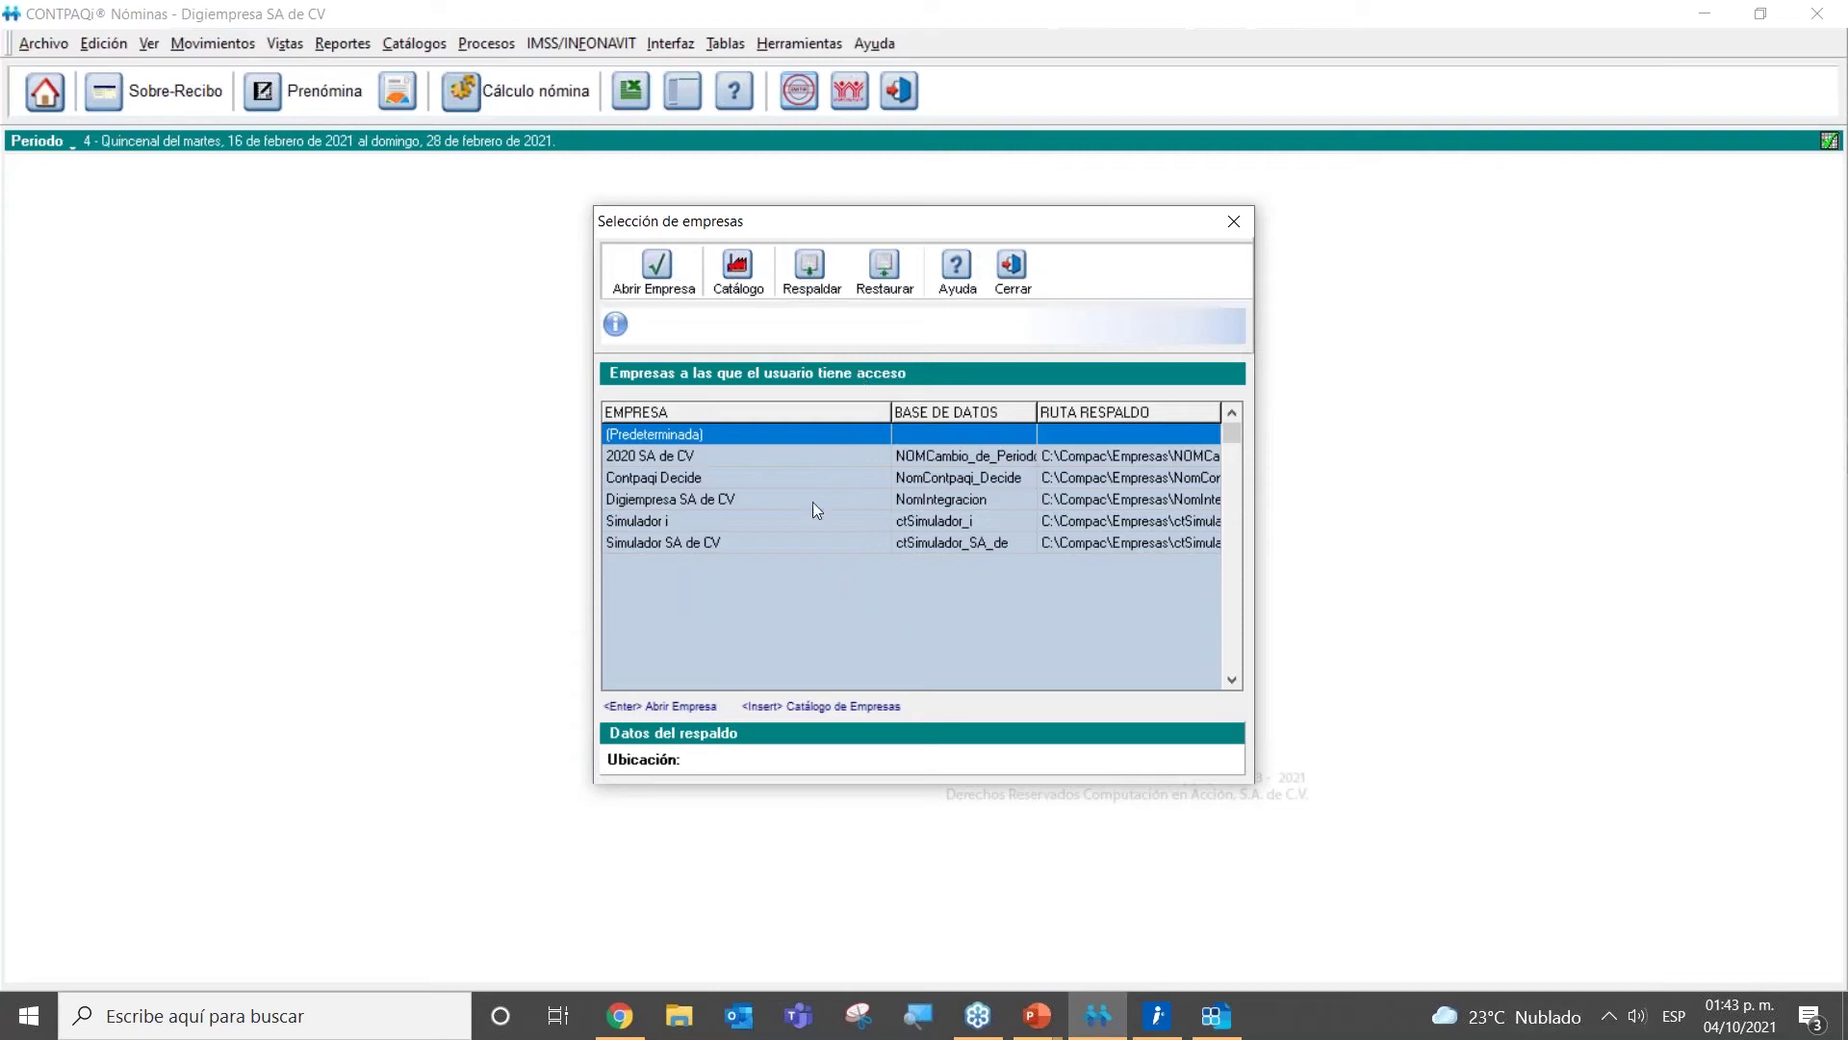
# Step: Back up the Nóminas company Contpaqi Decide under the name "Contpaqi Decide antedeinterfax"
pyautogui.click(726, 479)
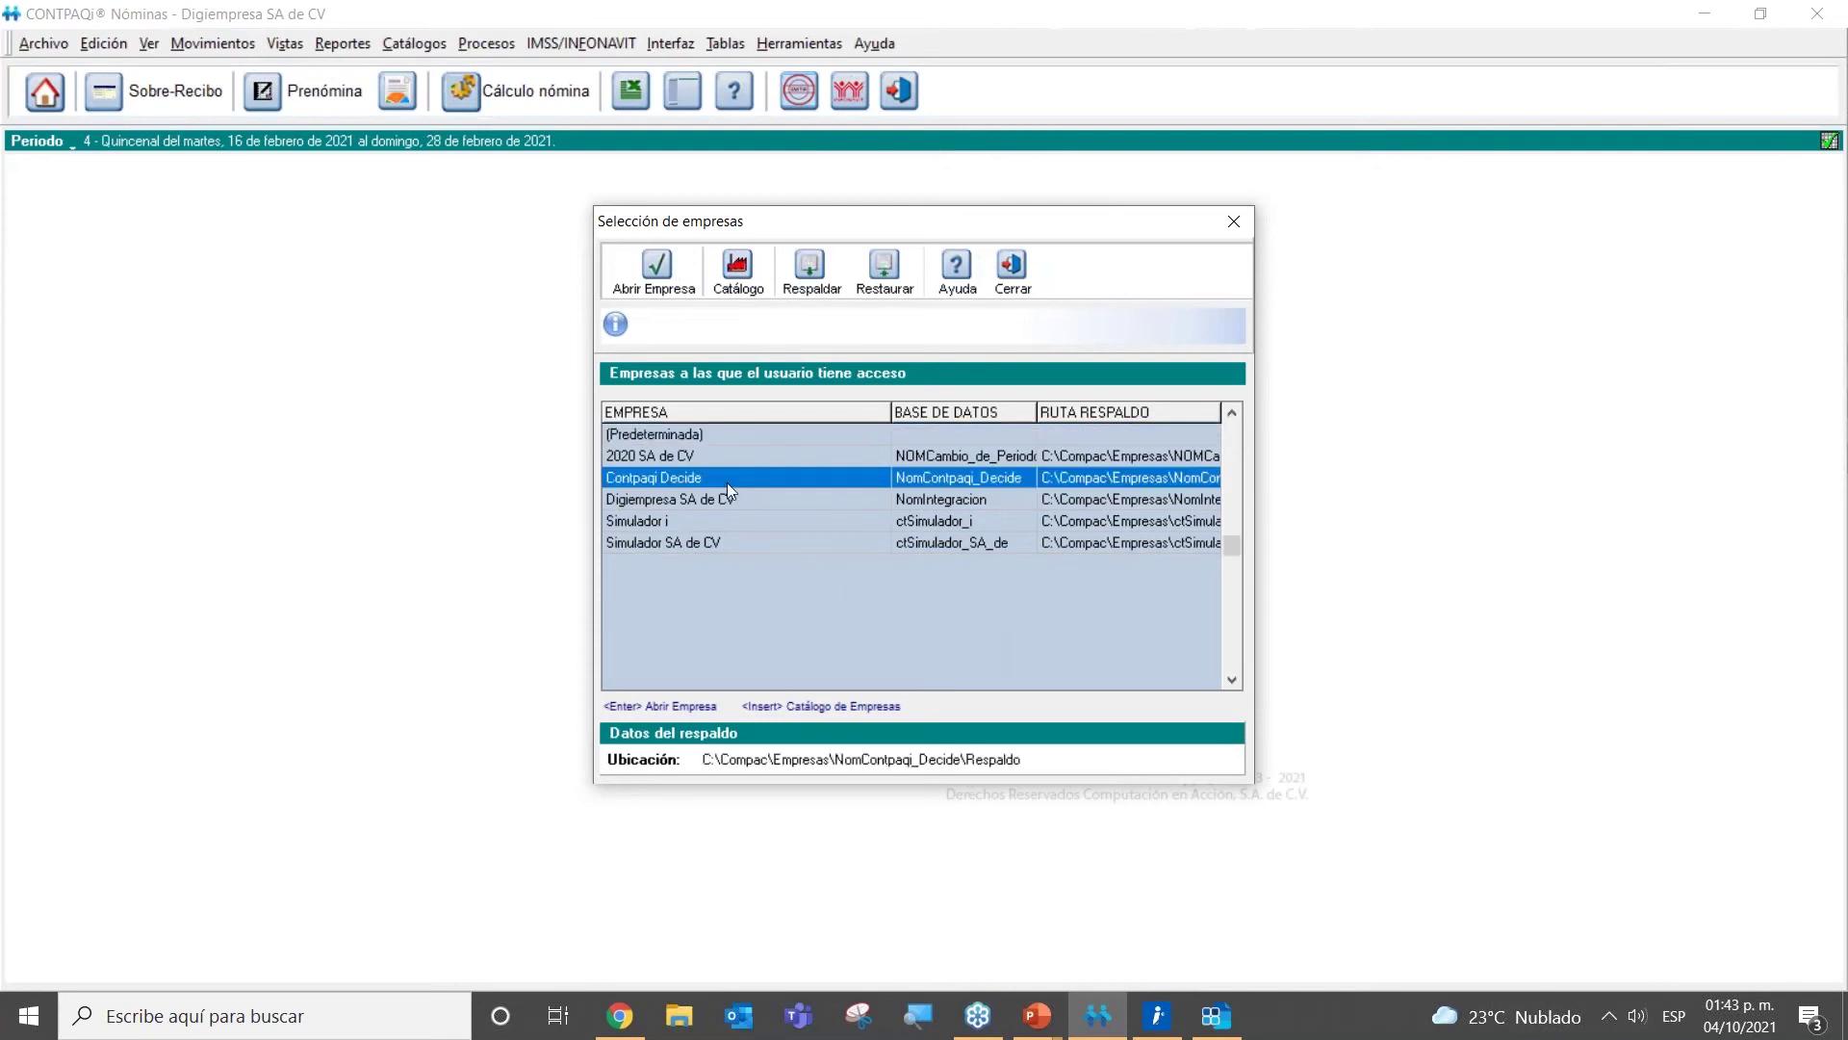
pyautogui.click(810, 272)
pyautogui.click(908, 398)
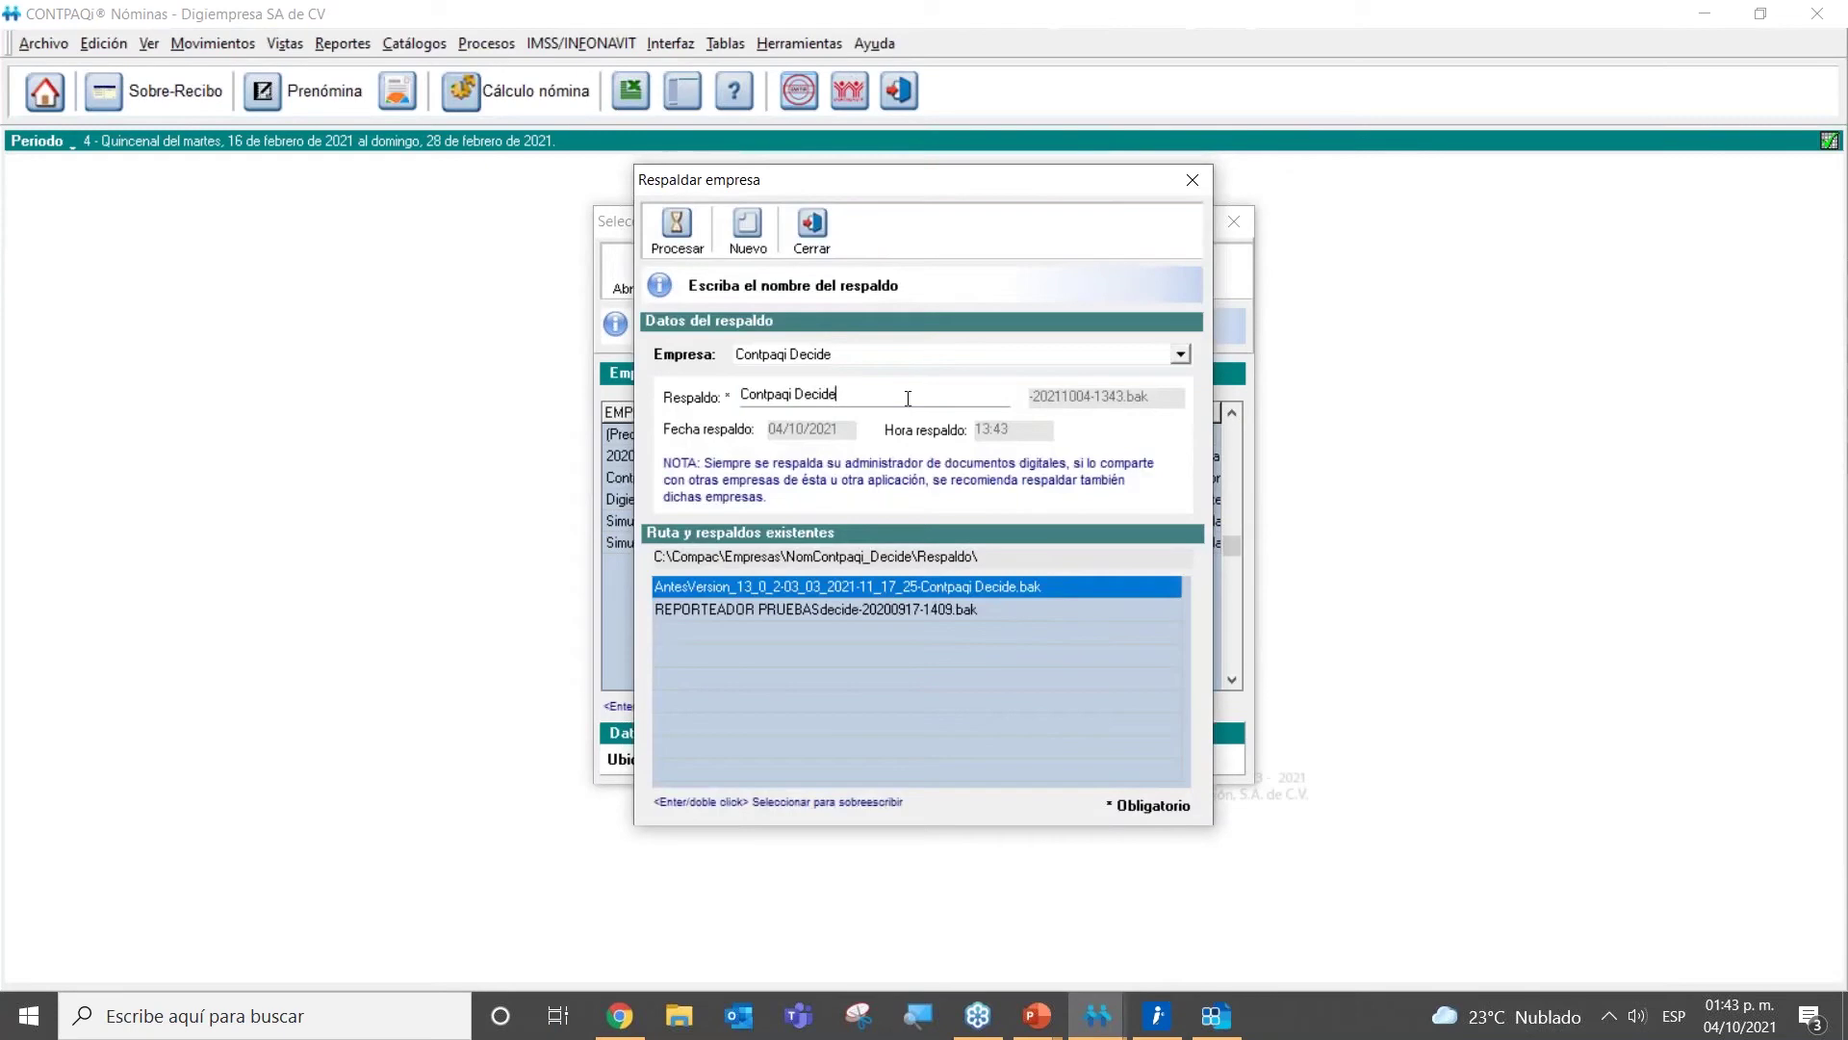
pyautogui.write('antedeinterfax')
pyautogui.click(678, 231)
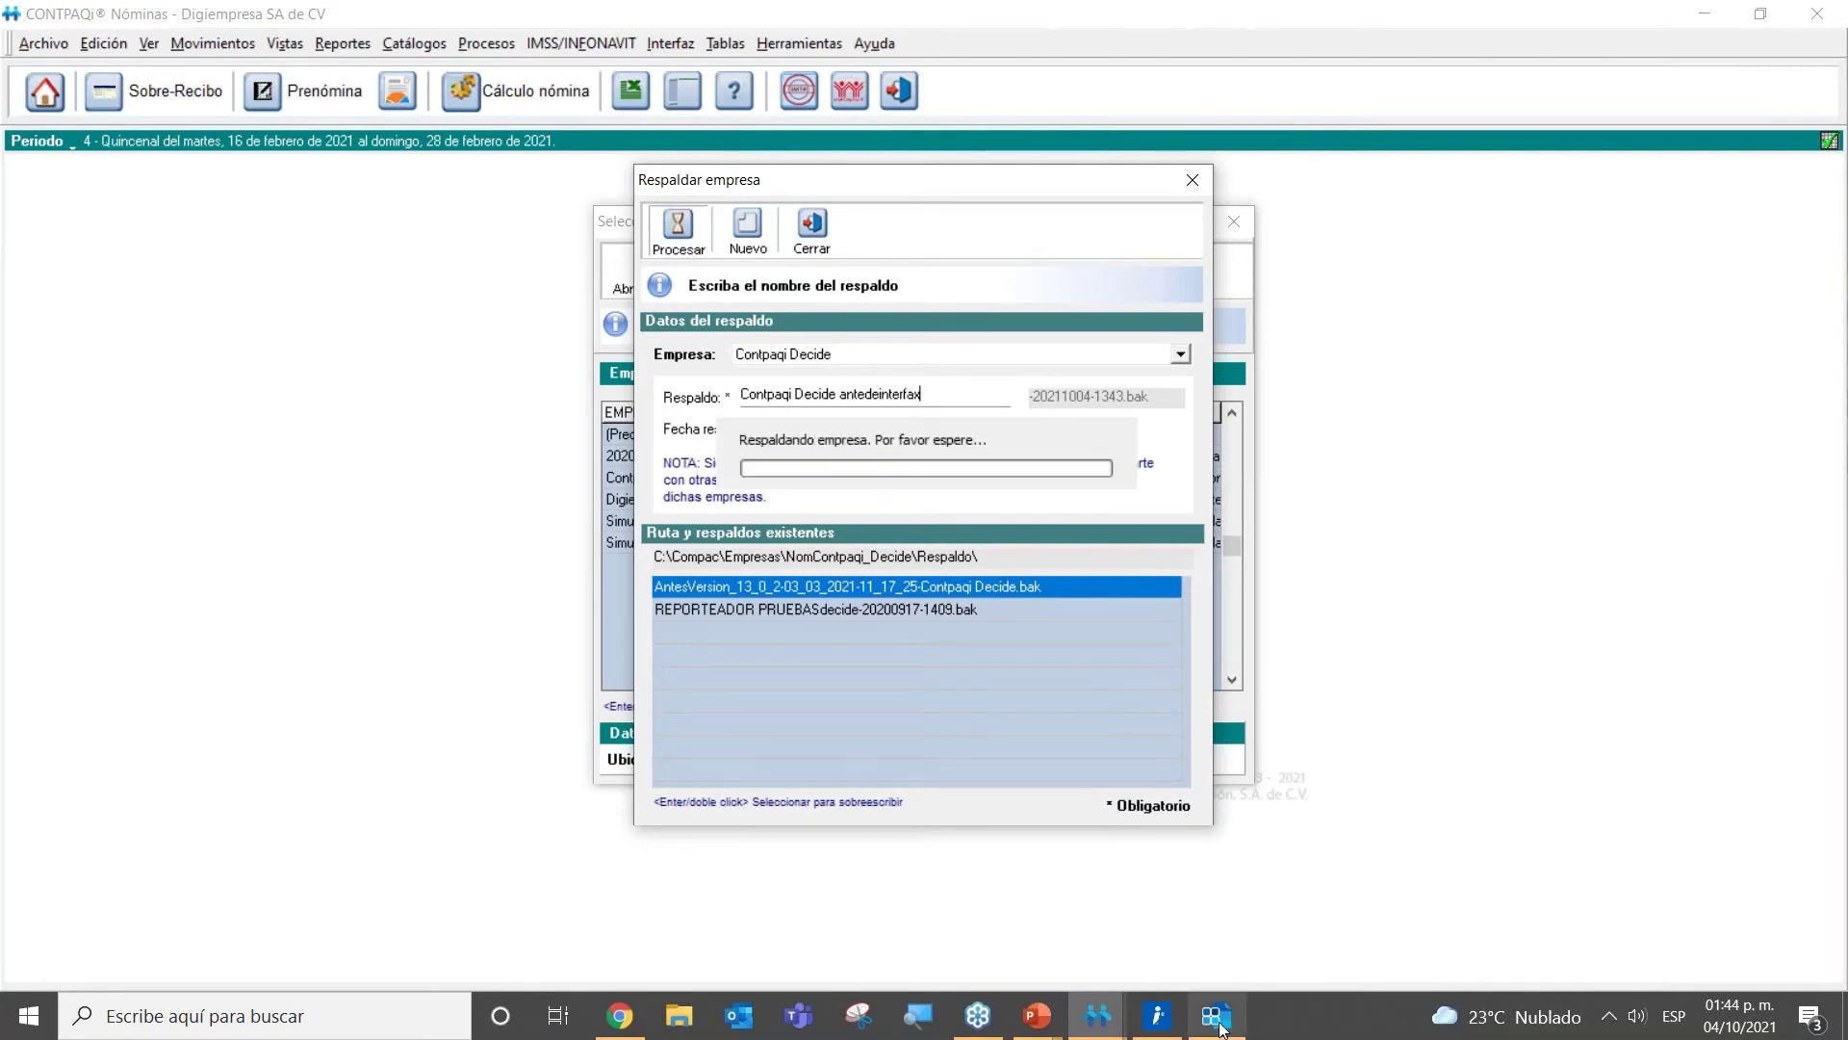
# Step: Switch to CONTPAQi Contabilidad, close the open company and select CONTPAQi Decide in its company catalogue
pyautogui.click(1219, 1027)
pyautogui.click(34, 44)
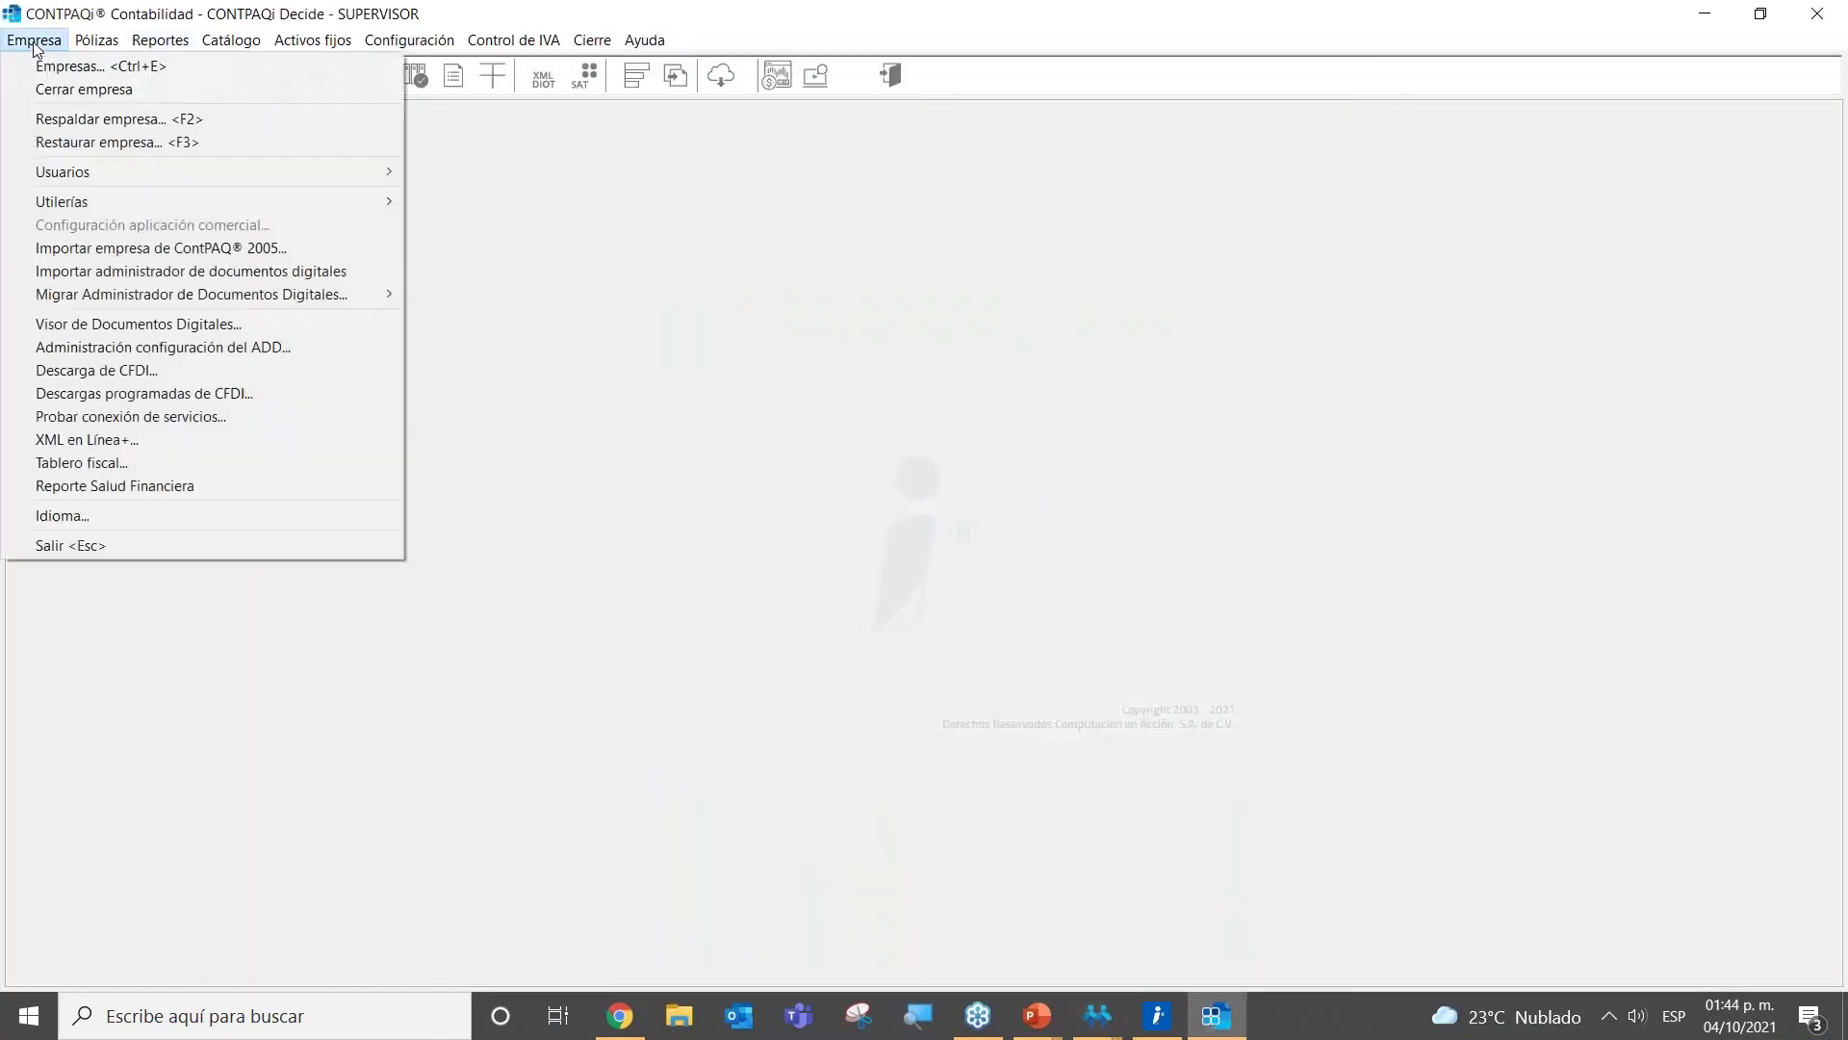
pyautogui.click(94, 91)
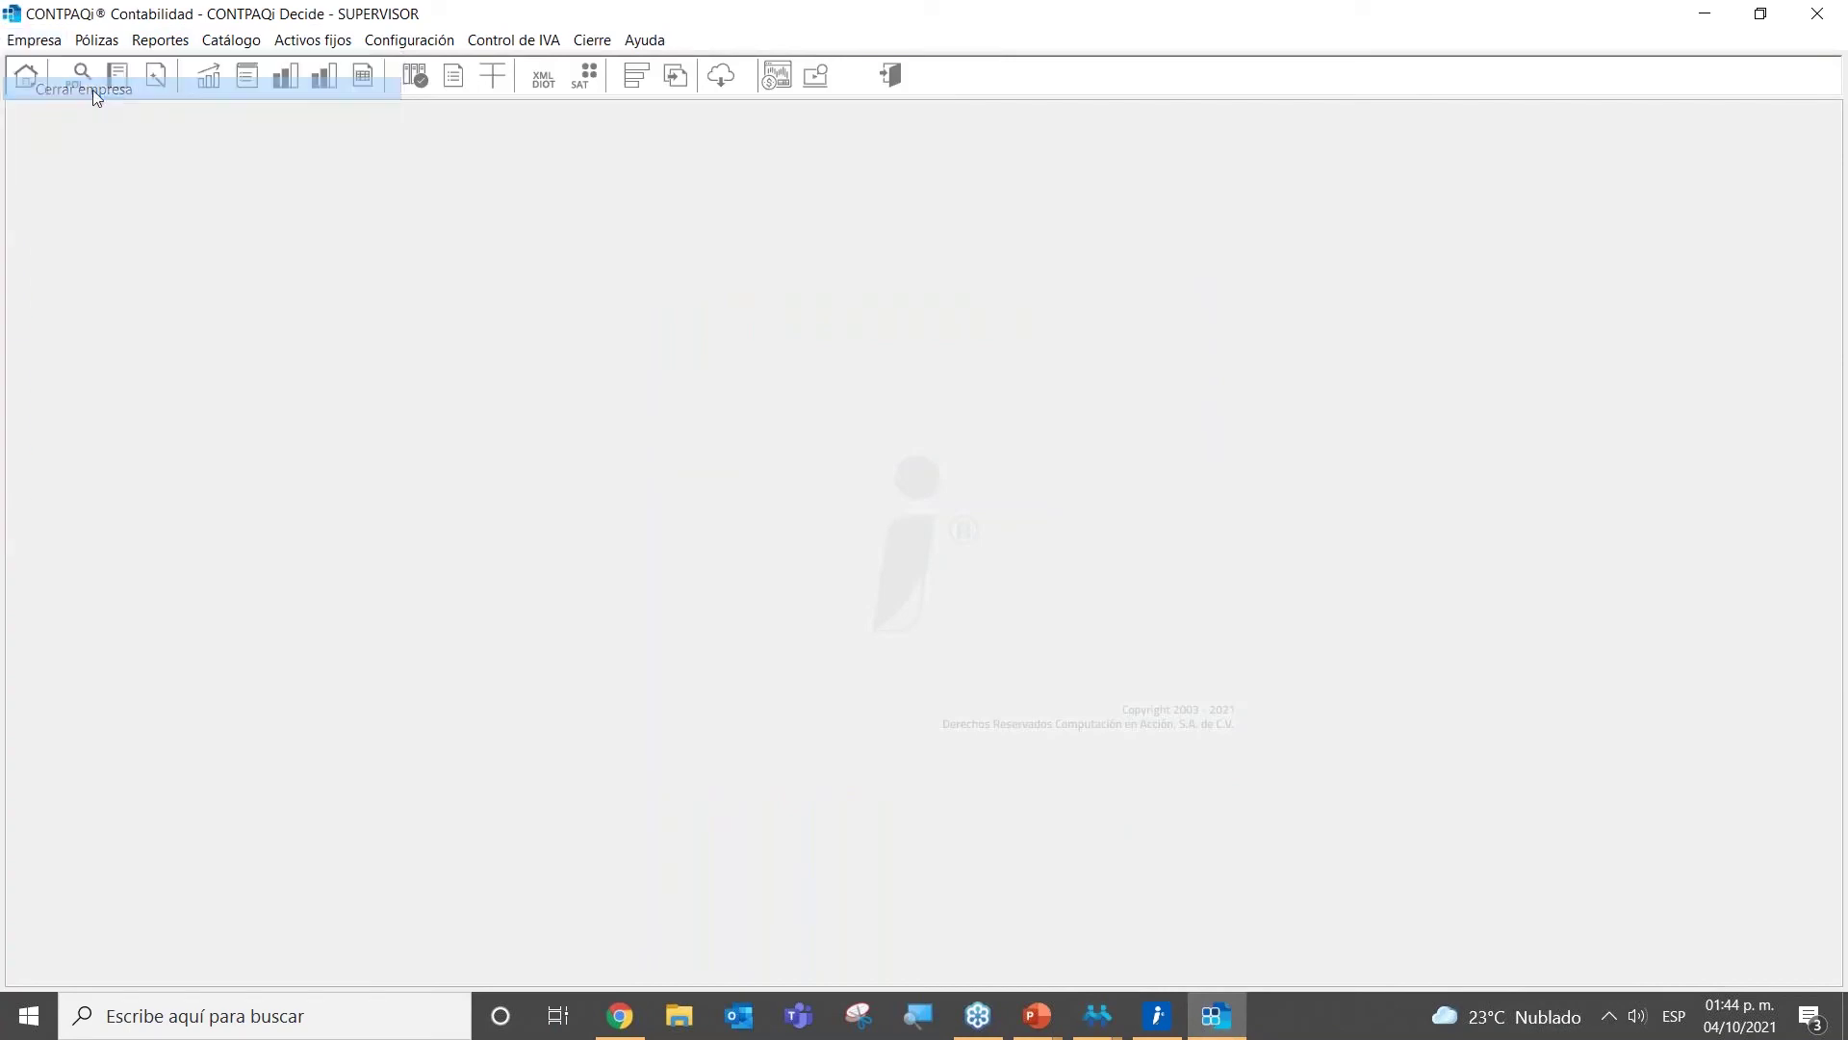
pyautogui.click(27, 75)
pyautogui.click(731, 479)
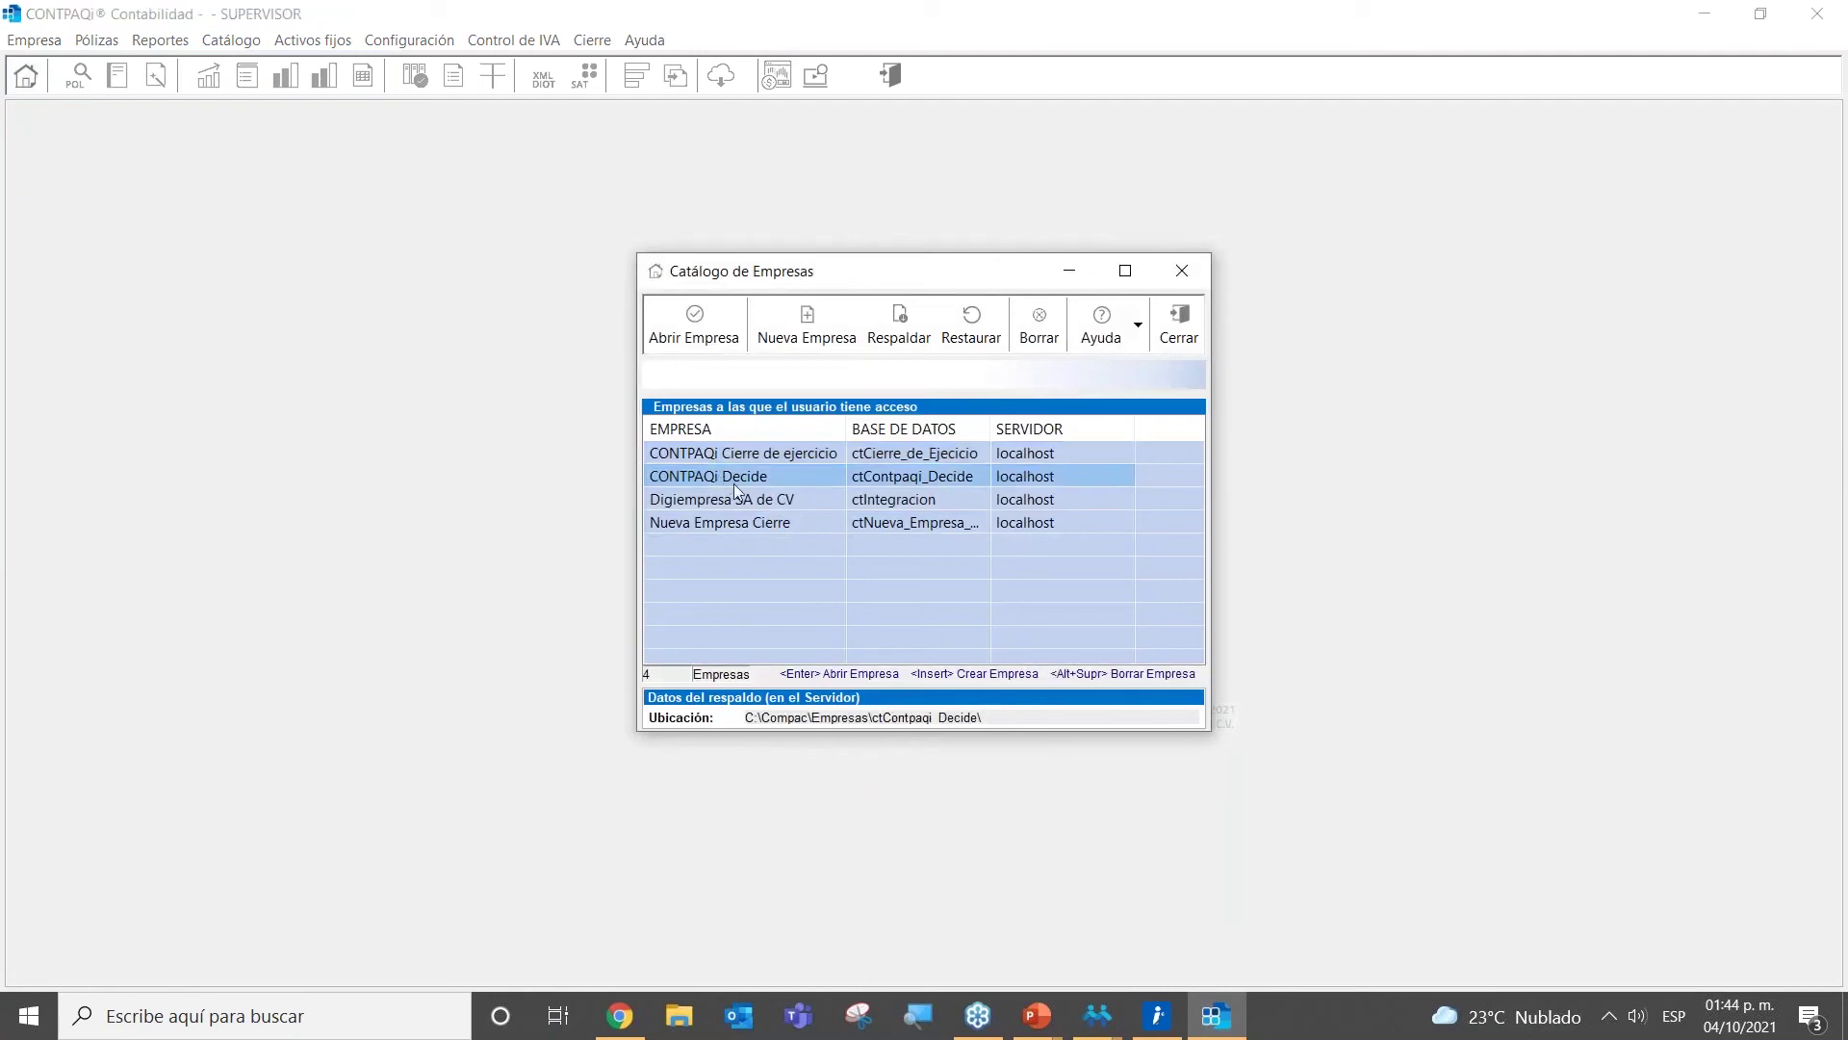
# Step: Return to the Nóminas backup window and acknowledge the completion of the Contpaqi Decide backup
pyautogui.click(1097, 1016)
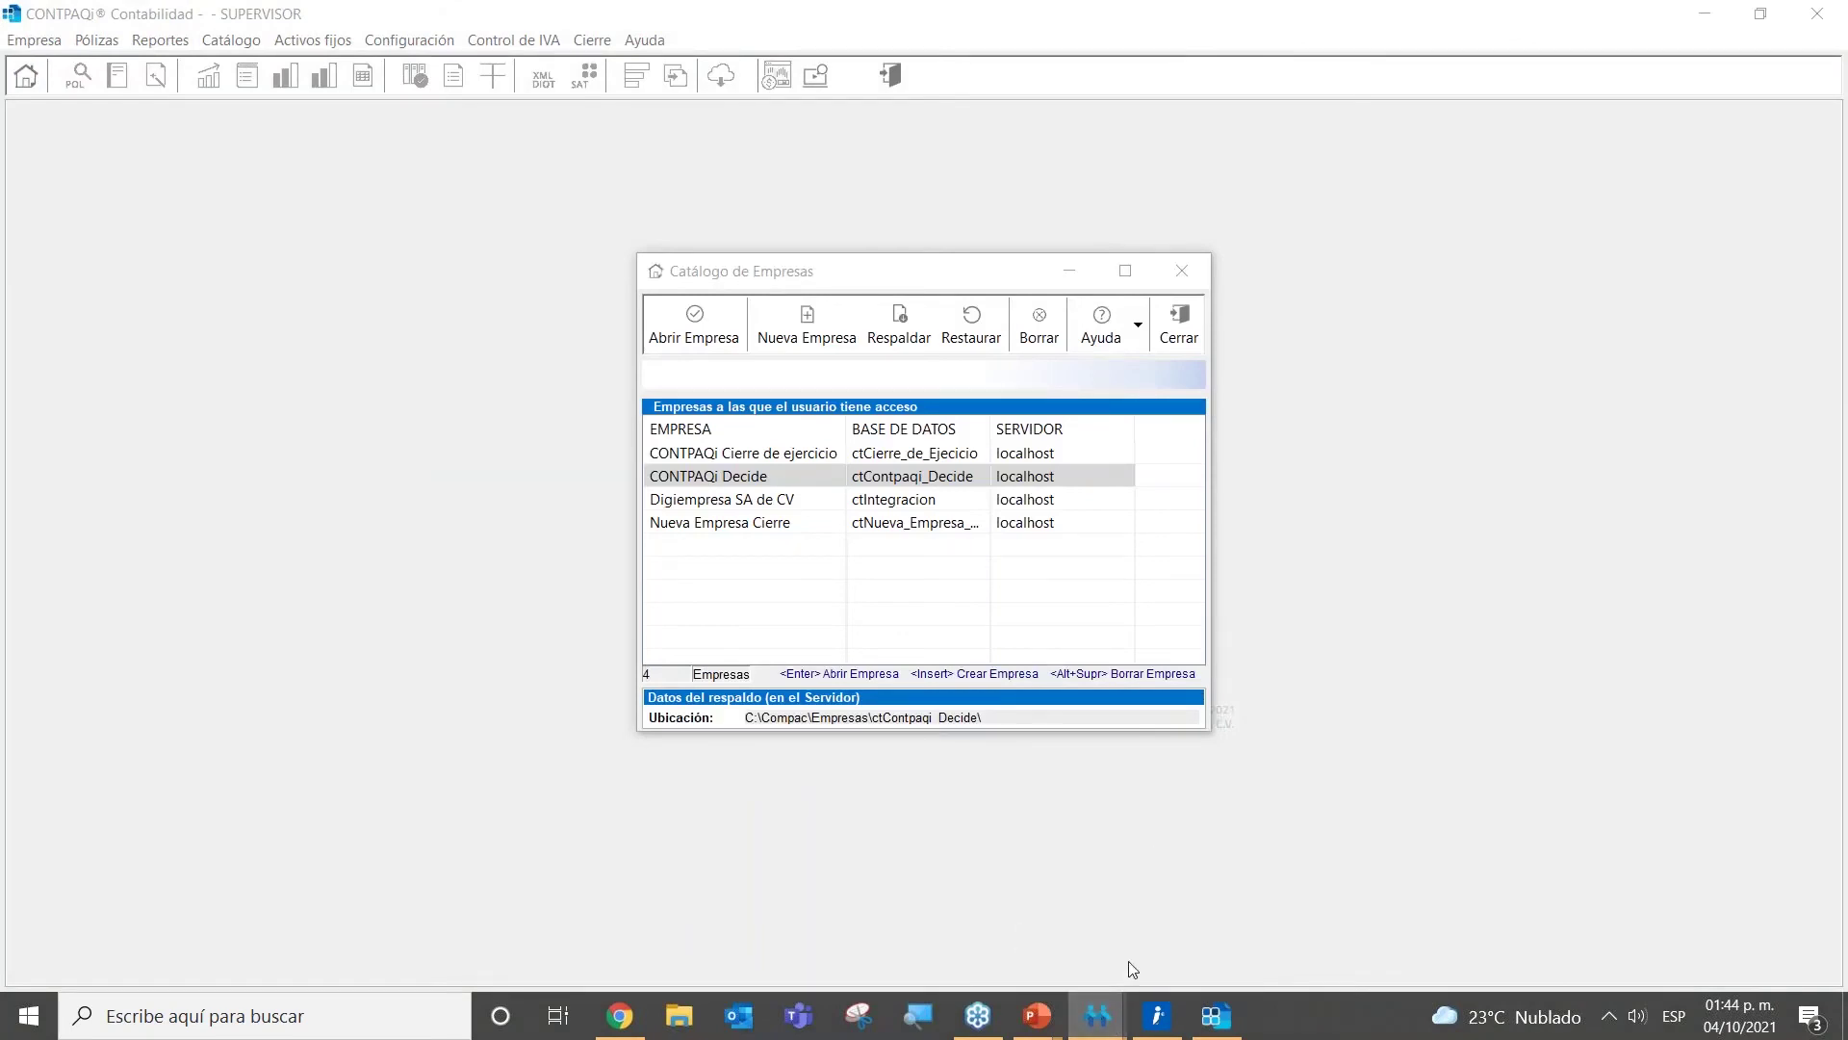
pyautogui.moveTo(1112, 1030)
pyautogui.moveTo(1180, 917)
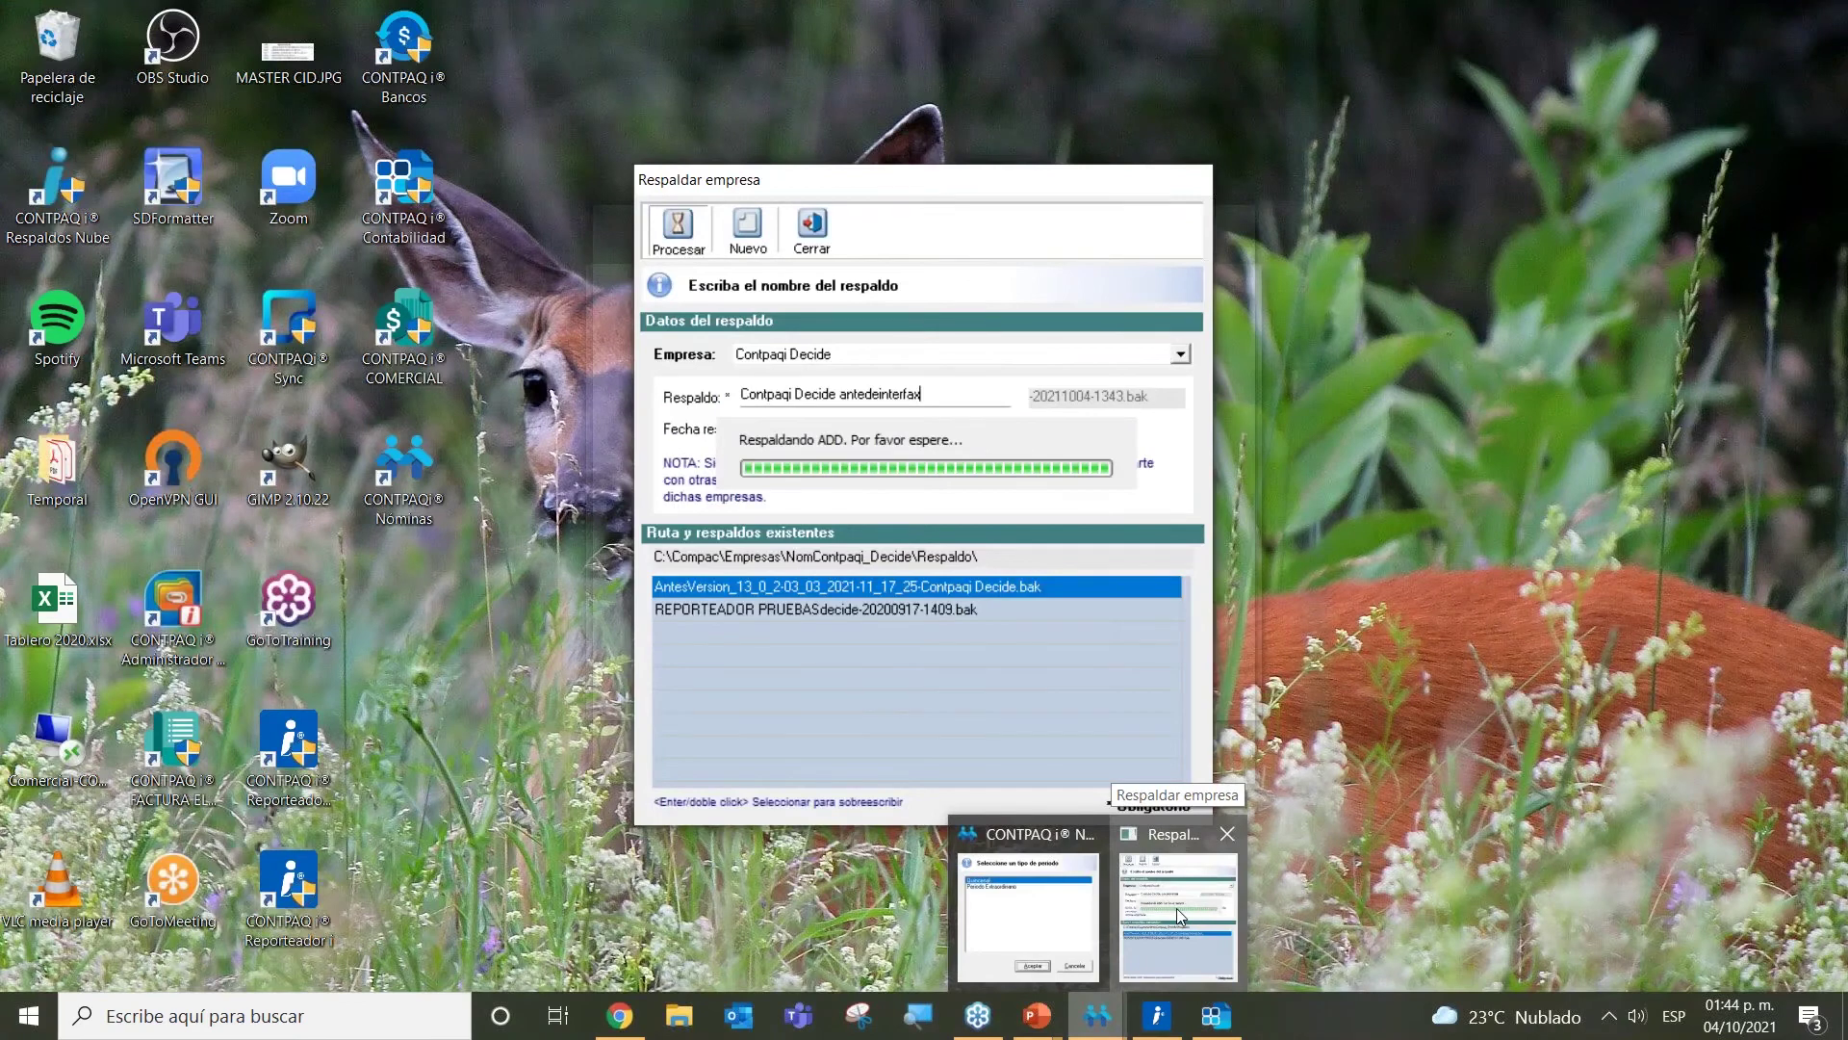
pyautogui.click(1176, 909)
pyautogui.click(904, 591)
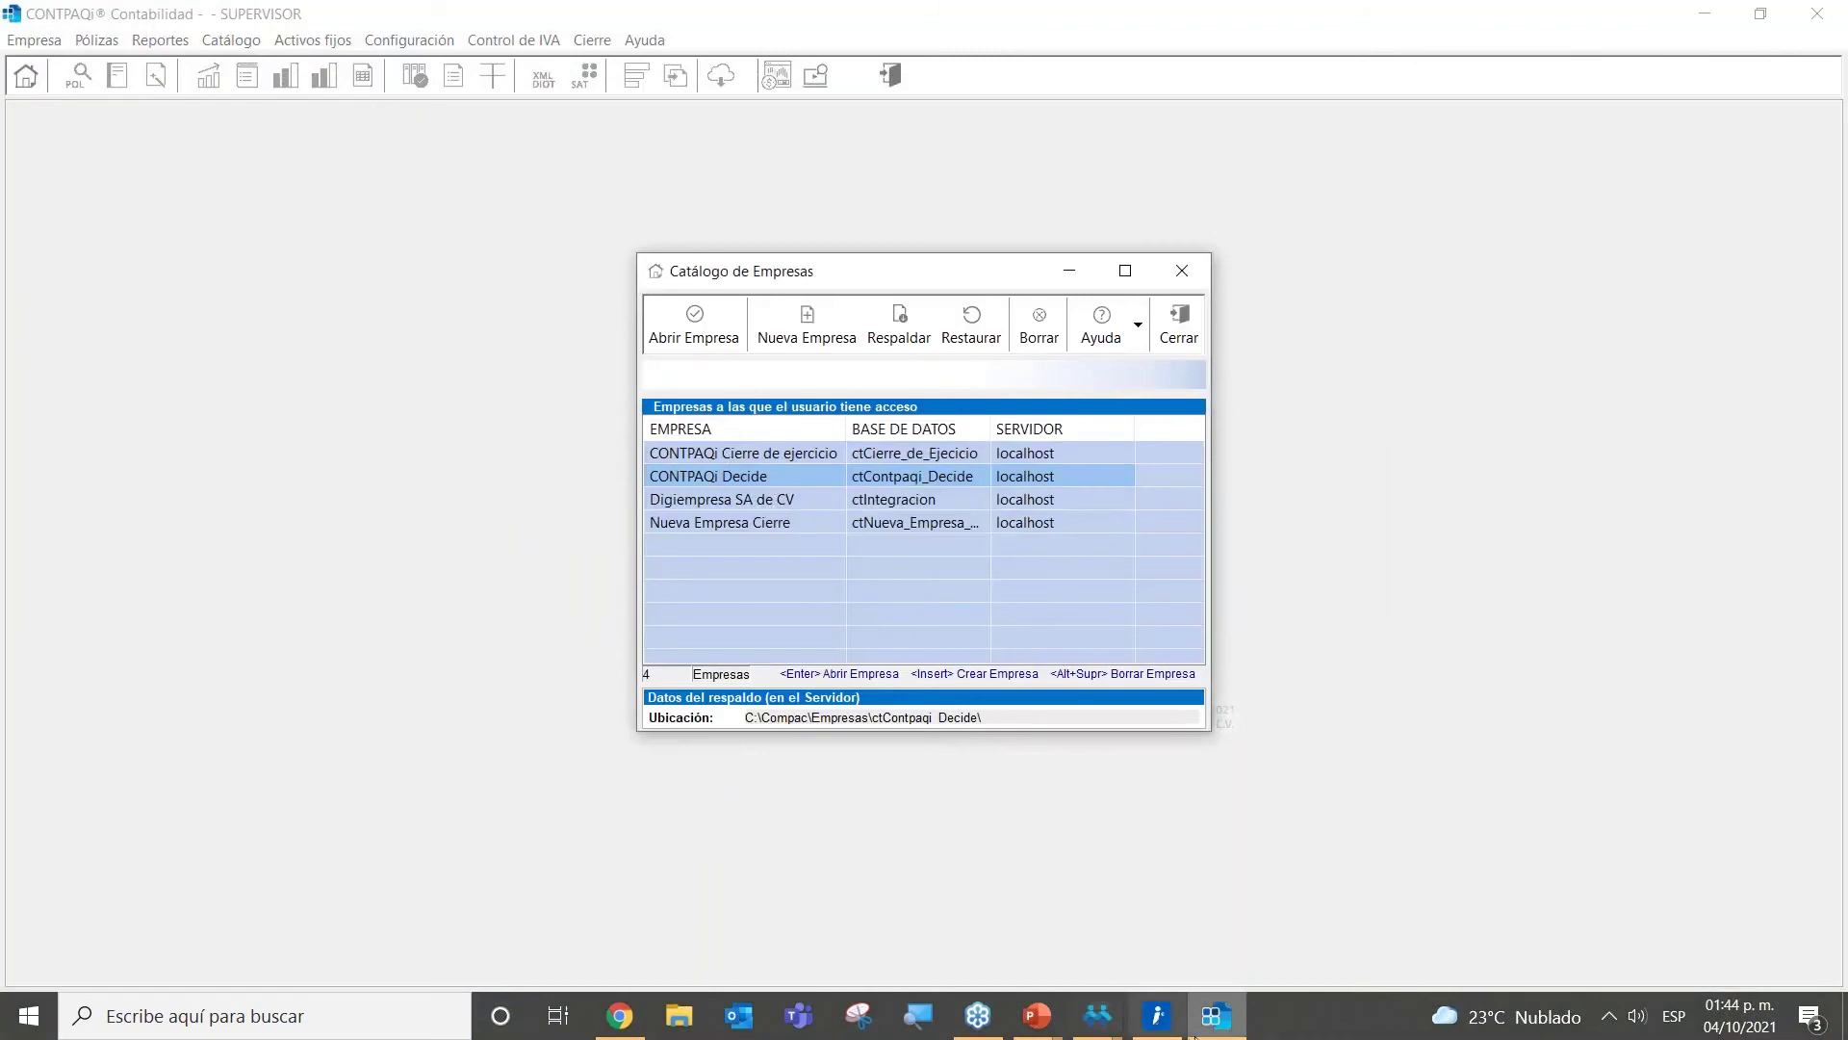
# Step: Create another Contpaqi Decide backup named "Antes de interfaz" and close the backup window
pyautogui.click(1224, 1022)
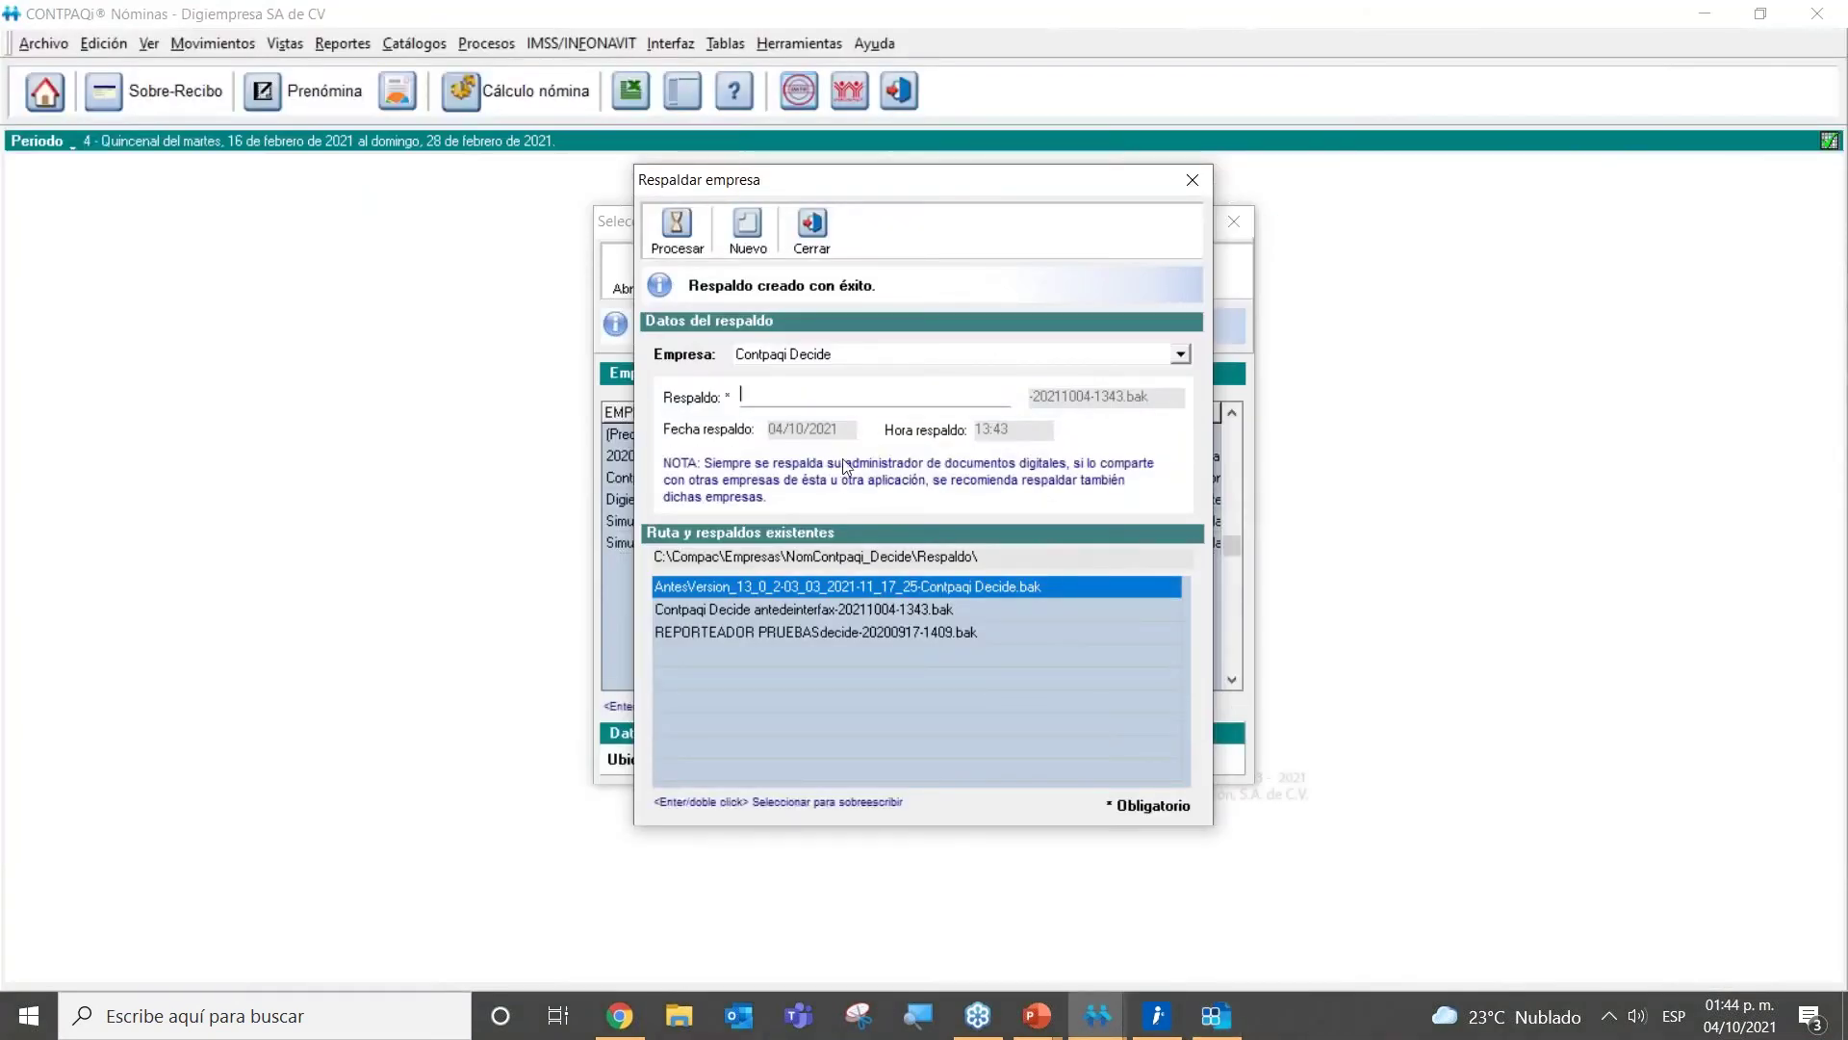
pyautogui.click(788, 406)
pyautogui.write('Antes de interfaz')
pyautogui.click(695, 231)
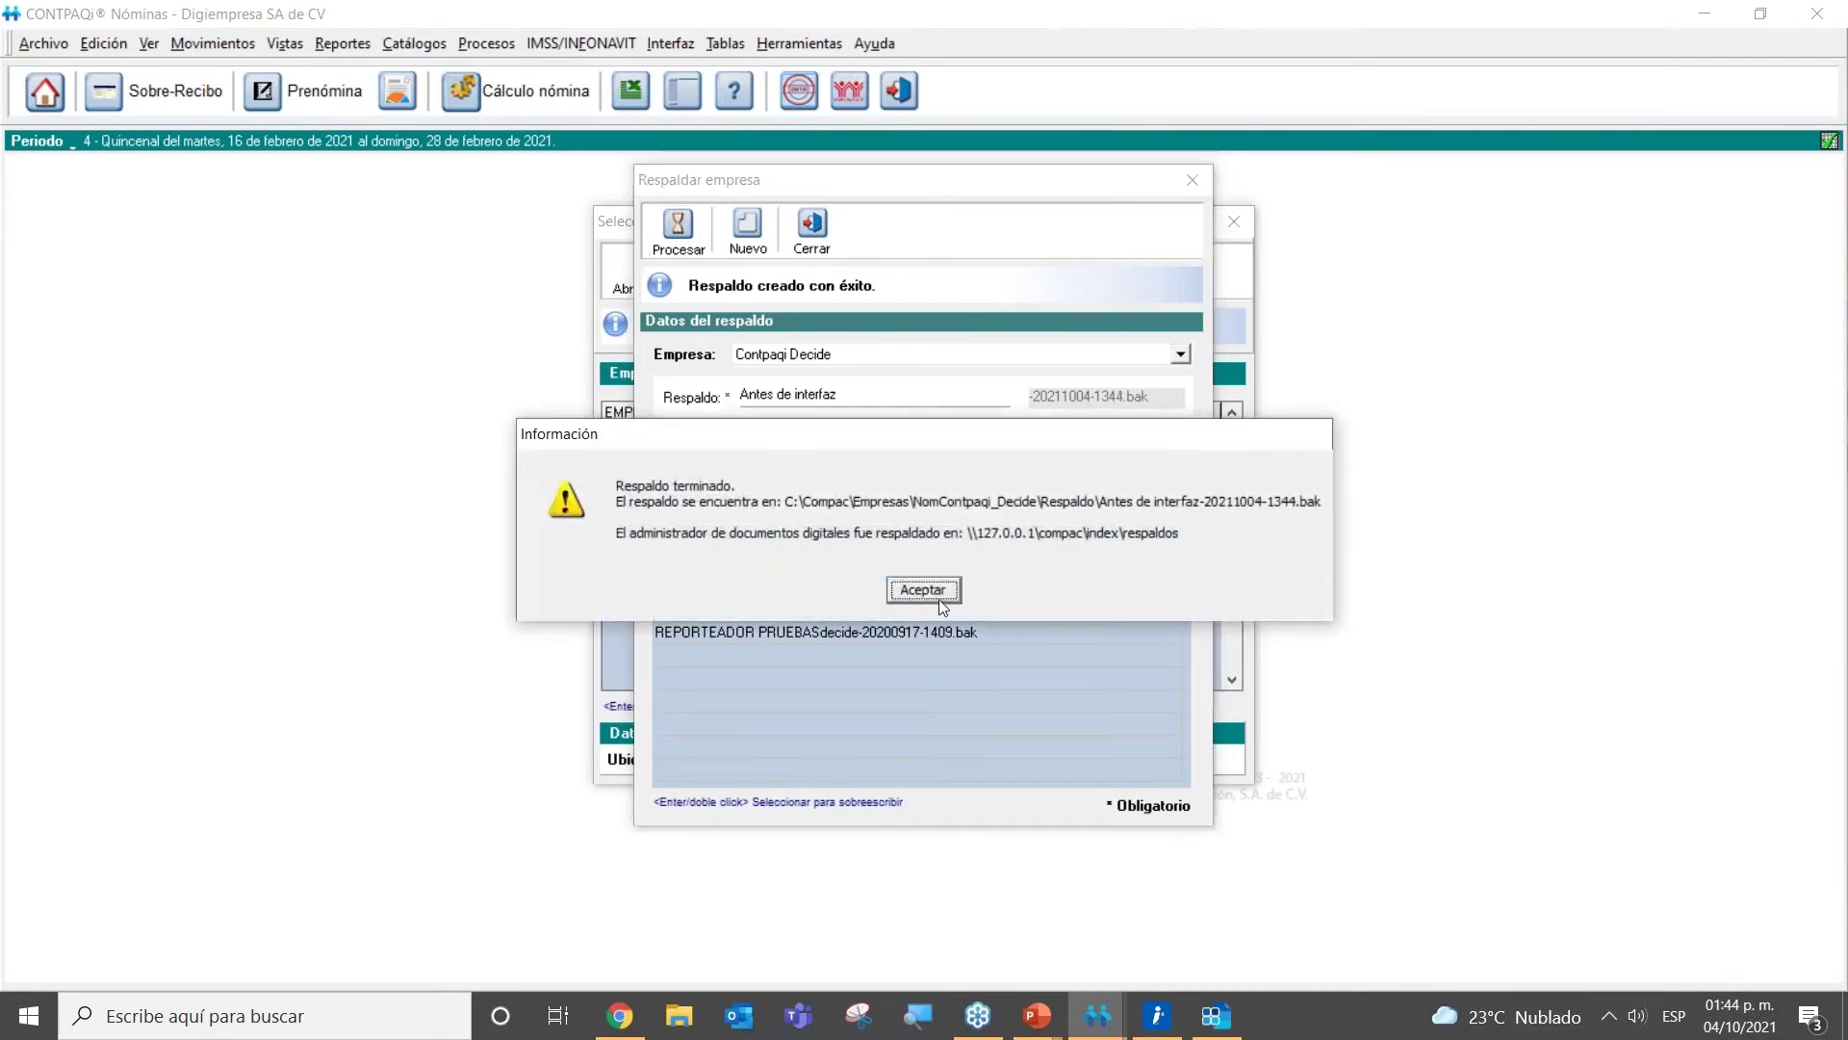
pyautogui.click(938, 599)
pyautogui.click(1192, 180)
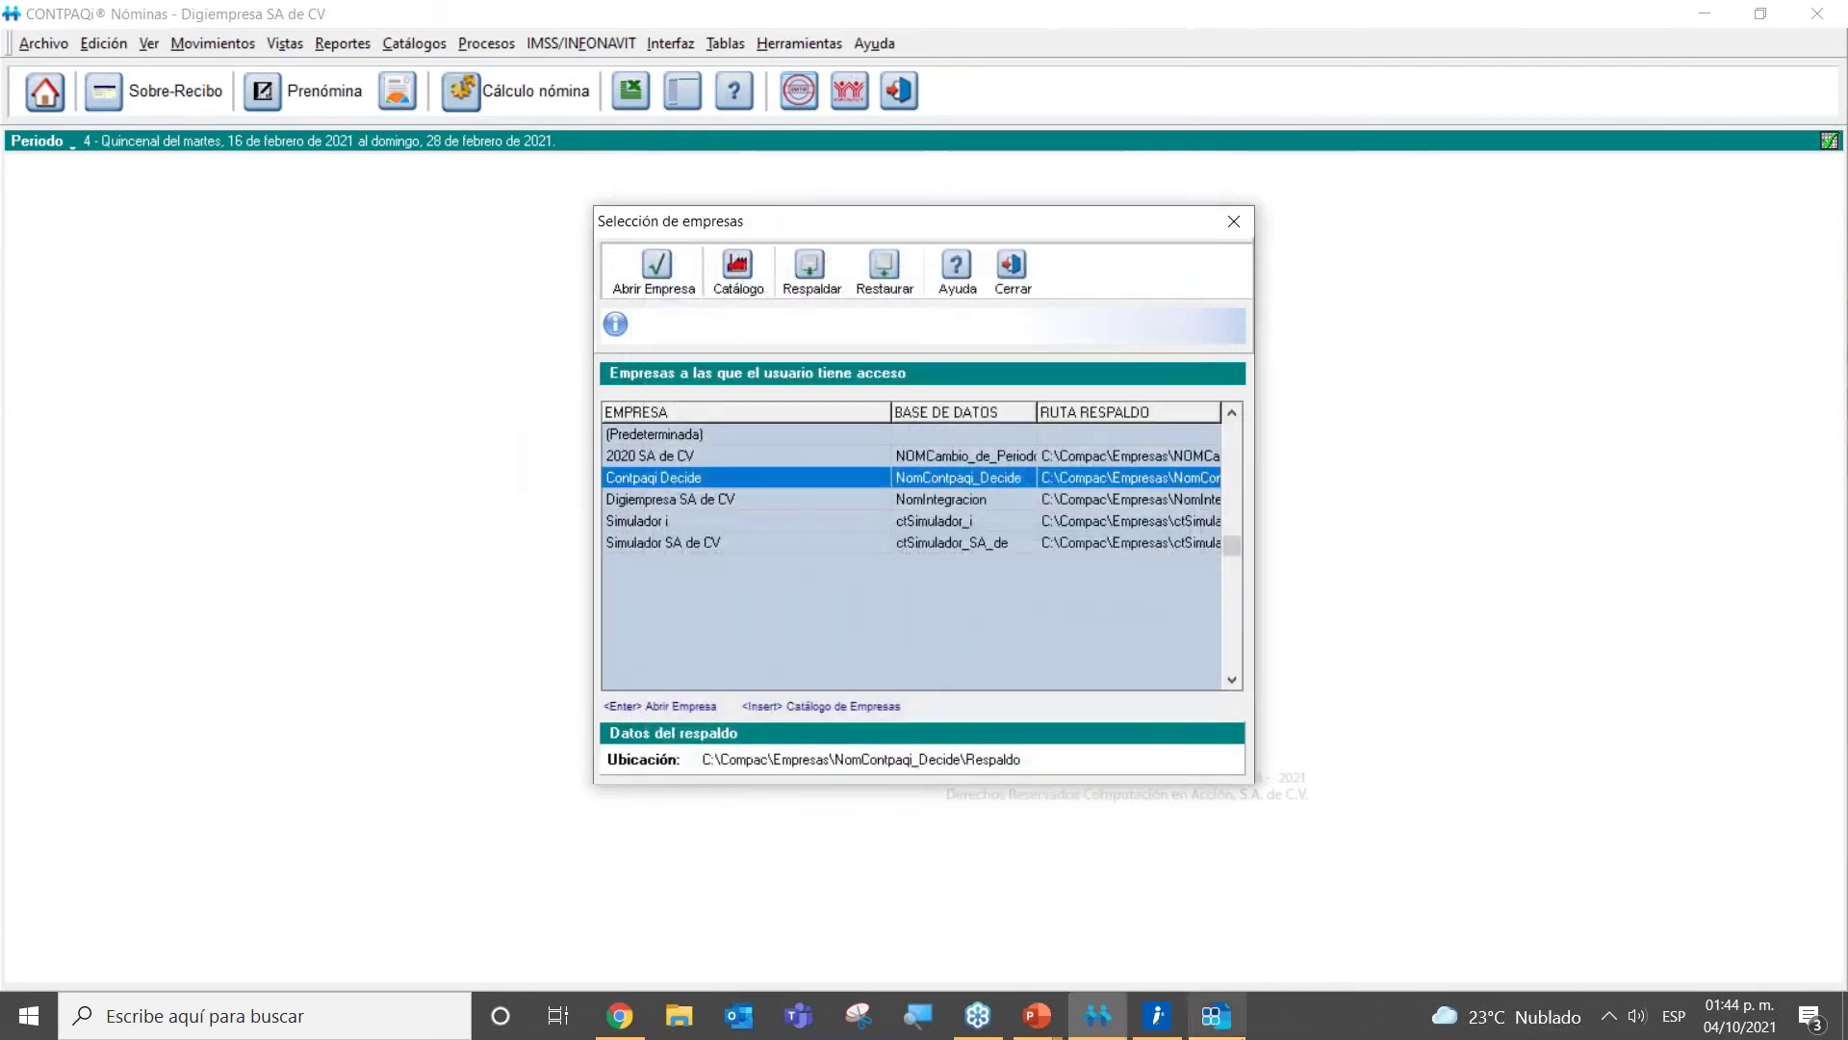
# Step: Reopen the Nóminas company catalogue and display the accounting settings of Contpaqi Decide
pyautogui.moveTo(1094, 1032)
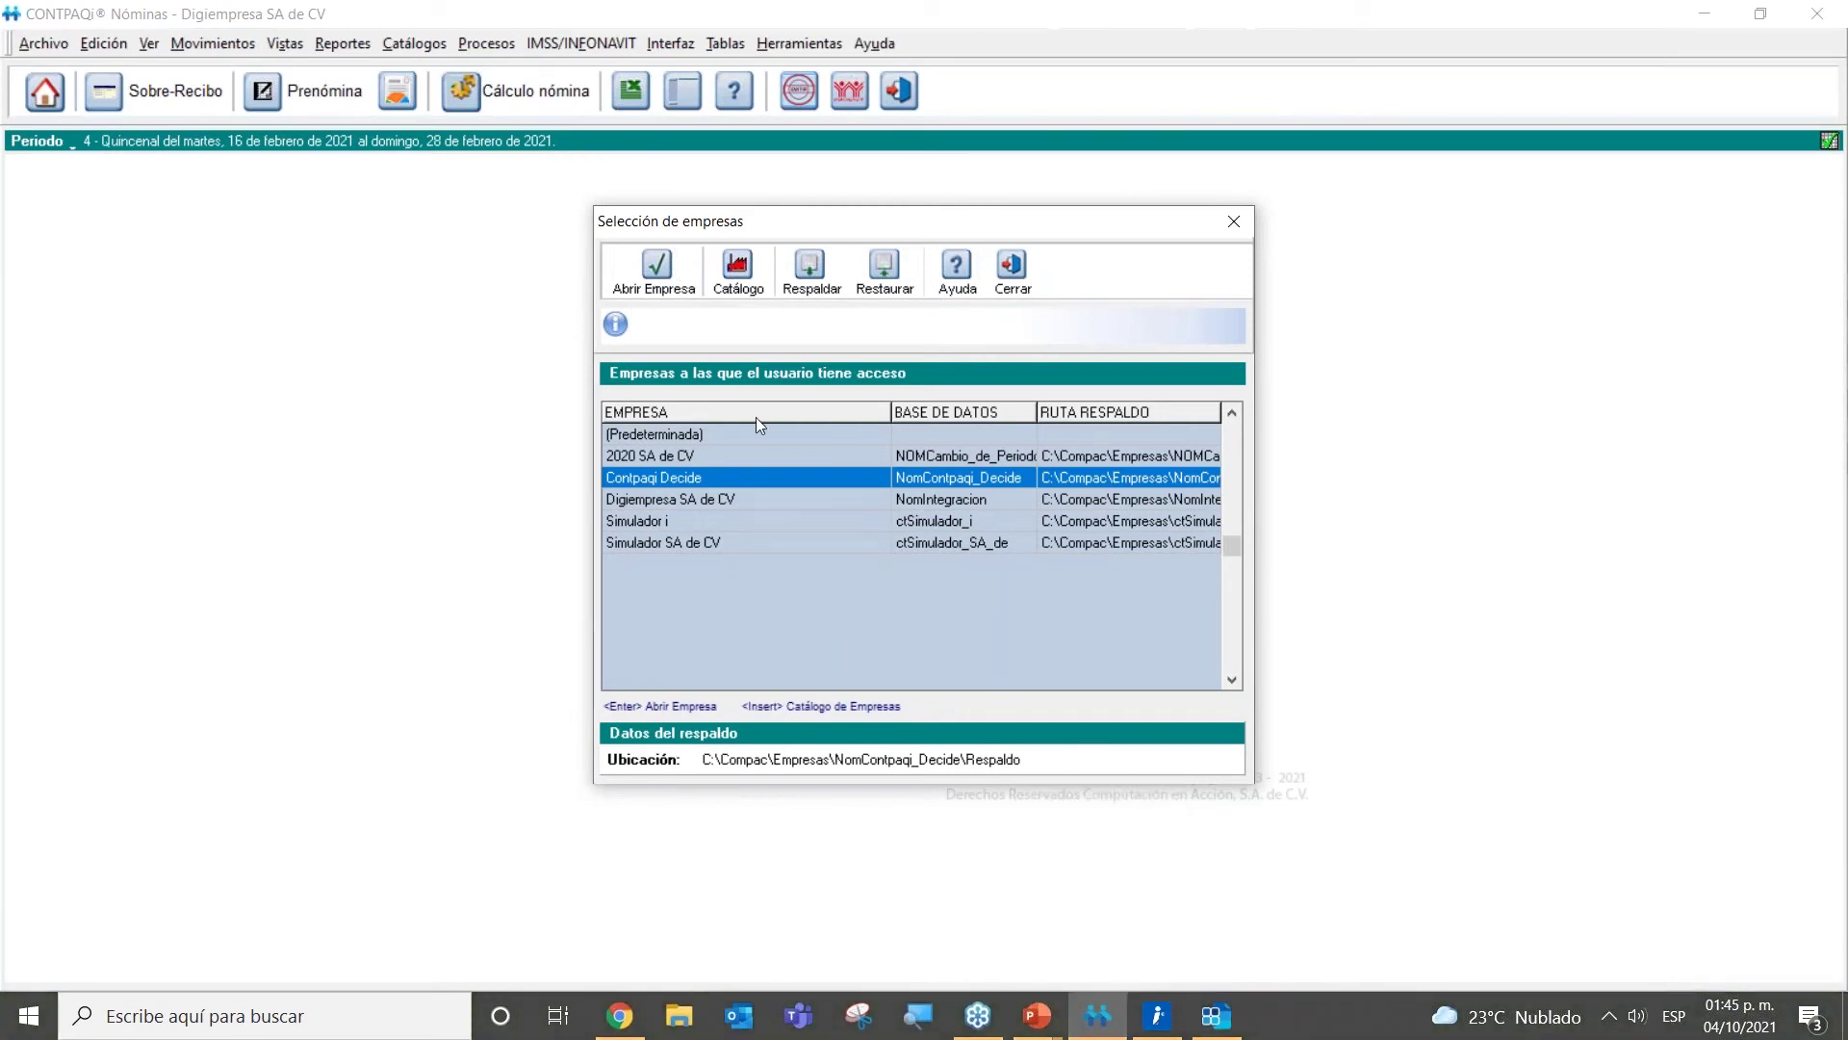
pyautogui.click(743, 291)
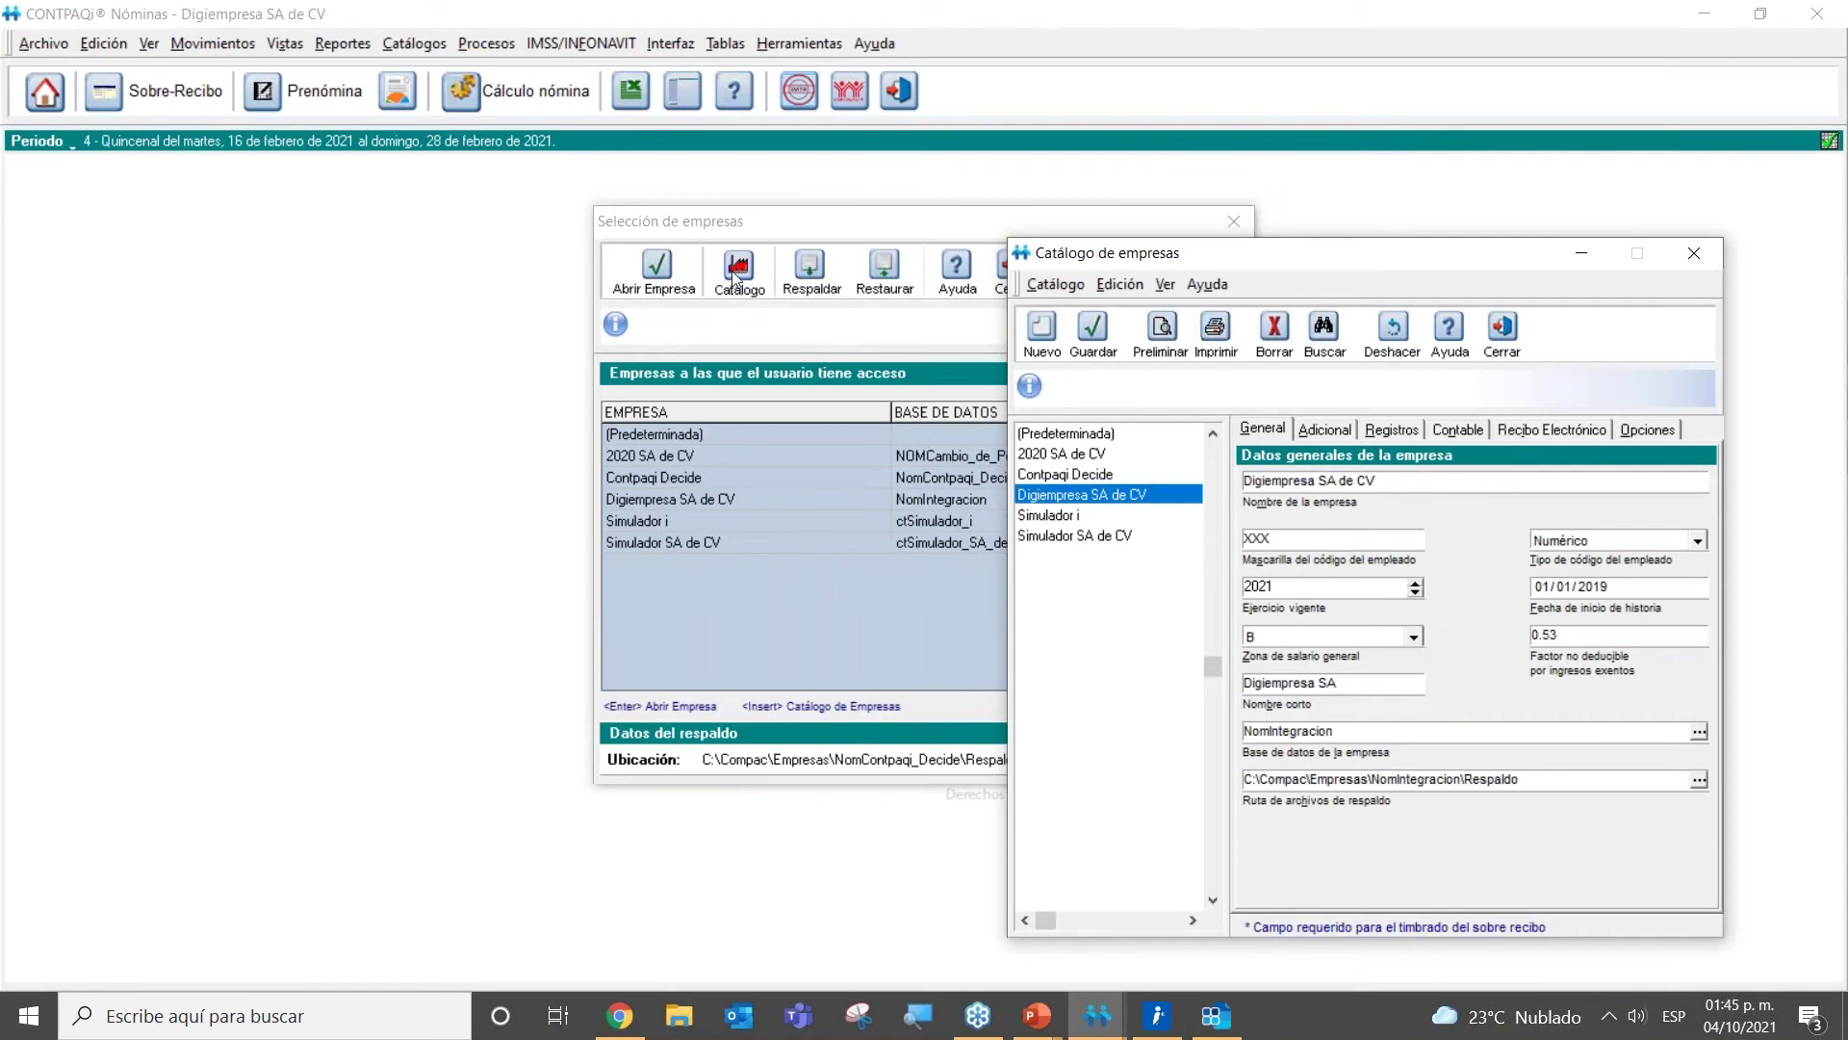
pyautogui.moveTo(1444, 266); pyautogui.dragTo(1012, 223)
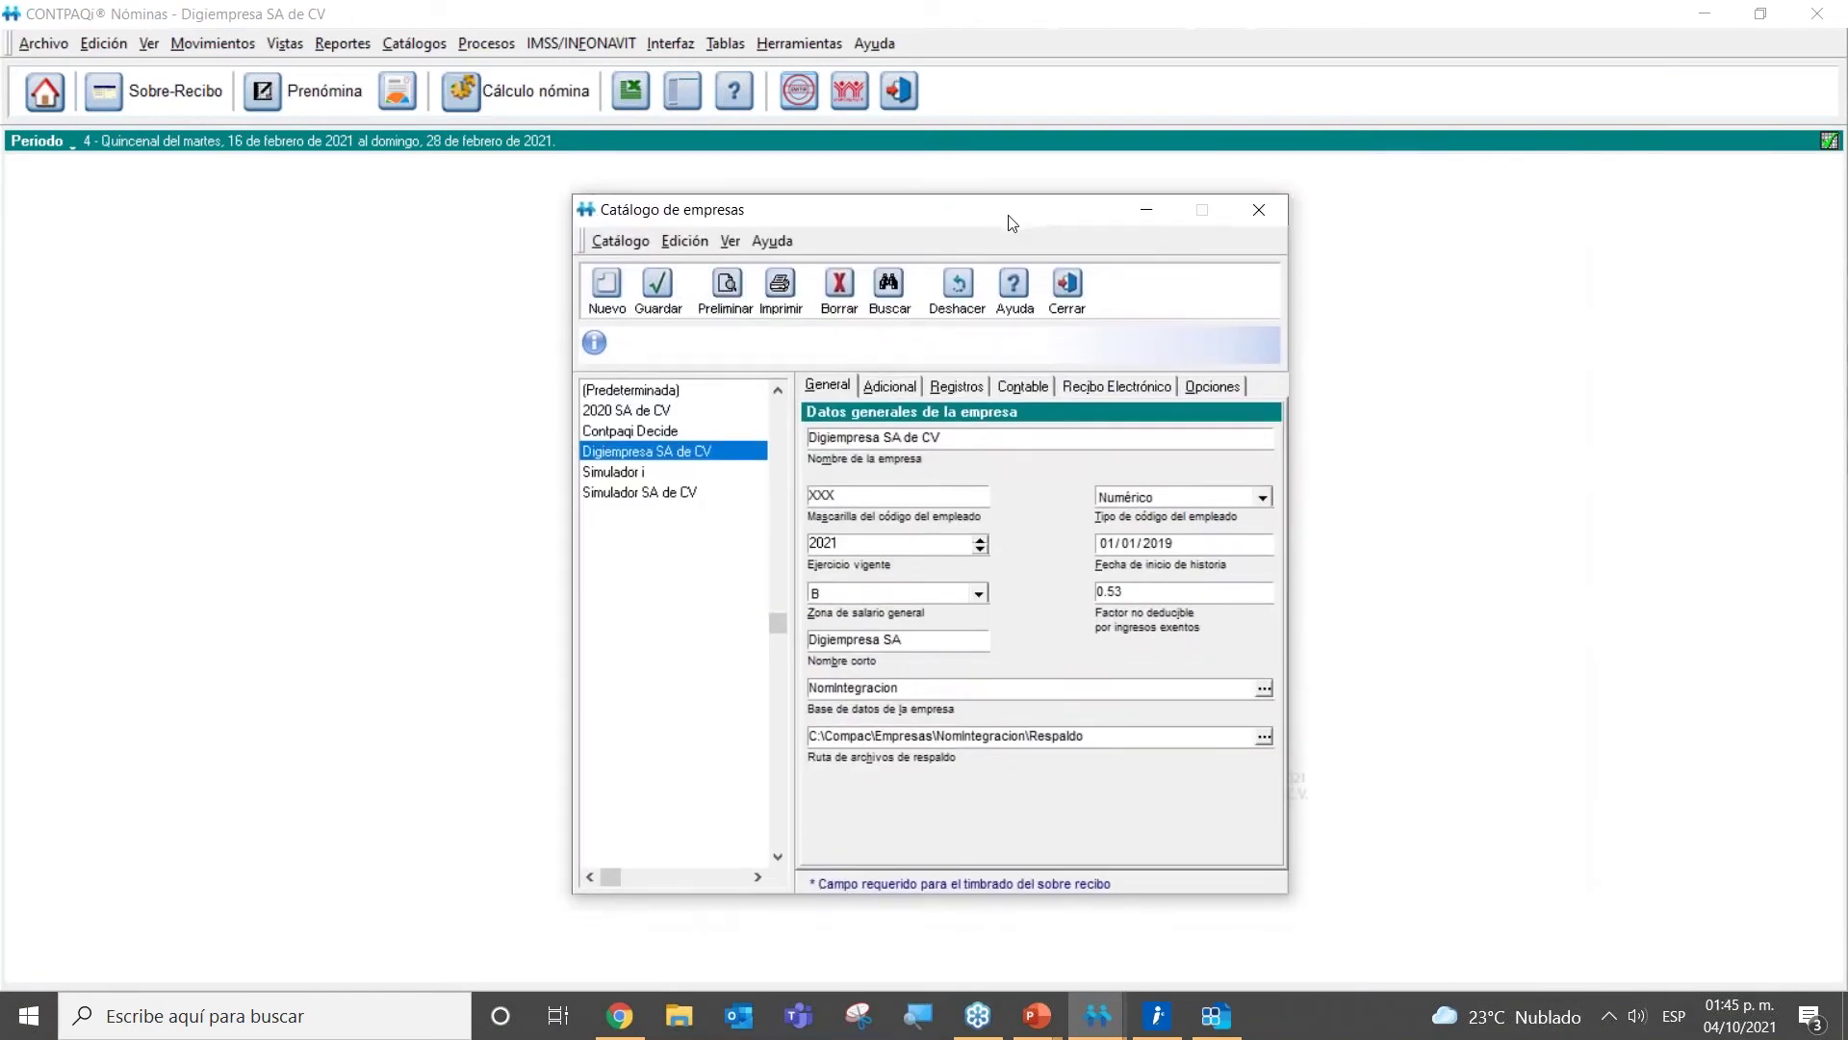
pyautogui.click(642, 433)
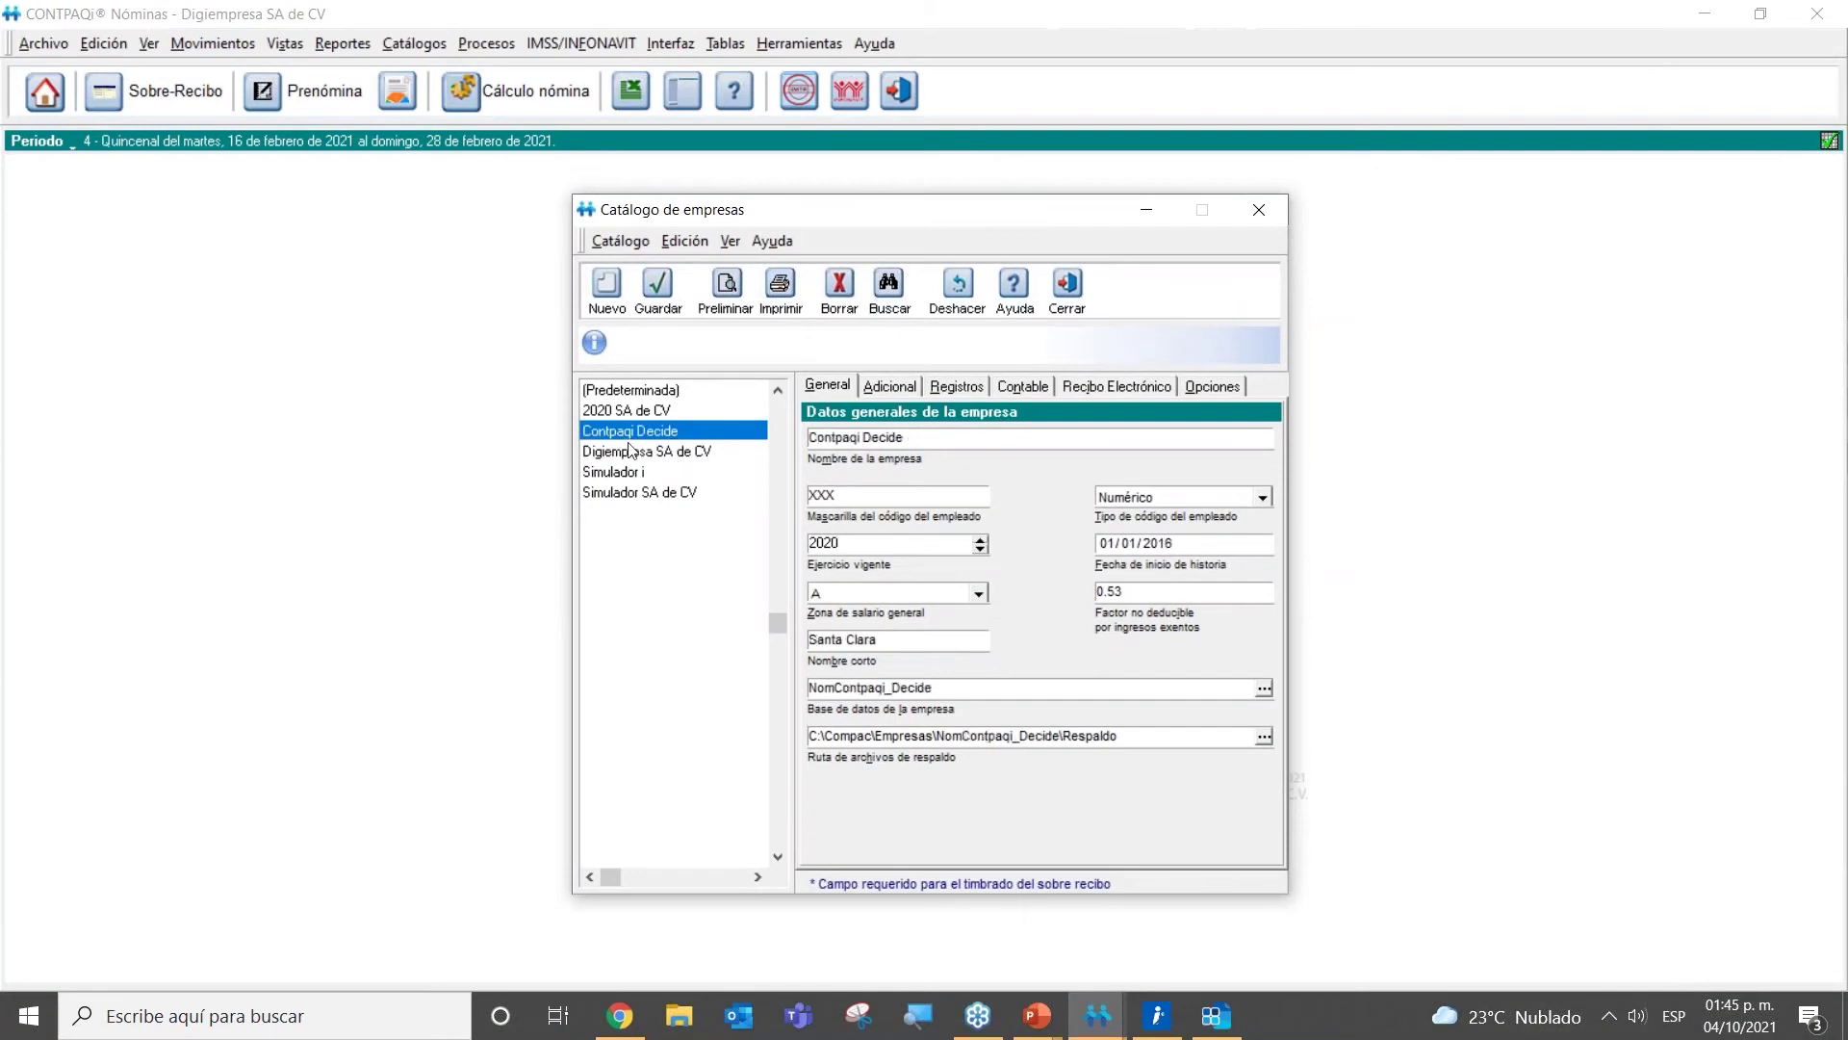
pyautogui.click(1025, 387)
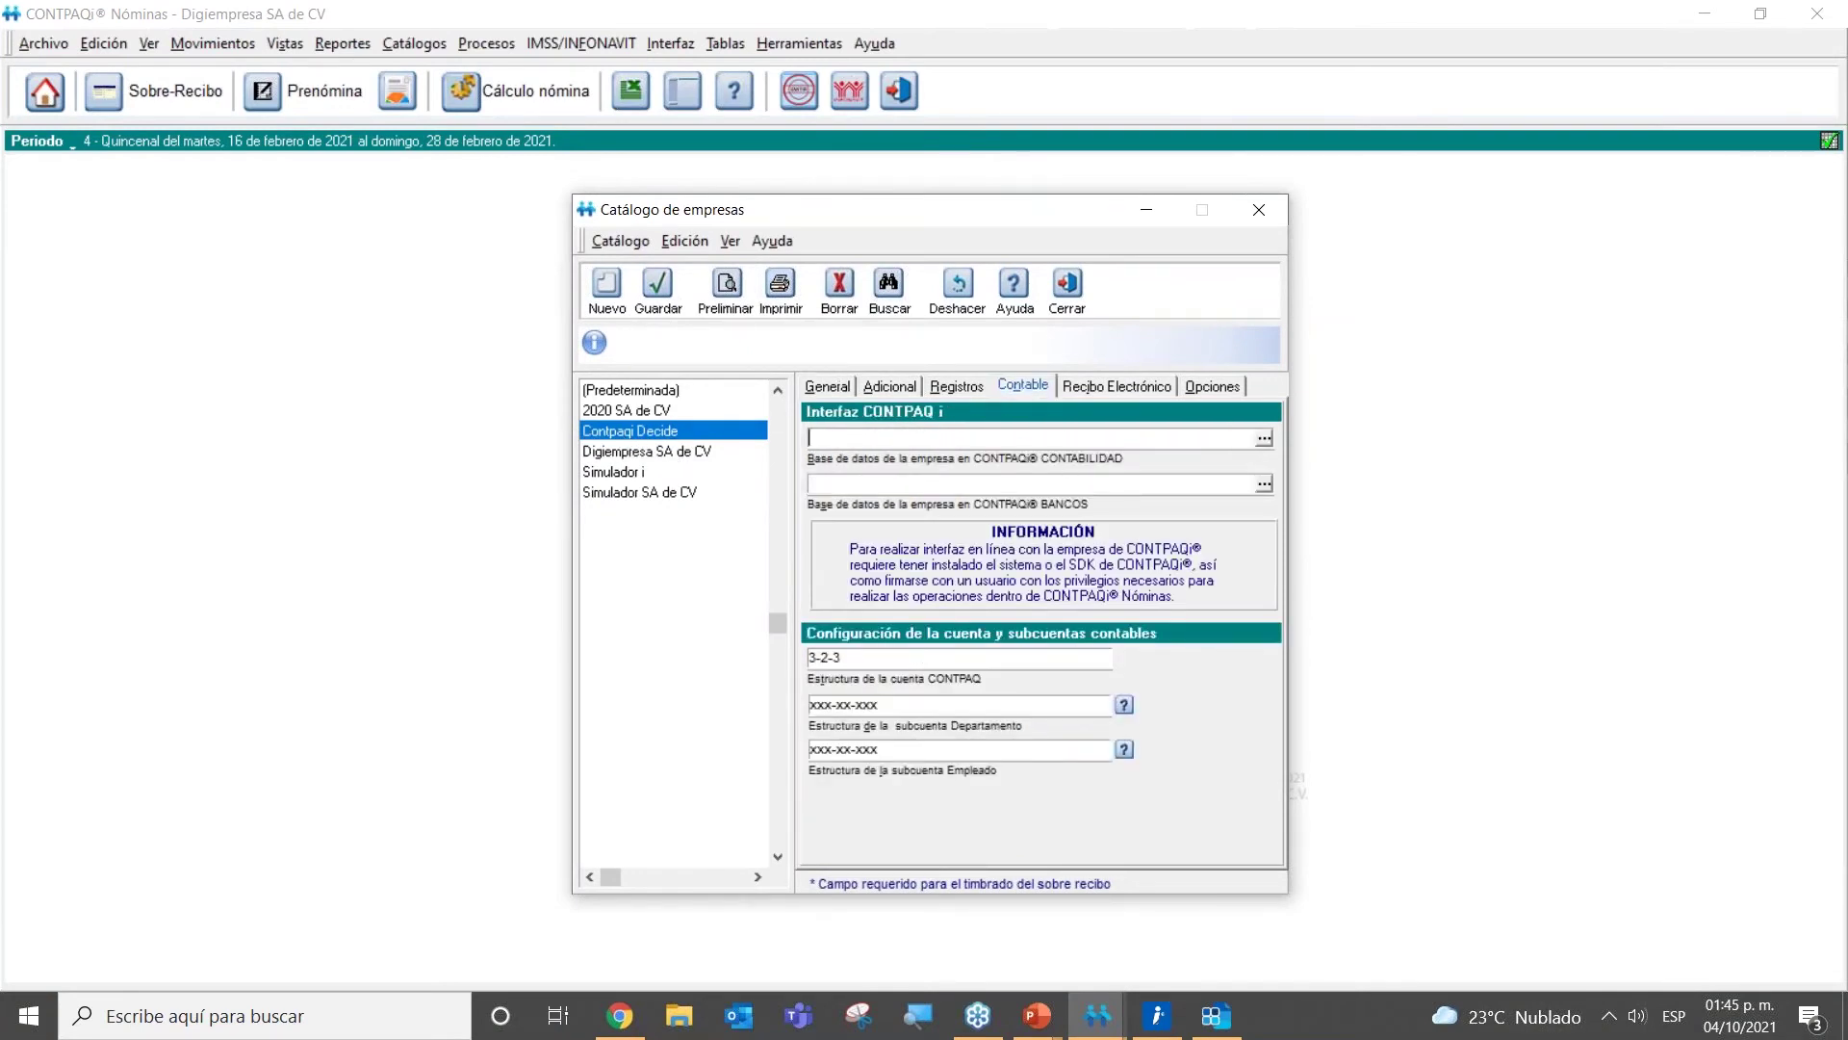
# Step: Link the CONTPAQi Contabilidad company CONTPAQi Decide as the accounting database of the Nóminas company
pyautogui.click(1262, 441)
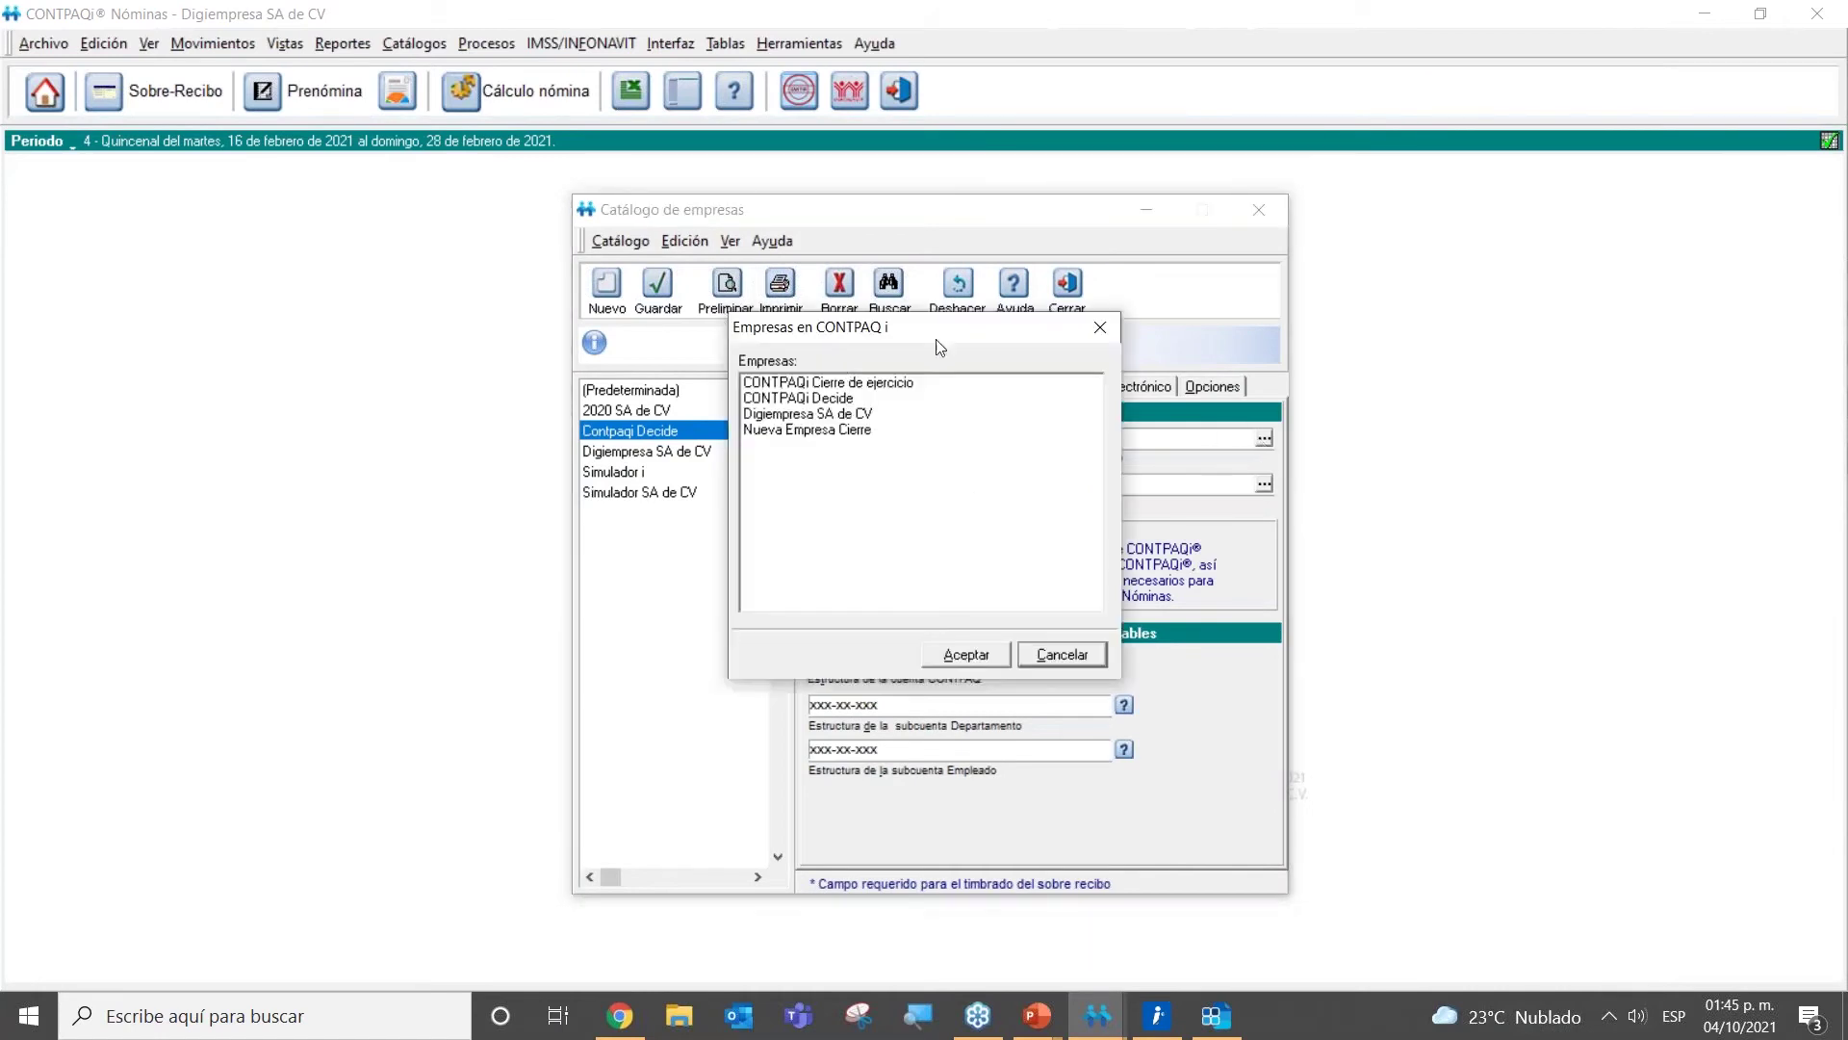
pyautogui.moveTo(937, 336); pyautogui.dragTo(943, 381)
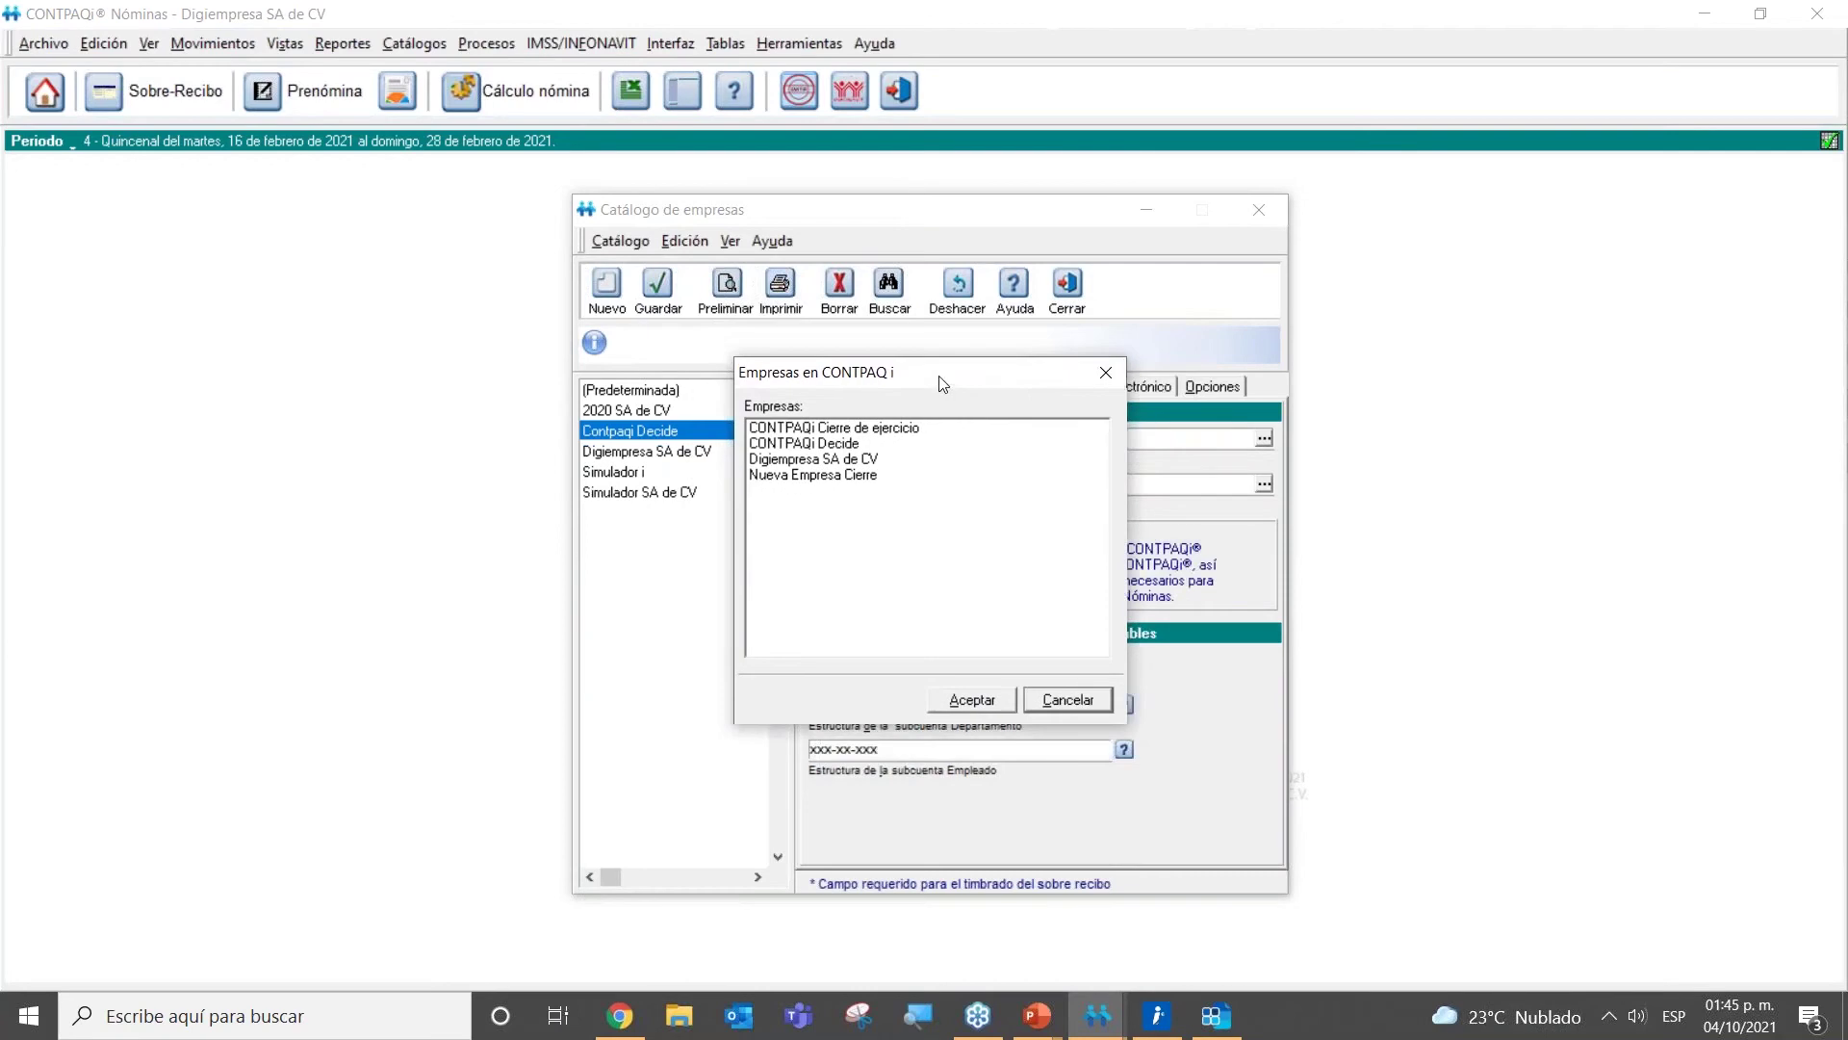
pyautogui.click(839, 445)
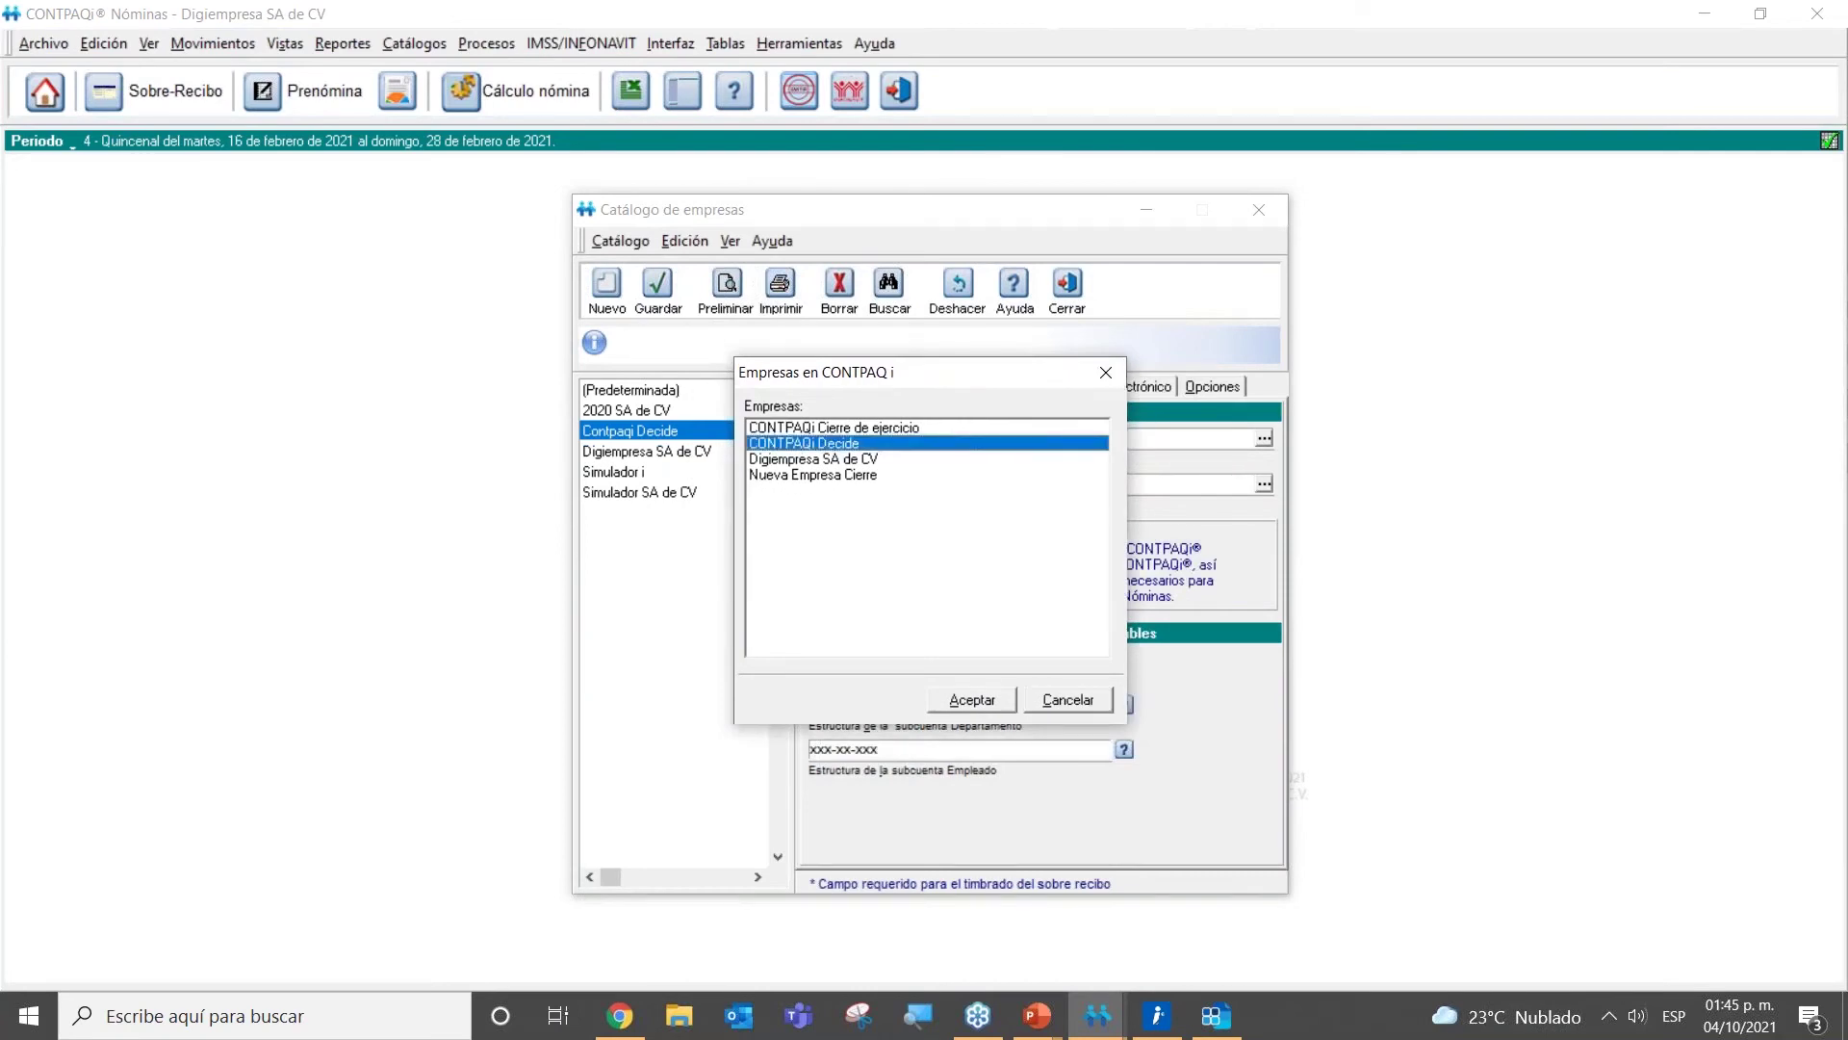
pyautogui.click(982, 703)
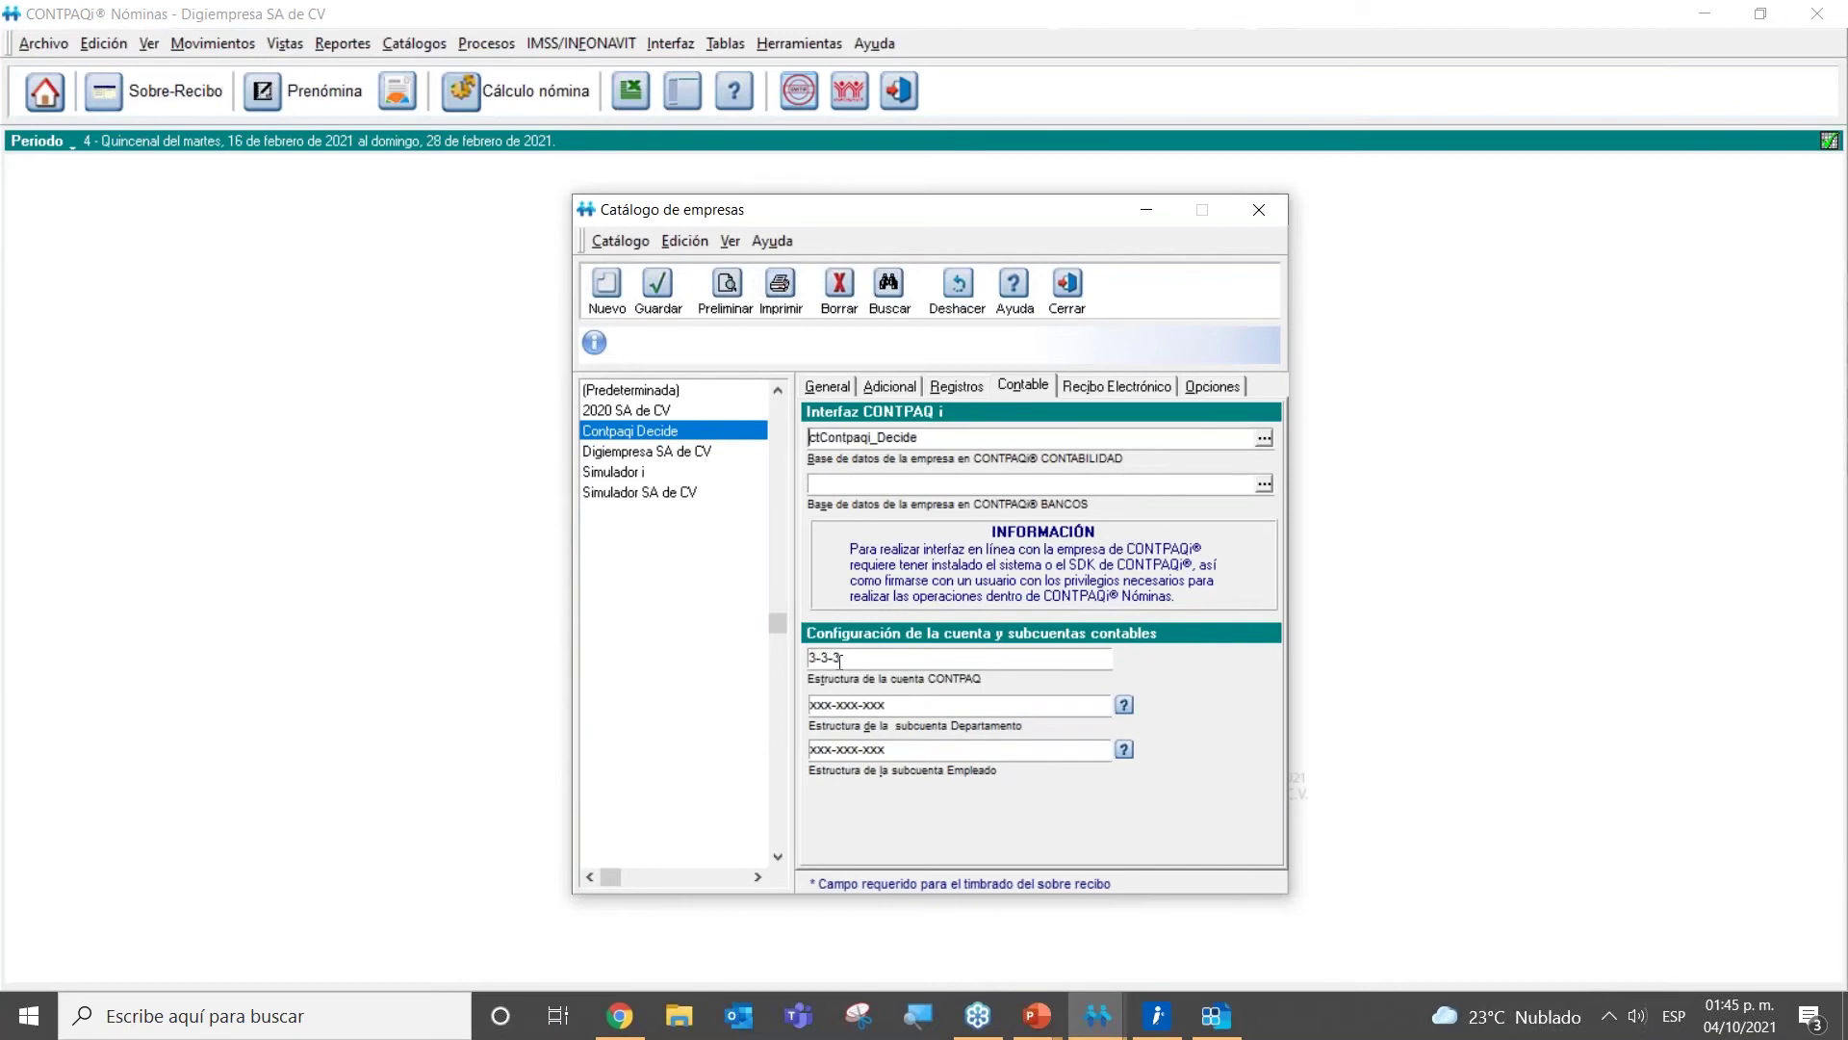
# Step: Switch to CONTPAQi Contabilidad, open the company CONTPAQi Decide and close its Tablero fiscal
pyautogui.click(1230, 1026)
pyautogui.doubleClick(734, 476)
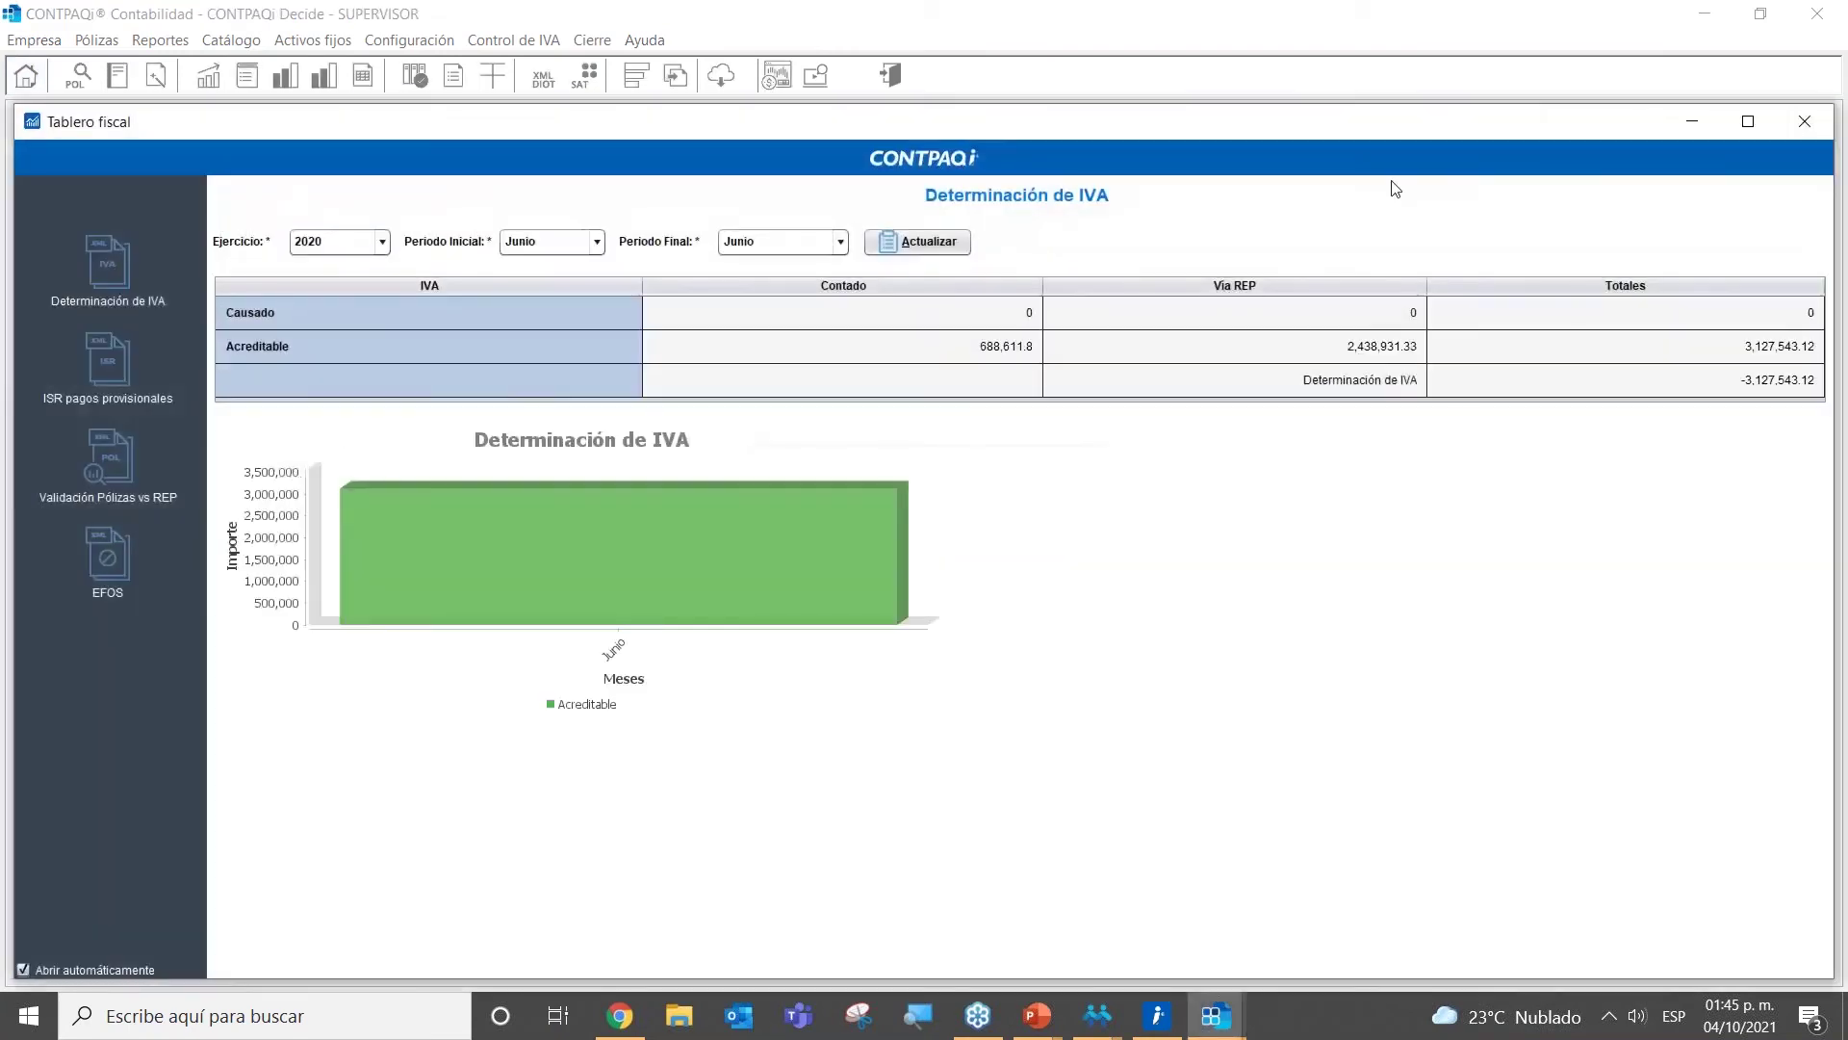
pyautogui.click(1799, 123)
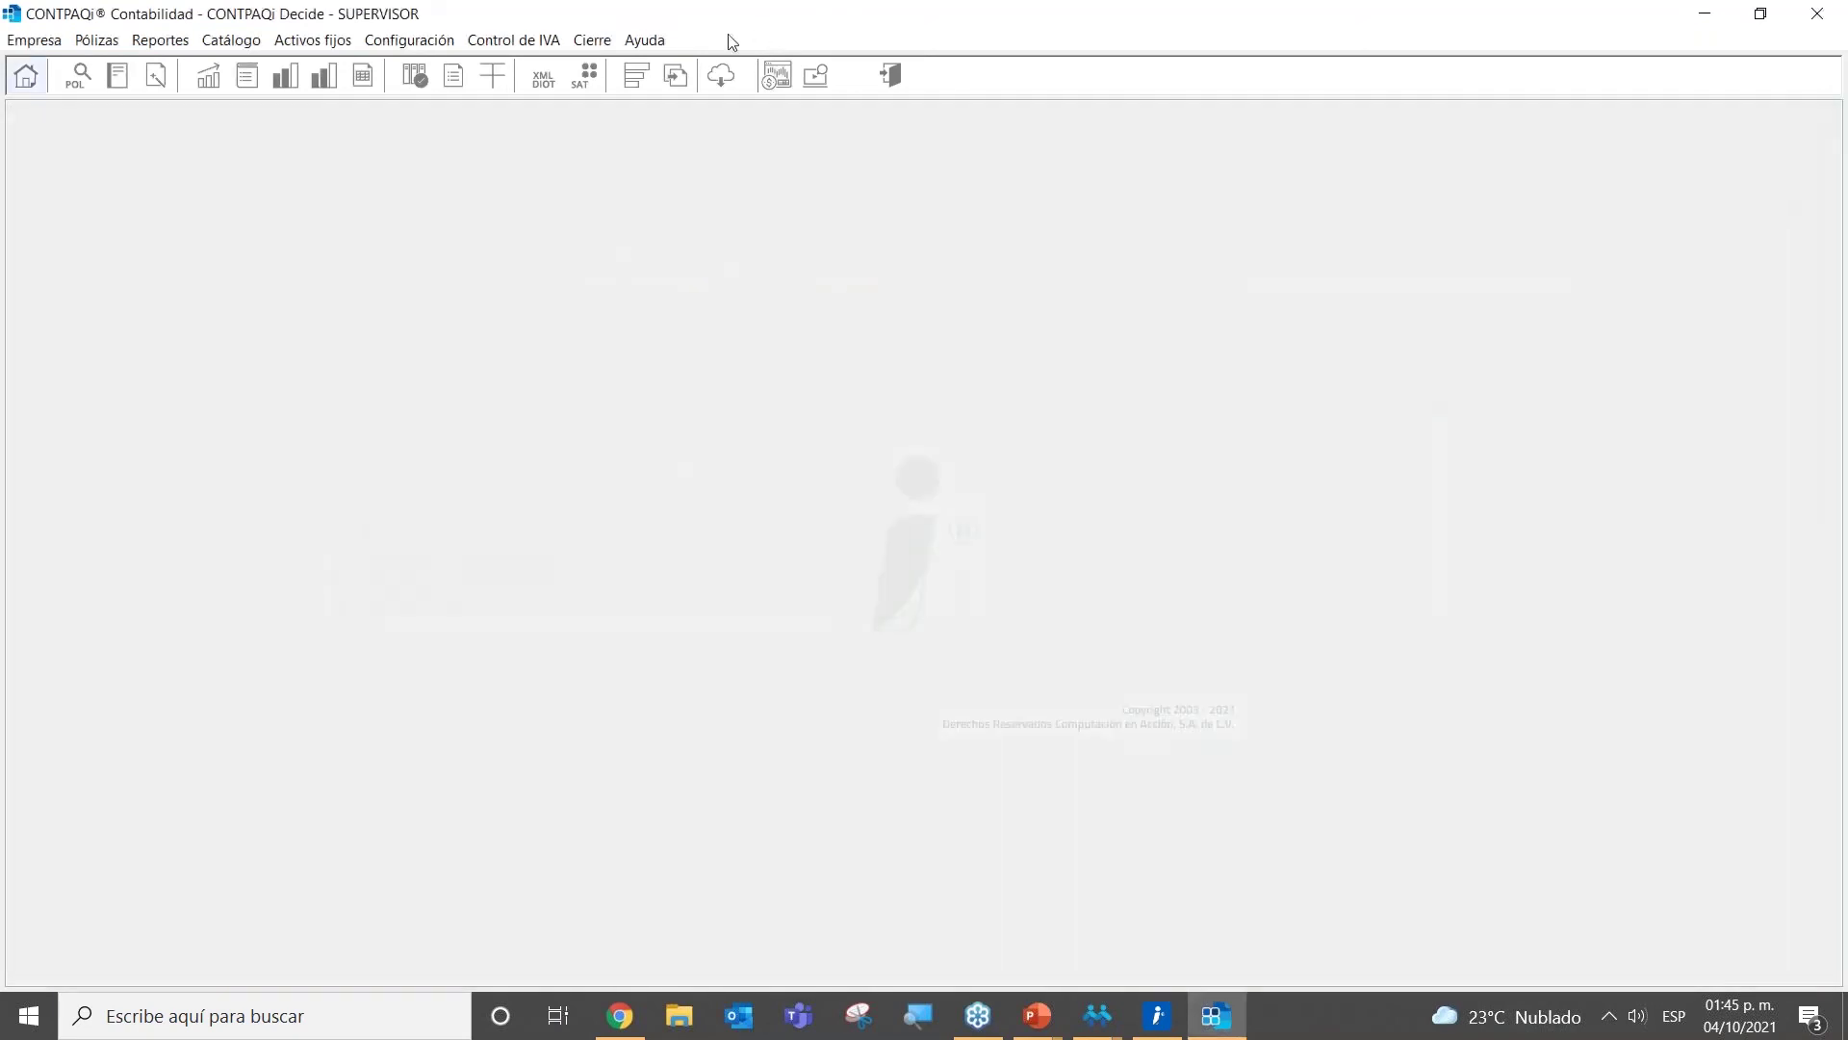
# Step: Display the Redefinir empresa settings for CONTPAQi Decide and minimise the Servidor de Reportes console
pyautogui.click(414, 39)
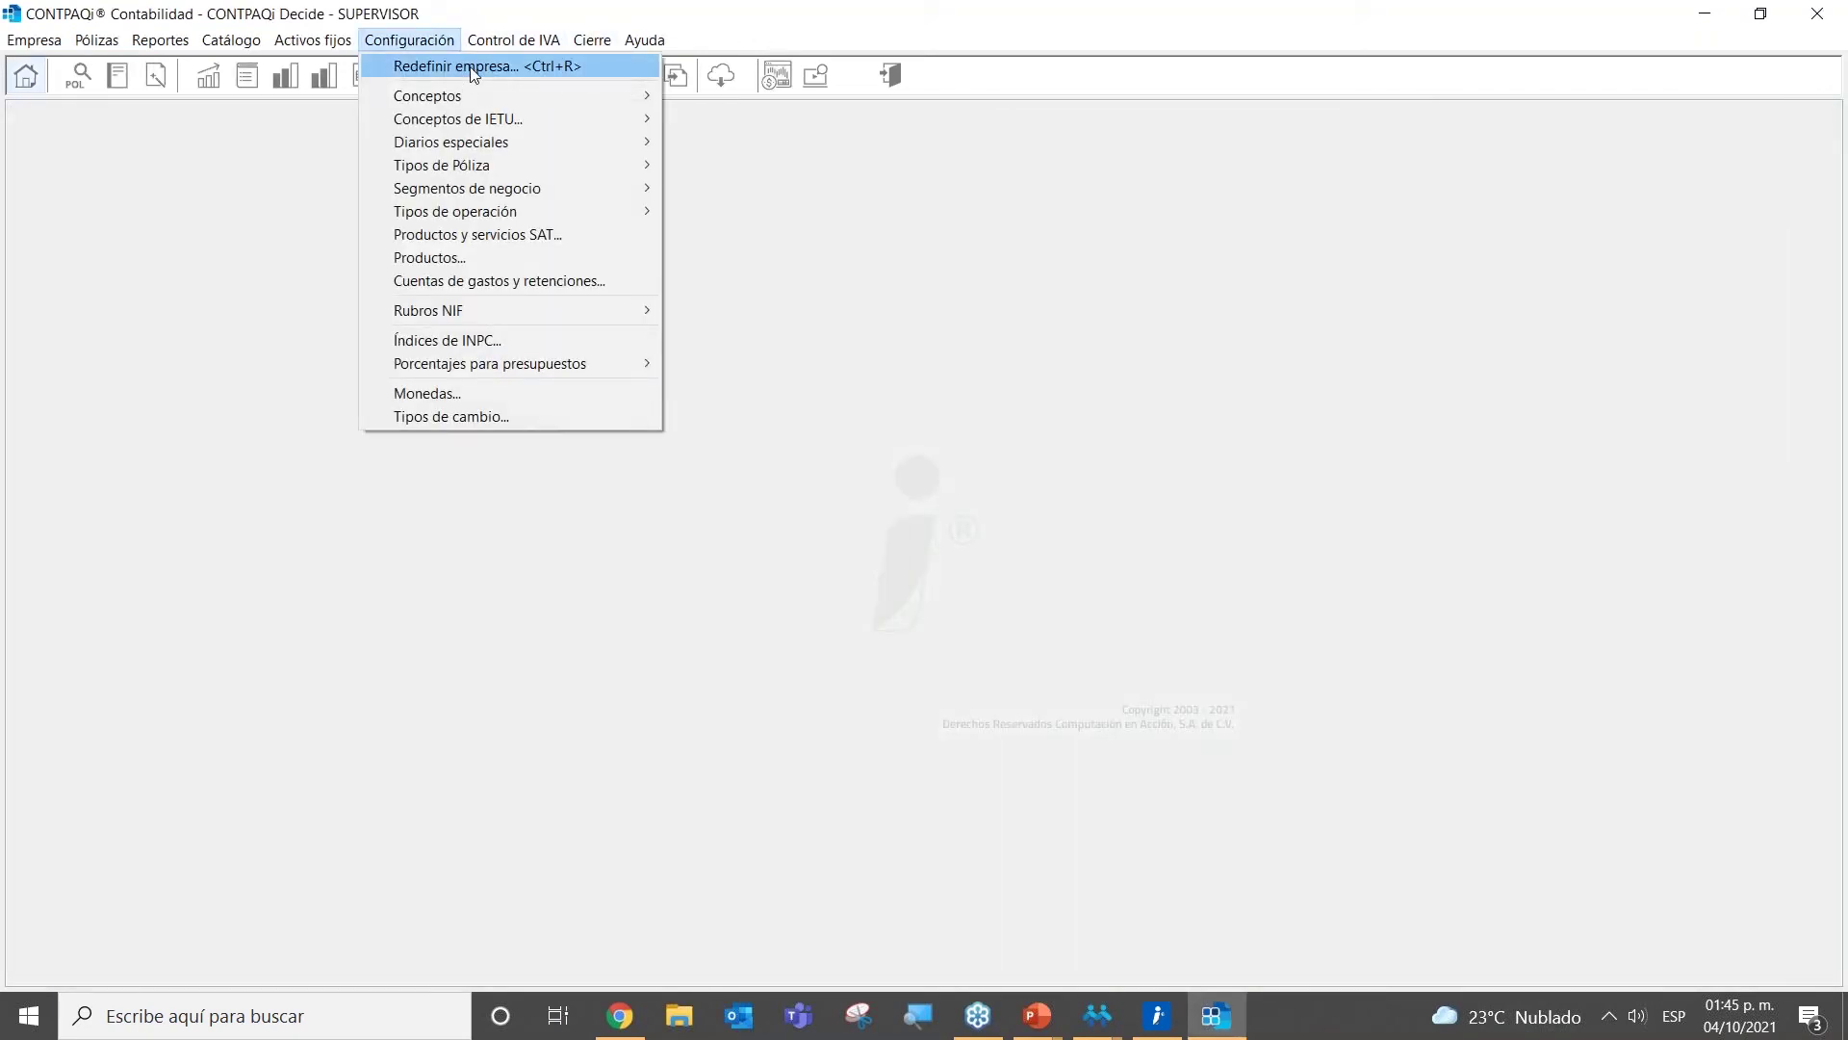
pyautogui.click(474, 67)
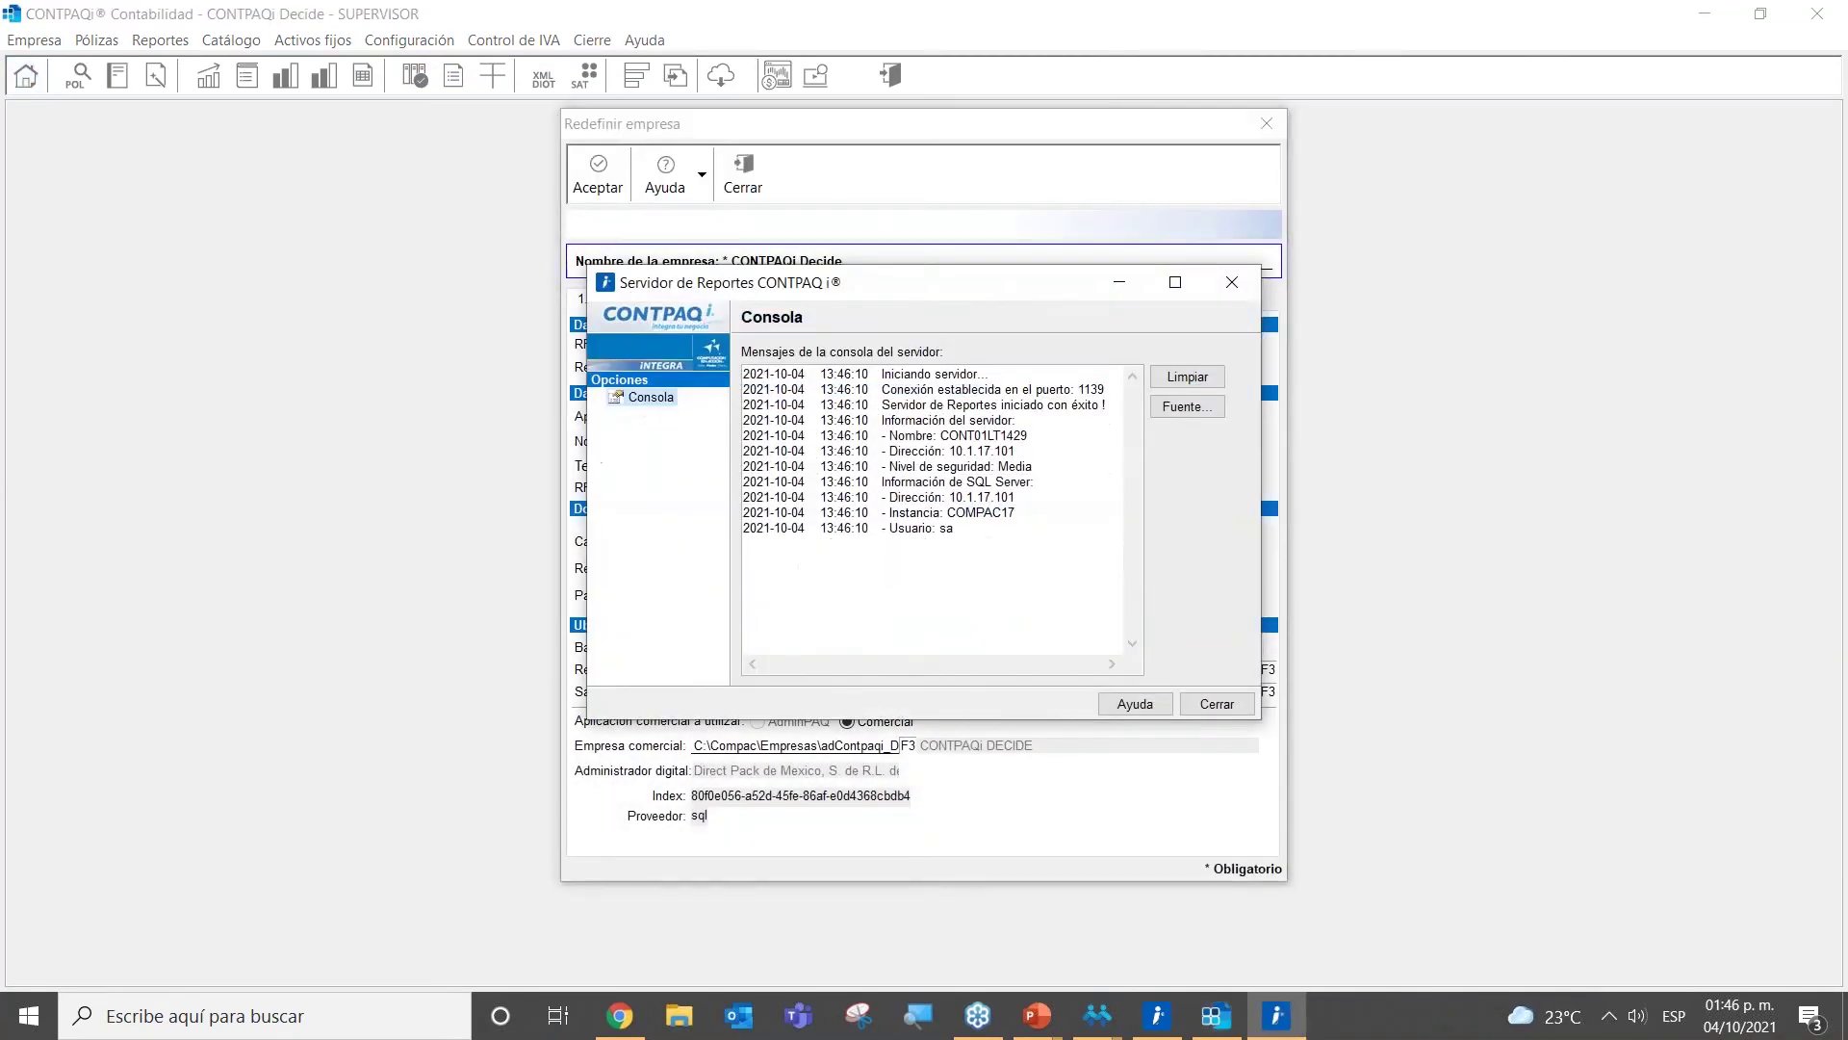
pyautogui.click(1119, 282)
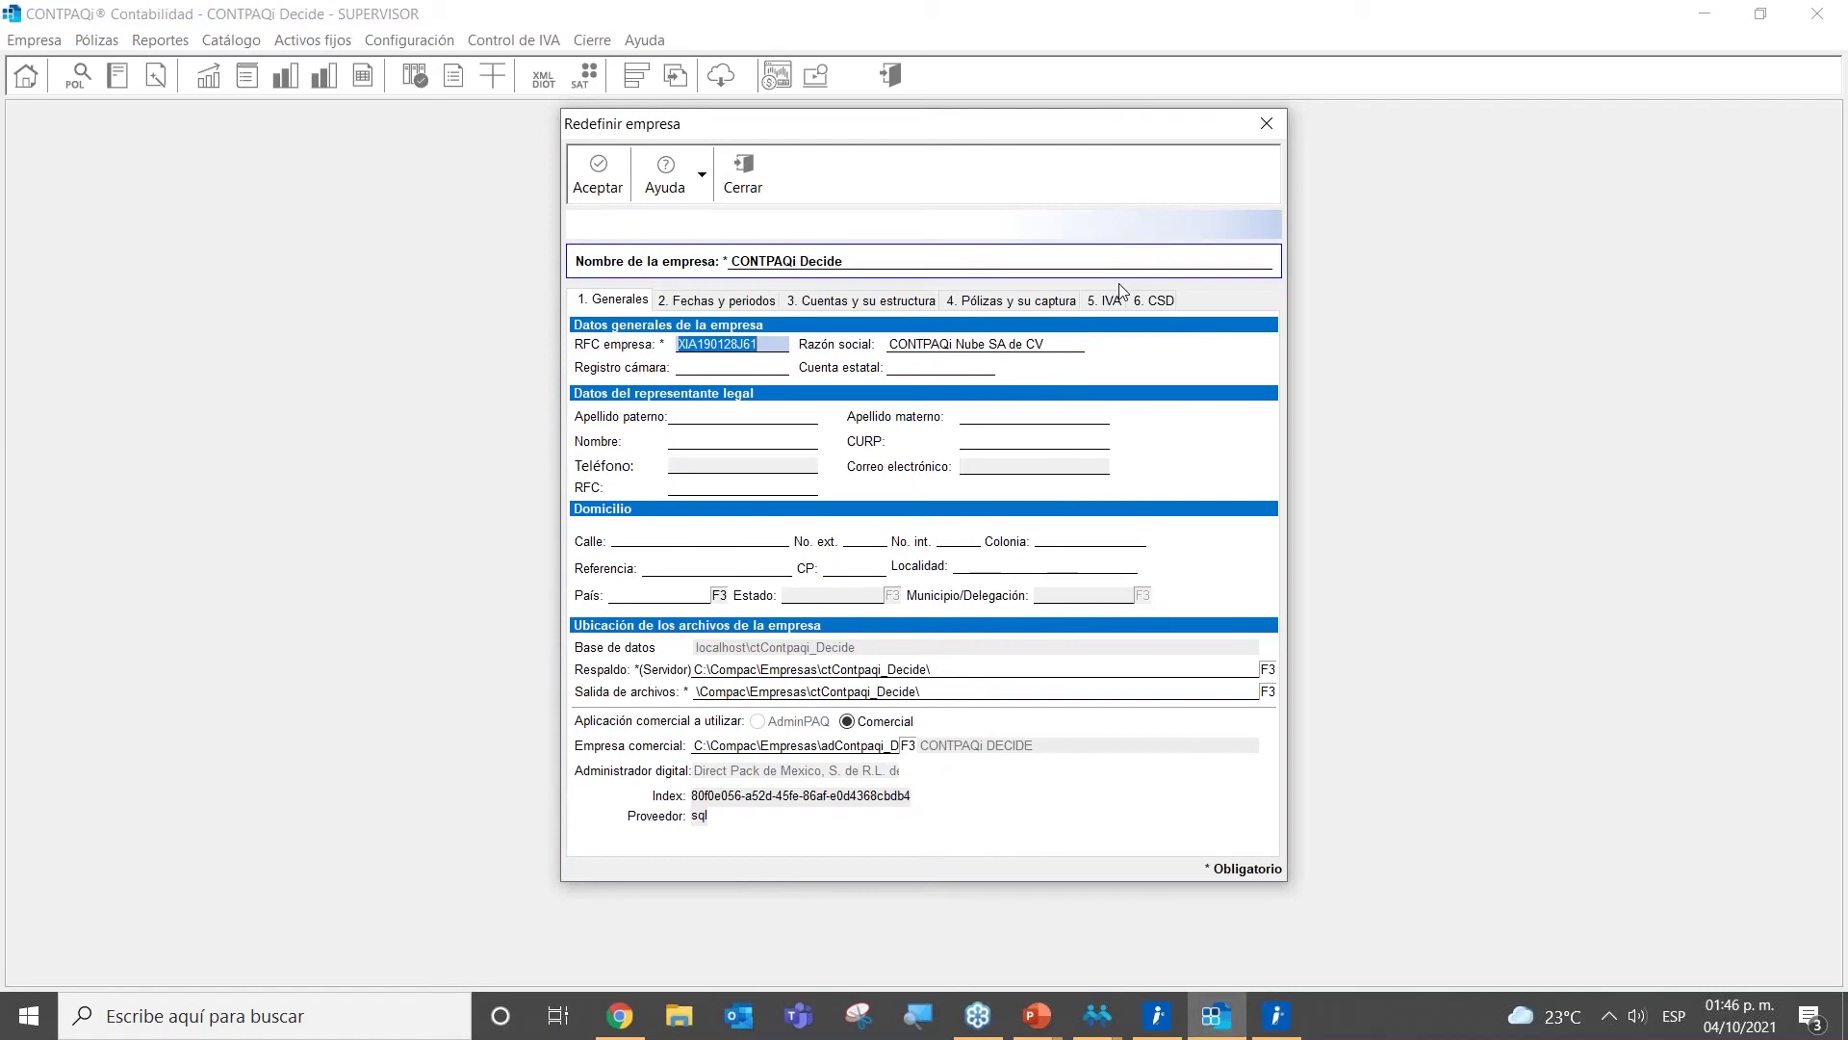
# Step: Compare the account structure of CONTPAQi Decide in Contabilidad with the department and employee subaccount structures of Contpaqi Decide in Nóminas
pyautogui.click(869, 303)
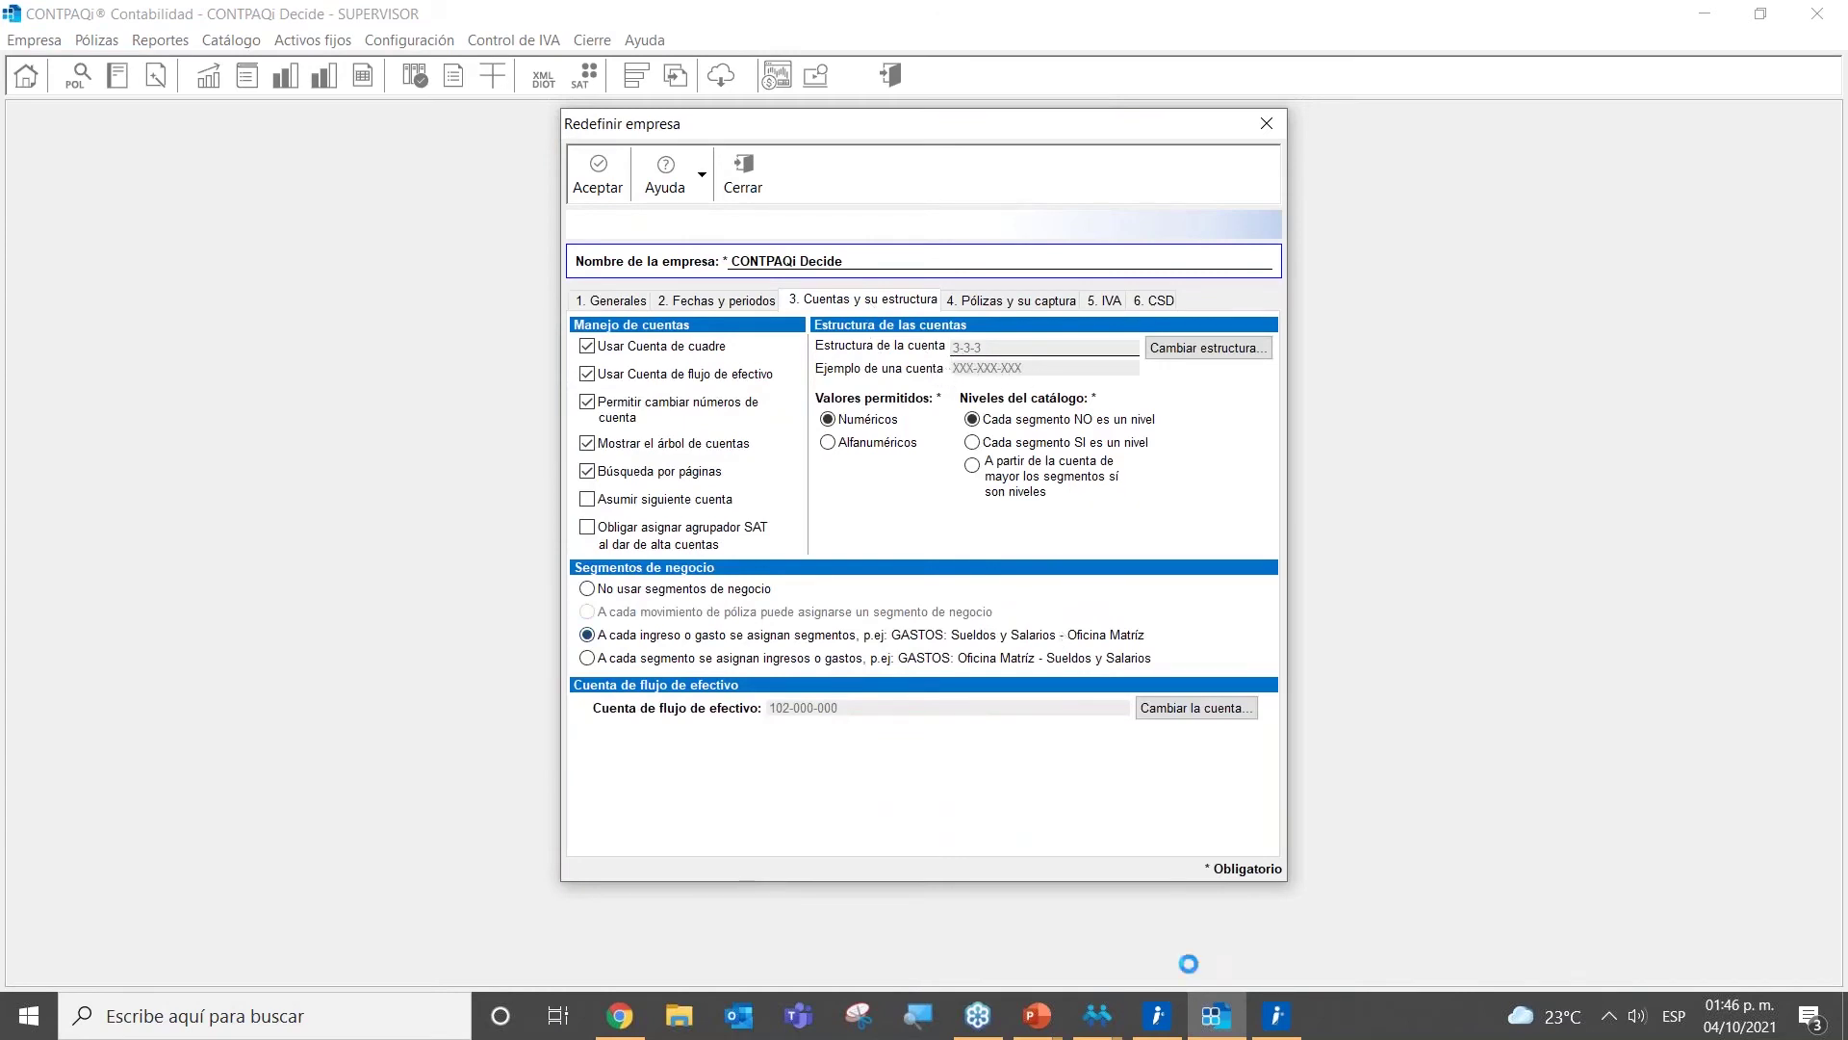
pyautogui.click(1085, 1026)
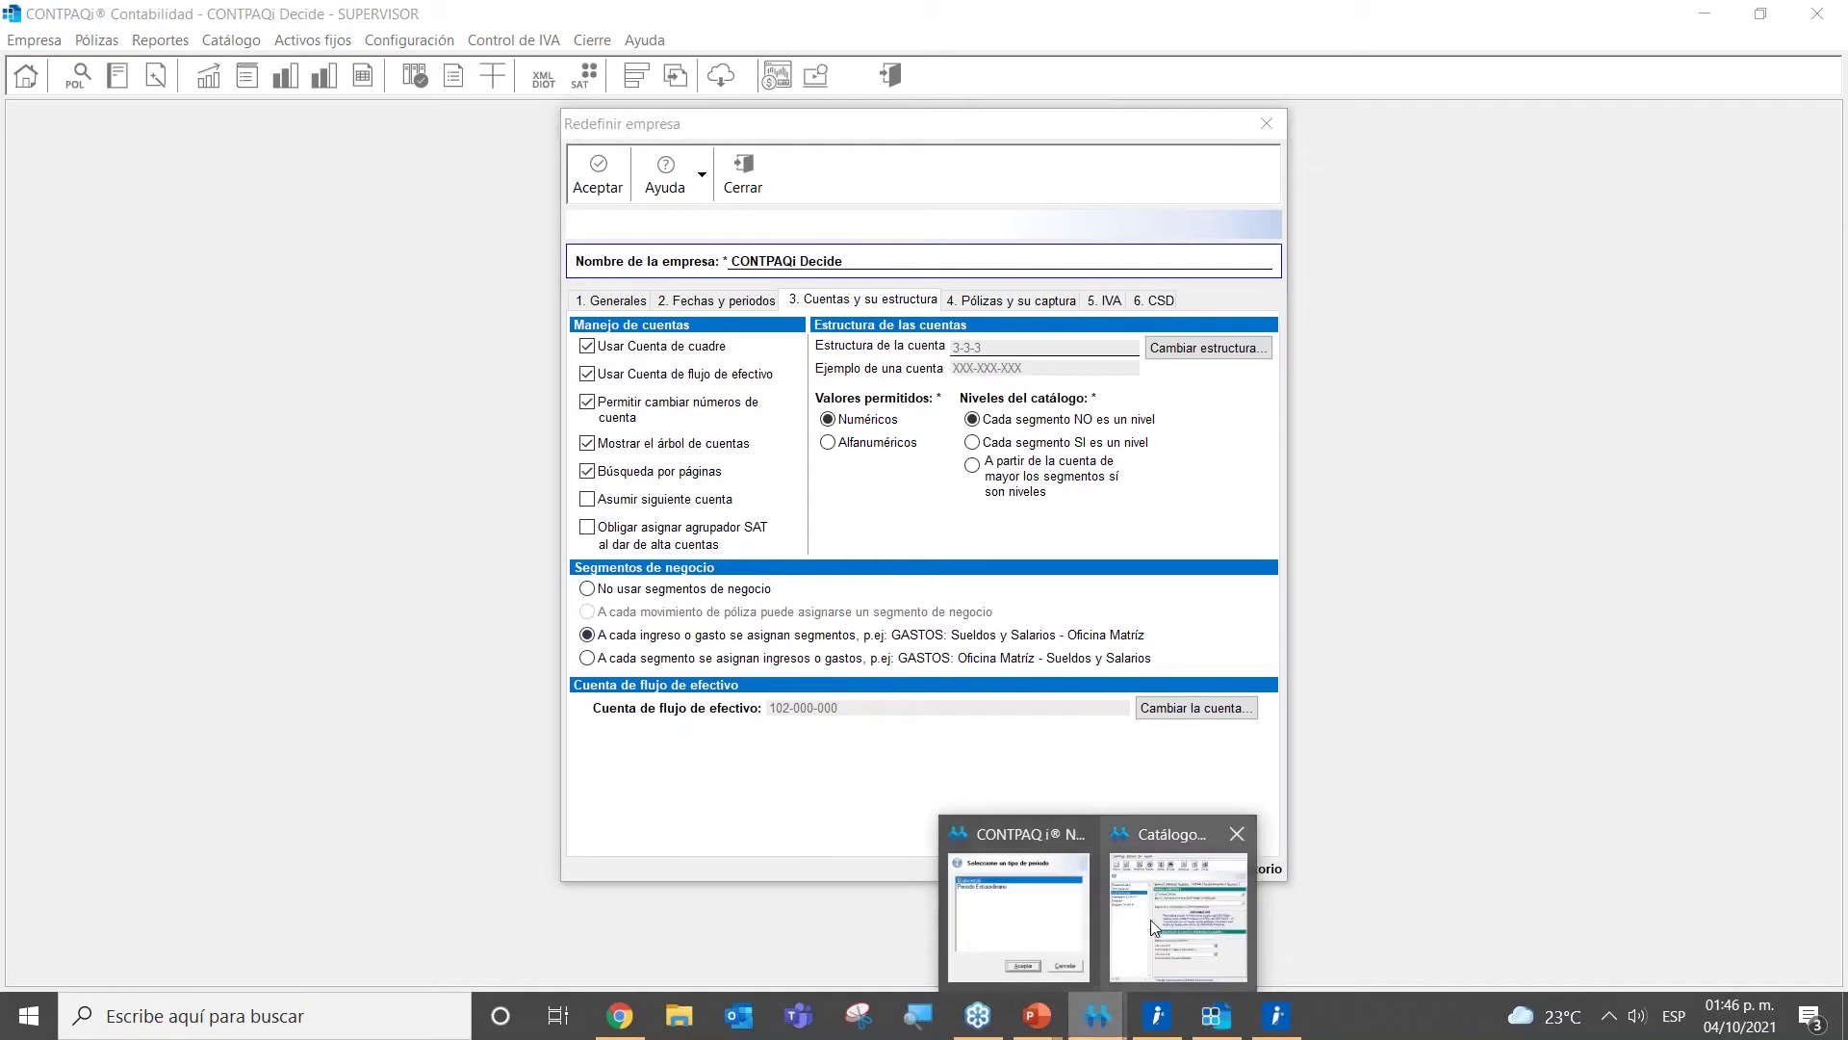
pyautogui.click(1155, 920)
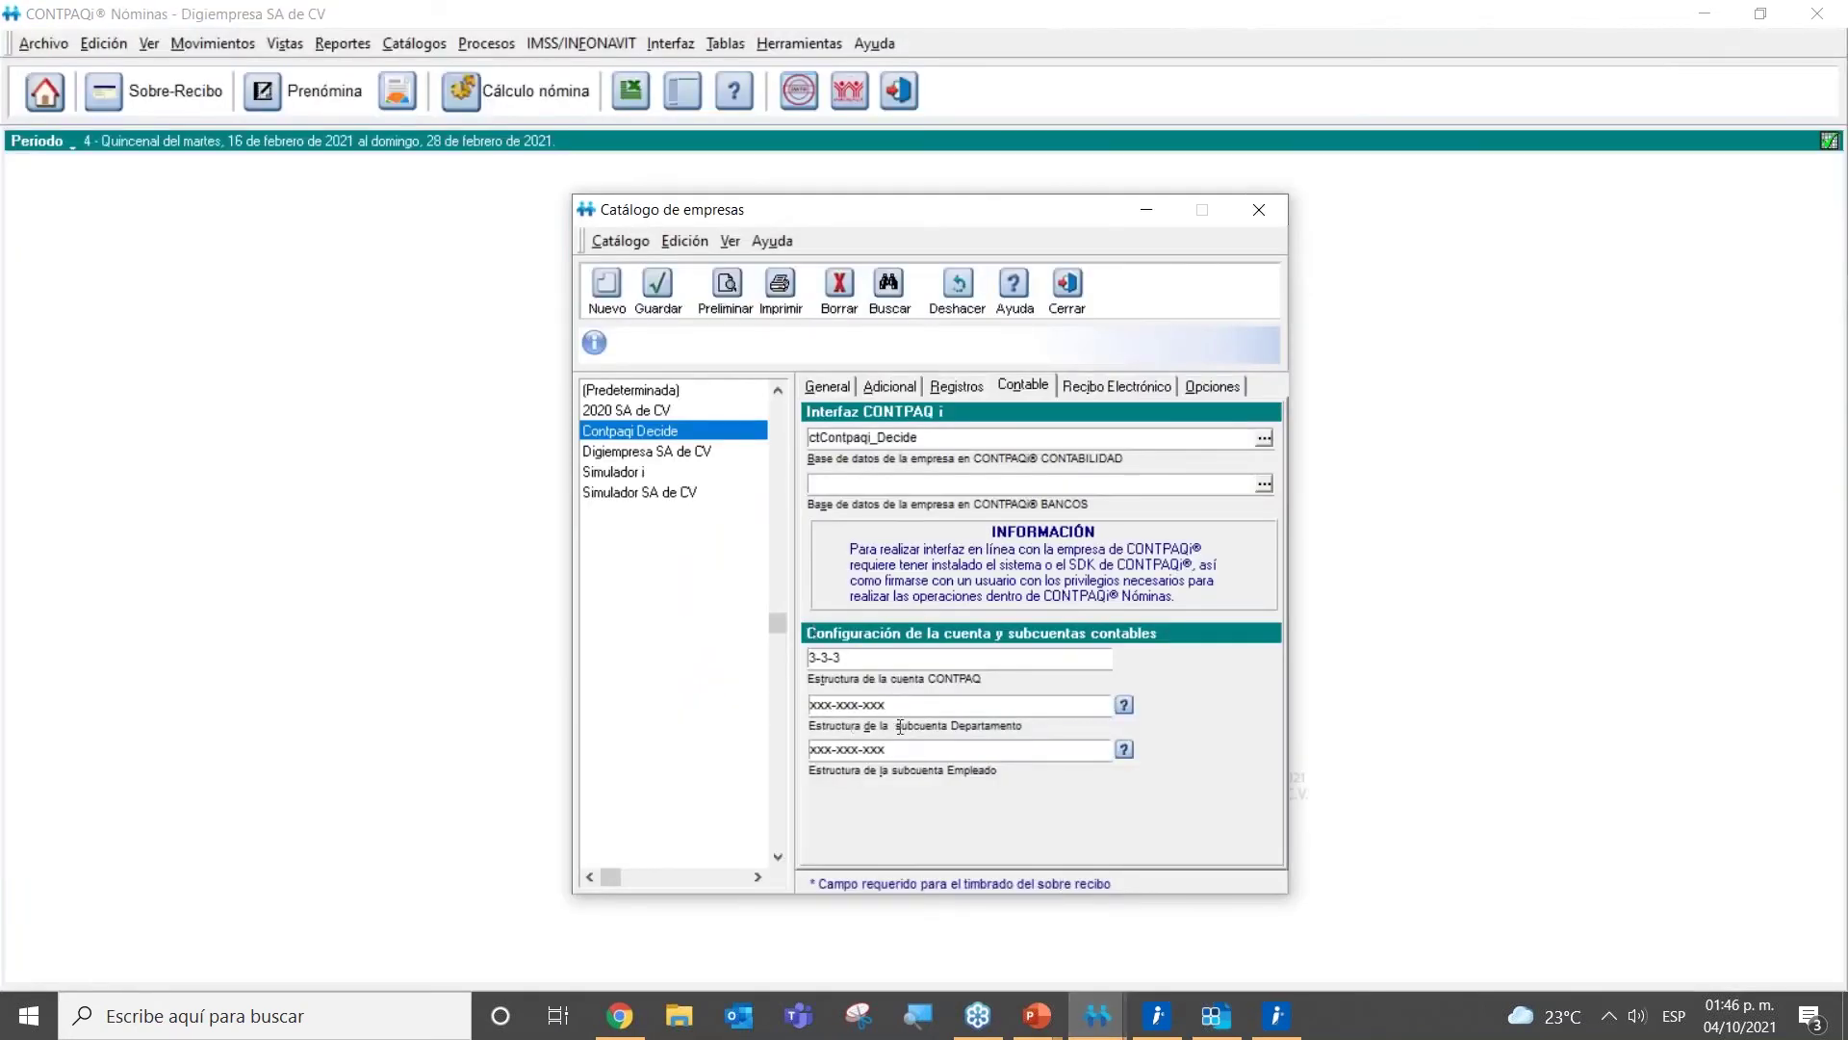
pyautogui.moveTo(934, 706); pyautogui.dragTo(811, 706)
pyautogui.moveTo(905, 751); pyautogui.dragTo(781, 754)
# Step: Close the Nóminas company catalogue and the Redefinir empresa settings in CONTPAQi Contabilidad
pyautogui.click(1067, 289)
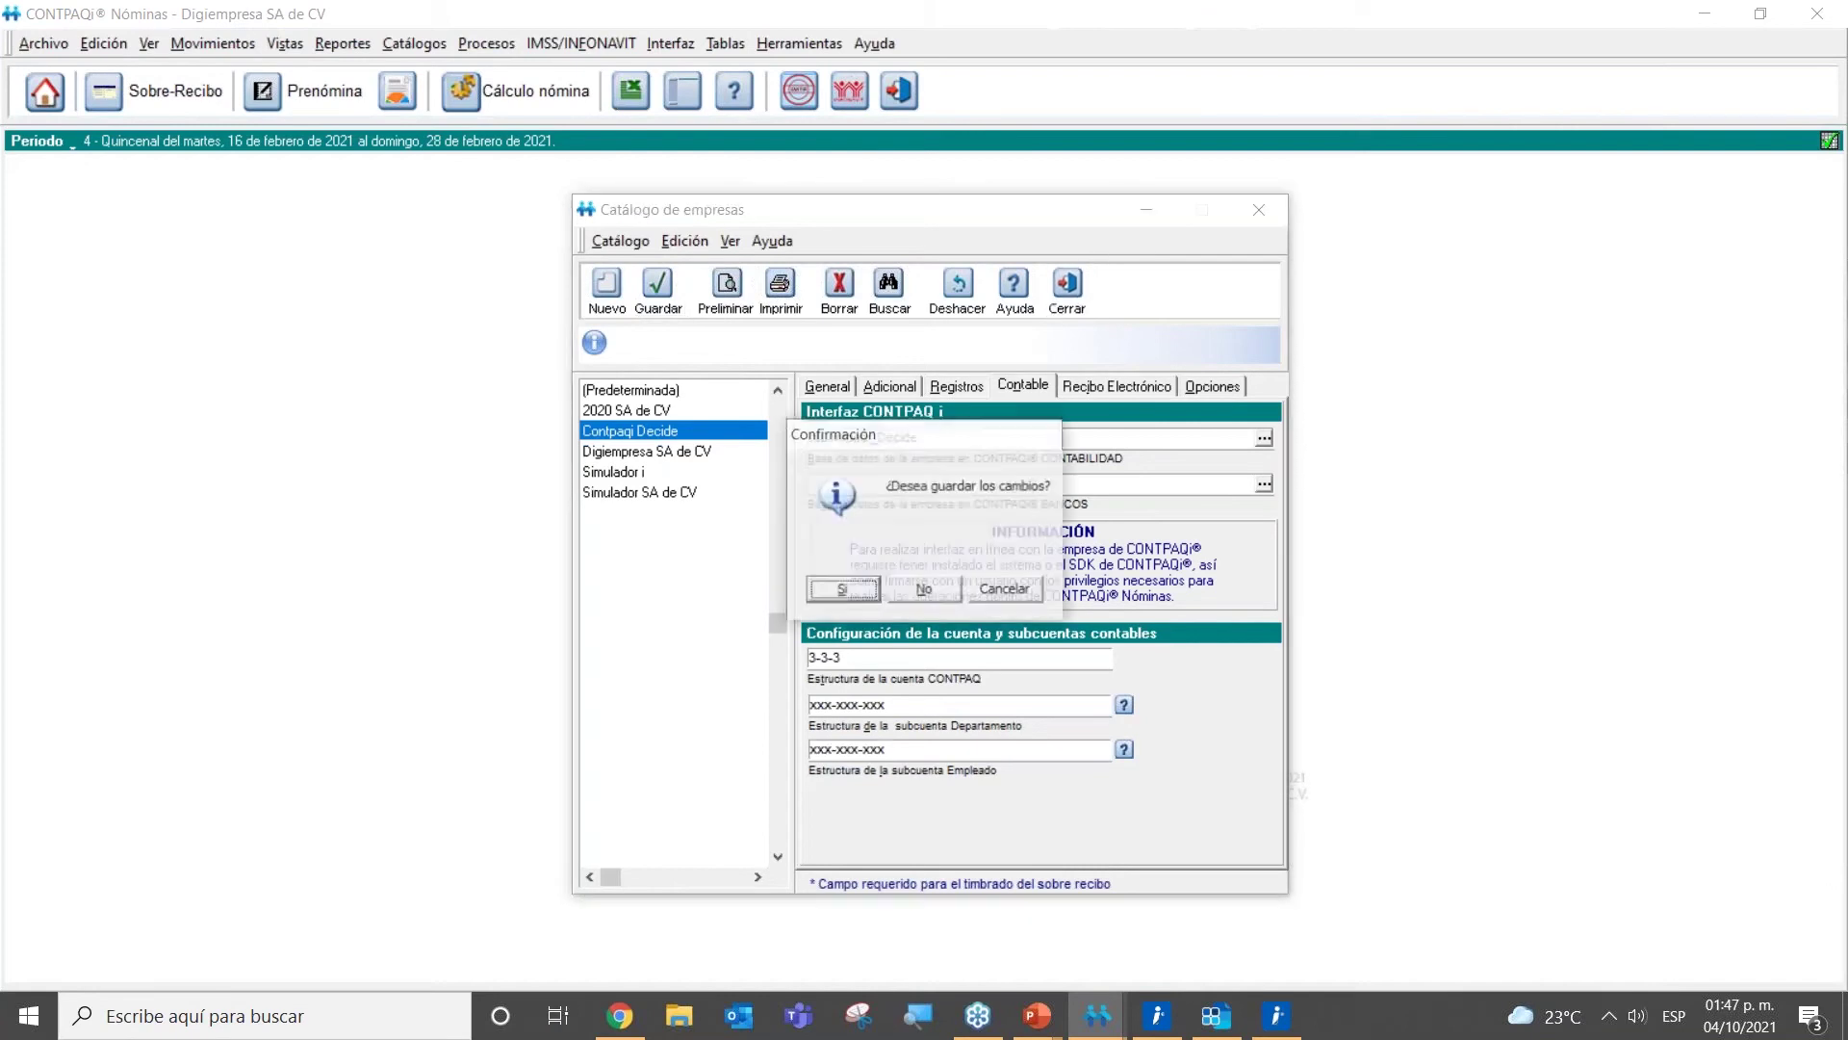
pyautogui.click(1004, 588)
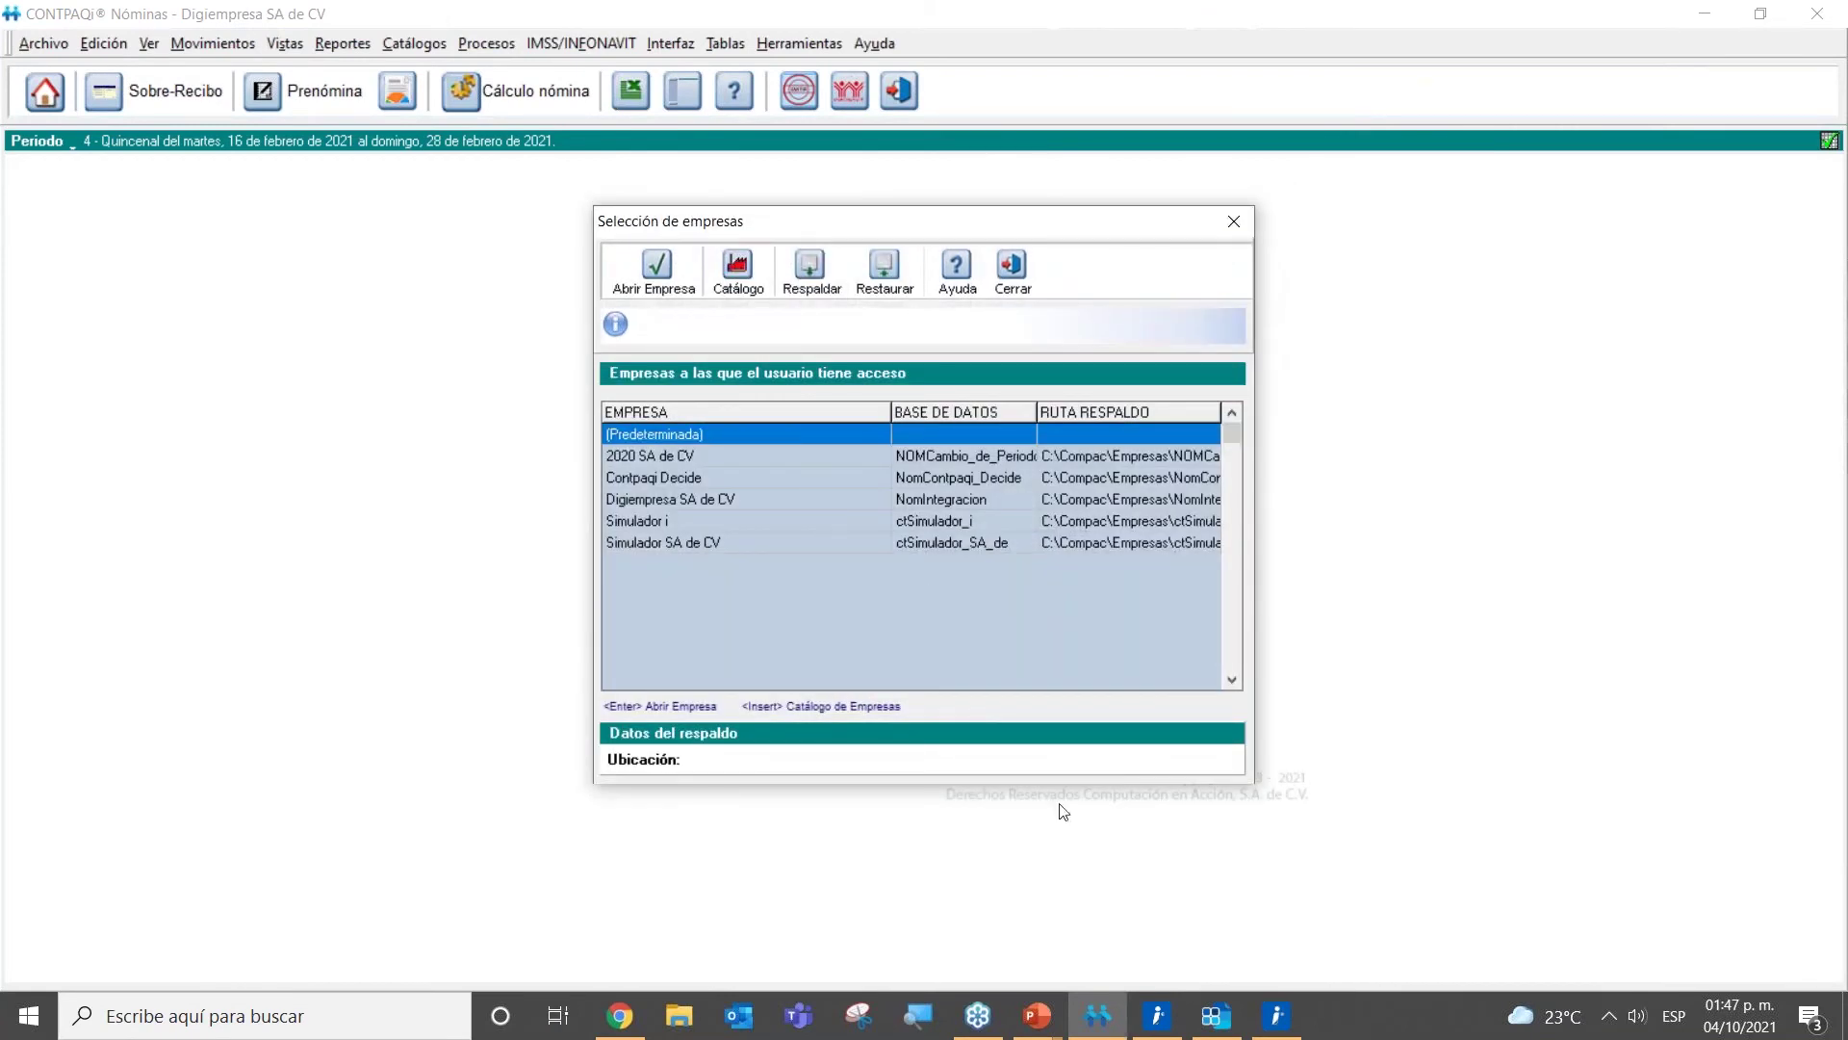
pyautogui.click(1216, 1016)
pyautogui.click(743, 188)
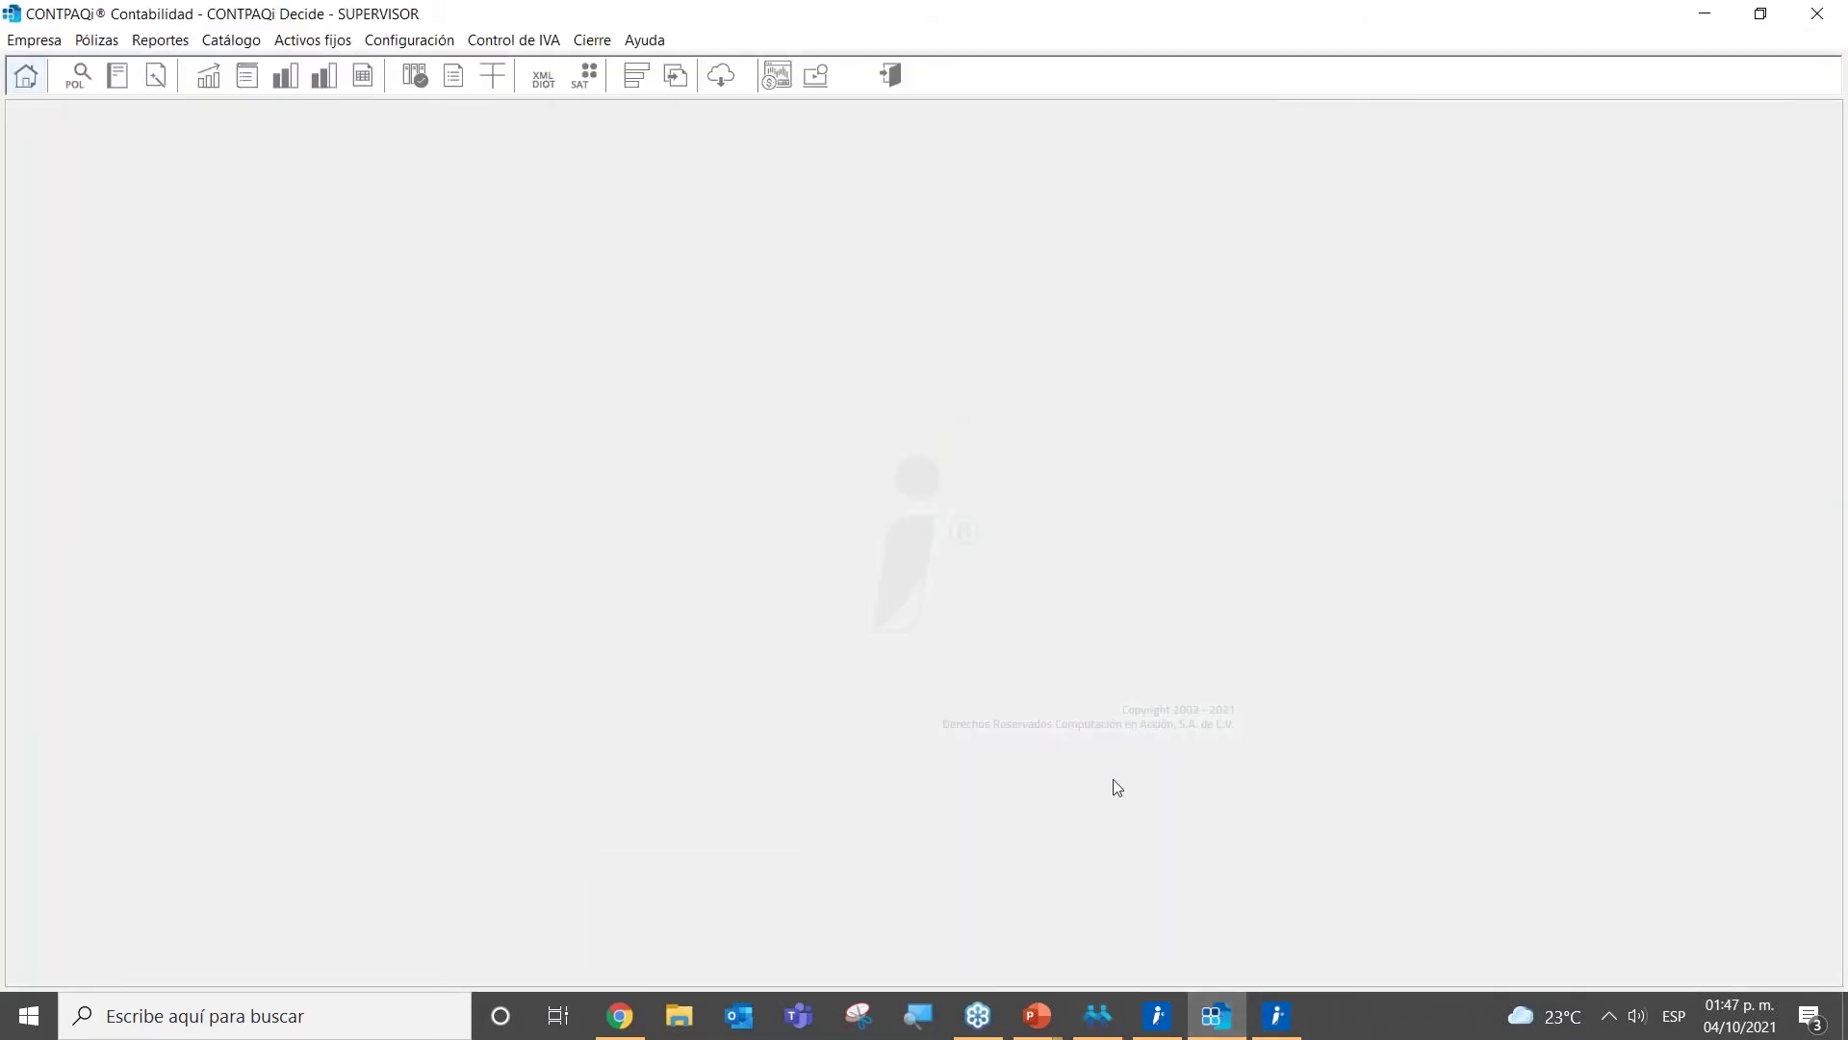
# Step: Switch to CONTPAQi Nóminas, open the company Digiempresa SA de CV and dismiss its opening notices
pyautogui.click(1107, 1021)
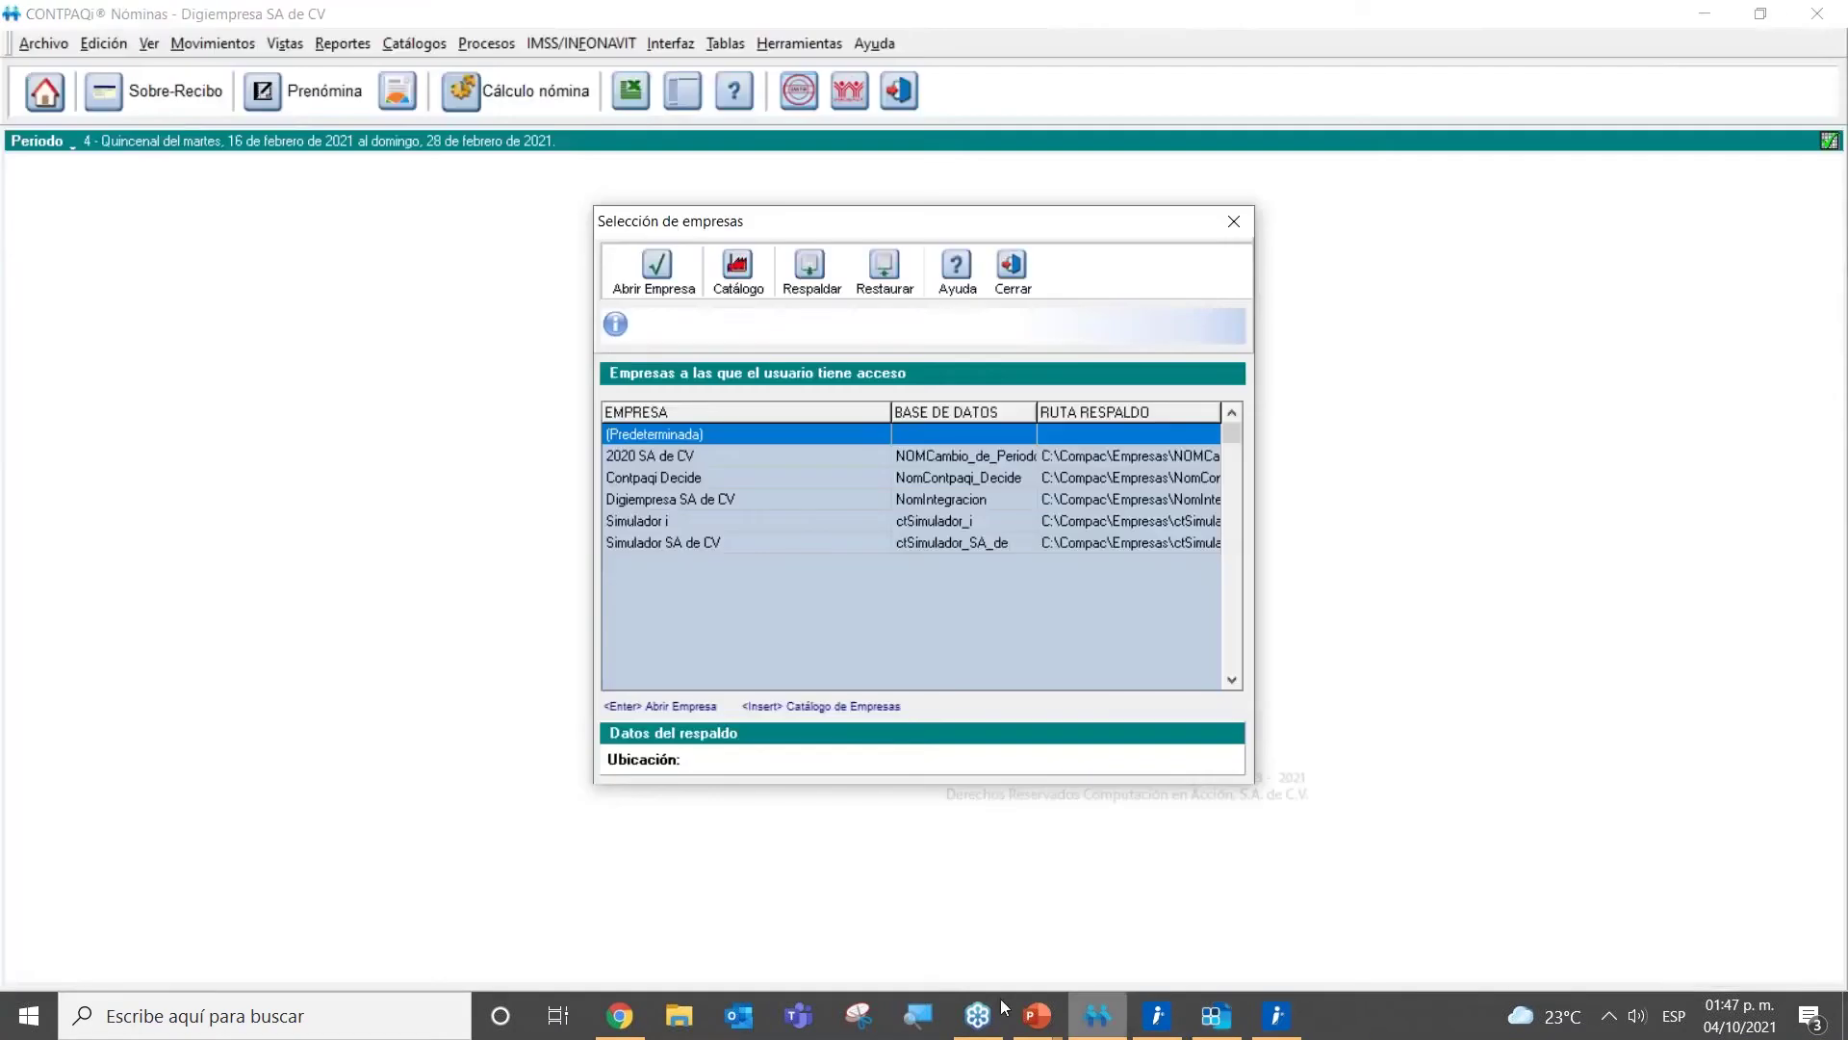
pyautogui.doubleClick(684, 501)
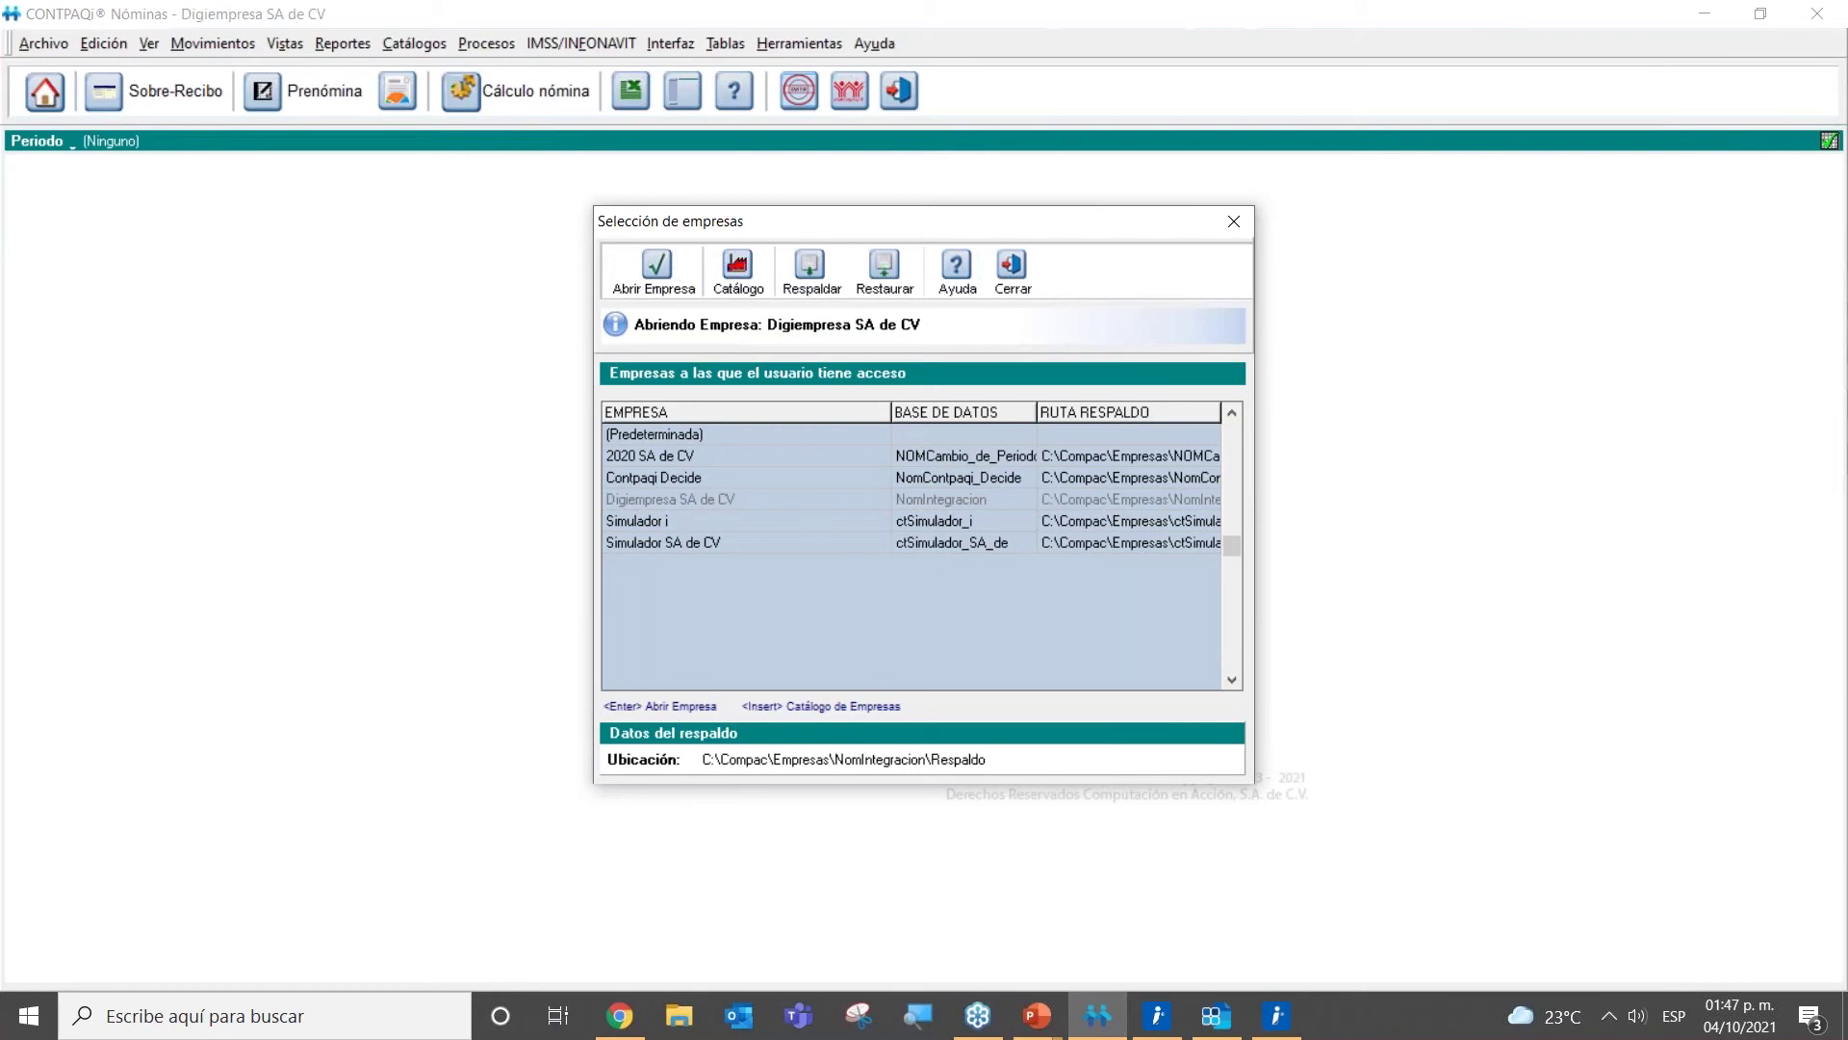
pyautogui.click(922, 650)
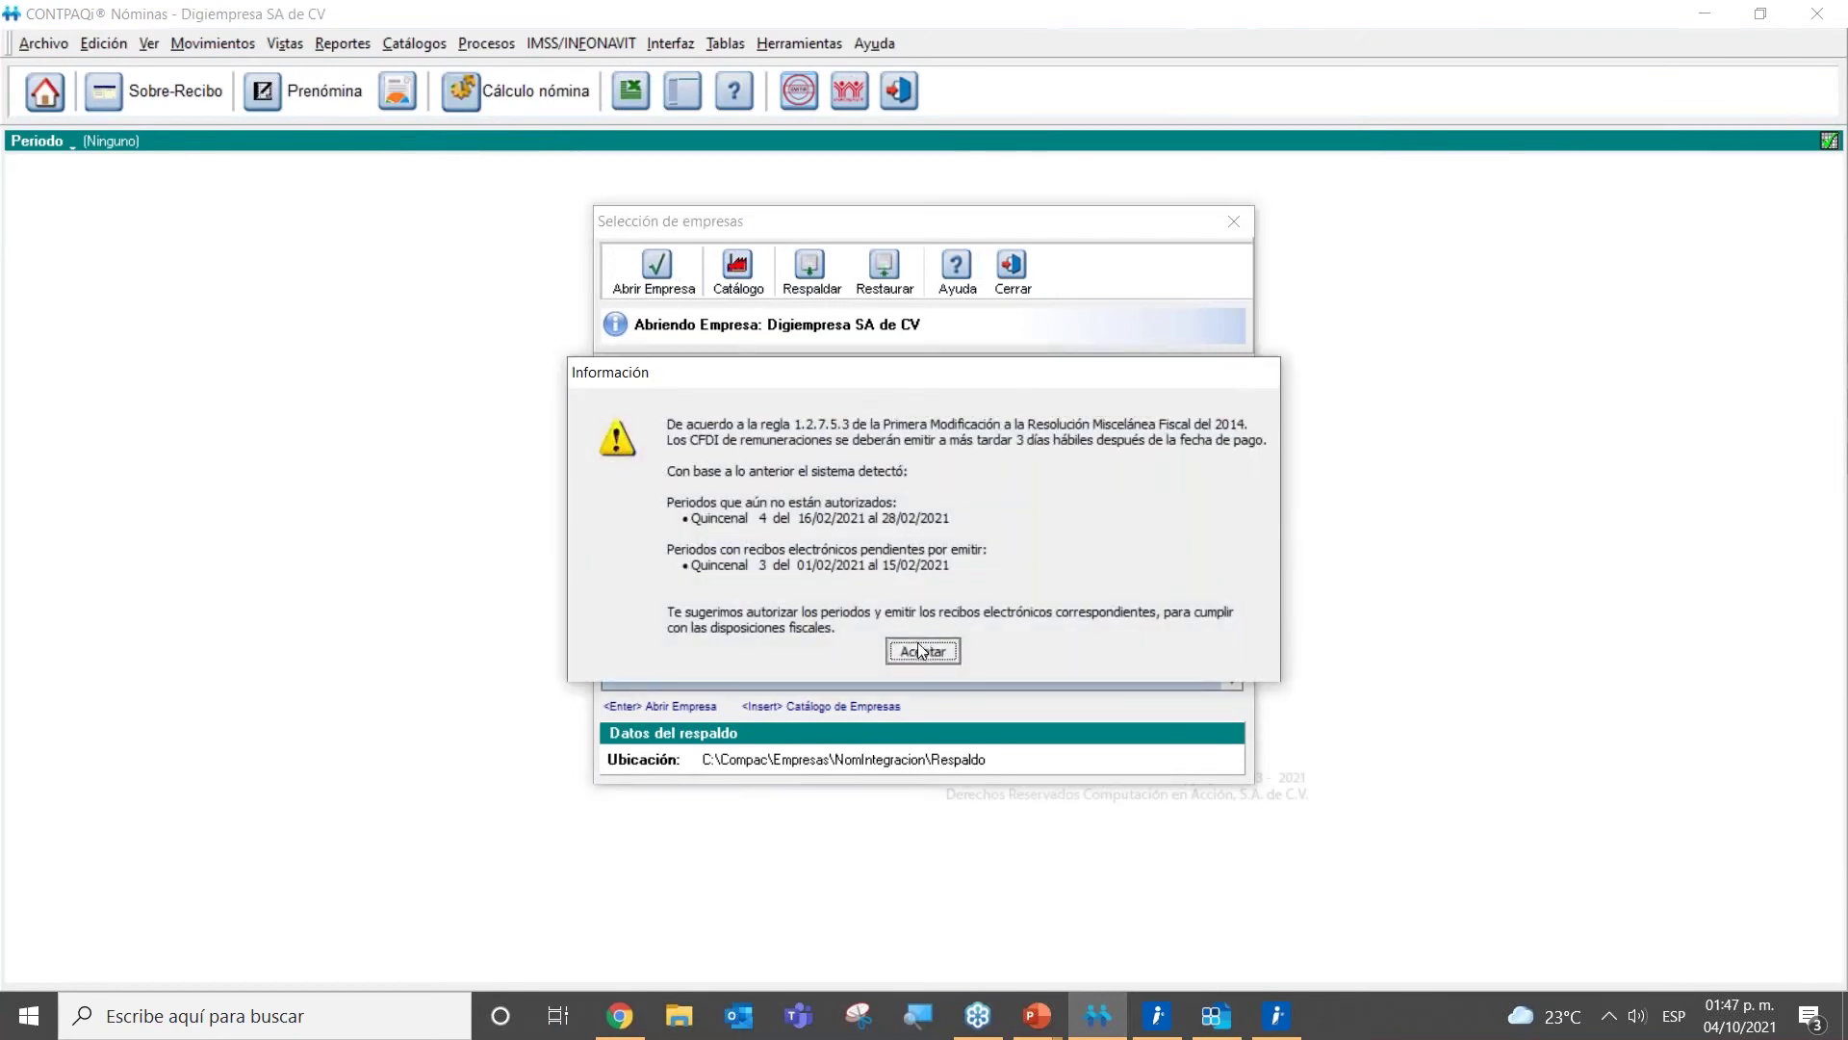
pyautogui.click(811, 421)
pyautogui.click(941, 628)
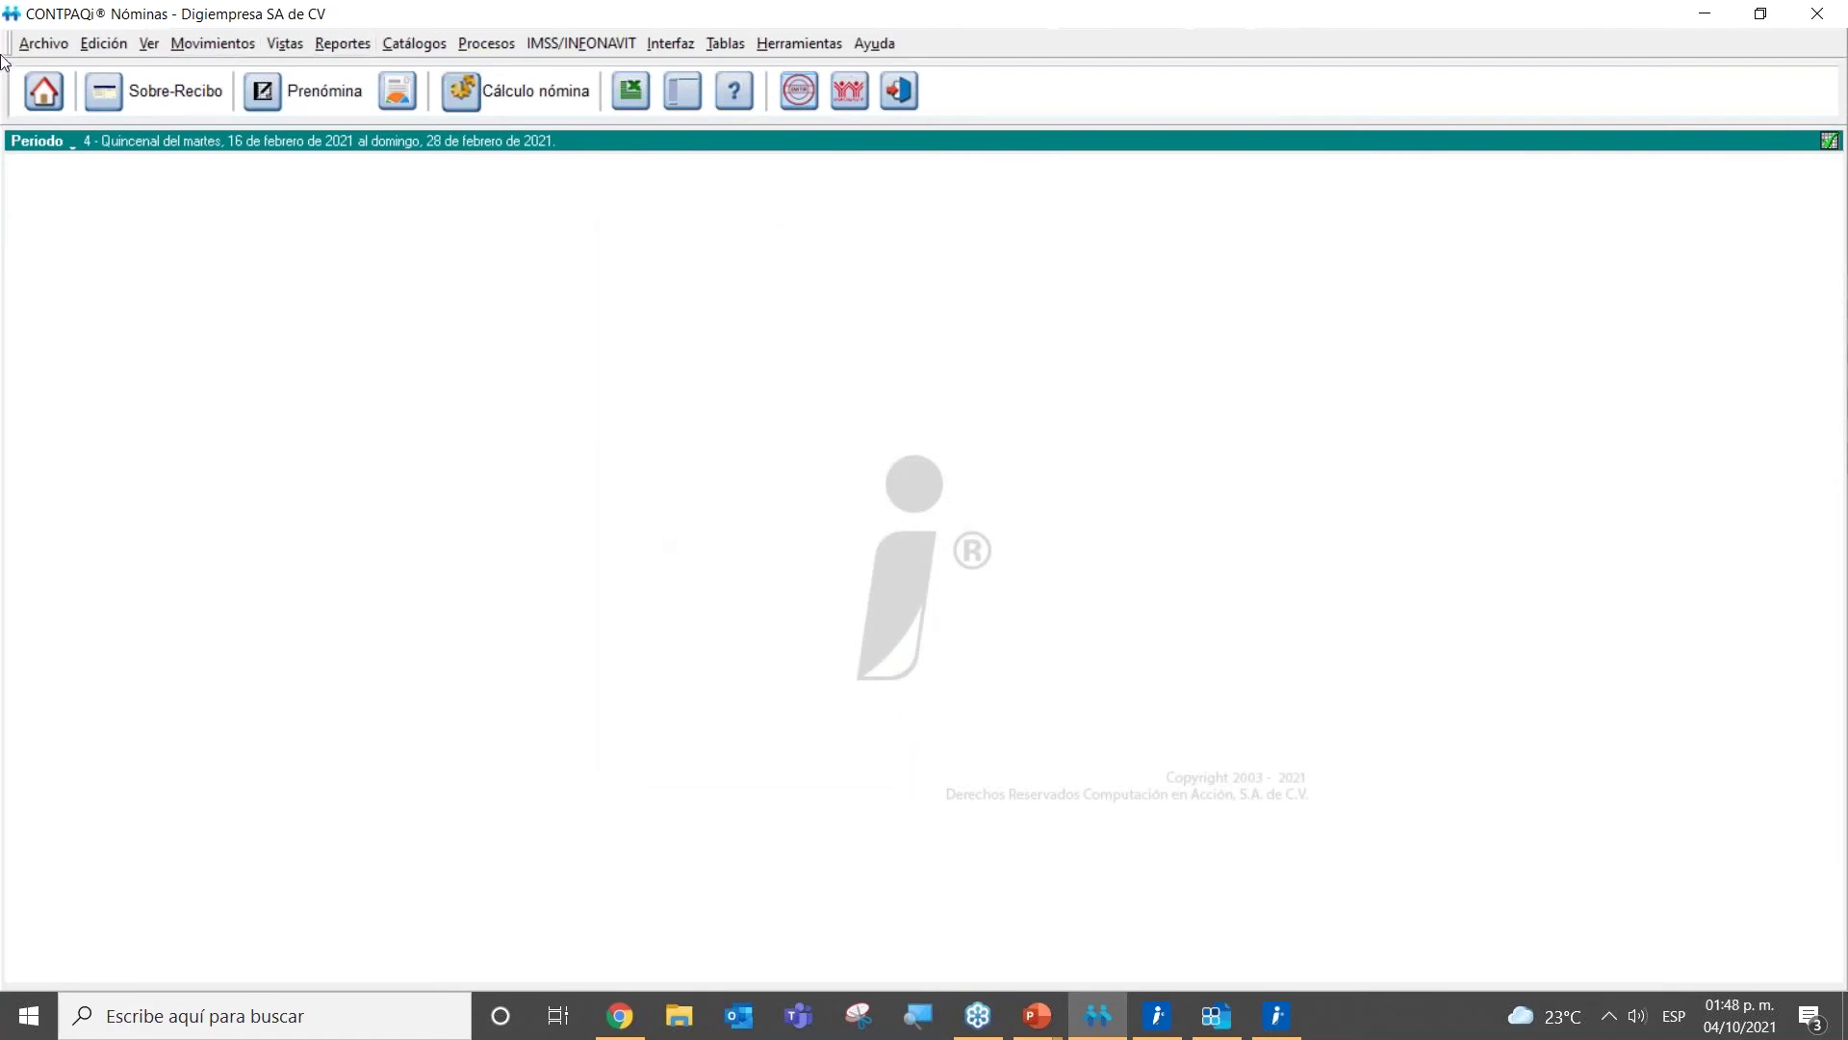
# Step: Review the accounting settings of Digiempresa SA de CV in the Nóminas company catalogue, including its subaccount structures, and close the catalogue
pyautogui.click(43, 43)
pyautogui.moveTo(186, 68)
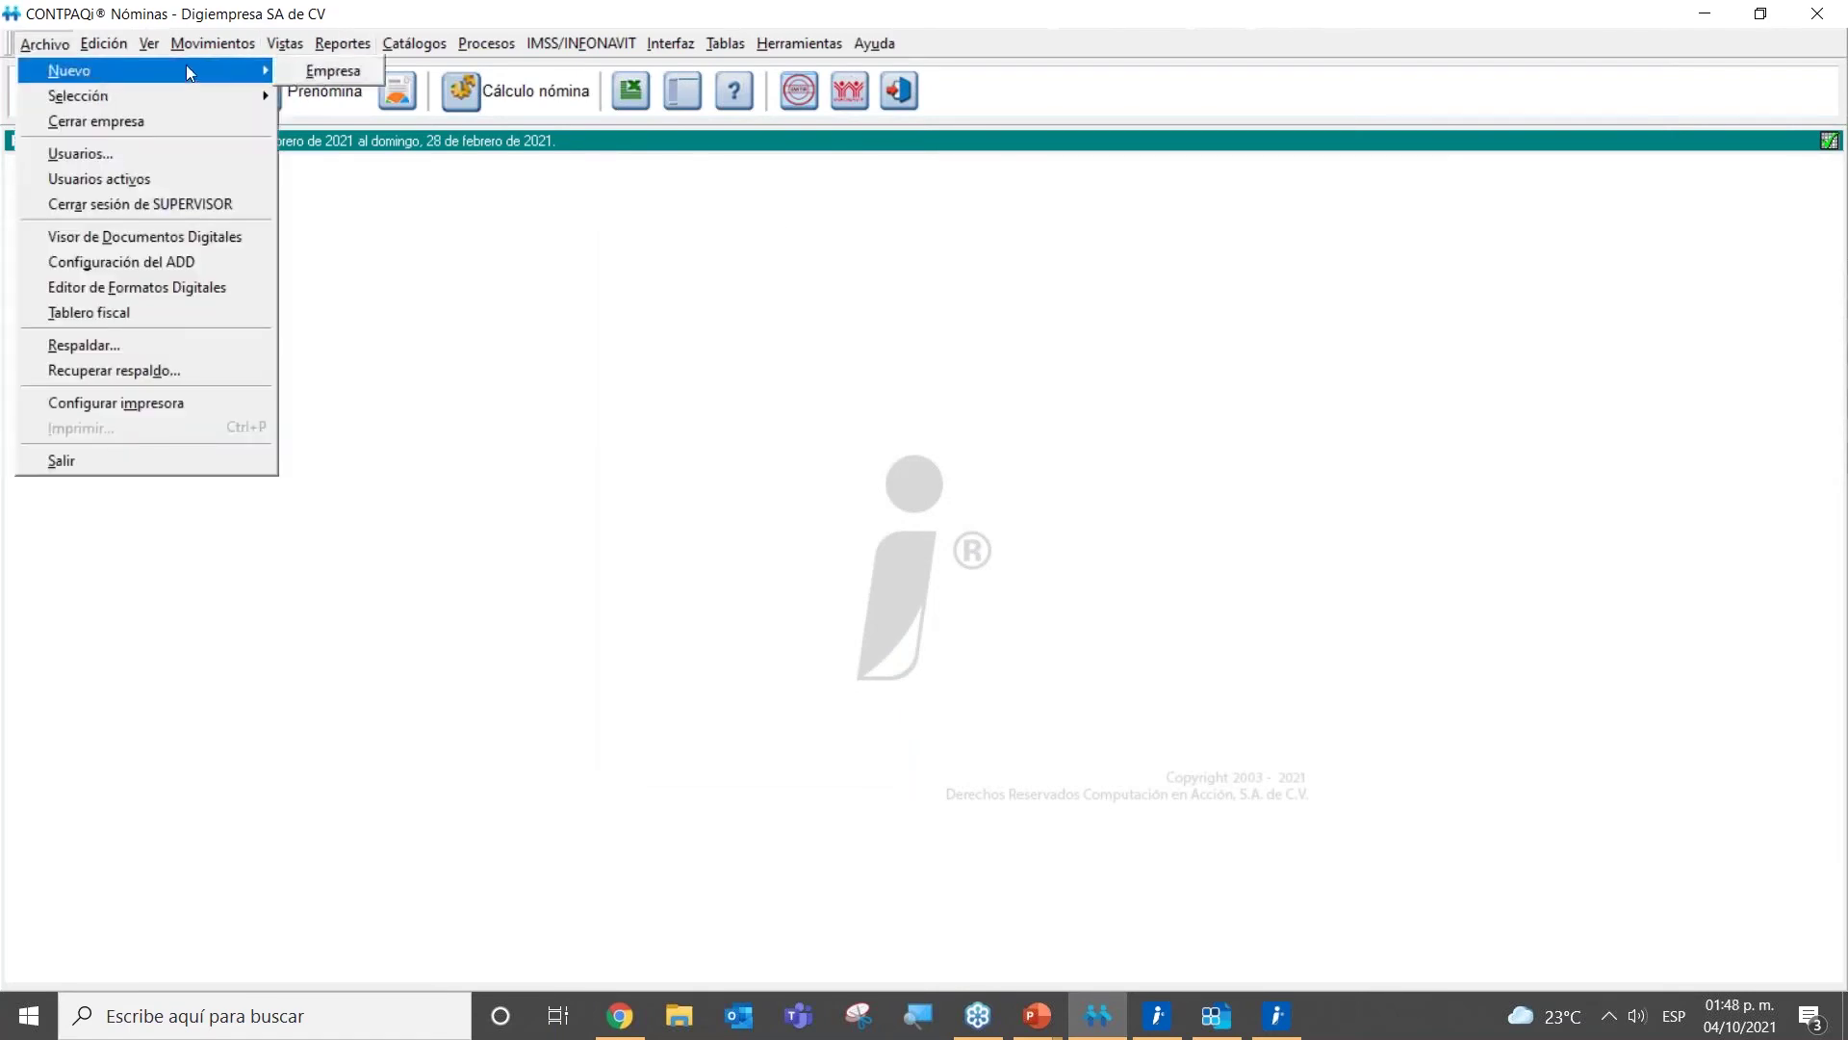
pyautogui.click(316, 74)
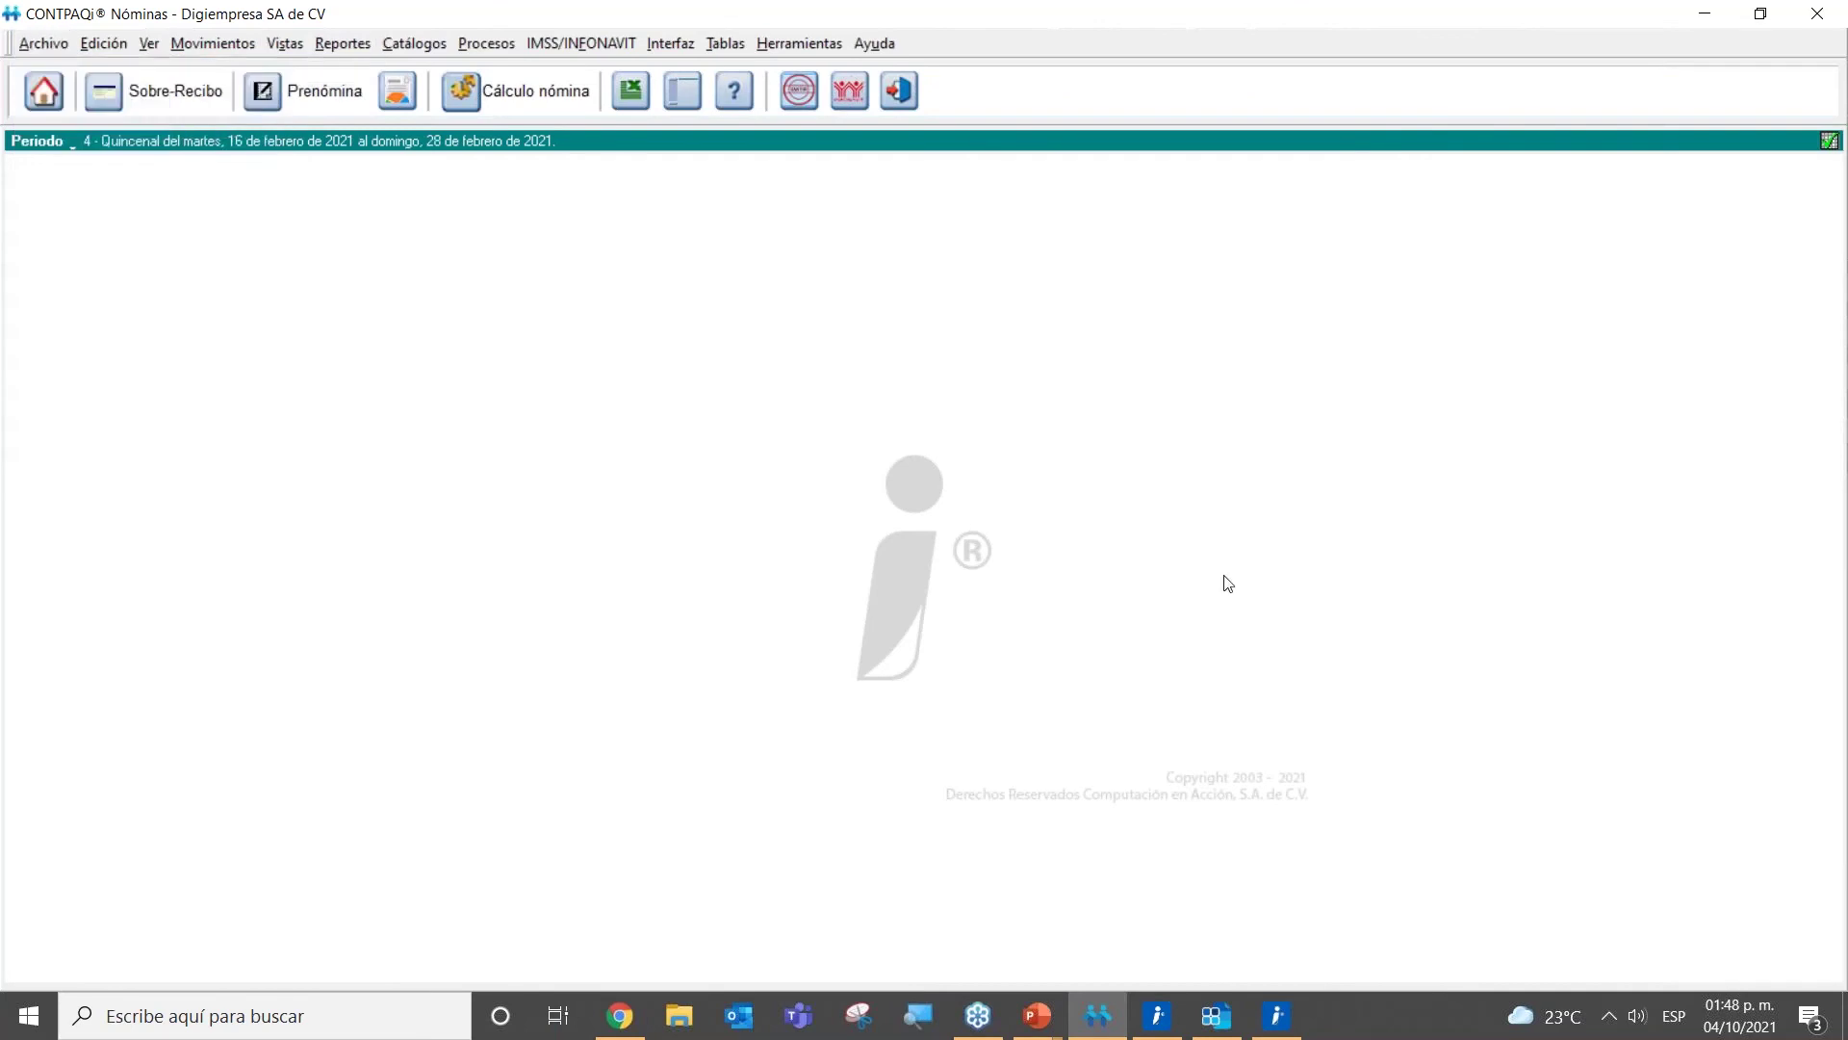
pyautogui.click(1023, 337)
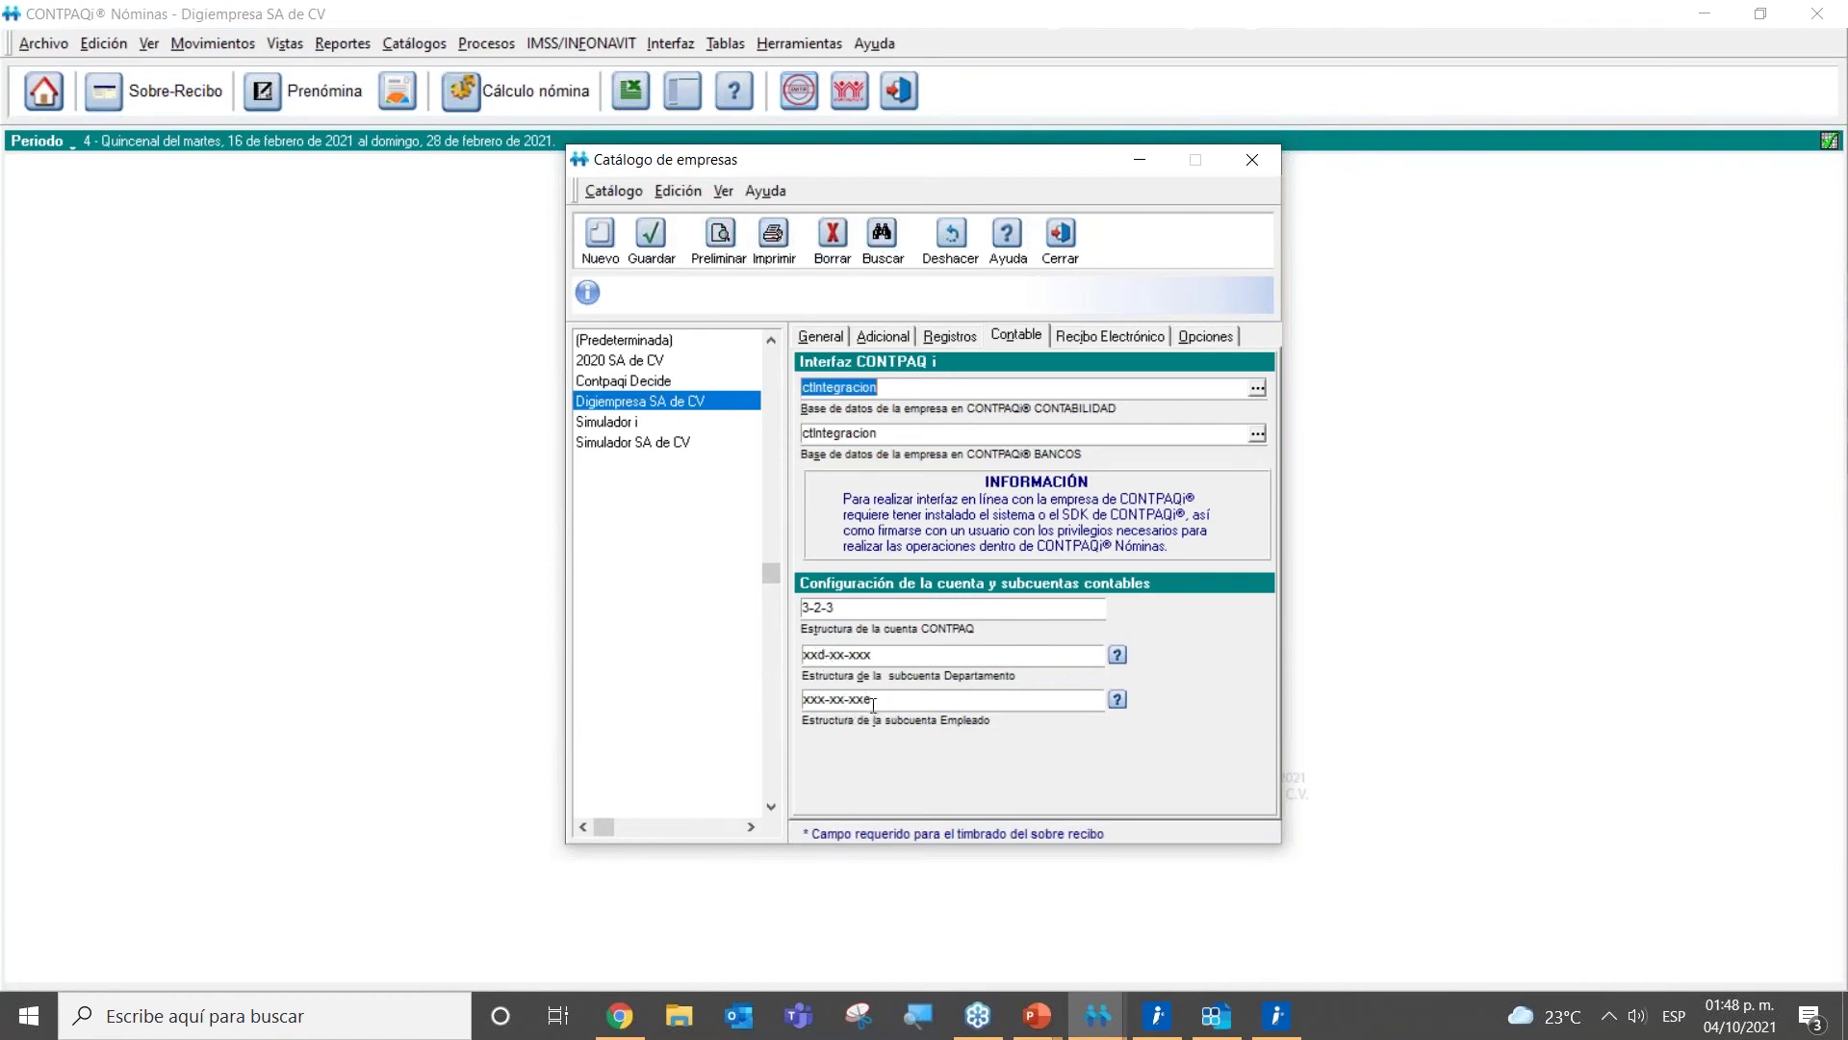
pyautogui.click(1056, 236)
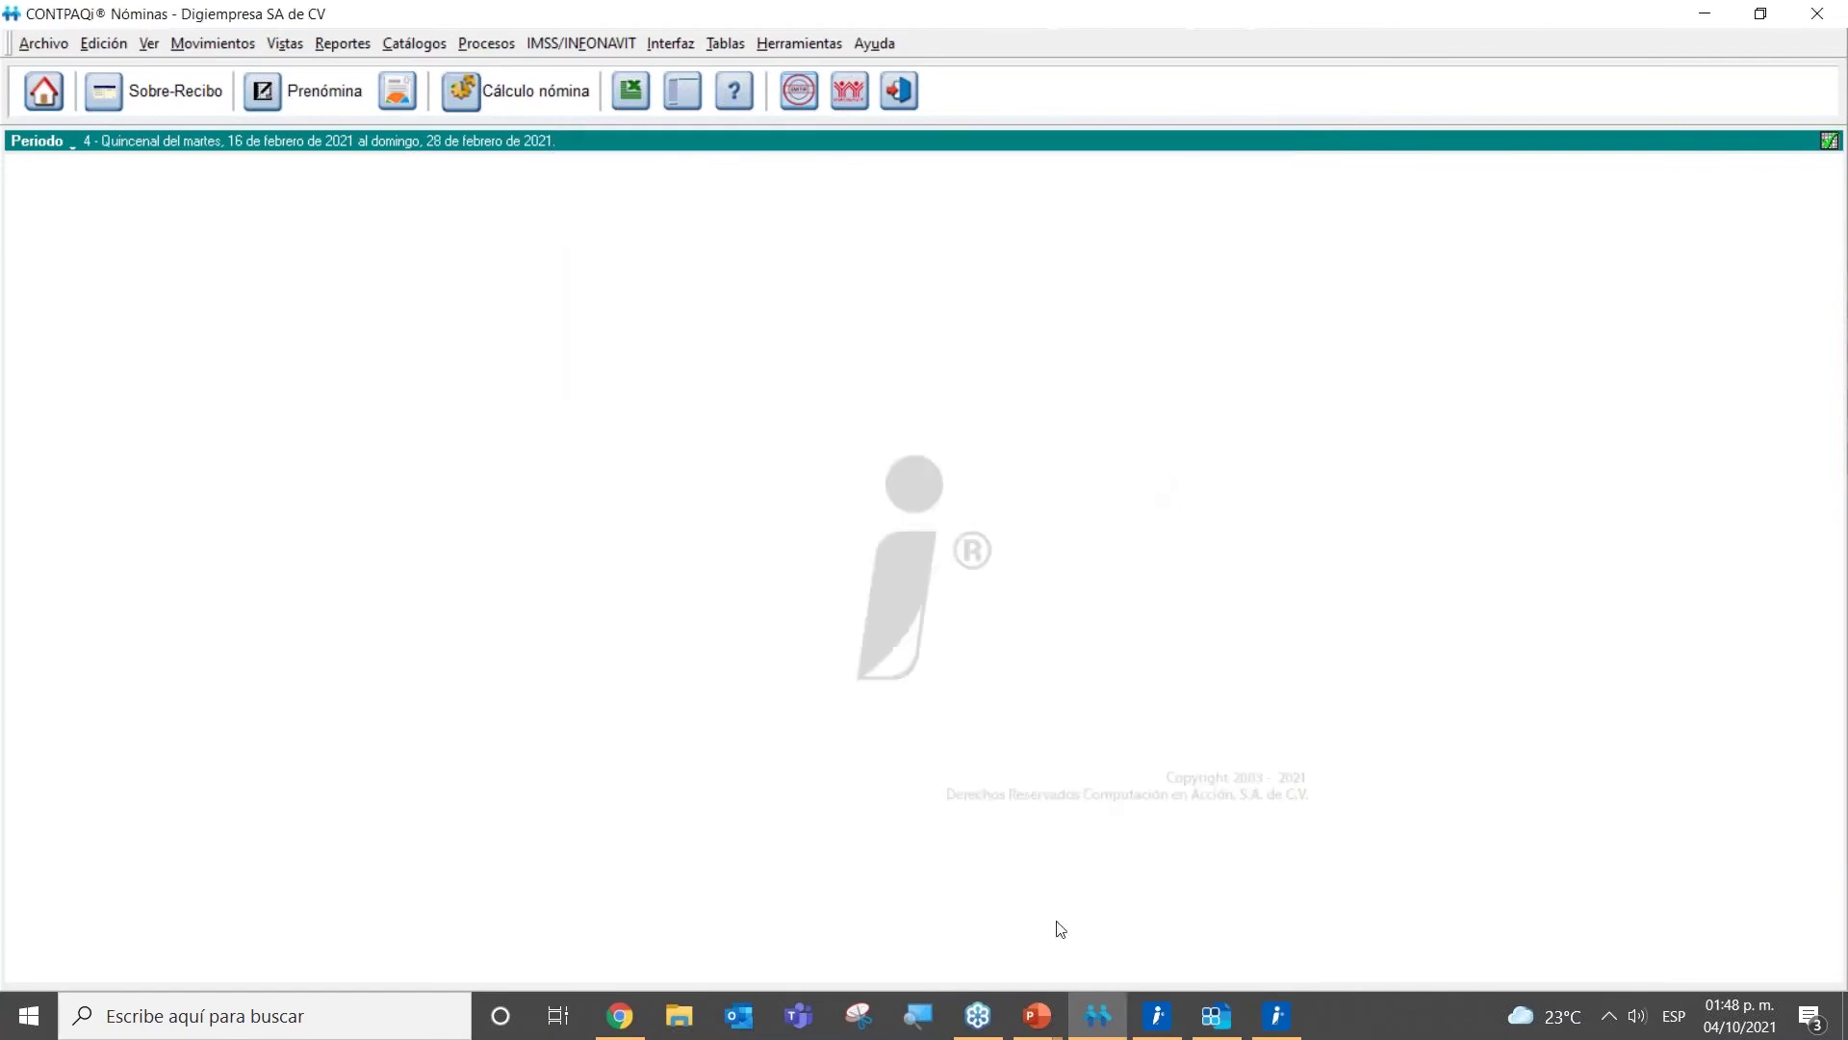
# Step: Switch to CONTPAQi Contabilidad, open the company Digiempresa SA de CV and close its Tablero fiscal
pyautogui.click(1216, 1019)
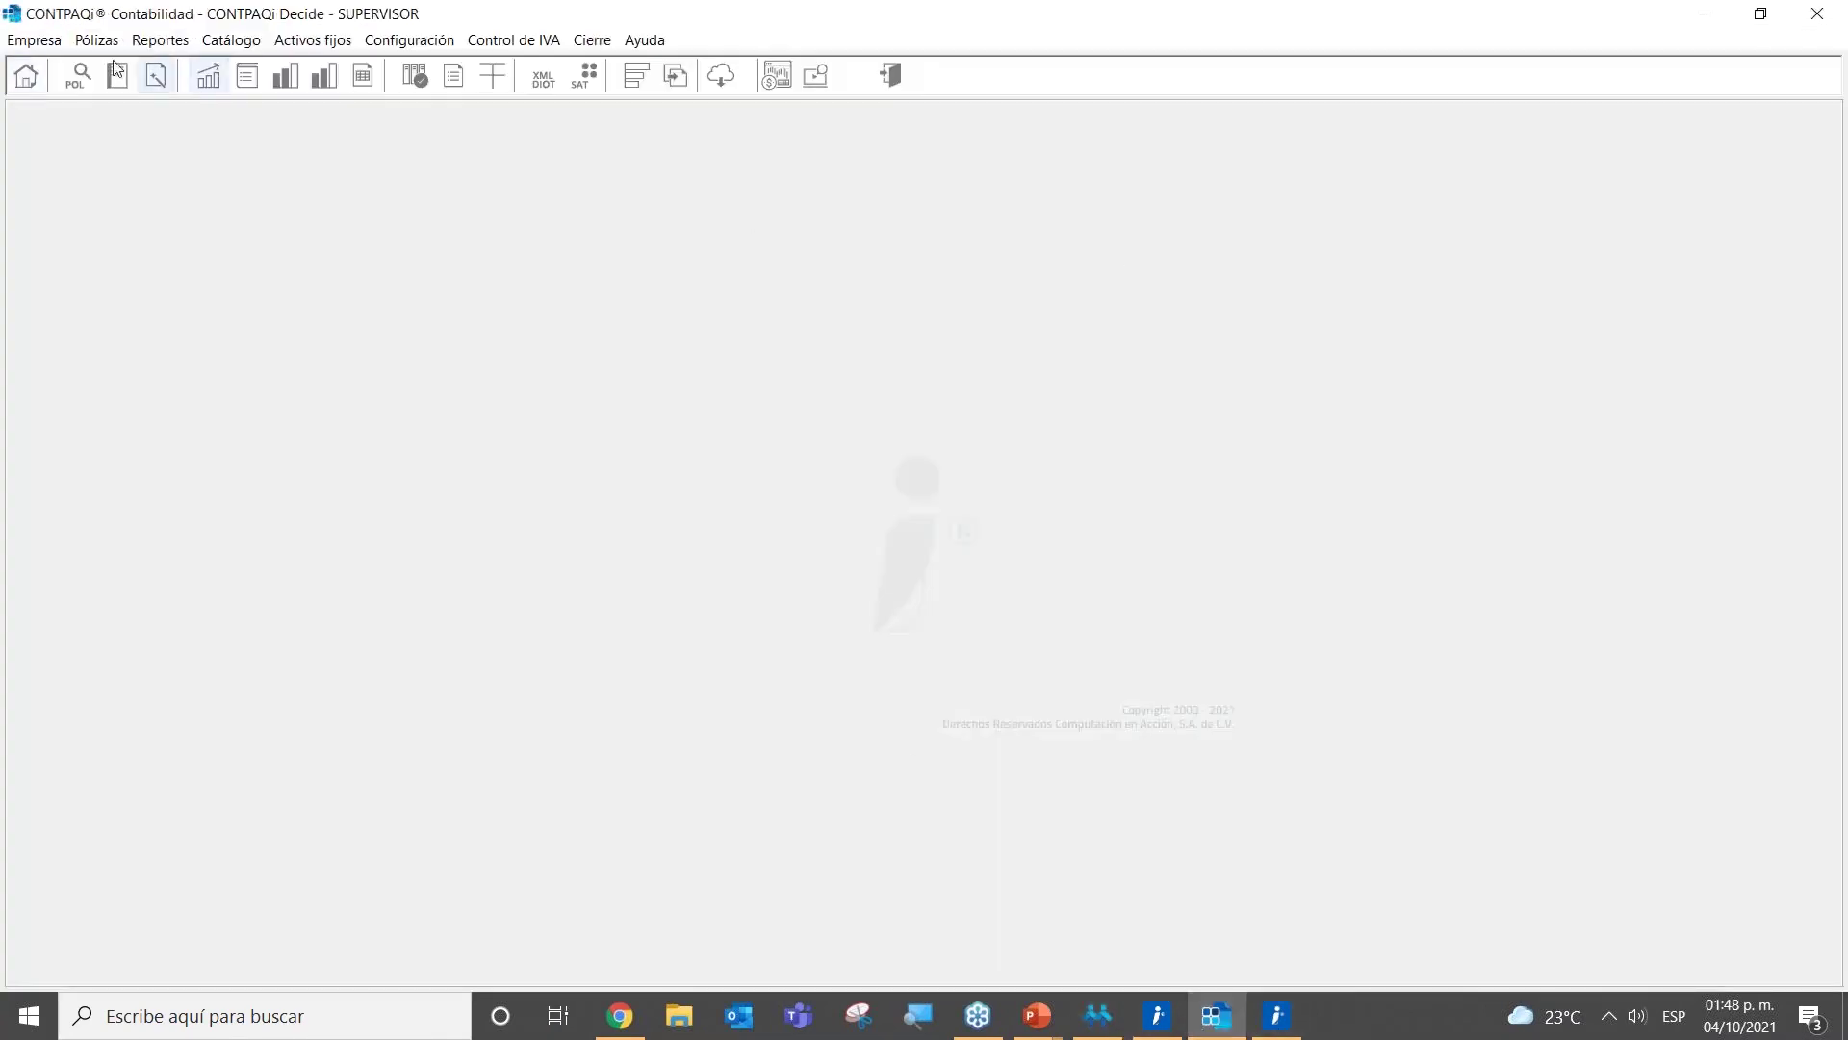
pyautogui.click(26, 77)
pyautogui.doubleClick(731, 499)
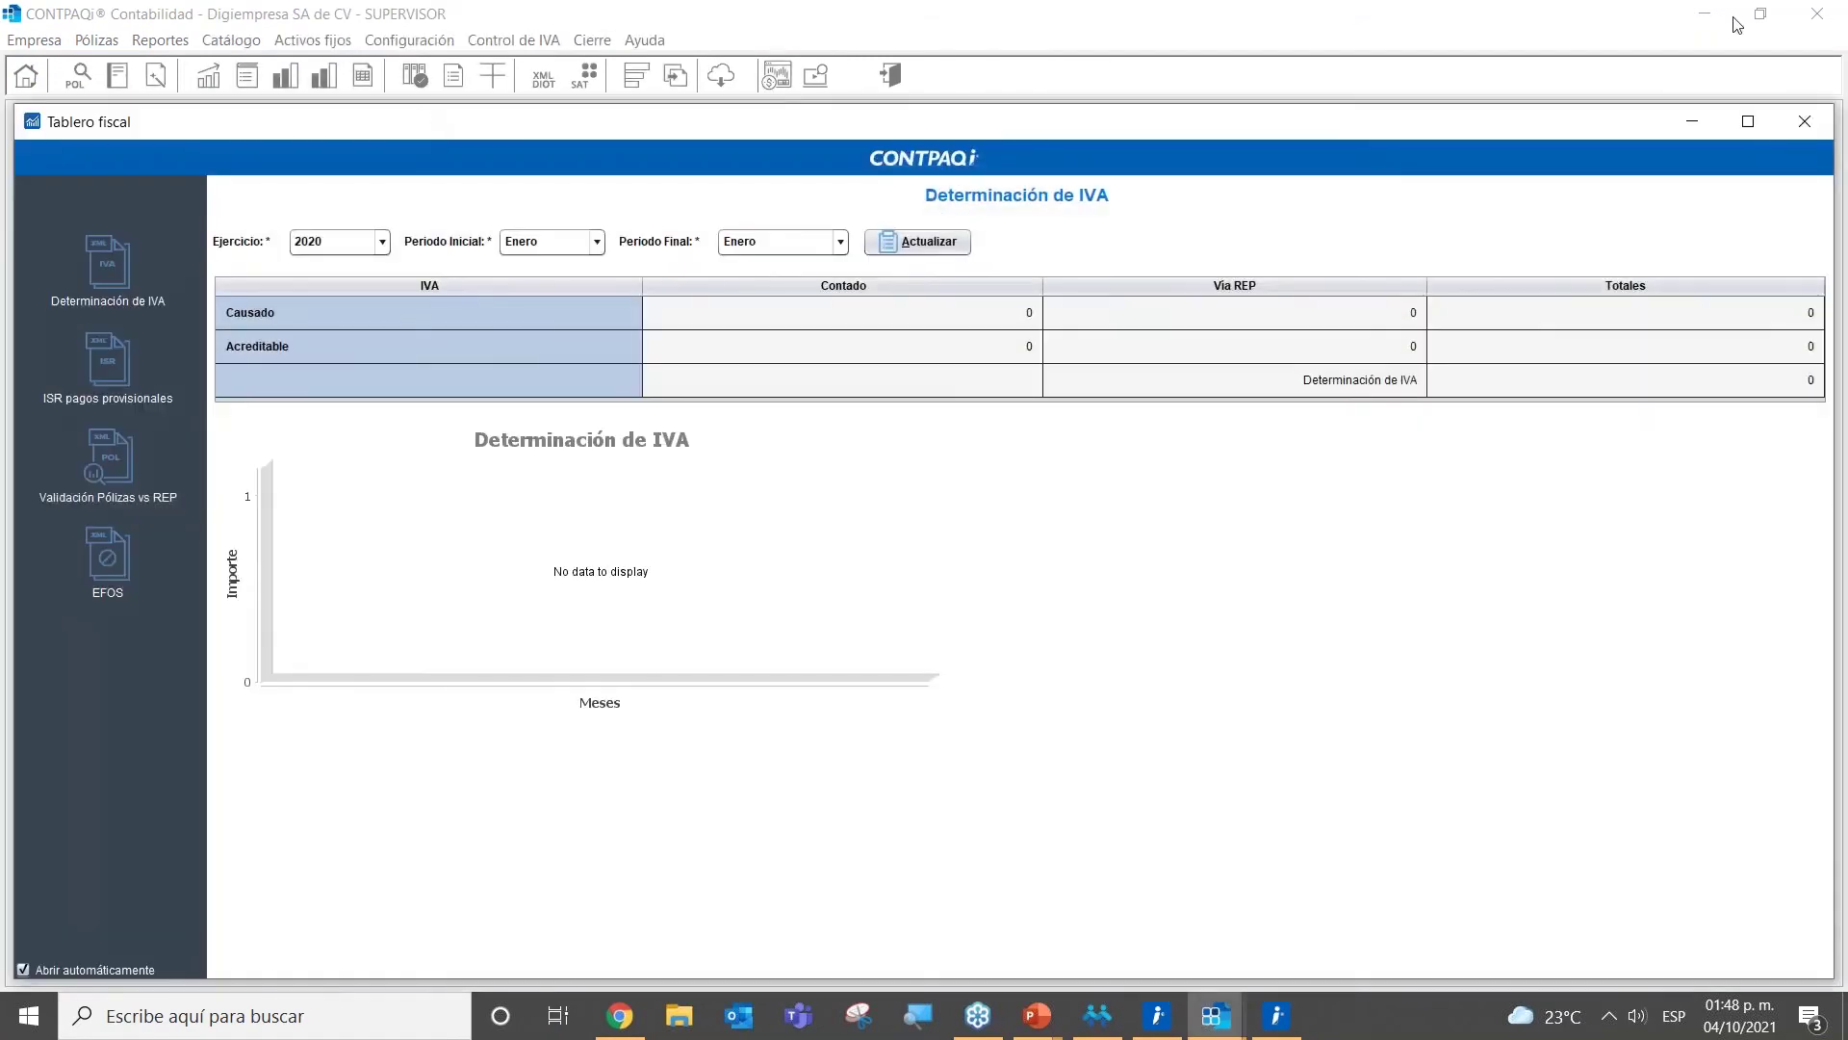
pyautogui.click(1803, 135)
# Step: Display the chart of accounts expanded through 600 Gastos and 601 Gastos generales to the subaccounts of 601-01-000 Sueldos y salarios
pyautogui.click(409, 77)
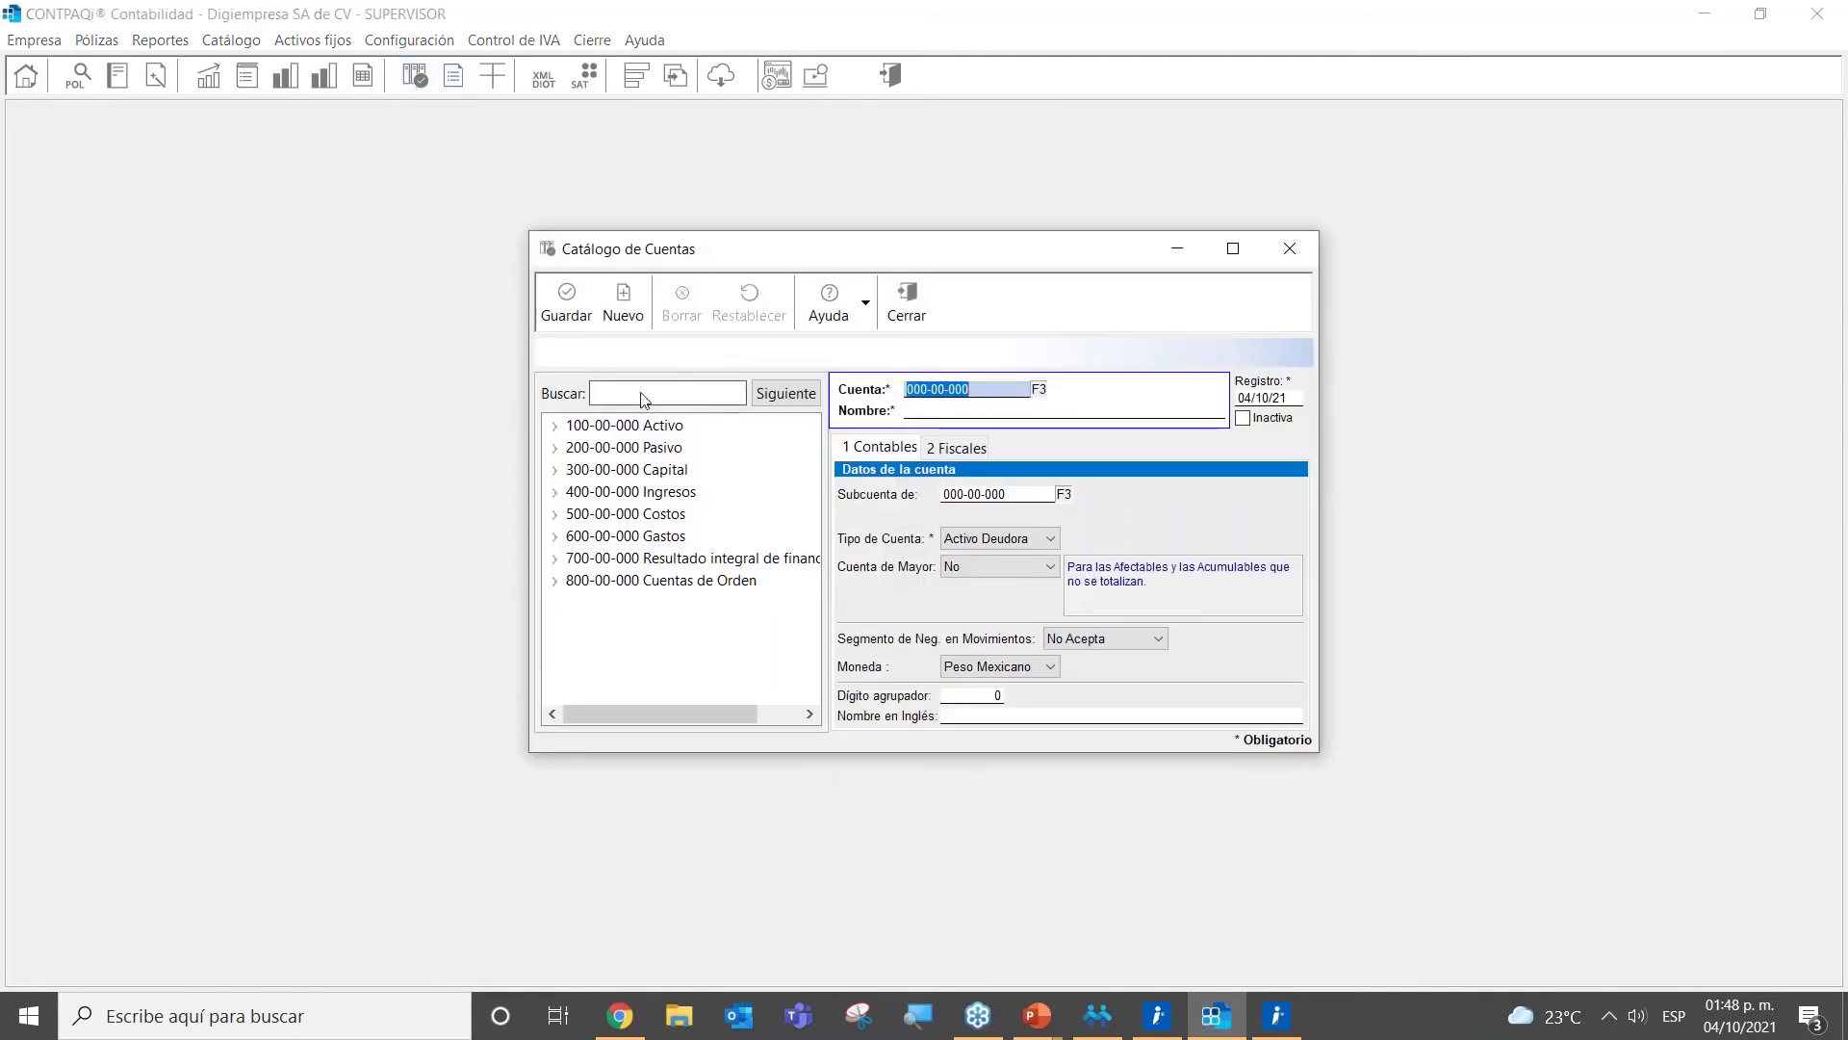
pyautogui.click(555, 535)
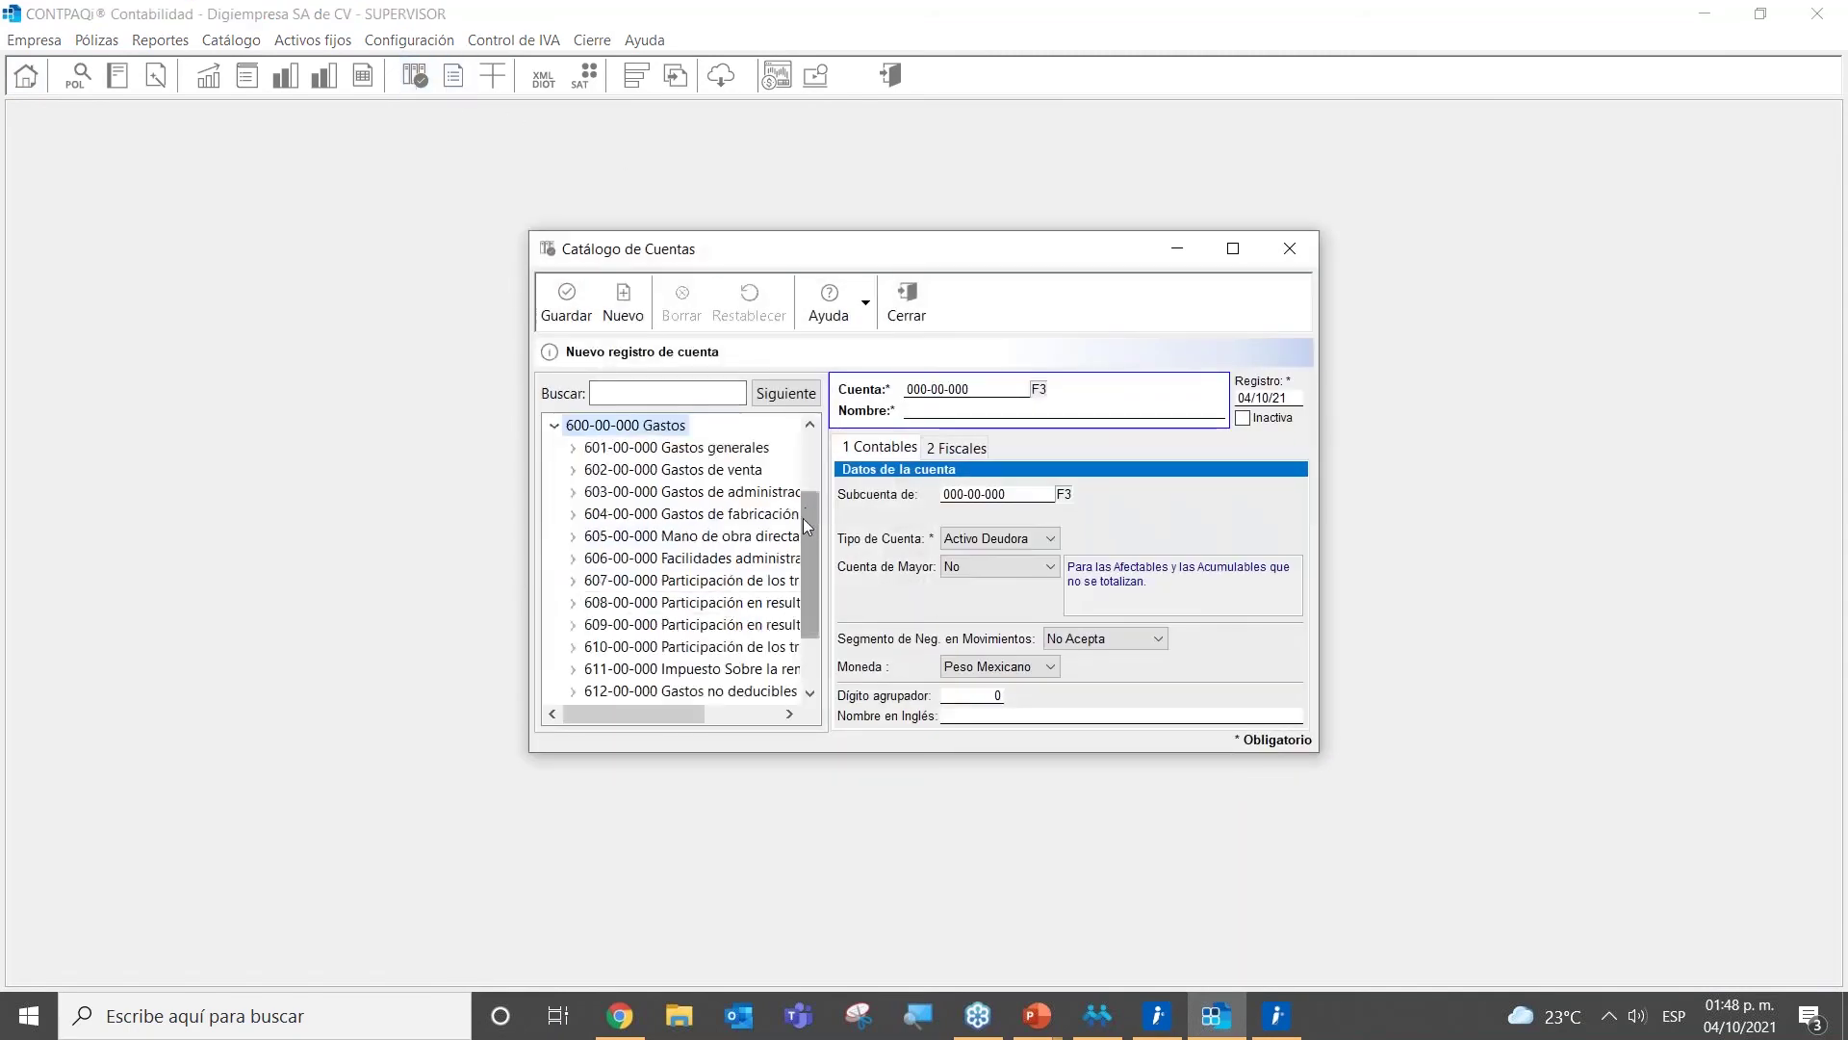
pyautogui.click(573, 447)
pyautogui.click(591, 447)
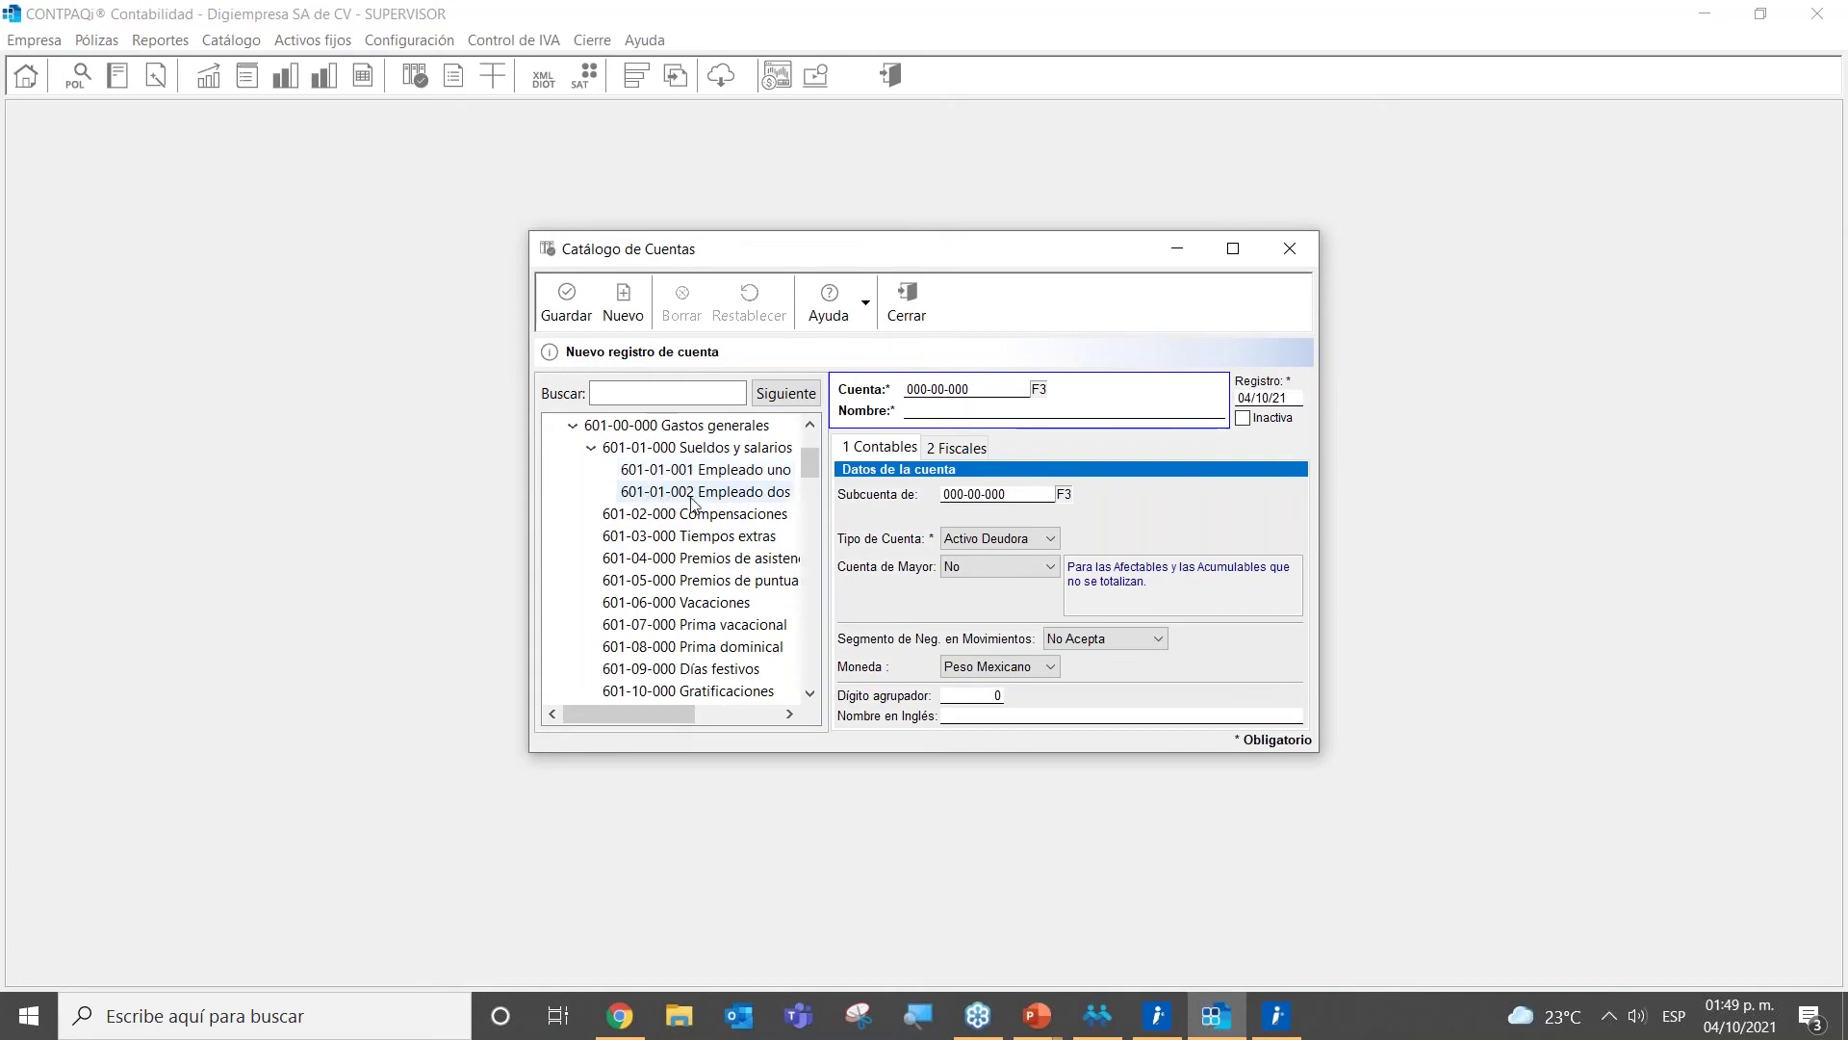
# Step: Return to CONTPAQi Nóminas and redisplay the accounting settings of Digiempresa SA de CV in the company catalogue
pyautogui.click(1095, 1032)
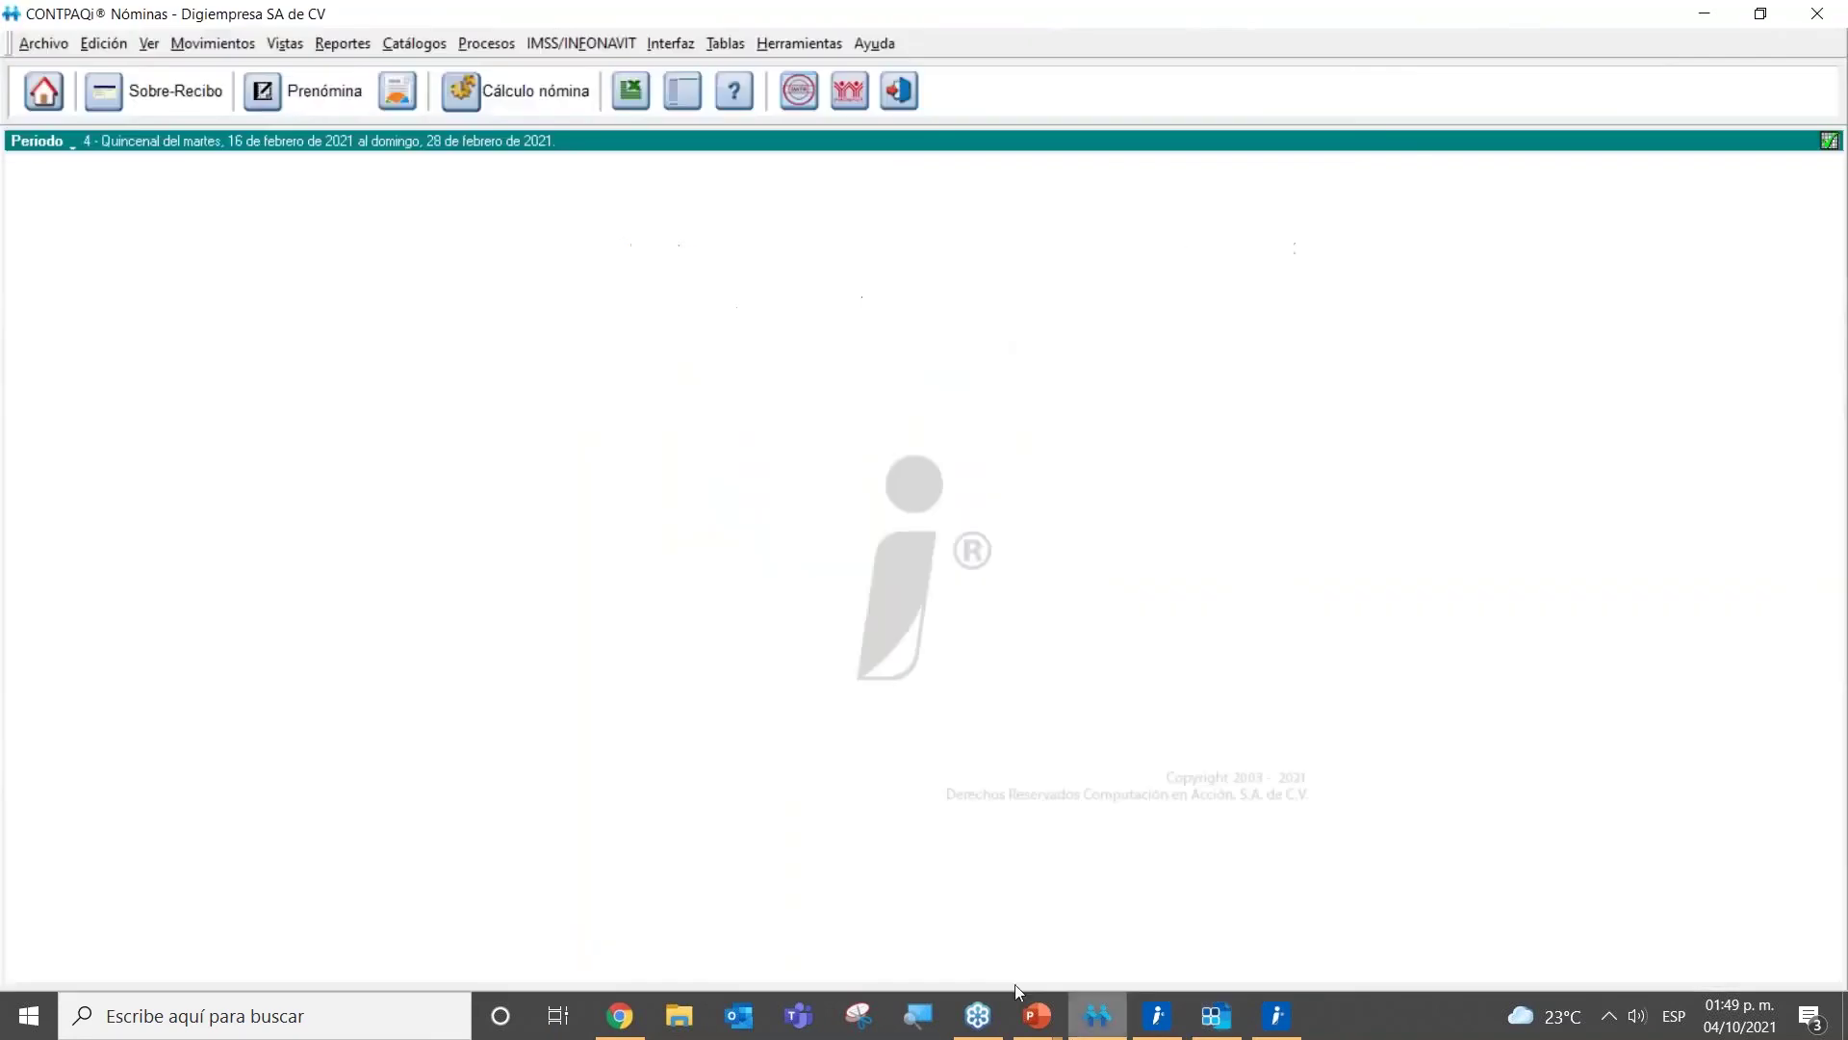
pyautogui.click(44, 44)
pyautogui.moveTo(169, 66)
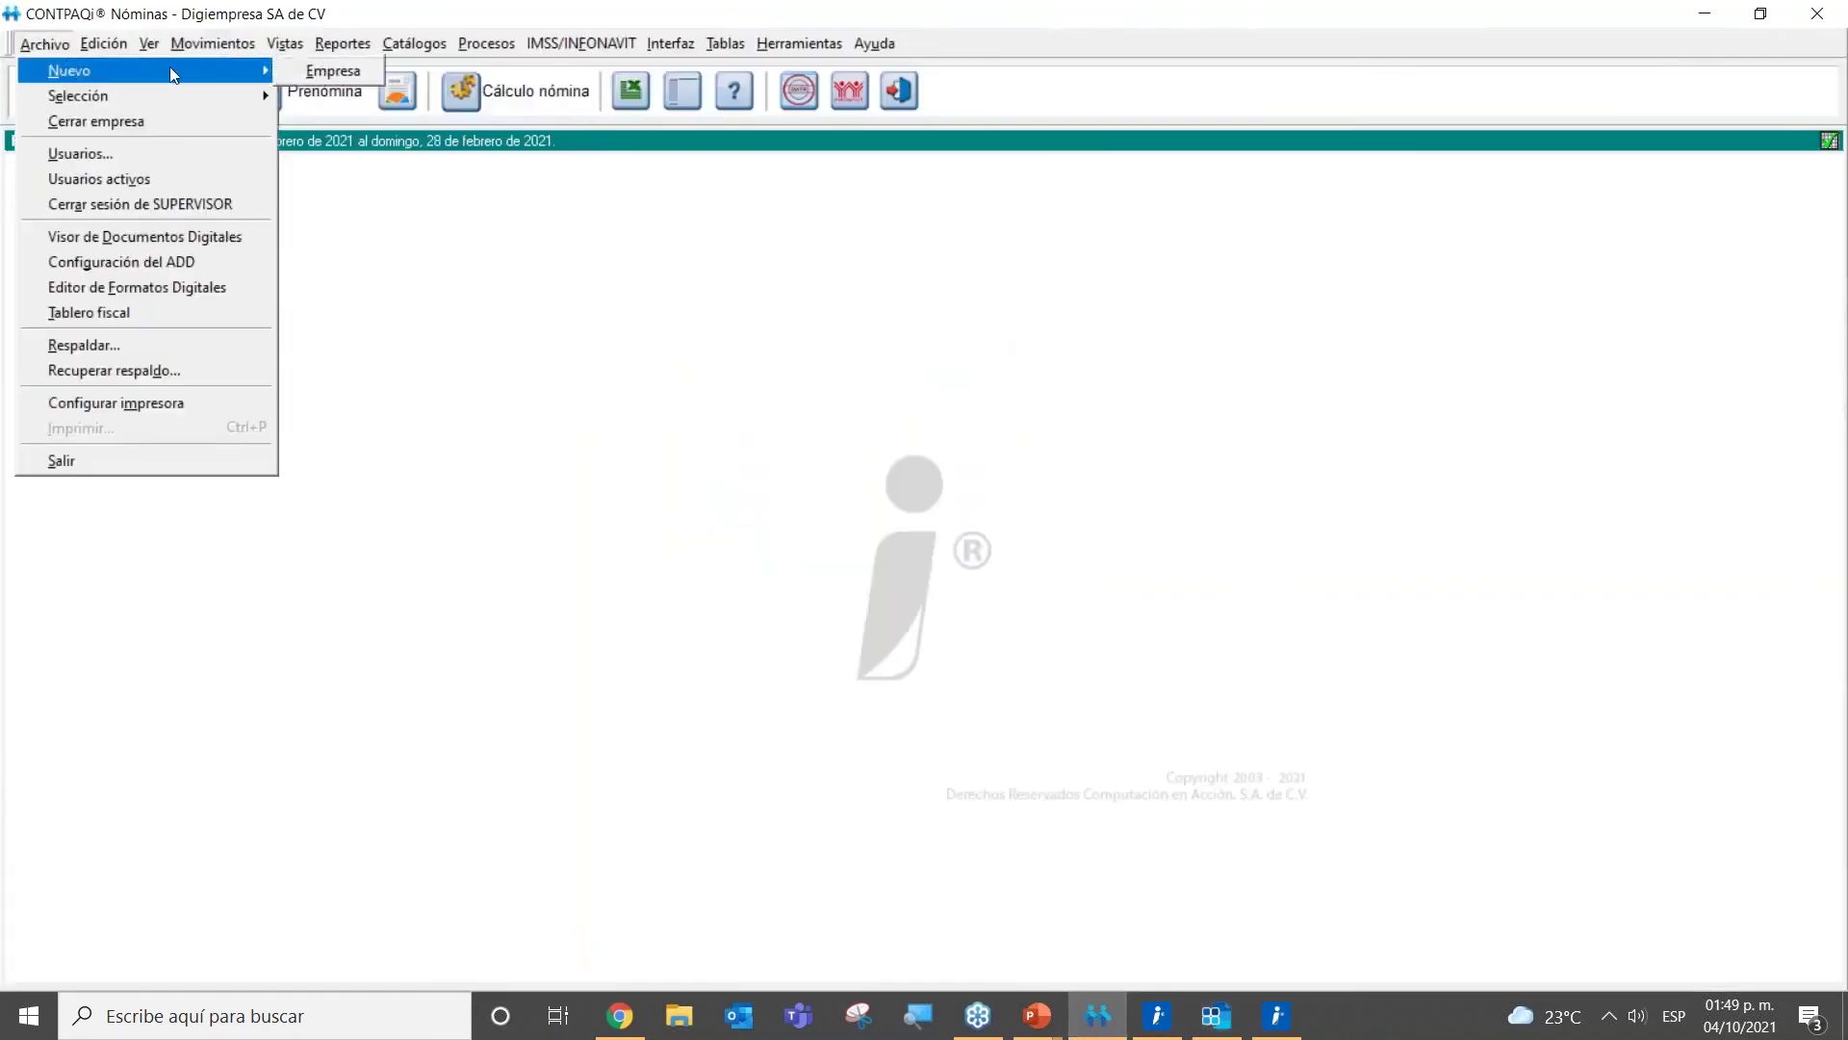
pyautogui.click(318, 71)
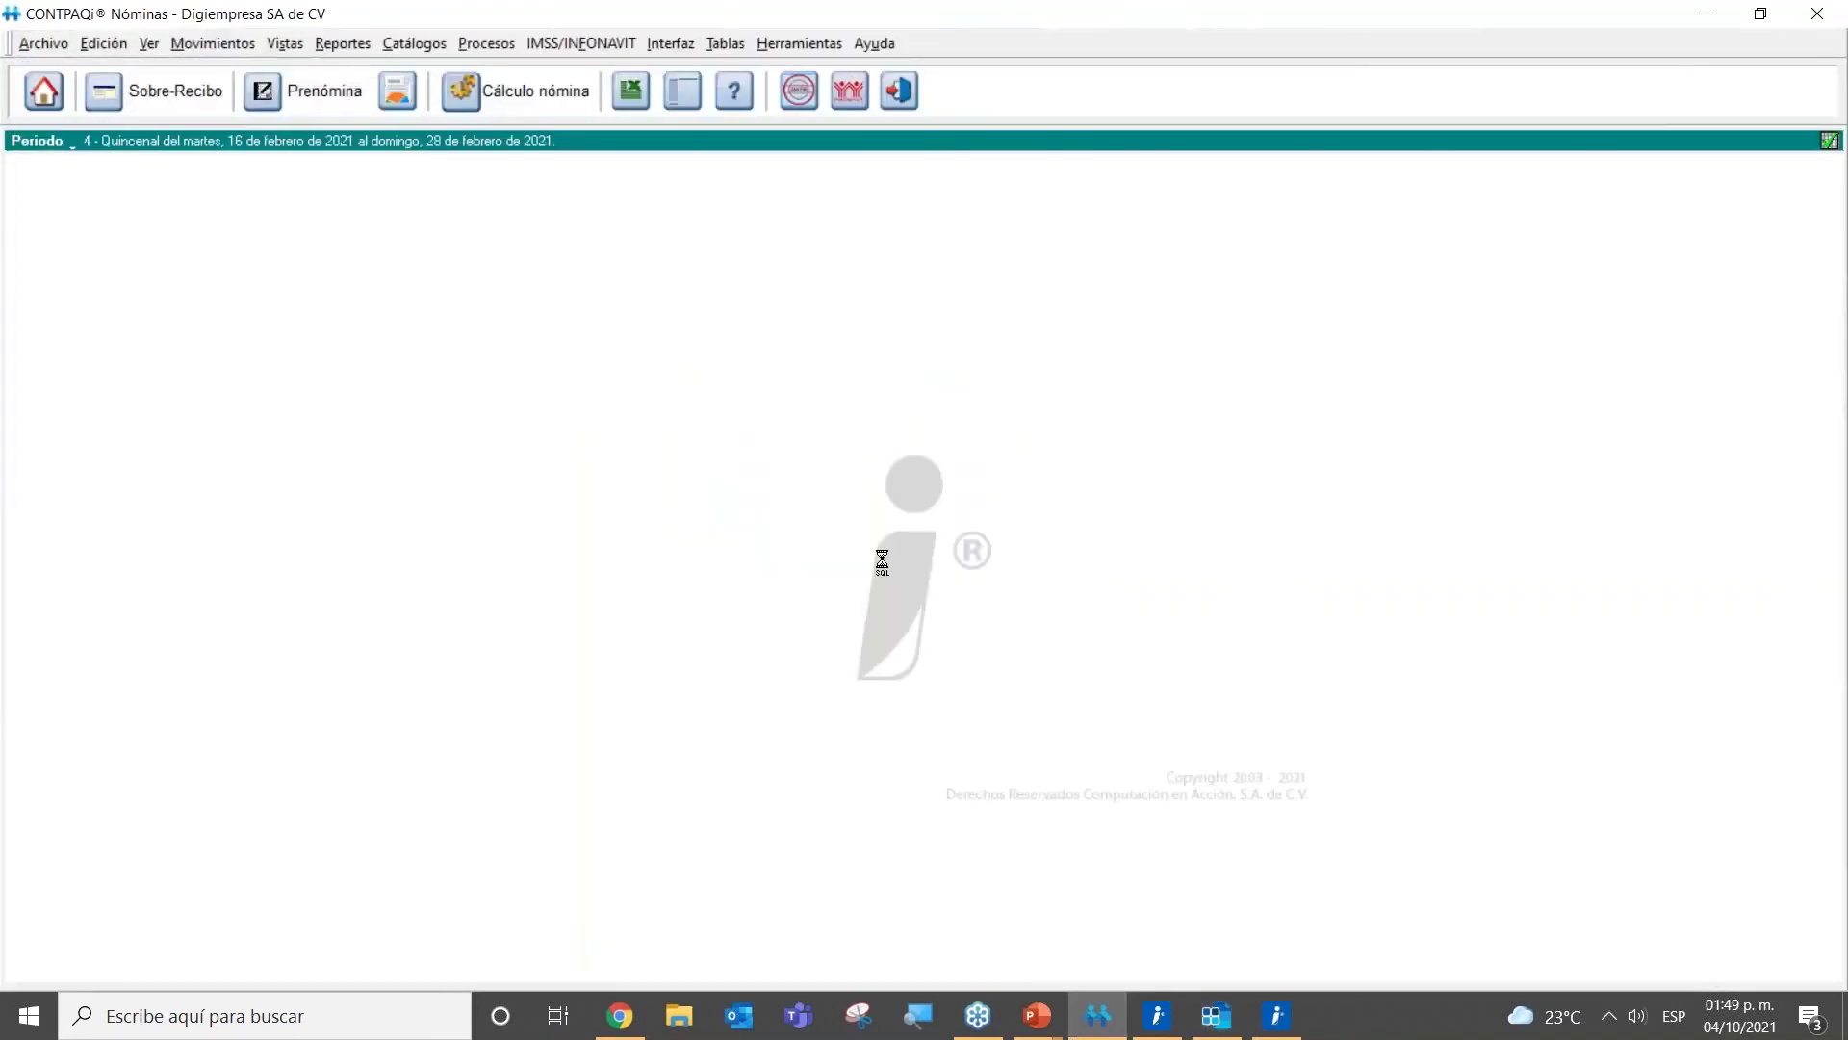
pyautogui.click(1020, 336)
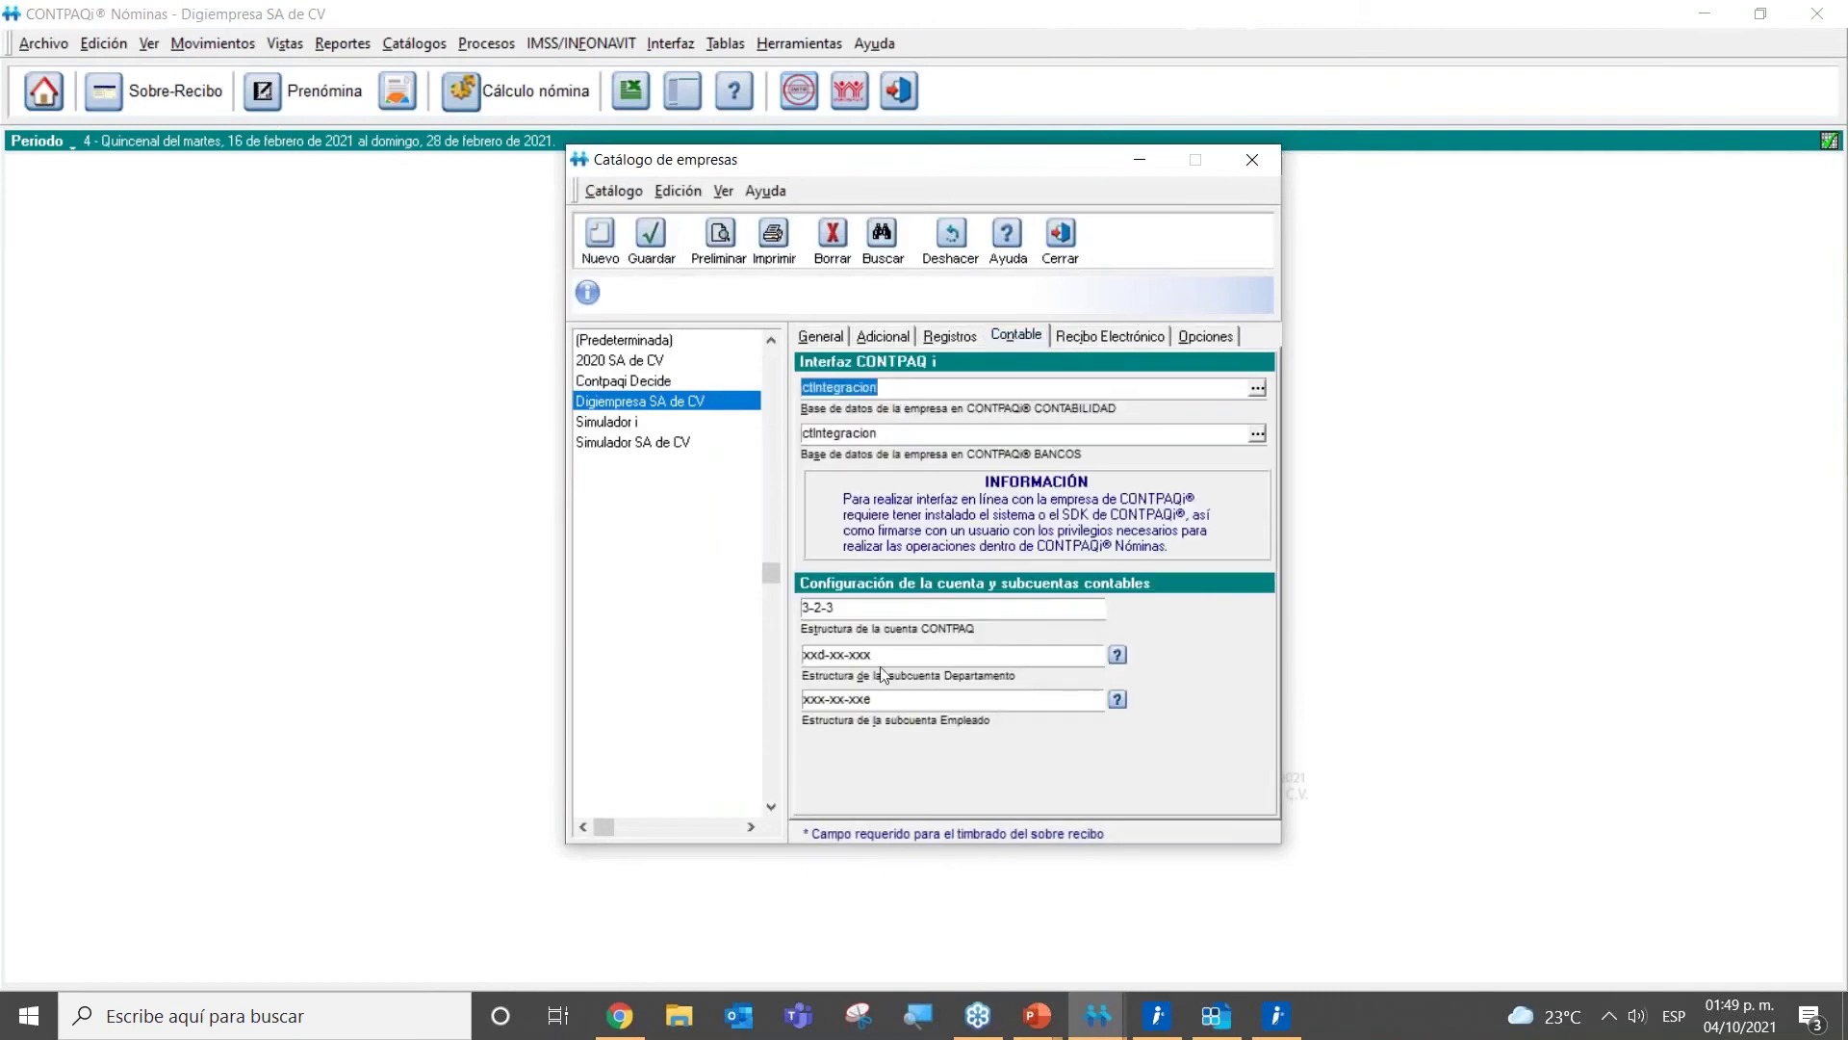
# Step: Compare the employee subaccount structure with the employee accounts in Contabilidad's chart of accounts, and close the Nóminas company catalogue
pyautogui.click(868, 699)
pyautogui.hotkey('shift', 'Left')
pyautogui.hotkey('shift', 'Right')
pyautogui.click(1215, 1016)
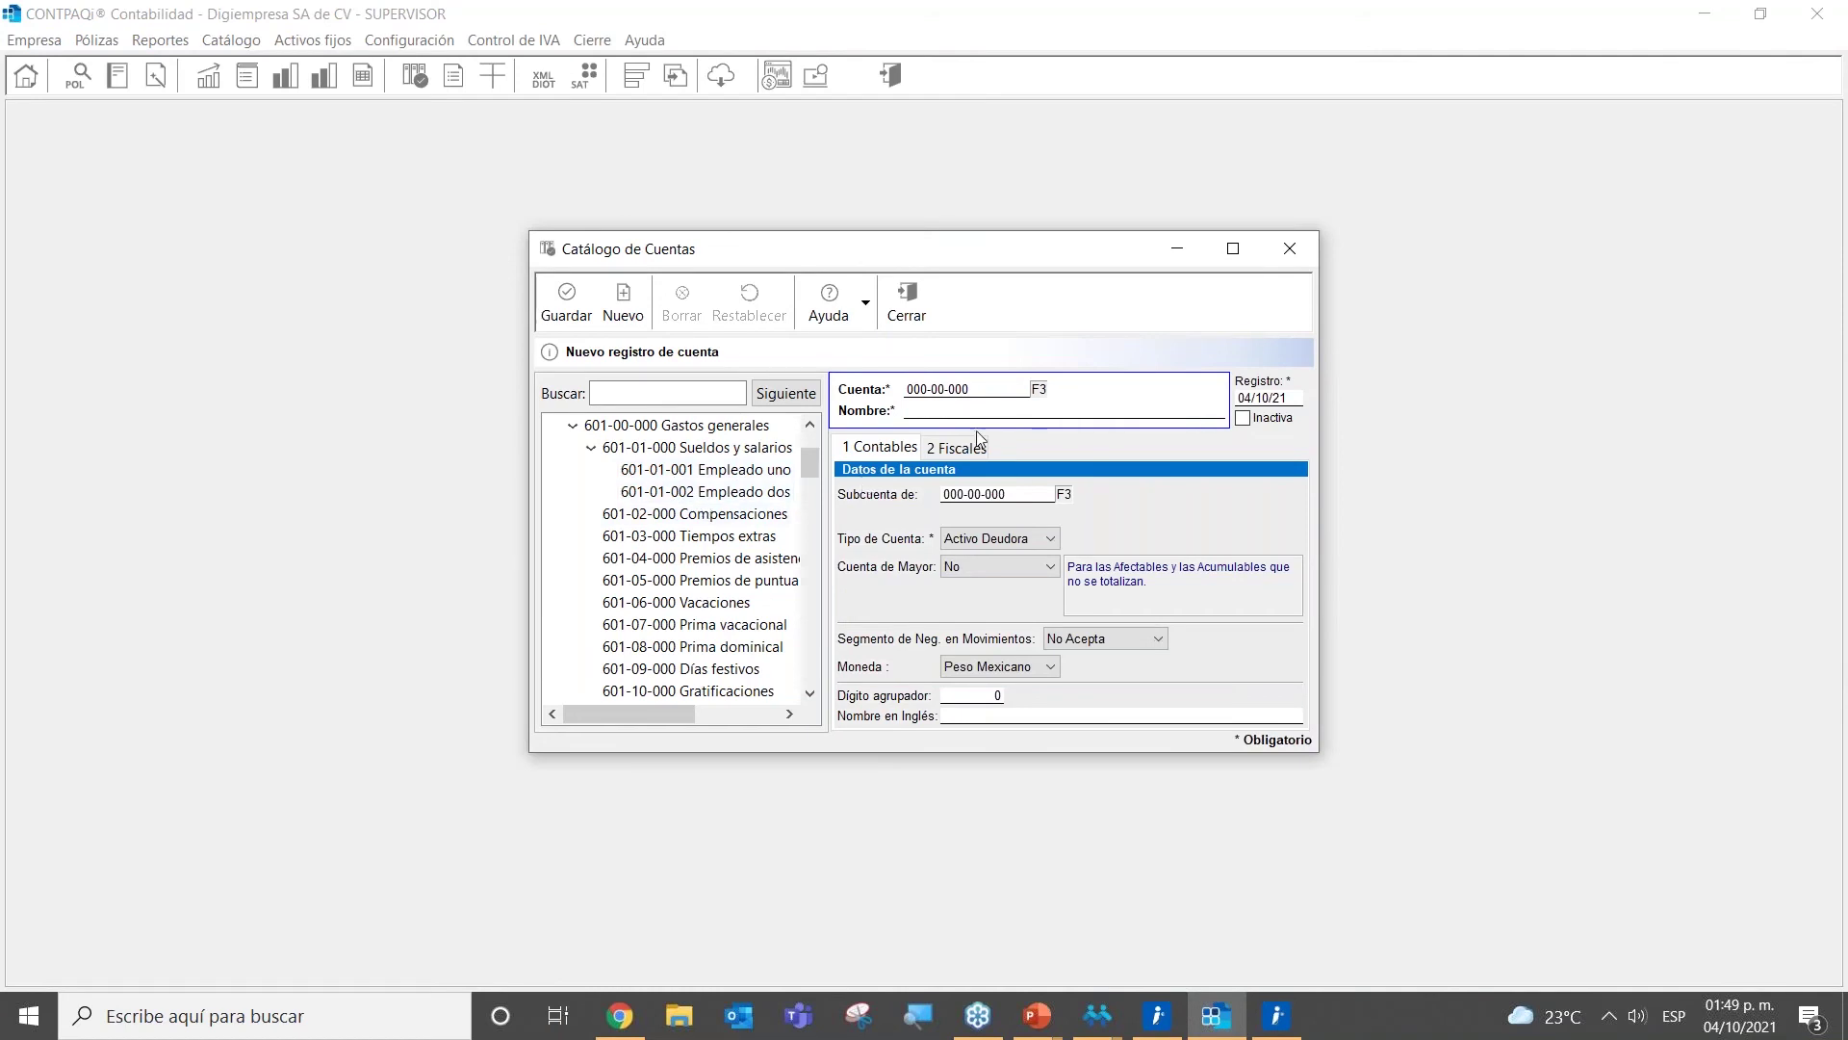
pyautogui.click(1192, 1017)
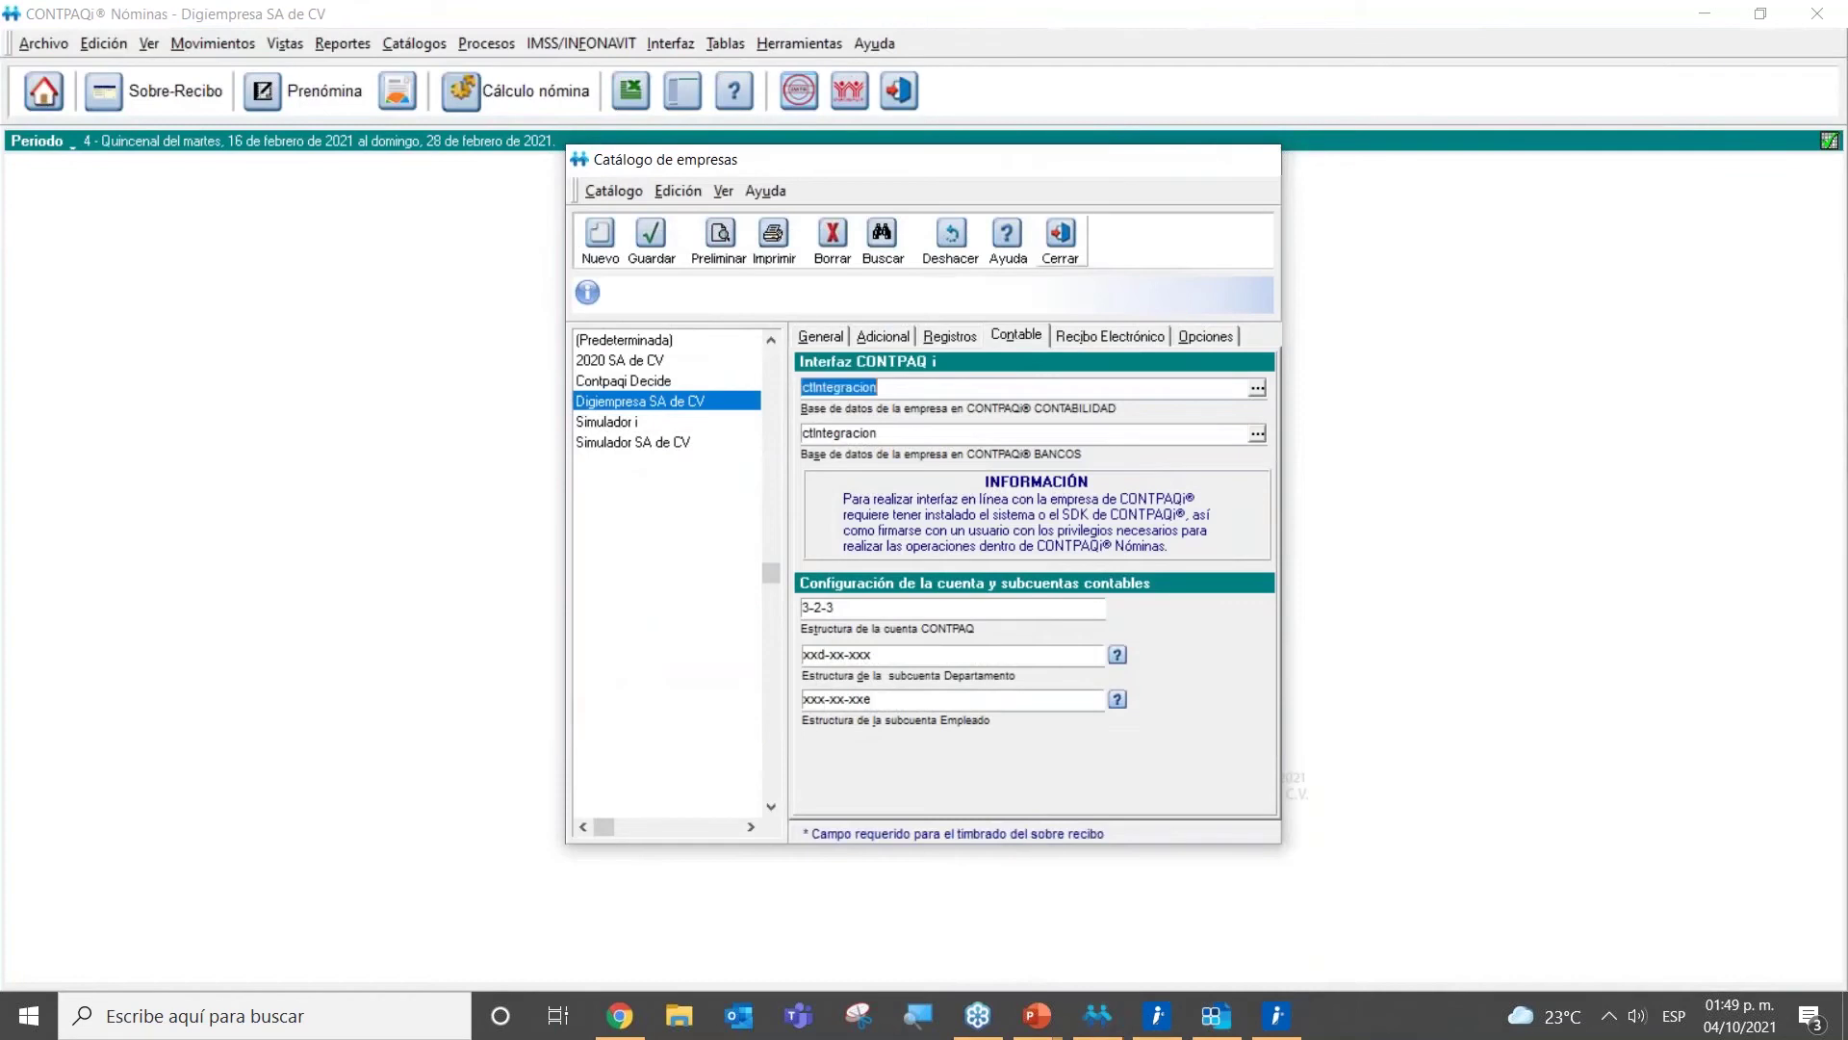
pyautogui.click(1059, 241)
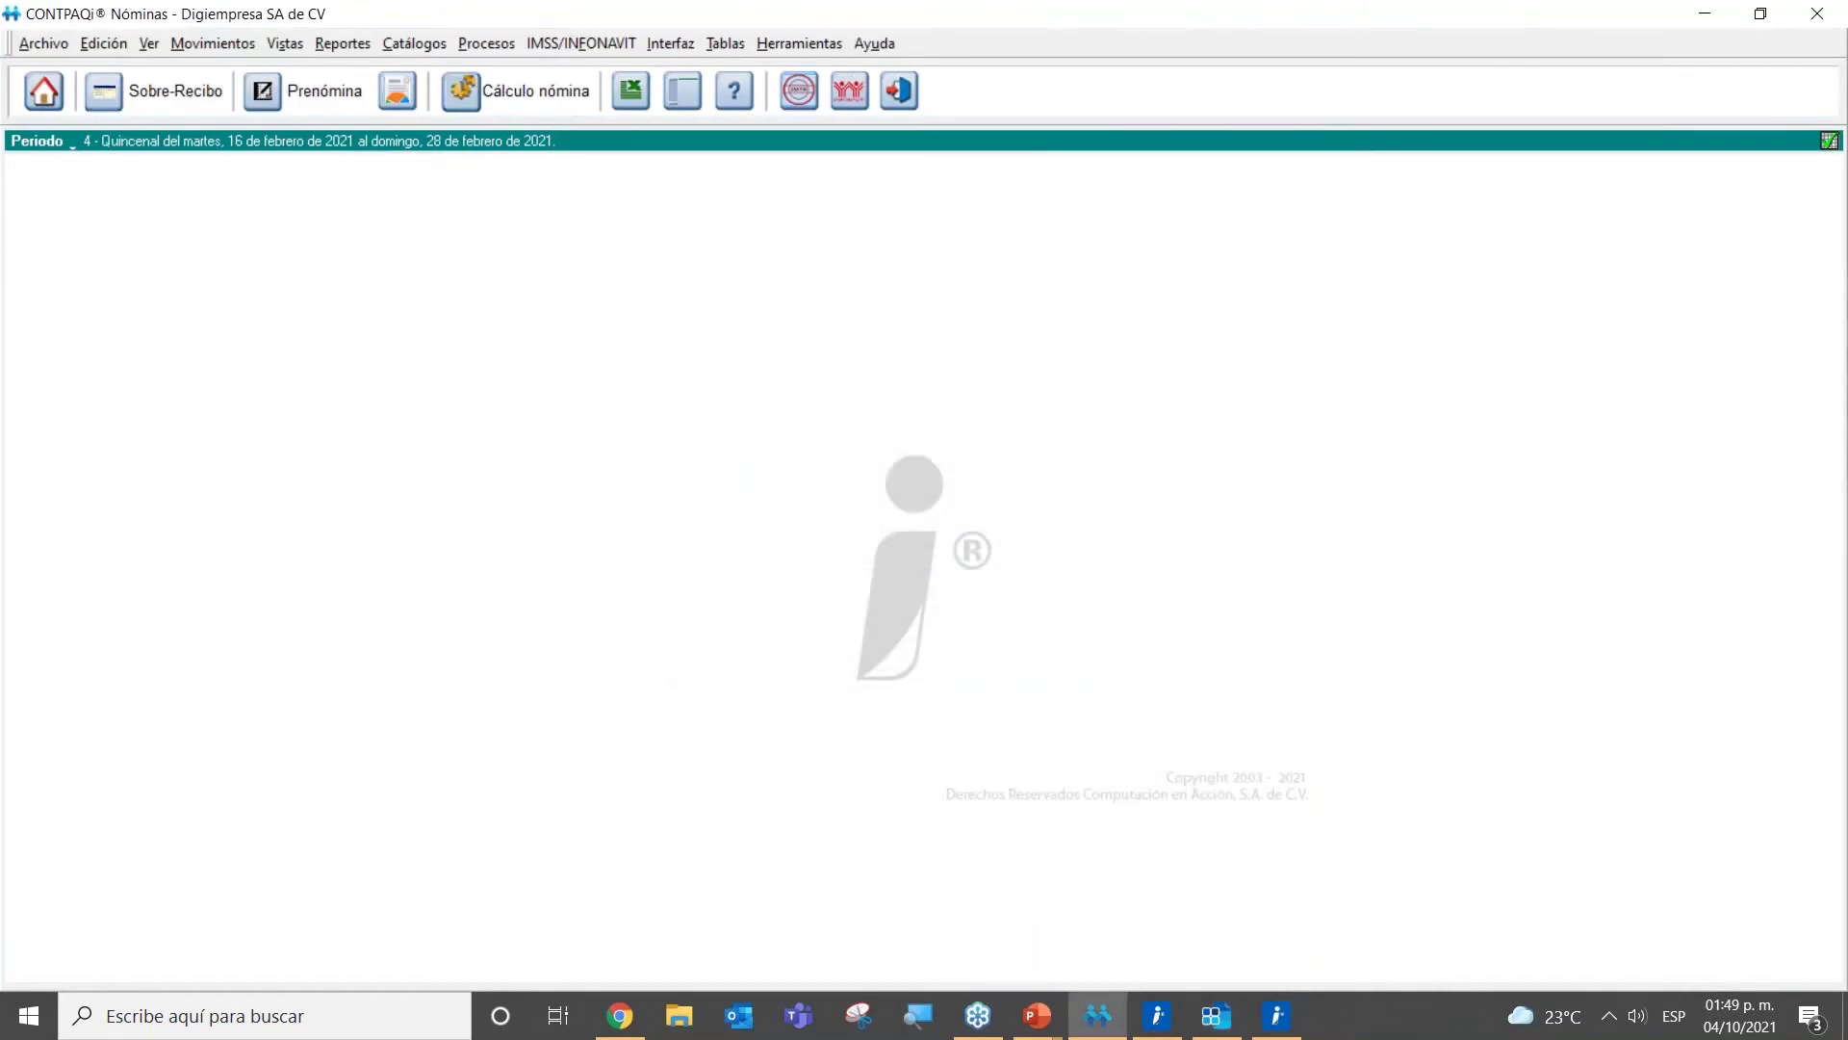
# Step: Open Definición Contable Departamento from the Contabilidad interface and examine the subaccount masks for (Ninguno), Administracion and Ventas
pyautogui.click(671, 43)
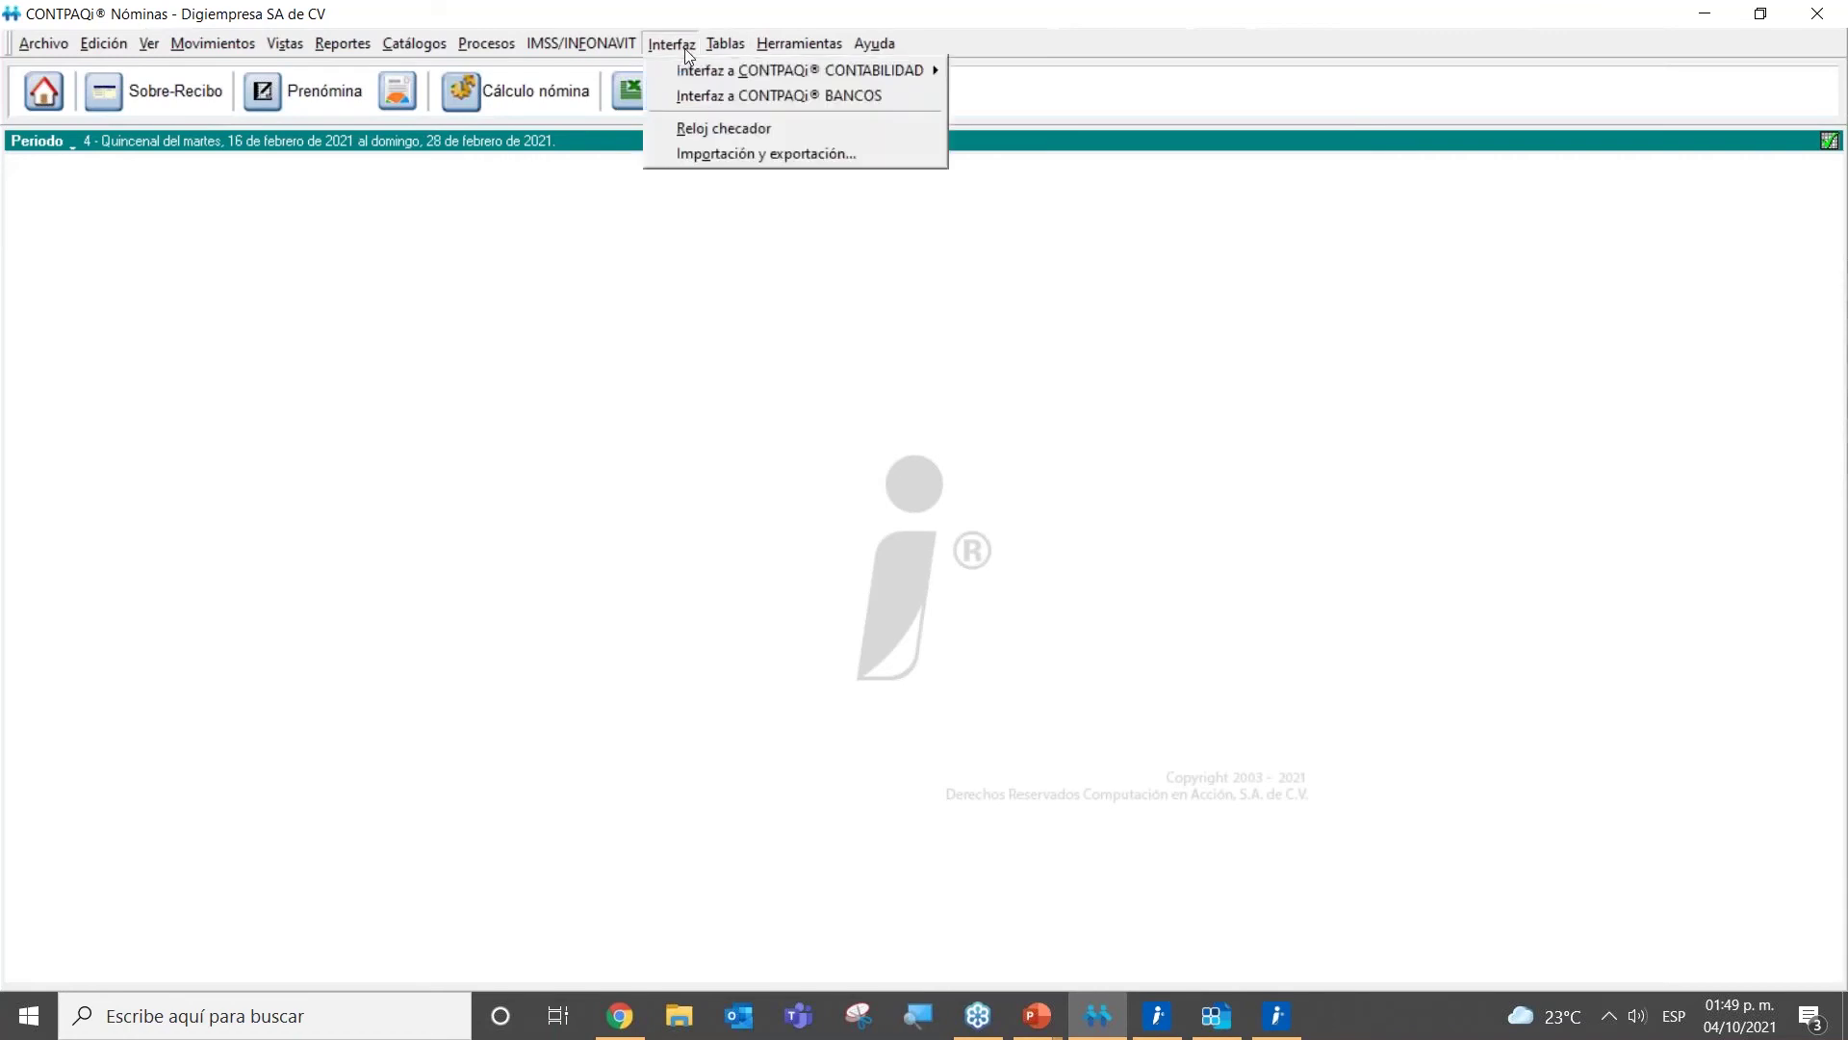
pyautogui.moveTo(724, 79)
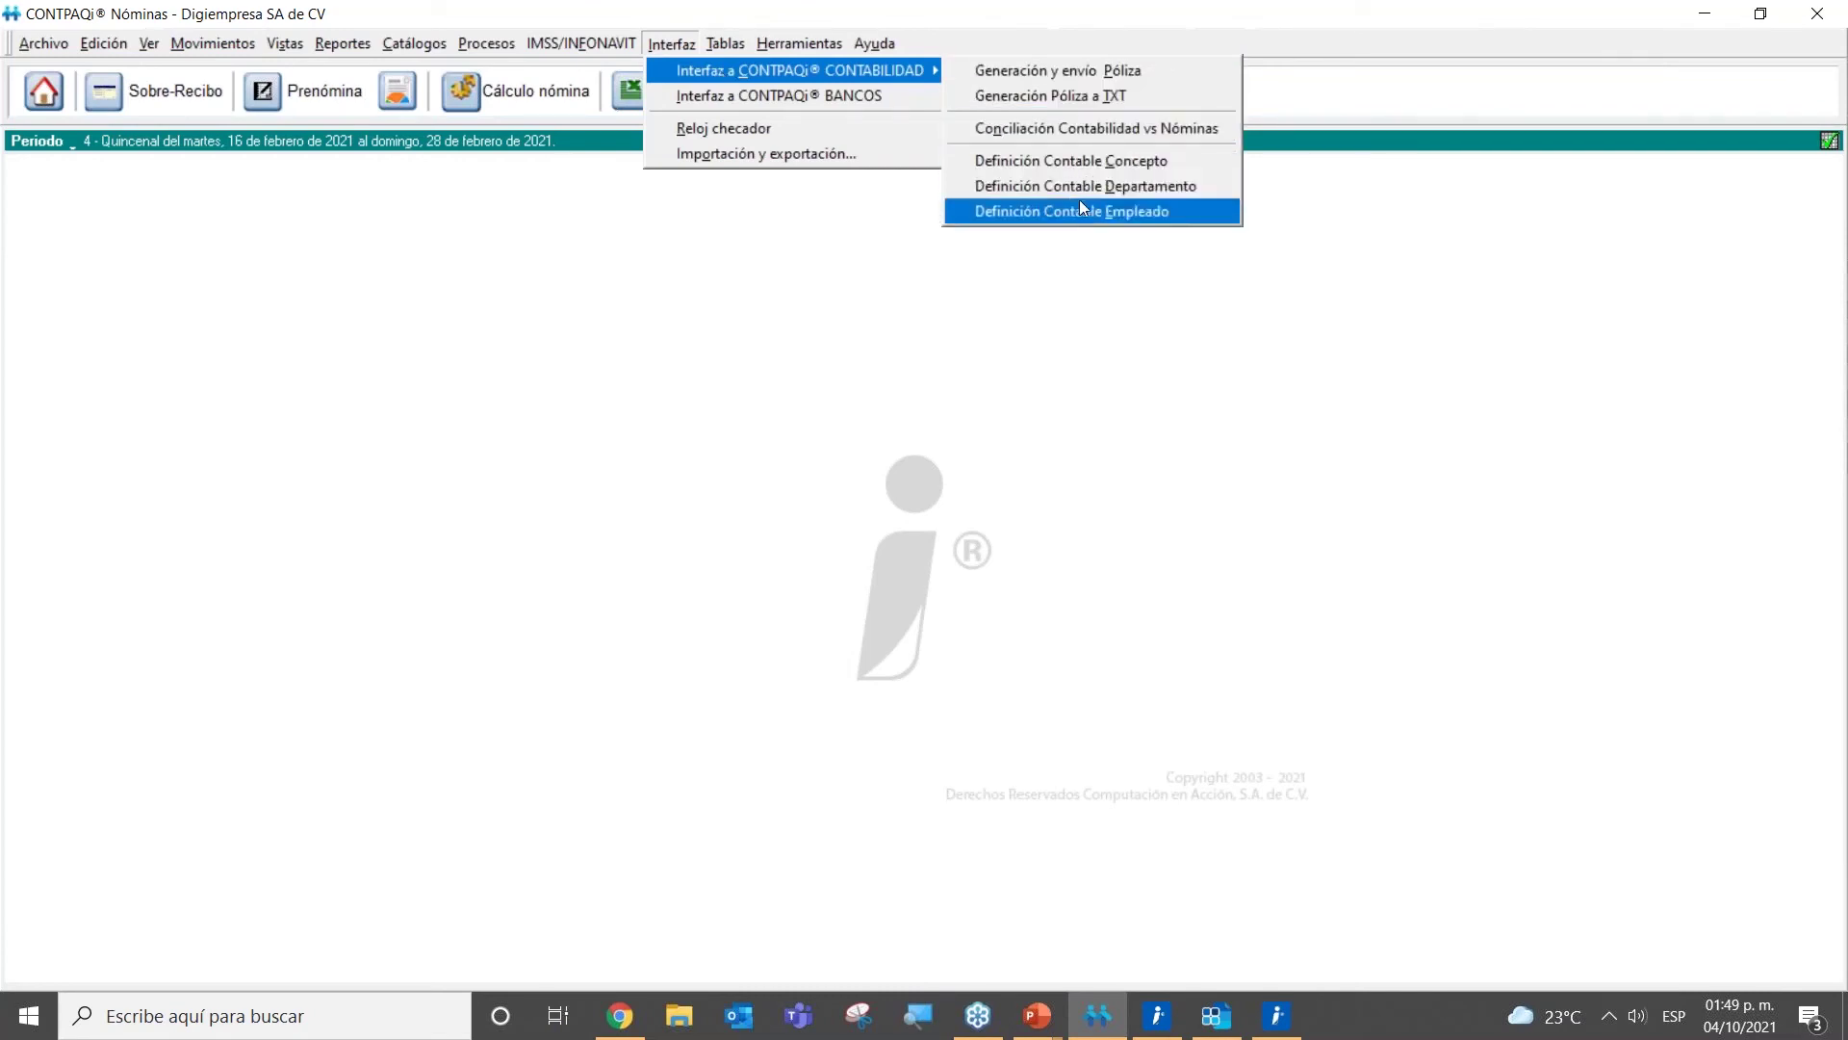
pyautogui.click(1133, 185)
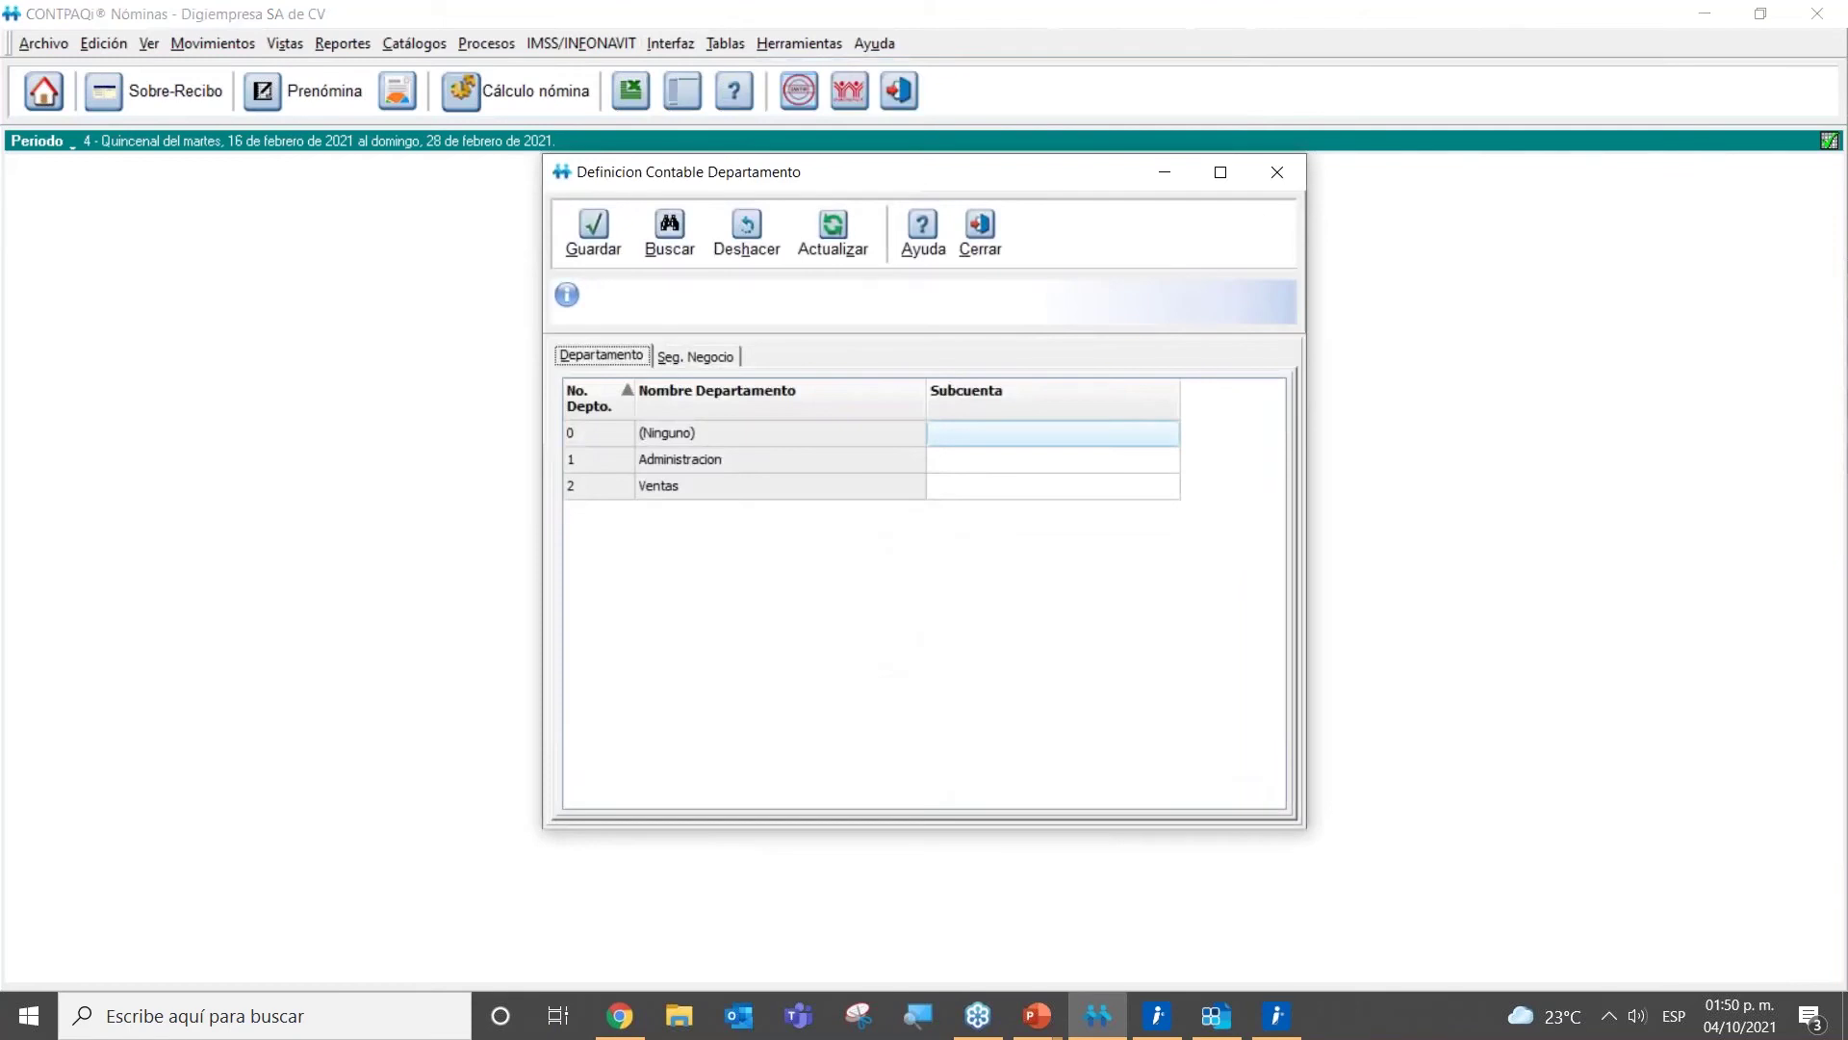
pyautogui.click(973, 440)
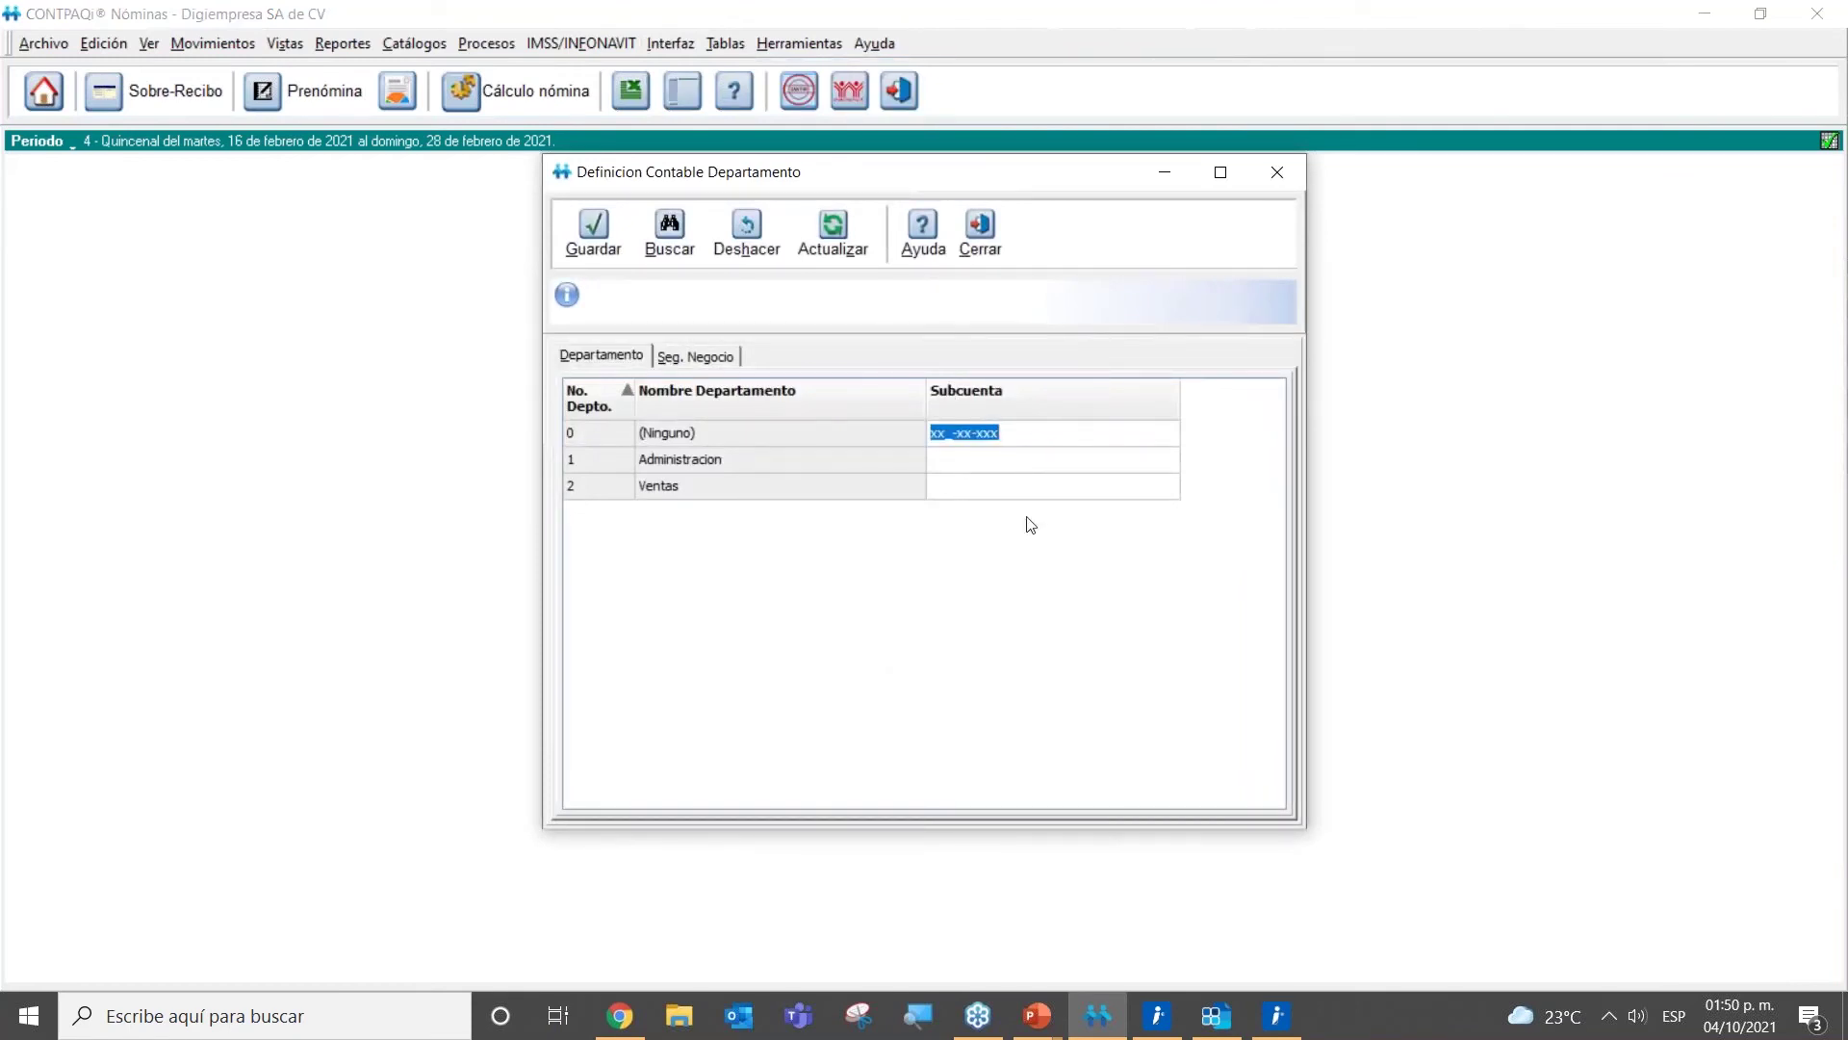
pyautogui.click(969, 467)
pyautogui.click(970, 493)
pyautogui.click(958, 468)
pyautogui.click(958, 459)
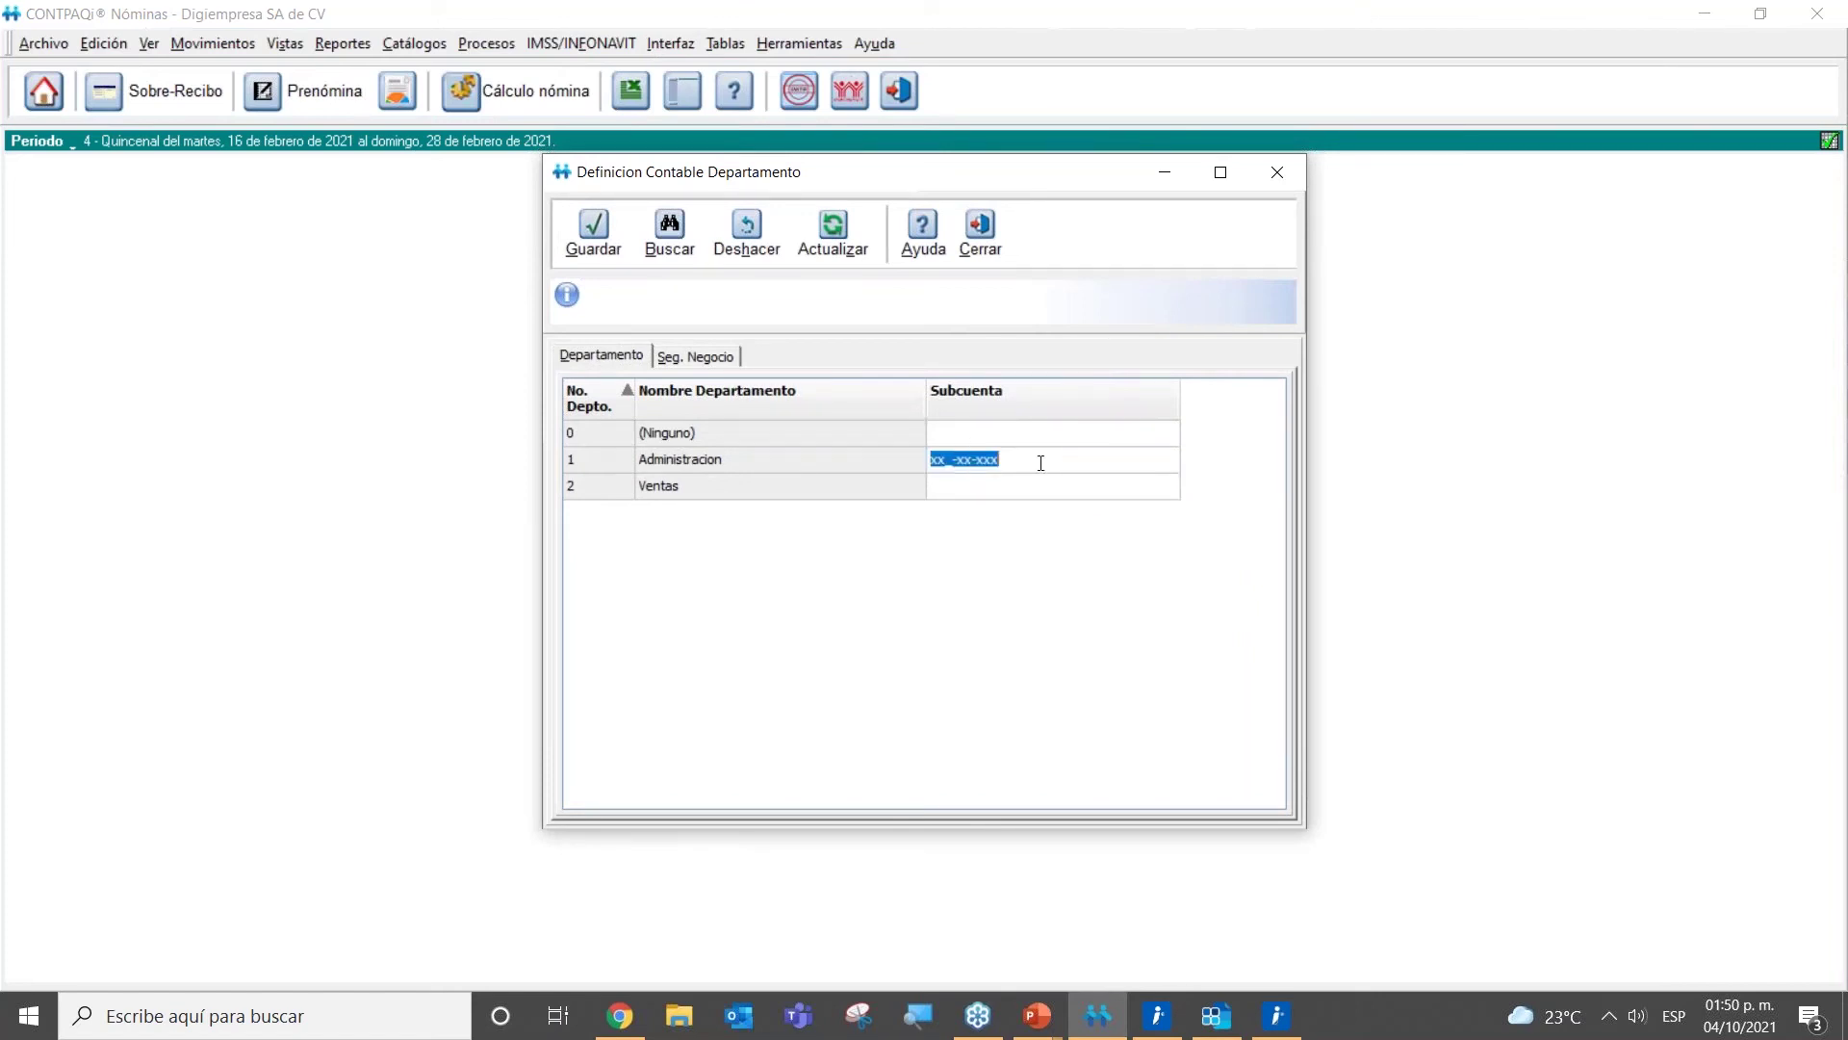
pyautogui.click(951, 463)
pyautogui.click(949, 460)
# Step: Switch to CONTPAQi Contabilidad, collapse 601-01-000 Sueldos y salarios and search the chart of accounts for 602
pyautogui.click(1215, 1020)
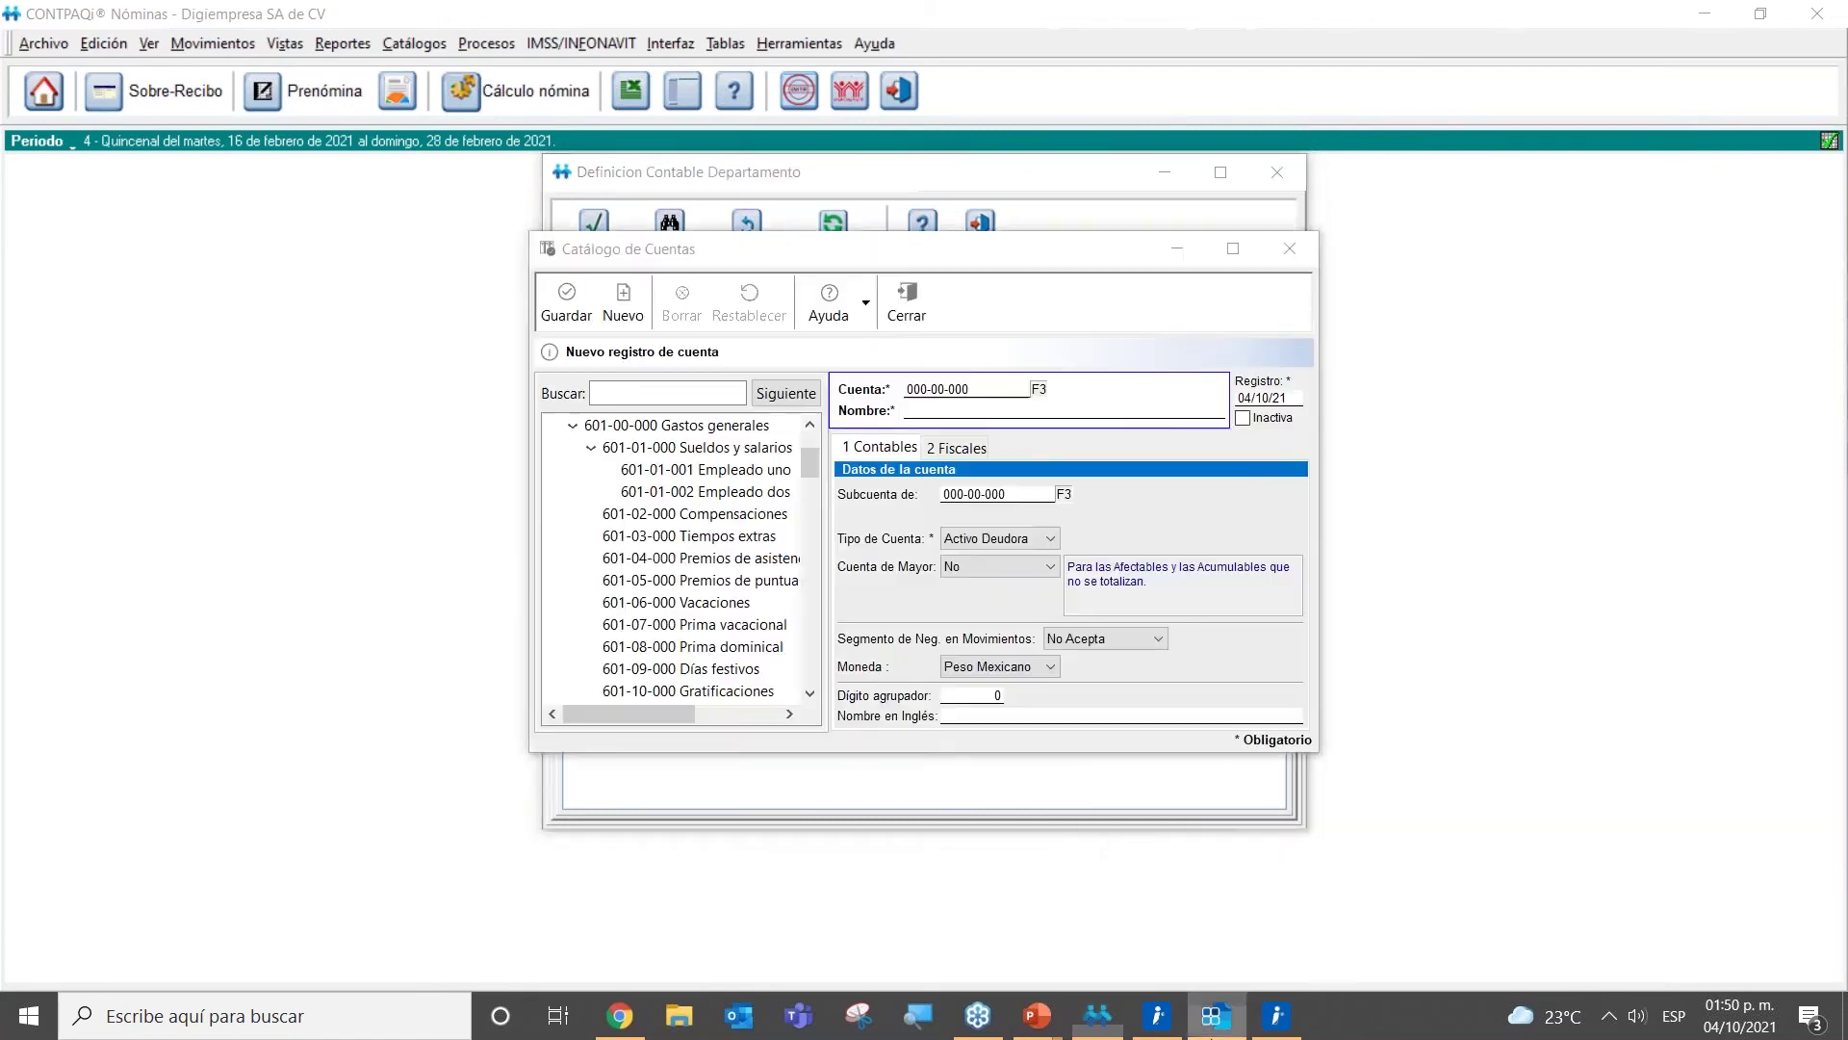
pyautogui.click(591, 448)
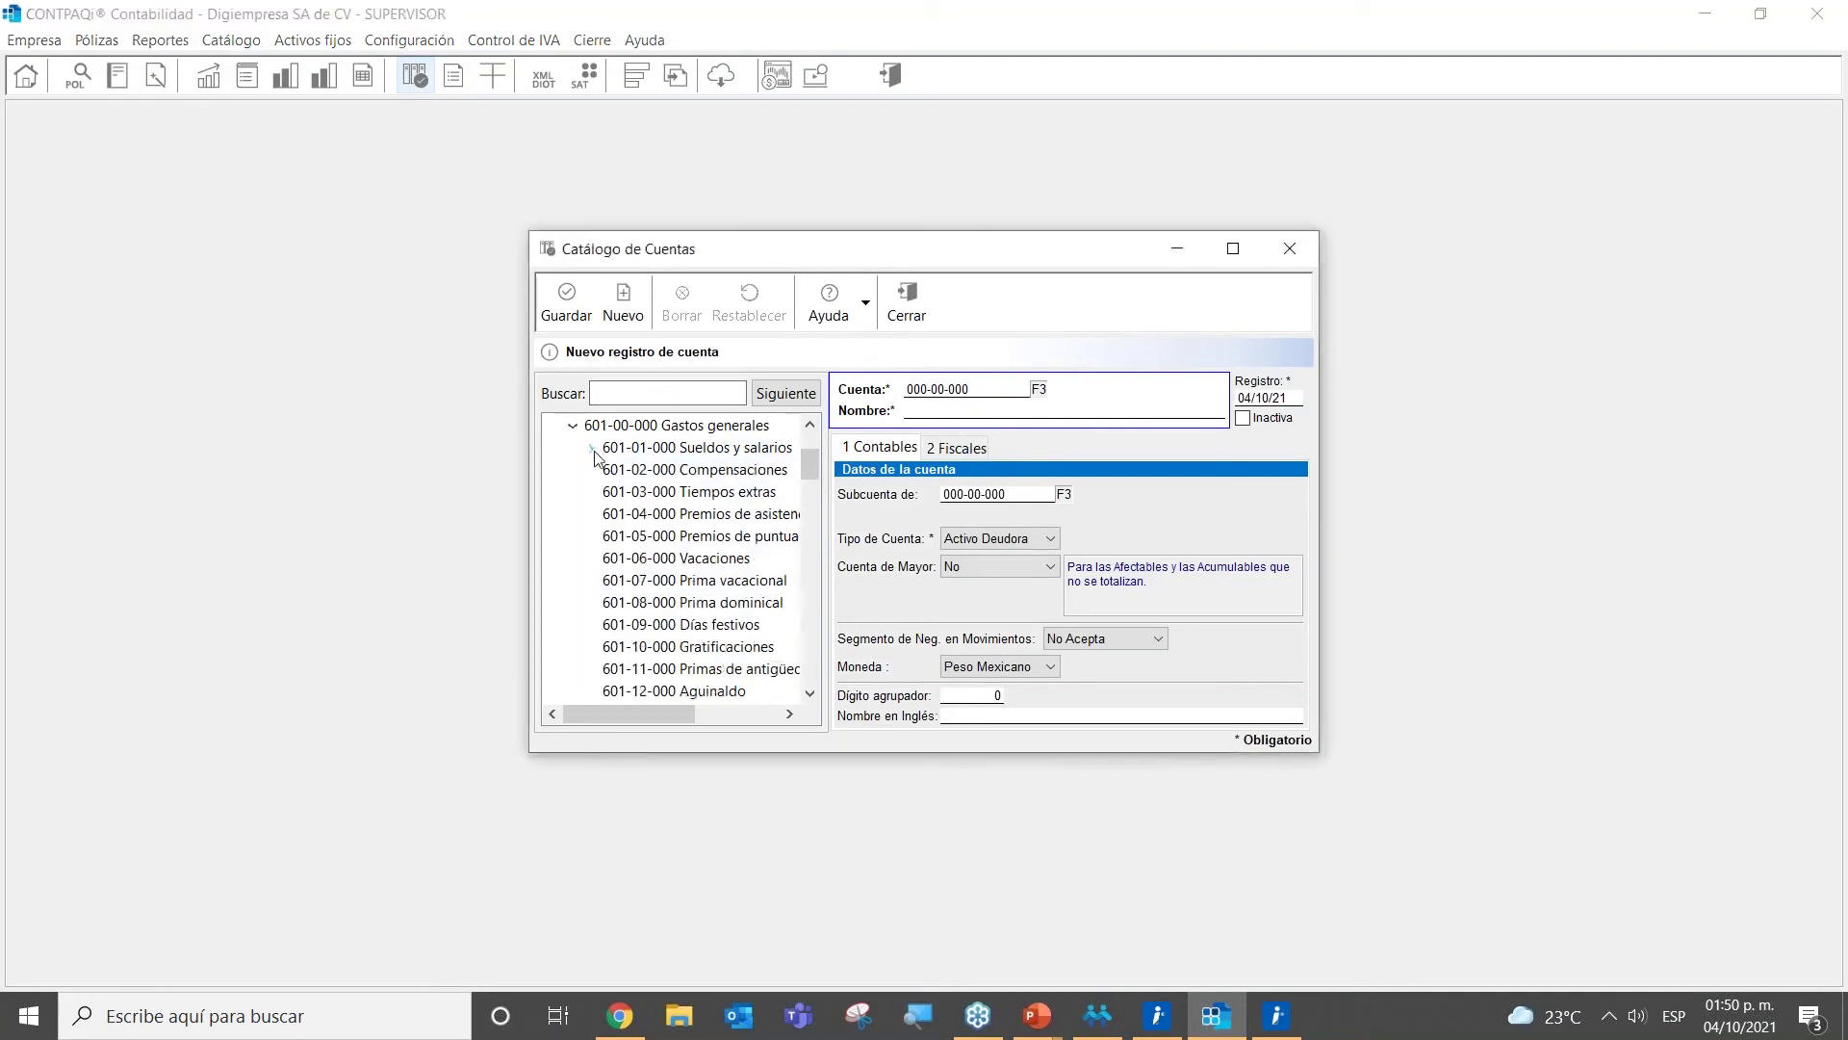
pyautogui.click(809, 693)
pyautogui.click(809, 694)
pyautogui.click(809, 693)
pyautogui.click(810, 693)
pyautogui.click(810, 693)
pyautogui.click(810, 693)
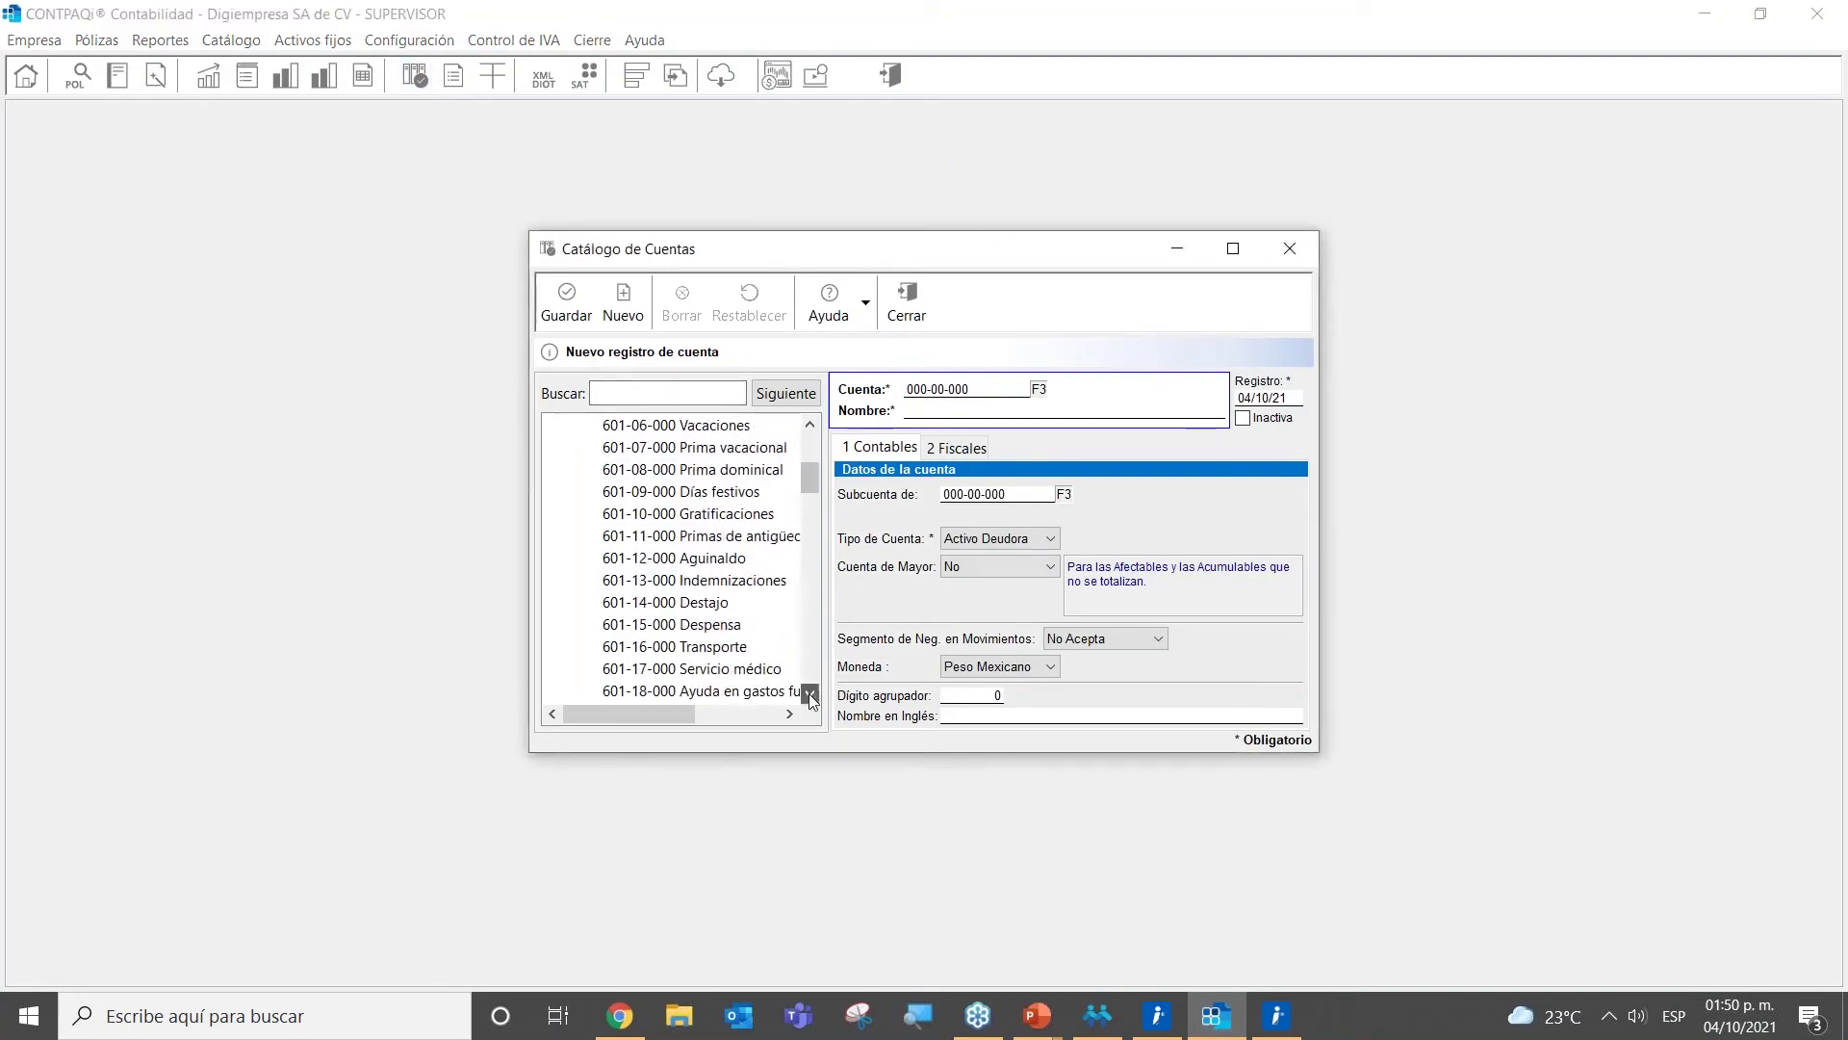
pyautogui.moveTo(810, 477); pyautogui.dragTo(801, 429)
pyautogui.click(631, 393)
pyautogui.write('602')
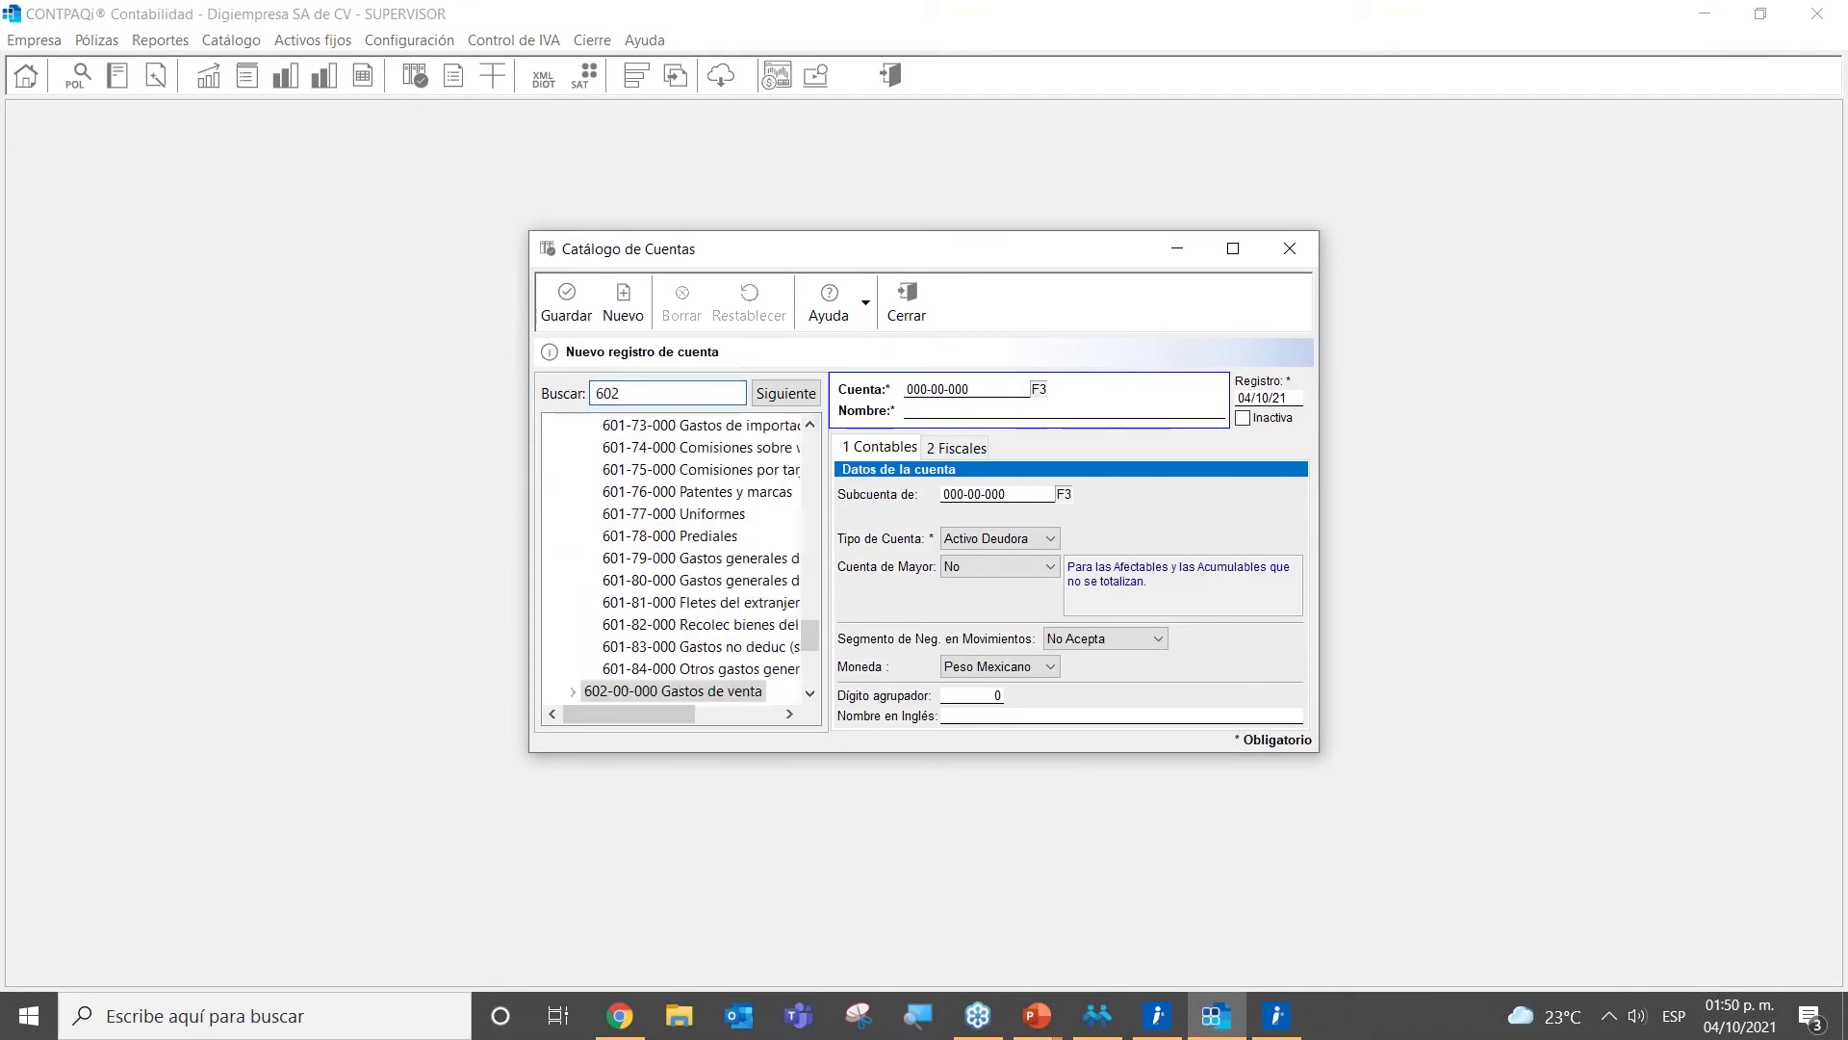
# Step: Expand 602-00-000 Gastos de venta, select its 602-01-000 Sueldos y salarios subaccount and move the chart of accounts window aside
pyautogui.click(810, 693)
pyautogui.click(810, 693)
pyautogui.click(809, 693)
pyautogui.click(810, 694)
pyautogui.click(573, 603)
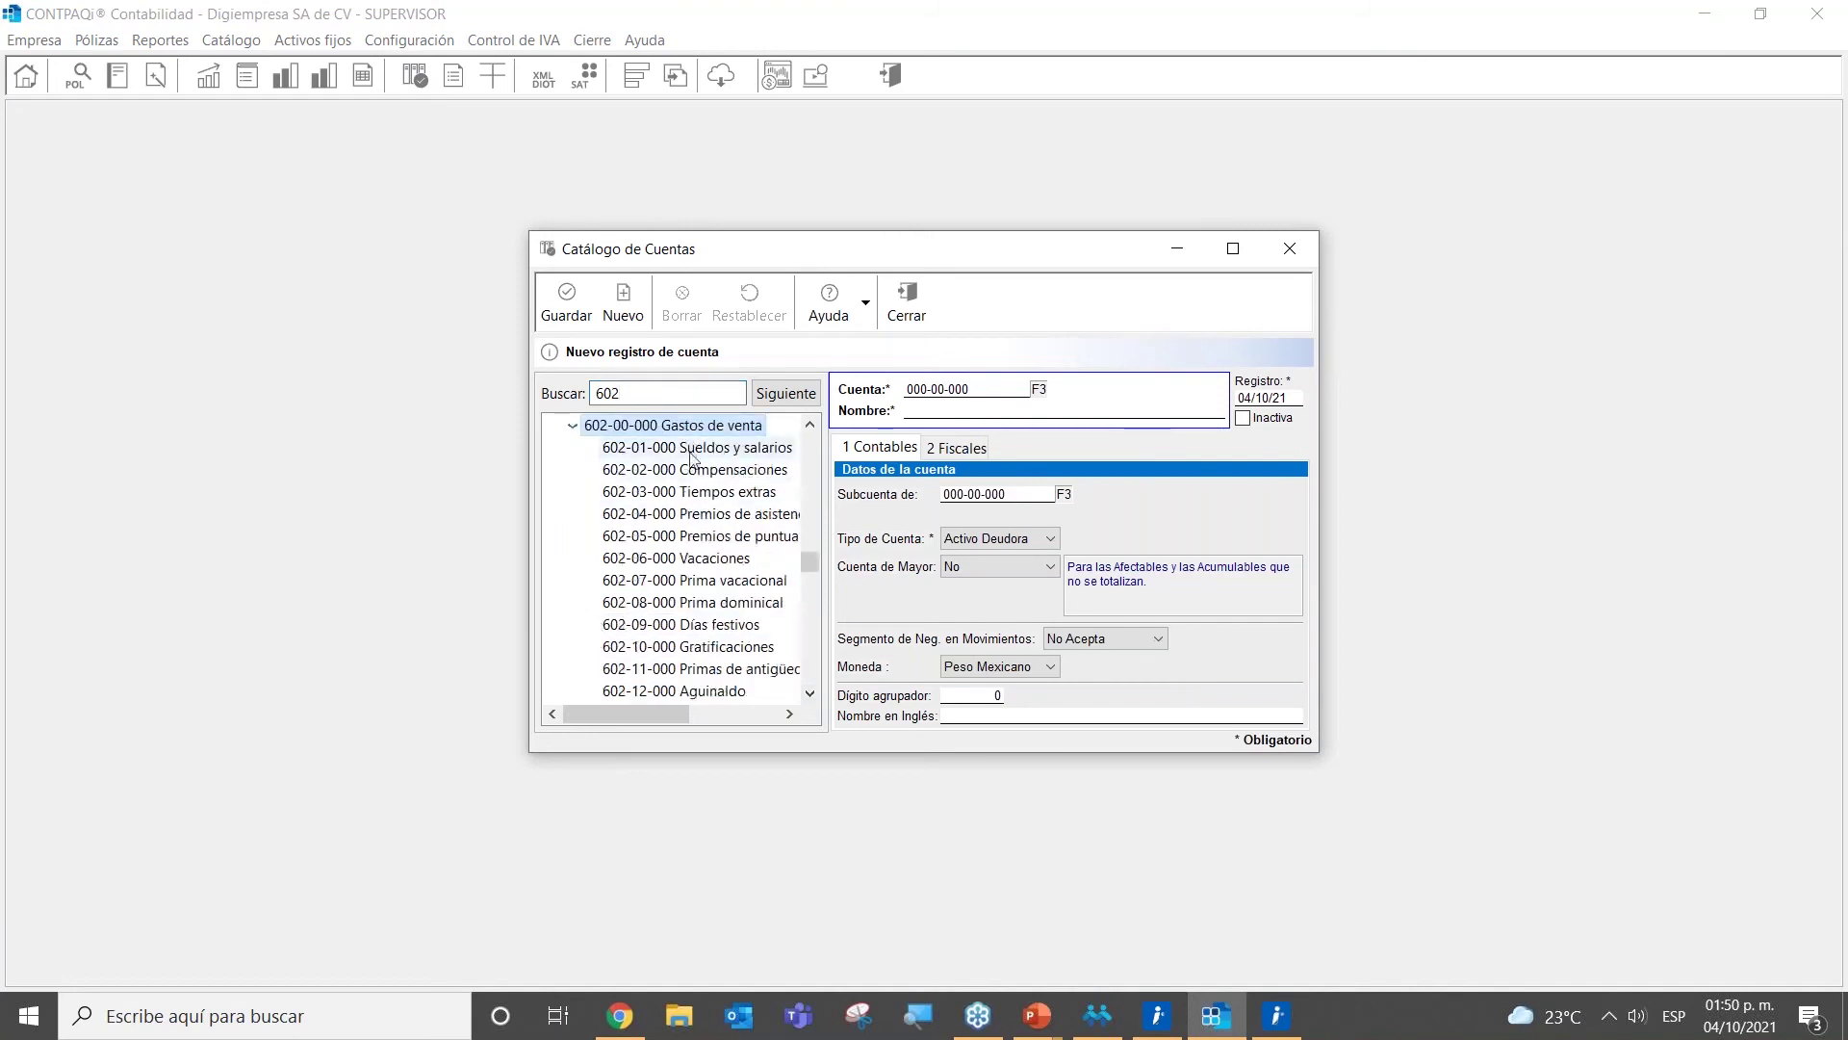
pyautogui.click(710, 458)
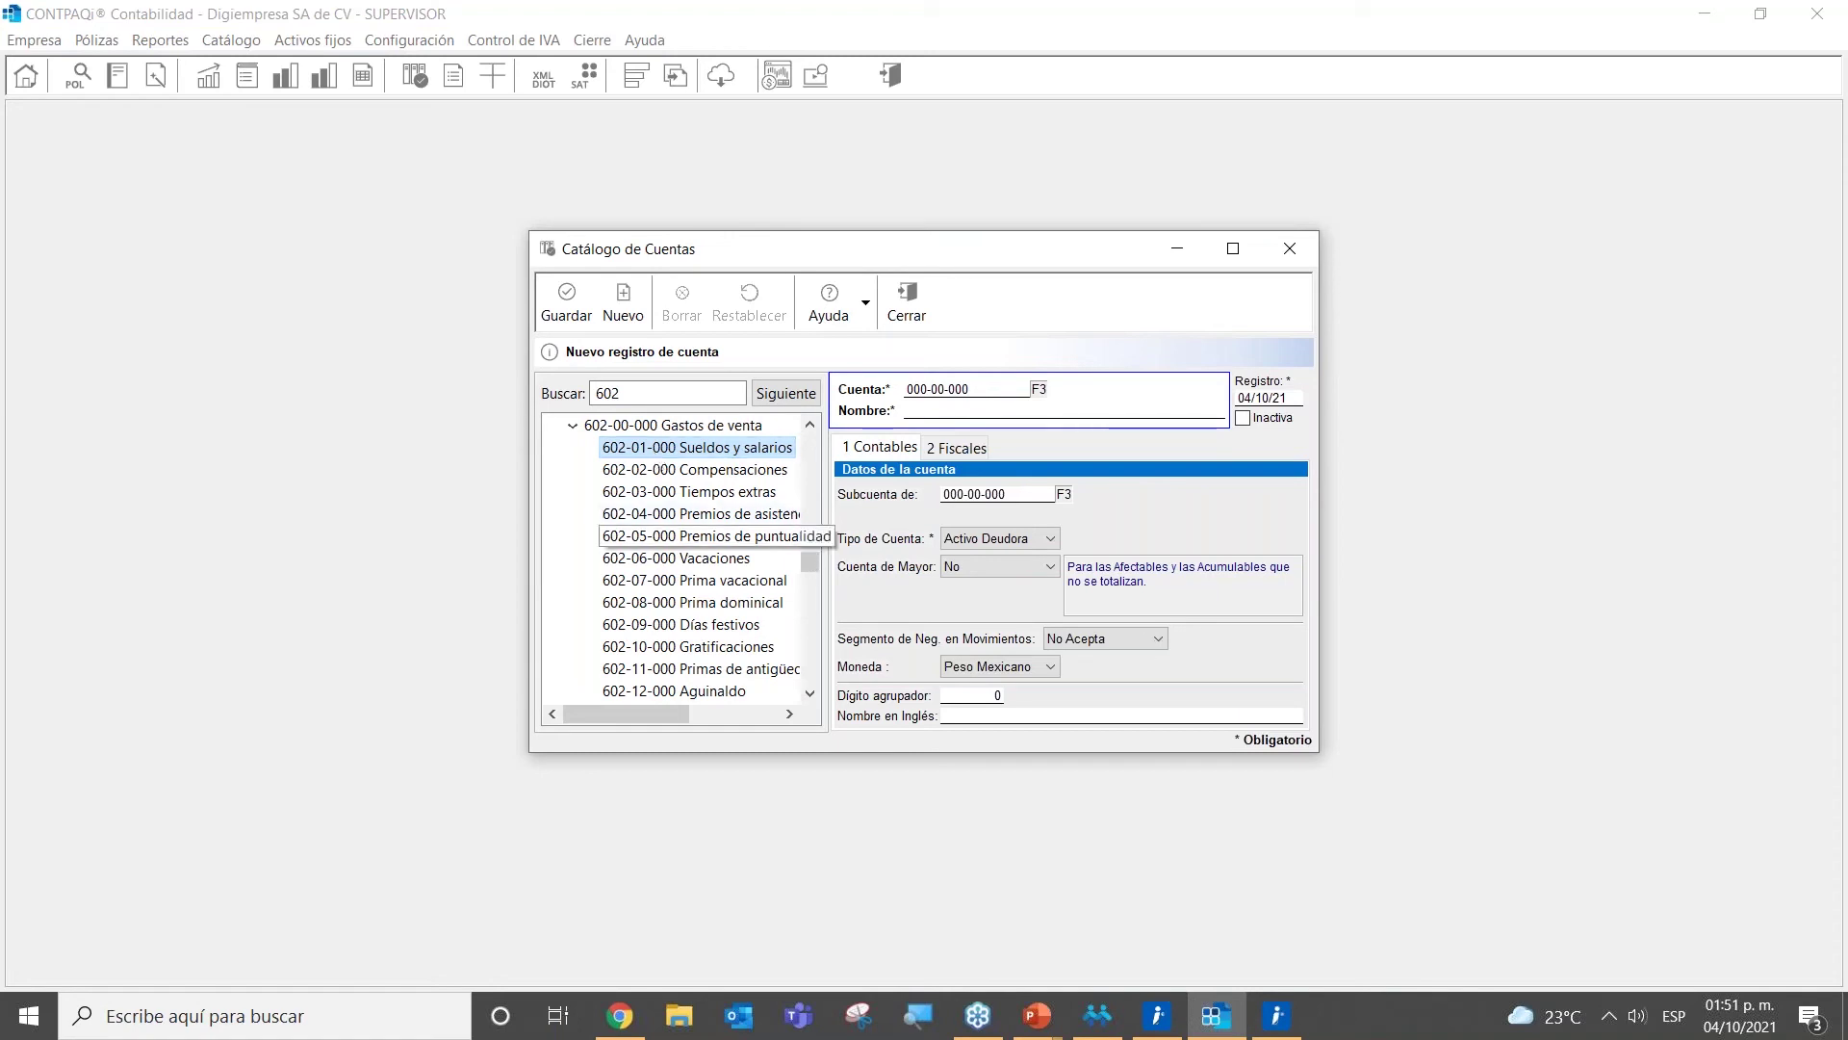
pyautogui.moveTo(1014, 256); pyautogui.dragTo(1338, 246)
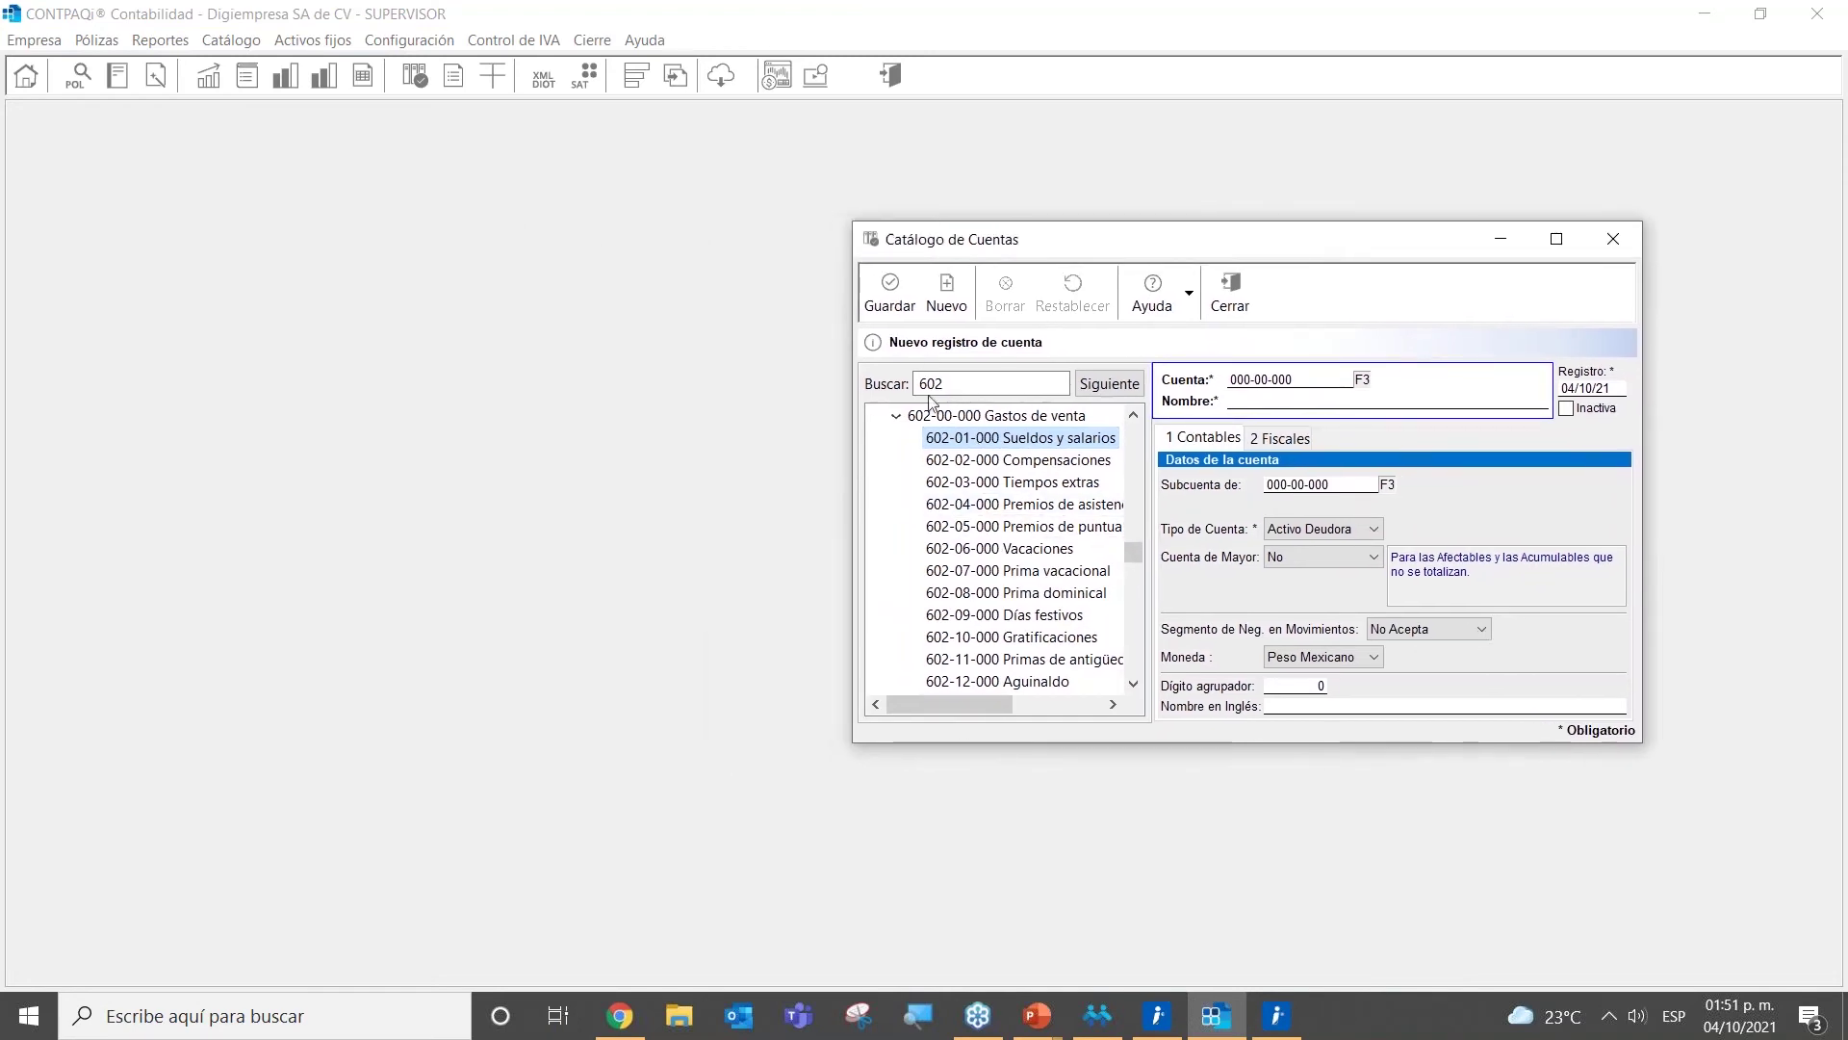
# Step: Compare the Administracion subaccount mask in Nóminas with the 602 accounts in Contabilidad, and close the department accounting definition
pyautogui.hotkey('alt', 'Tab')
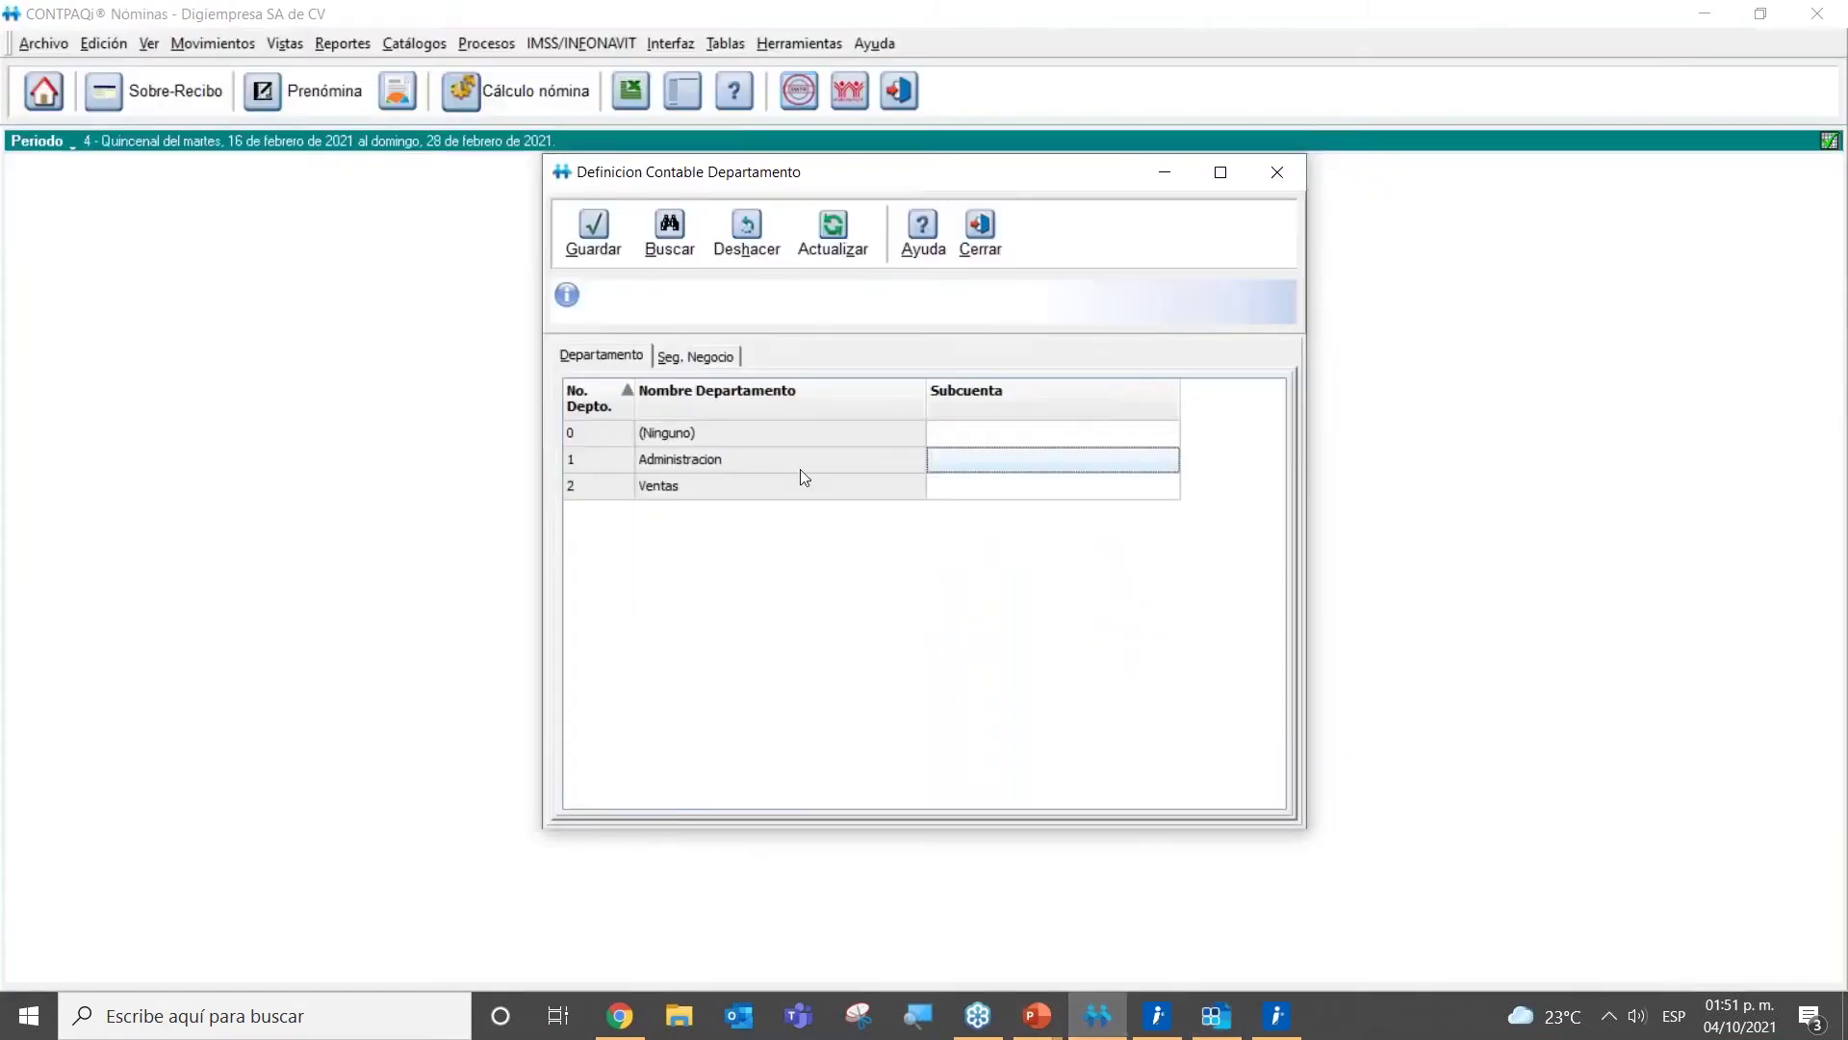
pyautogui.click(960, 470)
pyautogui.click(941, 456)
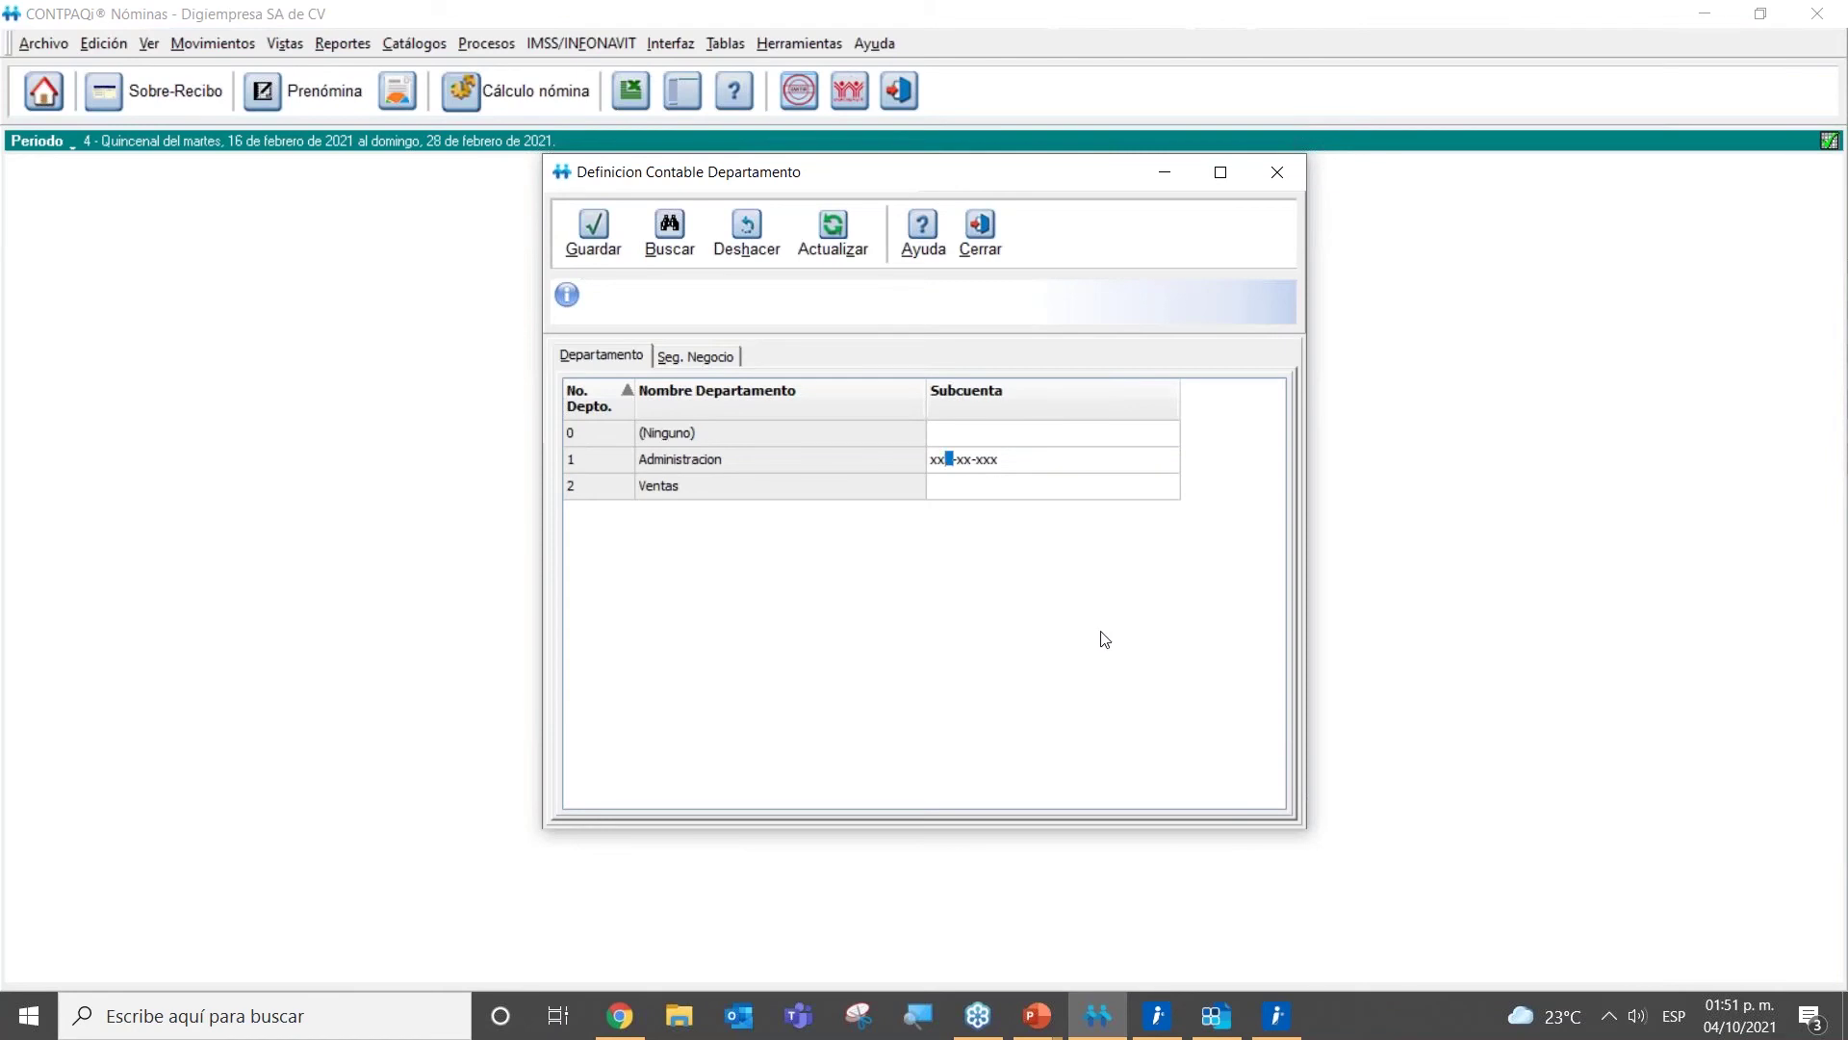
pyautogui.moveTo(1112, 1020)
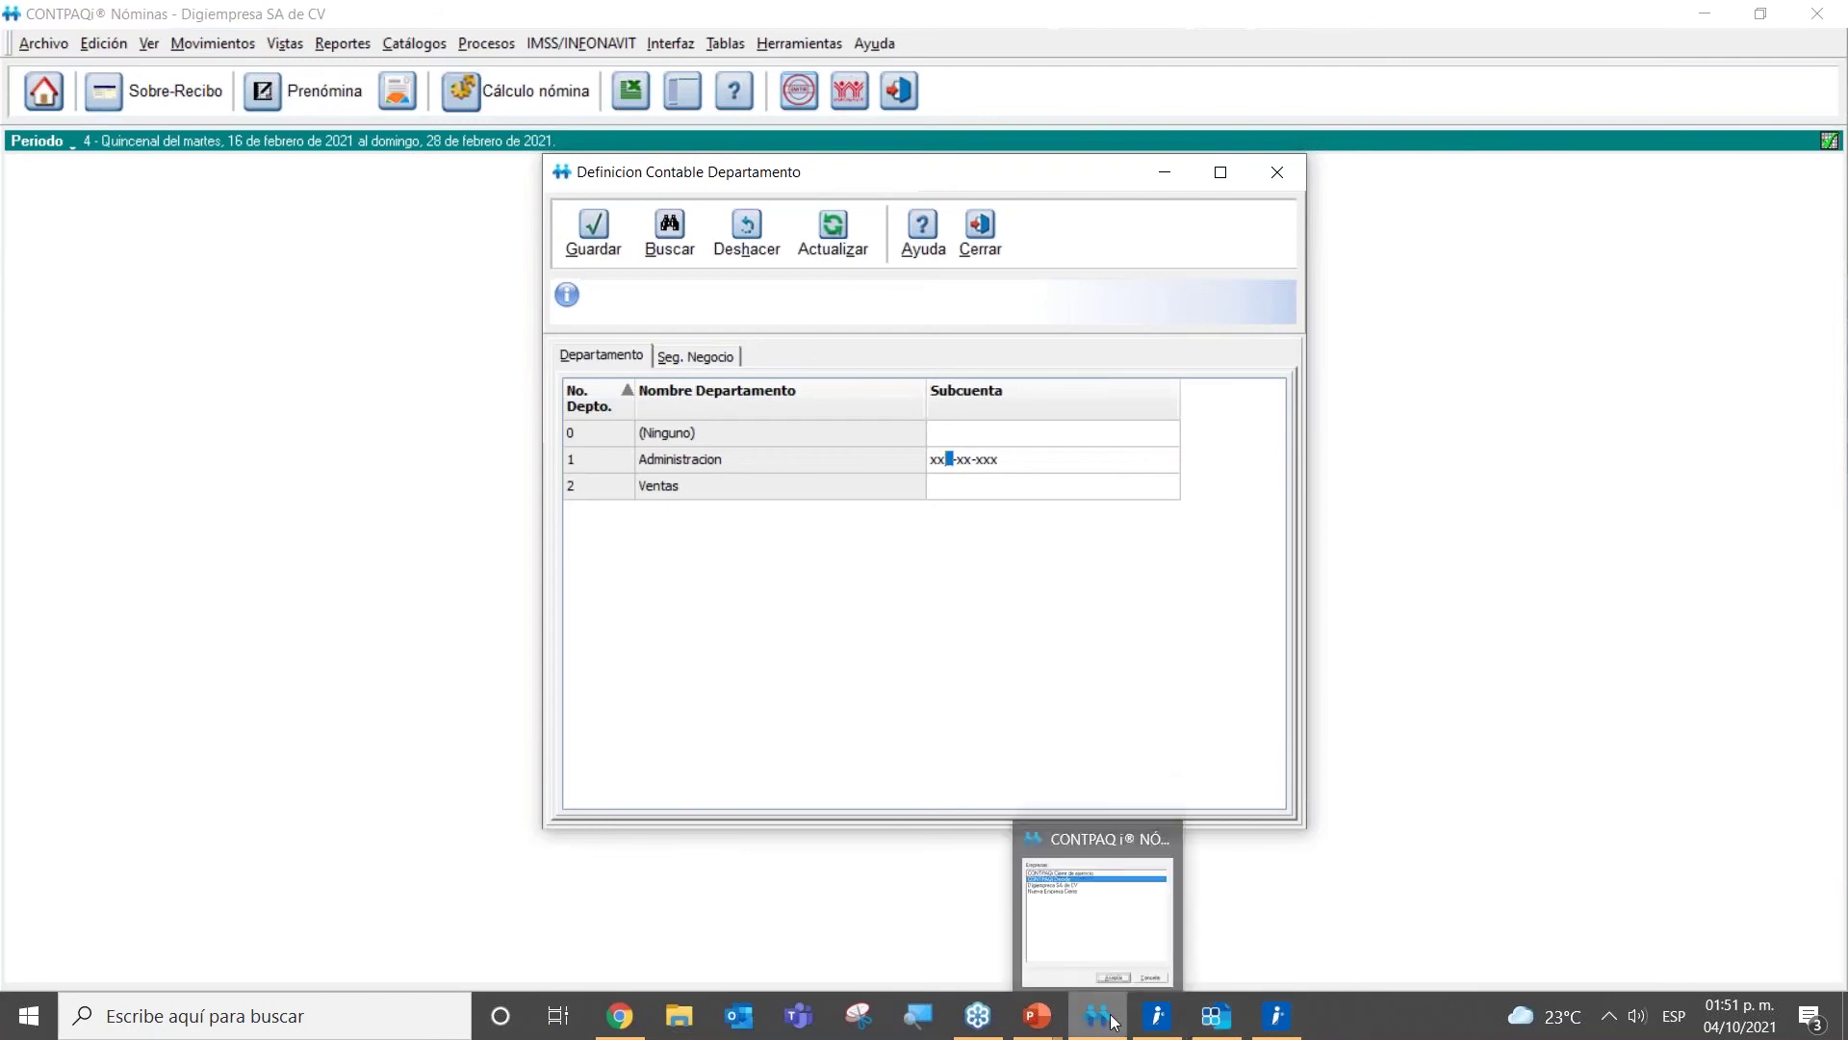
pyautogui.click(1216, 1016)
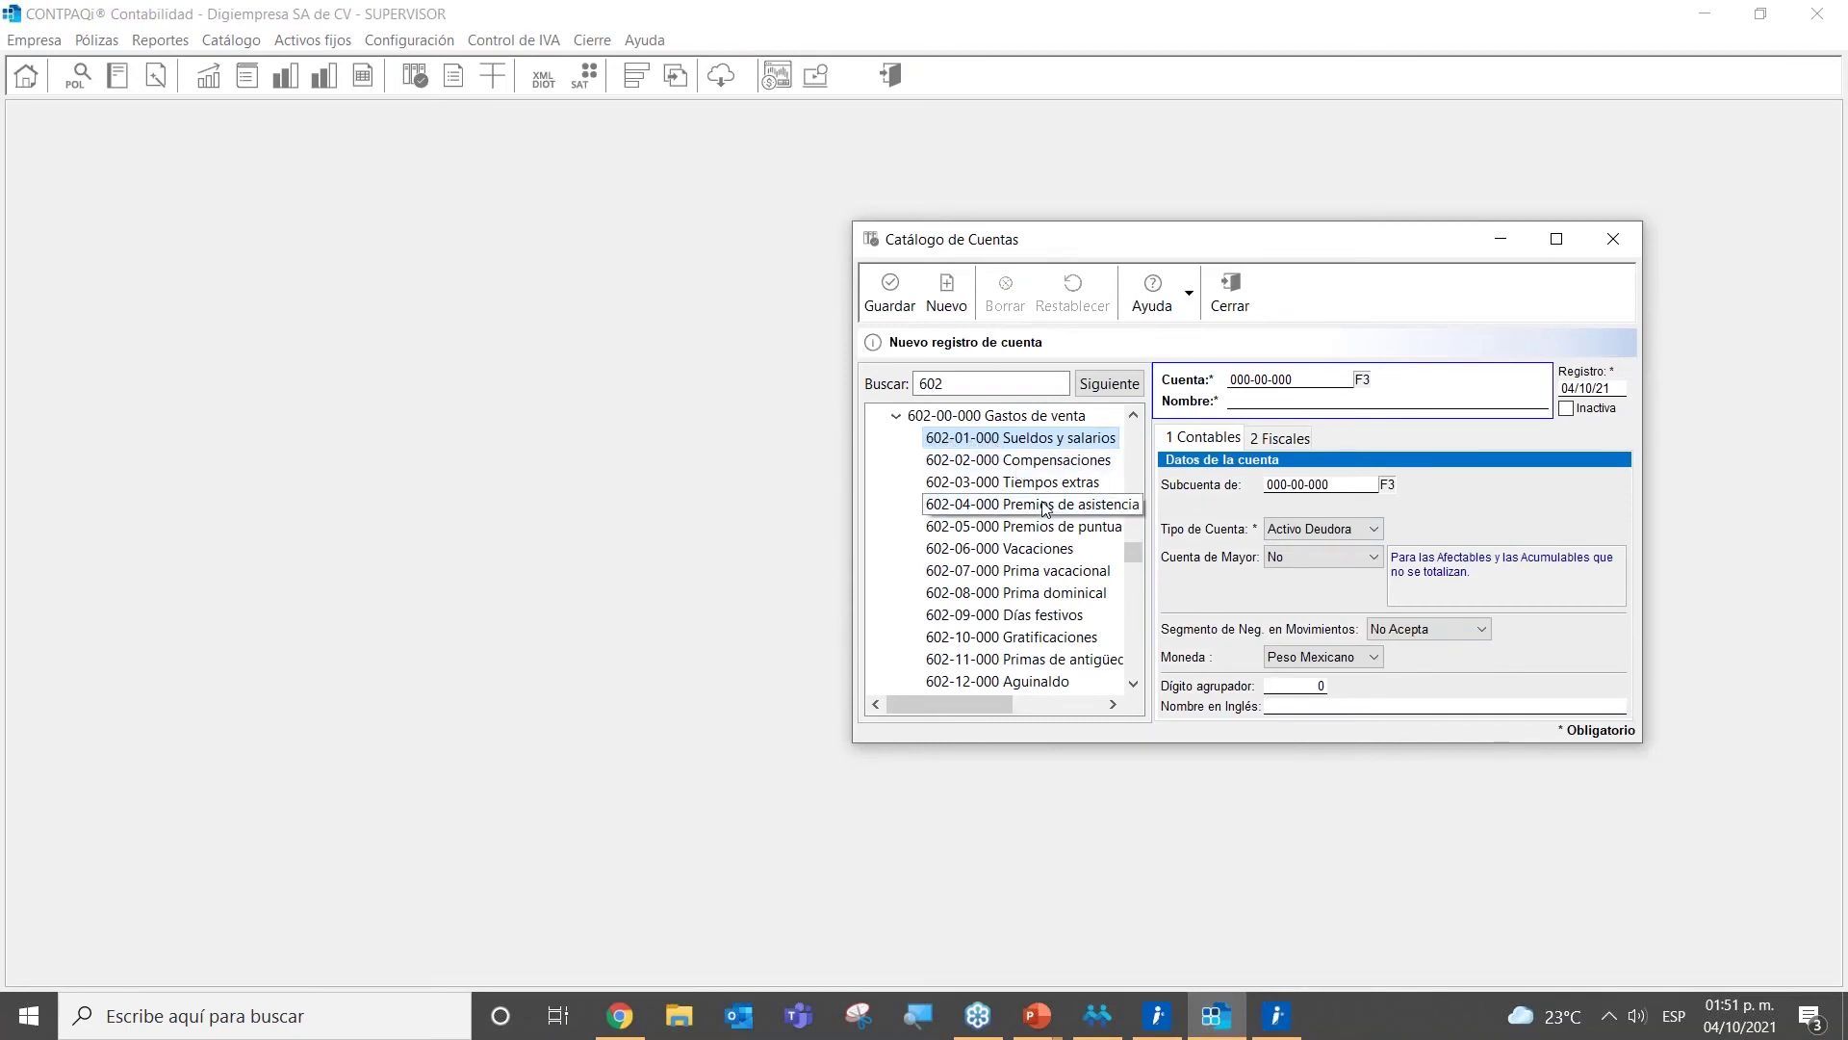
pyautogui.click(1516, 239)
pyautogui.click(1098, 1015)
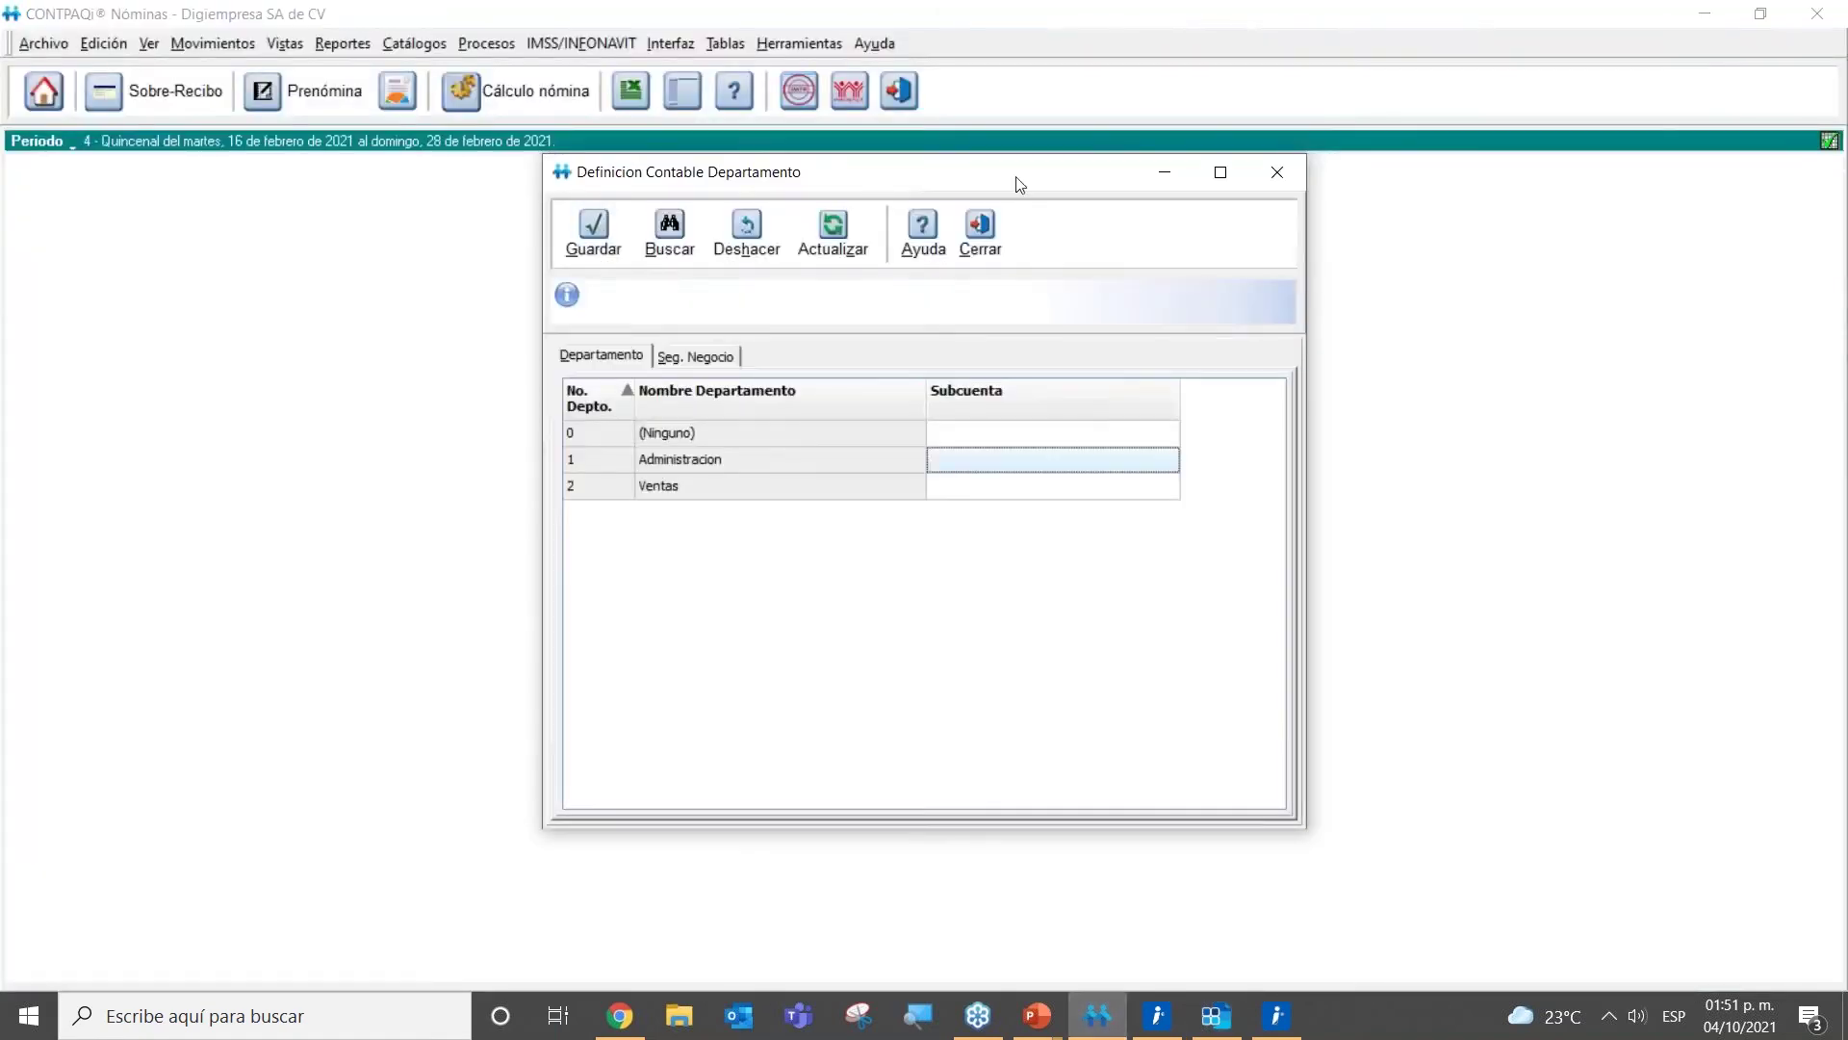
pyautogui.click(982, 232)
# Step: Open the accounting-code restructuring utility for subaccounts and set the new department structure to xxd-dd-xxx
pyautogui.click(786, 46)
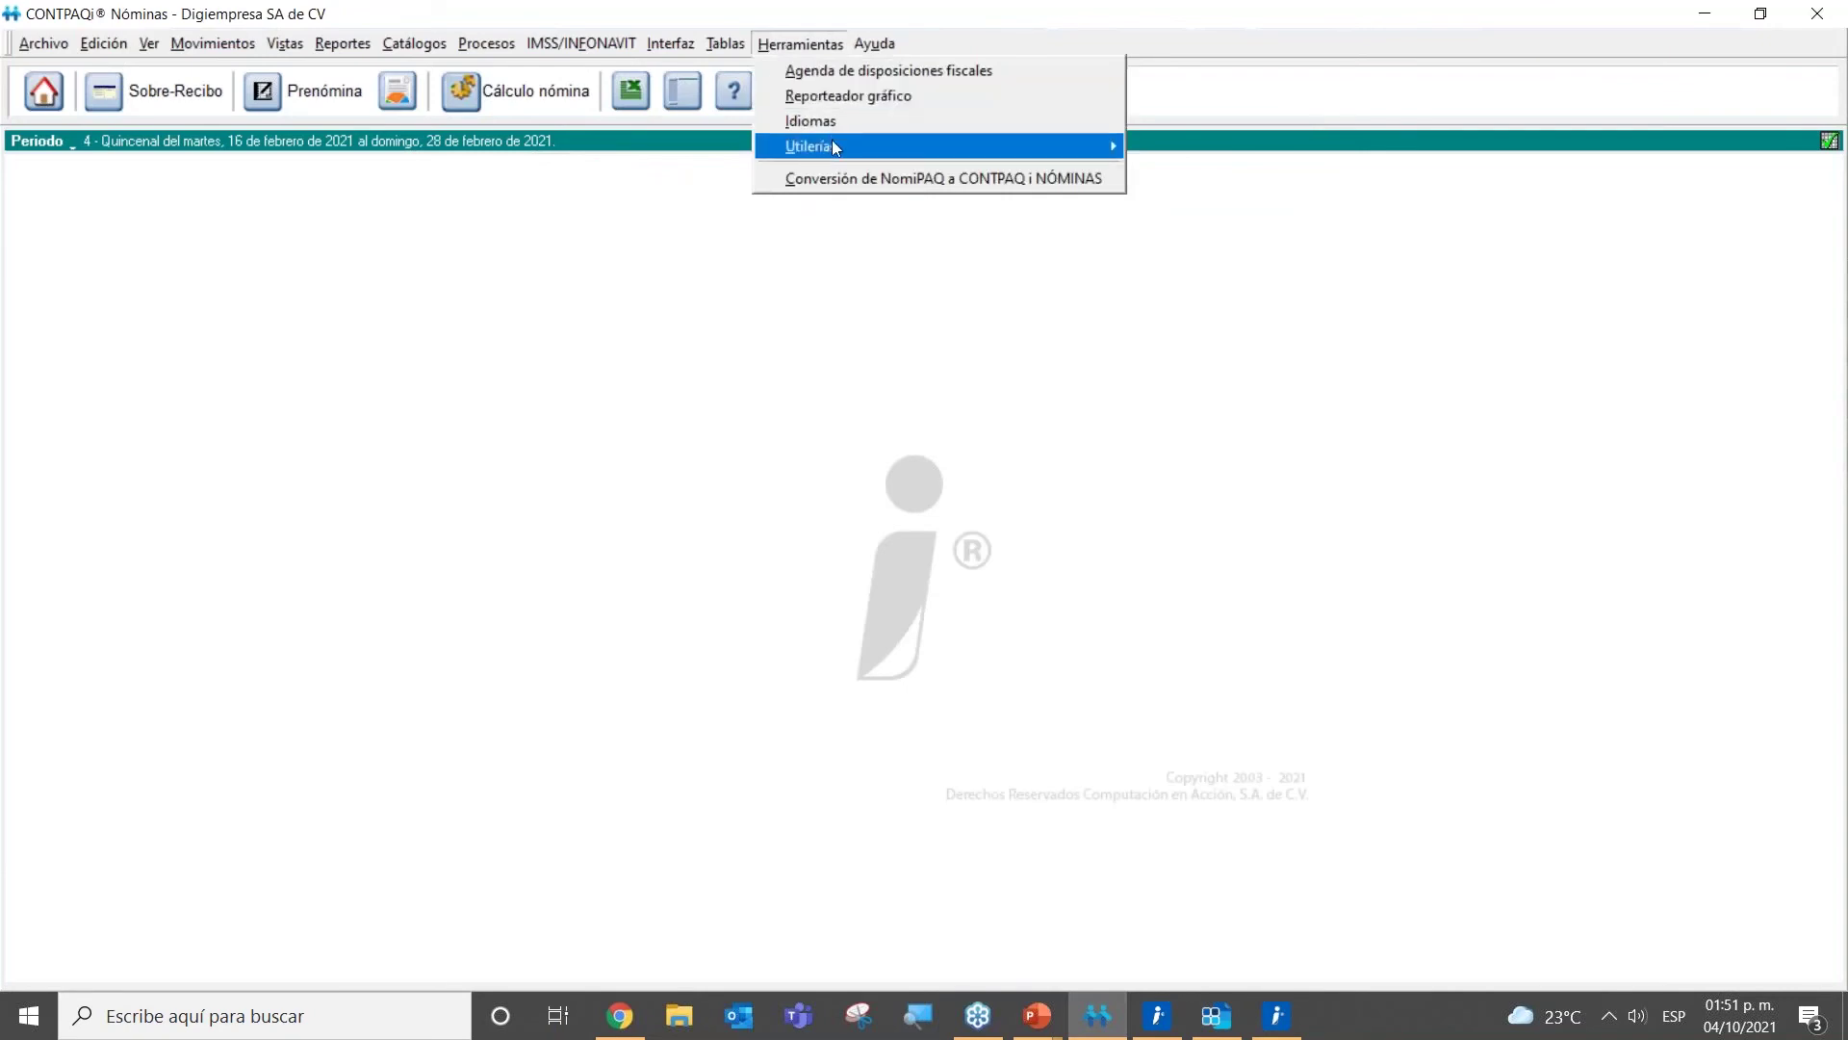
pyautogui.moveTo(834, 145)
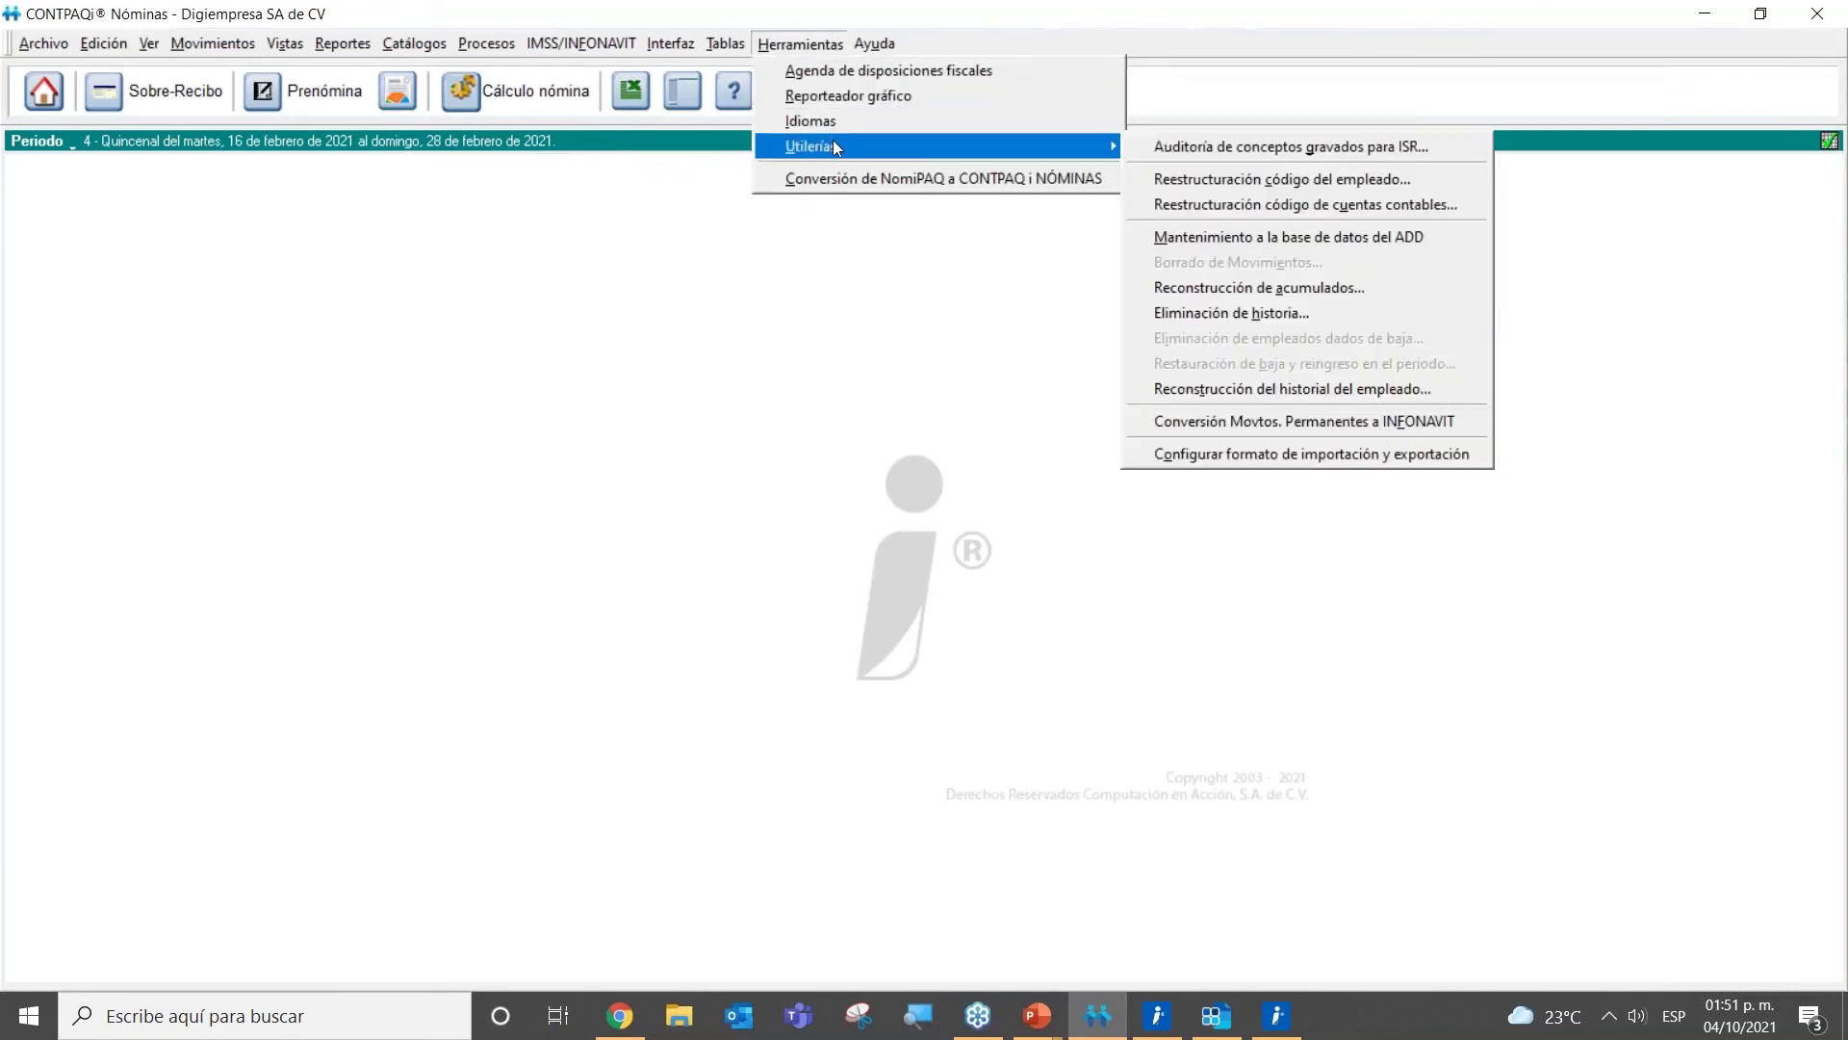
pyautogui.click(1234, 206)
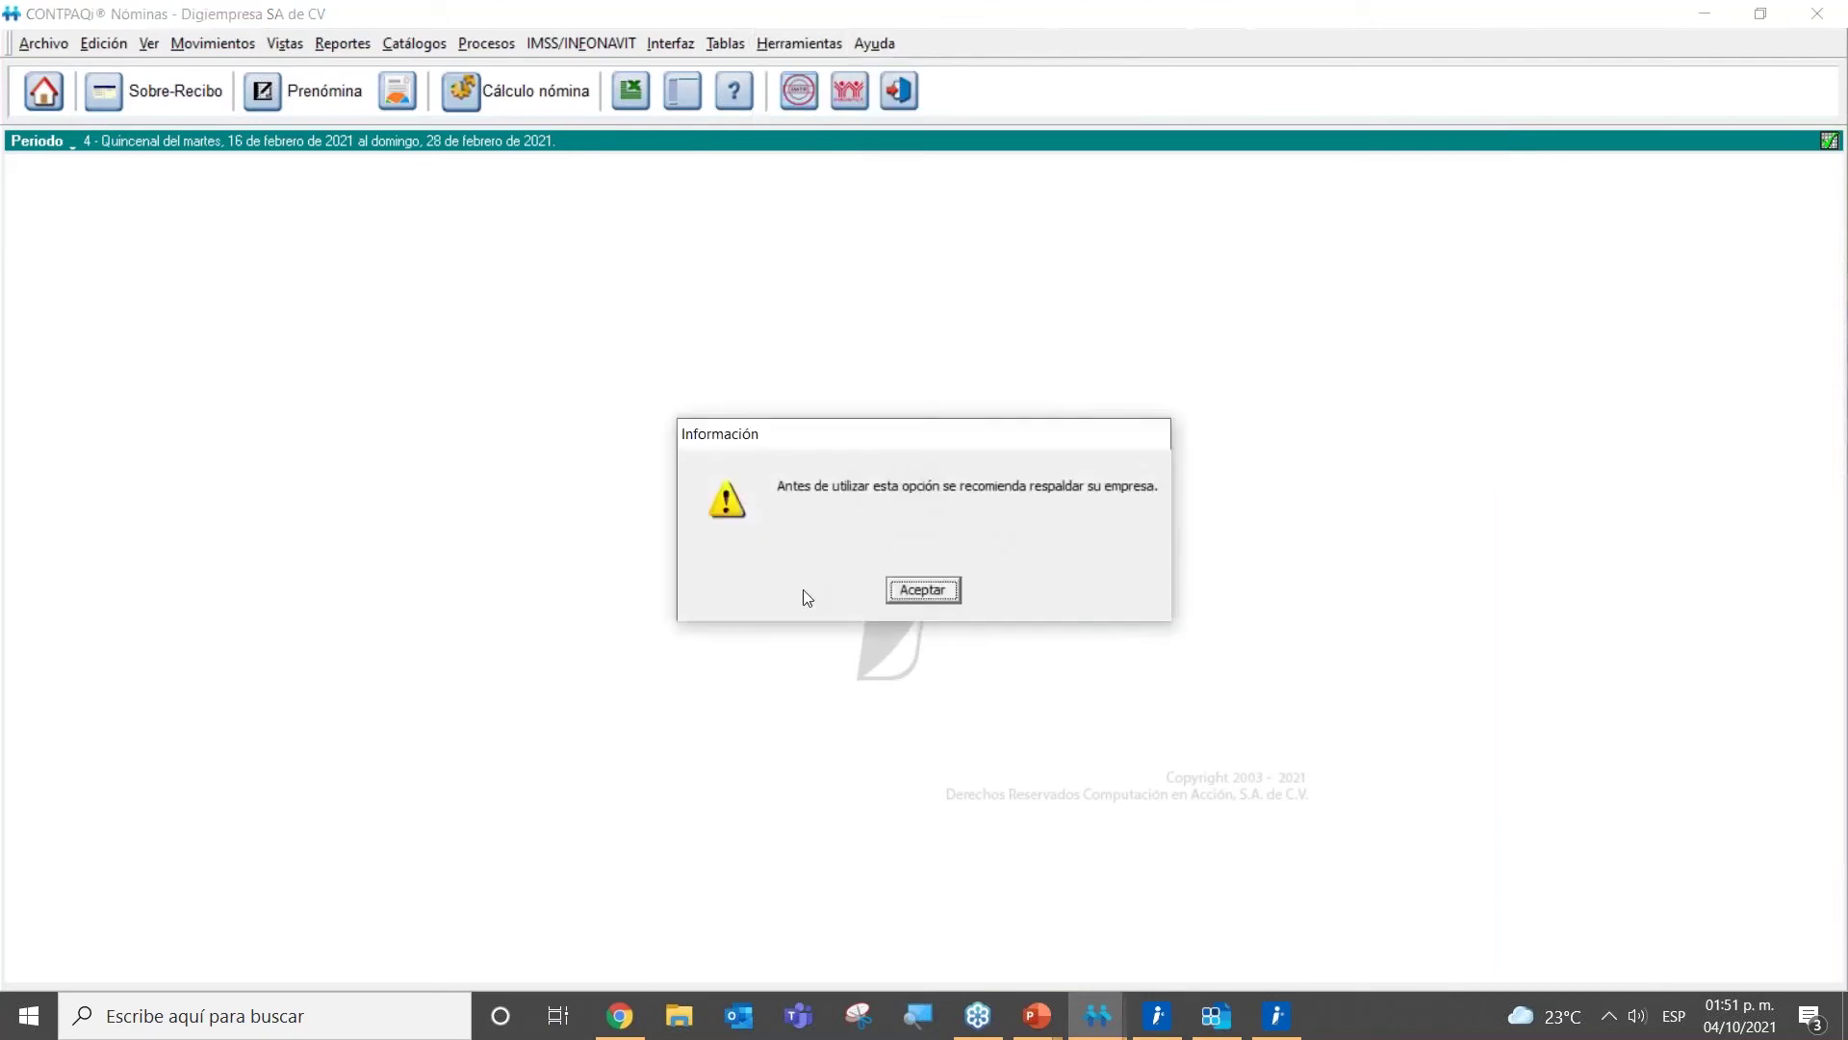
pyautogui.click(944, 591)
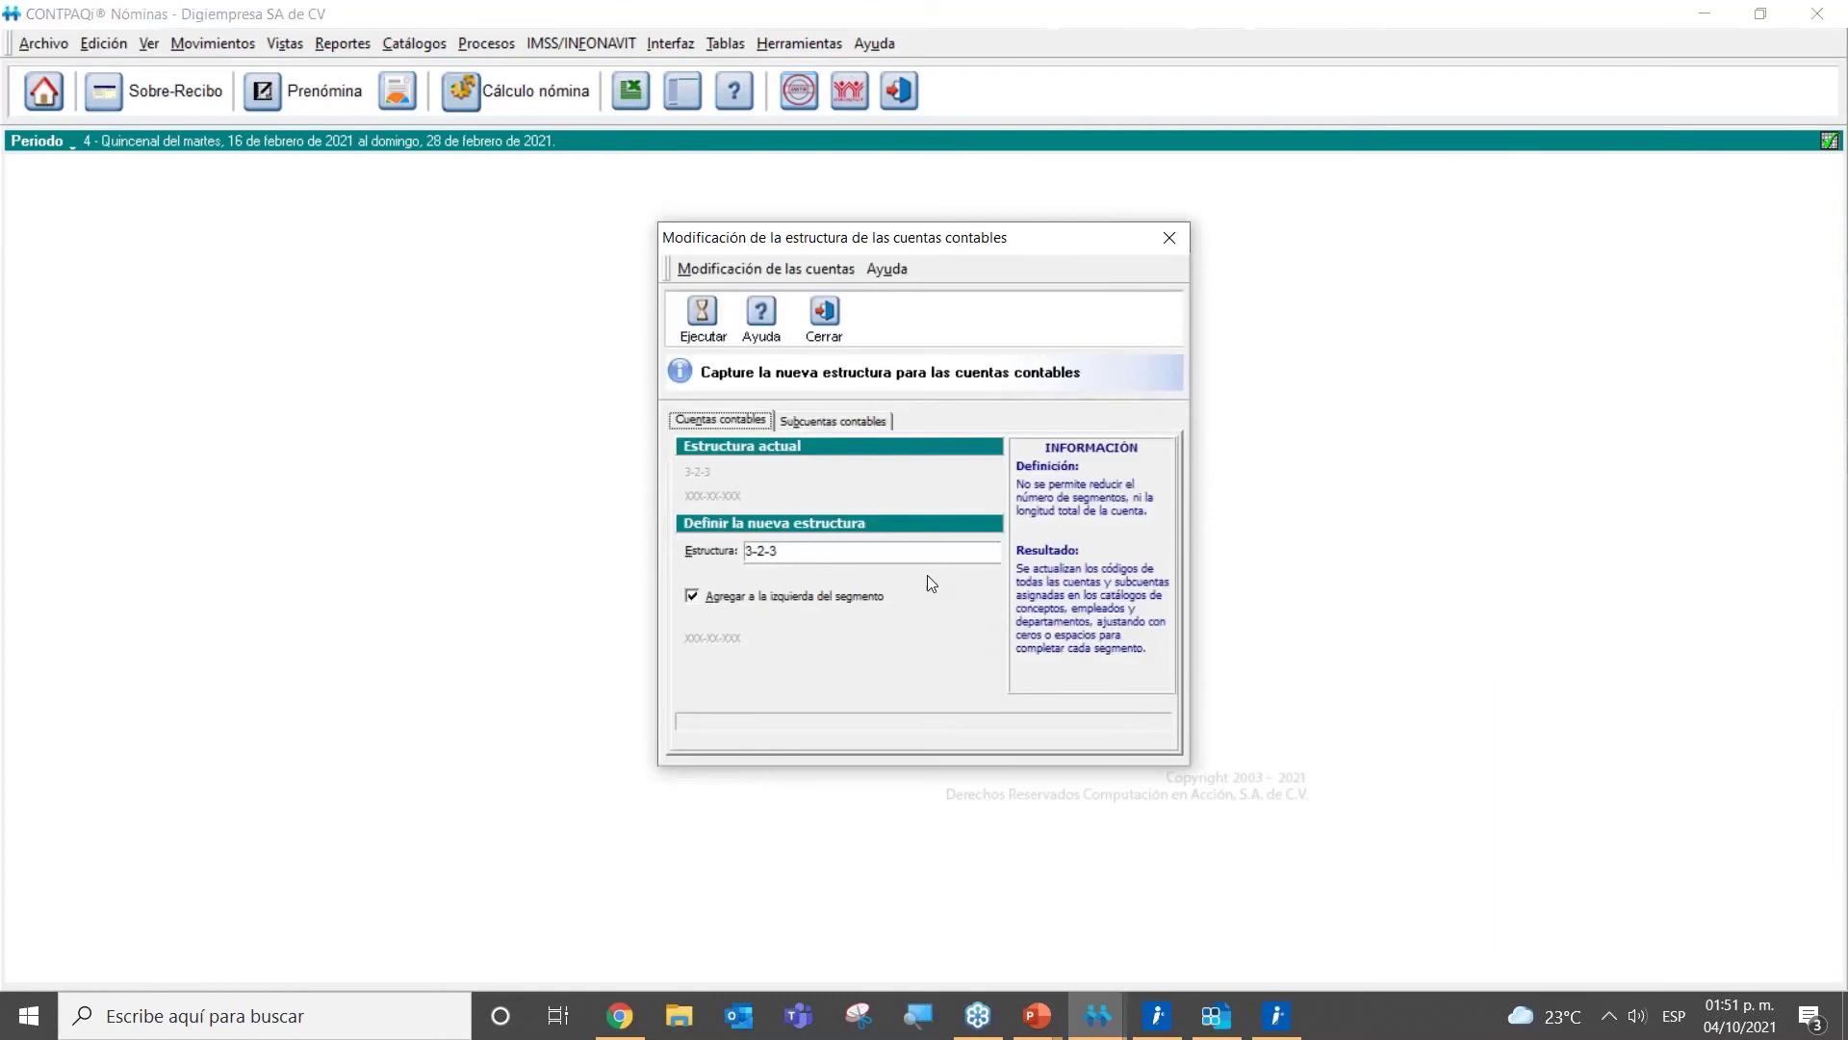
pyautogui.click(859, 425)
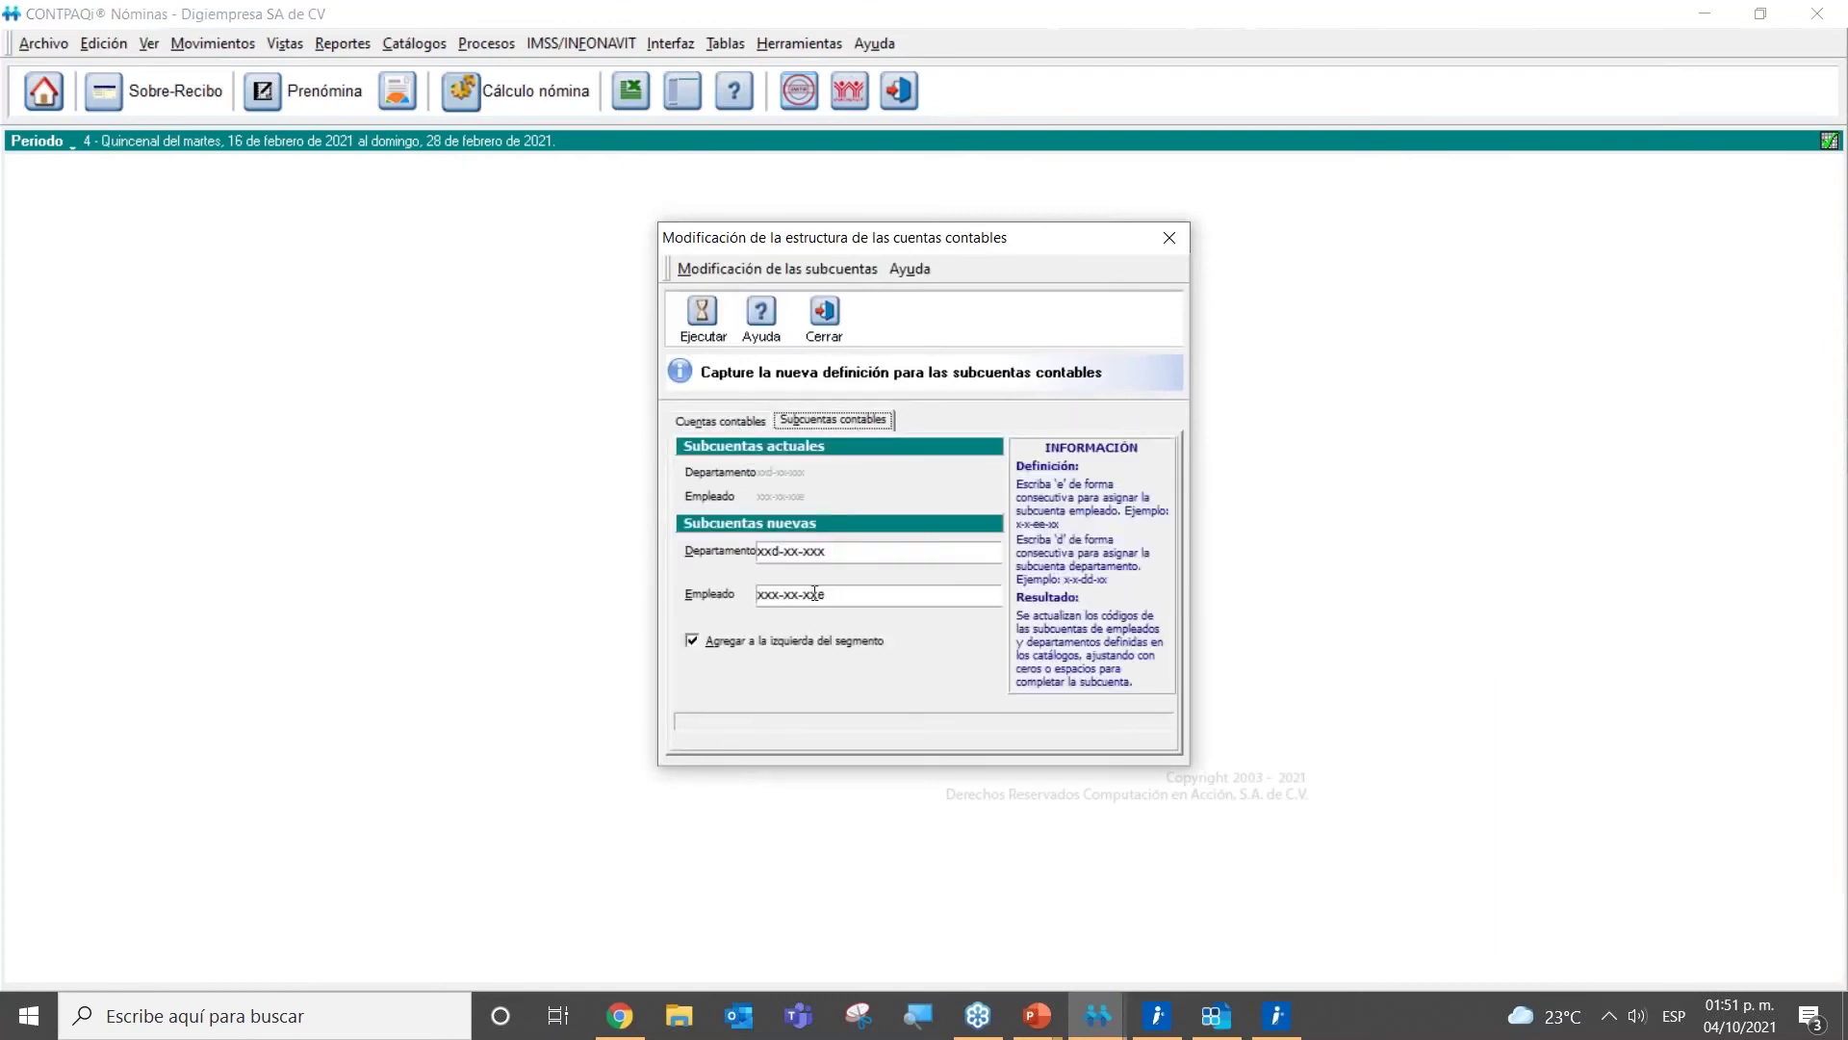
pyautogui.click(797, 551)
pyautogui.click(828, 554)
pyautogui.write('dd')
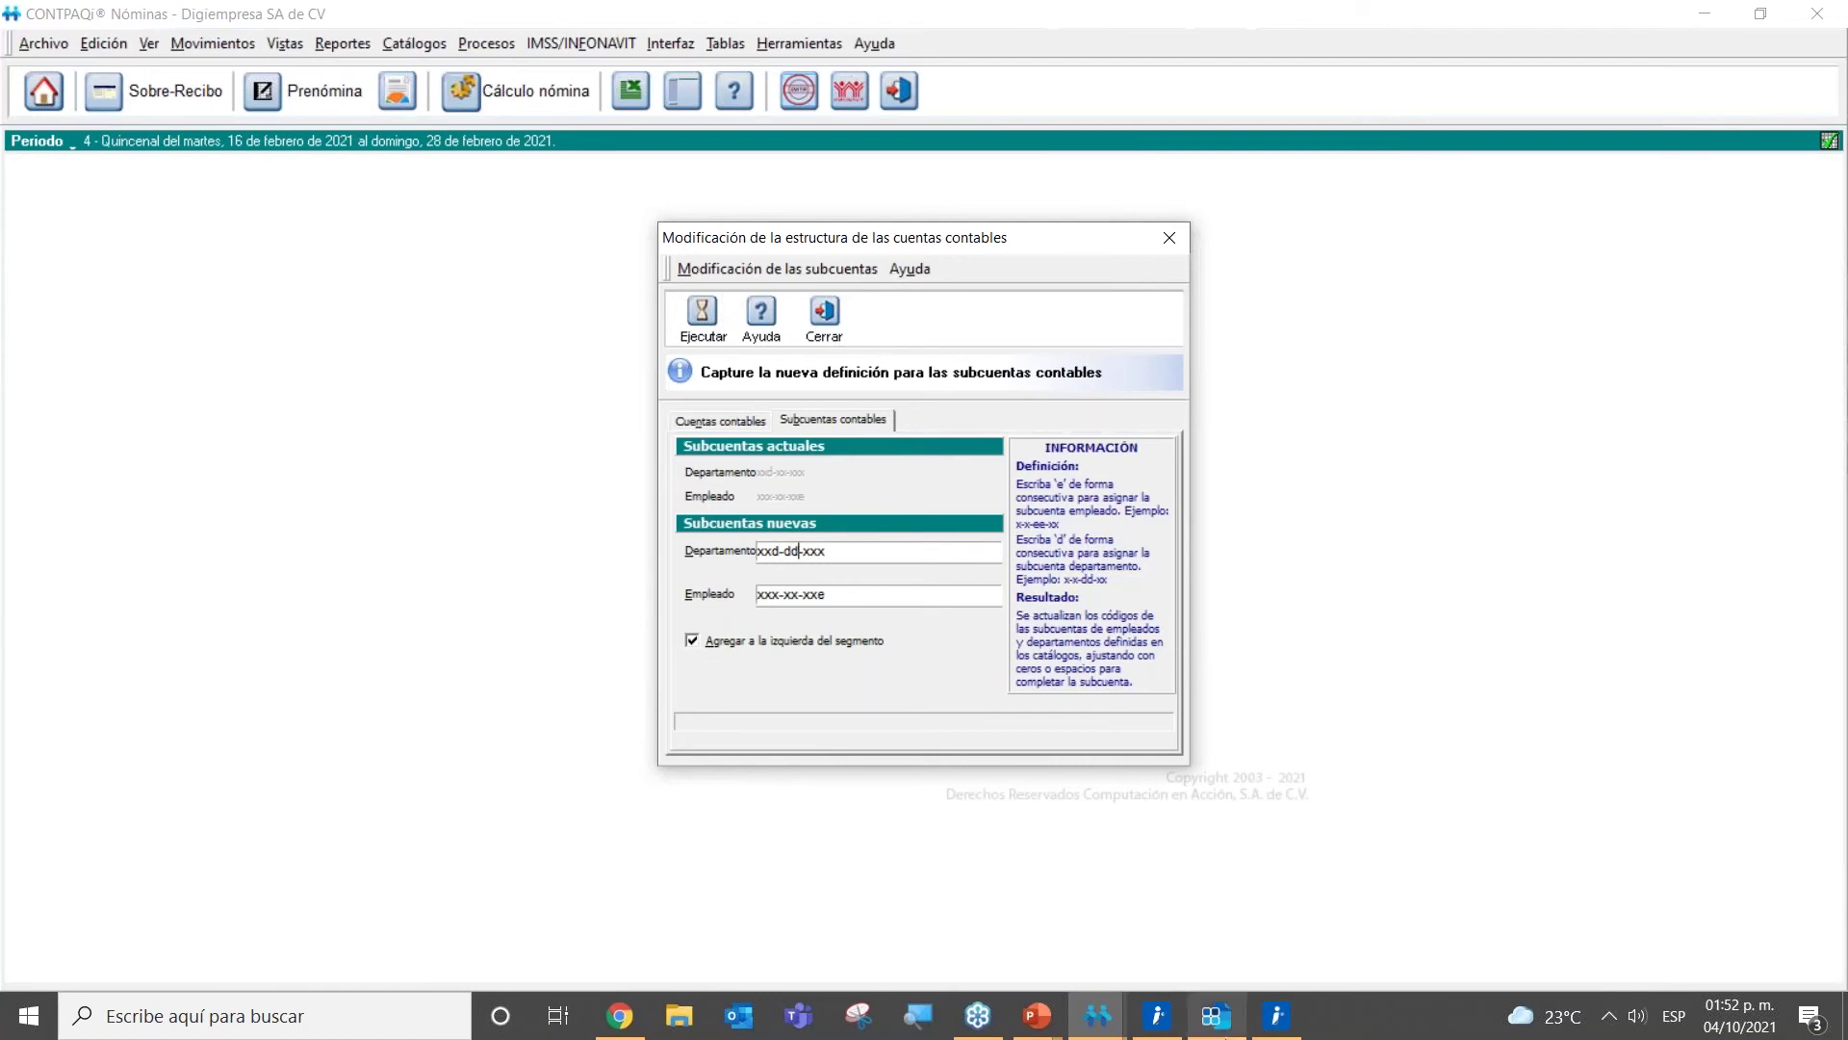
# Step: Switch to Contabilidad, search the chart of accounts for 602 and examine the subaccounts of 603-00-000 Gastos de administración
pyautogui.click(1205, 1020)
pyautogui.click(415, 75)
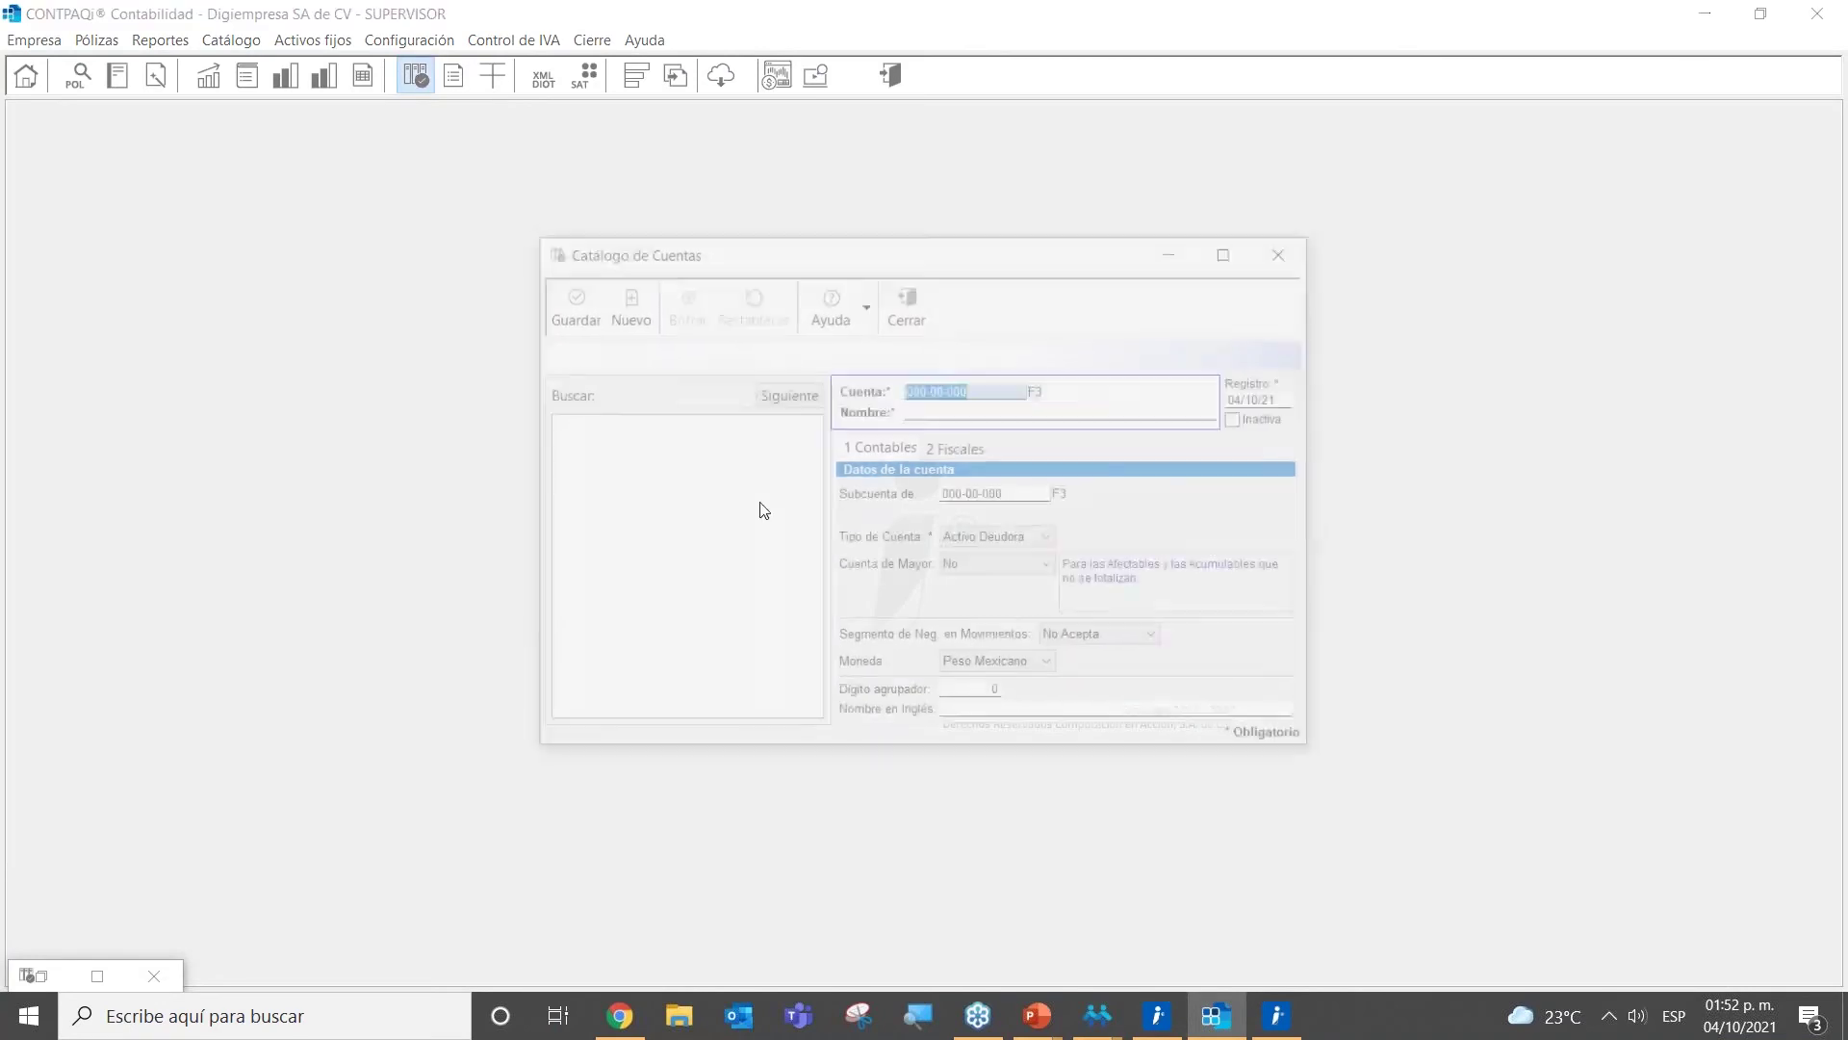
pyautogui.click(704, 392)
pyautogui.write('602')
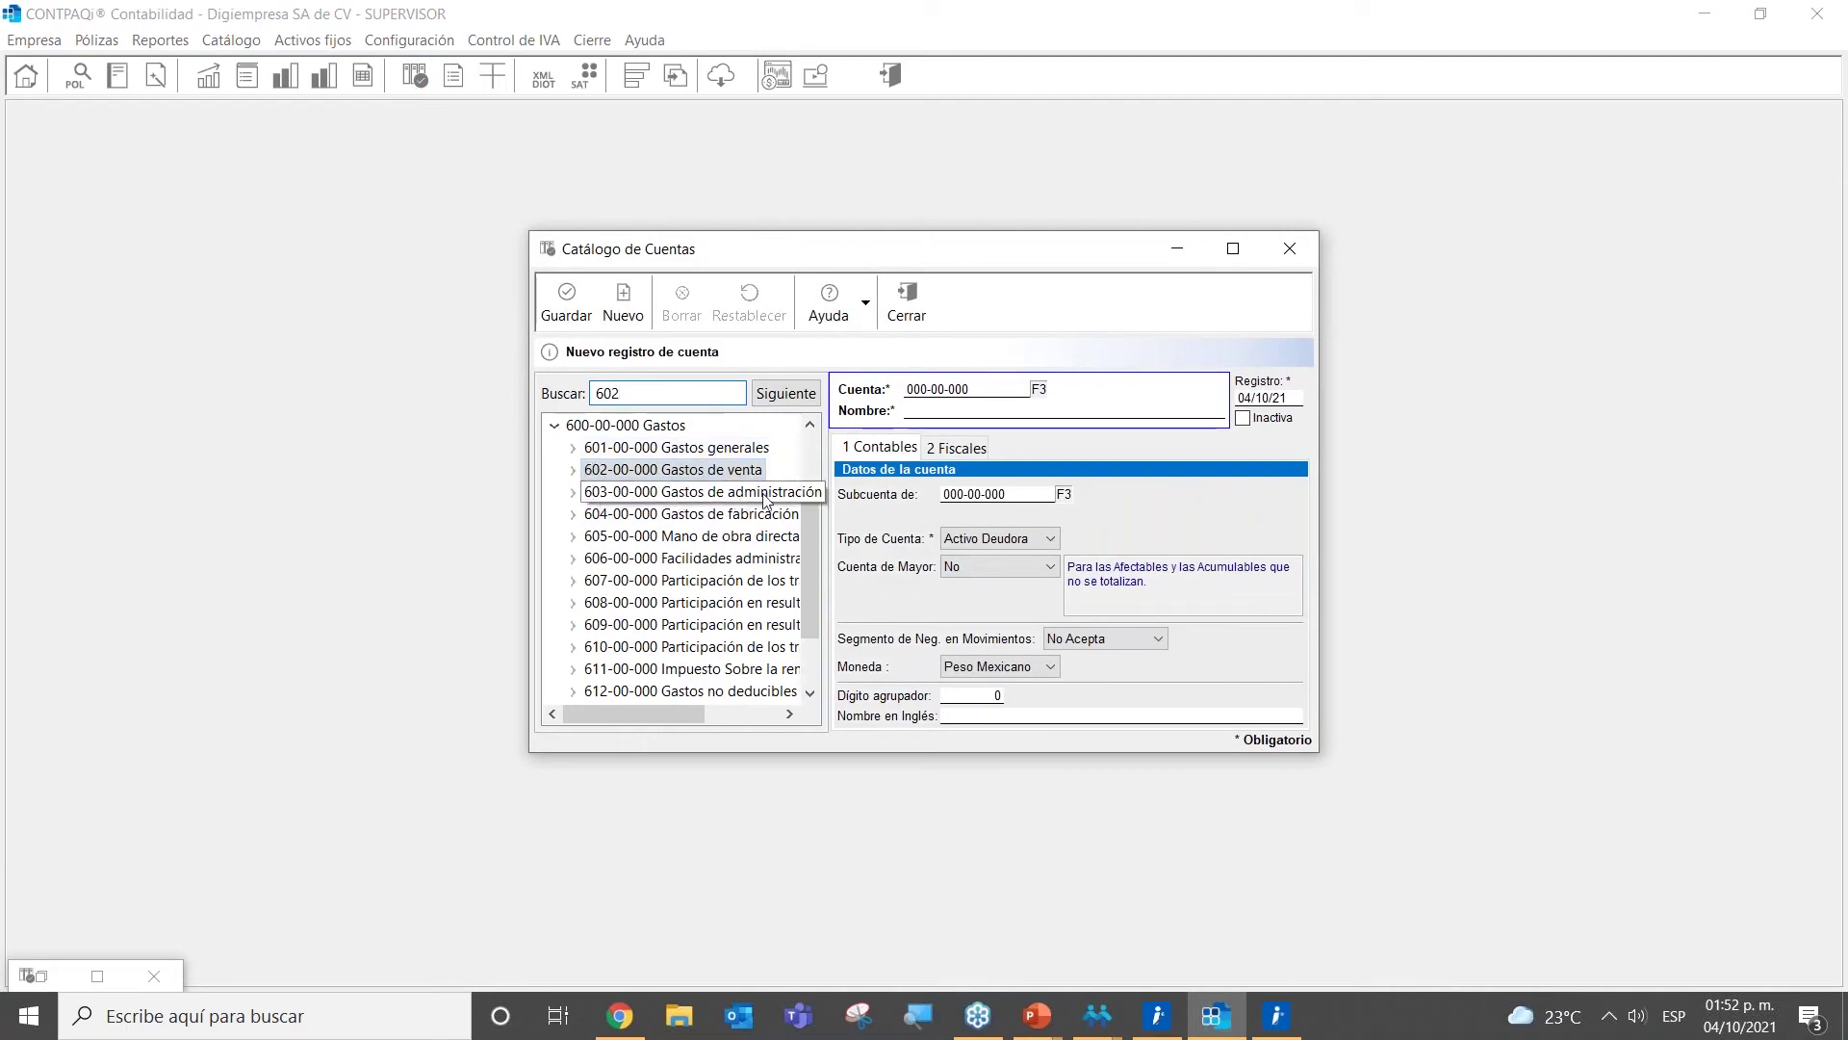
pyautogui.doubleClick(591, 495)
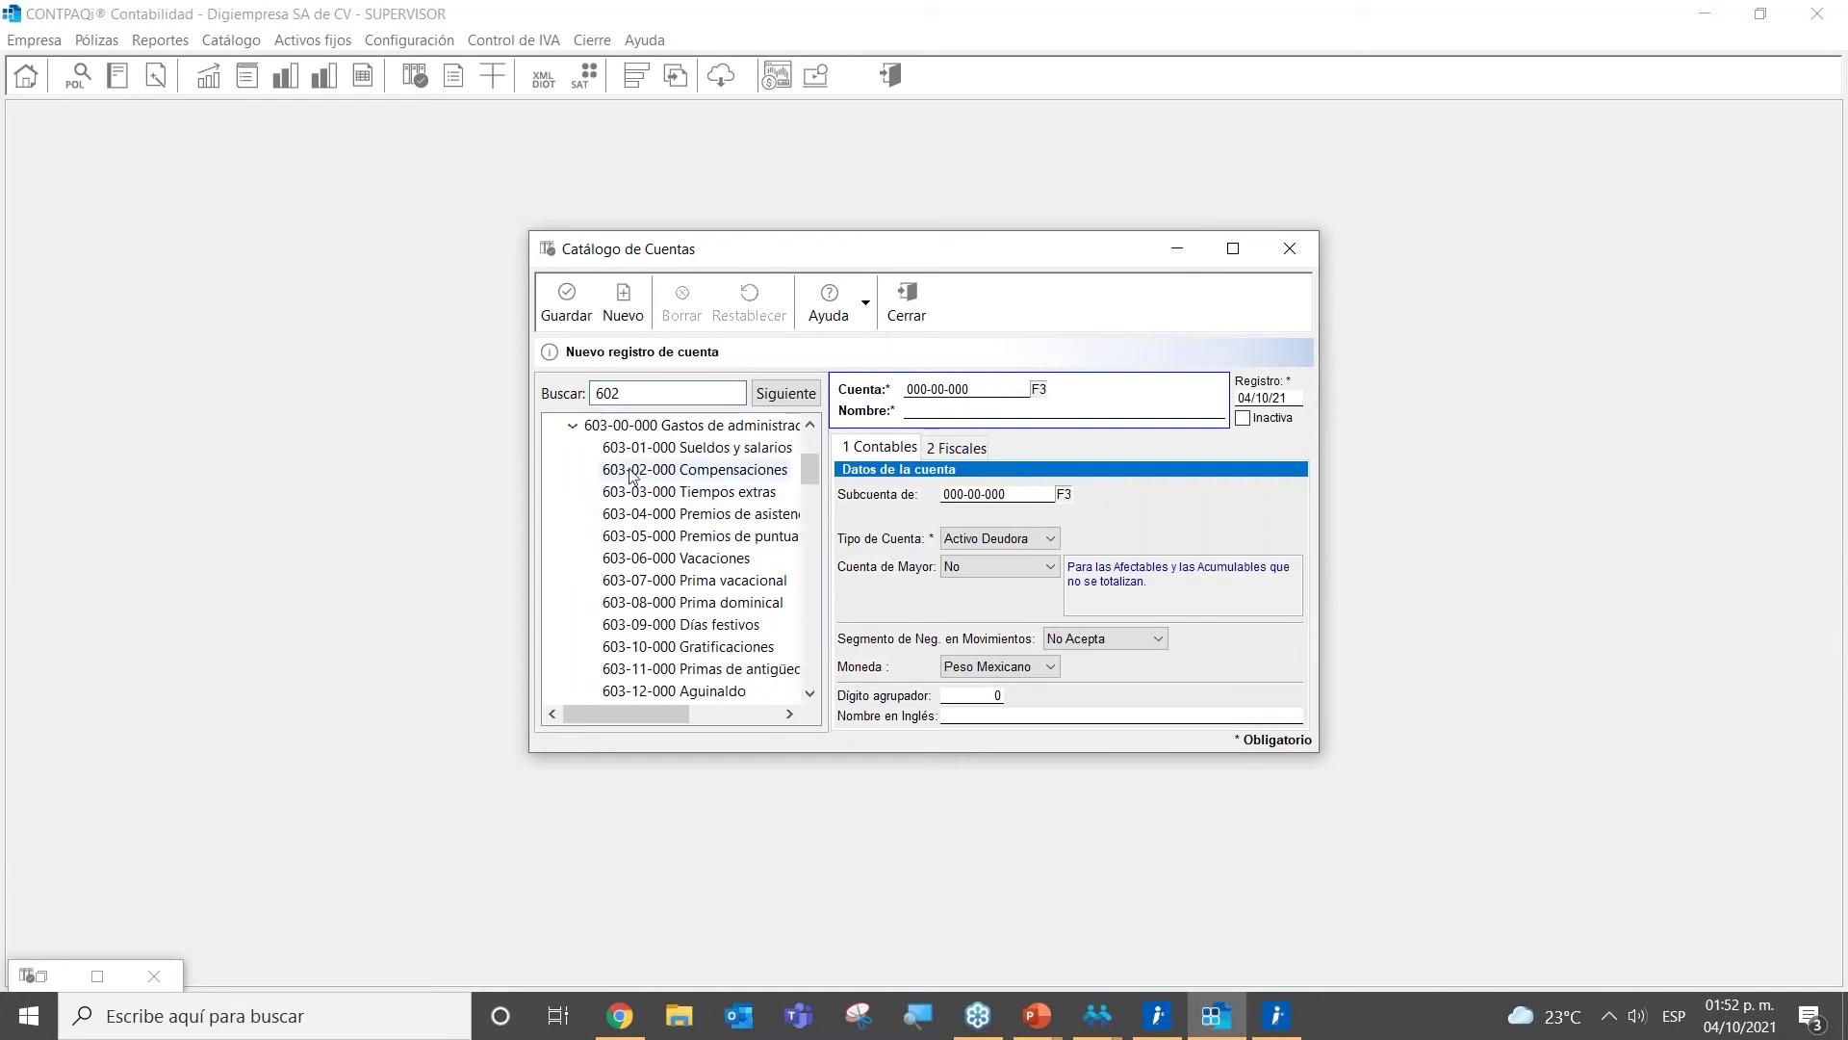
pyautogui.click(574, 426)
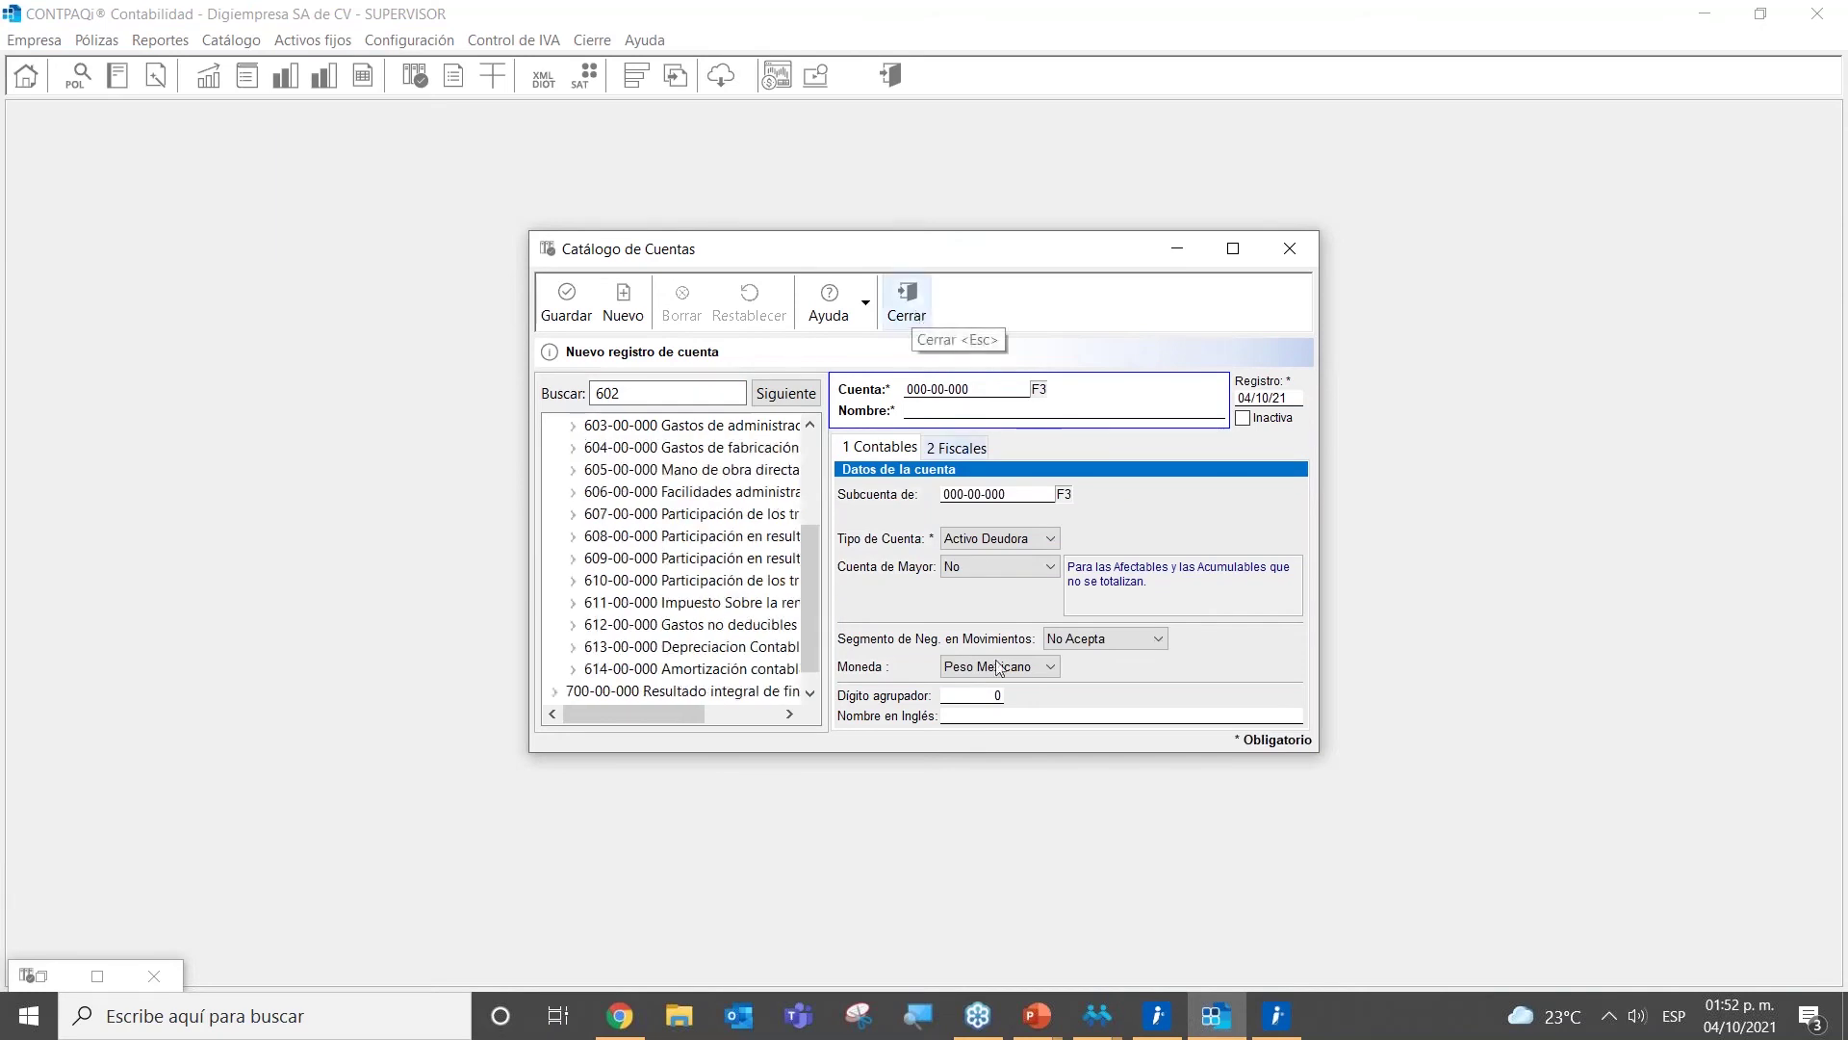
# Step: Return to Nóminas, run the subaccount restructuring, review its process log and let the company close for the update
pyautogui.moveTo(1099, 1011)
pyautogui.click(1150, 919)
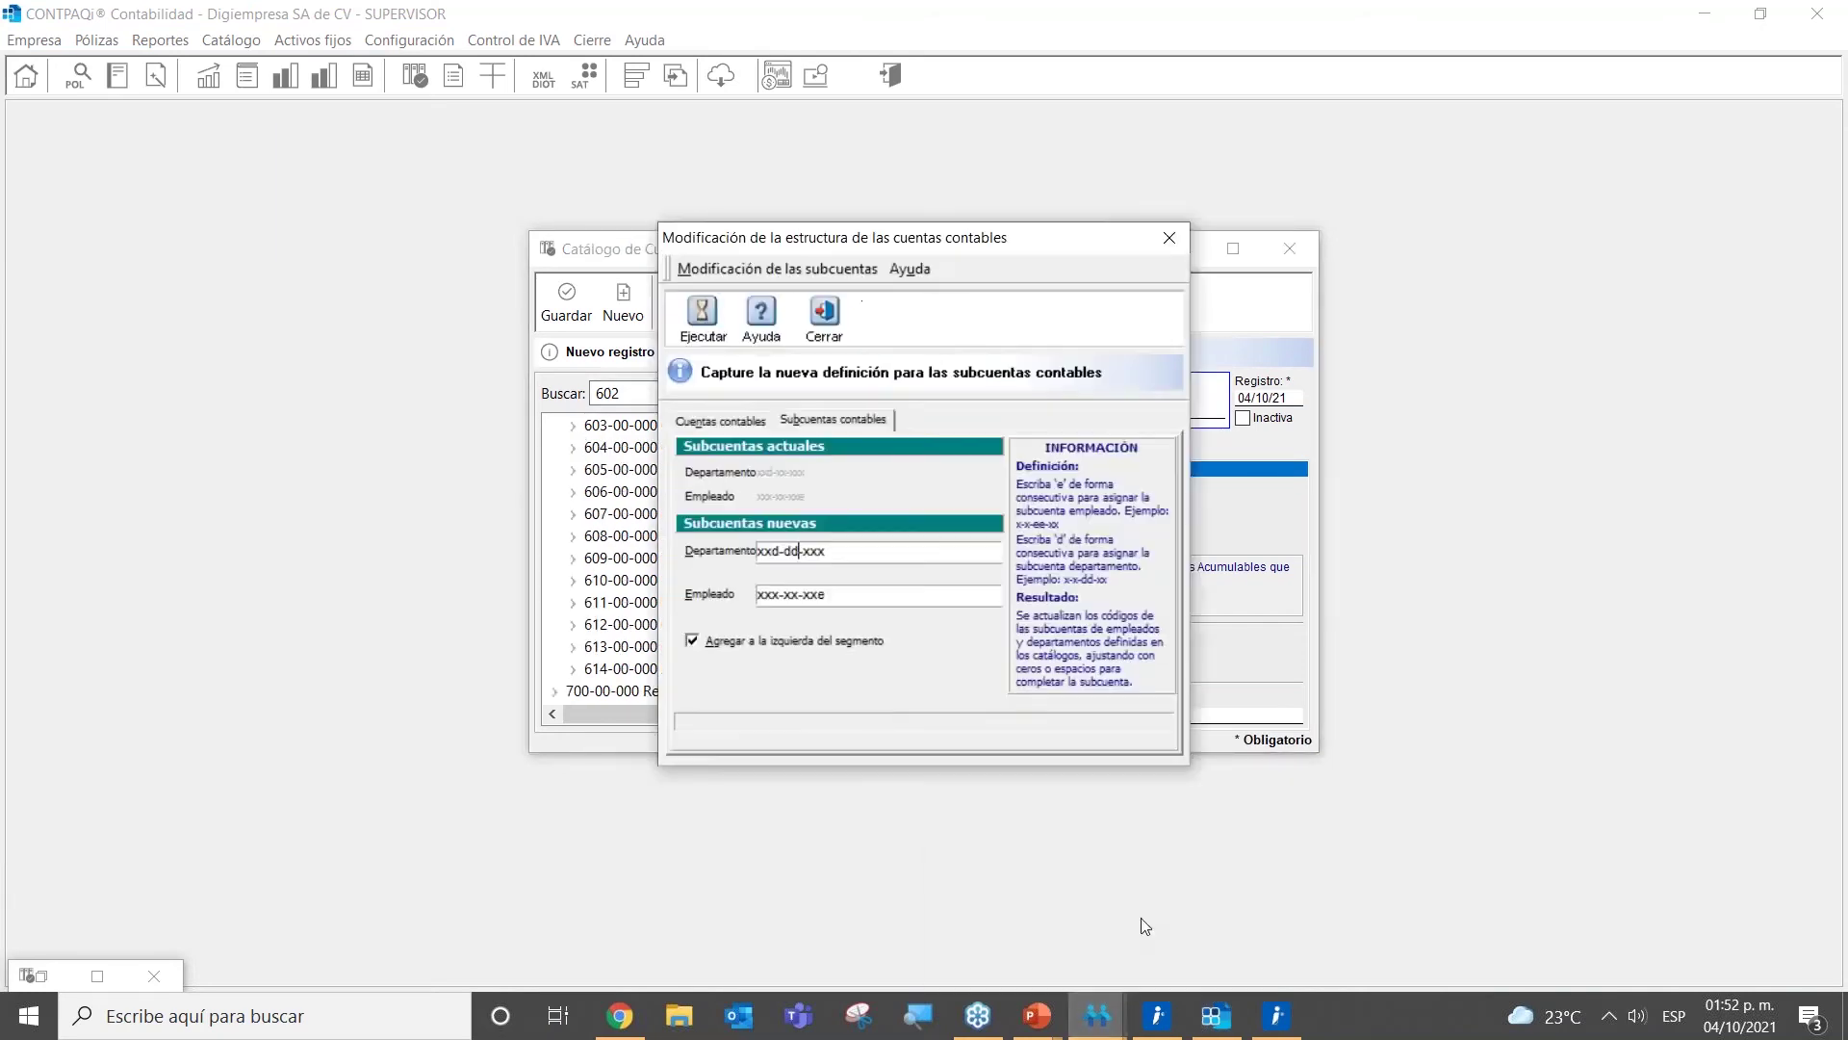
pyautogui.click(703, 313)
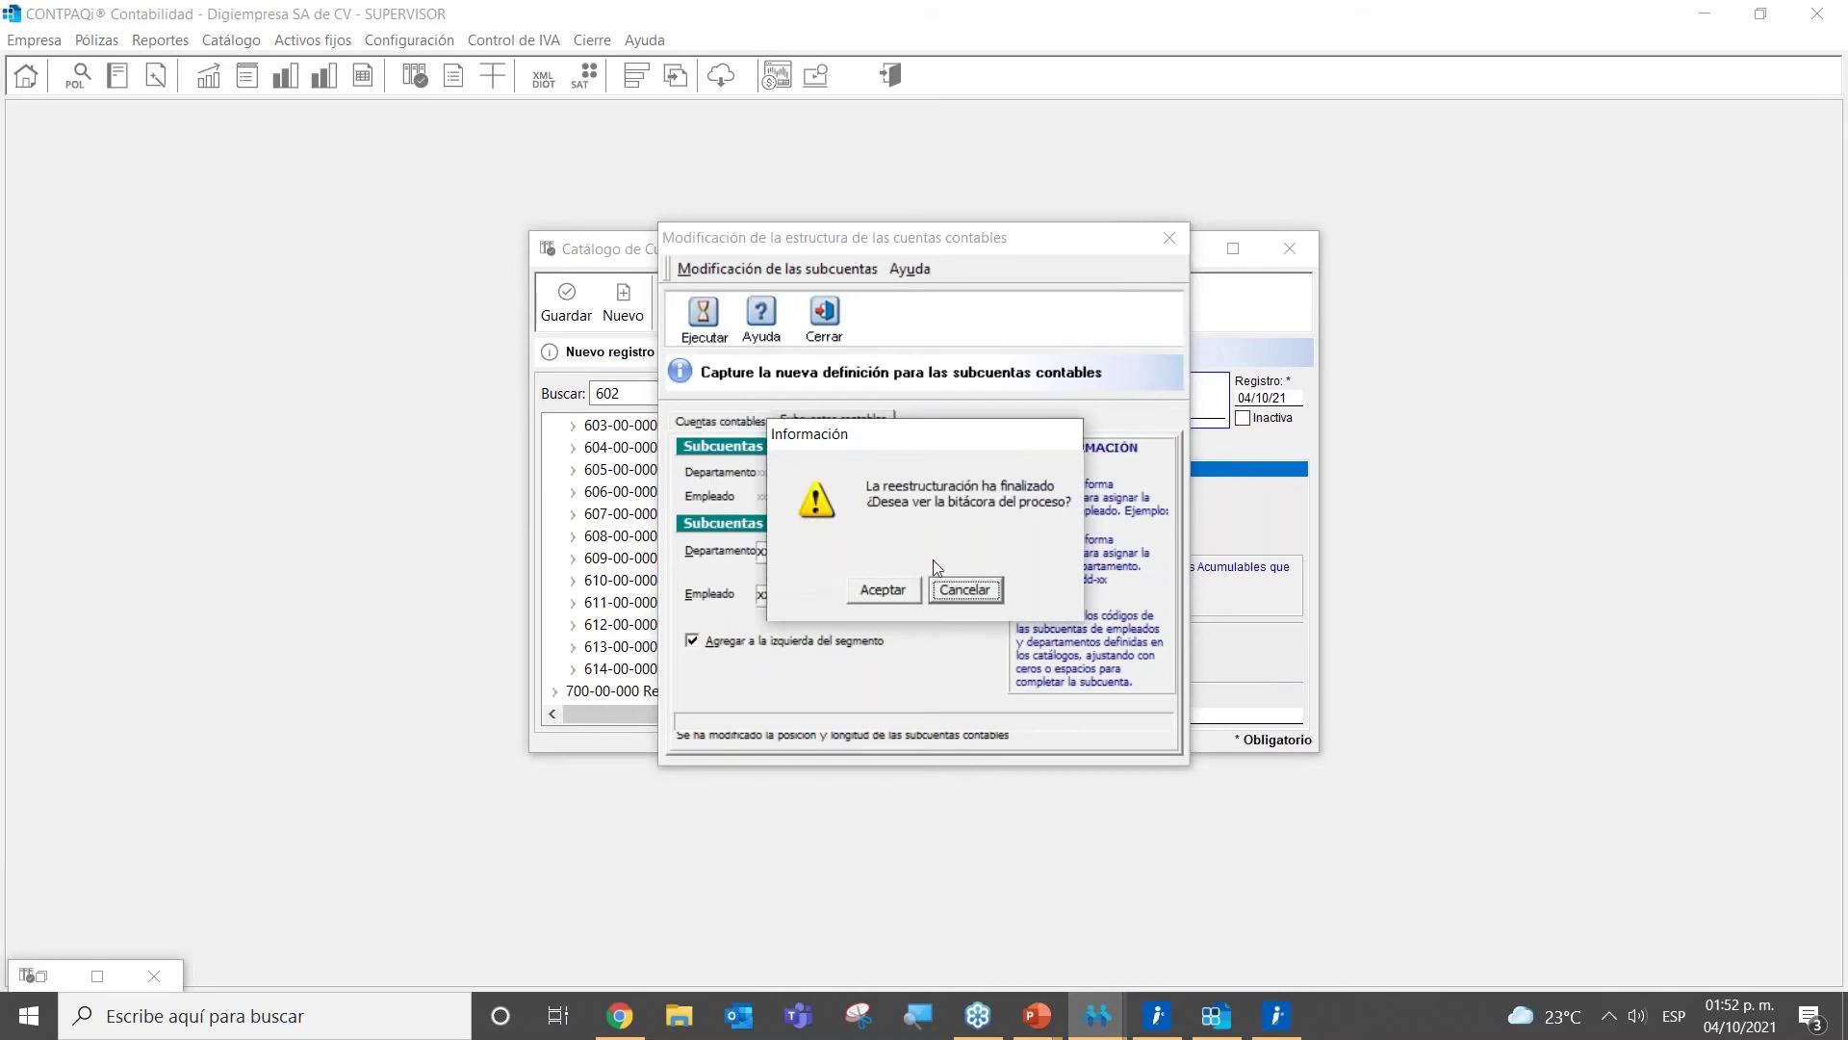
pyautogui.click(878, 591)
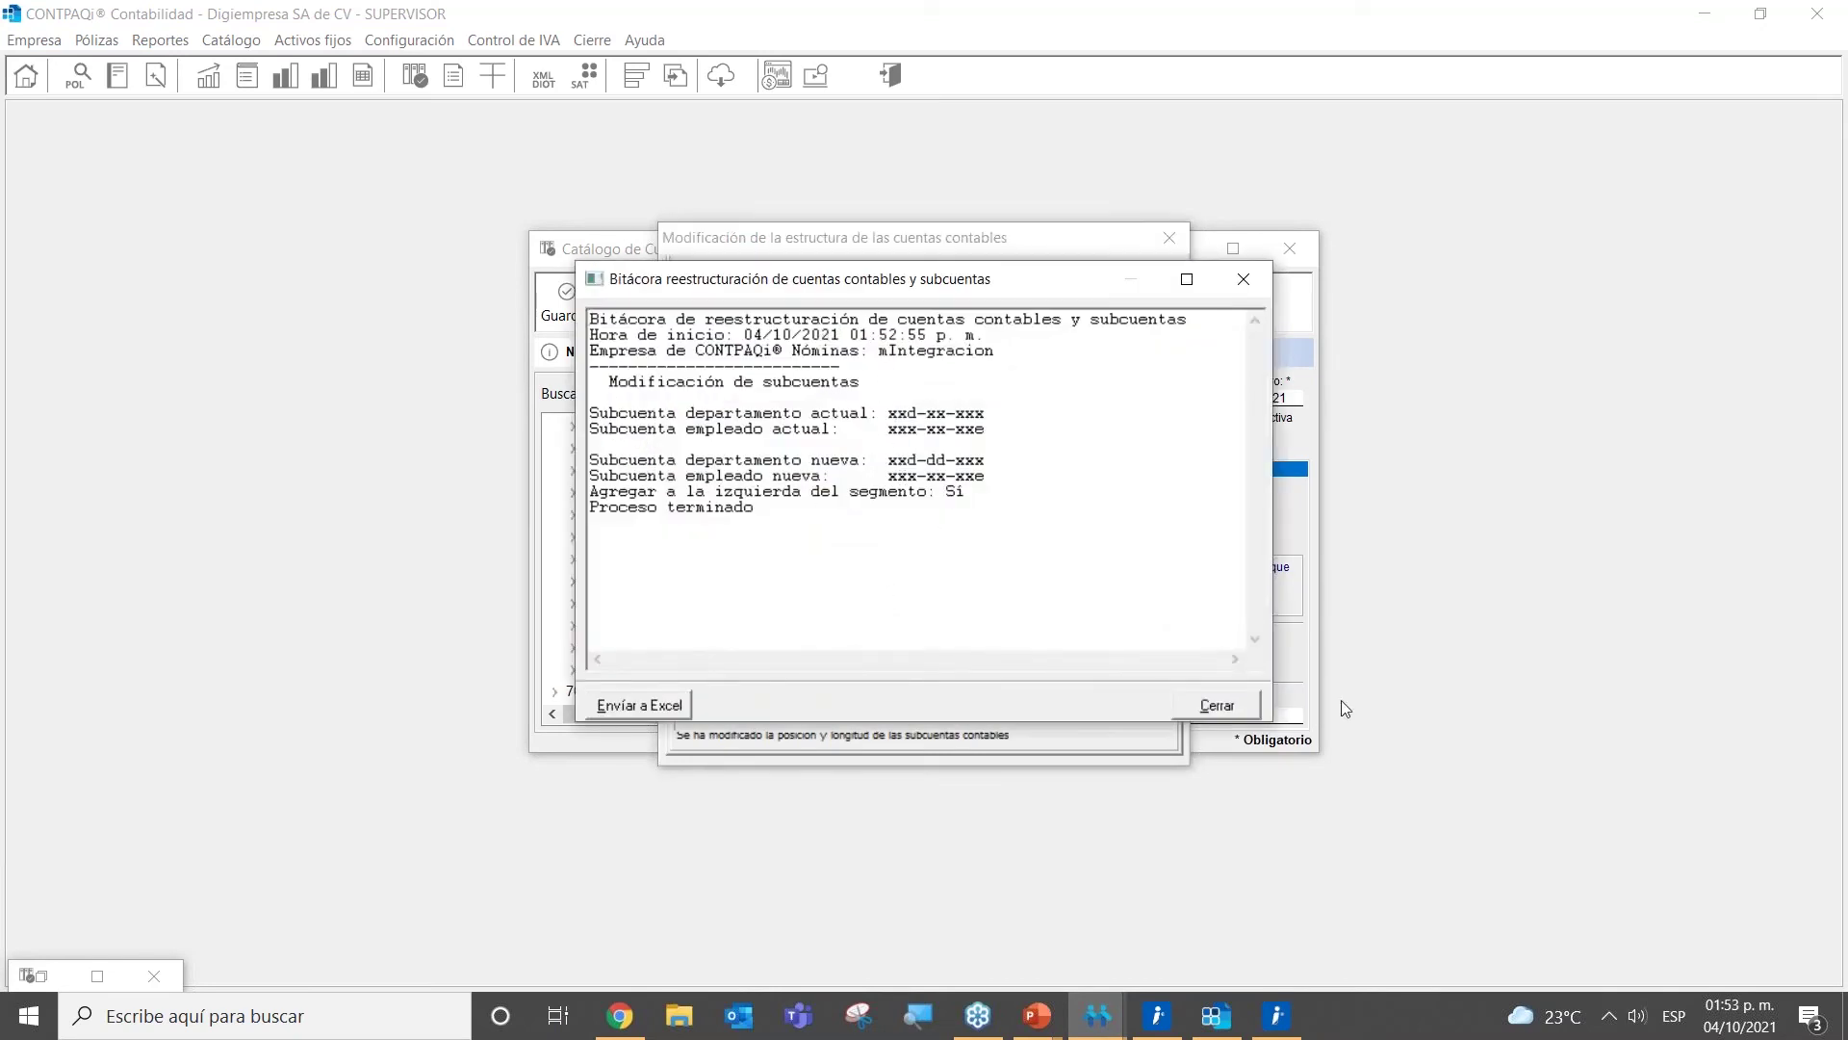
pyautogui.click(1217, 705)
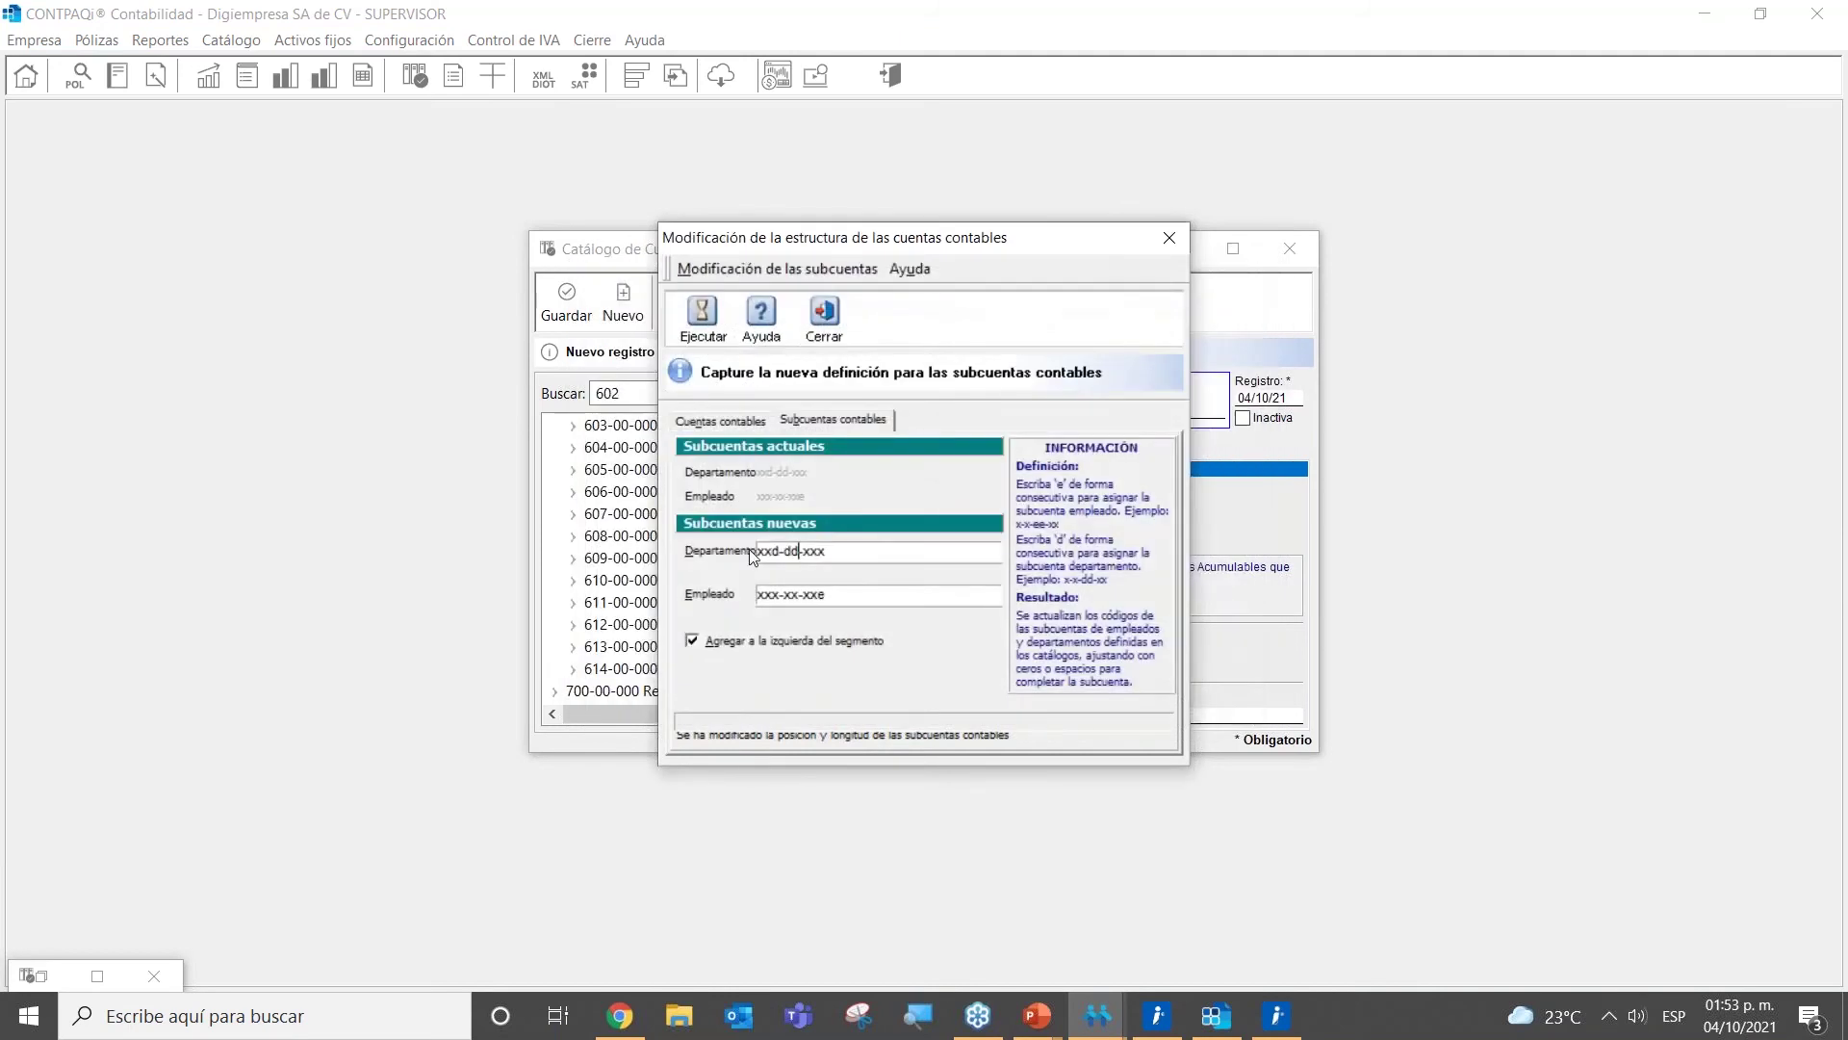
pyautogui.click(824, 316)
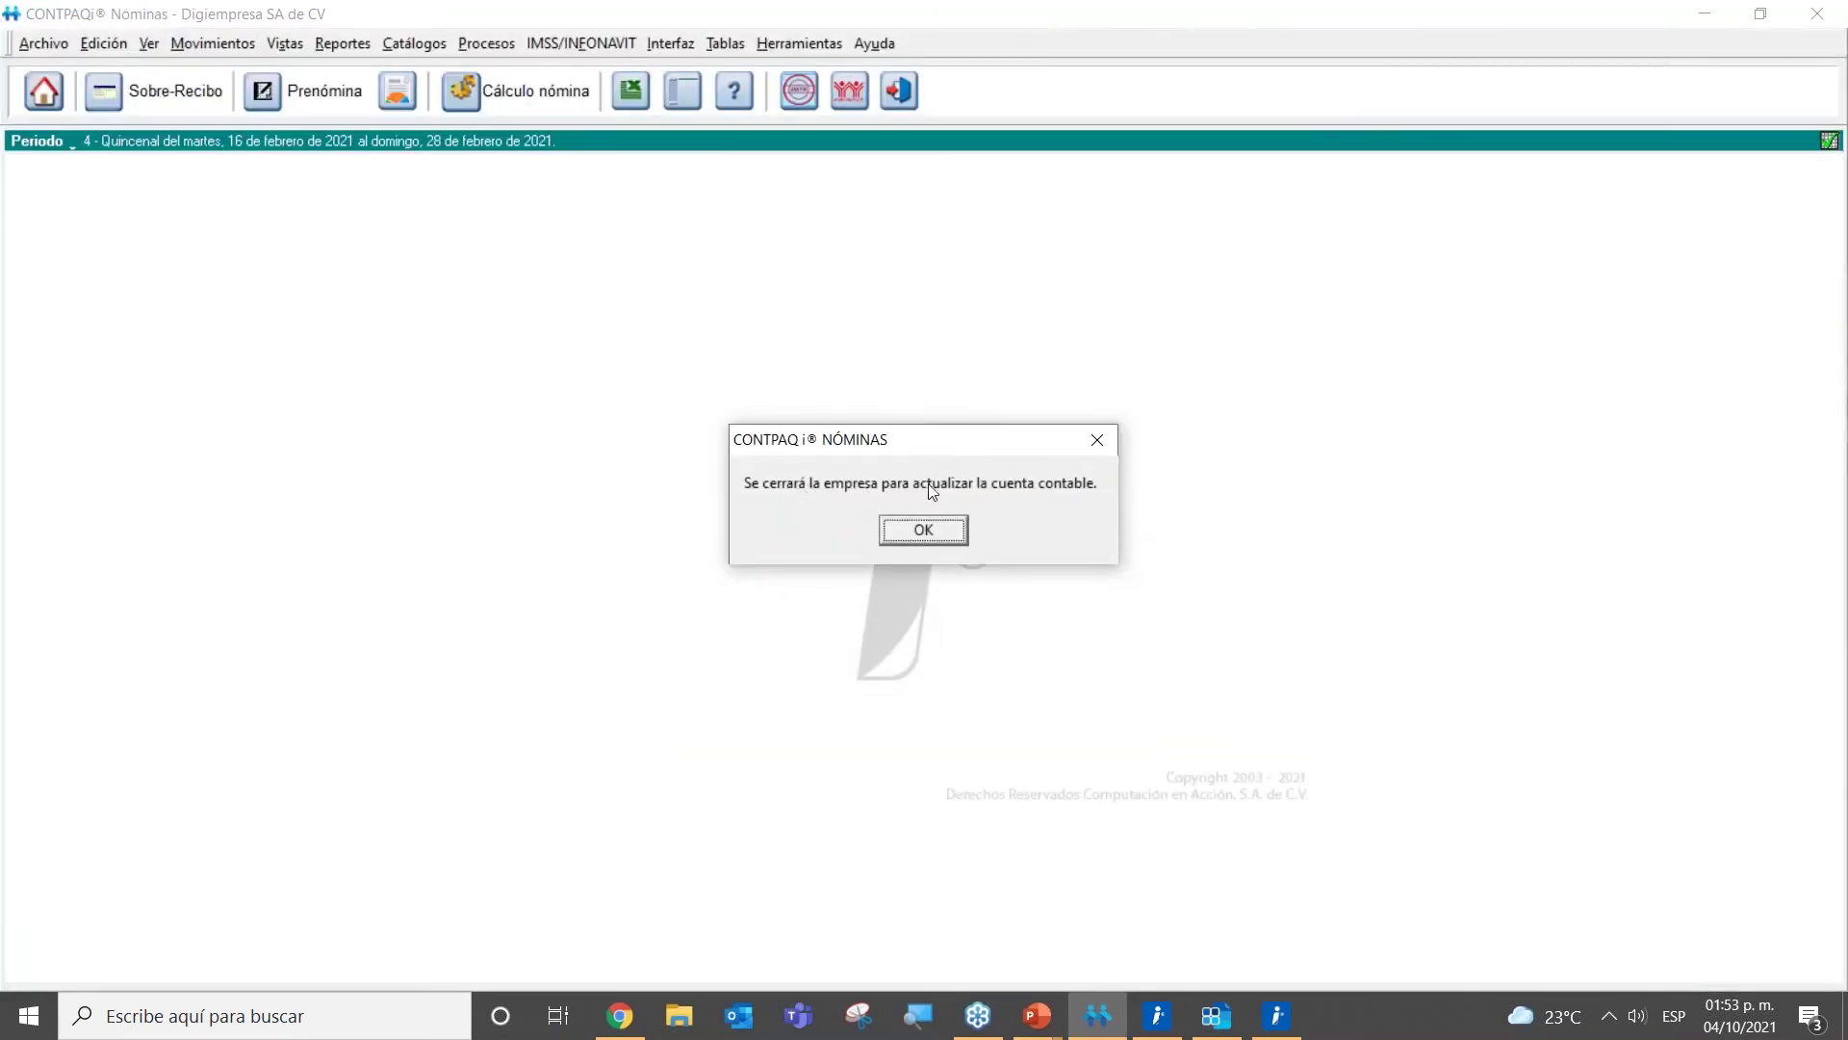
pyautogui.click(951, 535)
# Step: Reopen Digiempresa SA de CV with the Quincenal period type
pyautogui.click(45, 88)
pyautogui.doubleClick(676, 496)
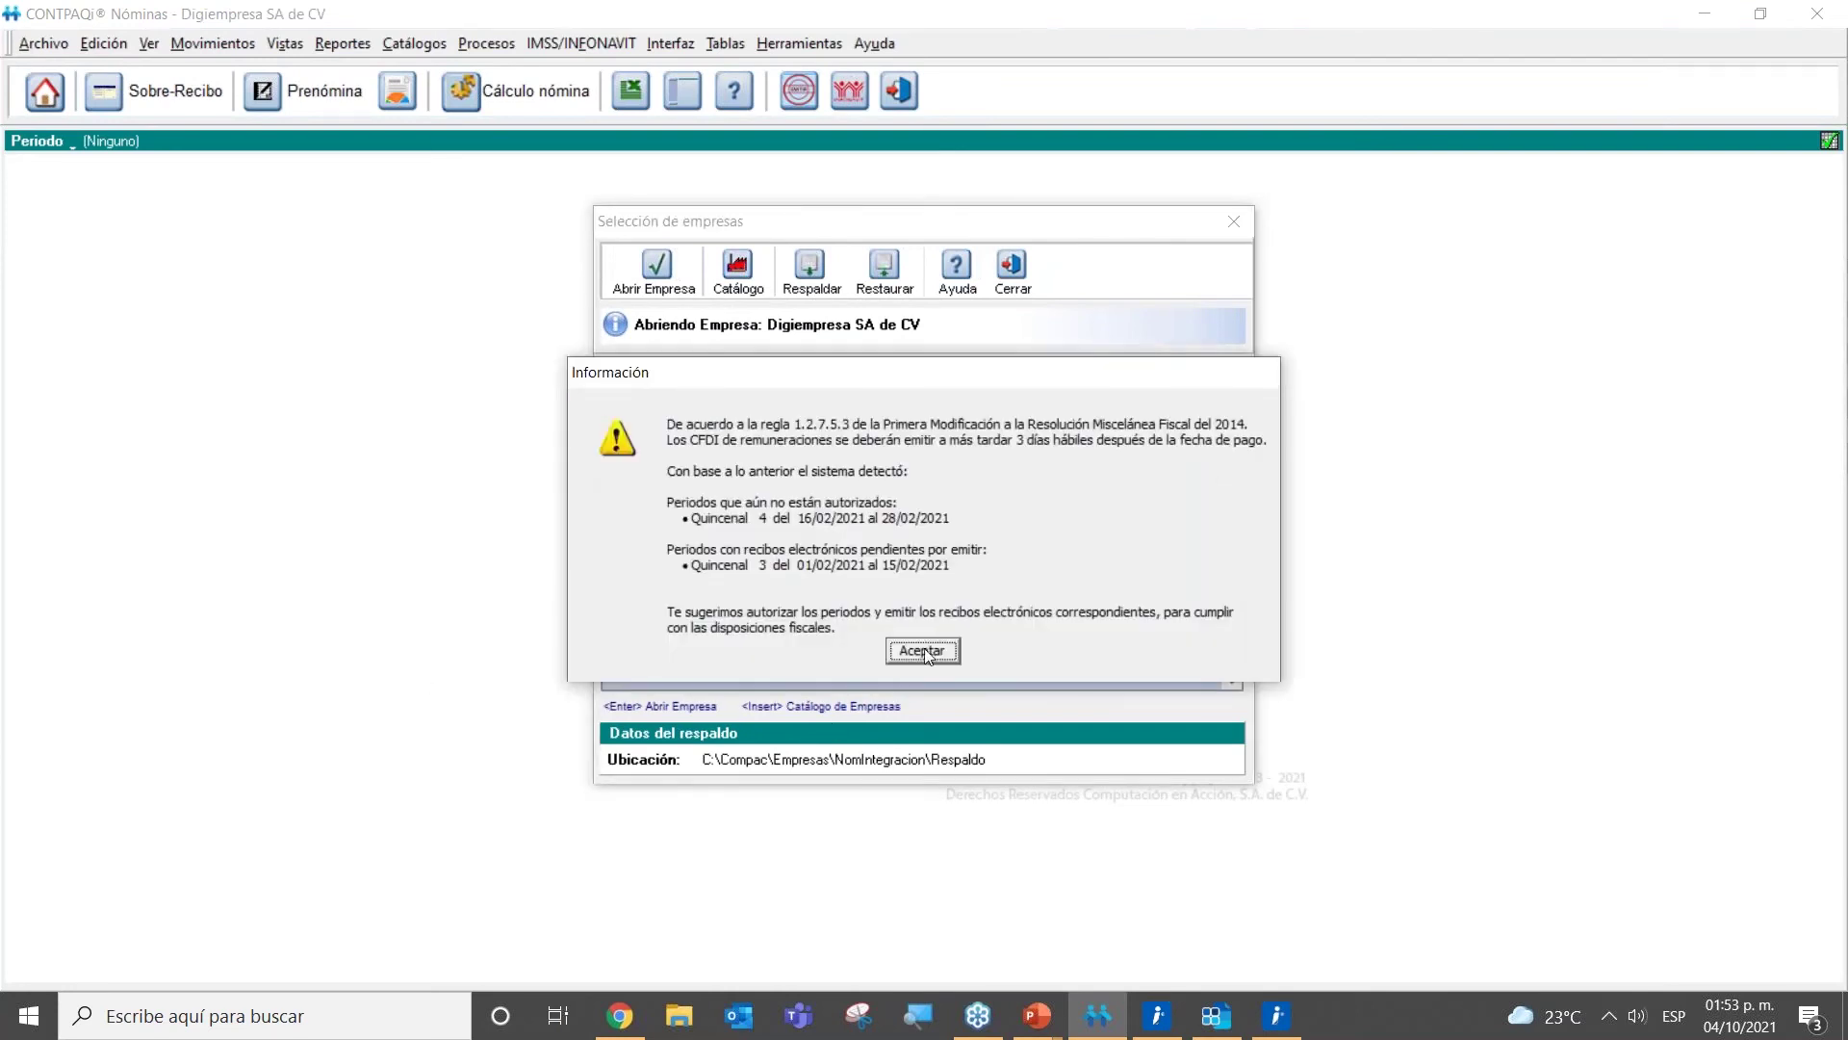
pyautogui.click(924, 652)
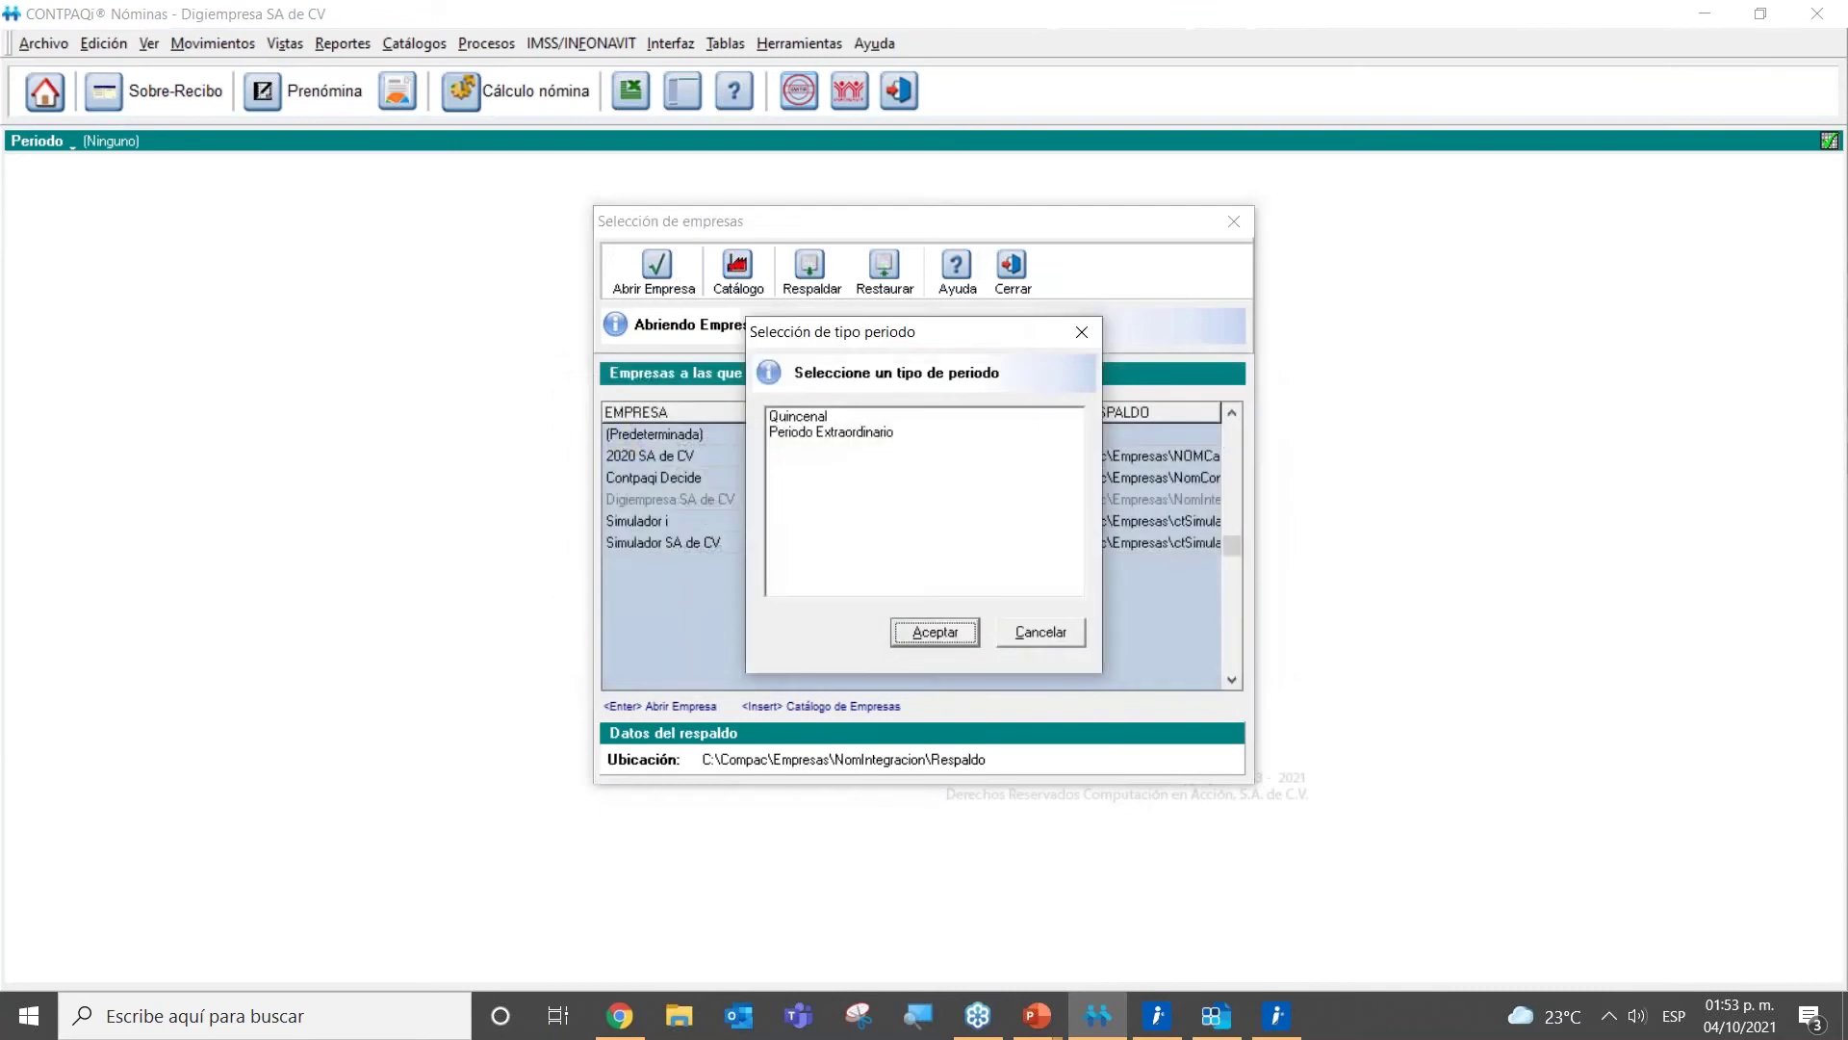
pyautogui.click(825, 419)
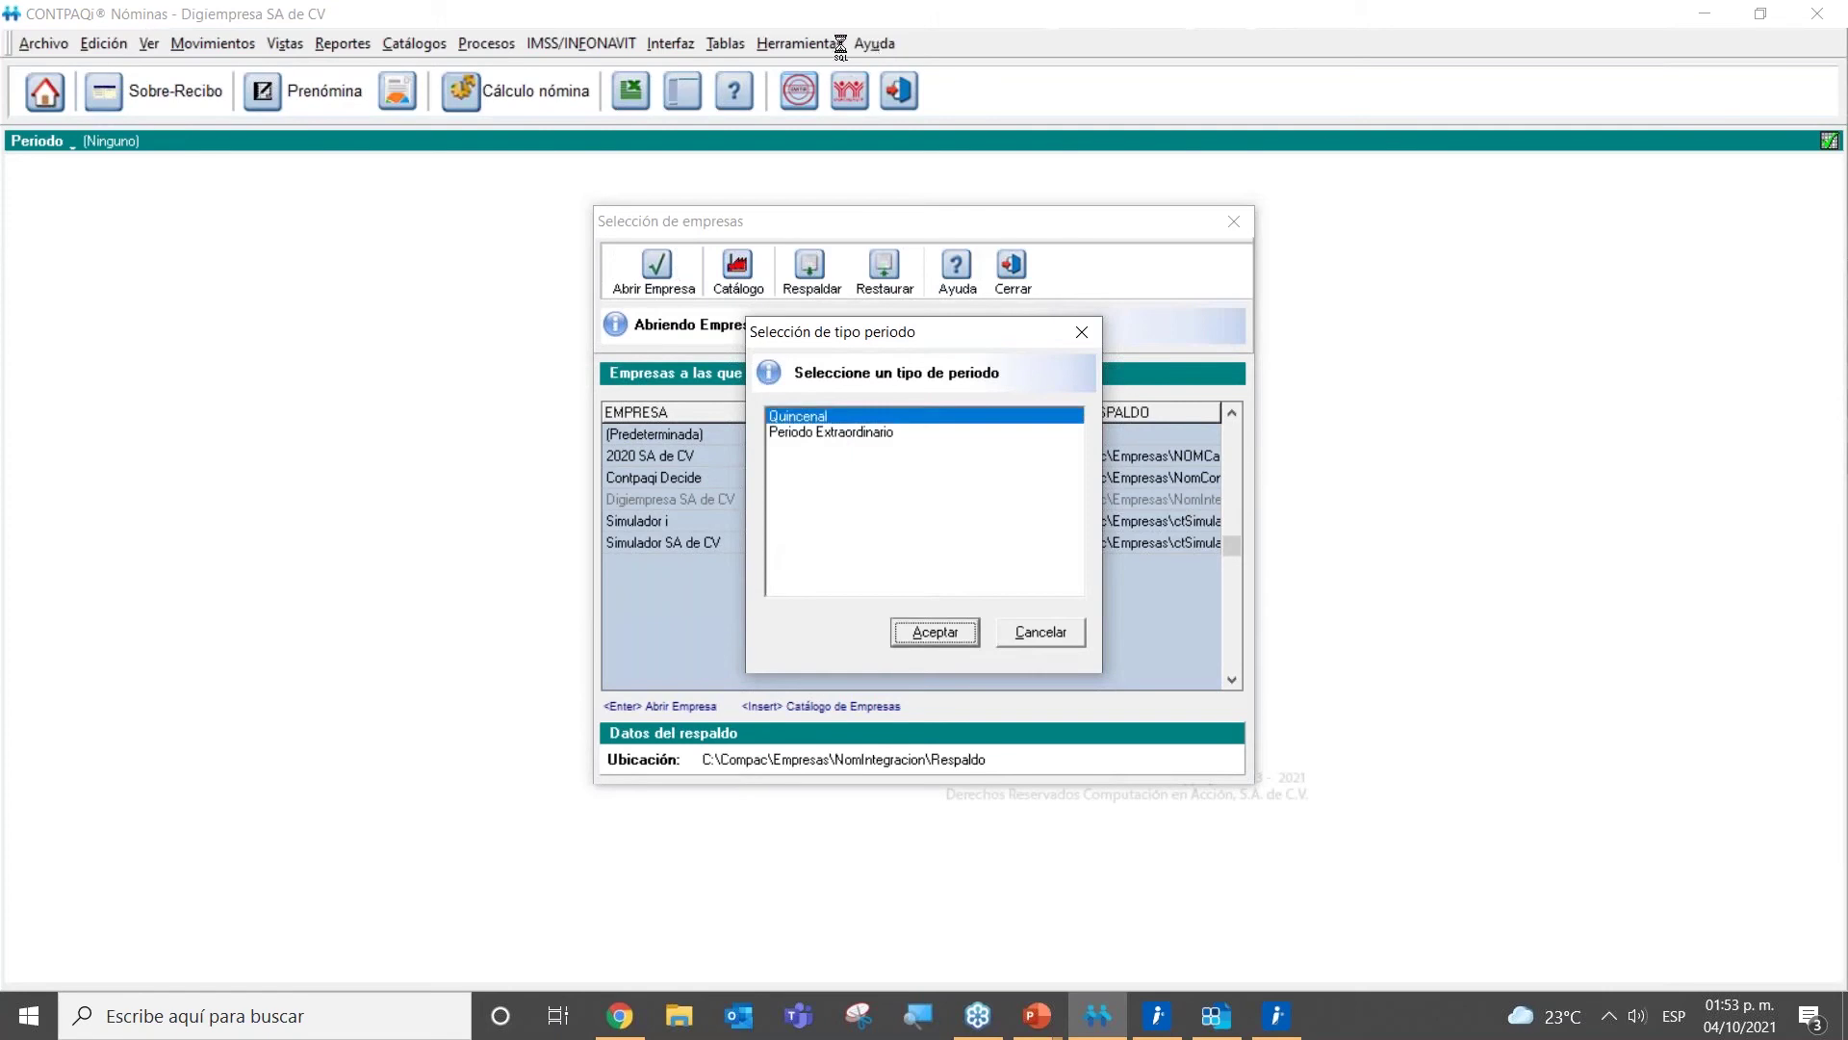
pyautogui.click(800, 43)
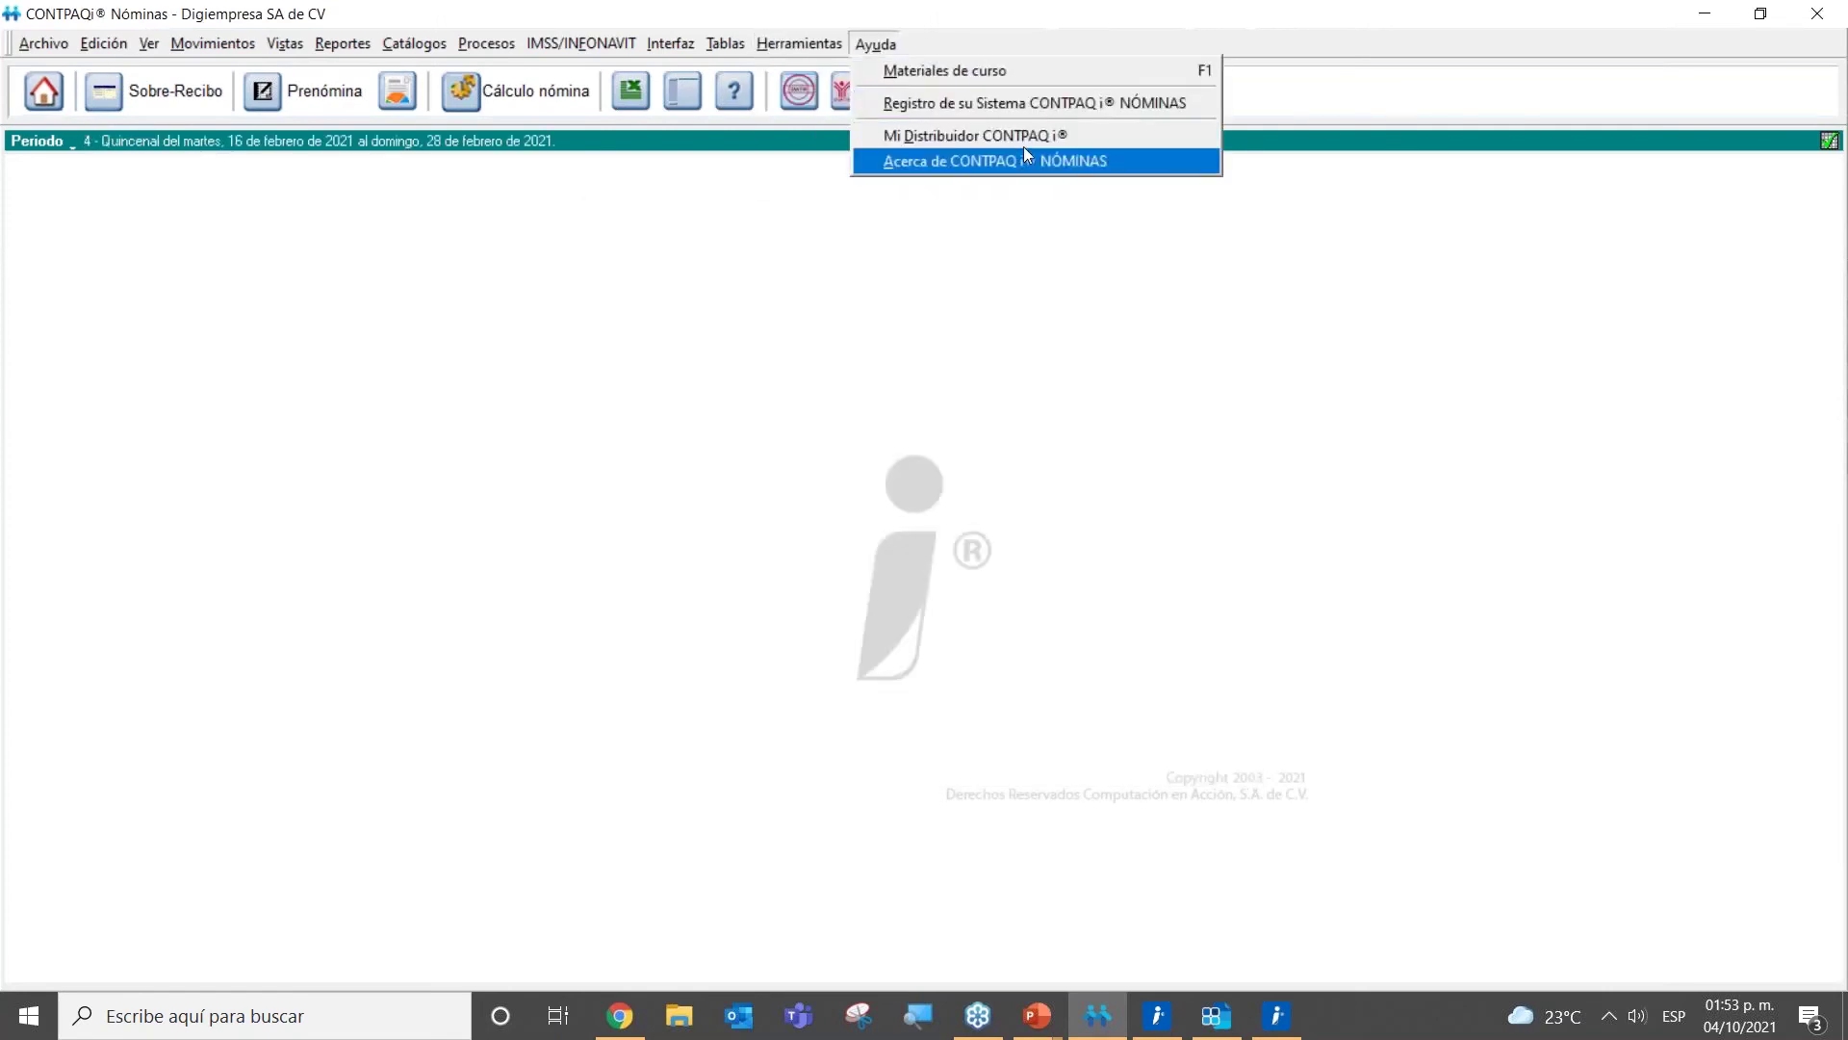
pyautogui.moveTo(882, 159)
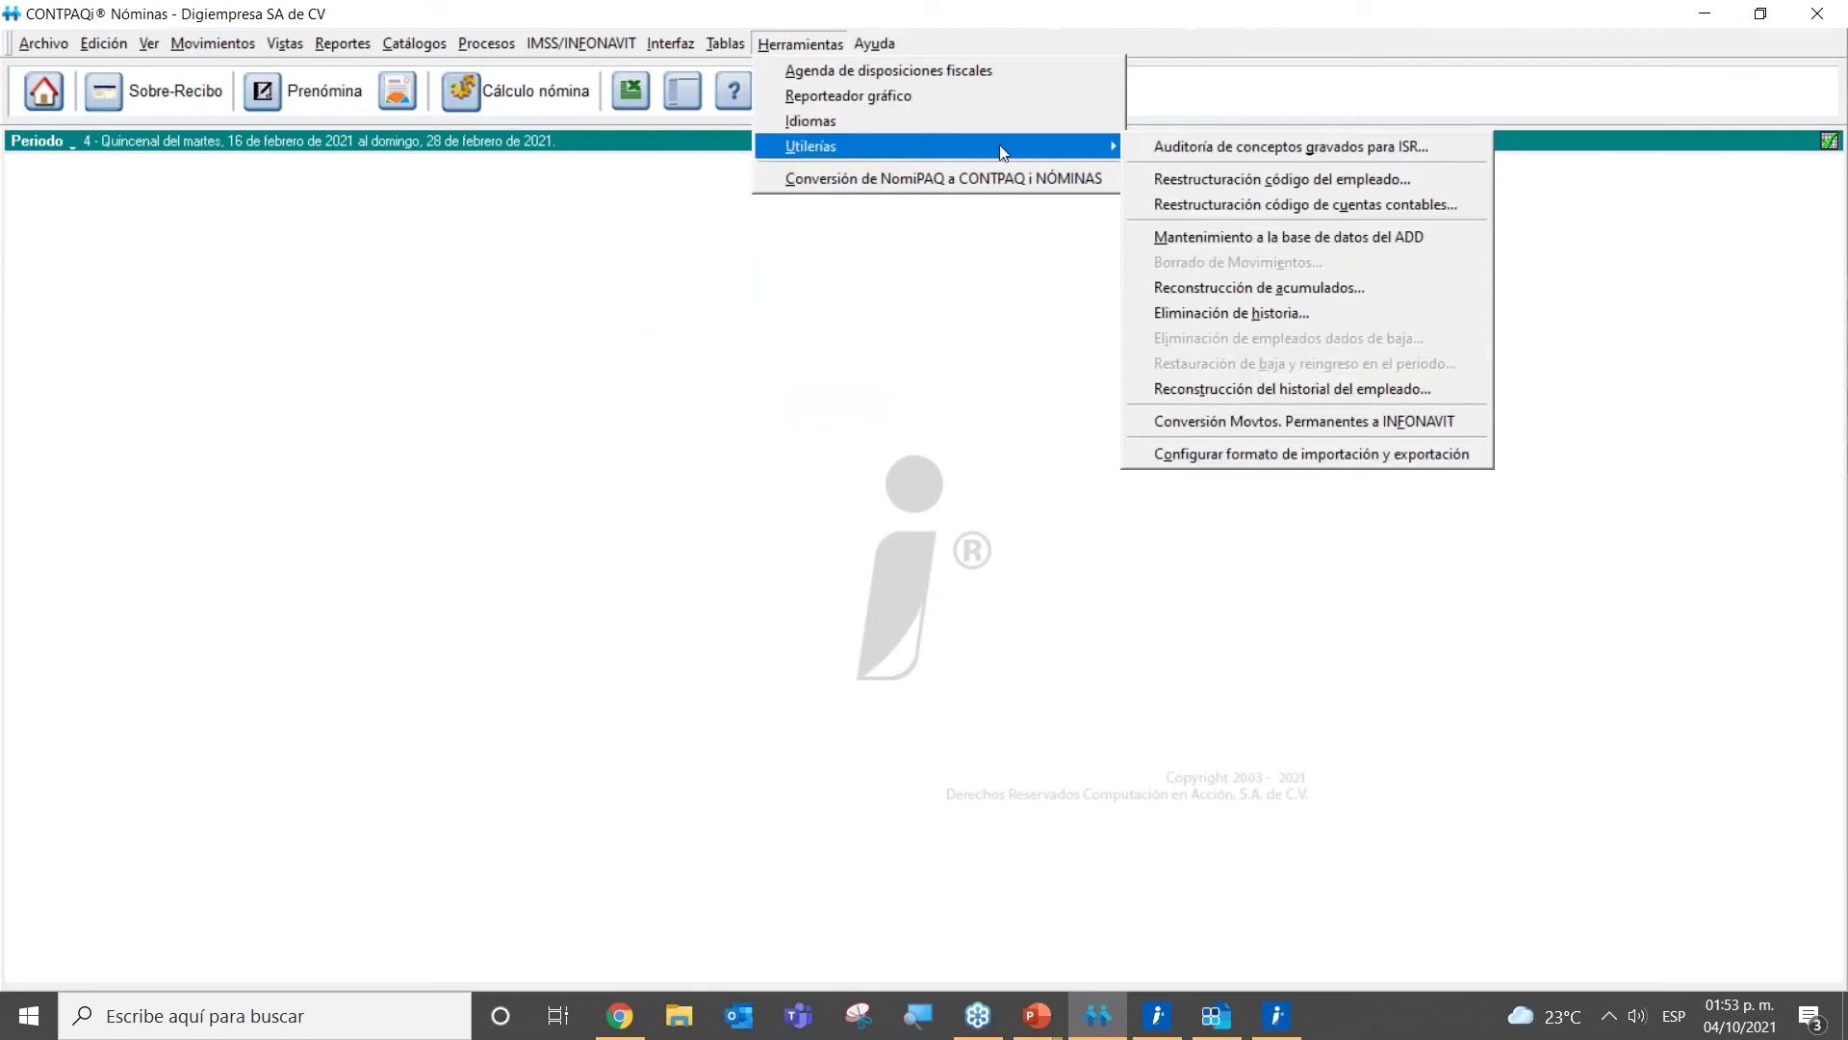
pyautogui.click(1078, 265)
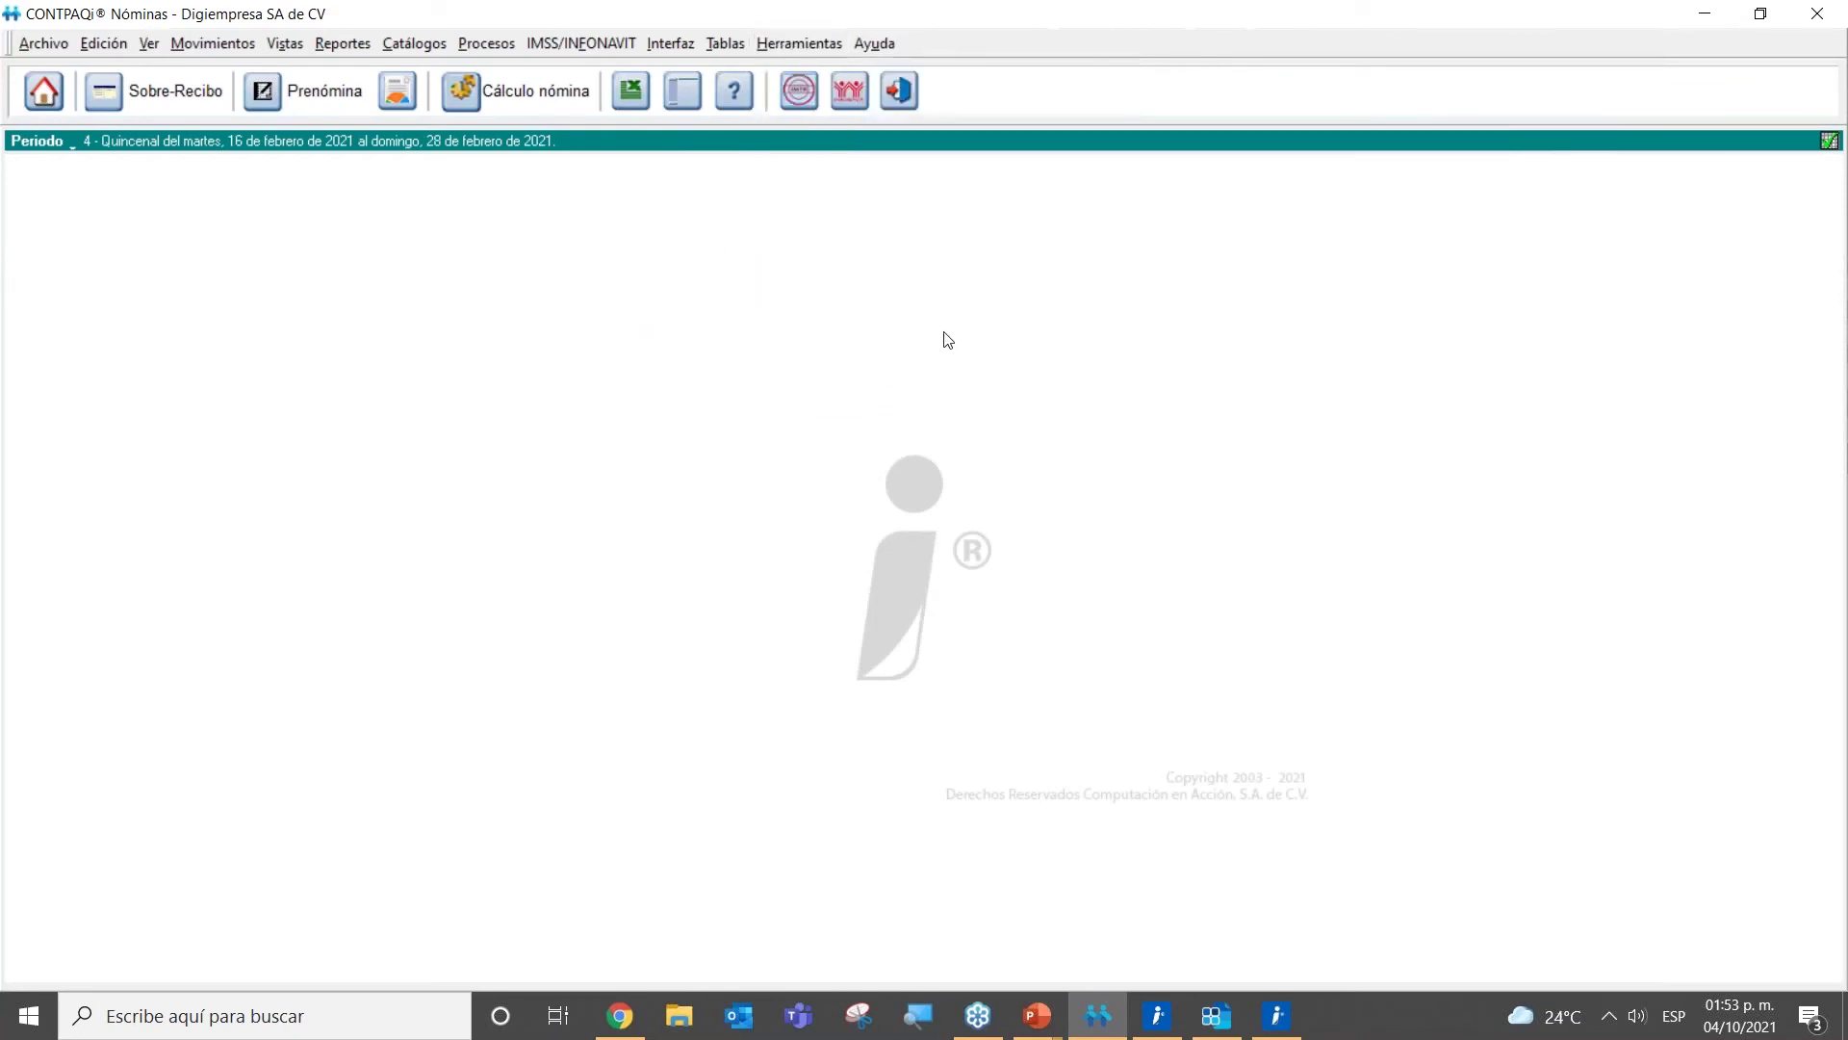
# Step: Open Definición Contable Departamento from the Contabilidad interface and enter 2 in the Administracion department's subaccount mask
pyautogui.click(690, 46)
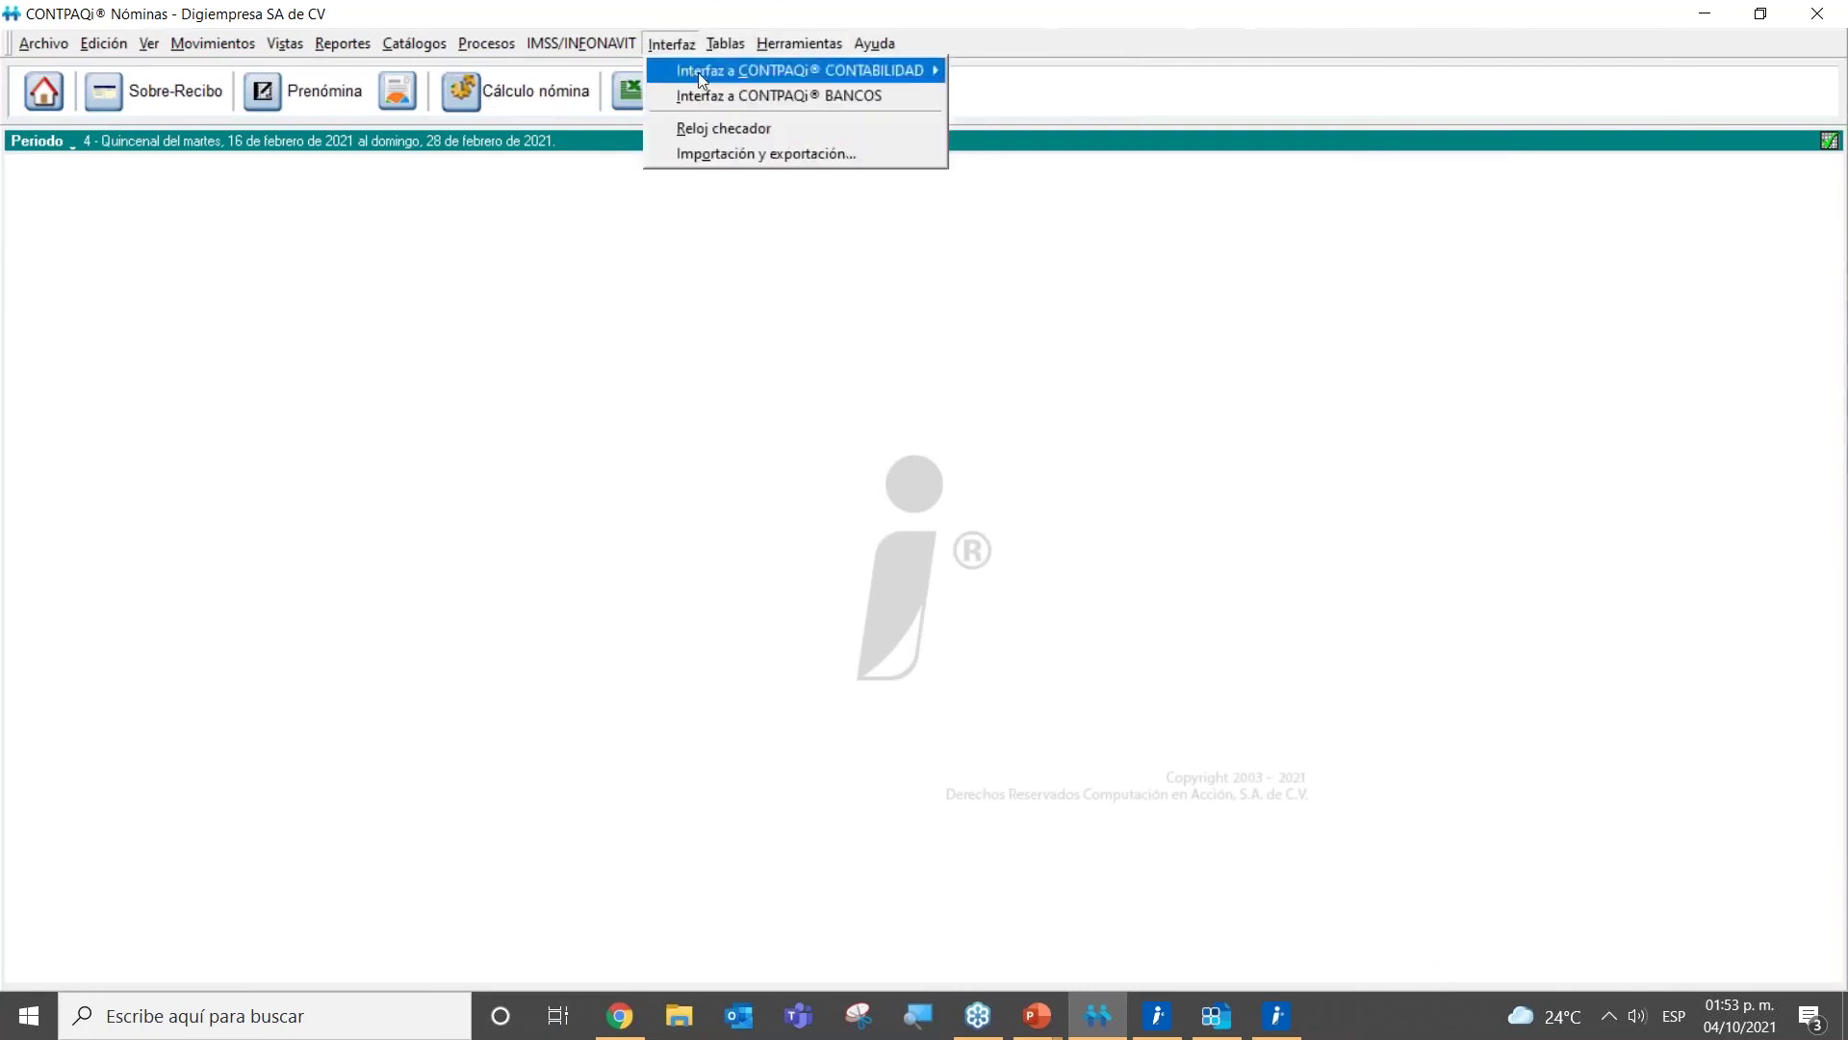
pyautogui.moveTo(859, 81)
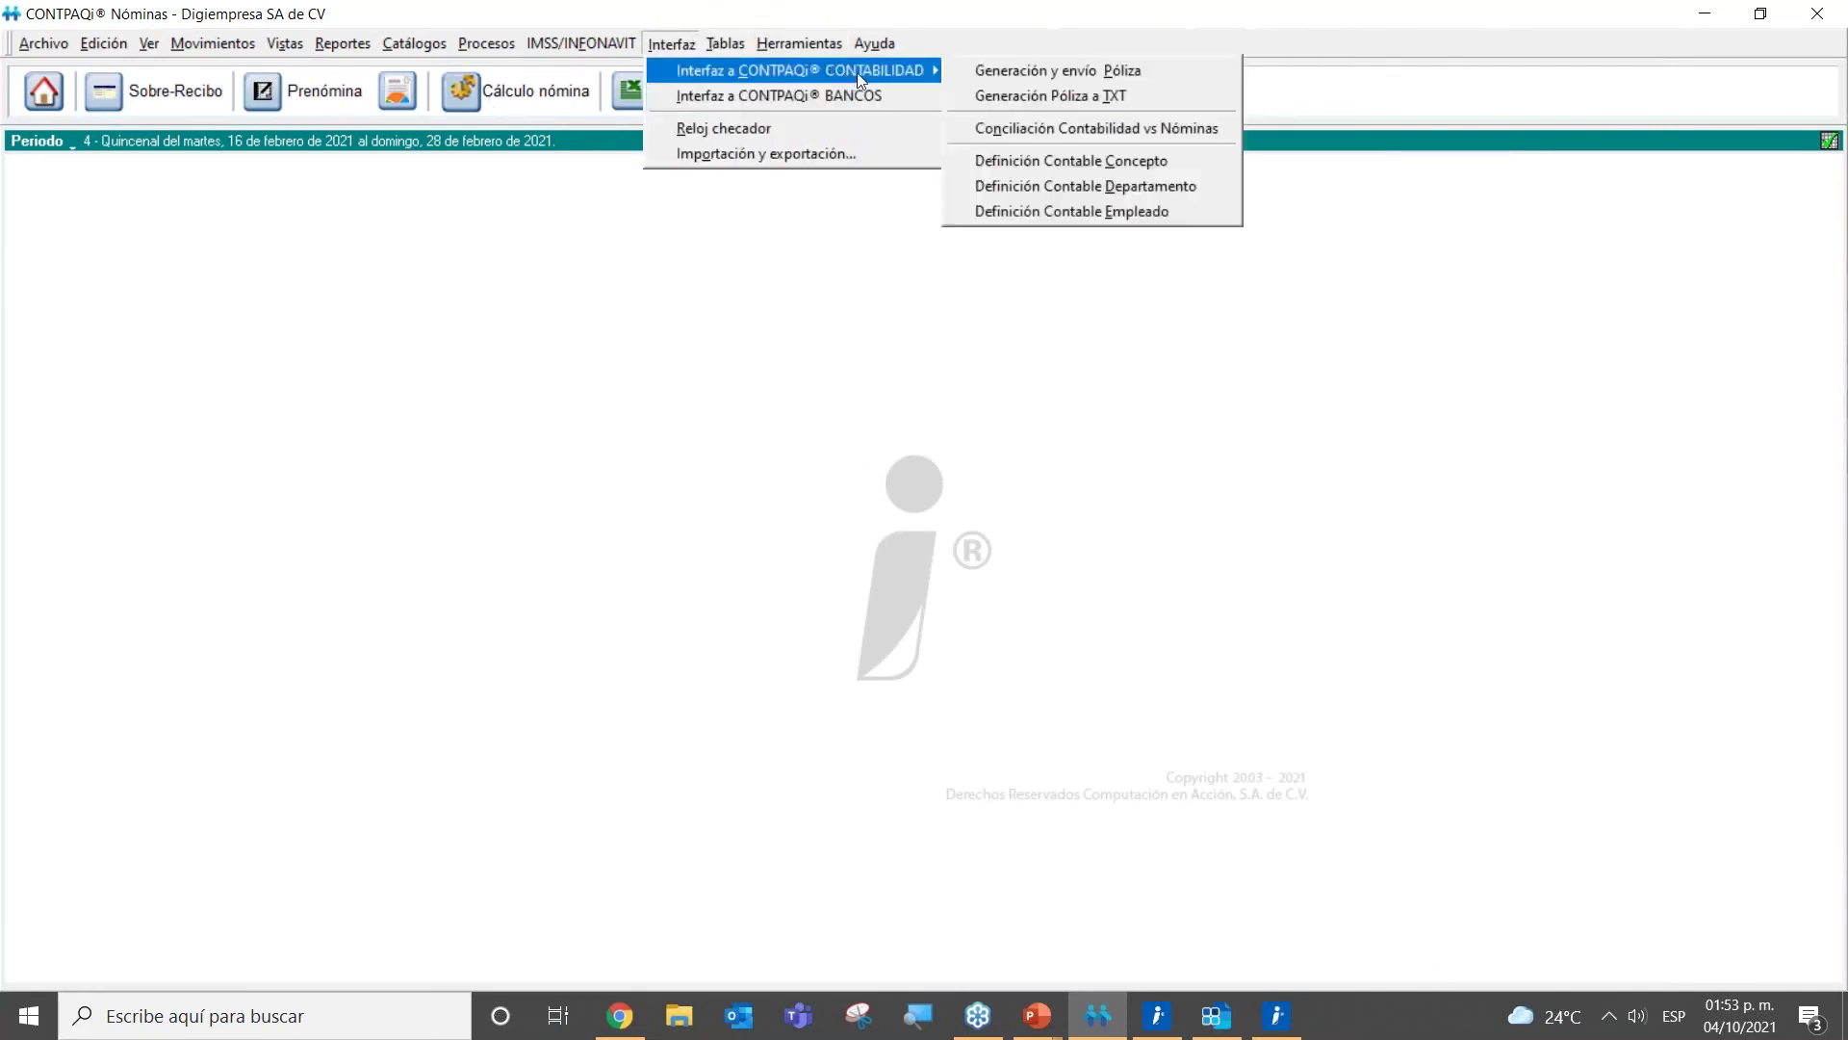
pyautogui.click(1112, 188)
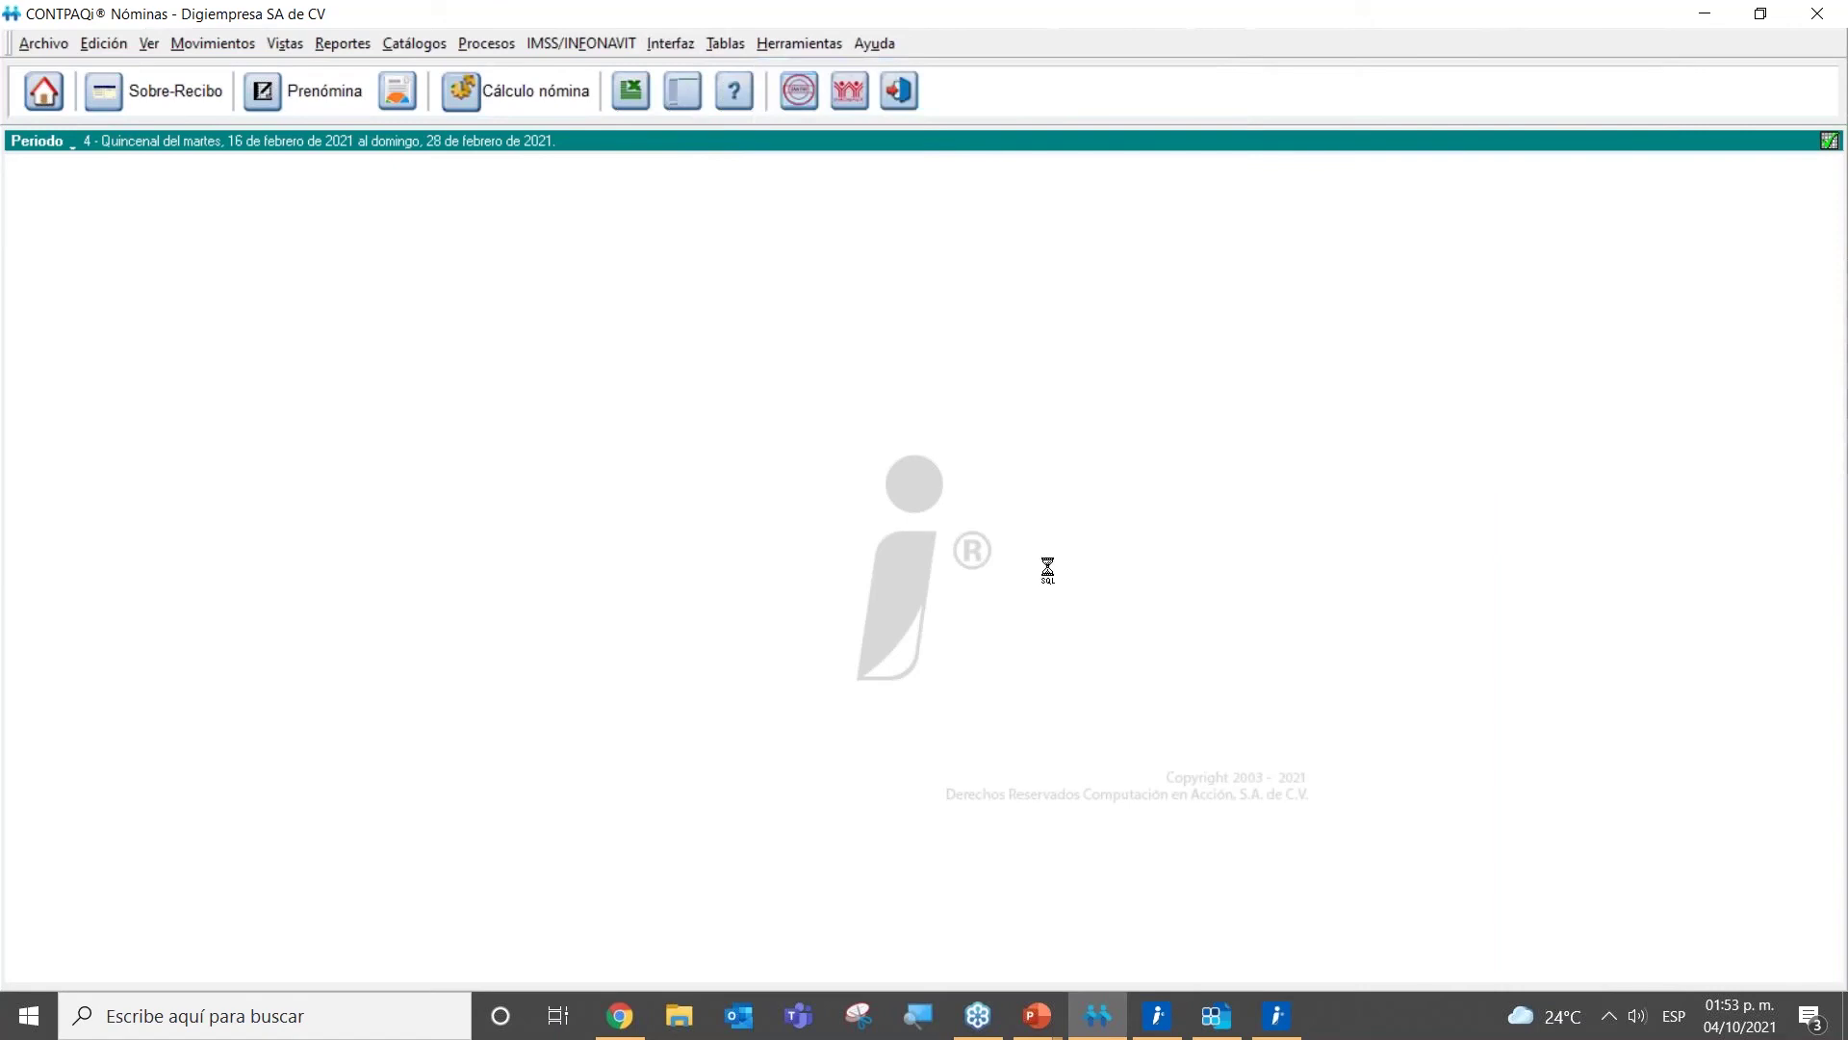
pyautogui.click(948, 459)
pyautogui.click(980, 475)
pyautogui.press('Left')
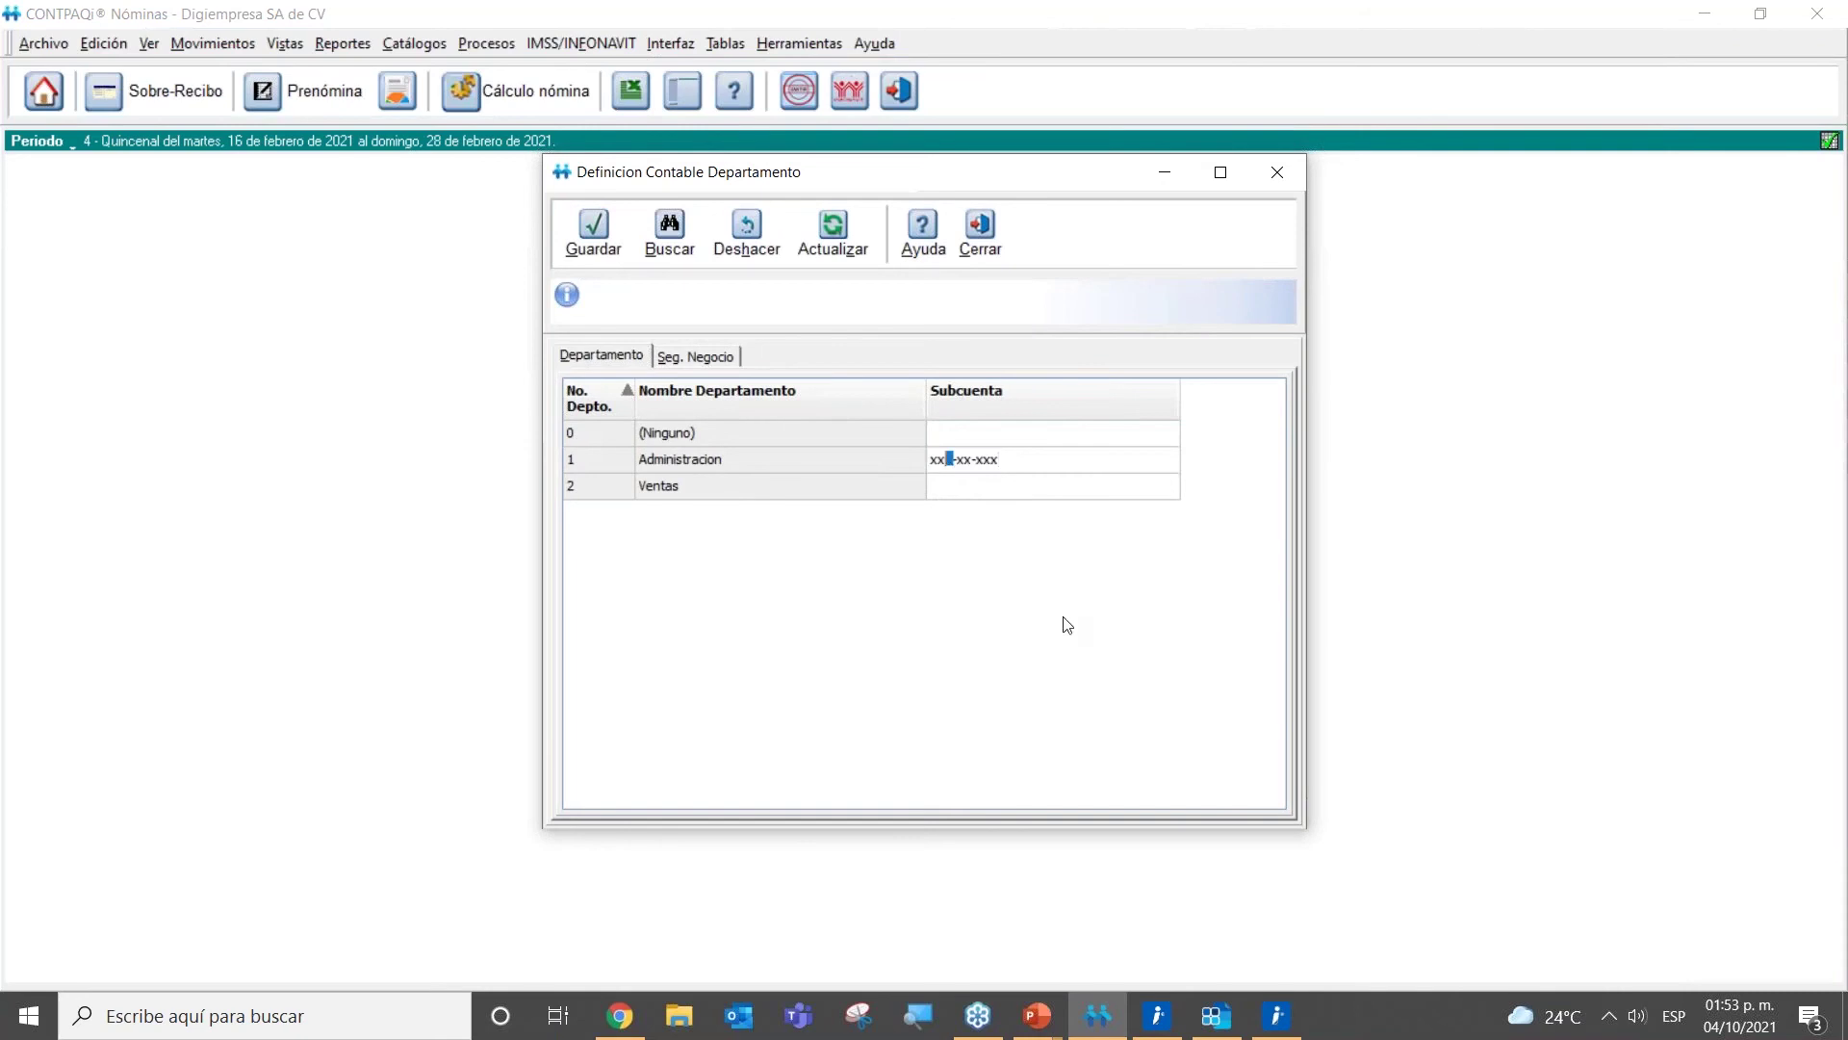
pyautogui.write('2')
# Step: Switch to Contabilidad, check which expense accounts 602 and 603 stand for in the chart of accounts, and return to Nóminas
pyautogui.click(1216, 1016)
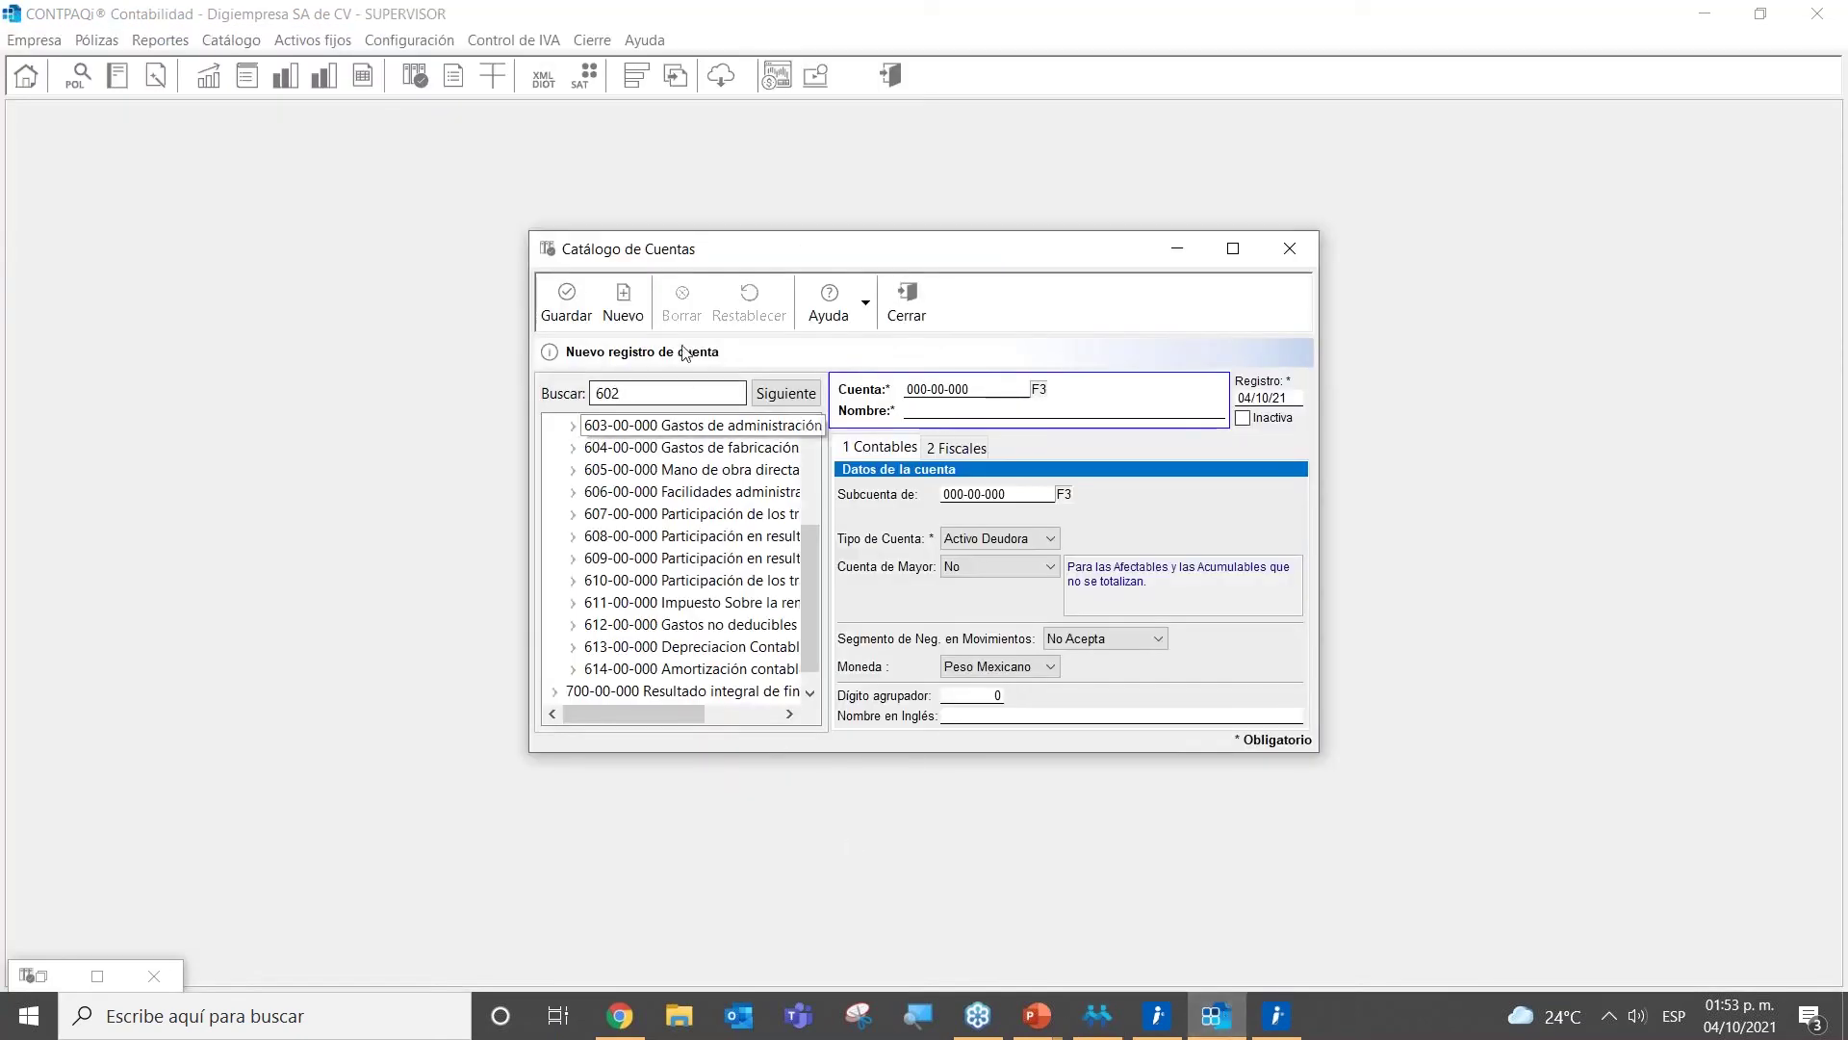
pyautogui.scroll(2, 739, 474)
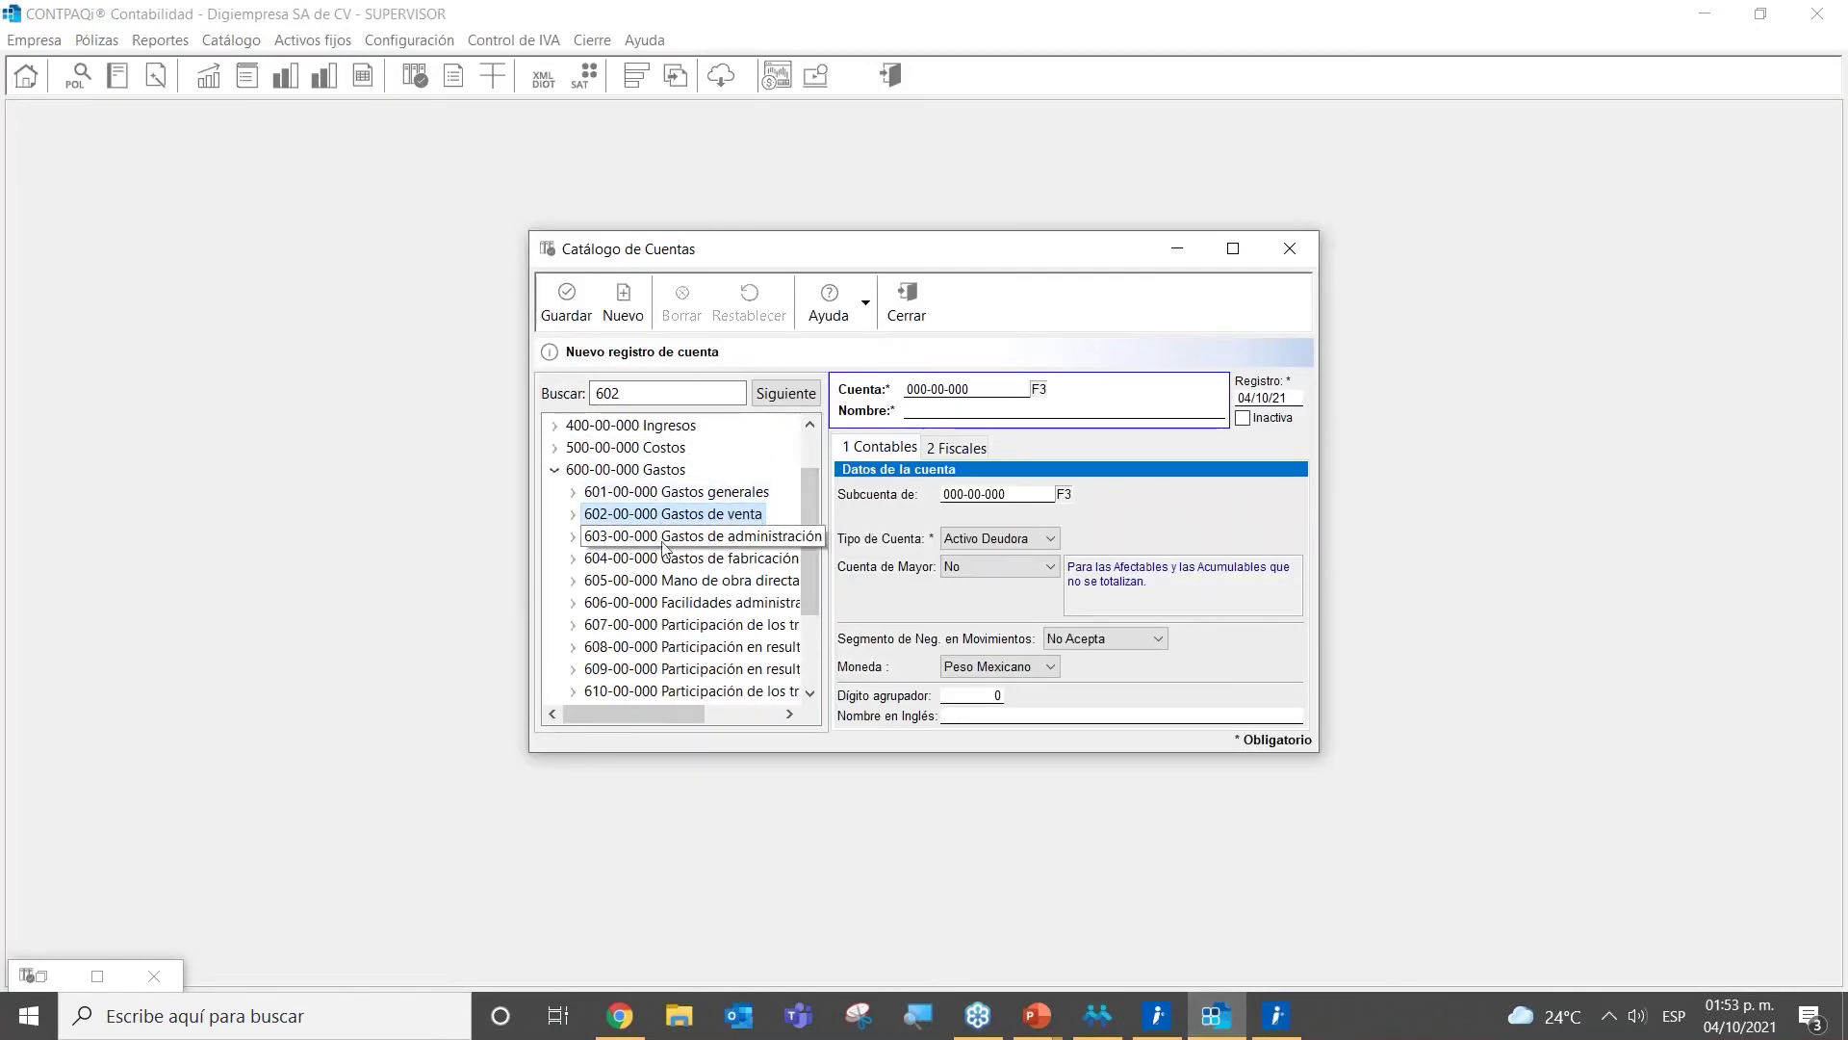
pyautogui.click(1176, 248)
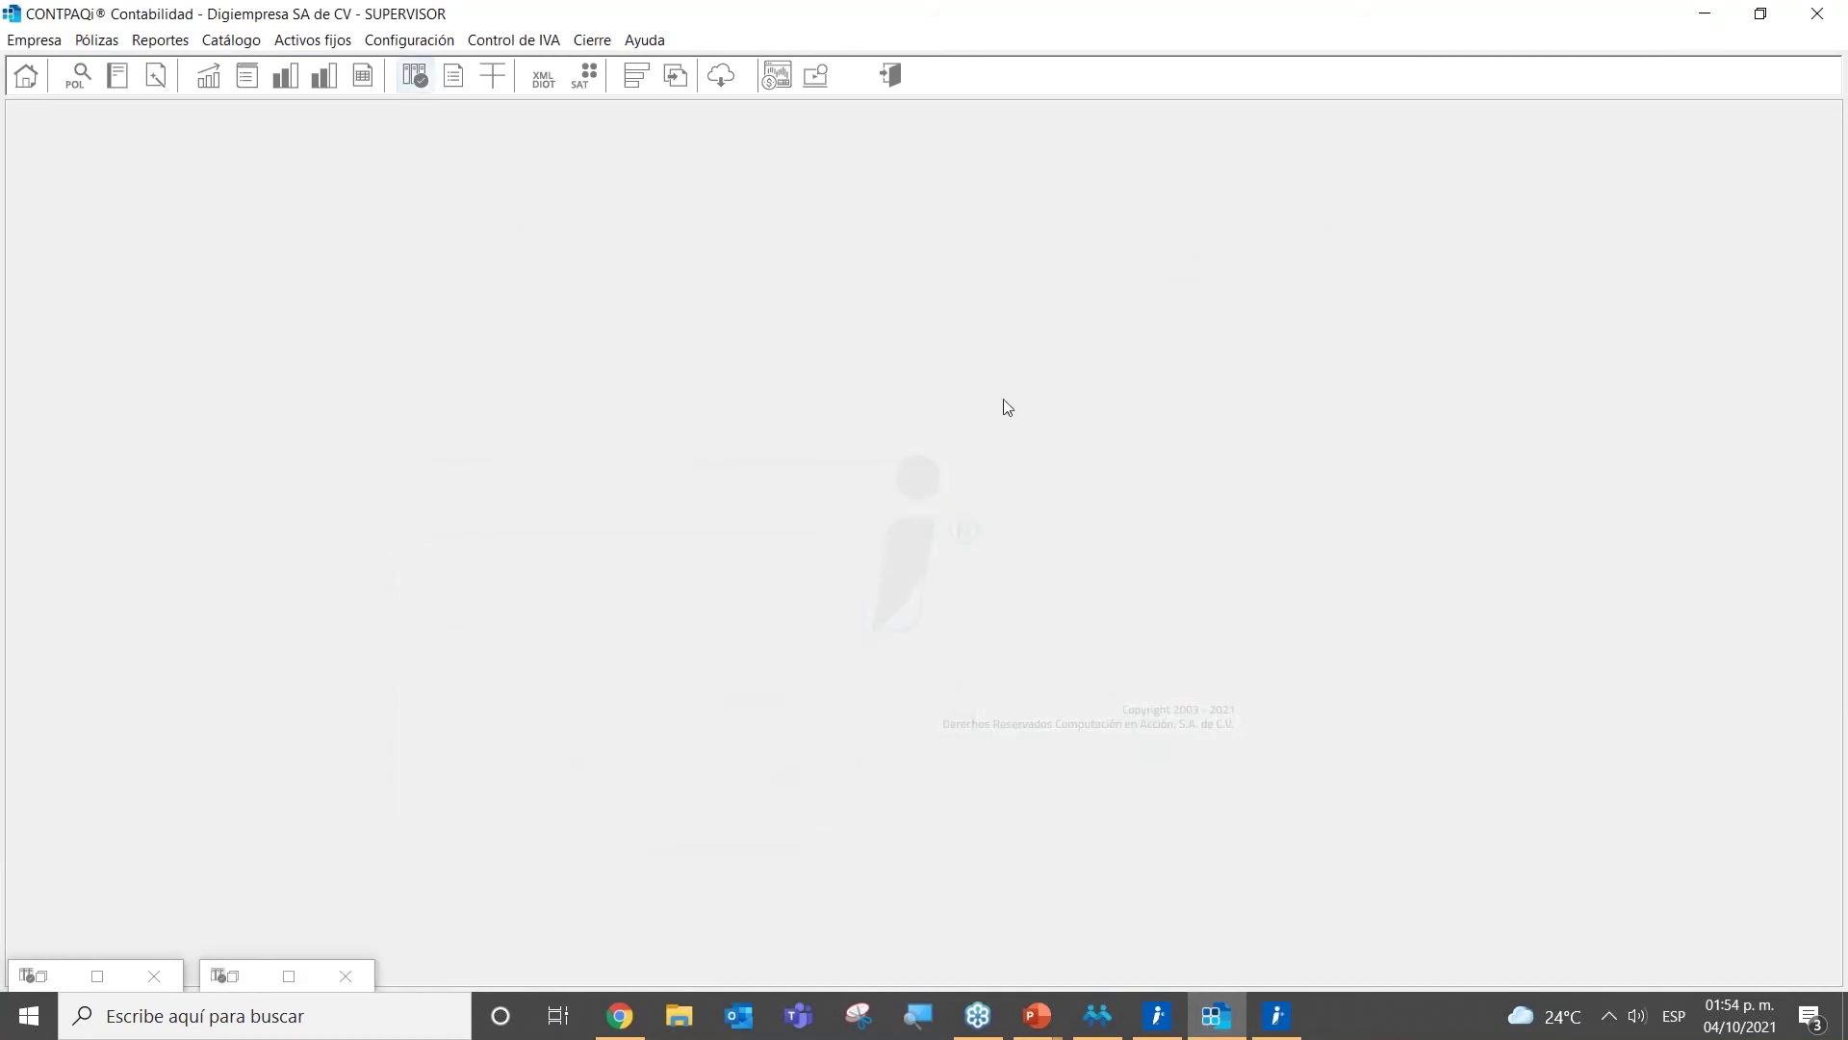
pyautogui.click(1277, 1015)
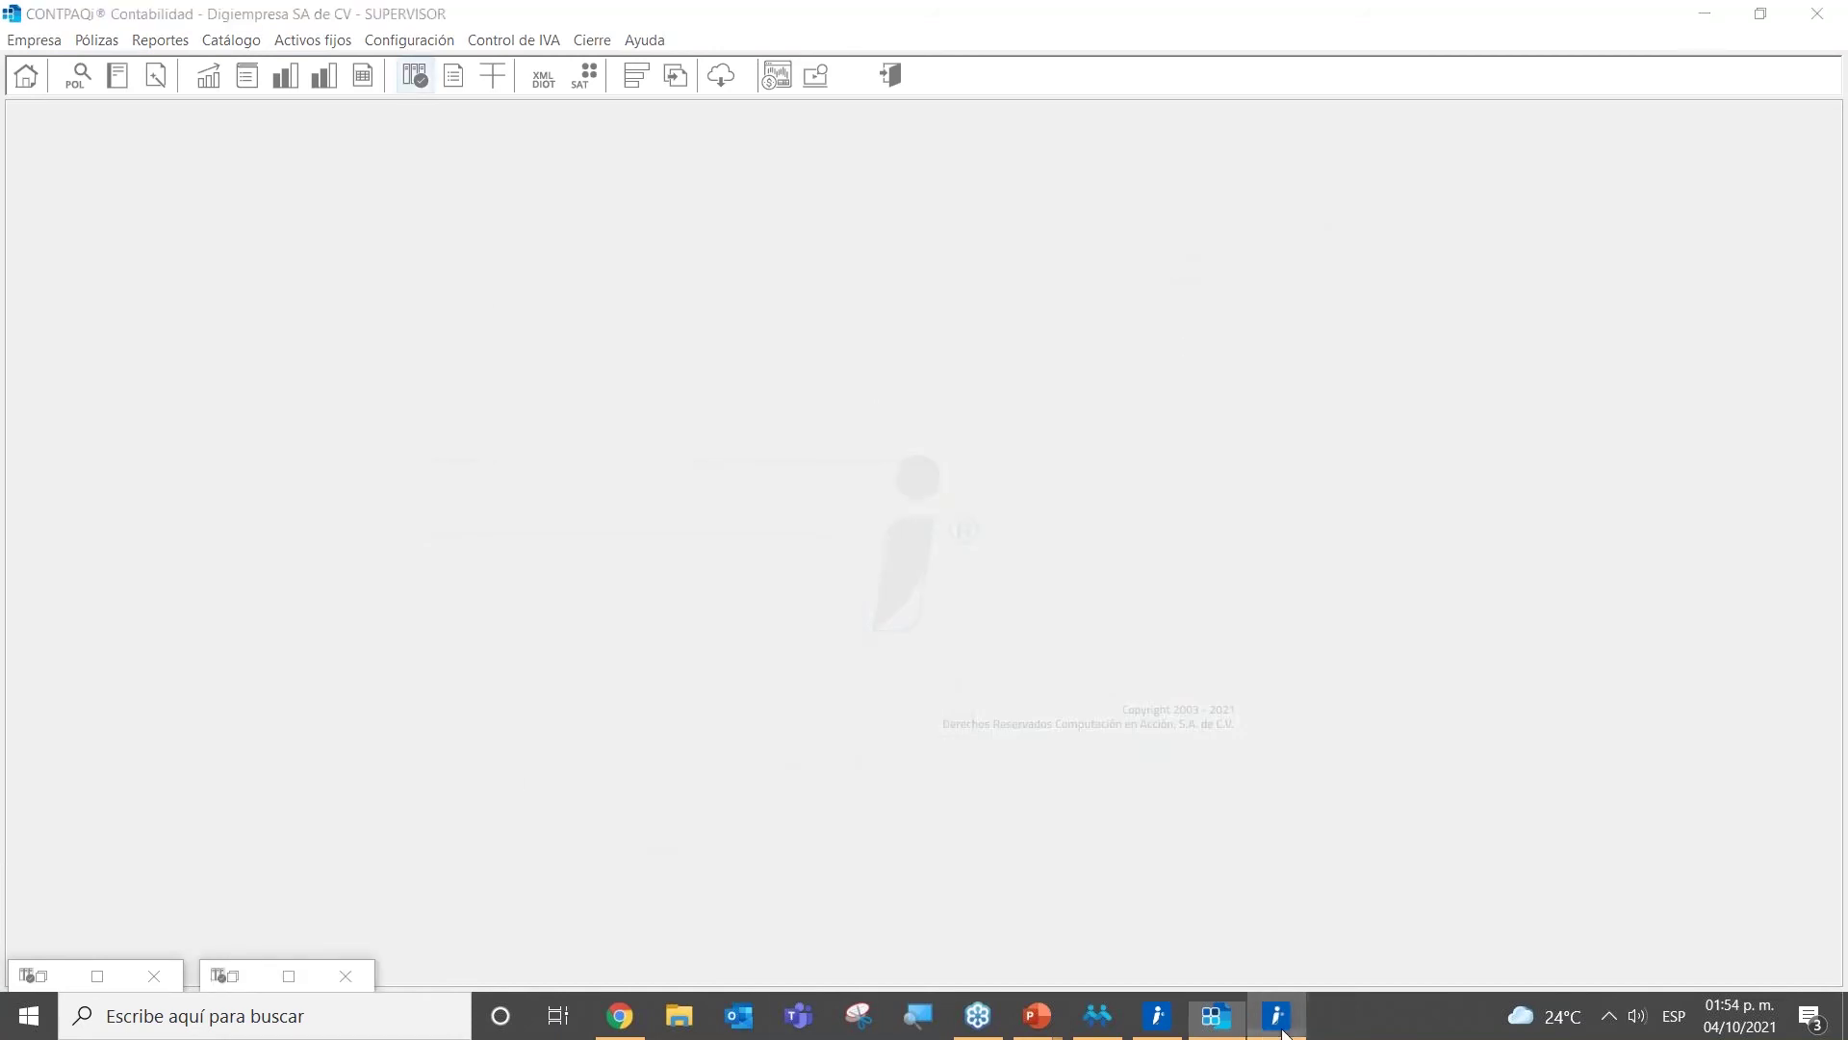
pyautogui.click(1098, 1016)
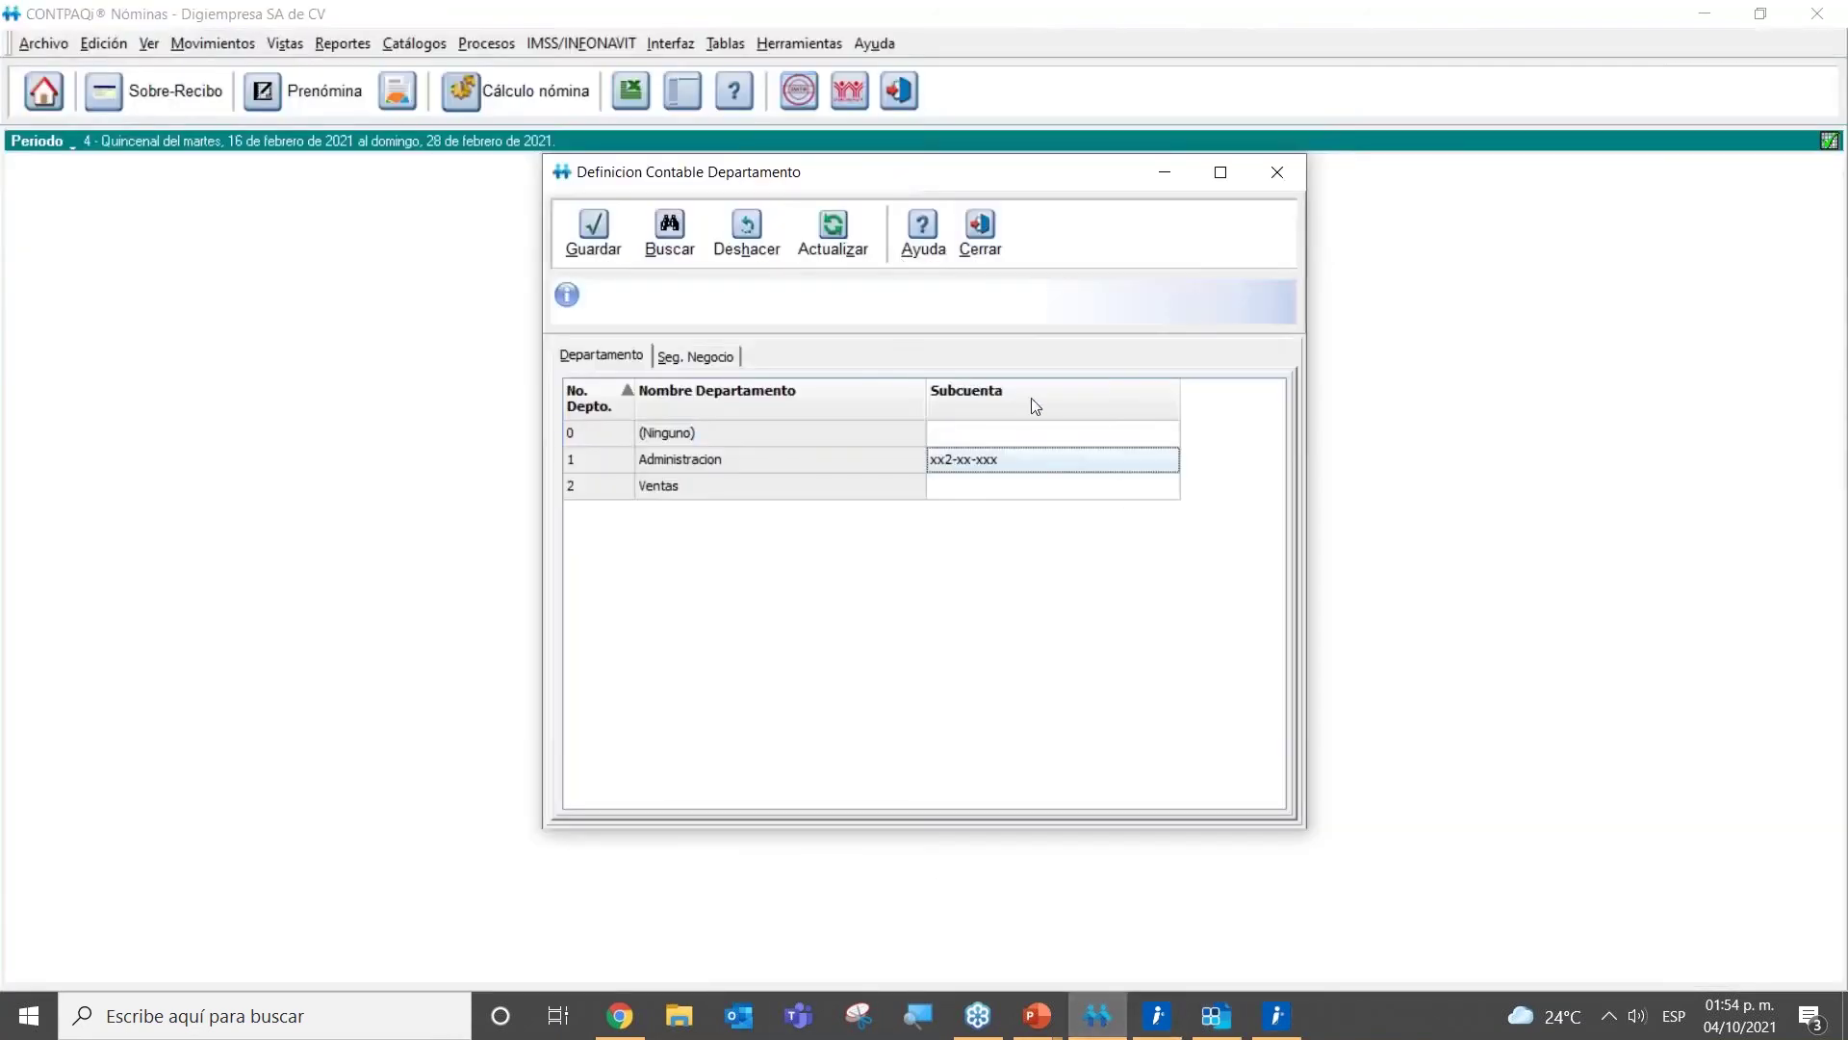
# Step: Copy the Administracion department's subaccount mask and change its subaccount to xx3-xx-xxx
pyautogui.click(961, 460)
pyautogui.hotkey('ctrl', 'c')
pyautogui.press('End')
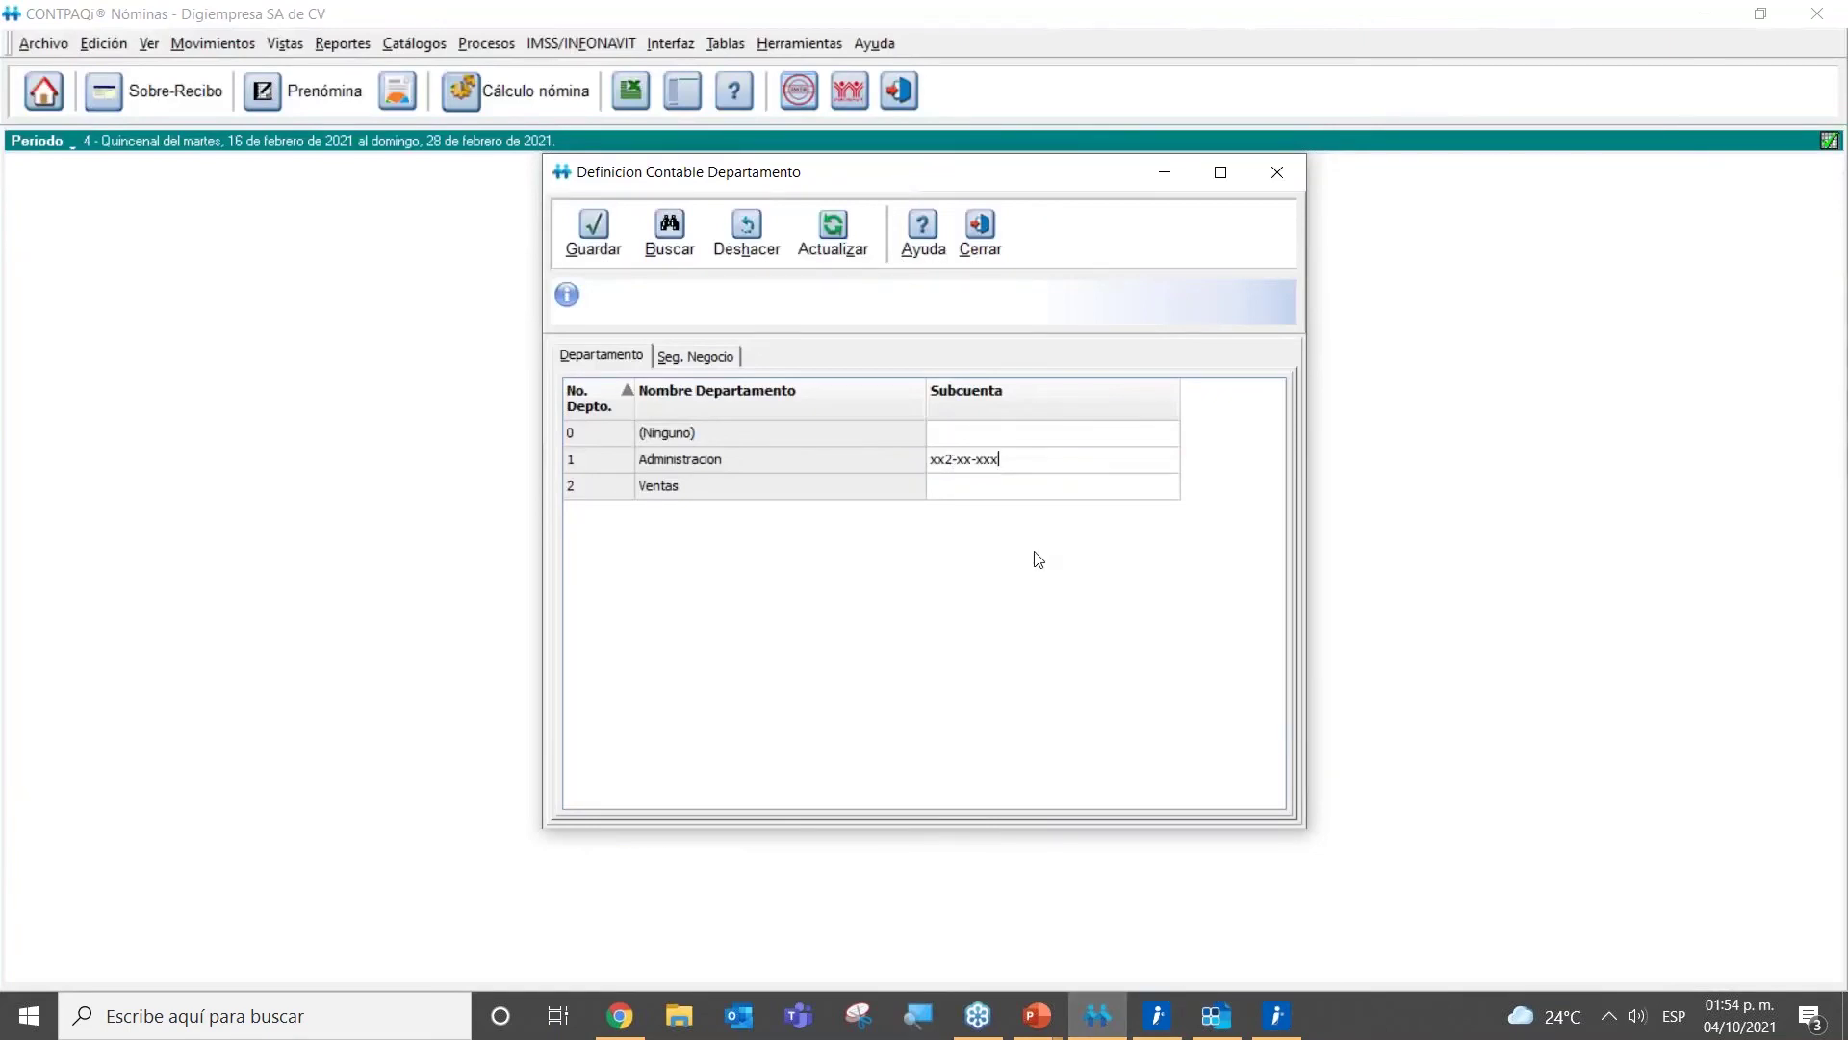
pyautogui.hotkey('shift', 'Left')
pyautogui.write('3')
# Step: Set the Ventas department's subaccount to xx2-xx-xxx from the copied mask and save the department definition
pyautogui.press('Down')
pyautogui.hotkey('ctrl', 'v')
pyautogui.click(952, 484)
pyautogui.moveTo(945, 485); pyautogui.dragTo(953, 485)
pyautogui.write('2')
pyautogui.click(594, 239)
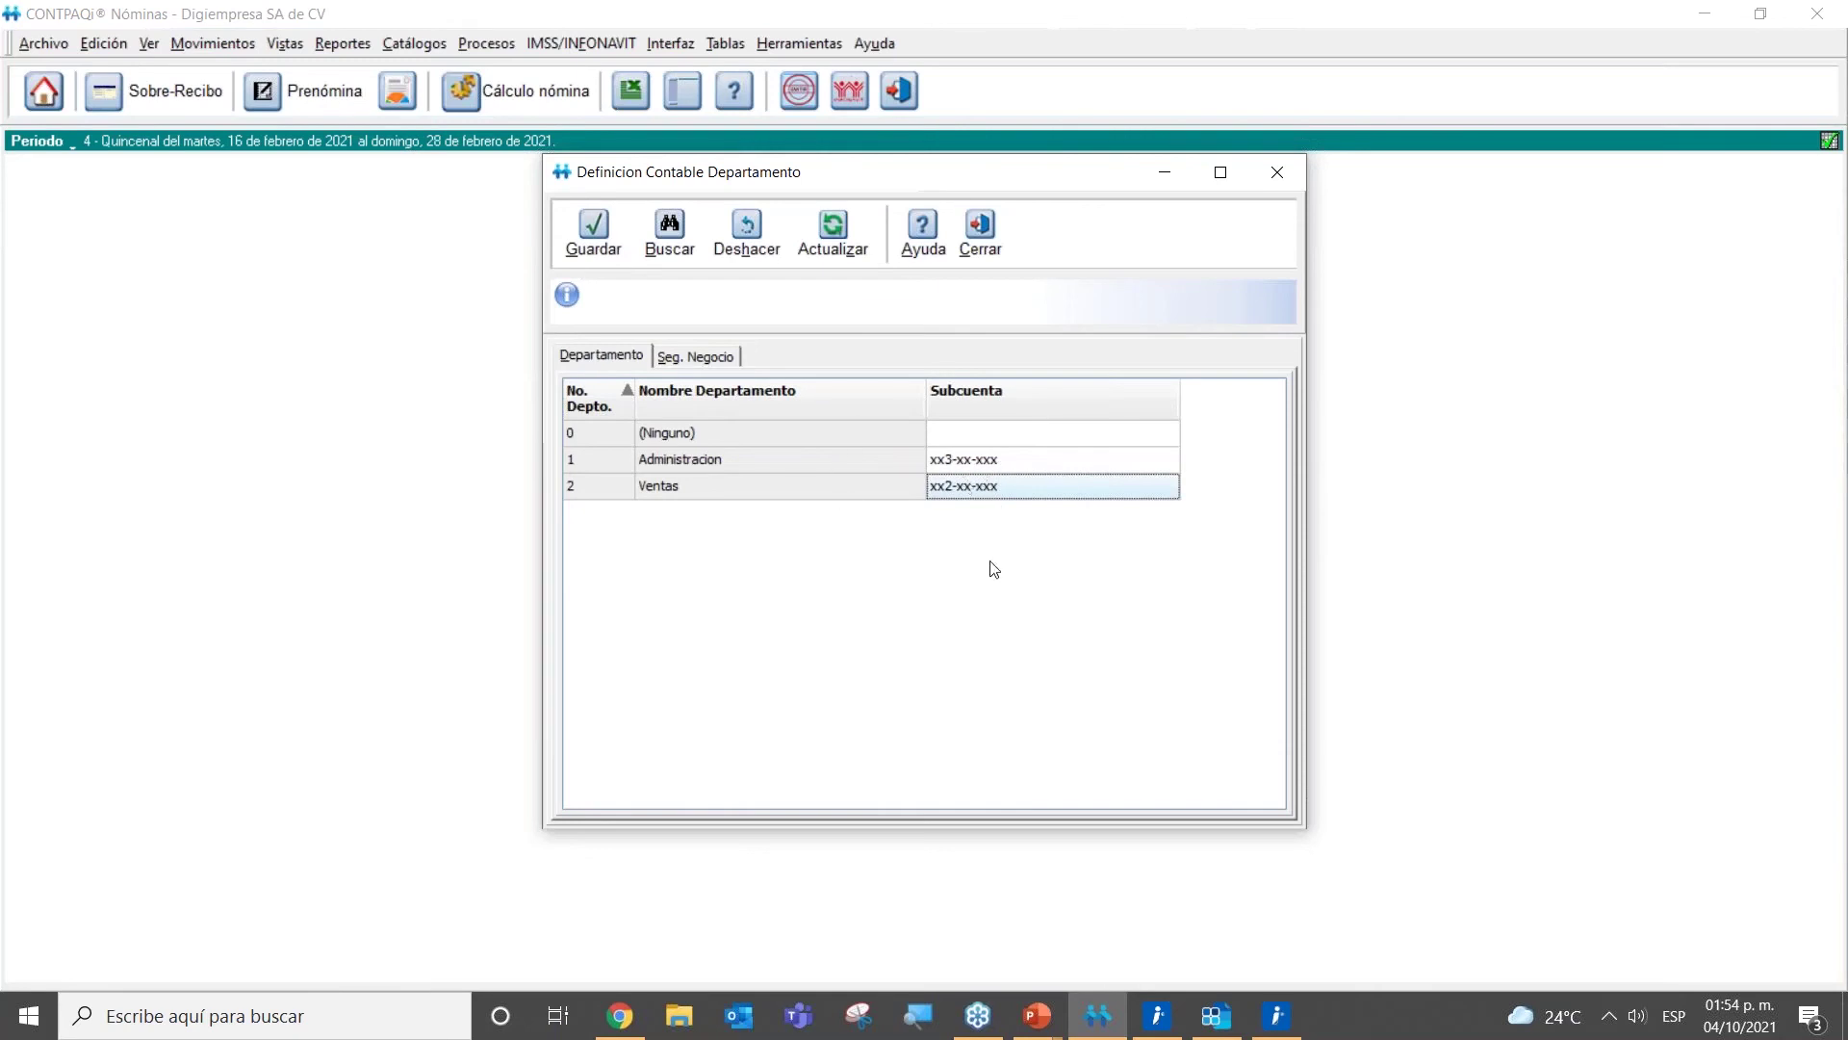
# Step: Review the departments' business segment assignments and close the department definition
pyautogui.click(713, 358)
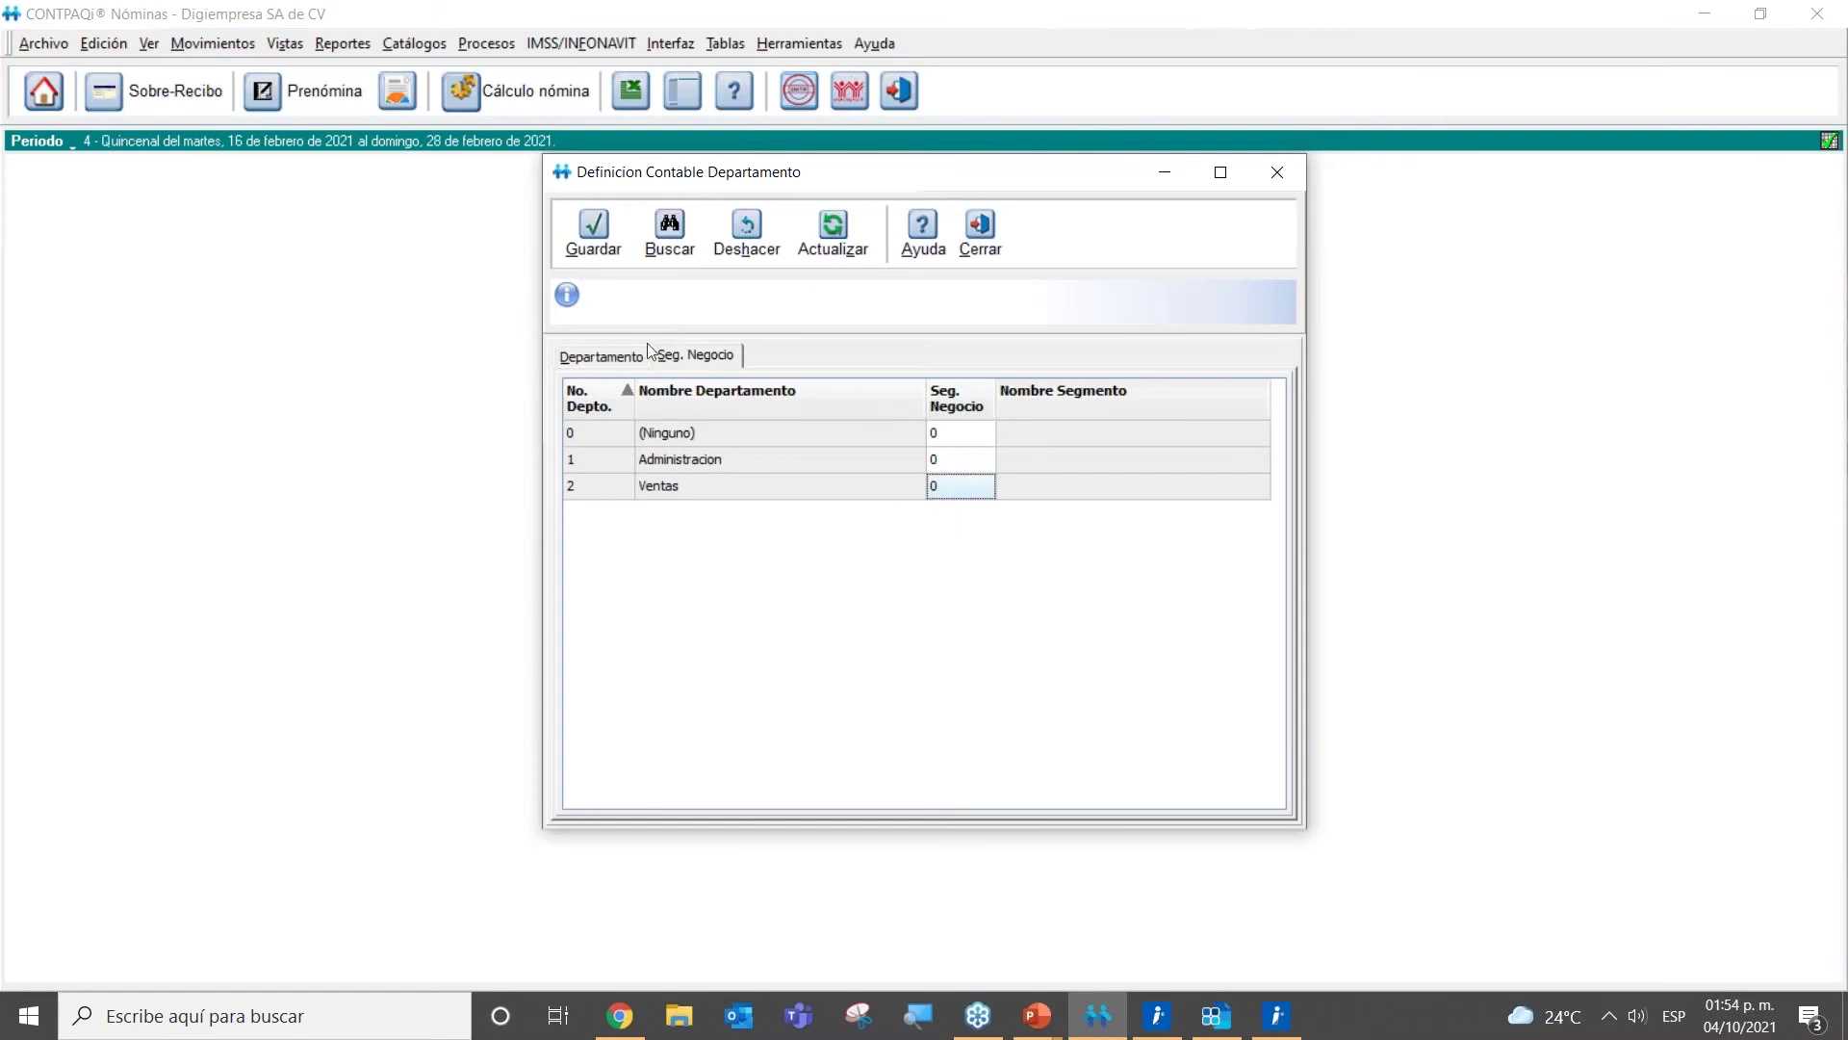
pyautogui.click(627, 358)
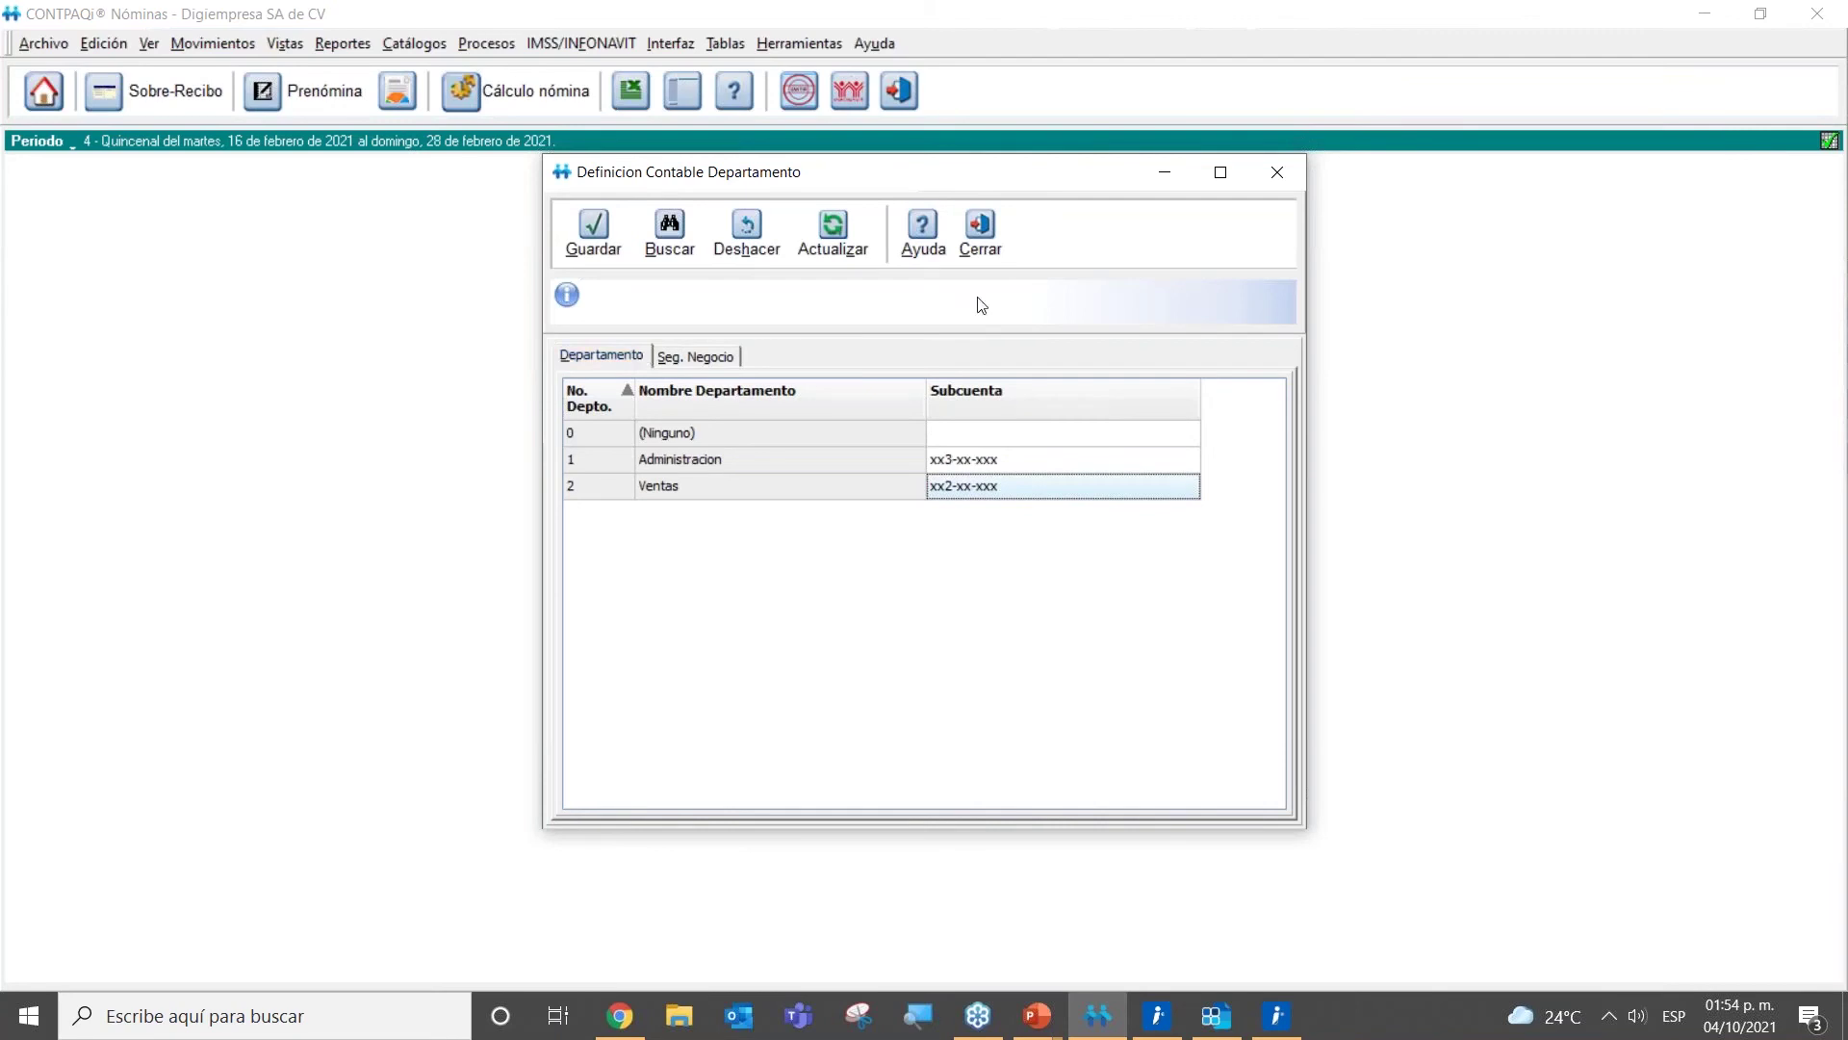
pyautogui.click(983, 246)
# Step: Open Definición Contable Empleado from the Contabilidad interface
pyautogui.click(670, 44)
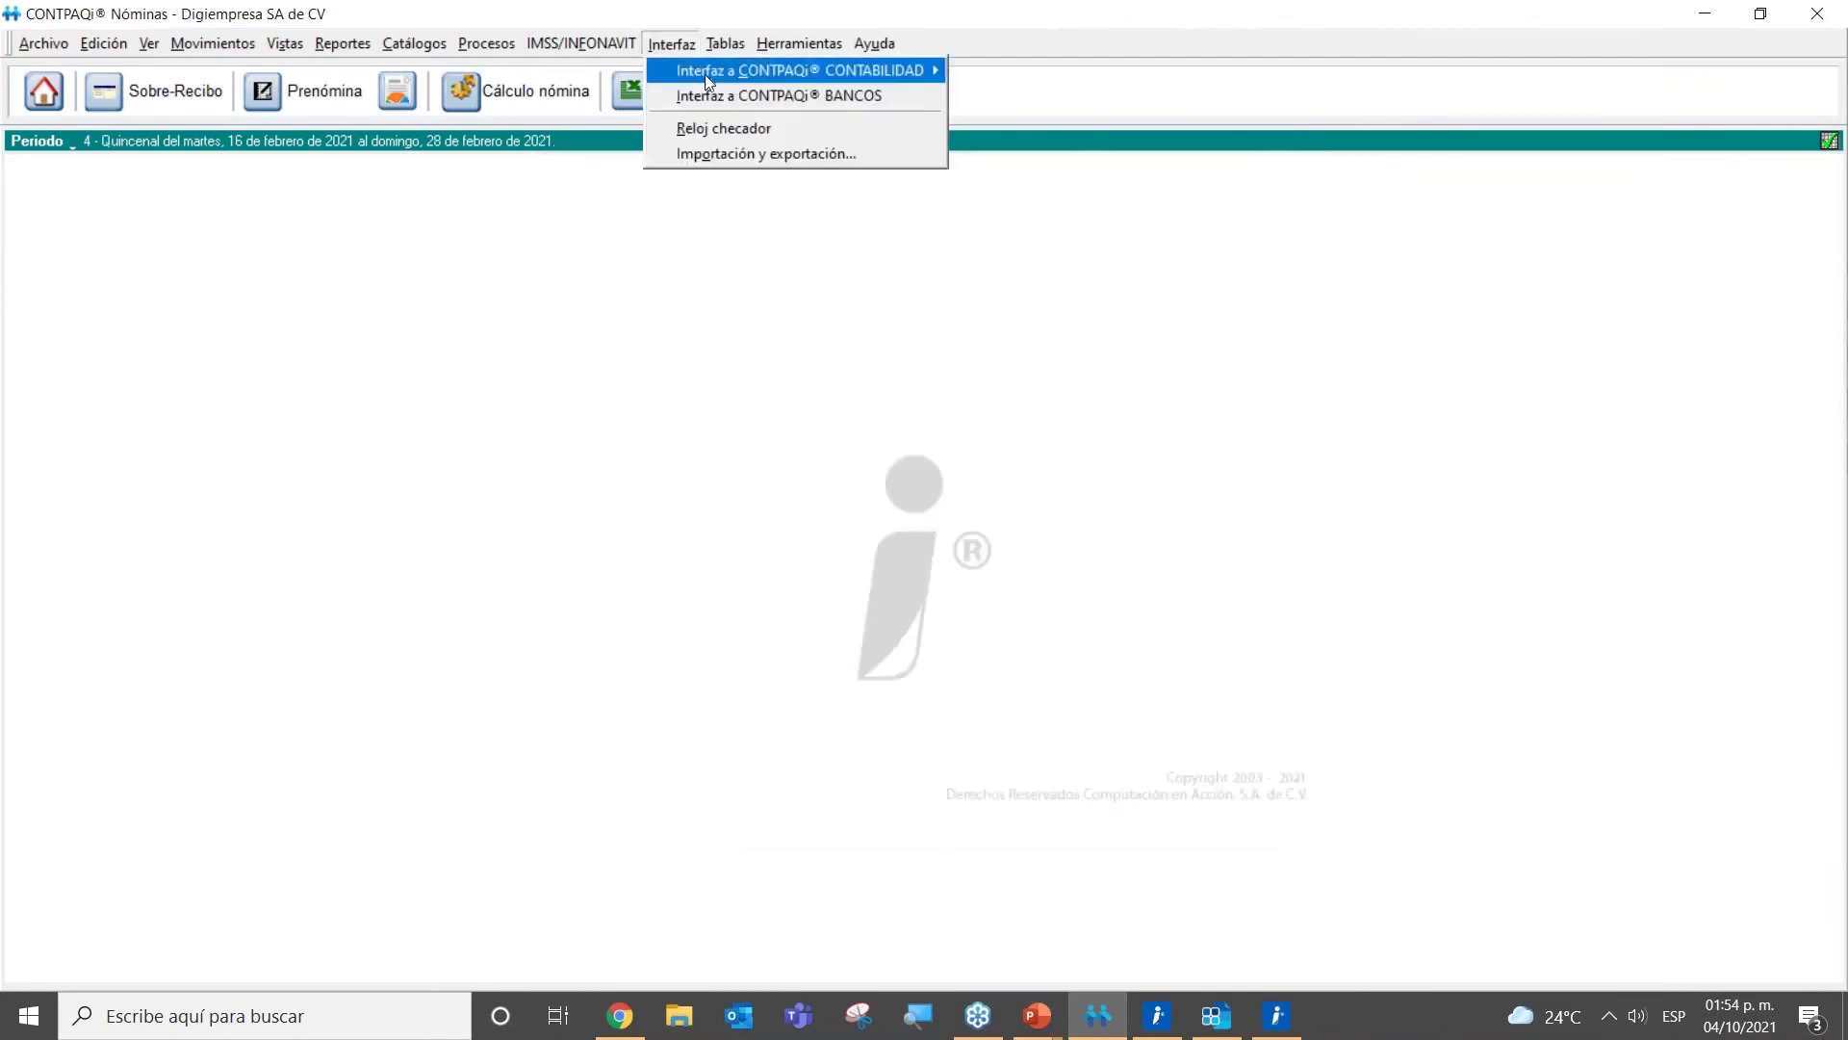
pyautogui.moveTo(775, 71)
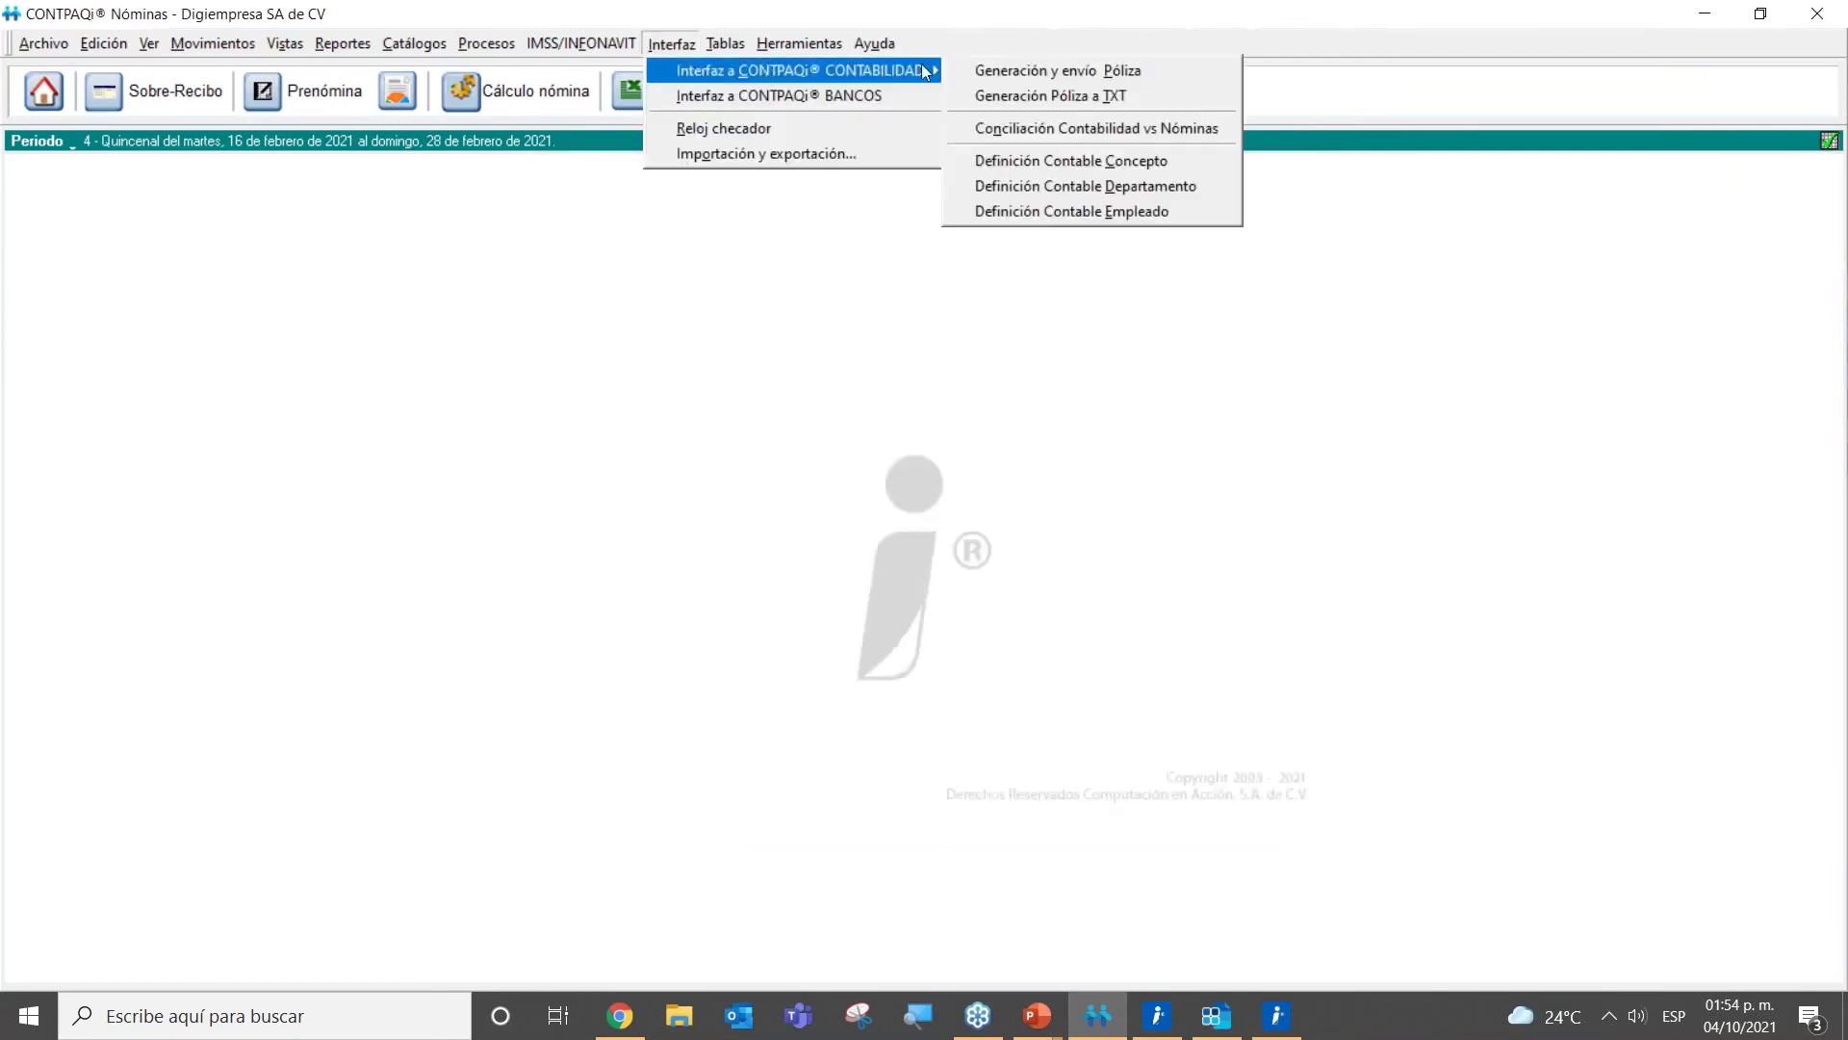
pyautogui.click(1102, 210)
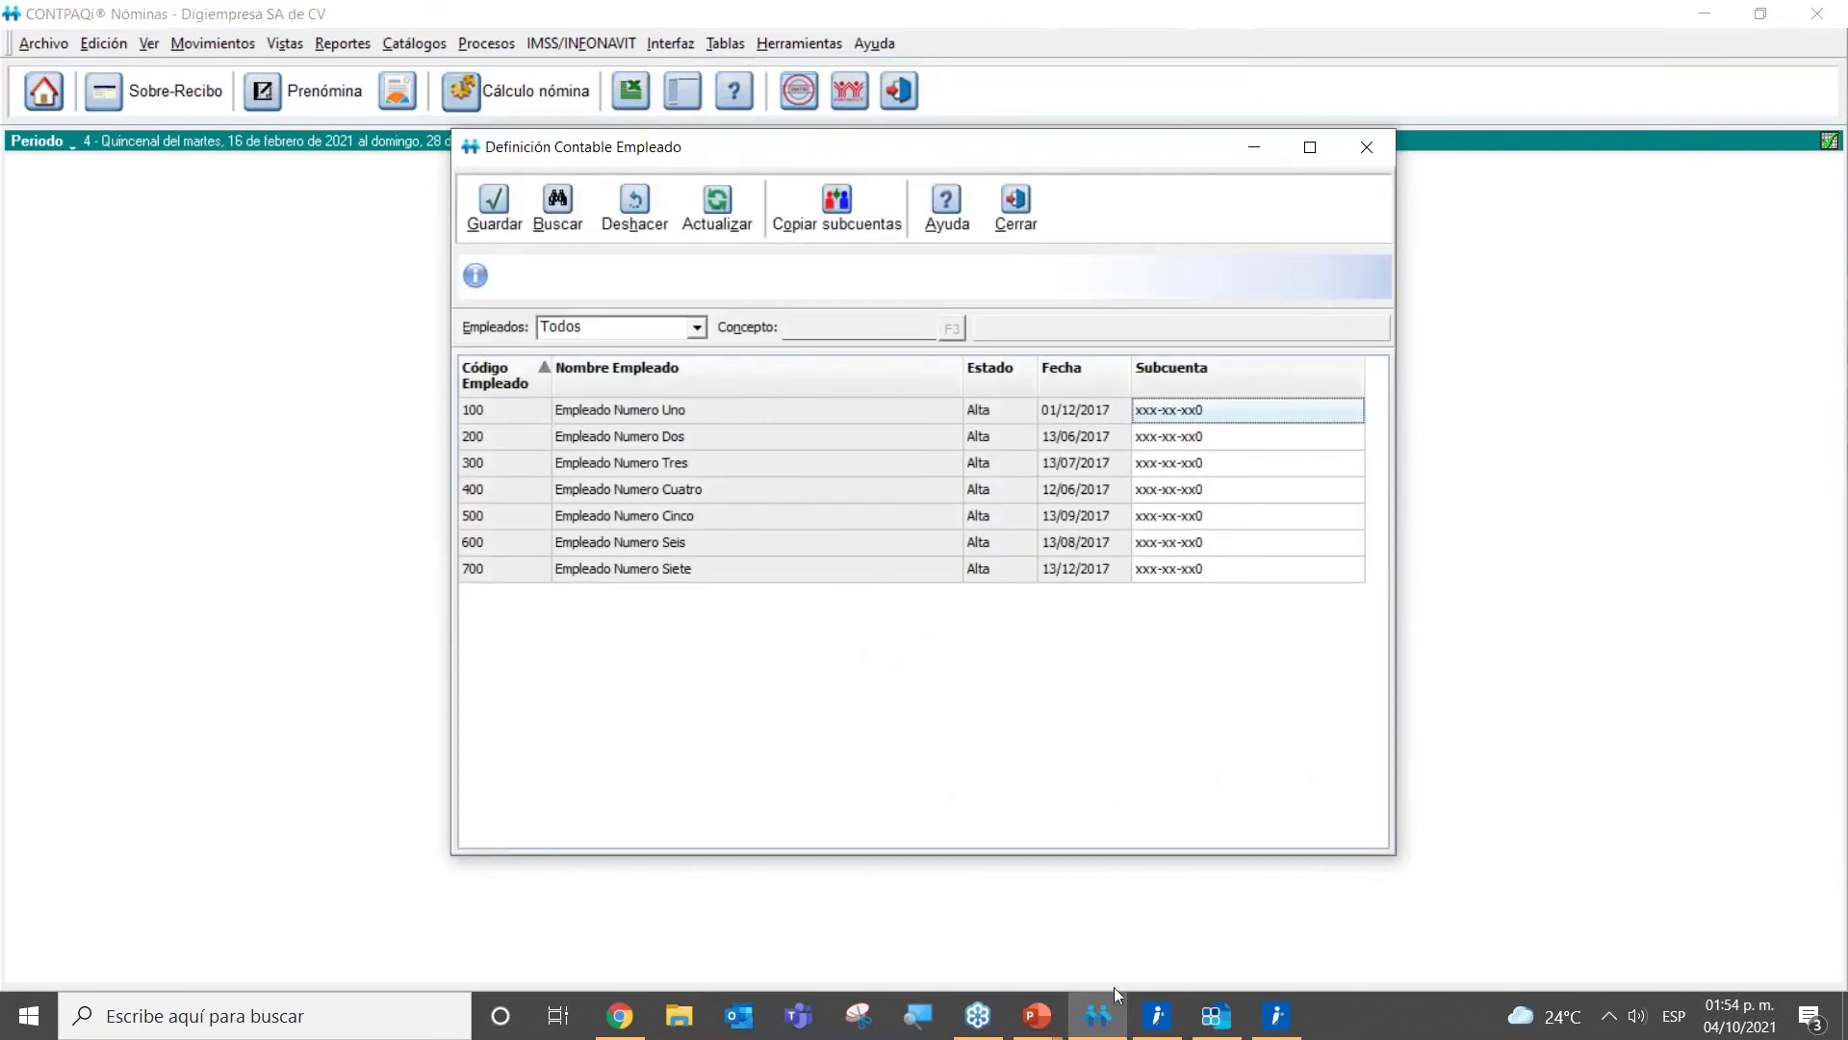
# Step: Switch to Contabilidad, search the chart of accounts for 601 and examine the employee accounts under 601-01-000 Sueldos y salarios
pyautogui.click(1216, 1016)
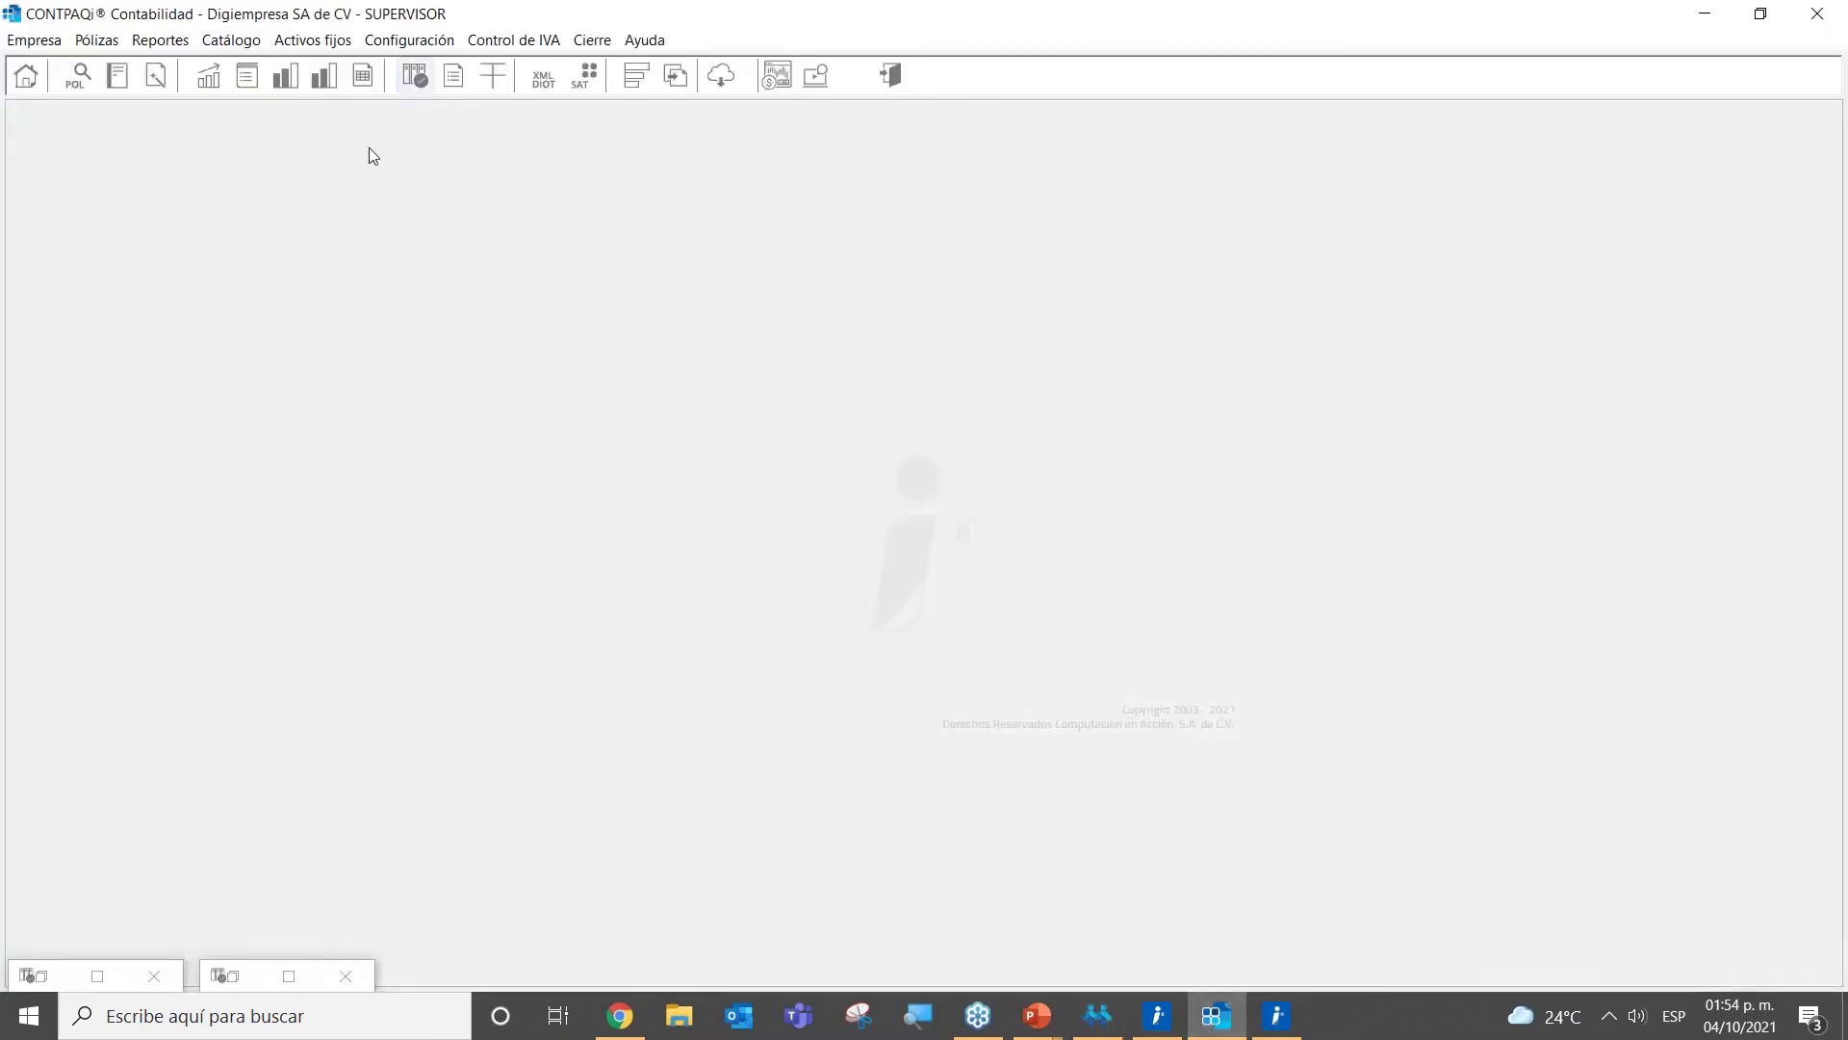
pyautogui.click(415, 76)
pyautogui.click(705, 397)
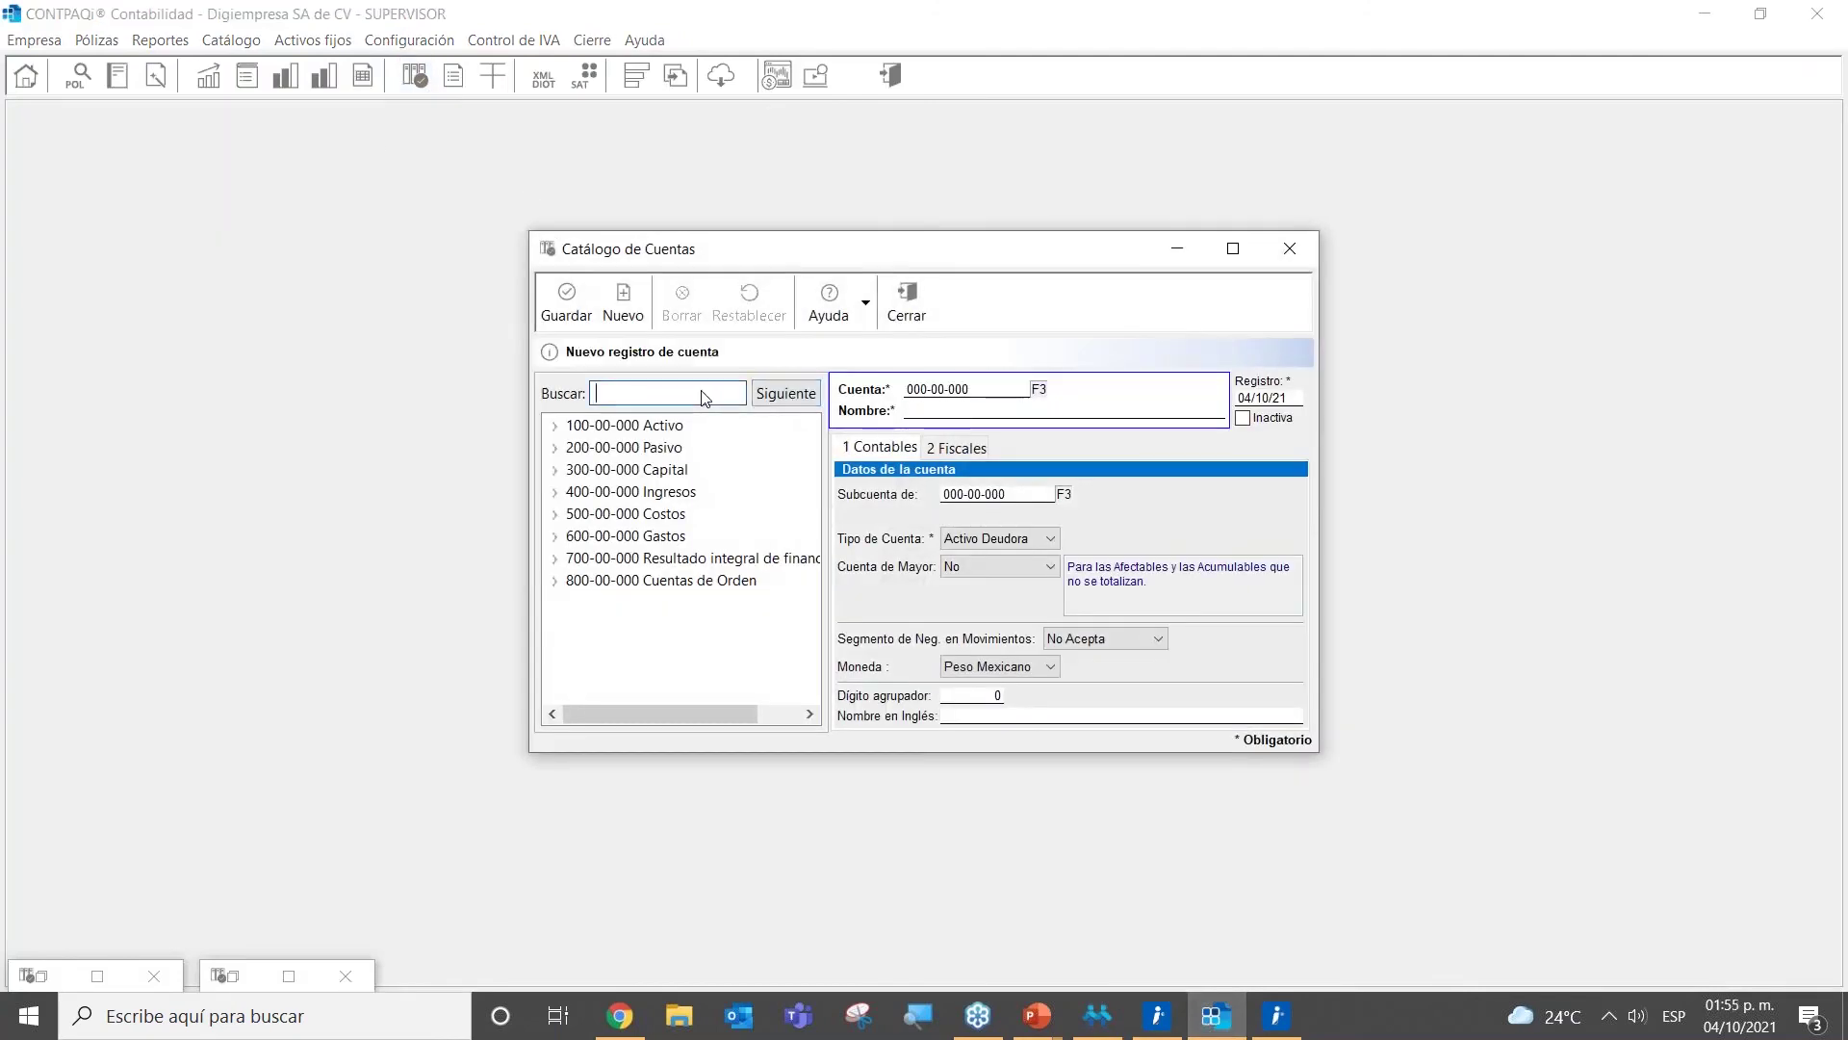
pyautogui.write('601')
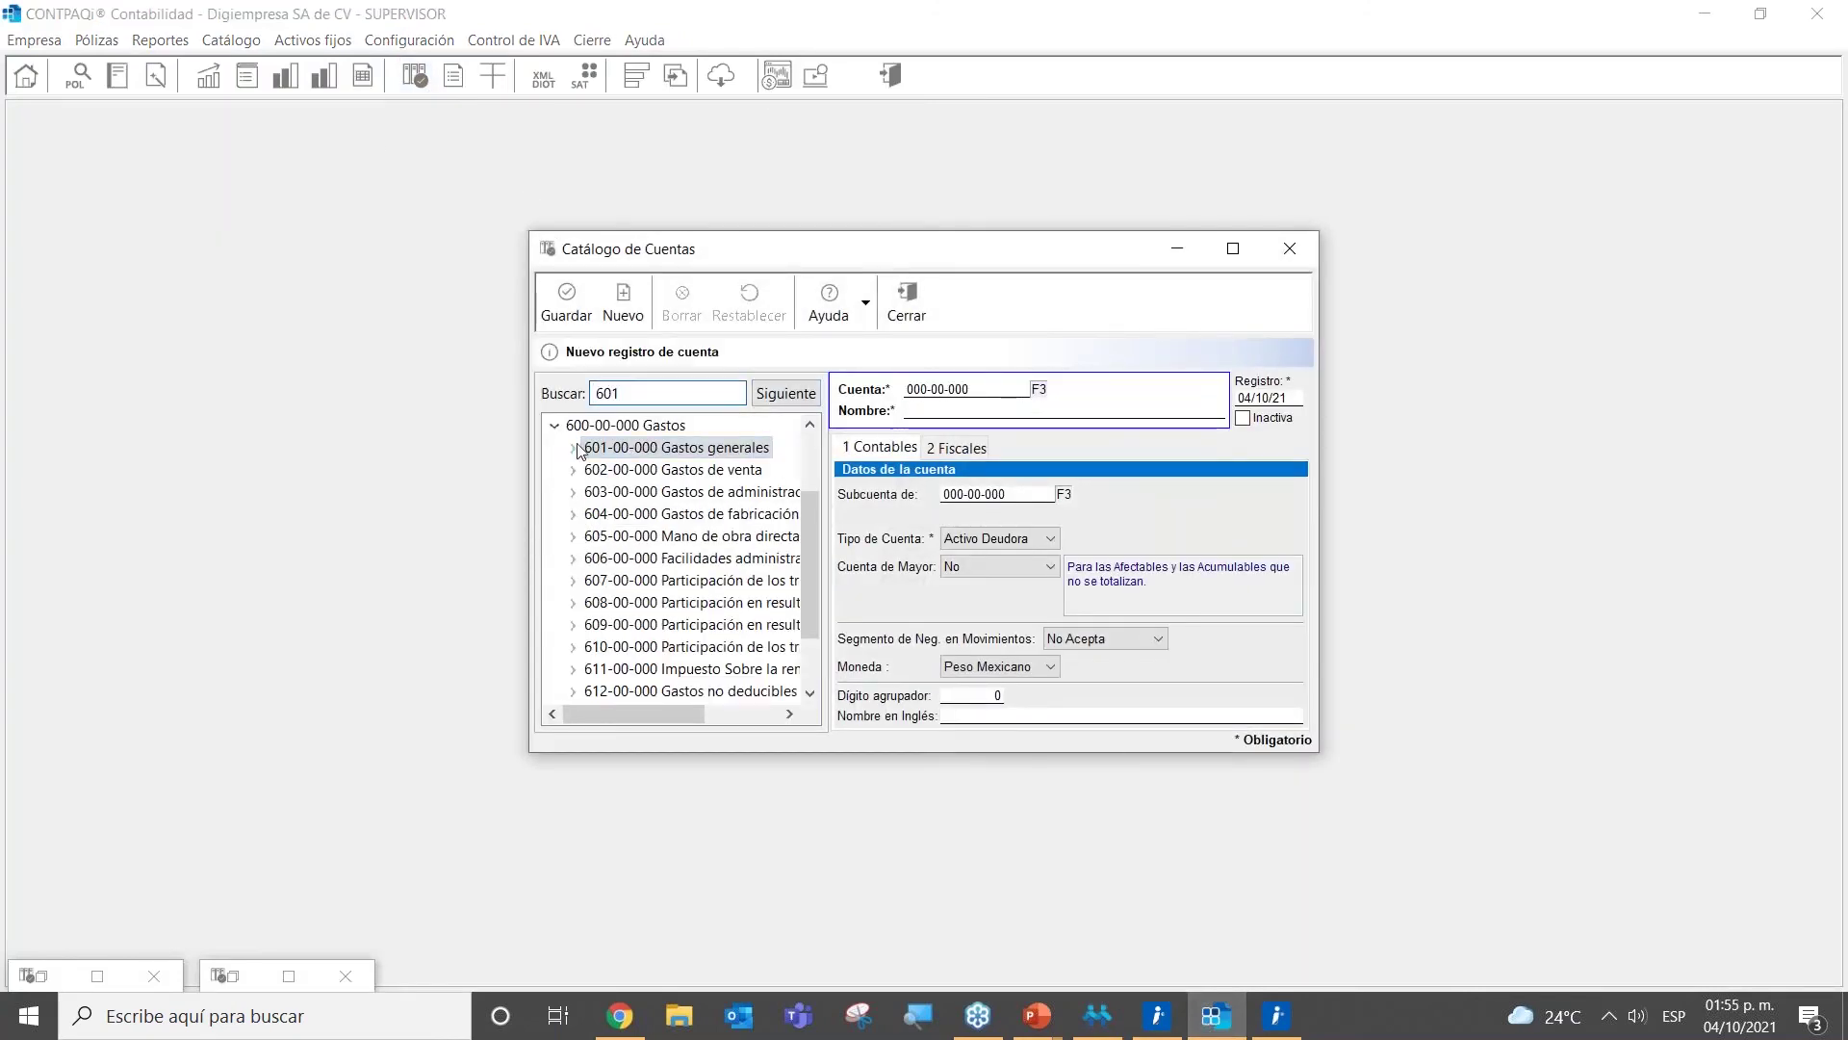
pyautogui.click(573, 448)
pyautogui.click(592, 448)
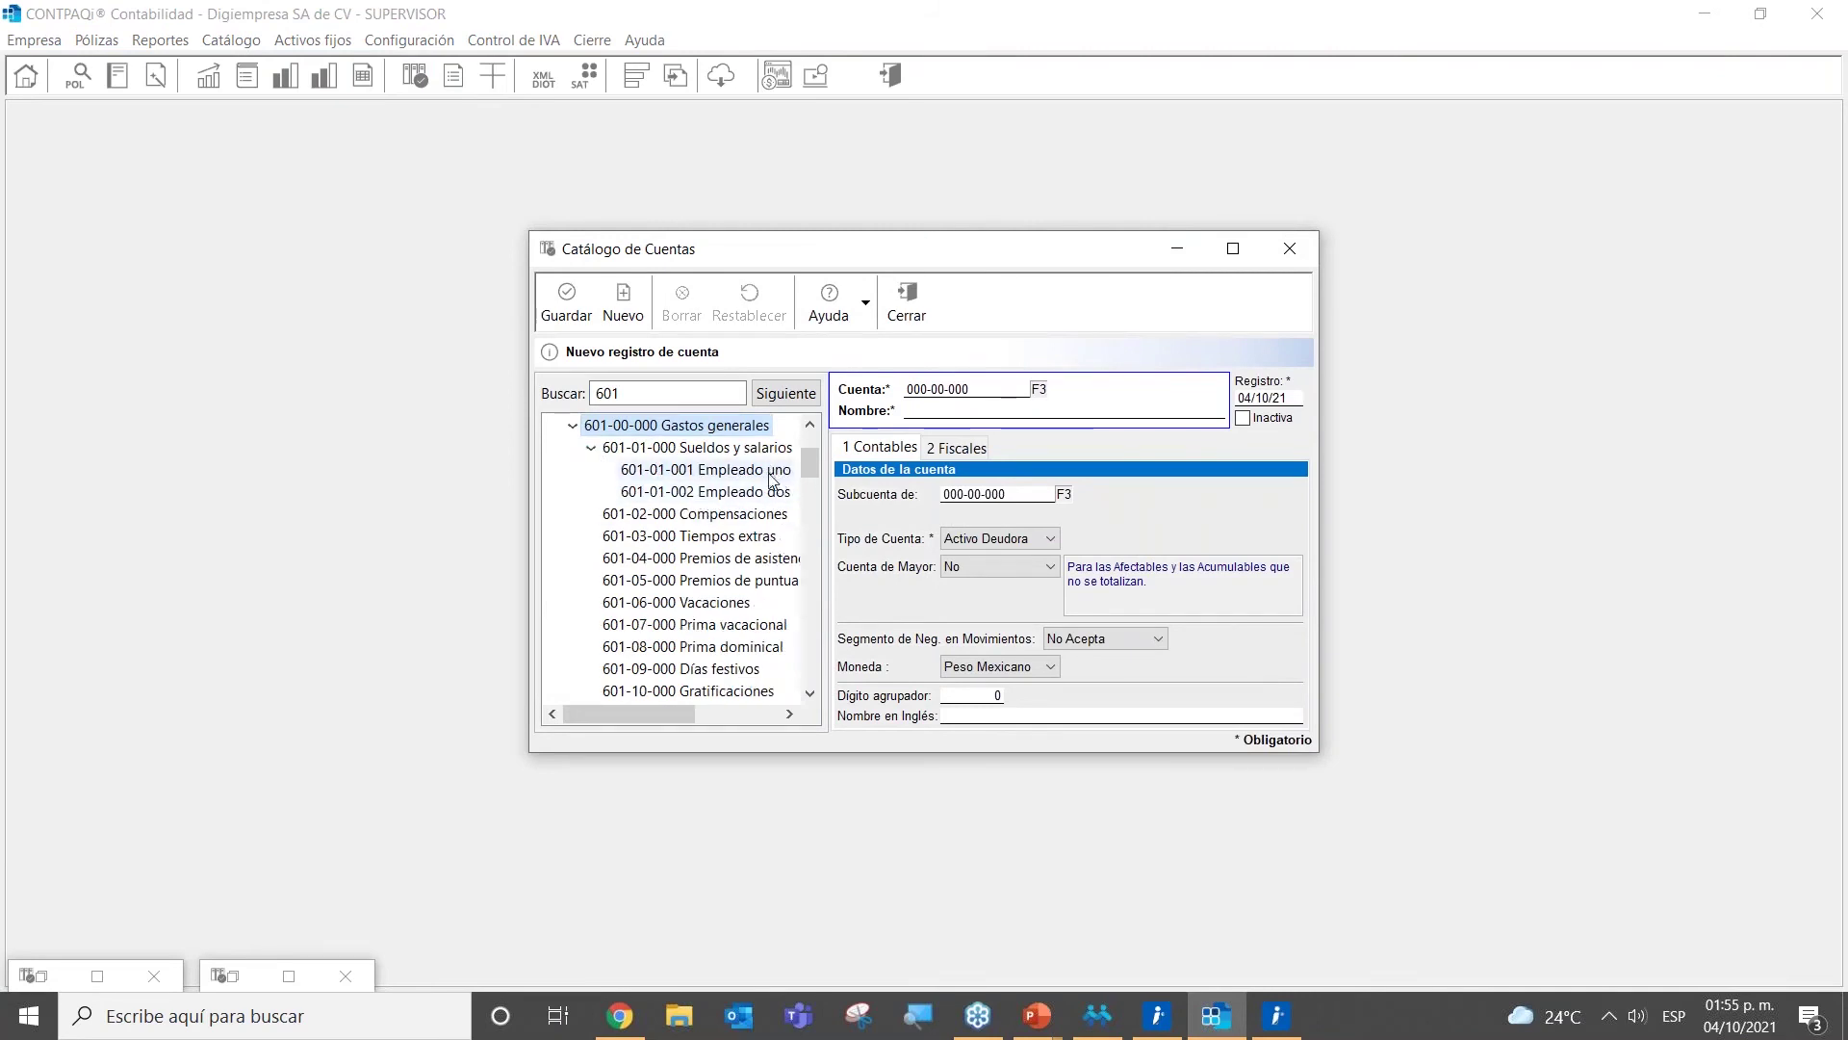
# Step: Return to Nóminas and set the subaccount of Empleado Numero Uno to xxx-xx-xx1
pyautogui.click(1097, 1016)
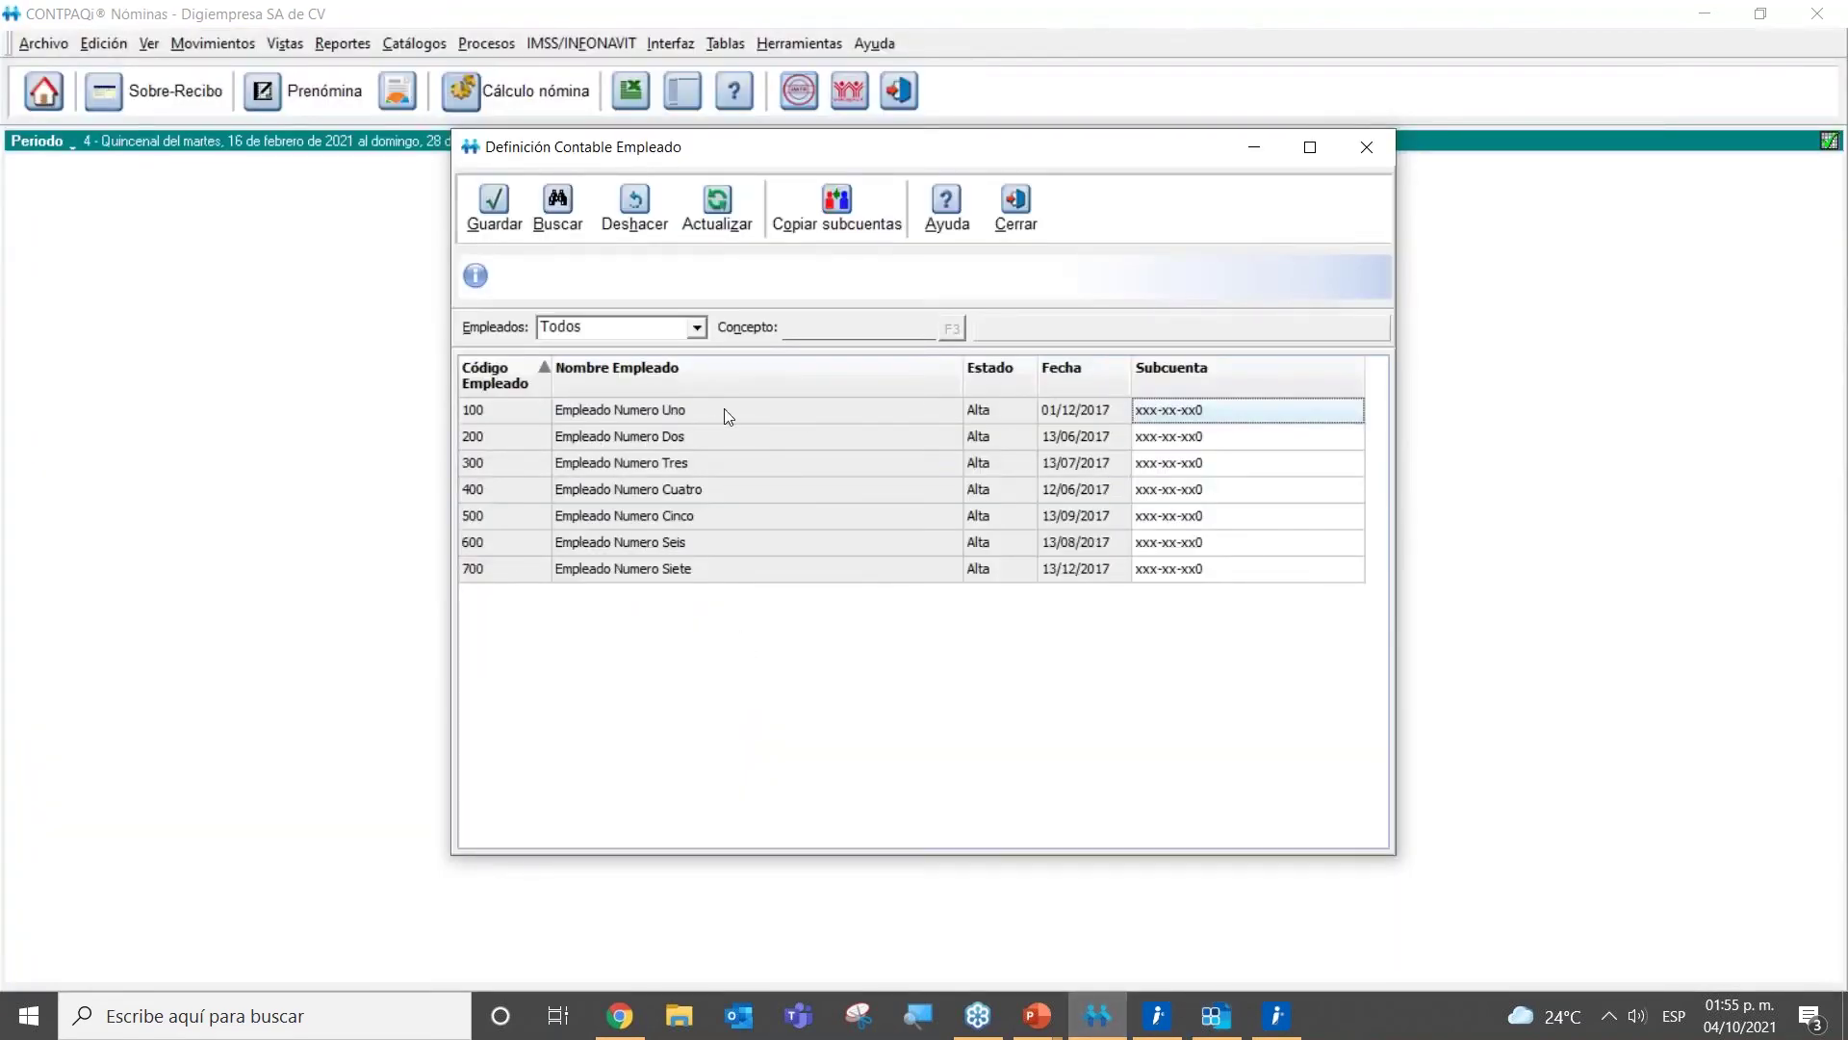
pyautogui.click(1194, 414)
pyautogui.click(1245, 416)
pyautogui.hotkey('shift', 'Left')
pyautogui.write('1')
# Step: Set the subaccount of Empleado Numero Dos to xxx-xx-xx2, then save and close the employee definition
pyautogui.click(1249, 435)
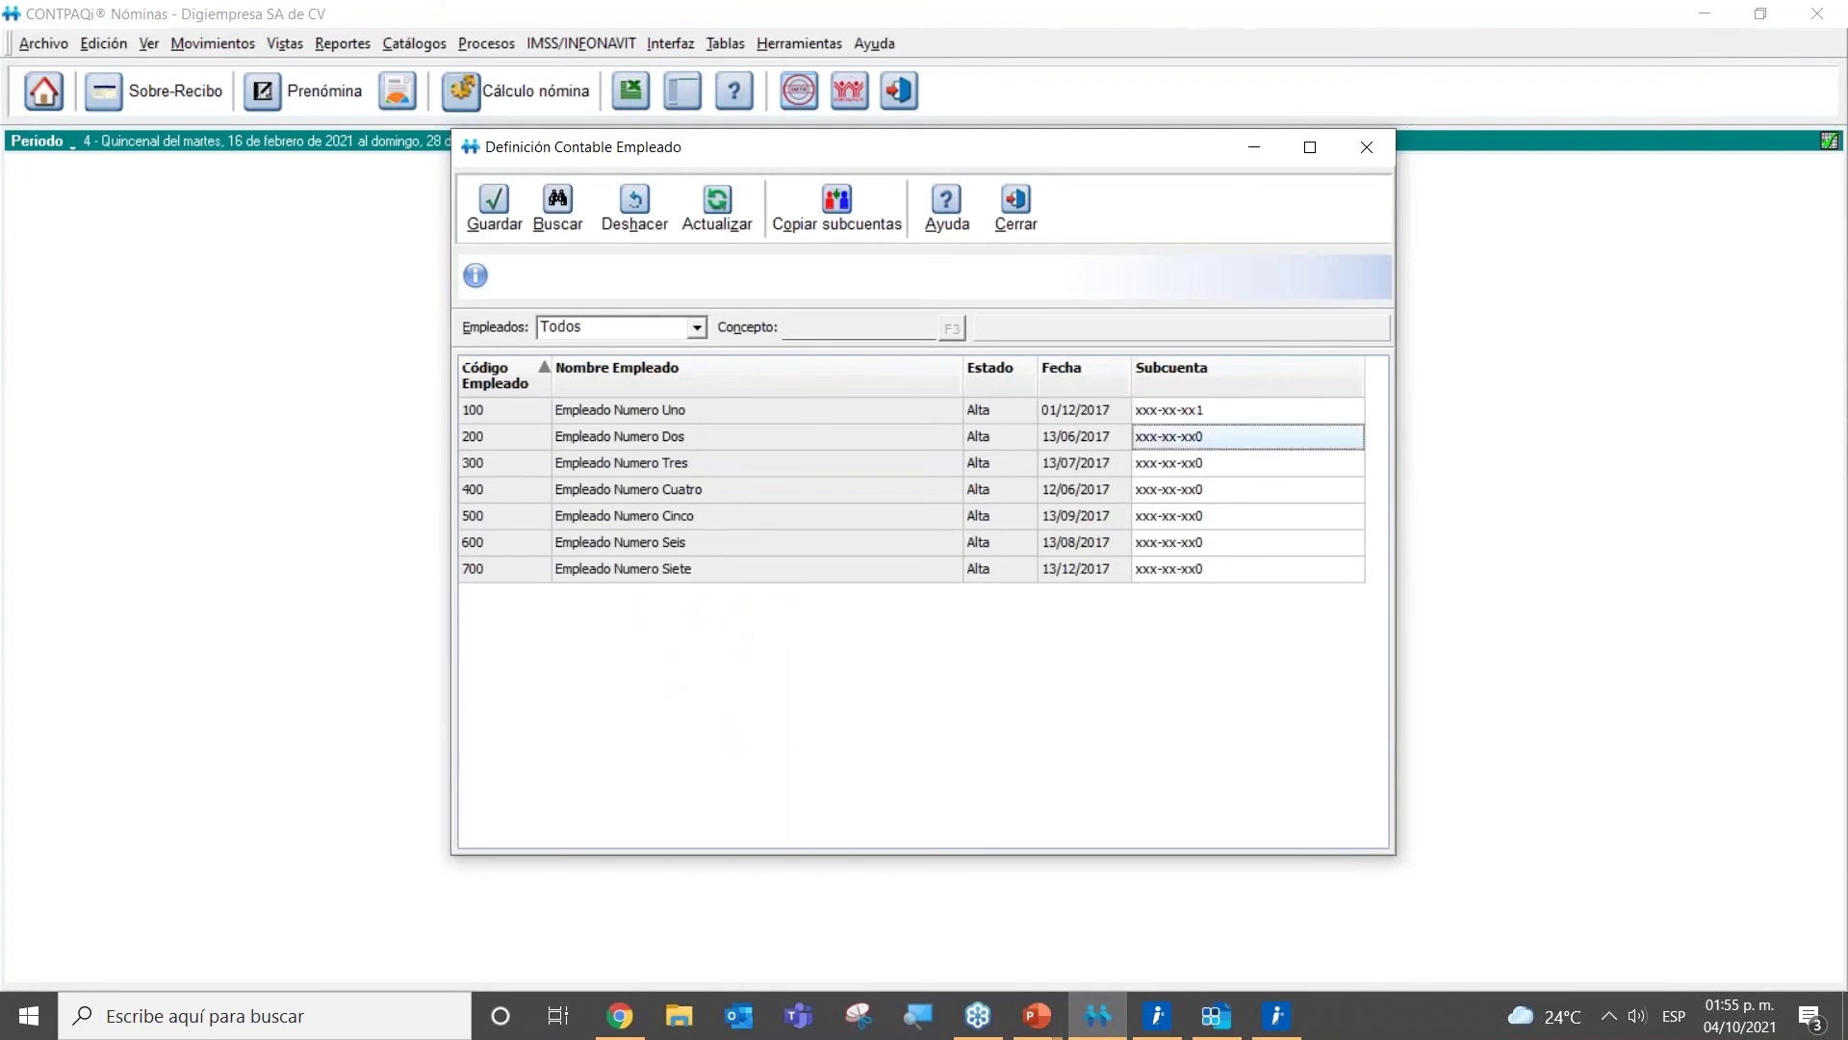
pyautogui.click(1217, 434)
pyautogui.click(1219, 434)
pyautogui.hotkey('shift', 'Left')
pyautogui.write('2')
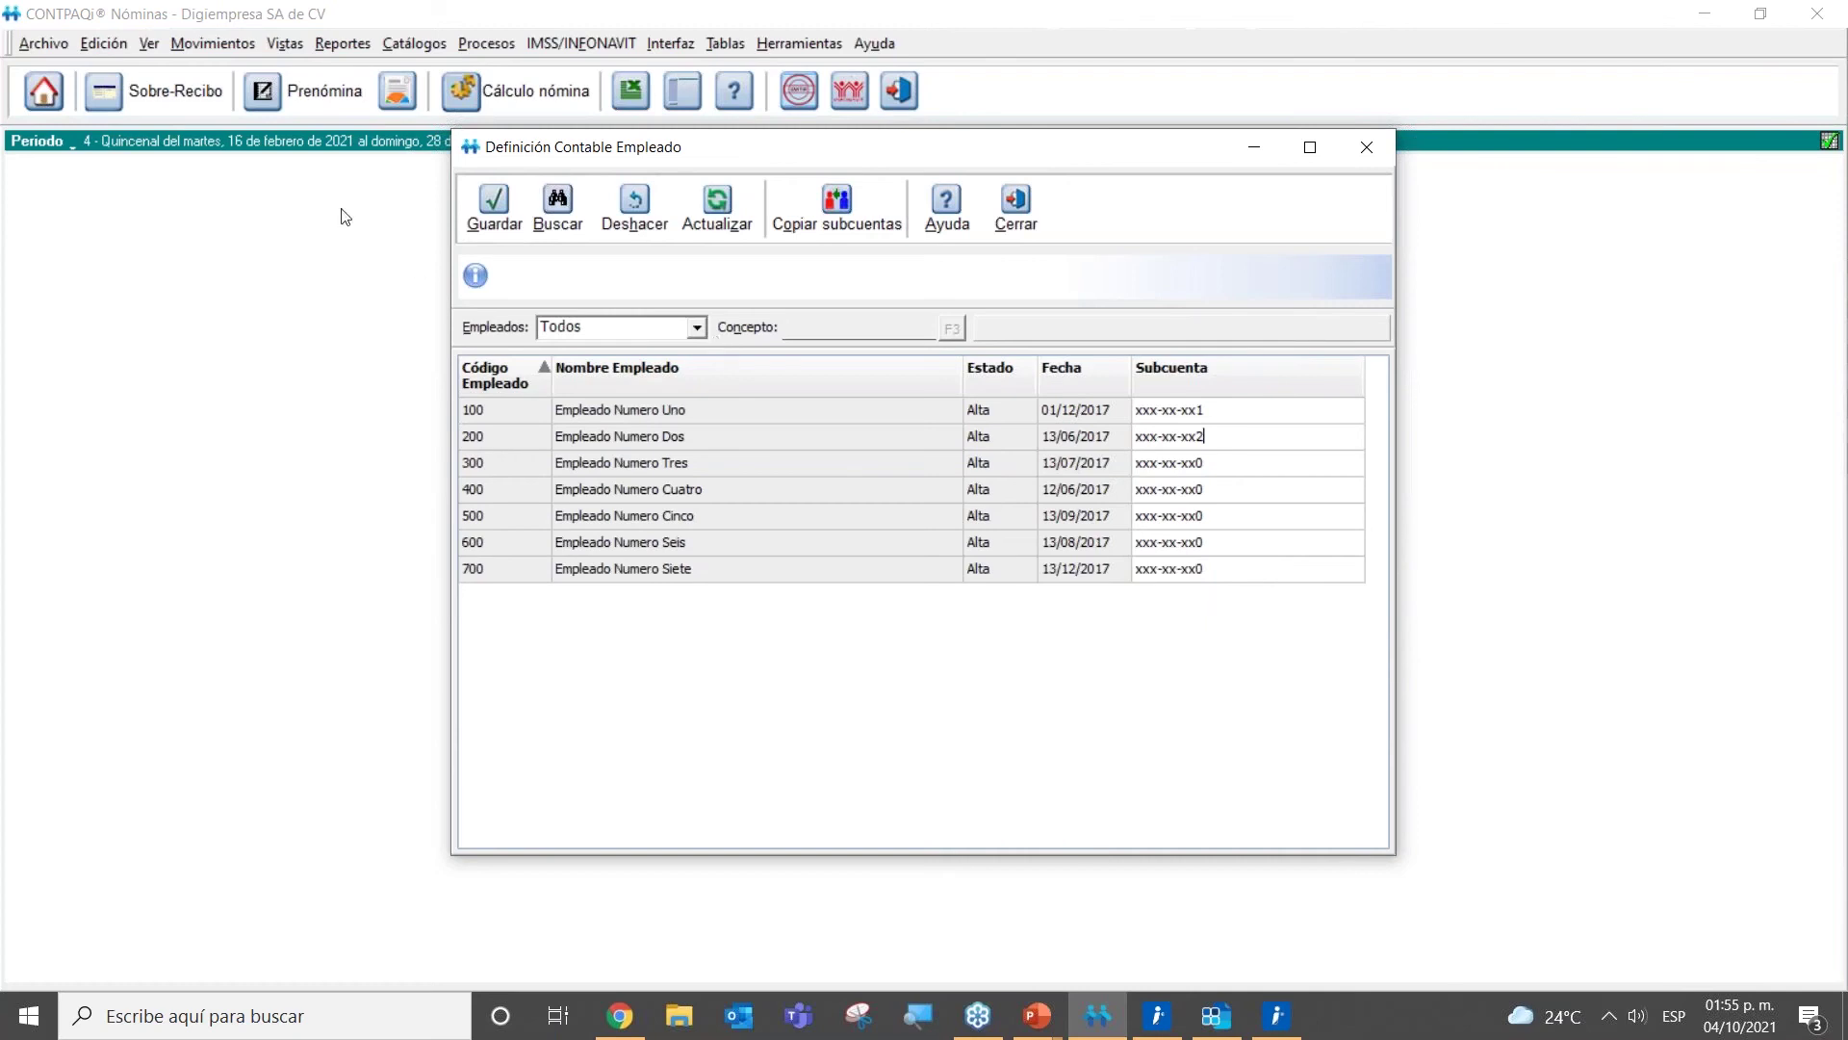
pyautogui.click(488, 239)
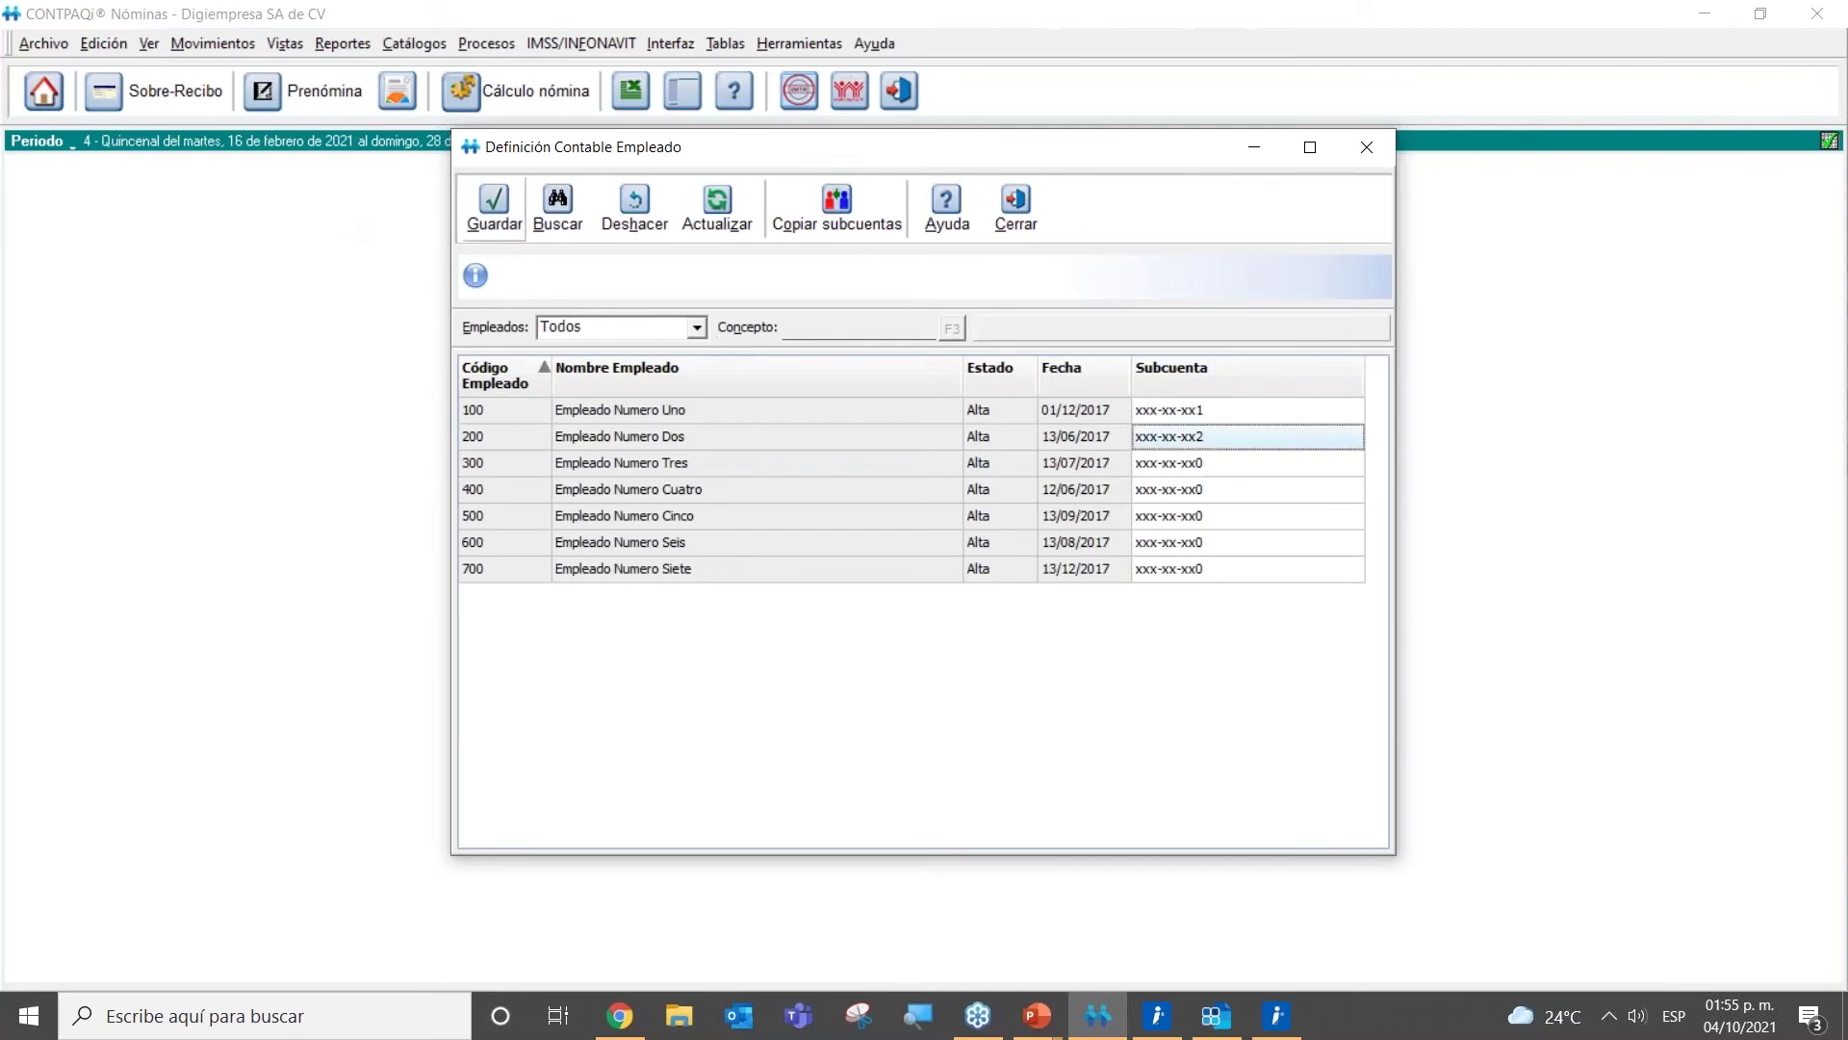
pyautogui.click(1020, 216)
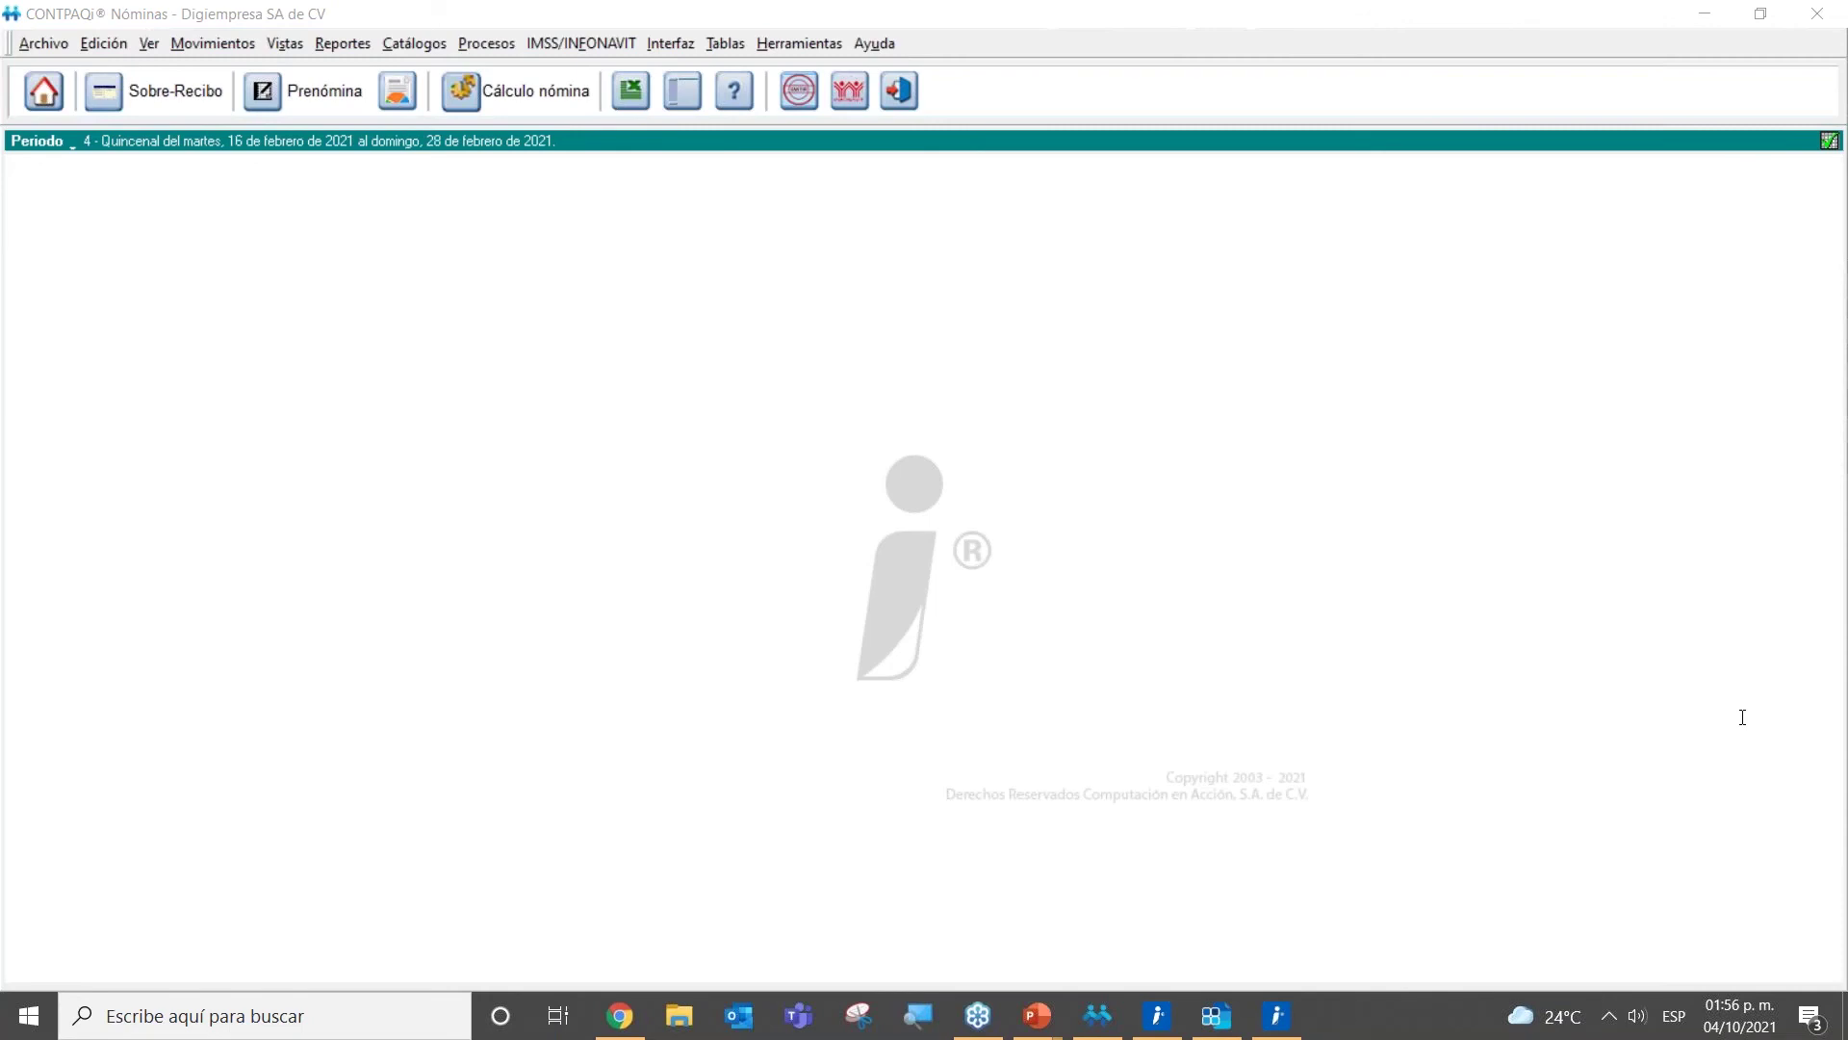
# Step: Switch to Contabilidad and close all open Catálogo de Cuentas windows
pyautogui.click(1211, 1032)
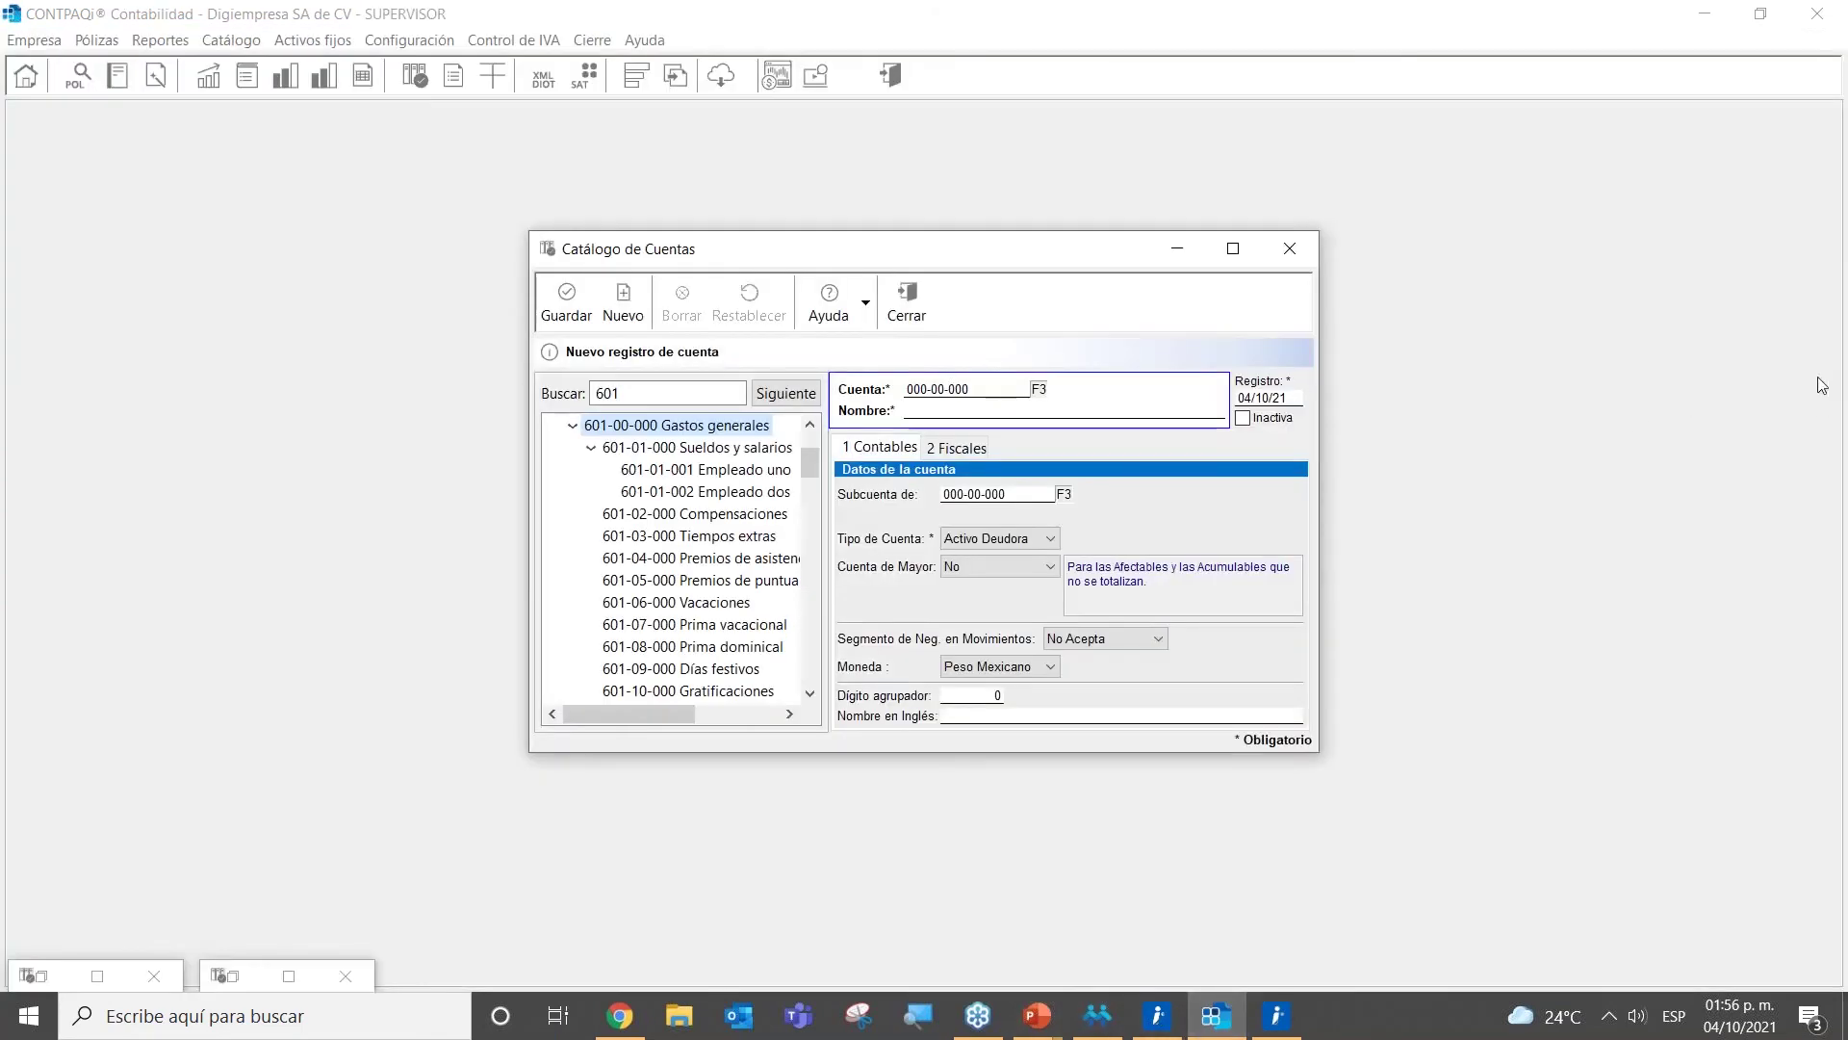
pyautogui.click(909, 307)
pyautogui.click(909, 306)
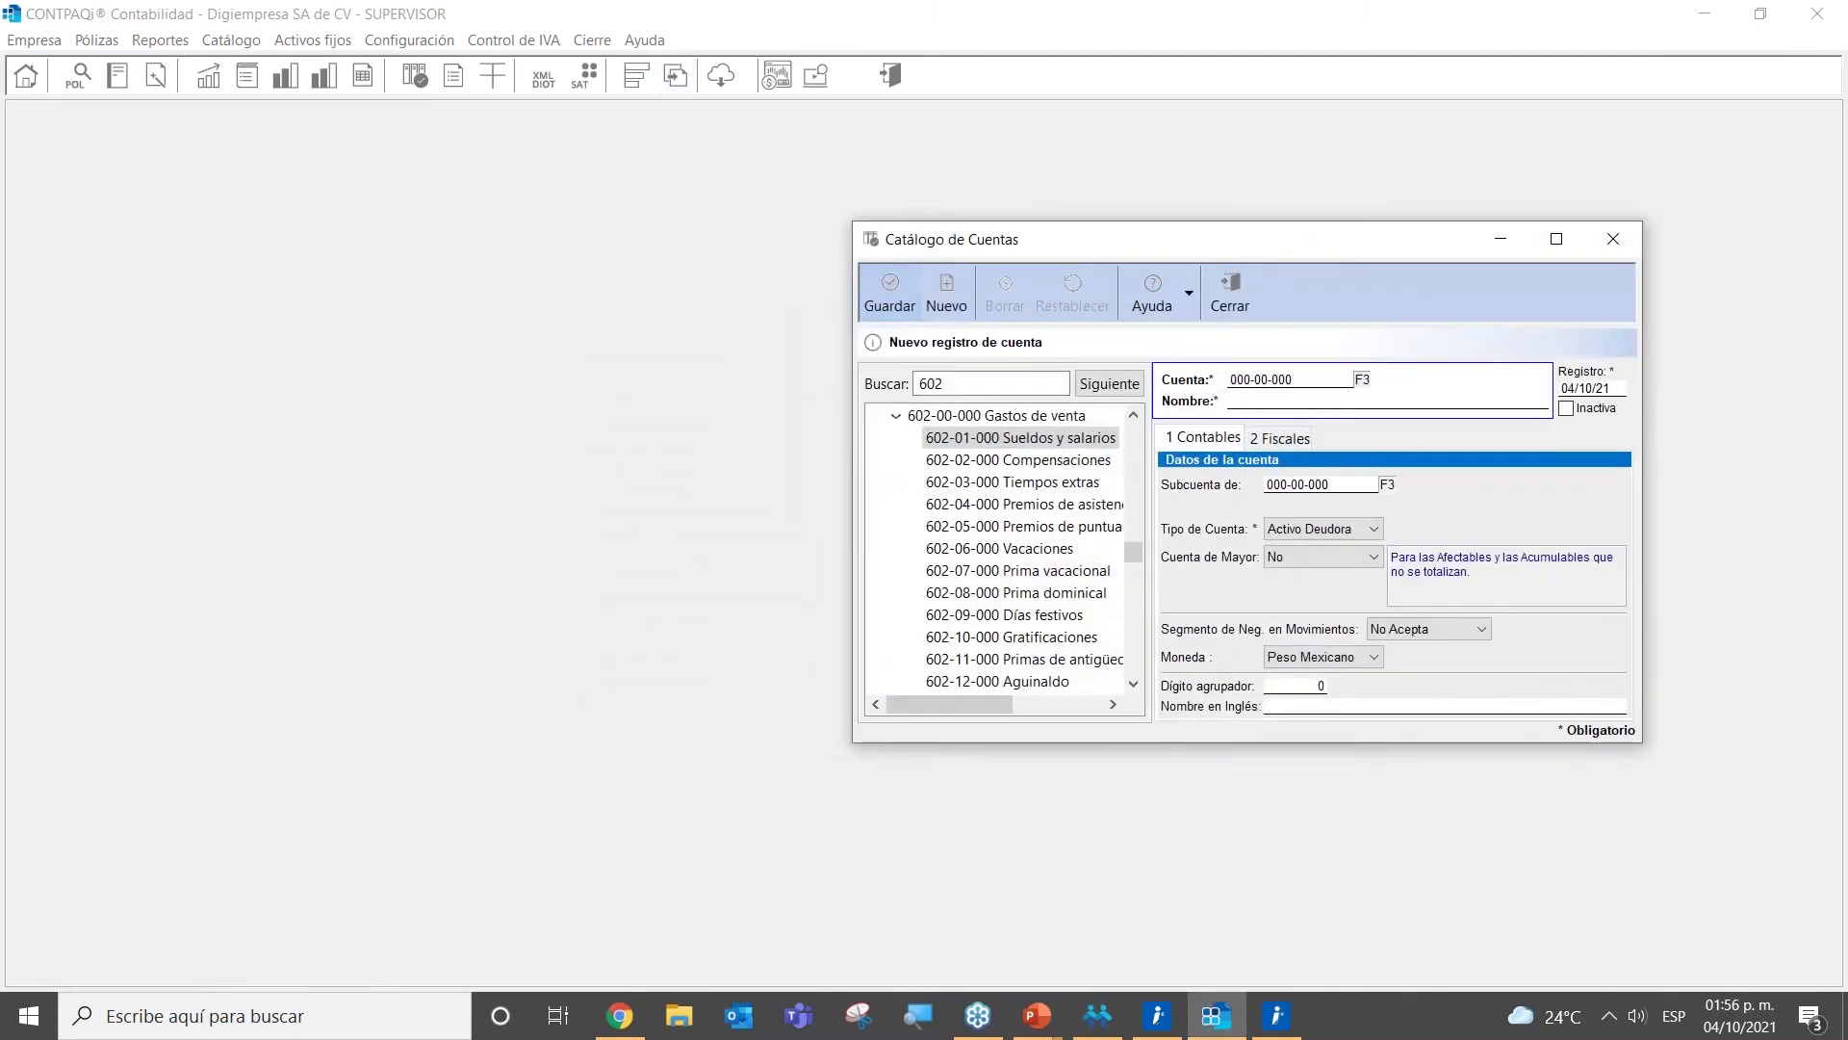
pyautogui.click(1219, 304)
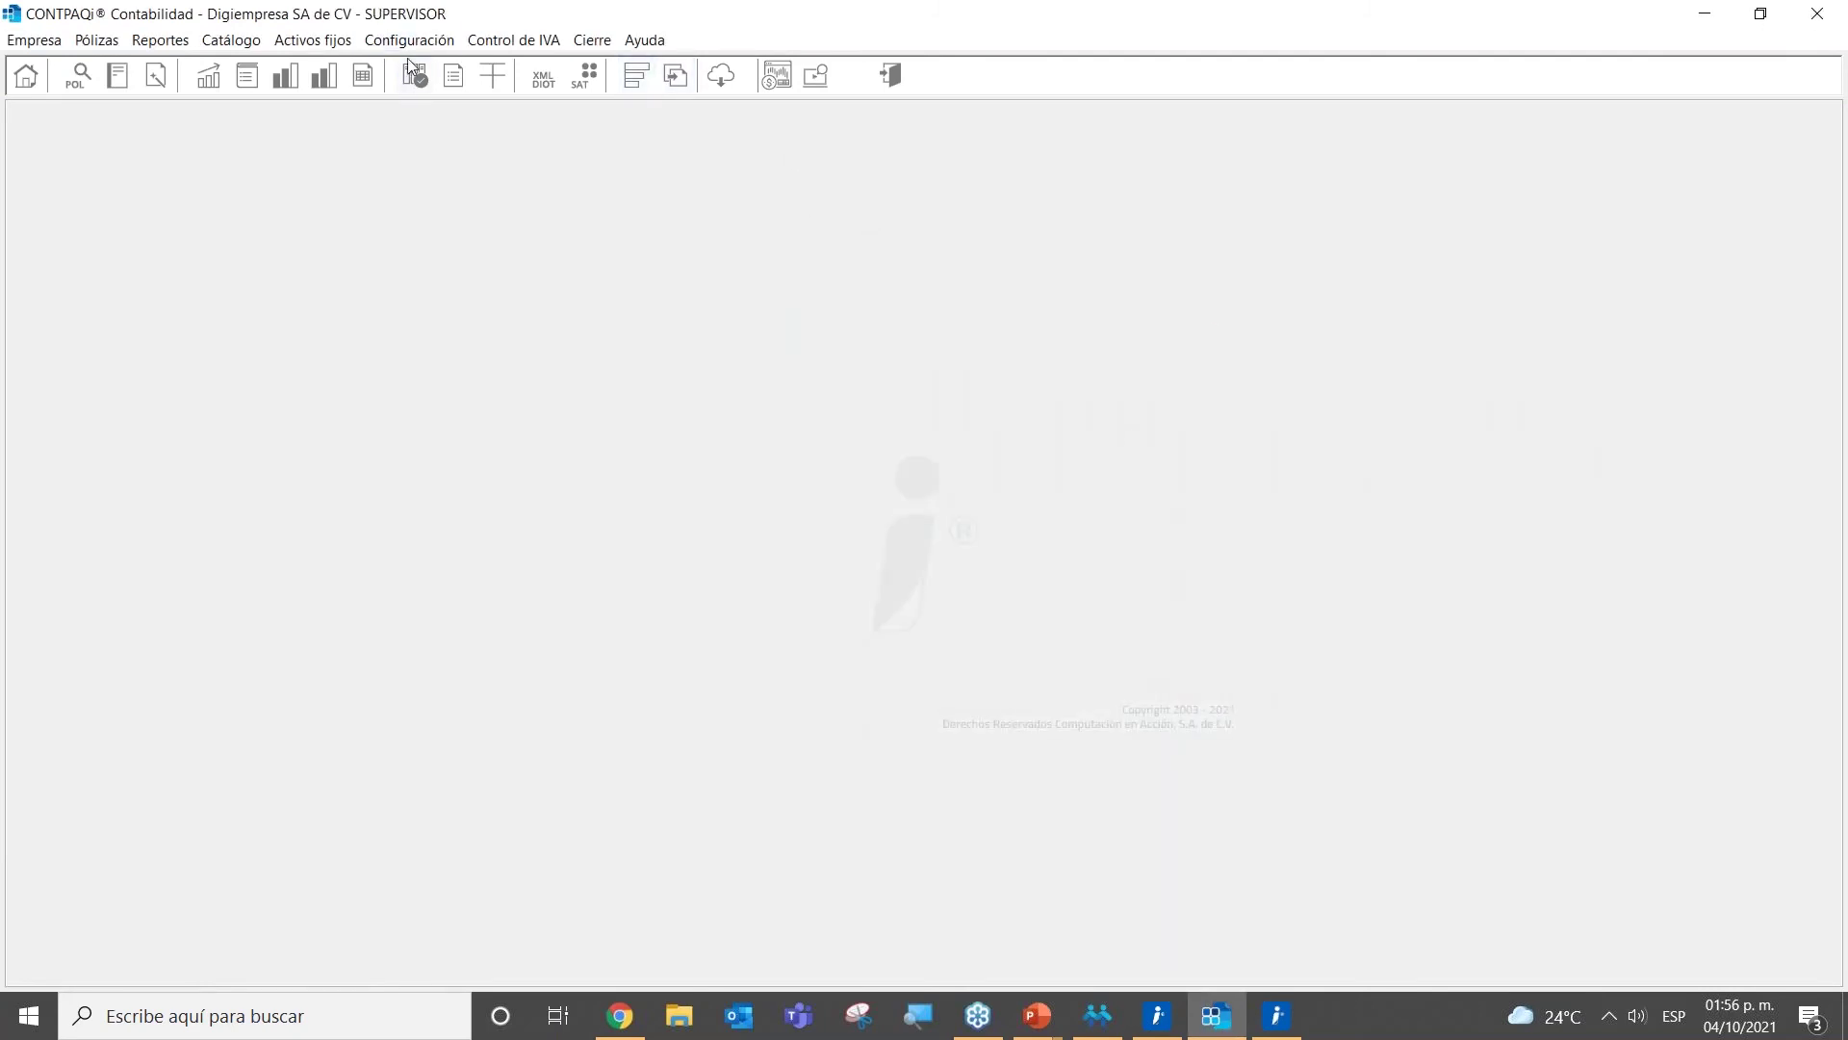
# Step: Open Redefinir empresa and bring up the change of account structure under Cuentas y su estructura
pyautogui.click(411, 43)
pyautogui.click(458, 66)
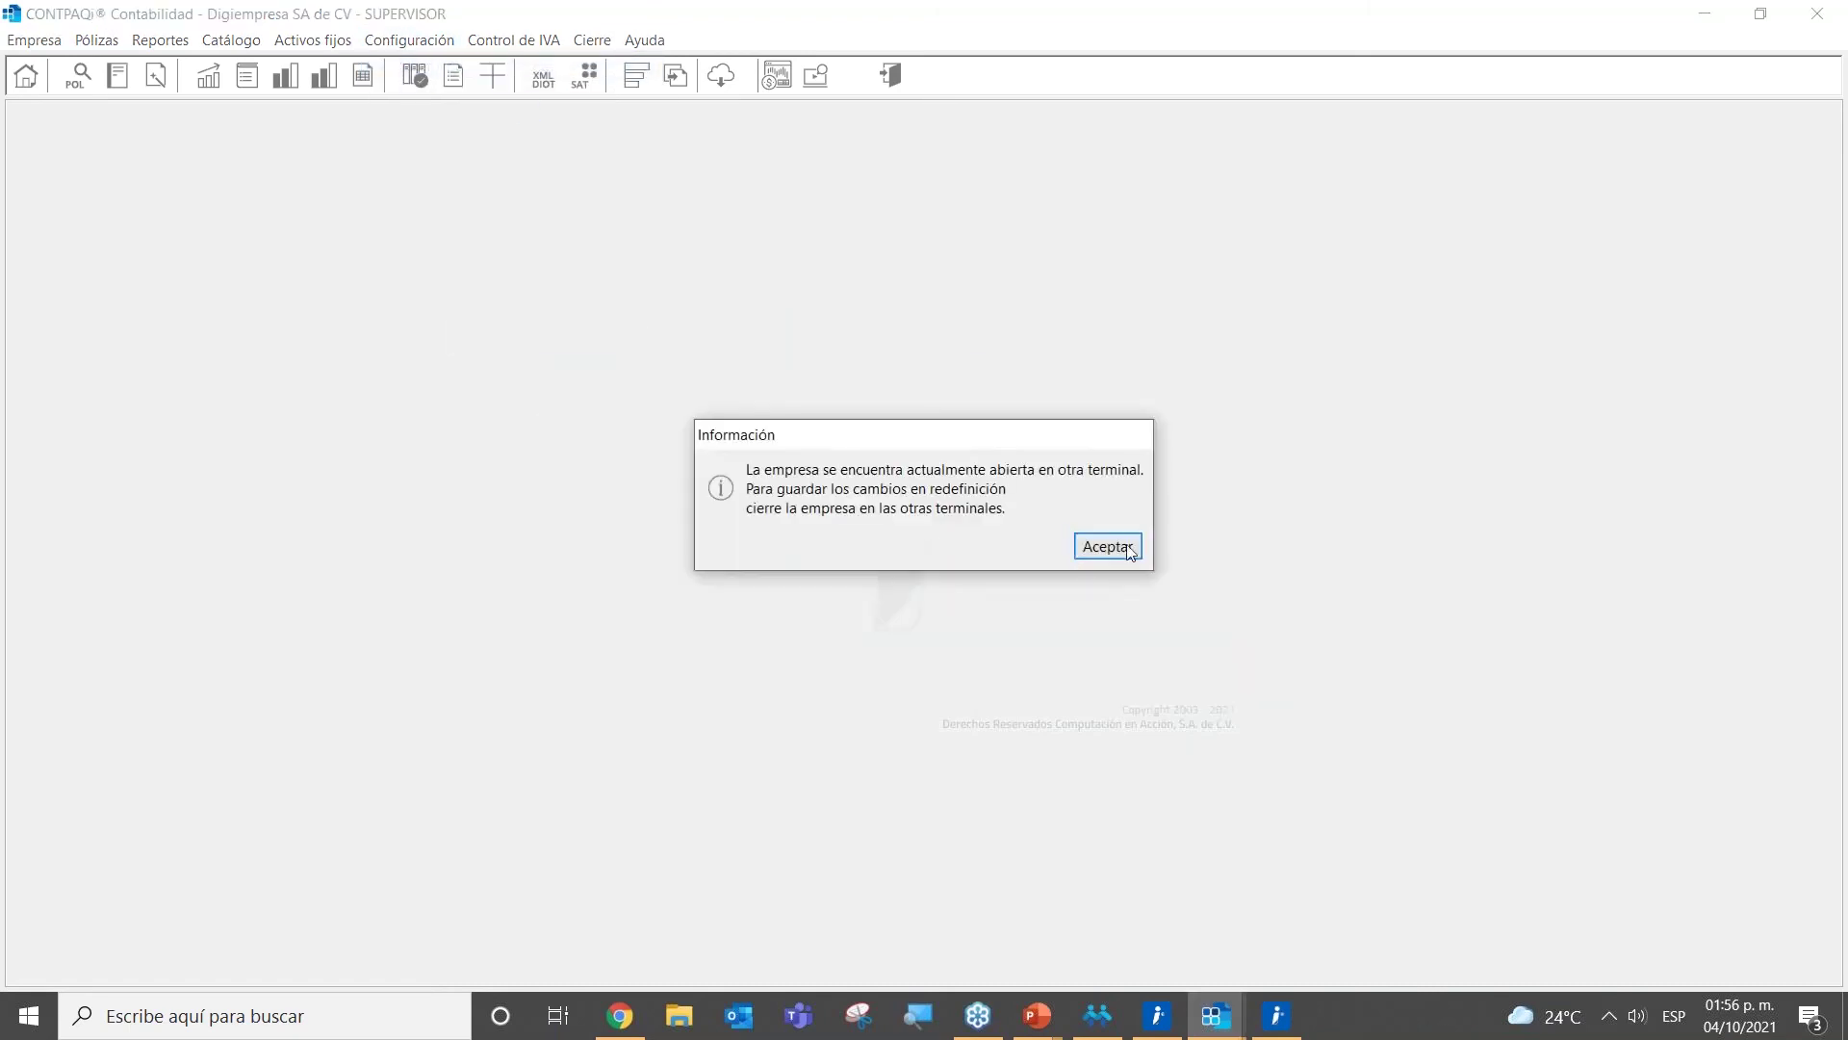
pyautogui.click(1124, 556)
pyautogui.click(862, 301)
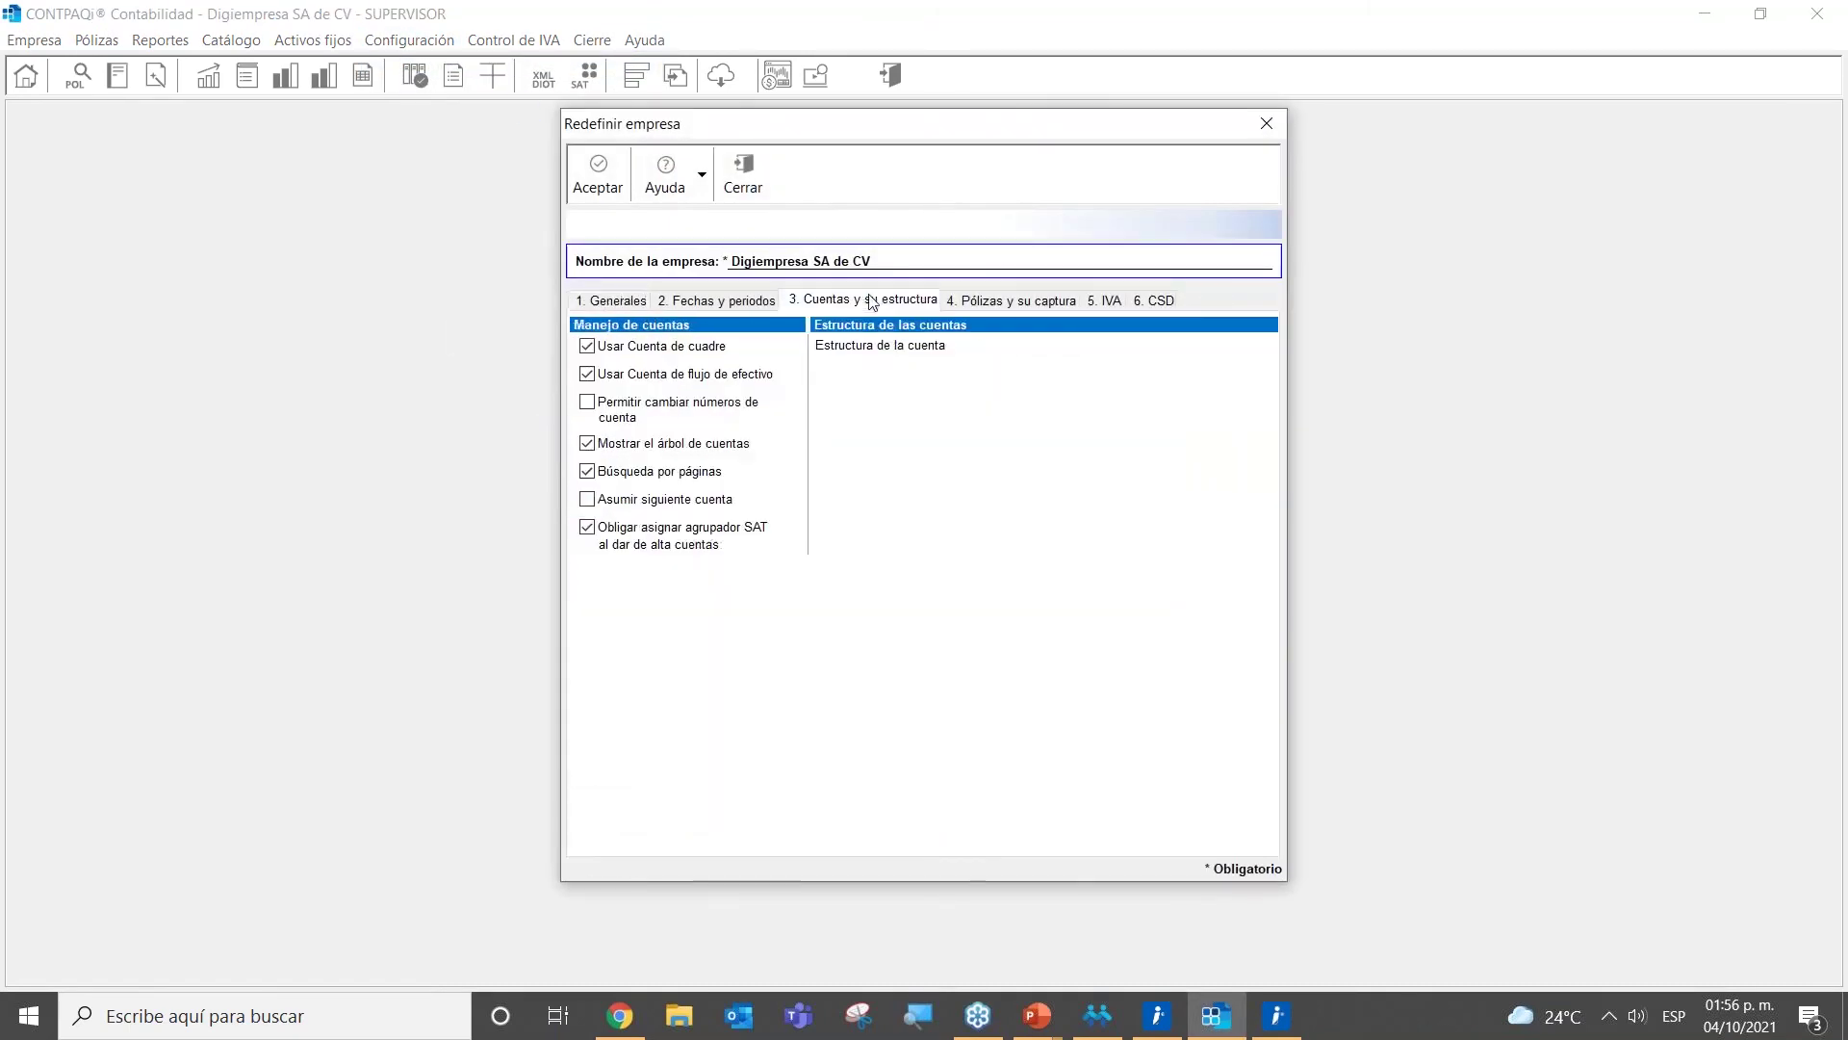
pyautogui.click(1209, 349)
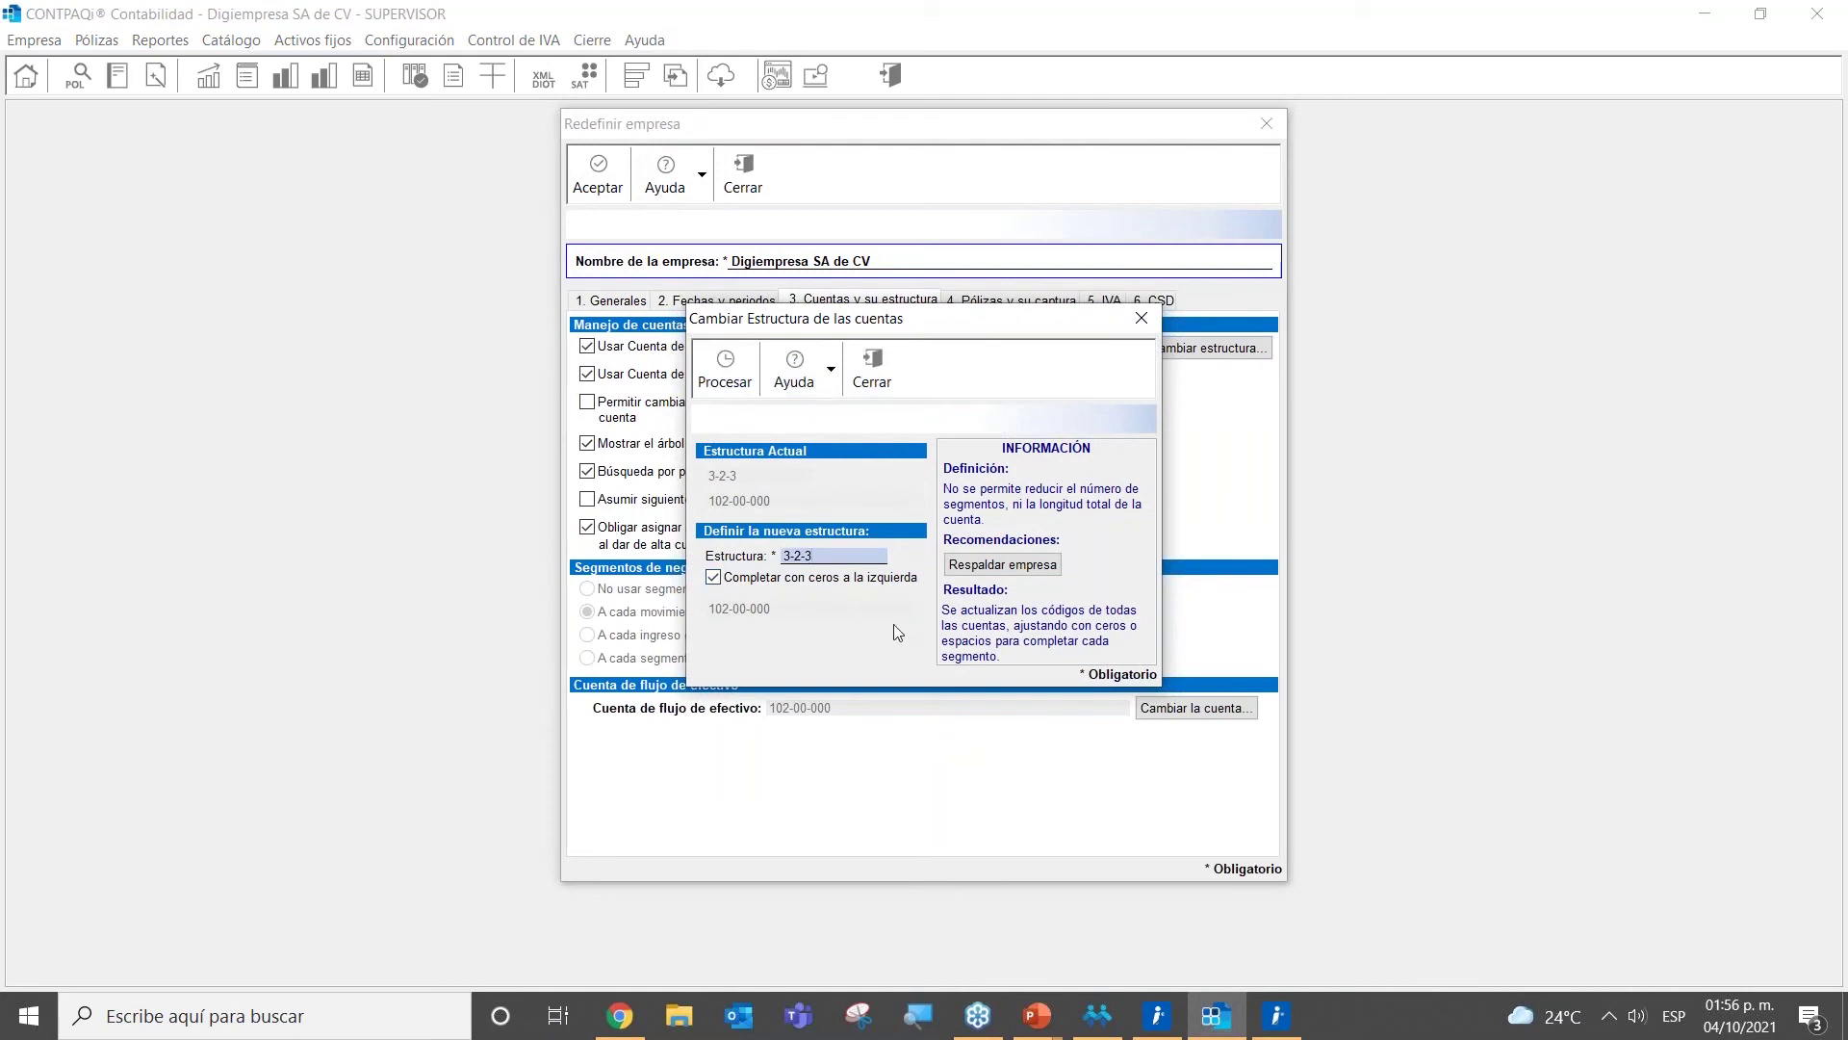
# Step: Try adding a -2 segment to the new account structure and close the company redefinition without saving
pyautogui.write('-2')
pyautogui.click(871, 373)
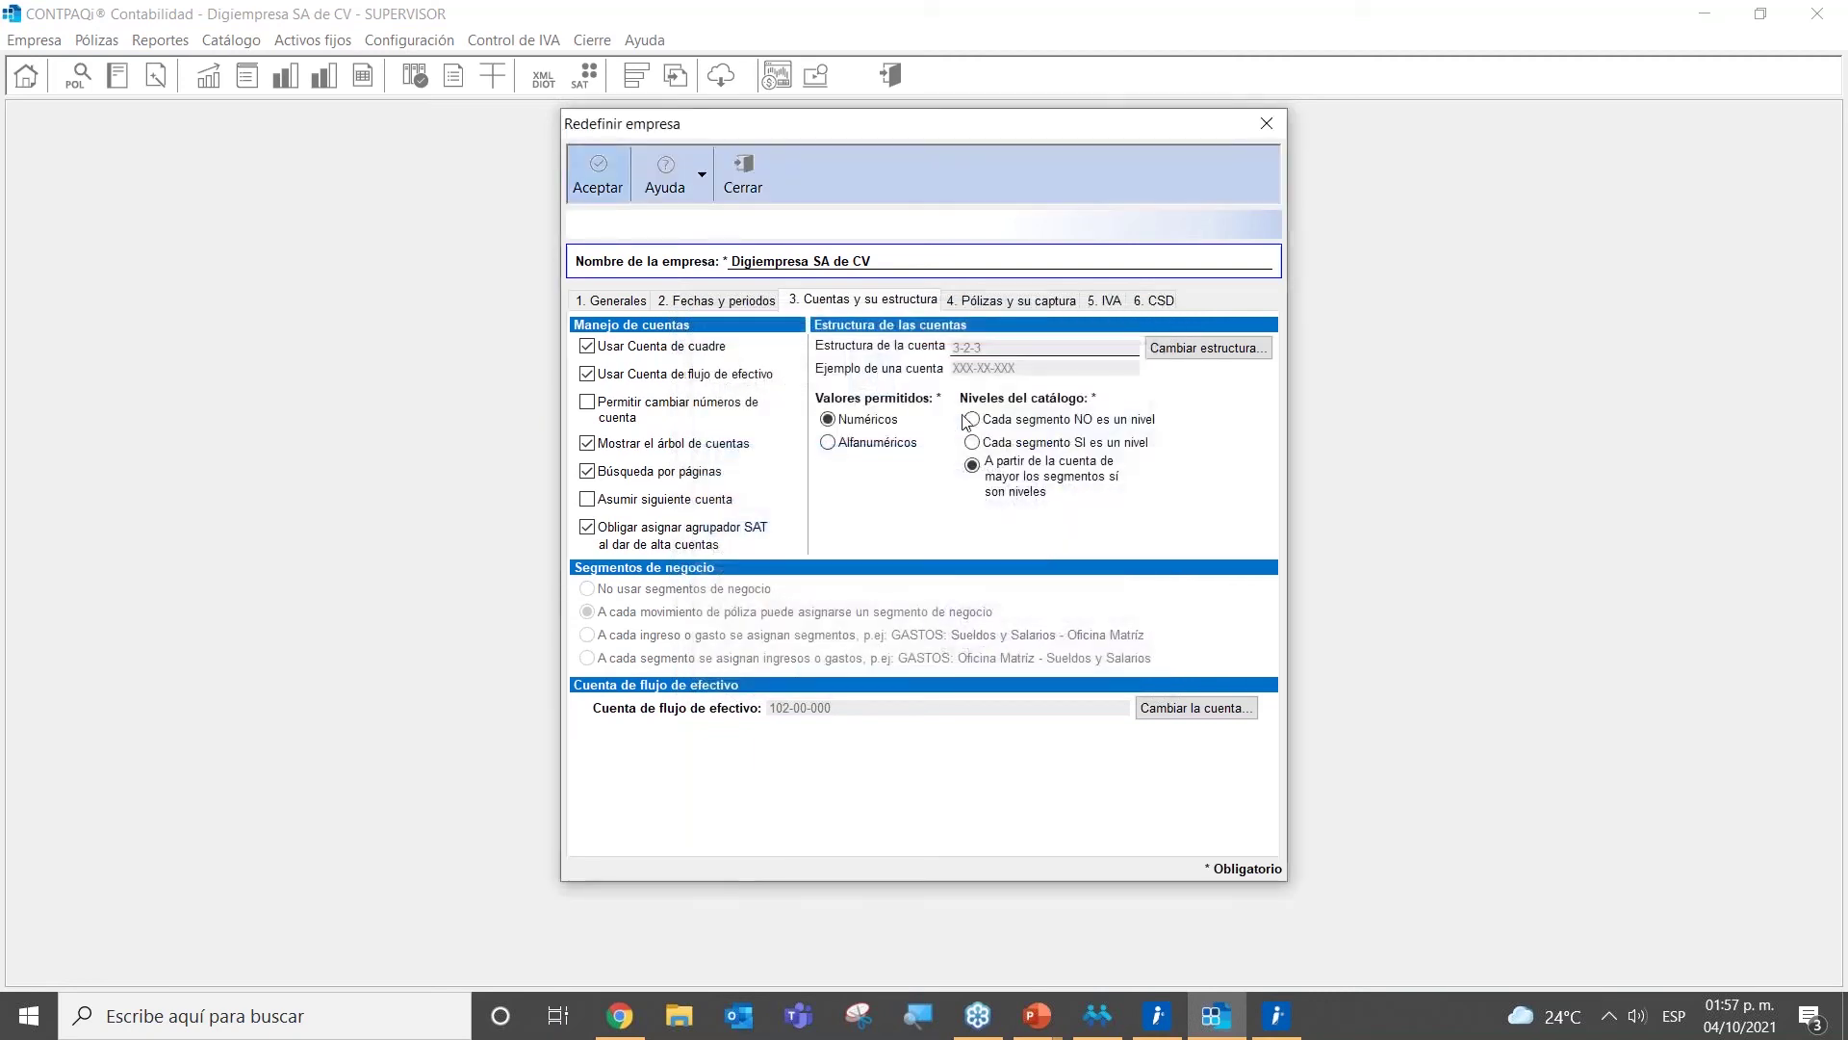
pyautogui.click(742, 180)
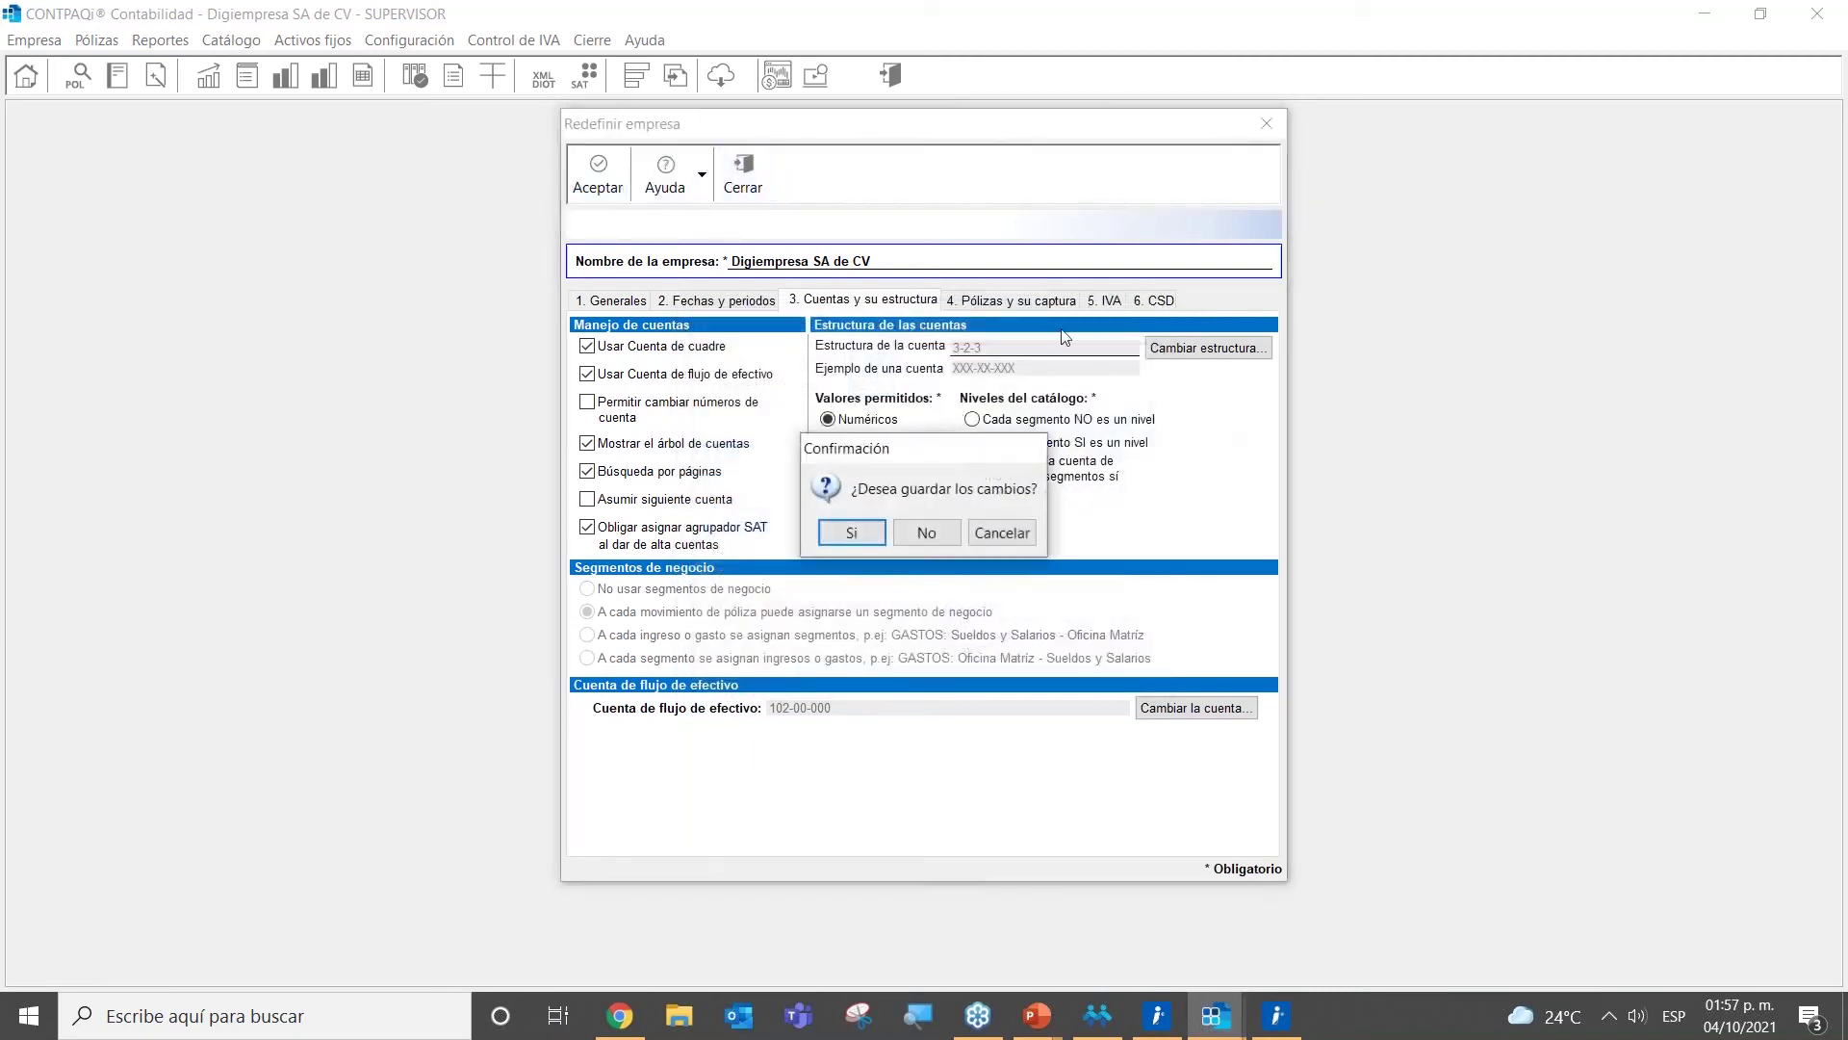
pyautogui.click(920, 536)
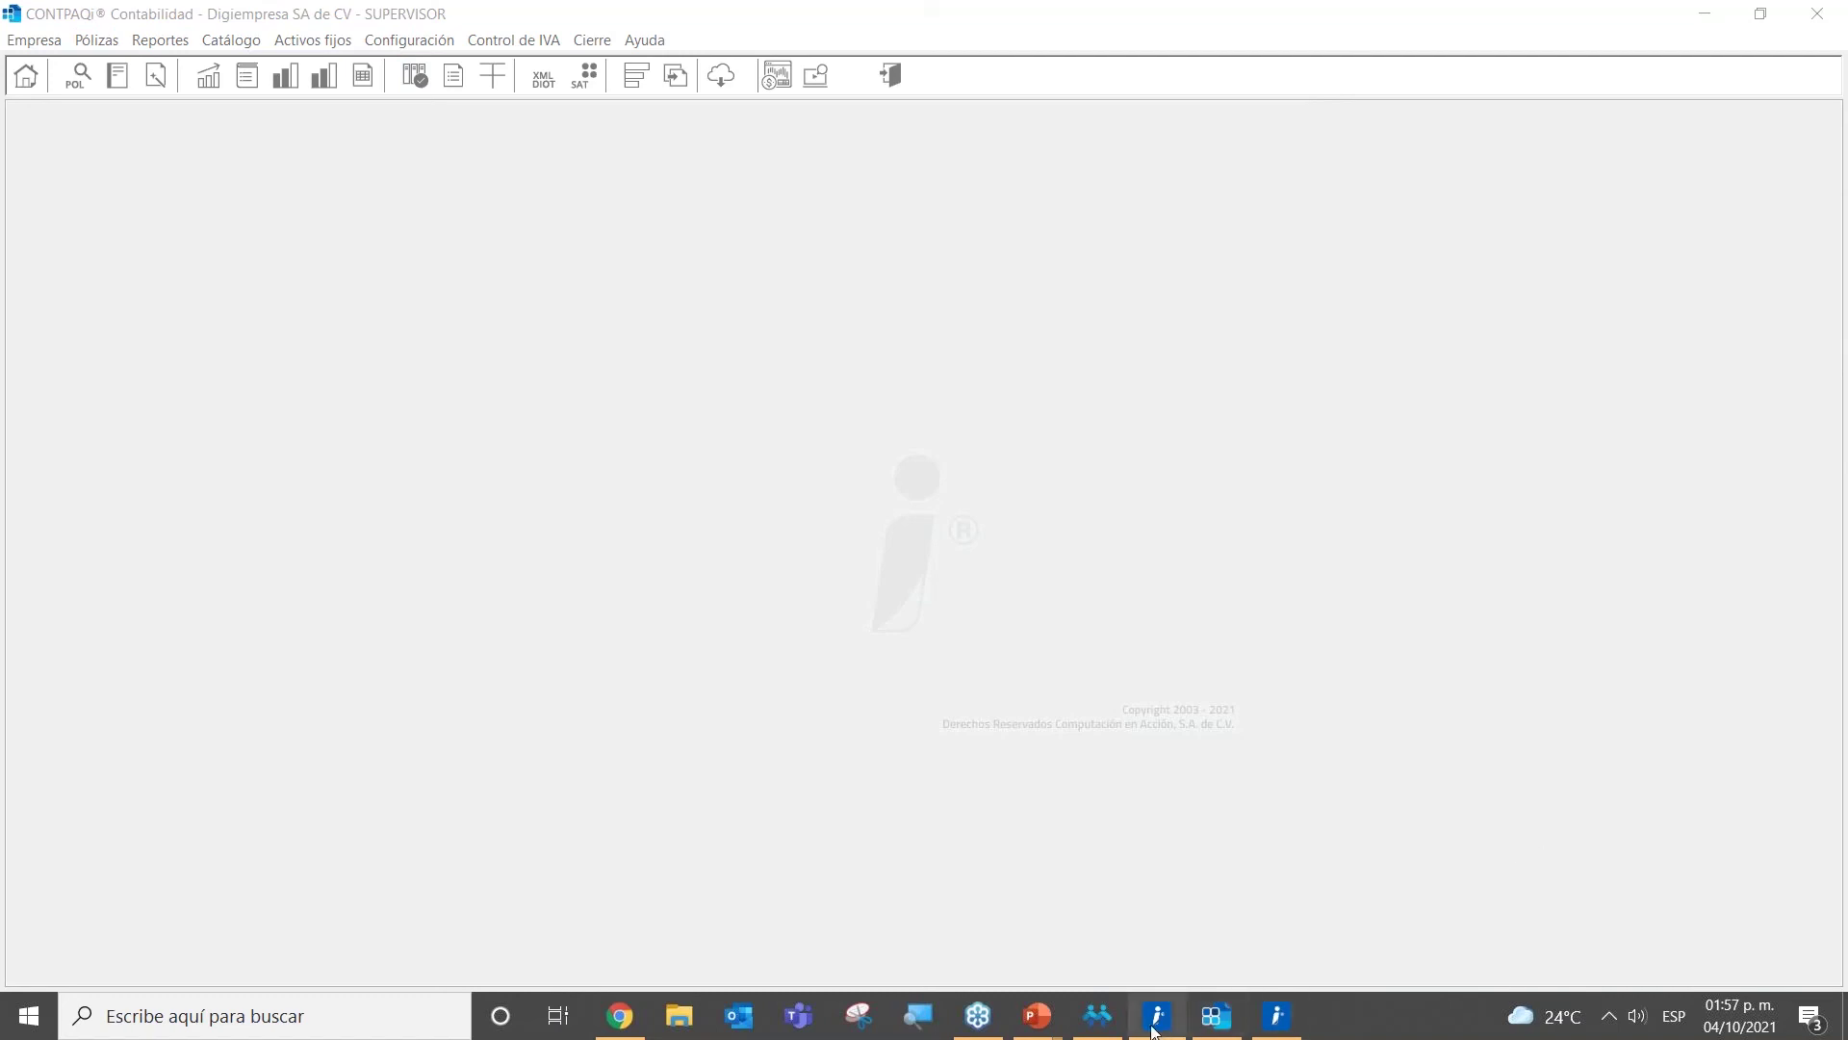
# Step: Return to Nóminas and open Definición Contable Concepto from the Contabilidad interface
pyautogui.click(1098, 1016)
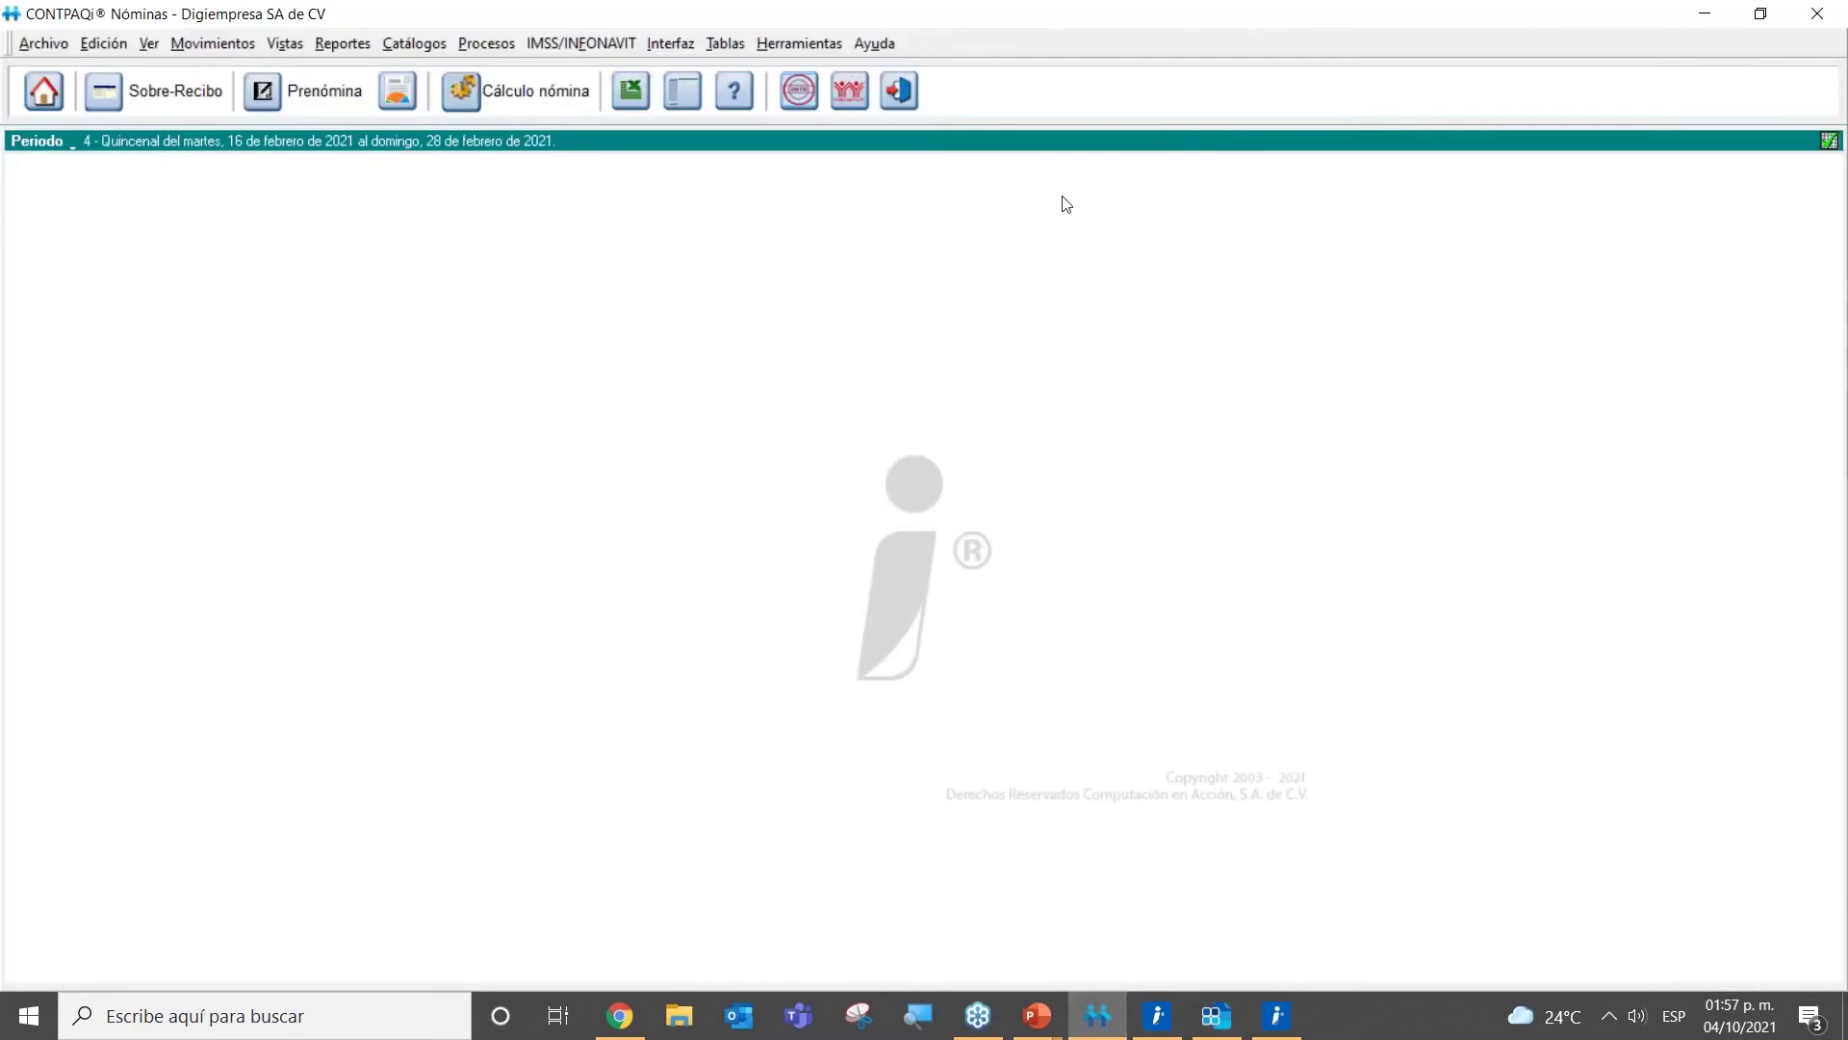
pyautogui.click(678, 45)
pyautogui.moveTo(776, 77)
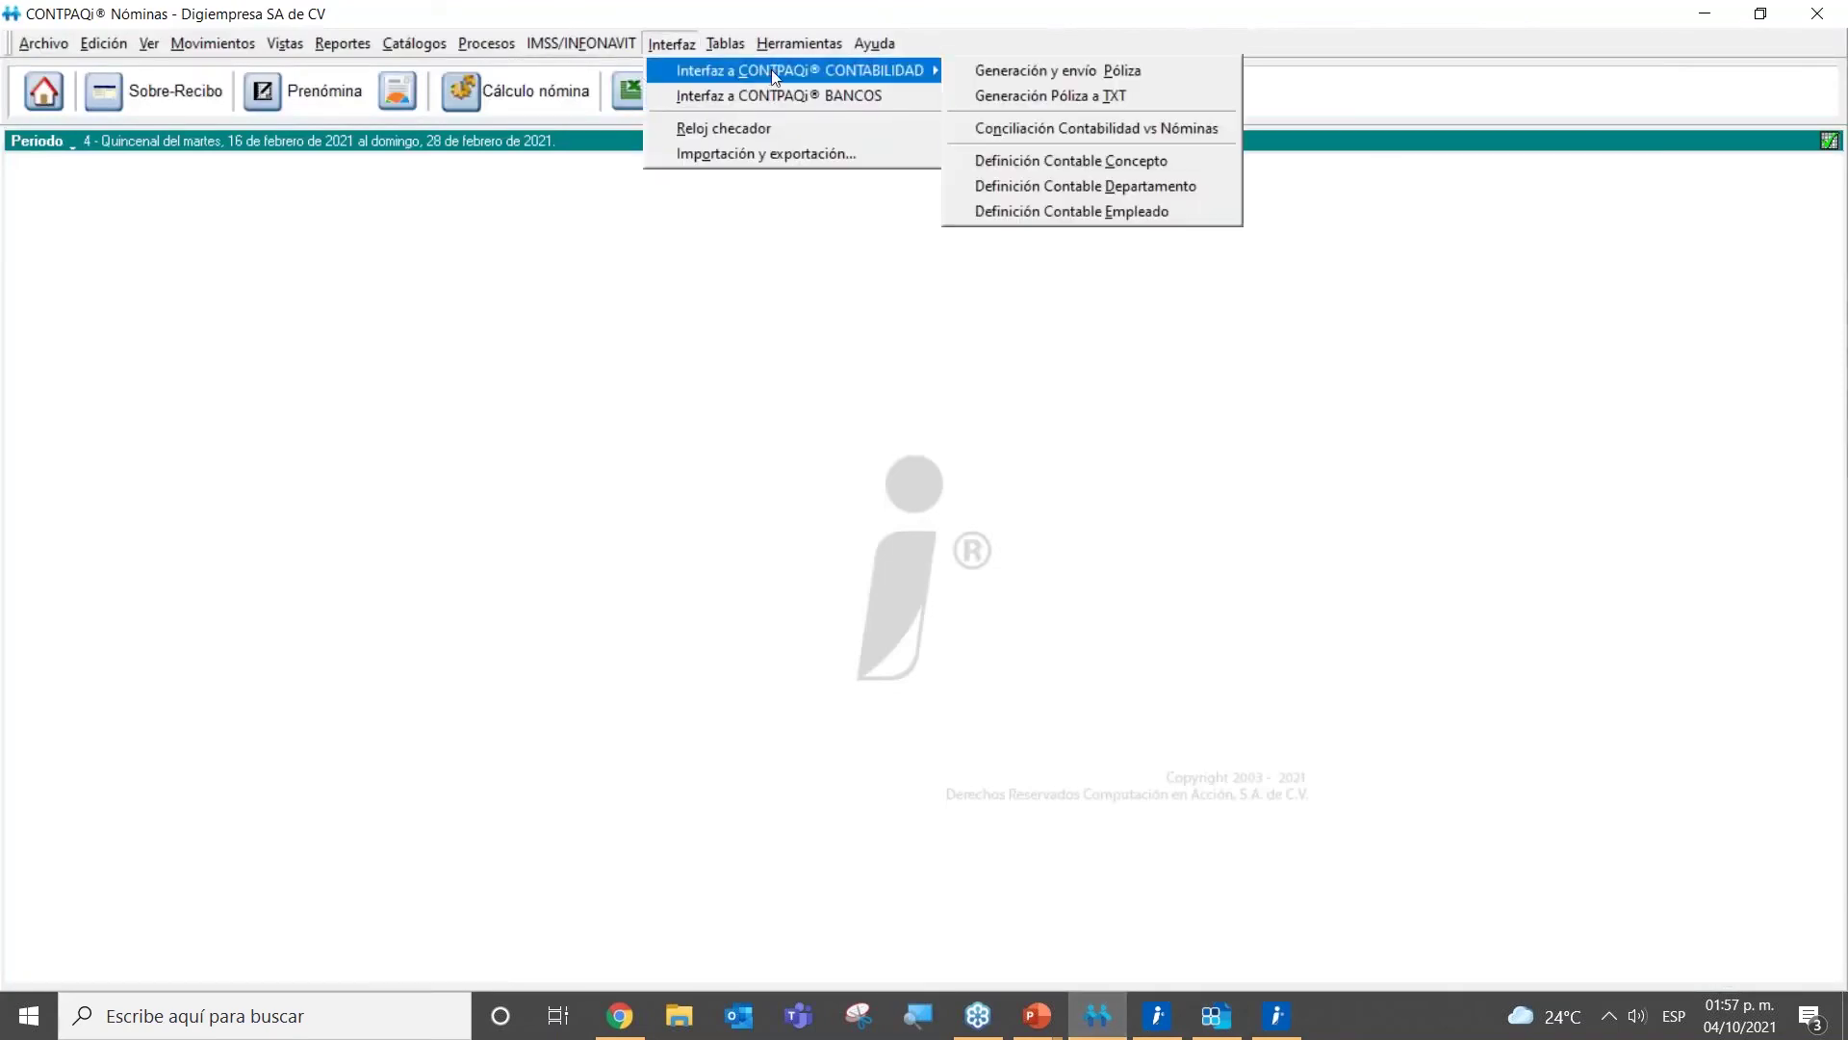
pyautogui.click(1067, 159)
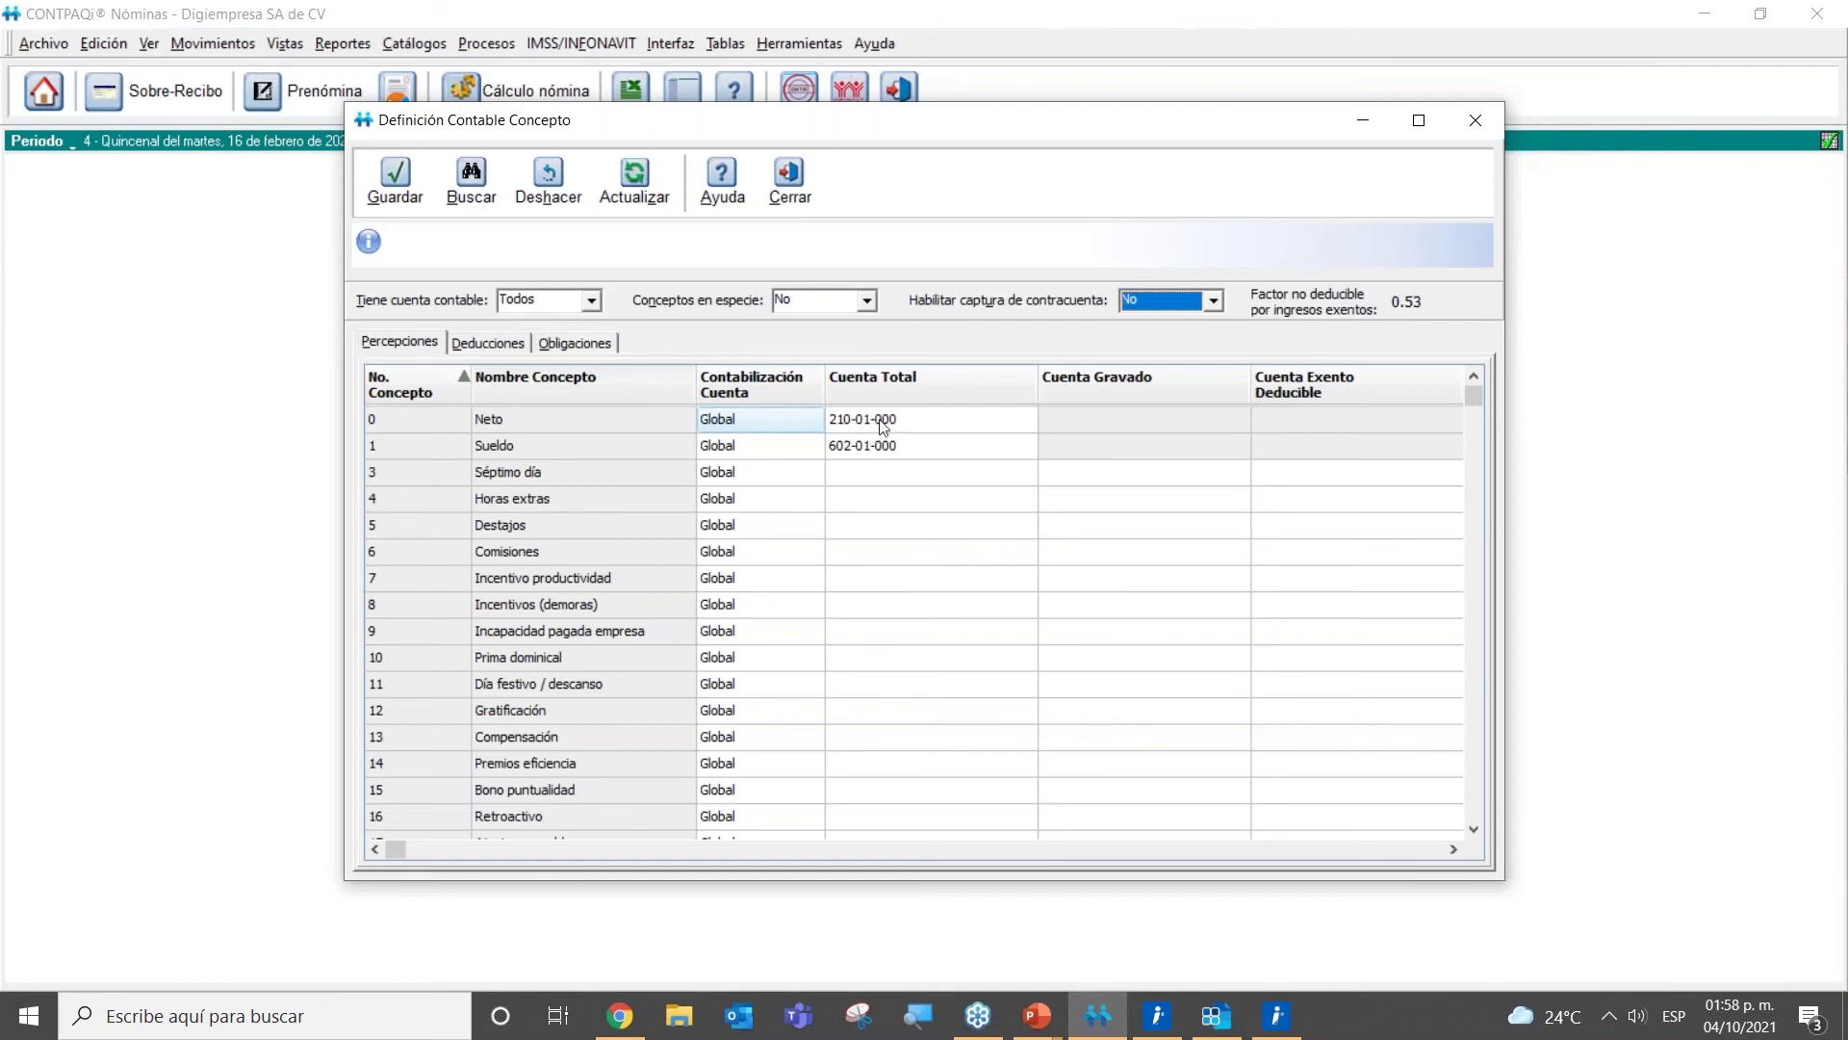
# Step: Assign account 21001000, Provisión de sueldos y salarios x pagar, as the Cuenta Total of the Neto concept
pyautogui.click(943, 423)
pyautogui.click(958, 424)
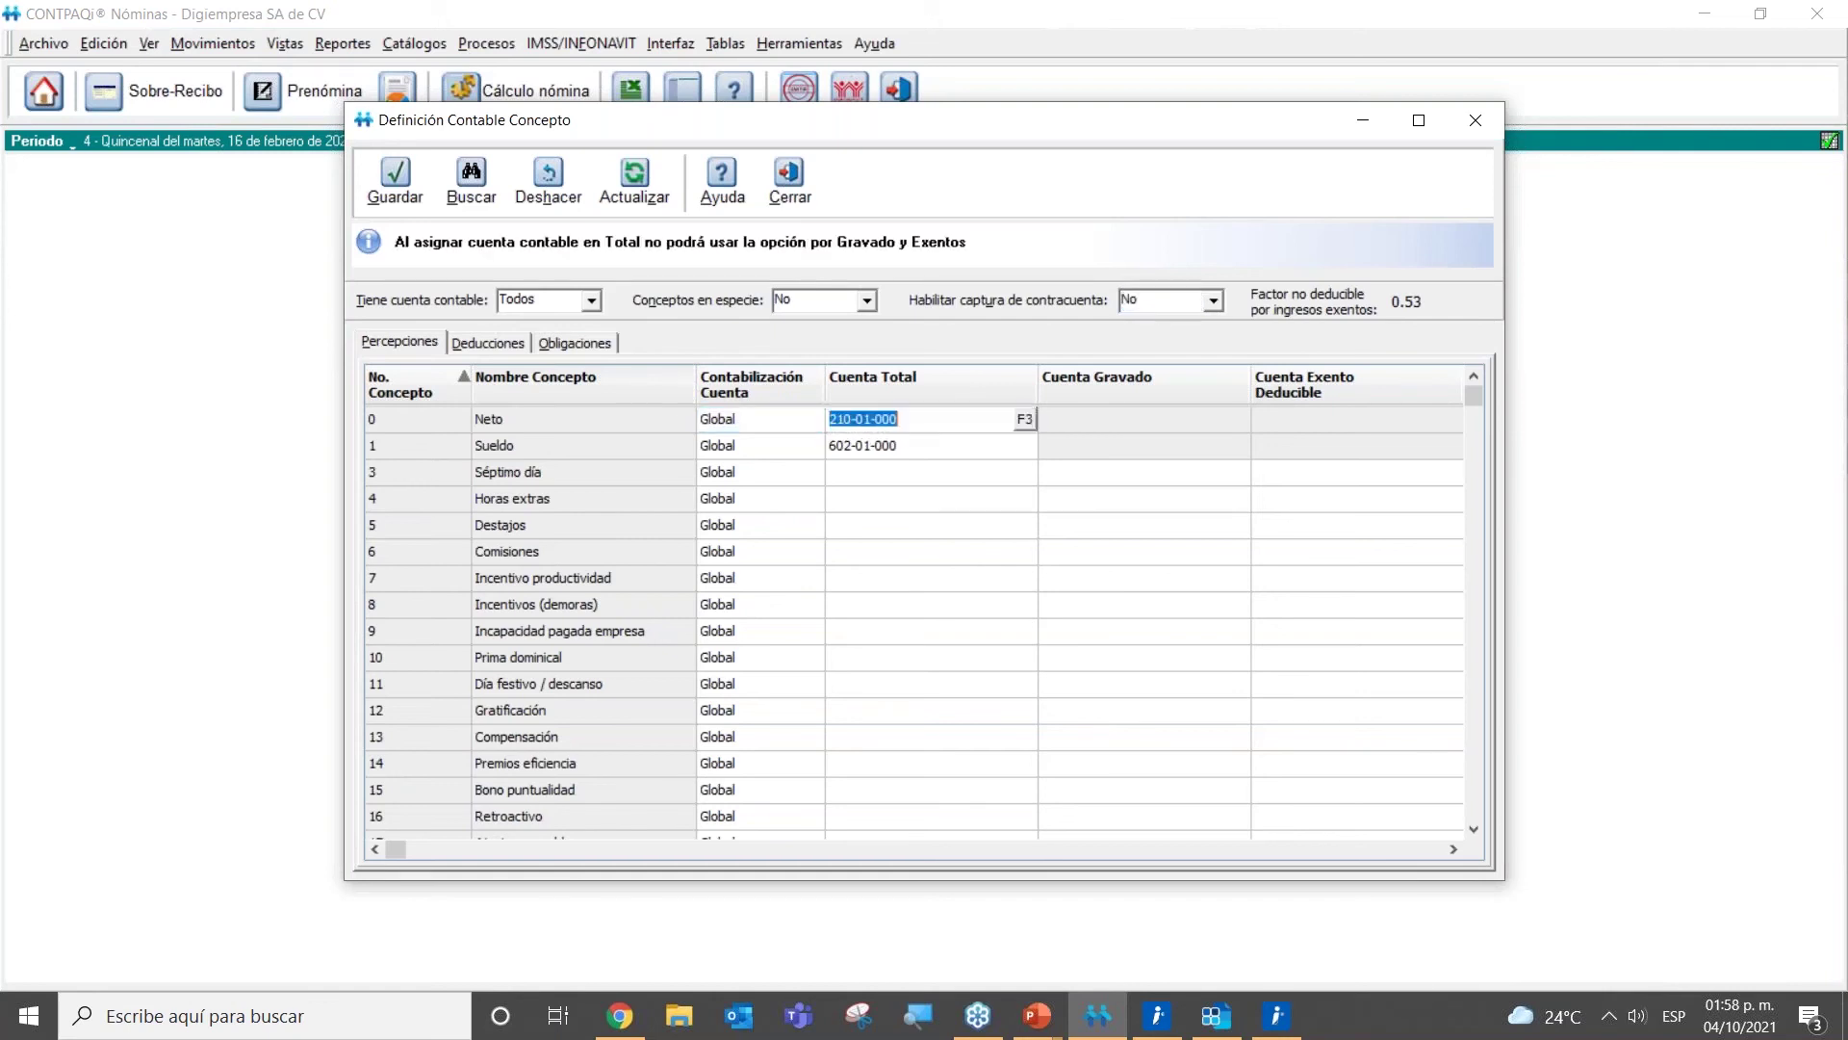
pyautogui.click(1026, 422)
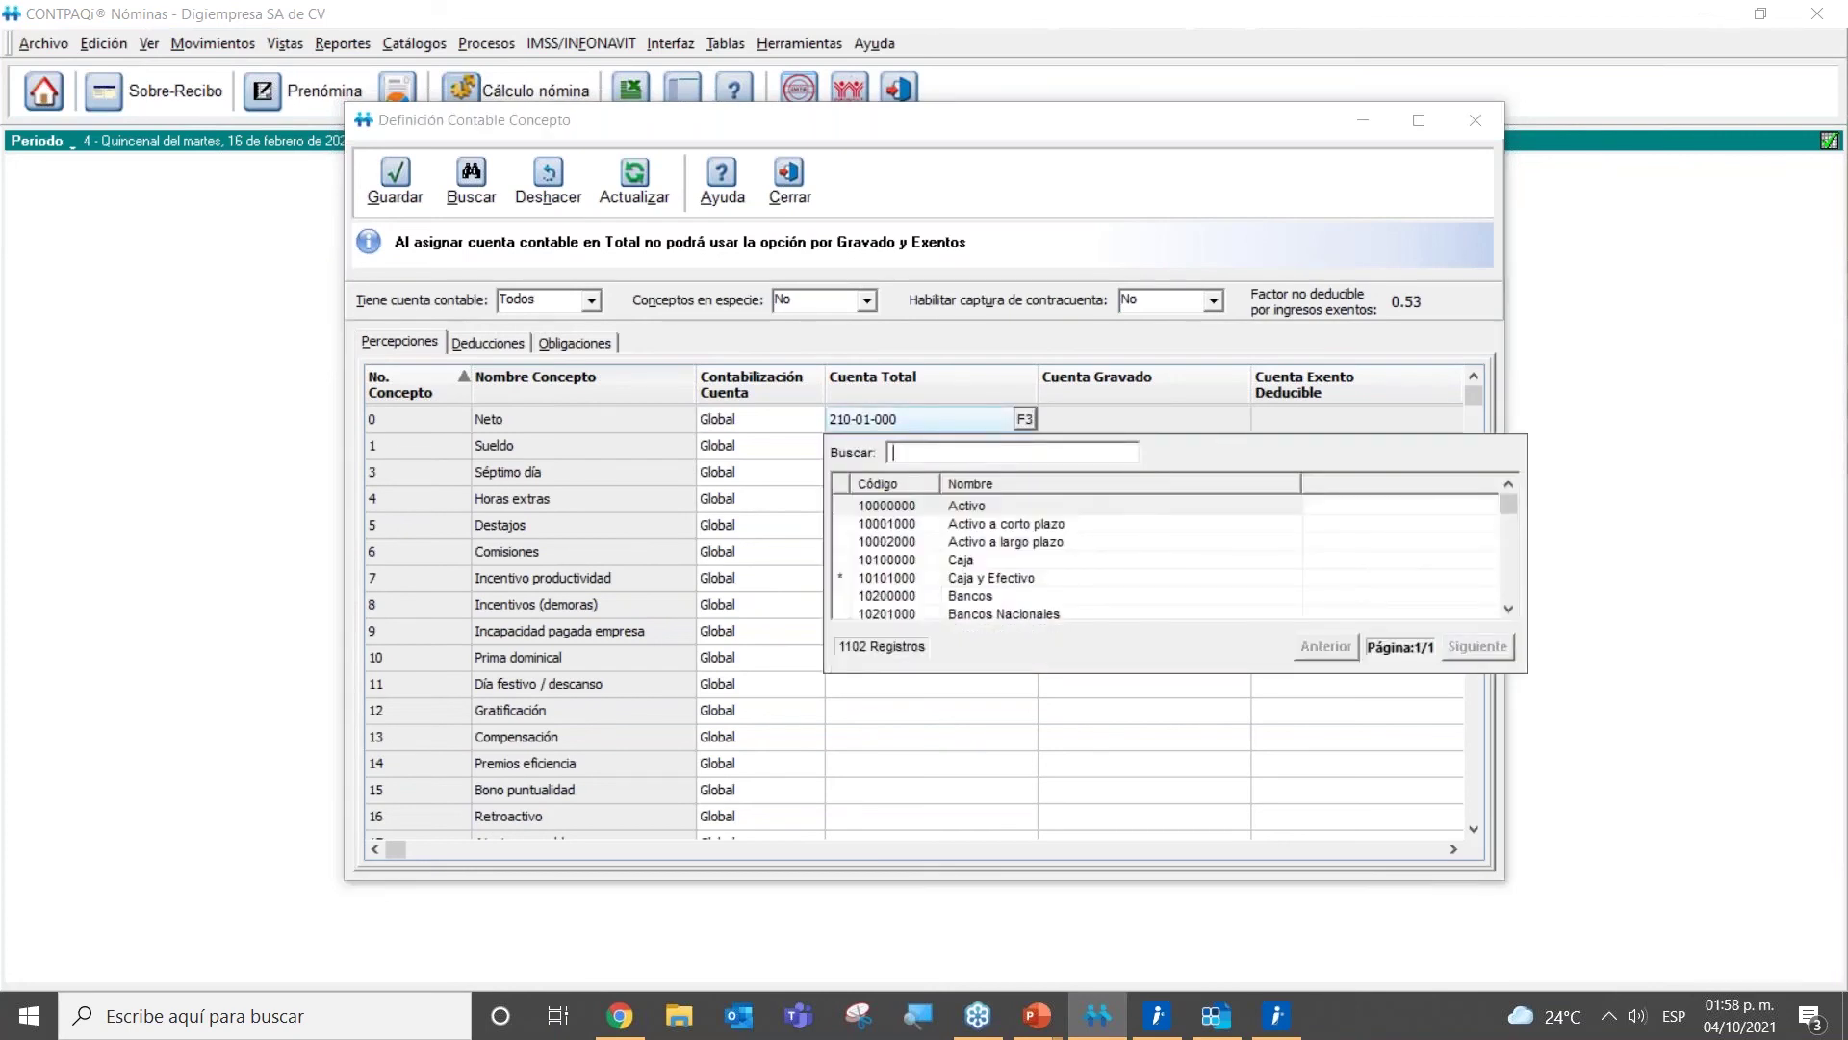
pyautogui.write('21001')
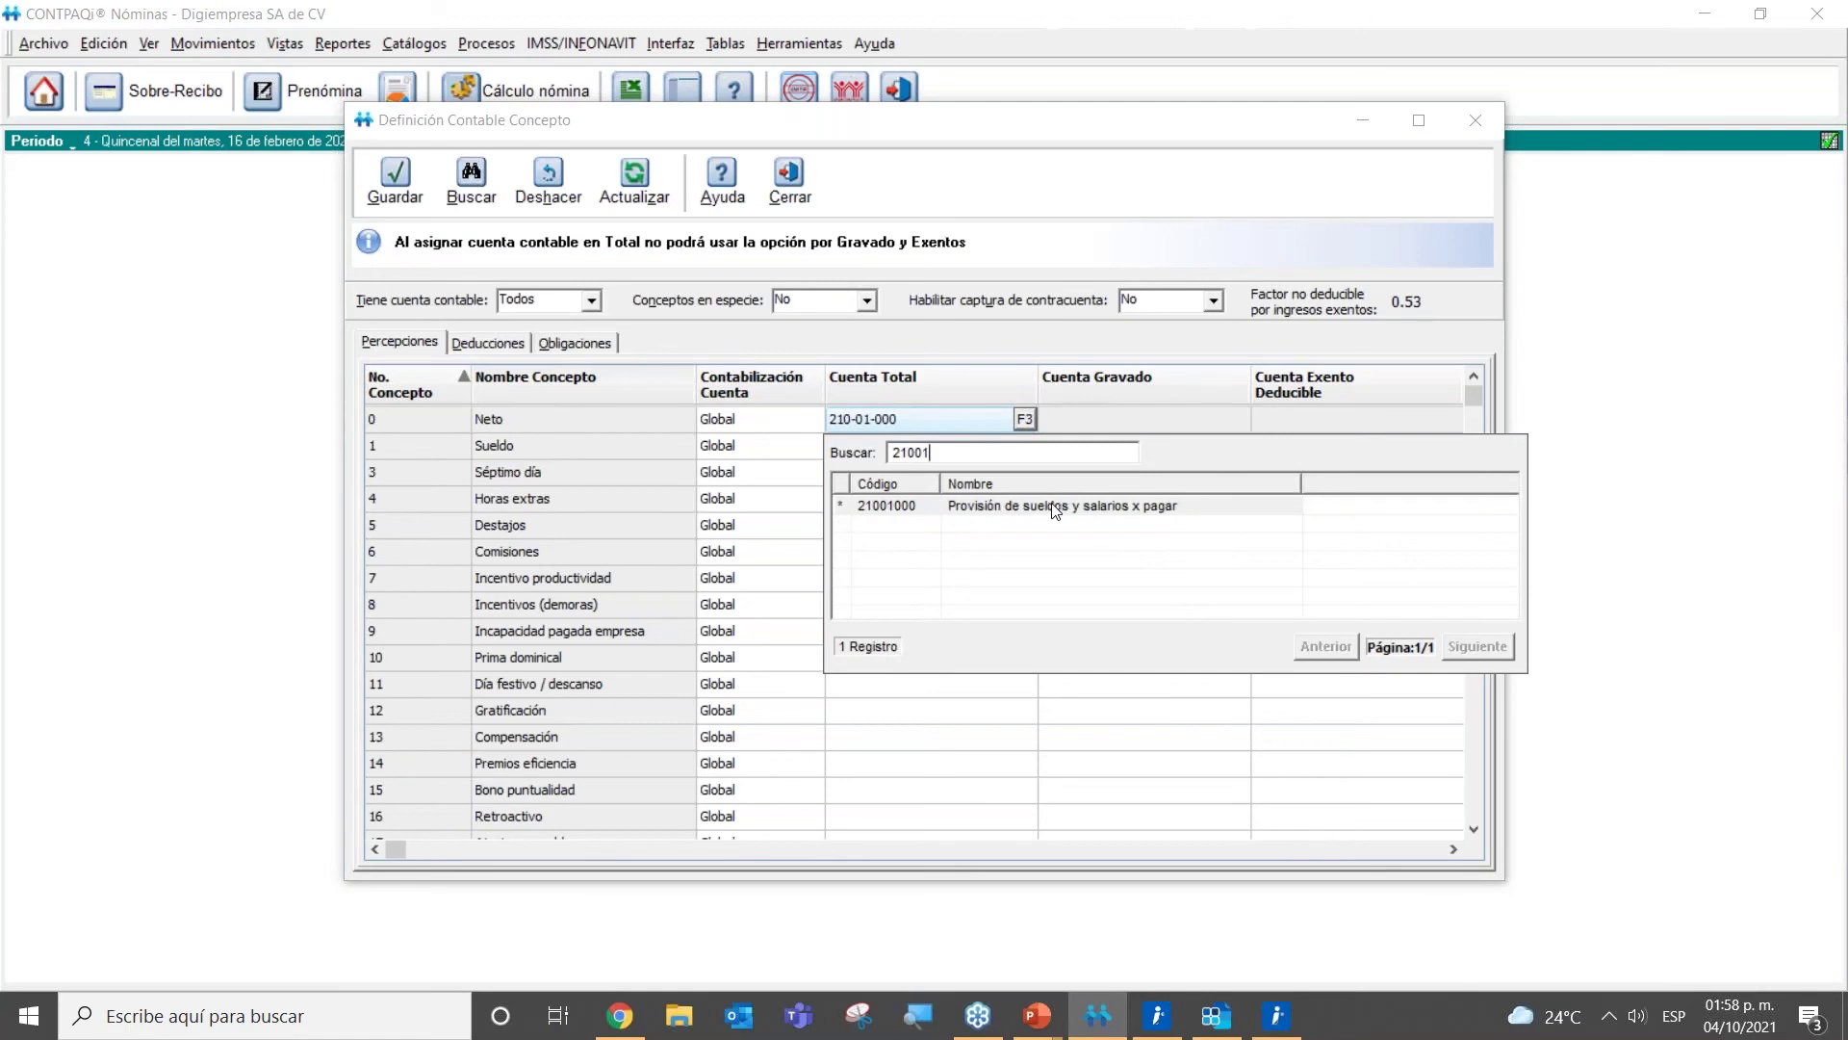
pyautogui.doubleClick(1056, 506)
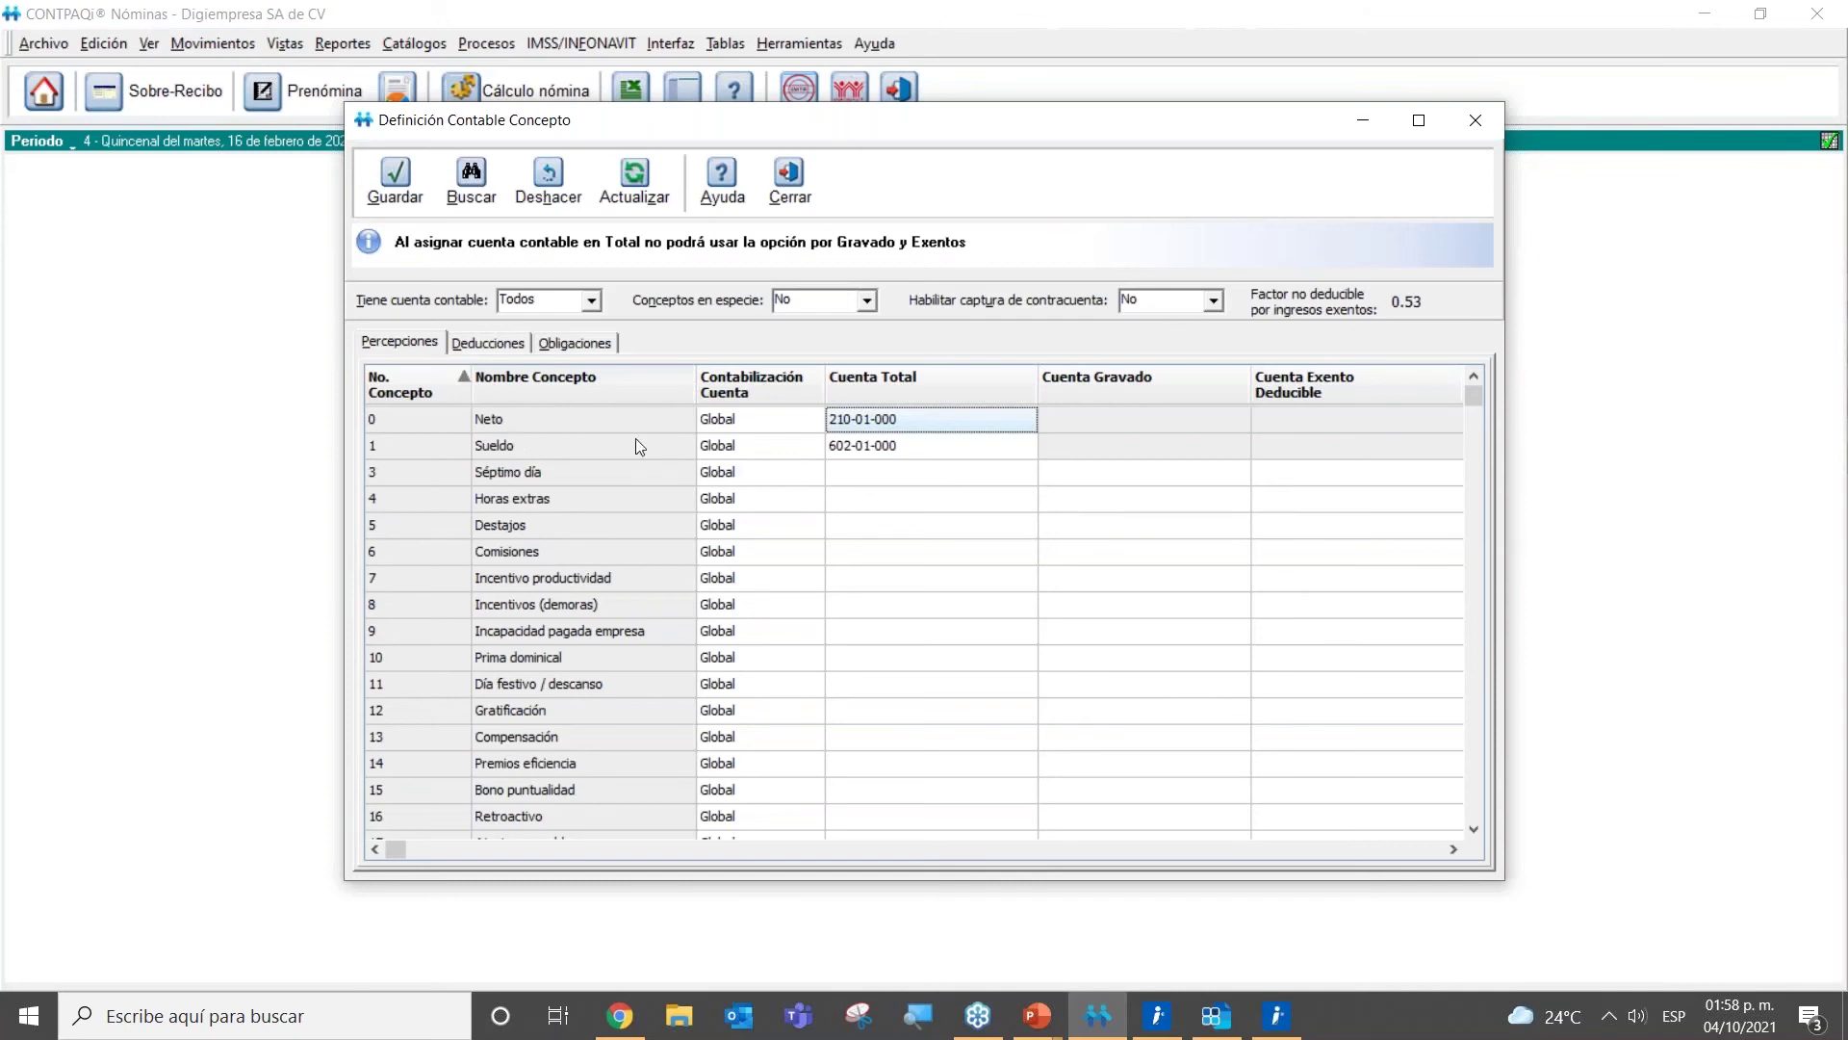
# Step: Set the Sueldo concept's Contabilización Cuenta to Departamento and choose 60201000 Sueldos y salarios as its Cuenta Total
pyautogui.click(773, 448)
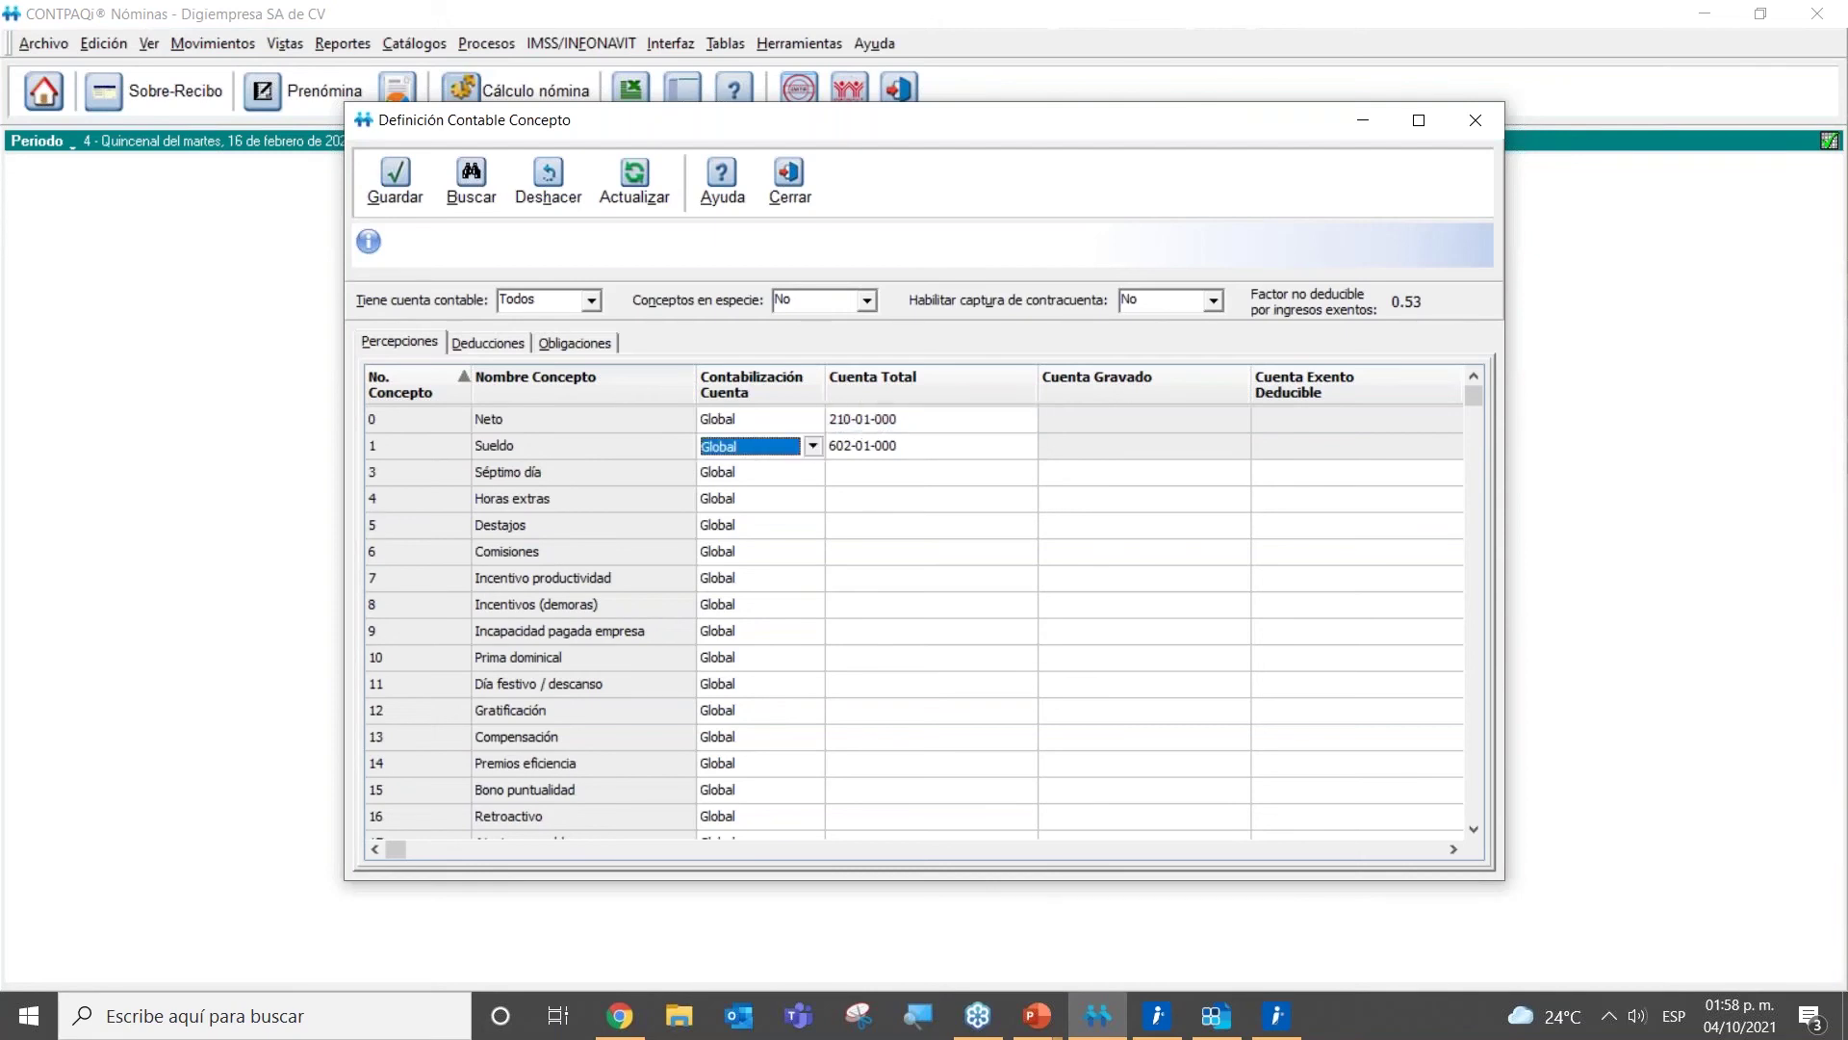
pyautogui.click(814, 447)
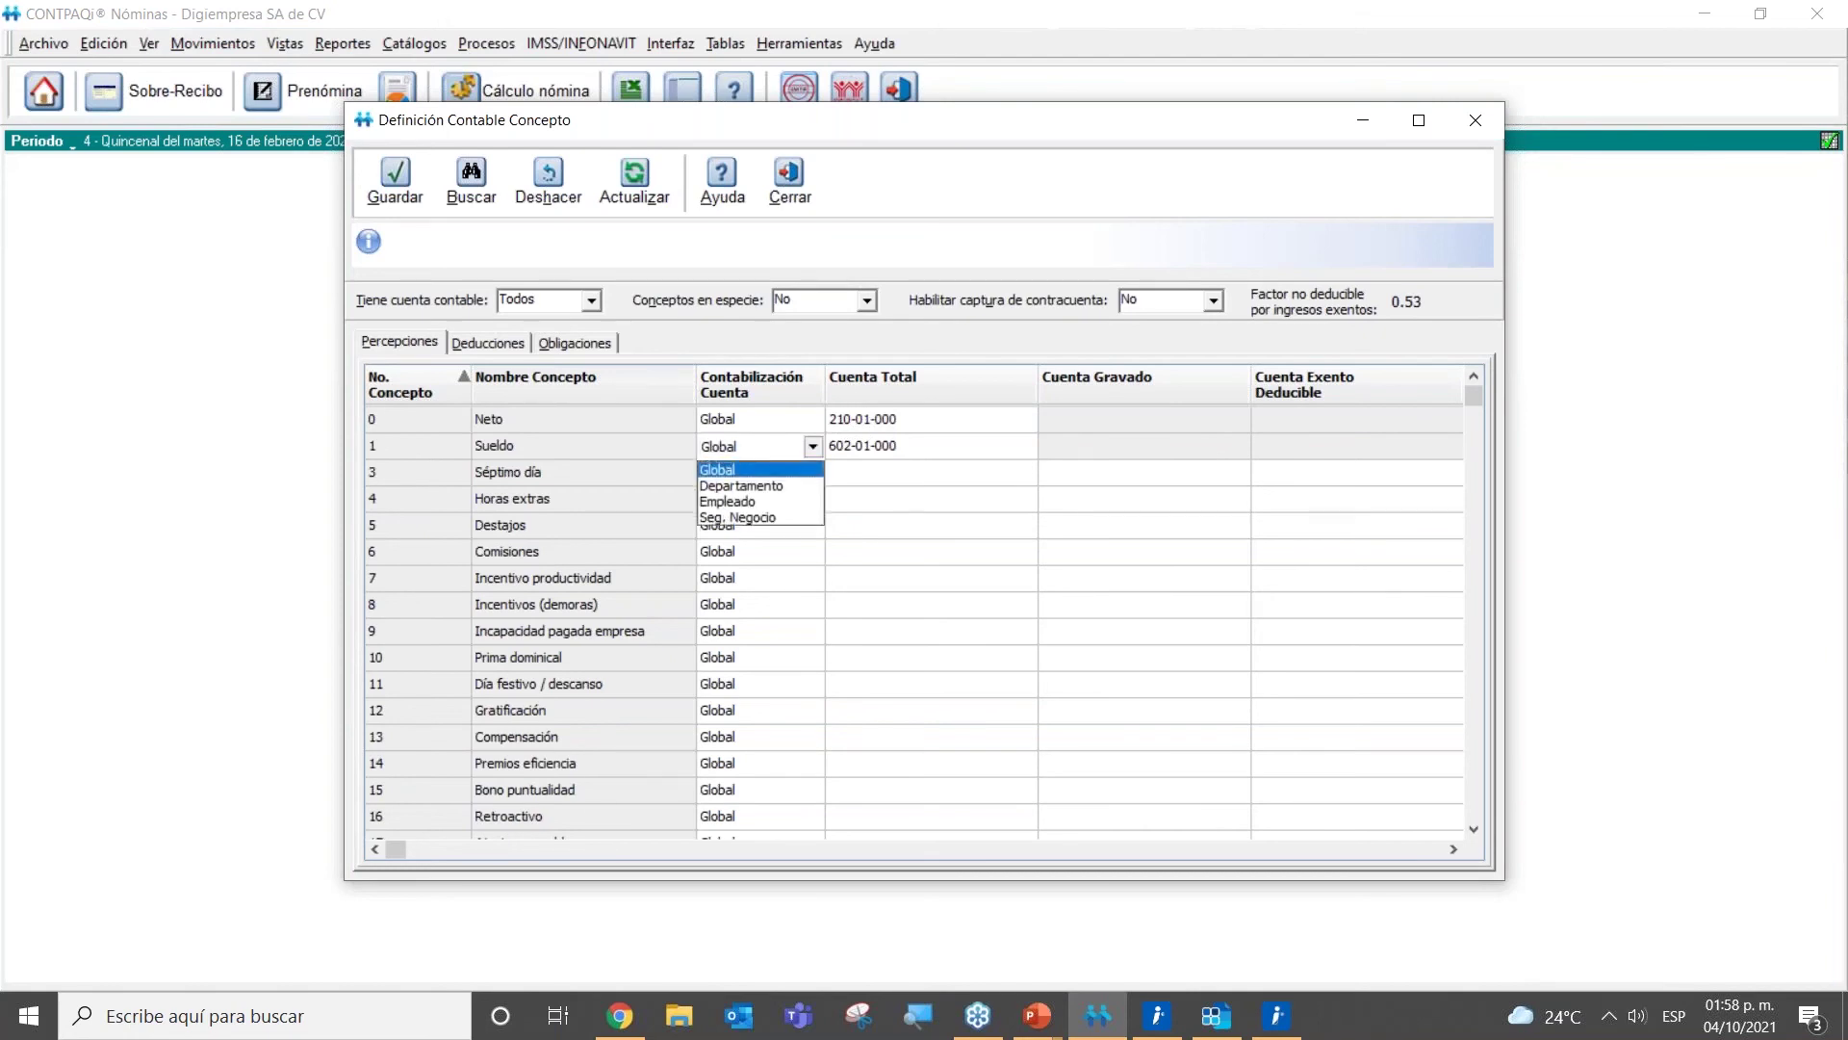
pyautogui.click(768, 492)
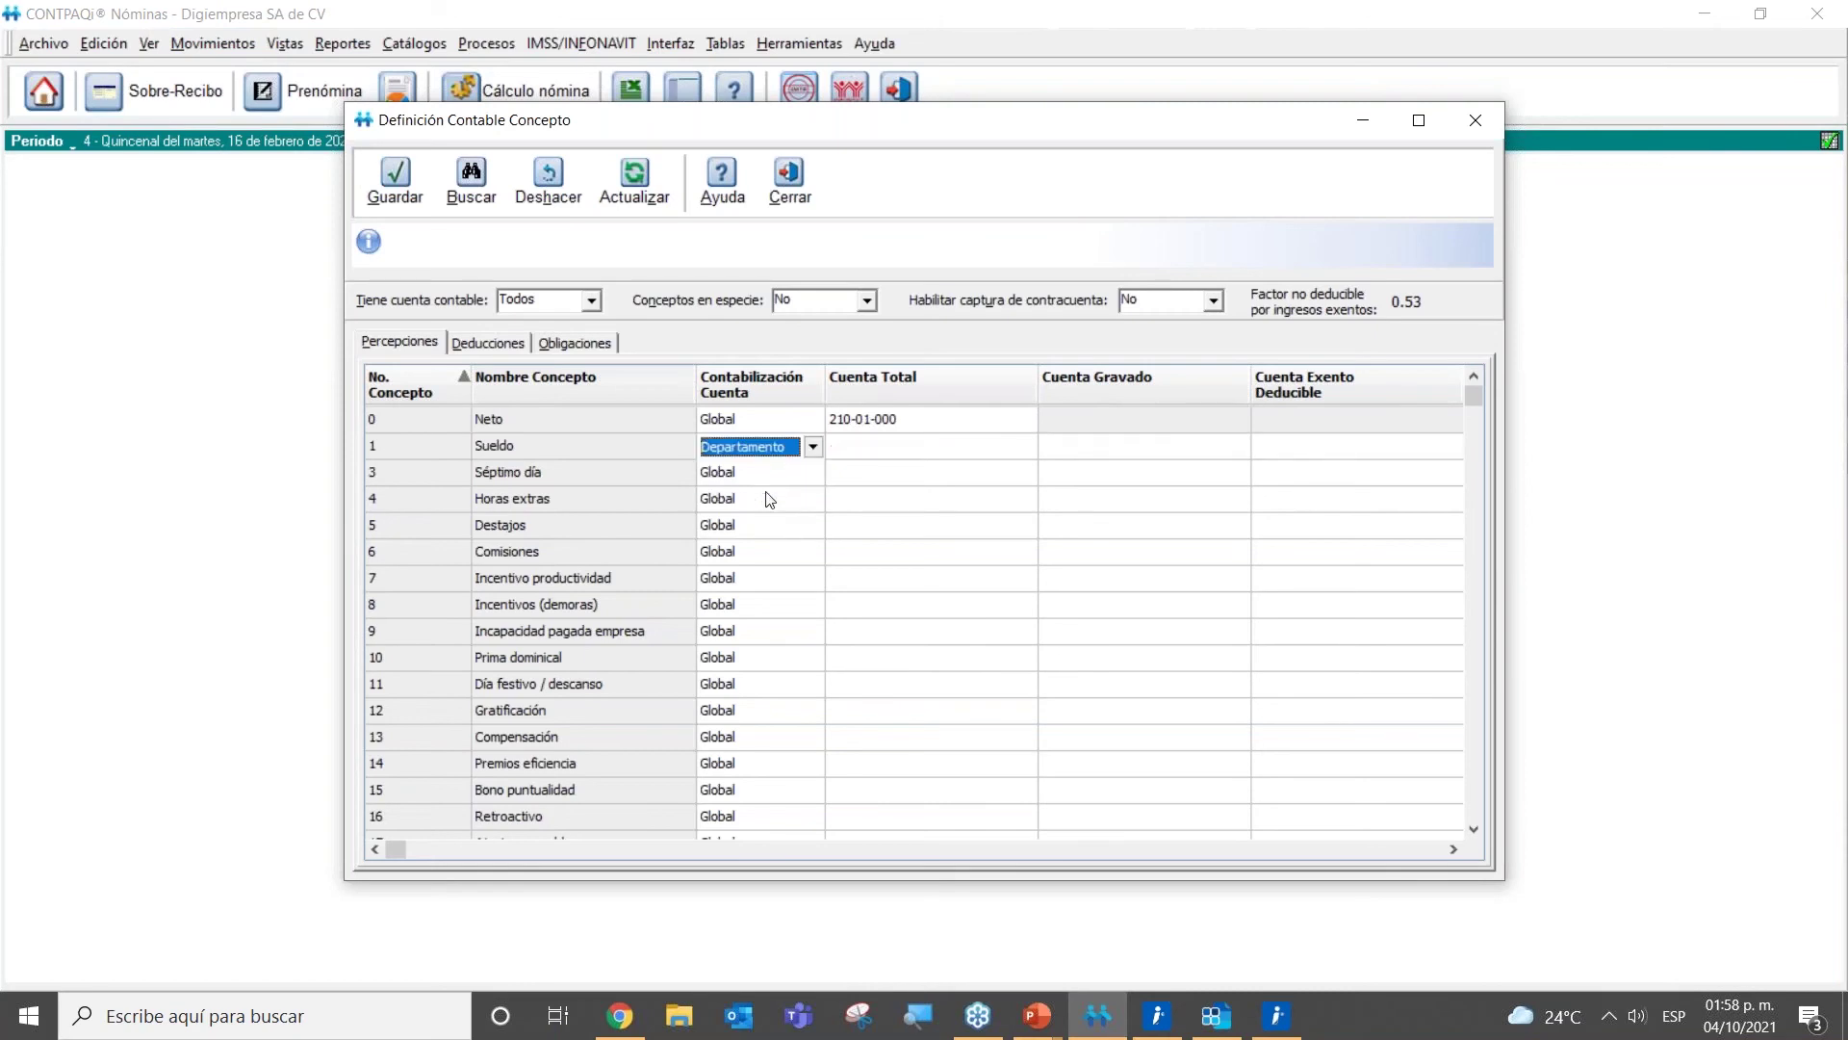
pyautogui.click(872, 455)
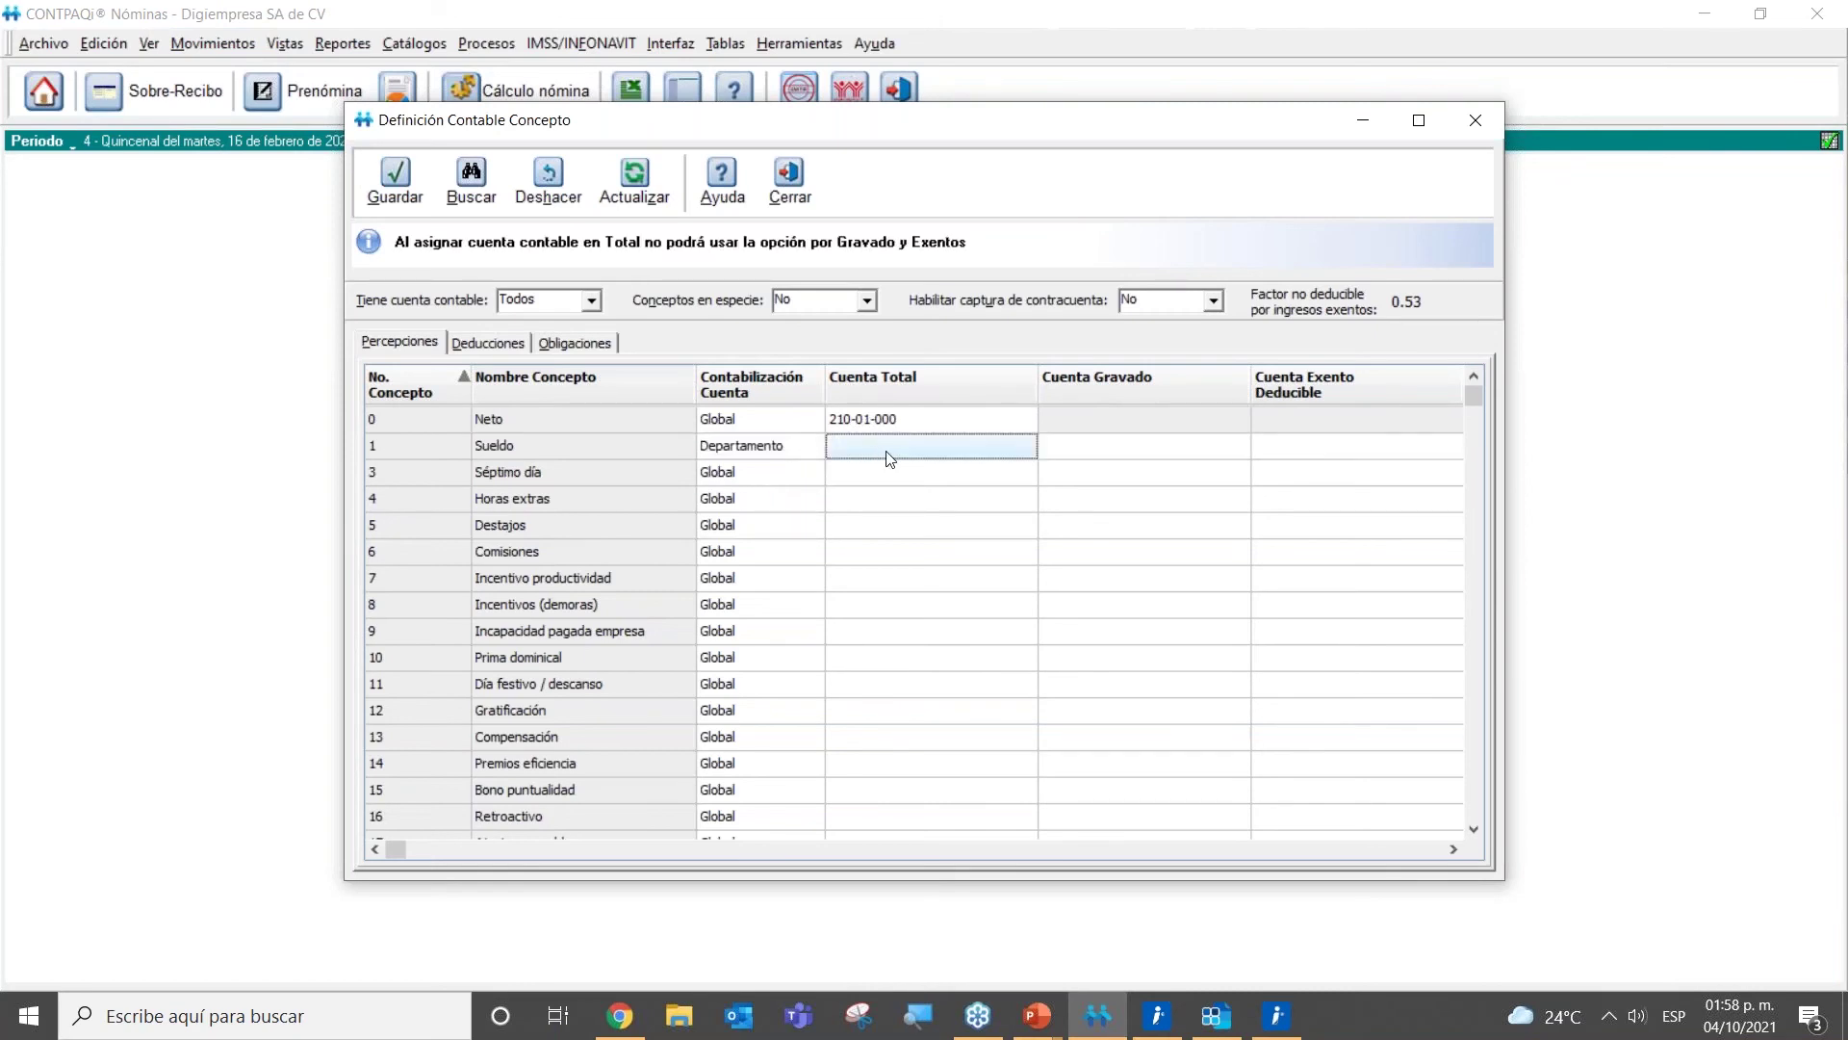
pyautogui.click(890, 458)
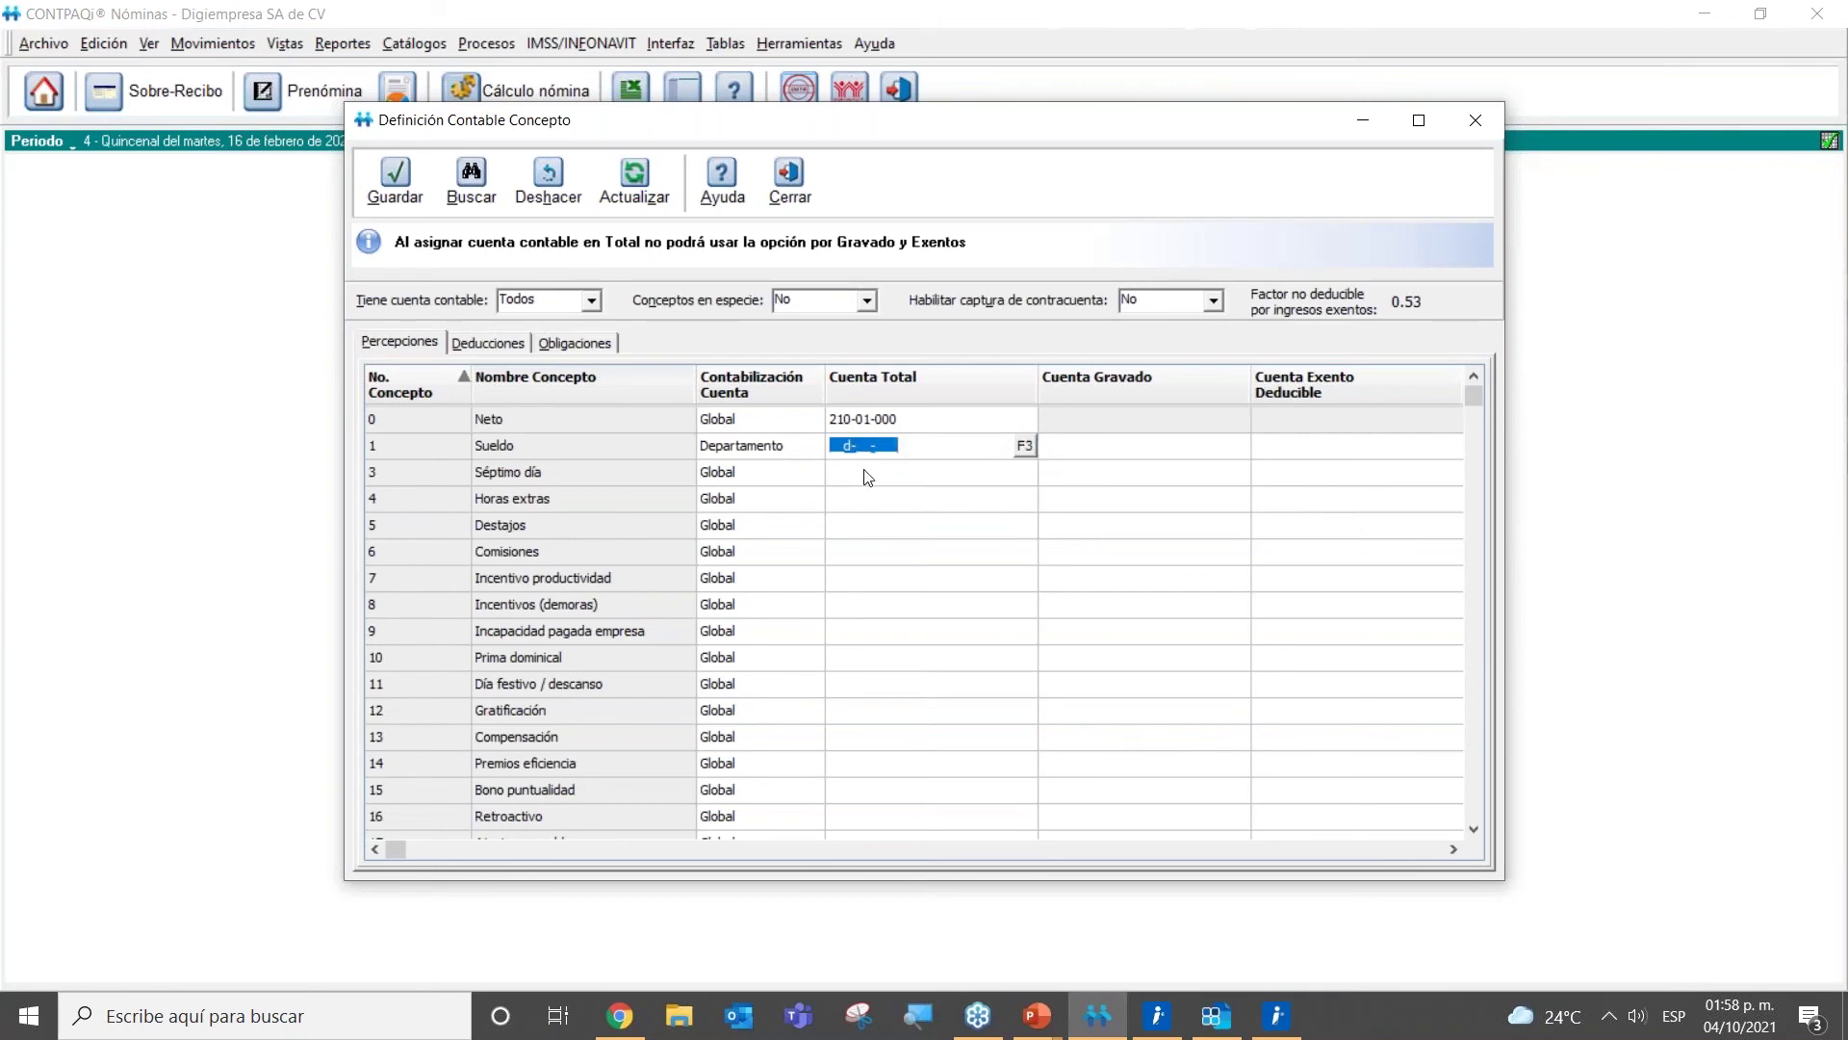
pyautogui.click(839, 448)
pyautogui.click(1024, 445)
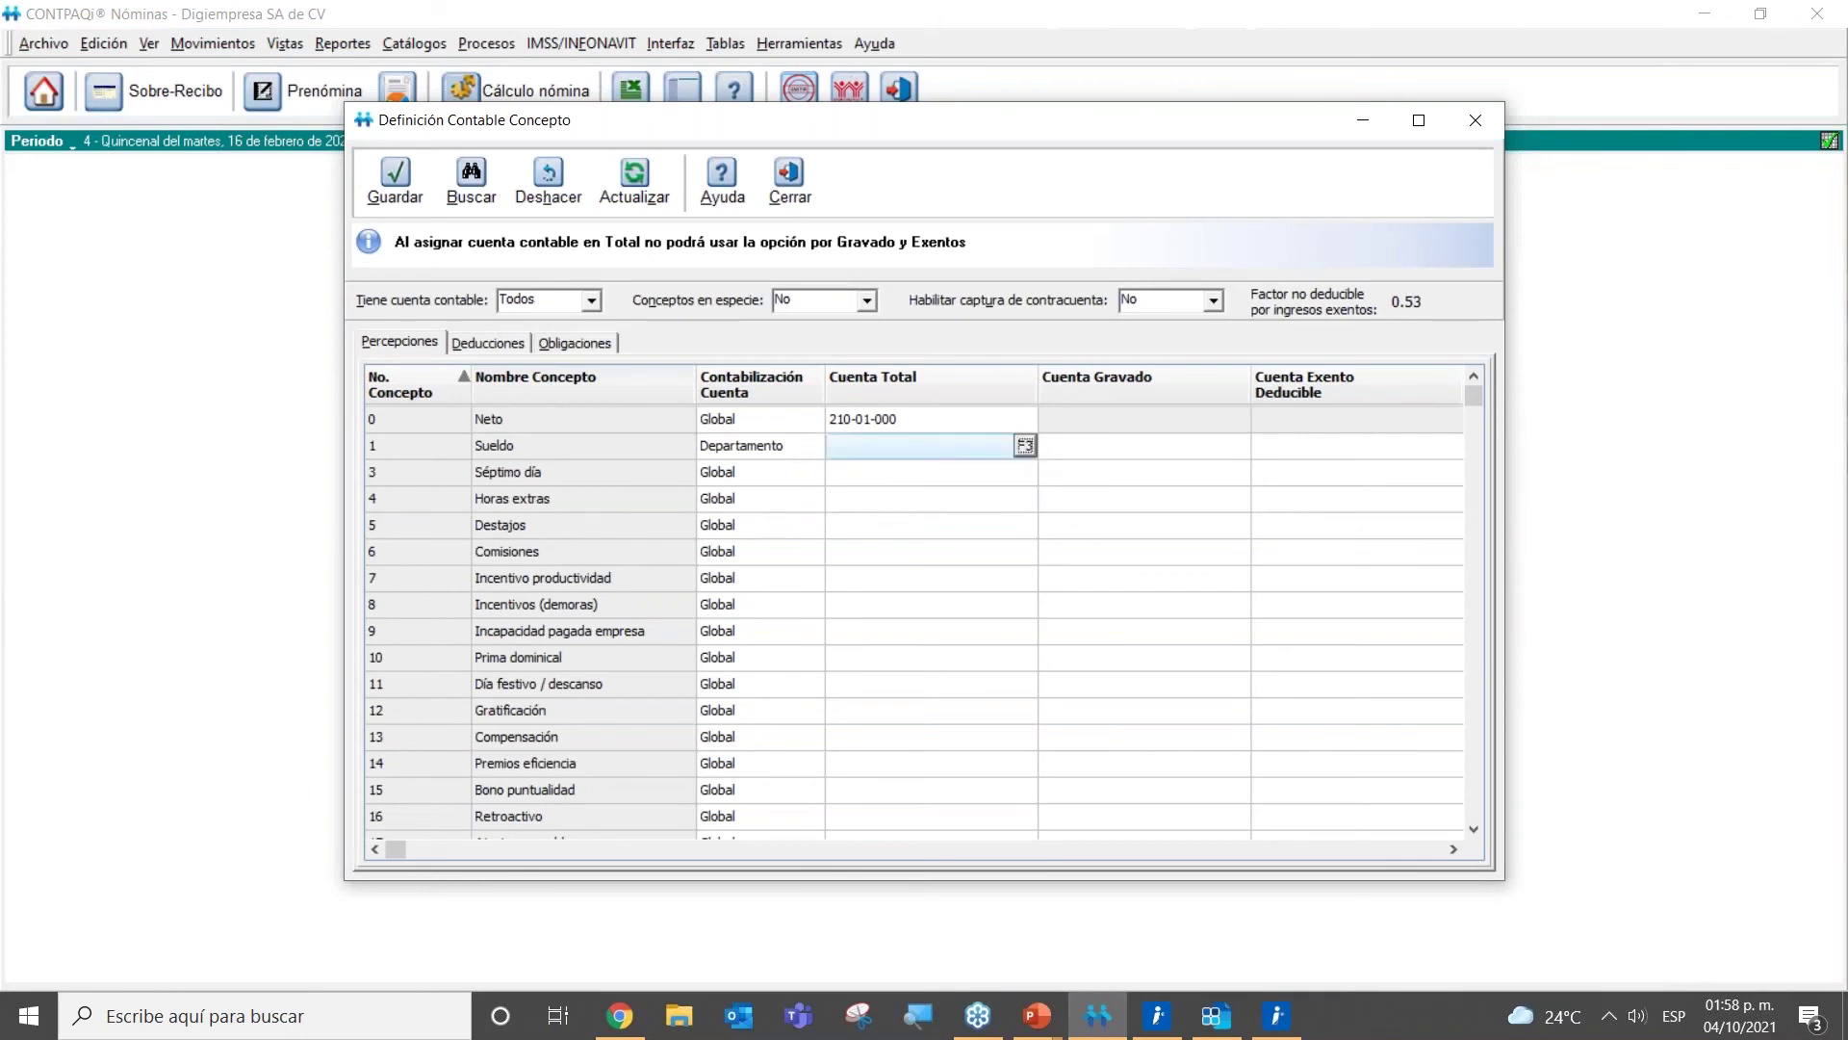
pyautogui.write('60')
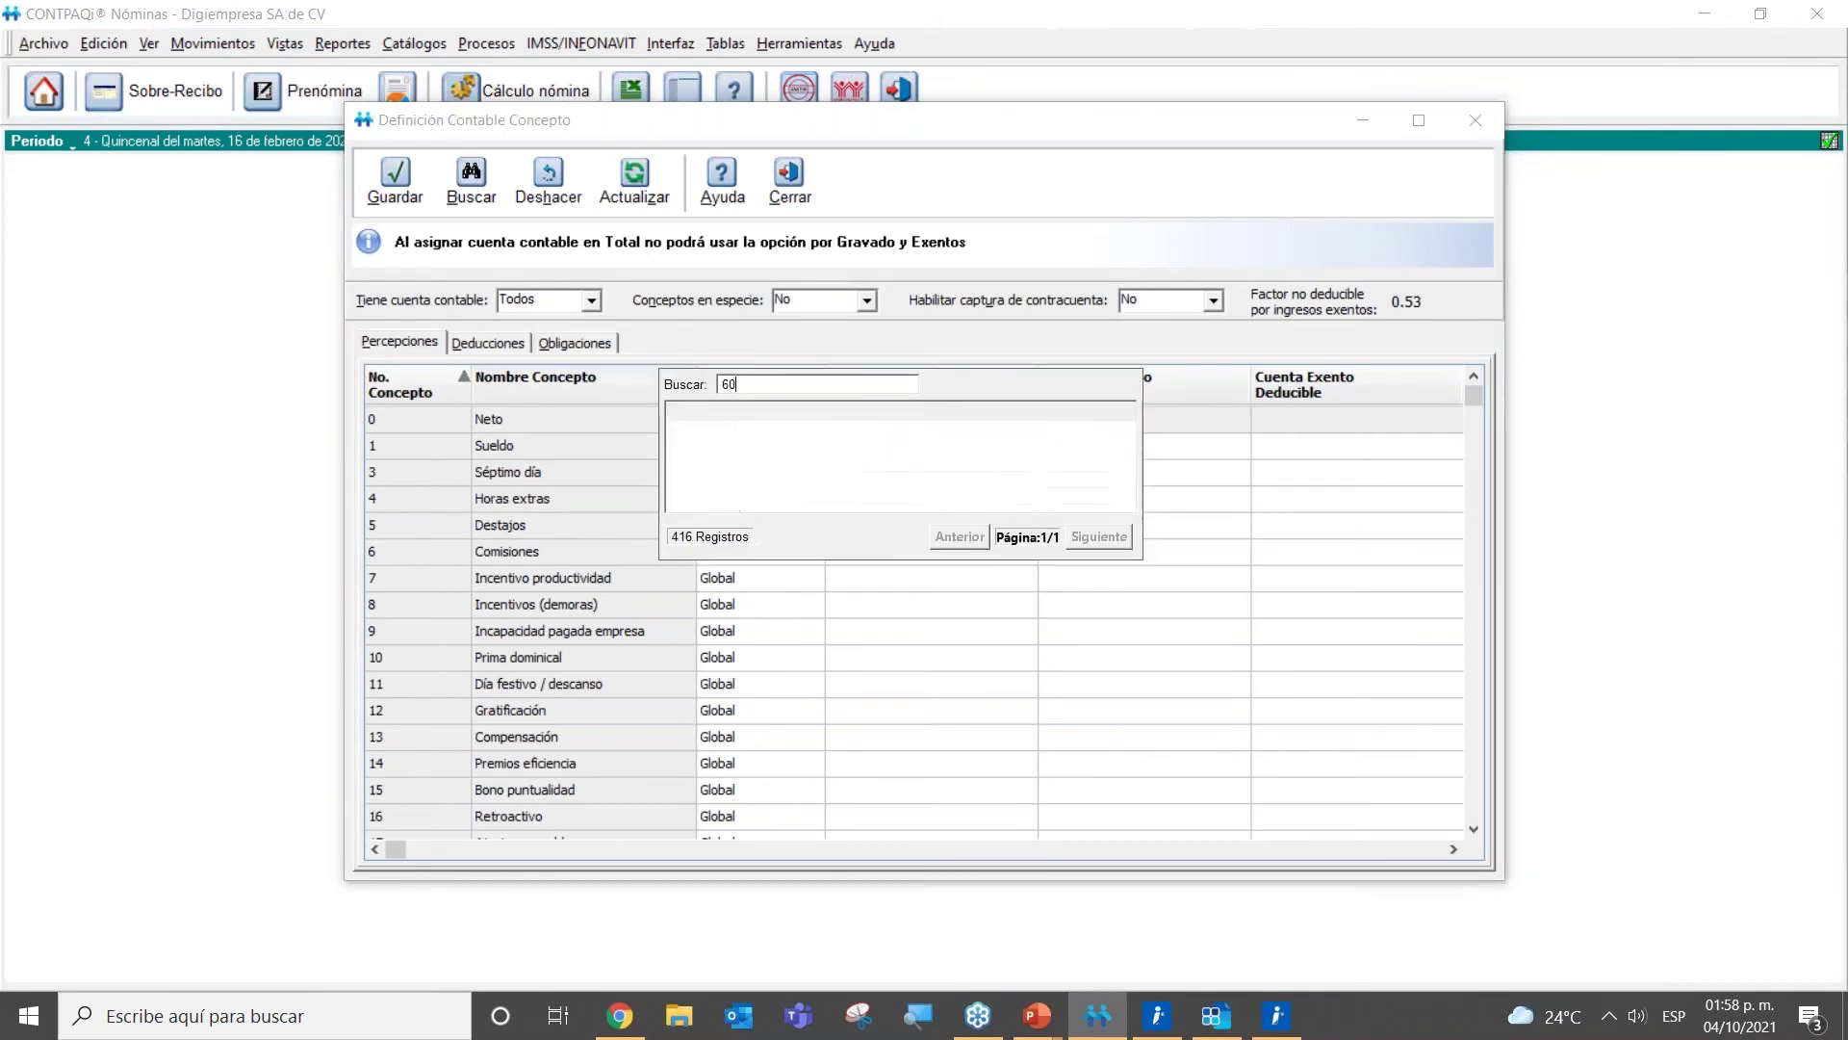
pyautogui.write('2')
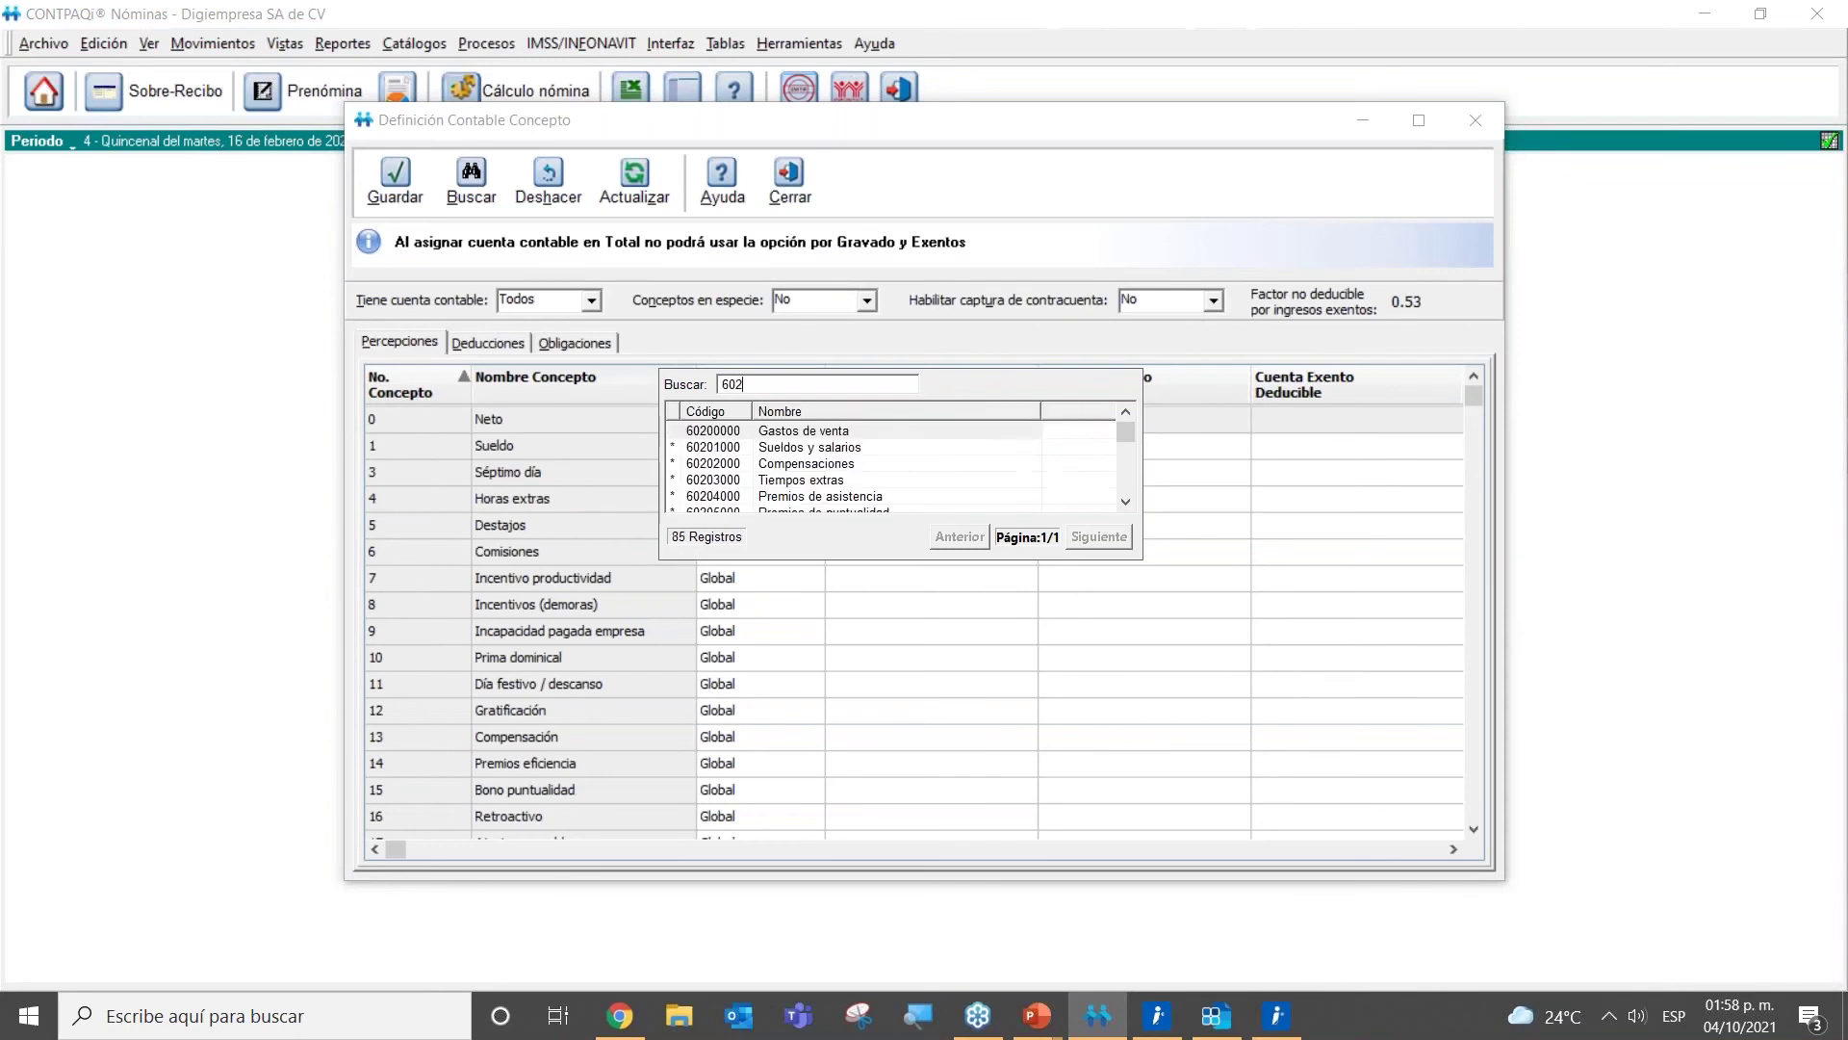
pyautogui.click(736, 450)
pyautogui.doubleClick(736, 450)
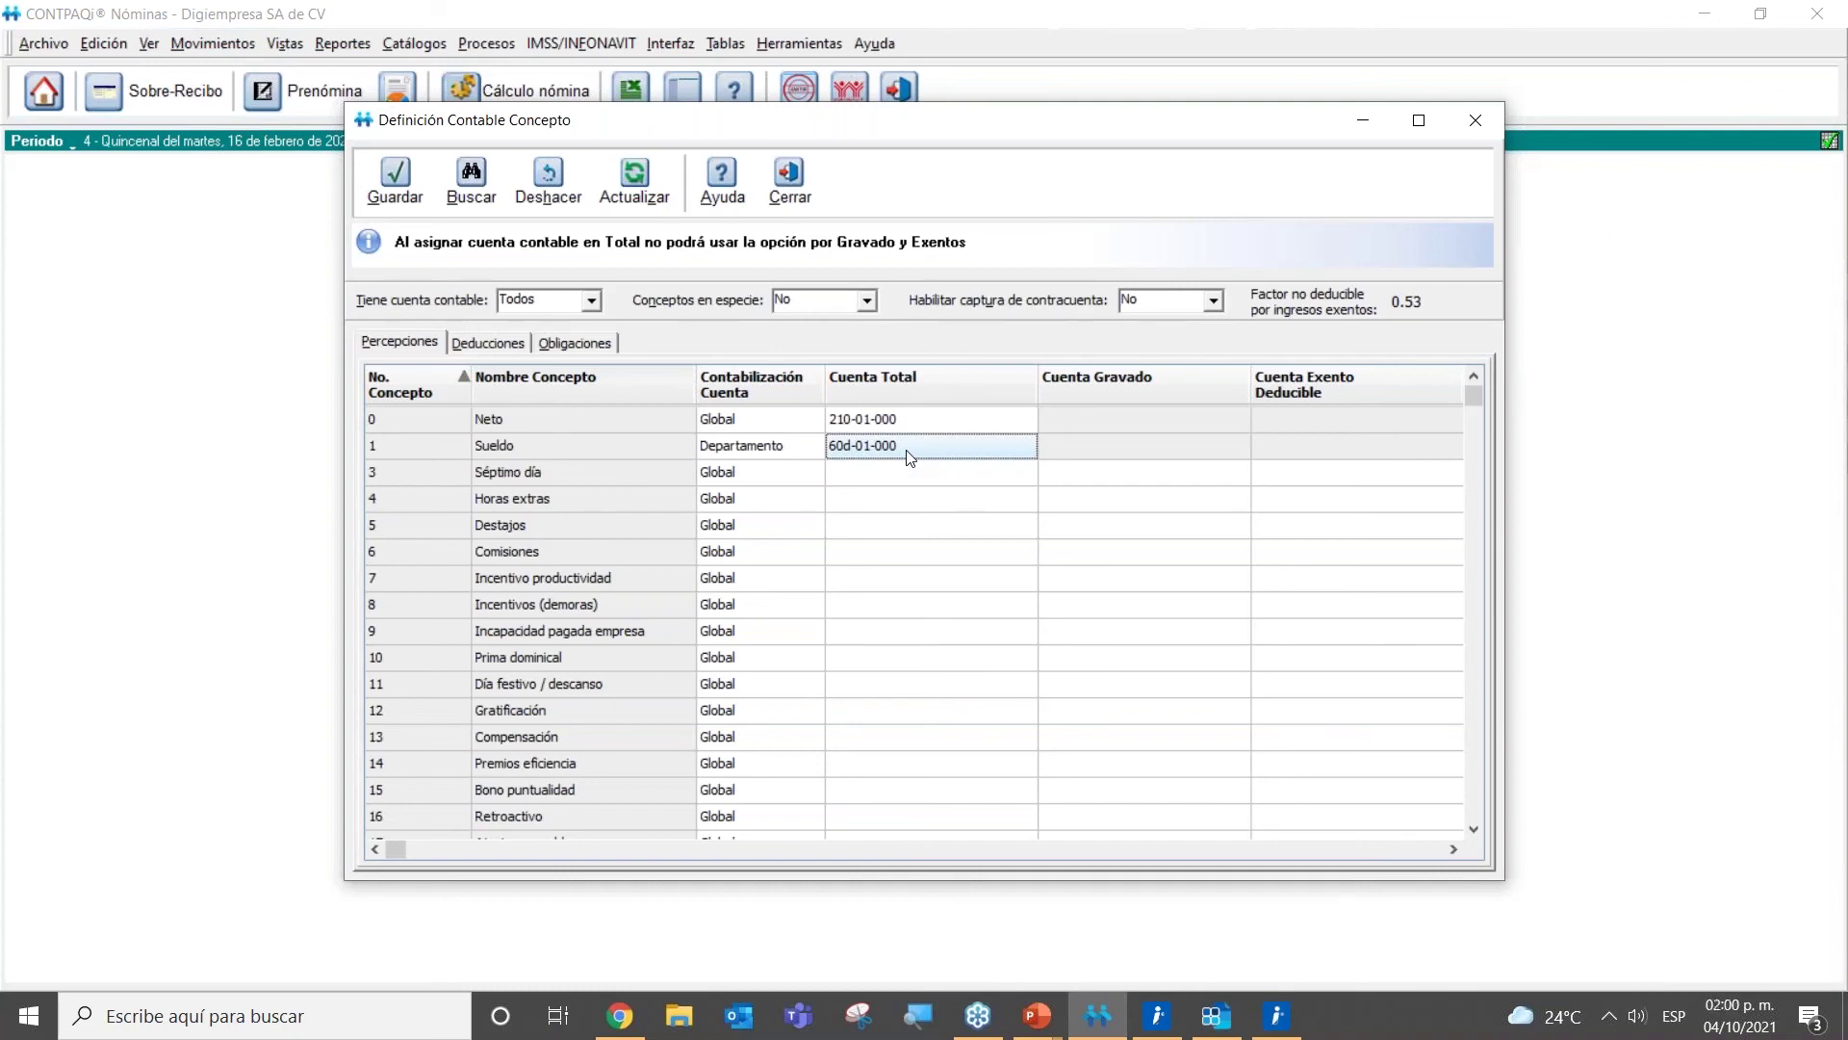
# Step: Set the Sueldo concept's Contabilización Cuenta to Empleado and choose 60101000 Sueldos y salarios as its Cuenta Total
pyautogui.click(805, 448)
pyautogui.click(813, 446)
pyautogui.click(782, 511)
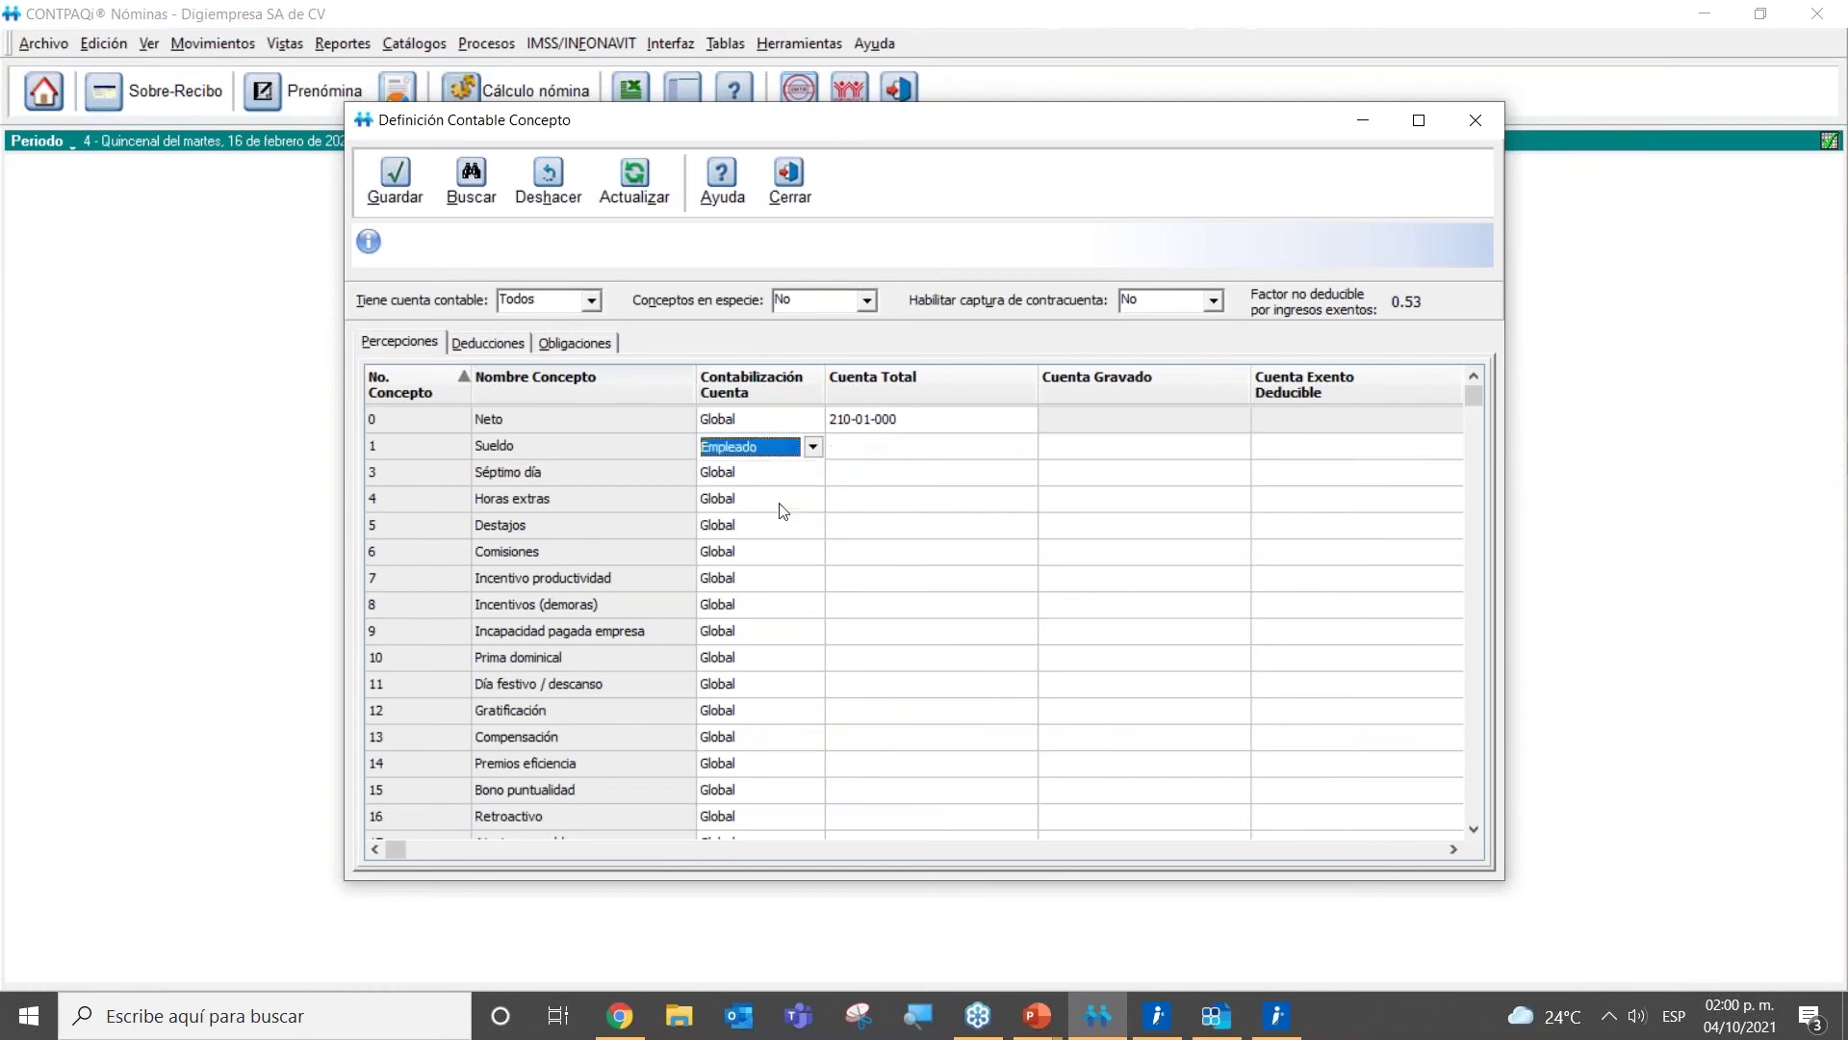
pyautogui.click(852, 448)
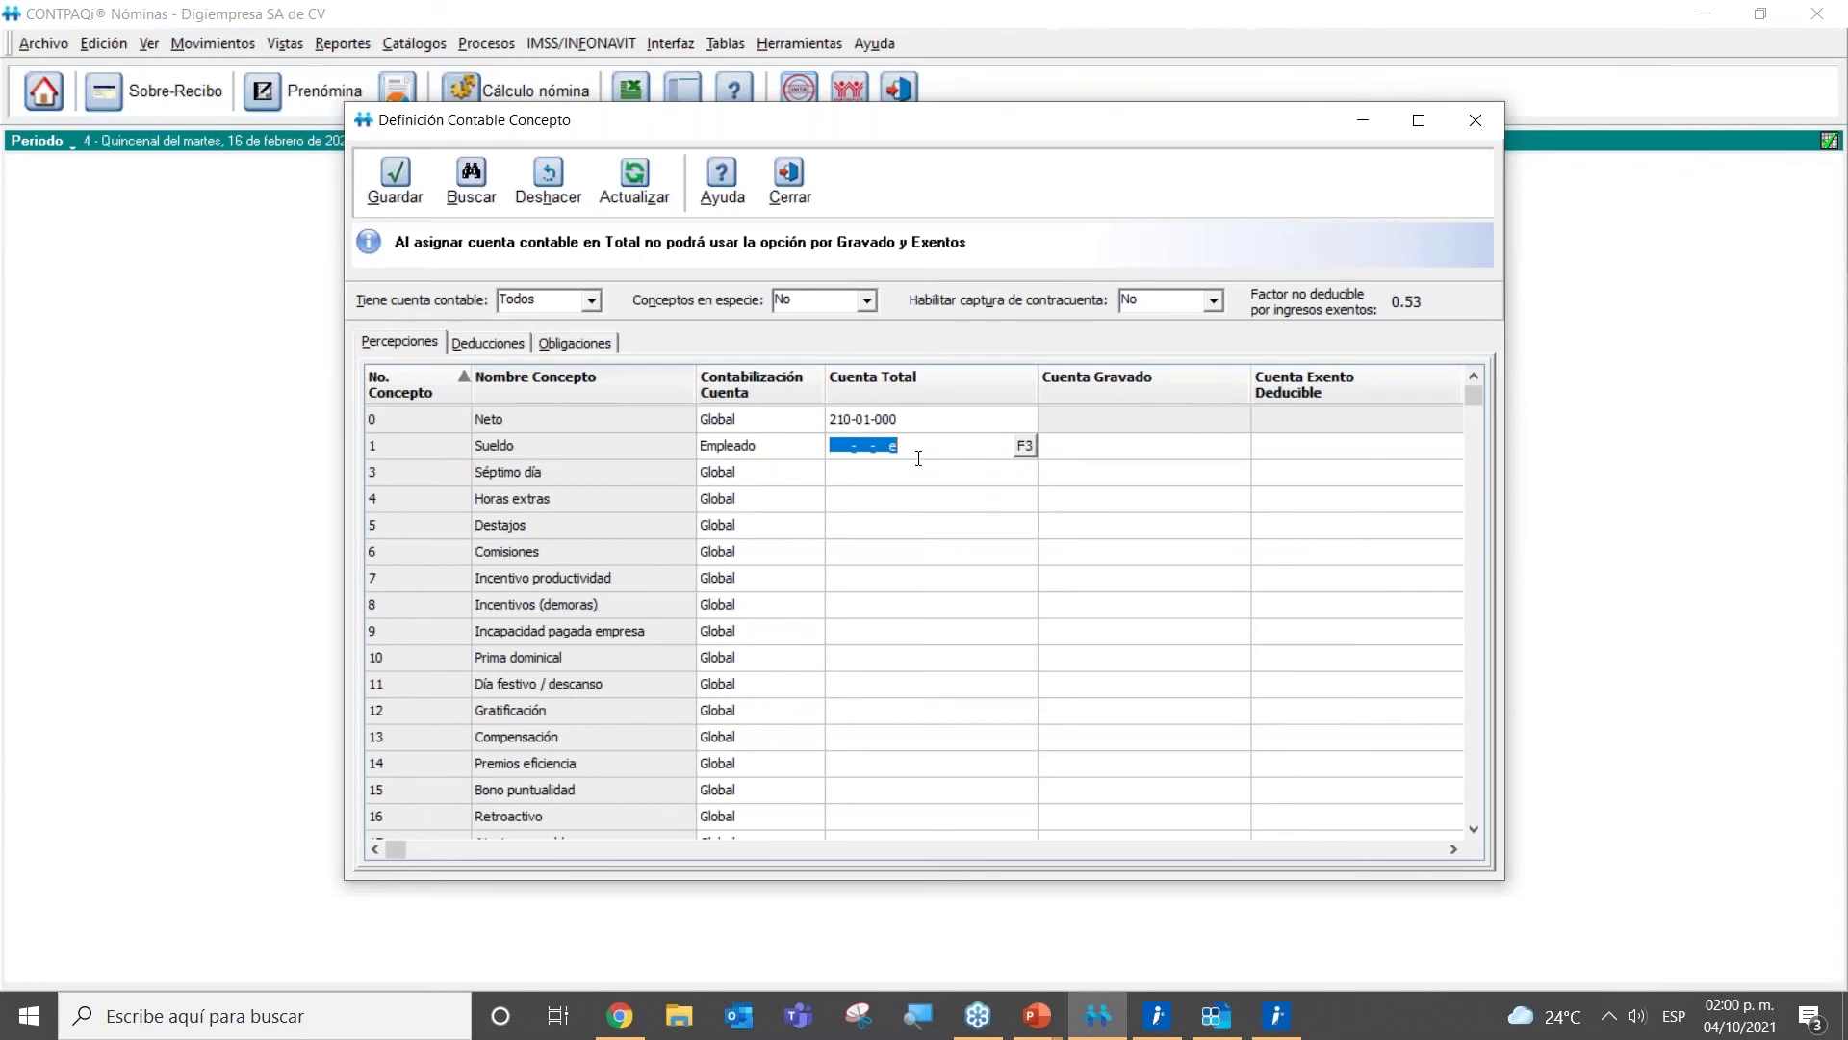
pyautogui.click(1026, 446)
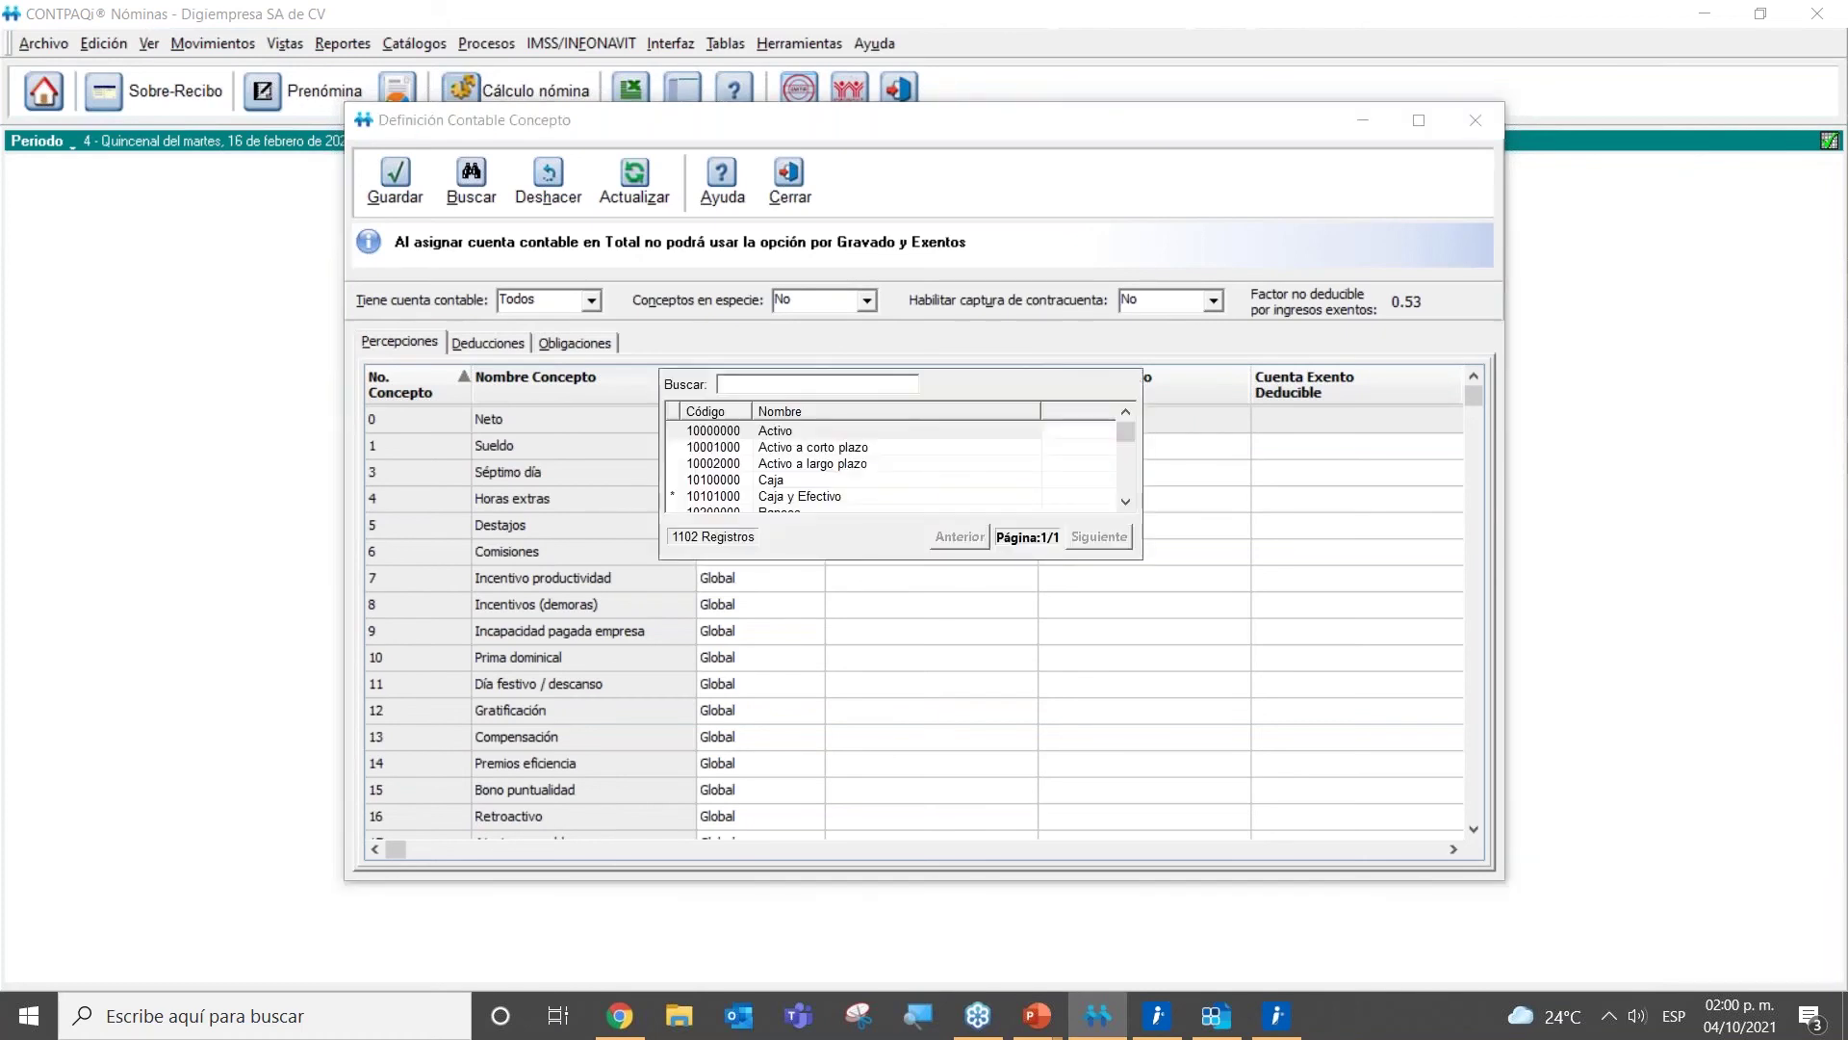
pyautogui.write('601')
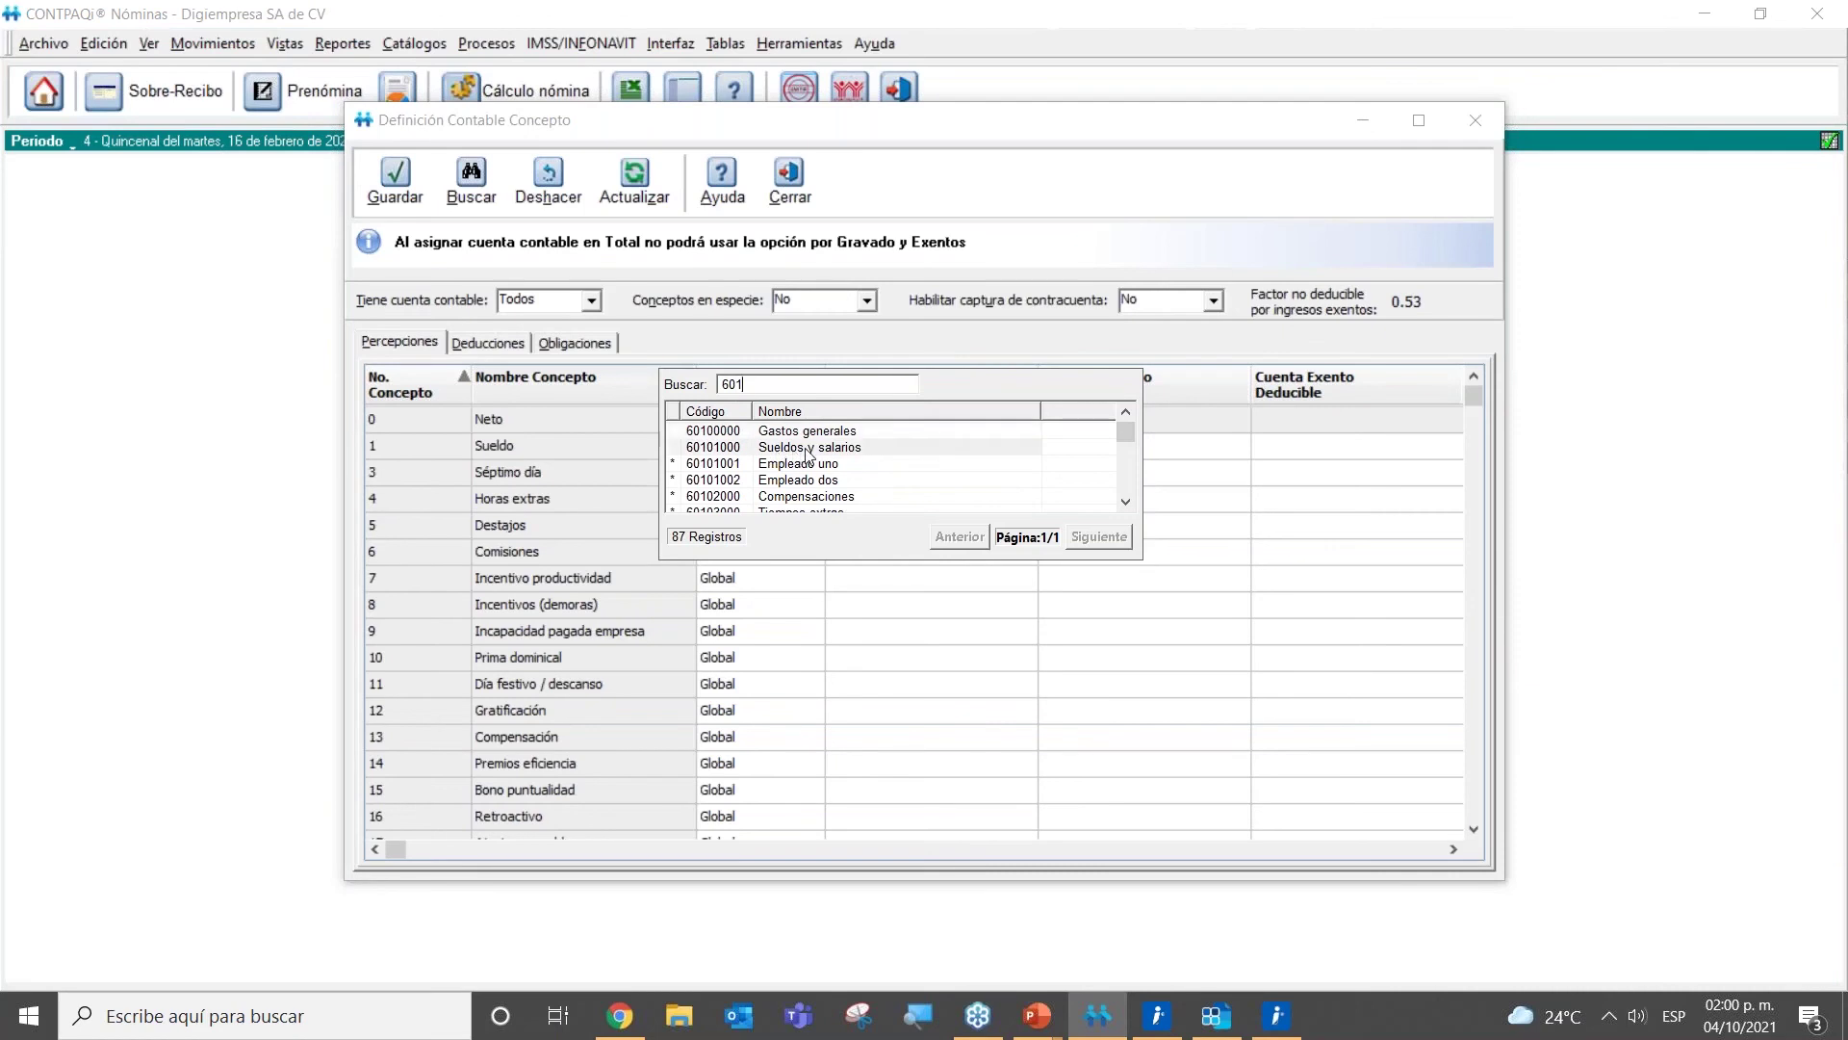
pyautogui.doubleClick(840, 449)
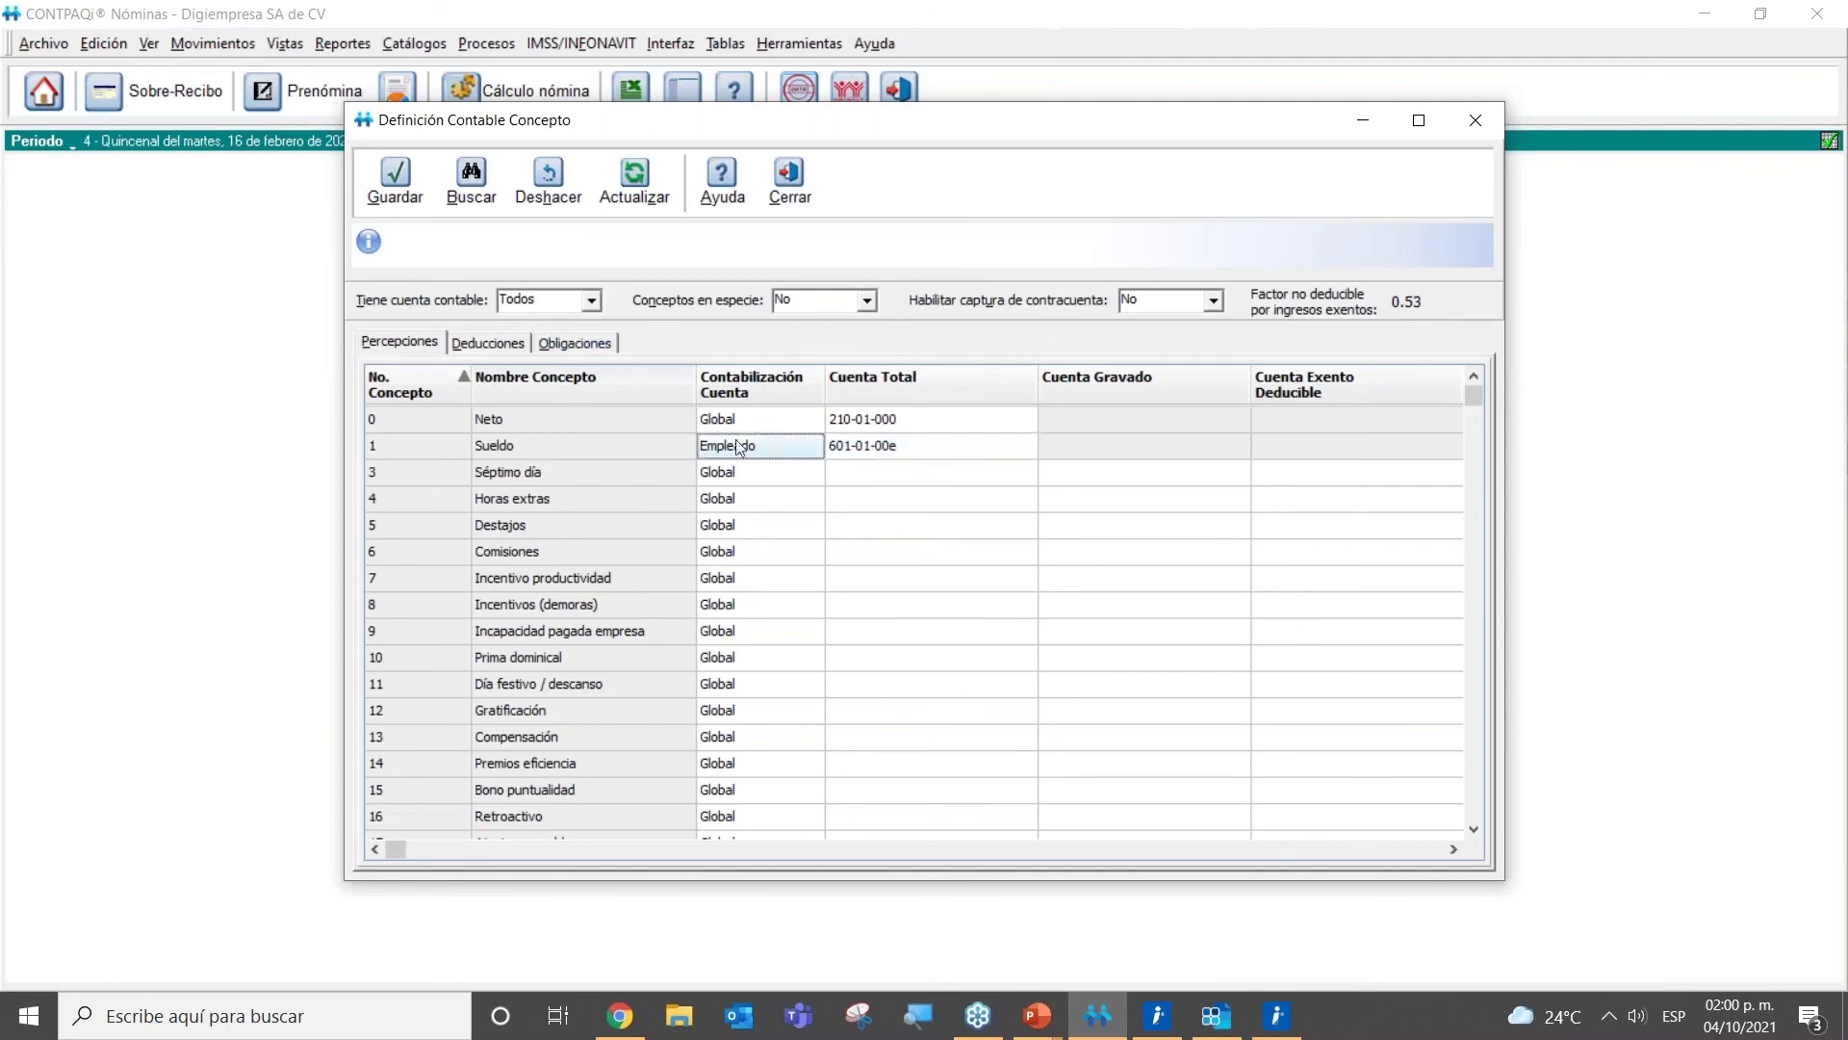
# Step: Look over the Deducciones and Obligaciones concepts, and set Sueldo's Contabilización Cuenta in Percepciones to Global
pyautogui.click(510, 346)
pyautogui.click(577, 346)
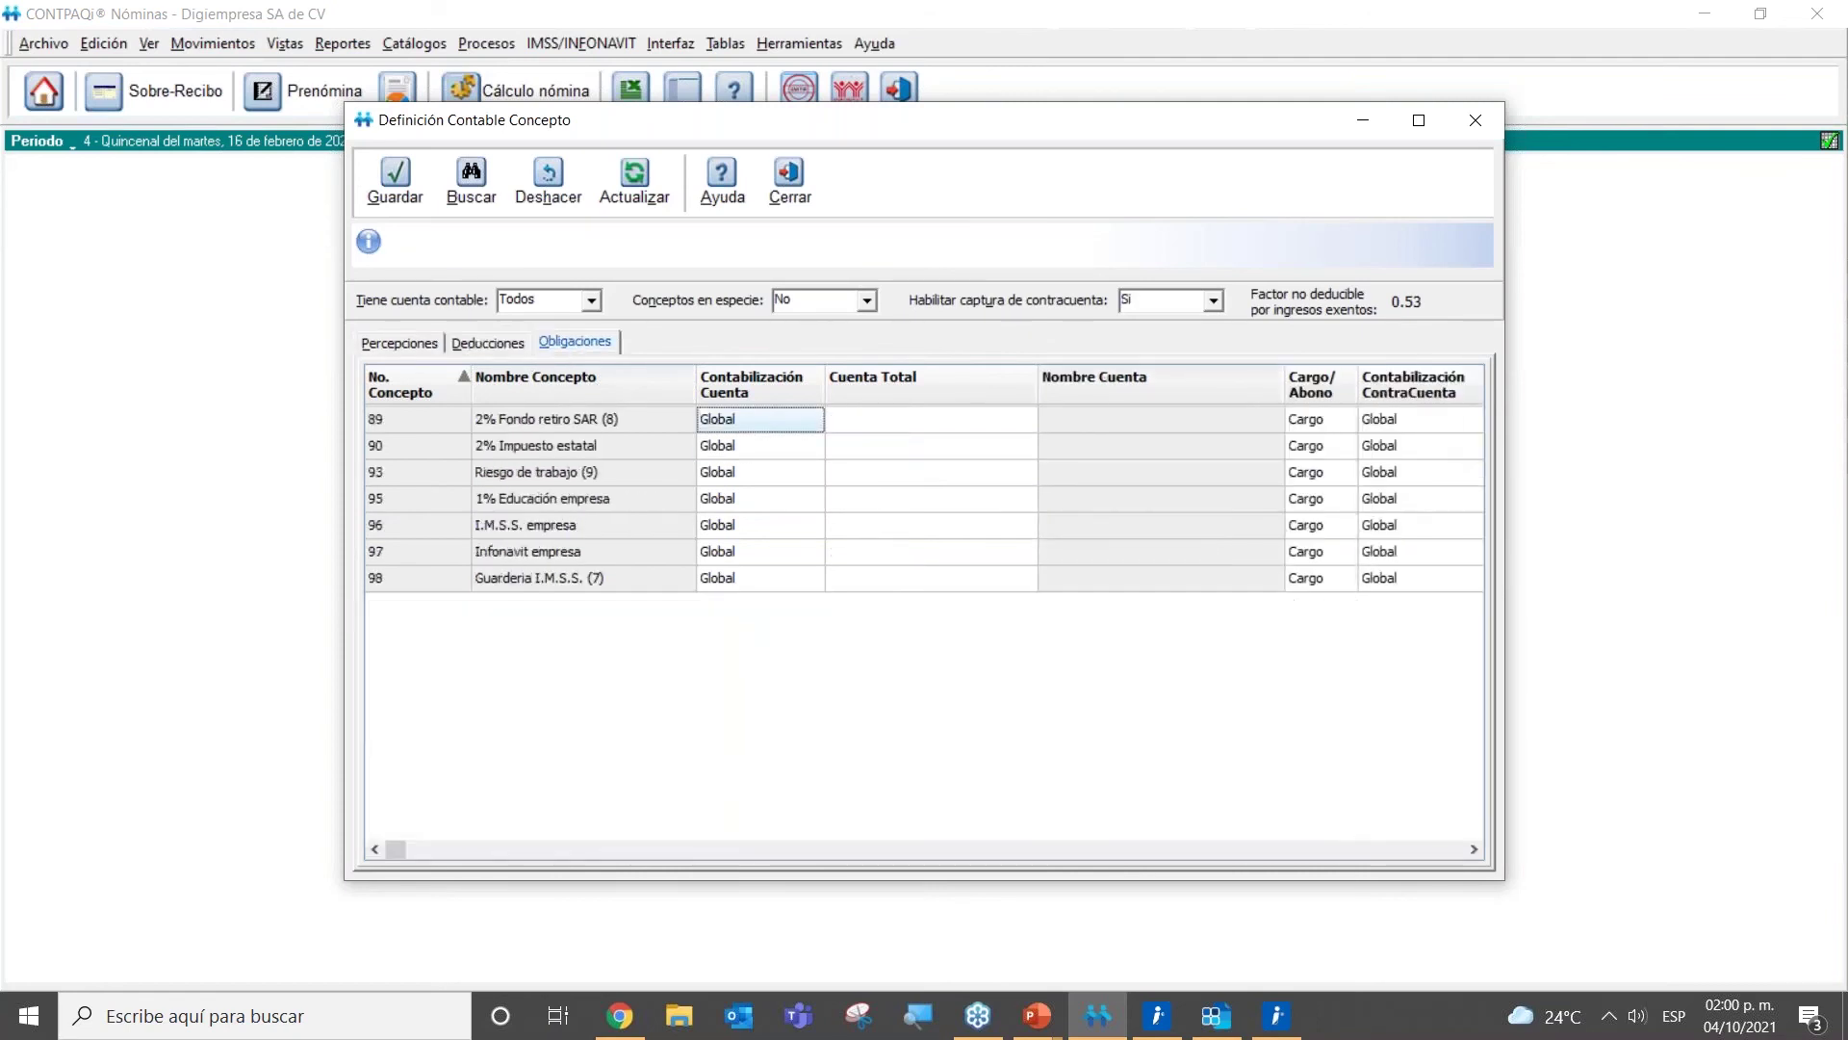
pyautogui.click(470, 348)
pyautogui.click(414, 347)
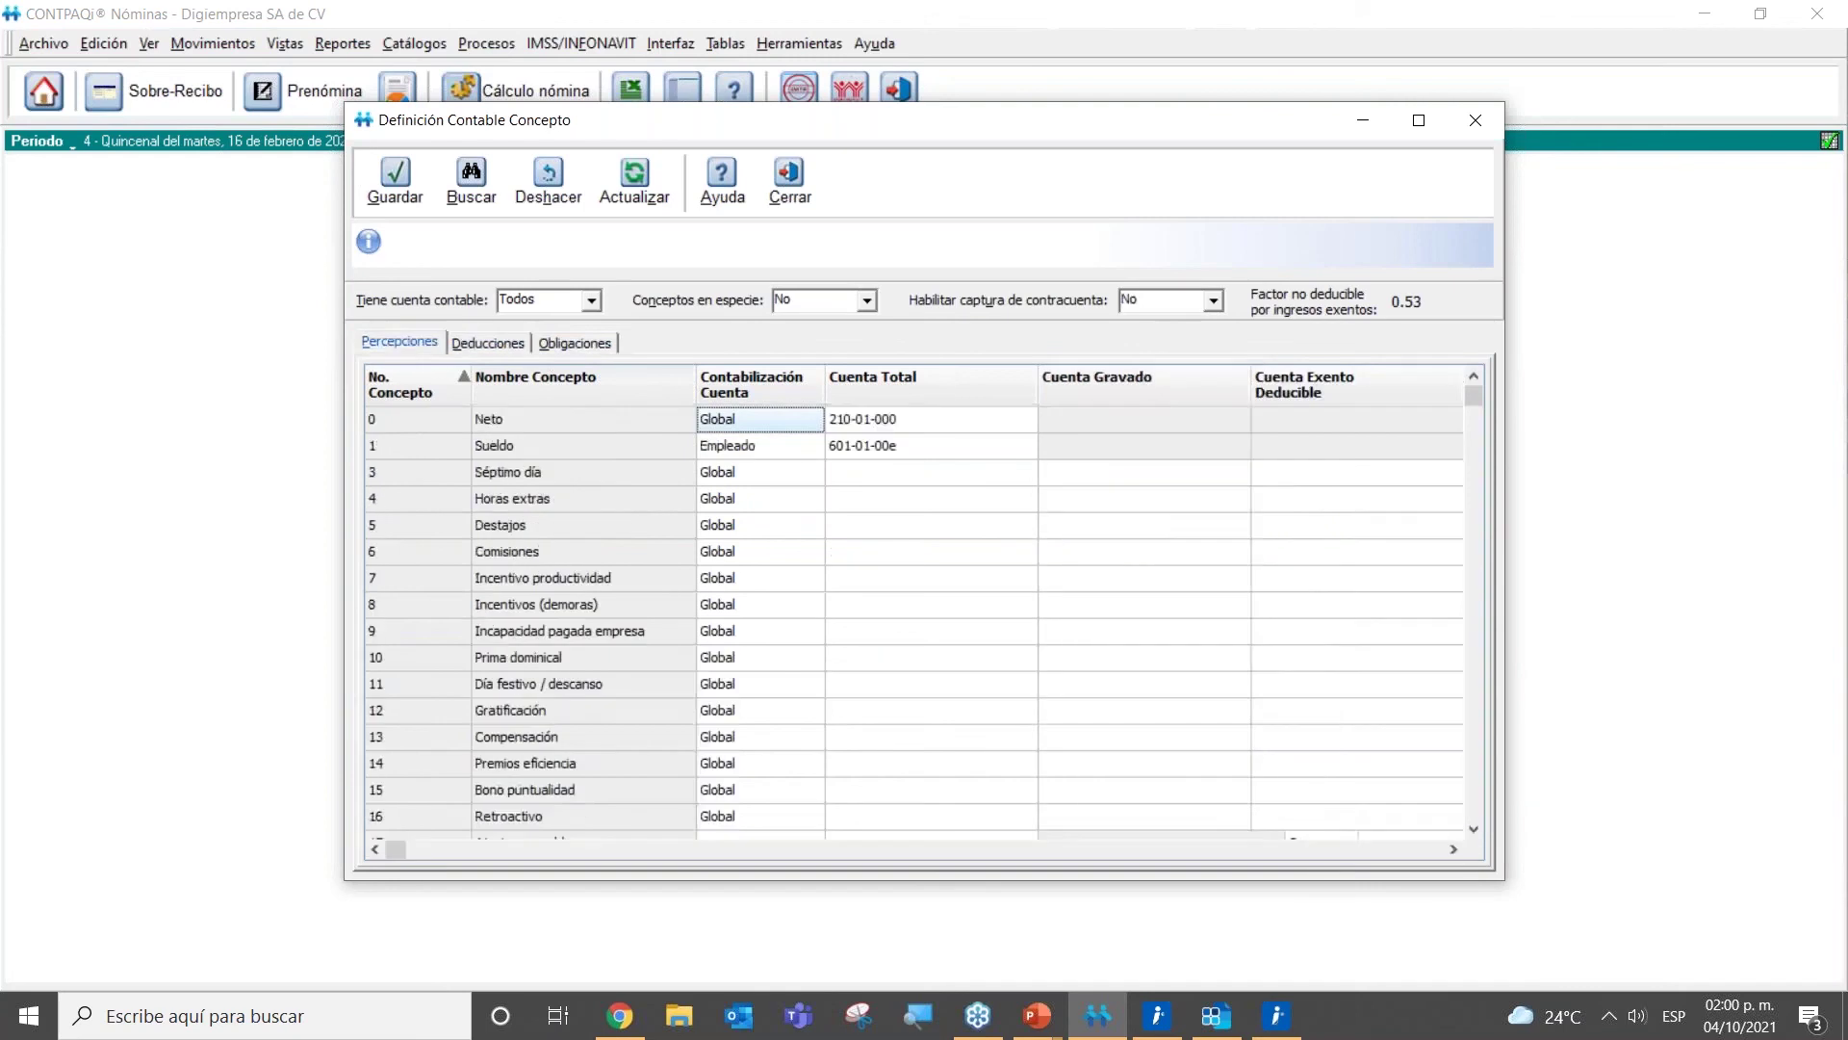
pyautogui.click(793, 448)
pyautogui.click(800, 448)
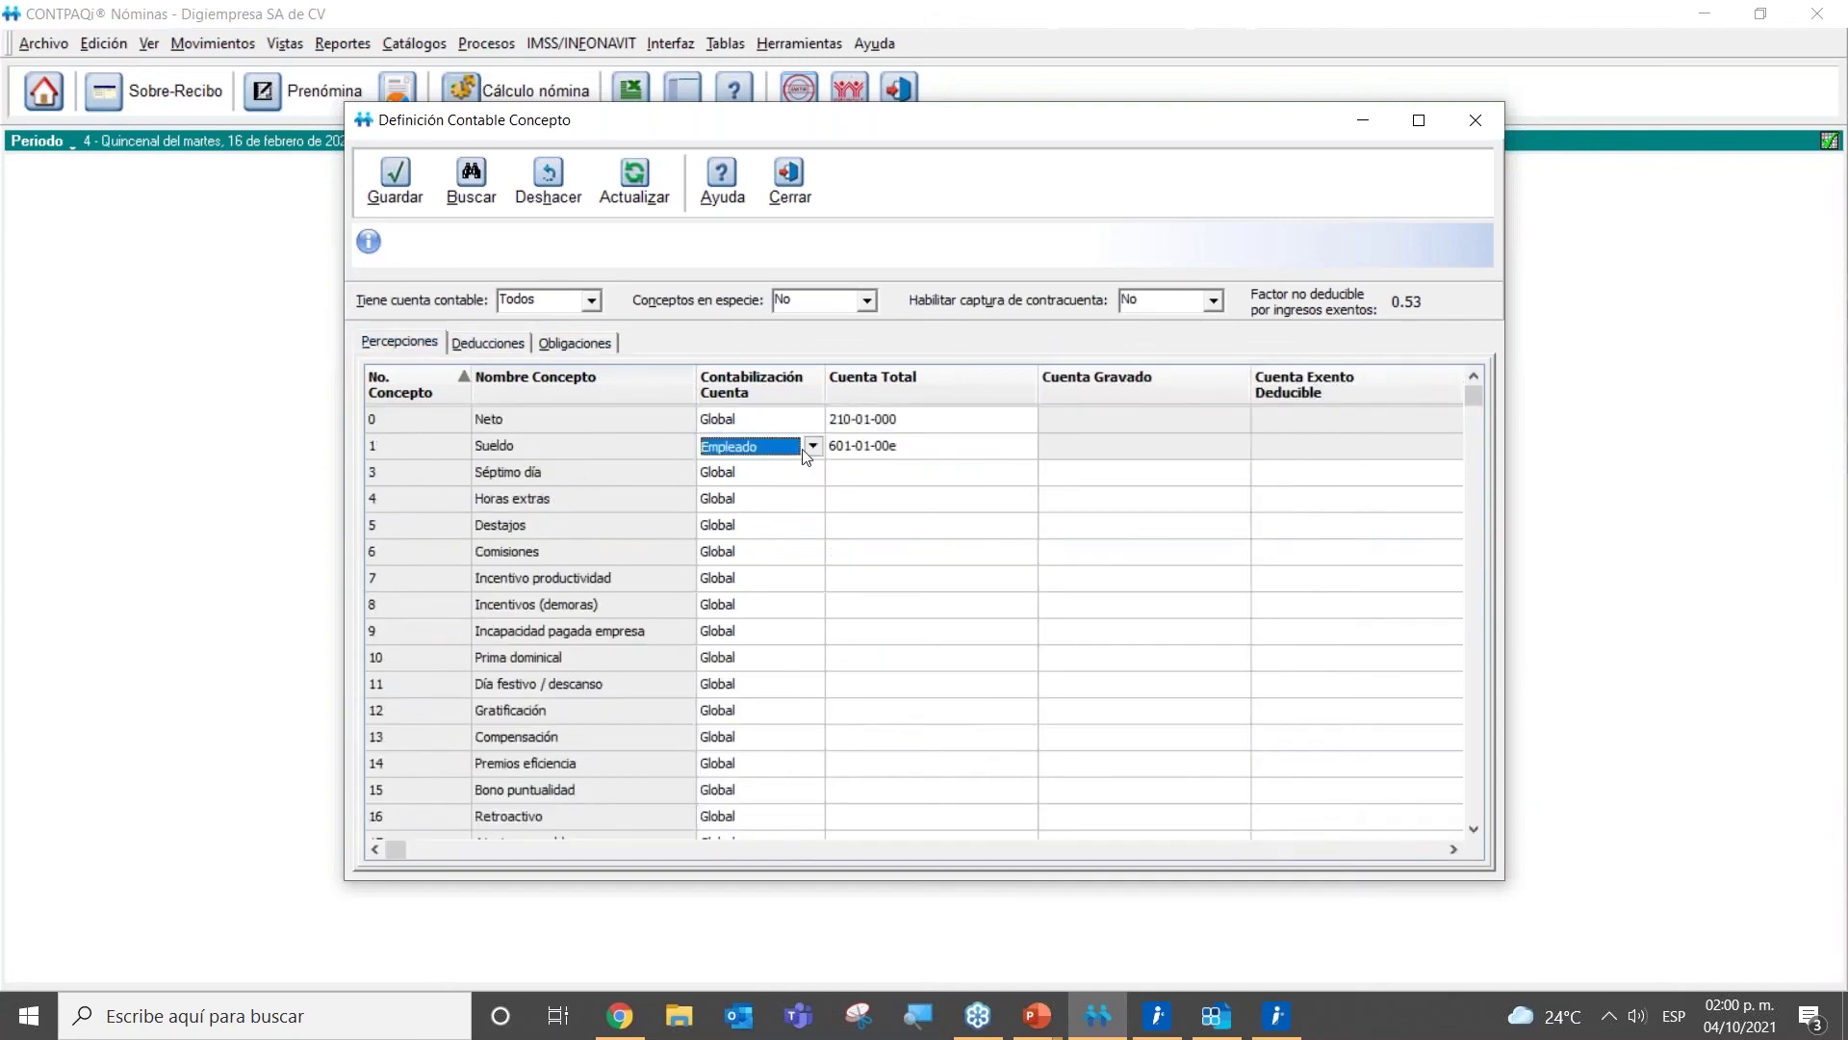
pyautogui.click(813, 447)
pyautogui.click(812, 472)
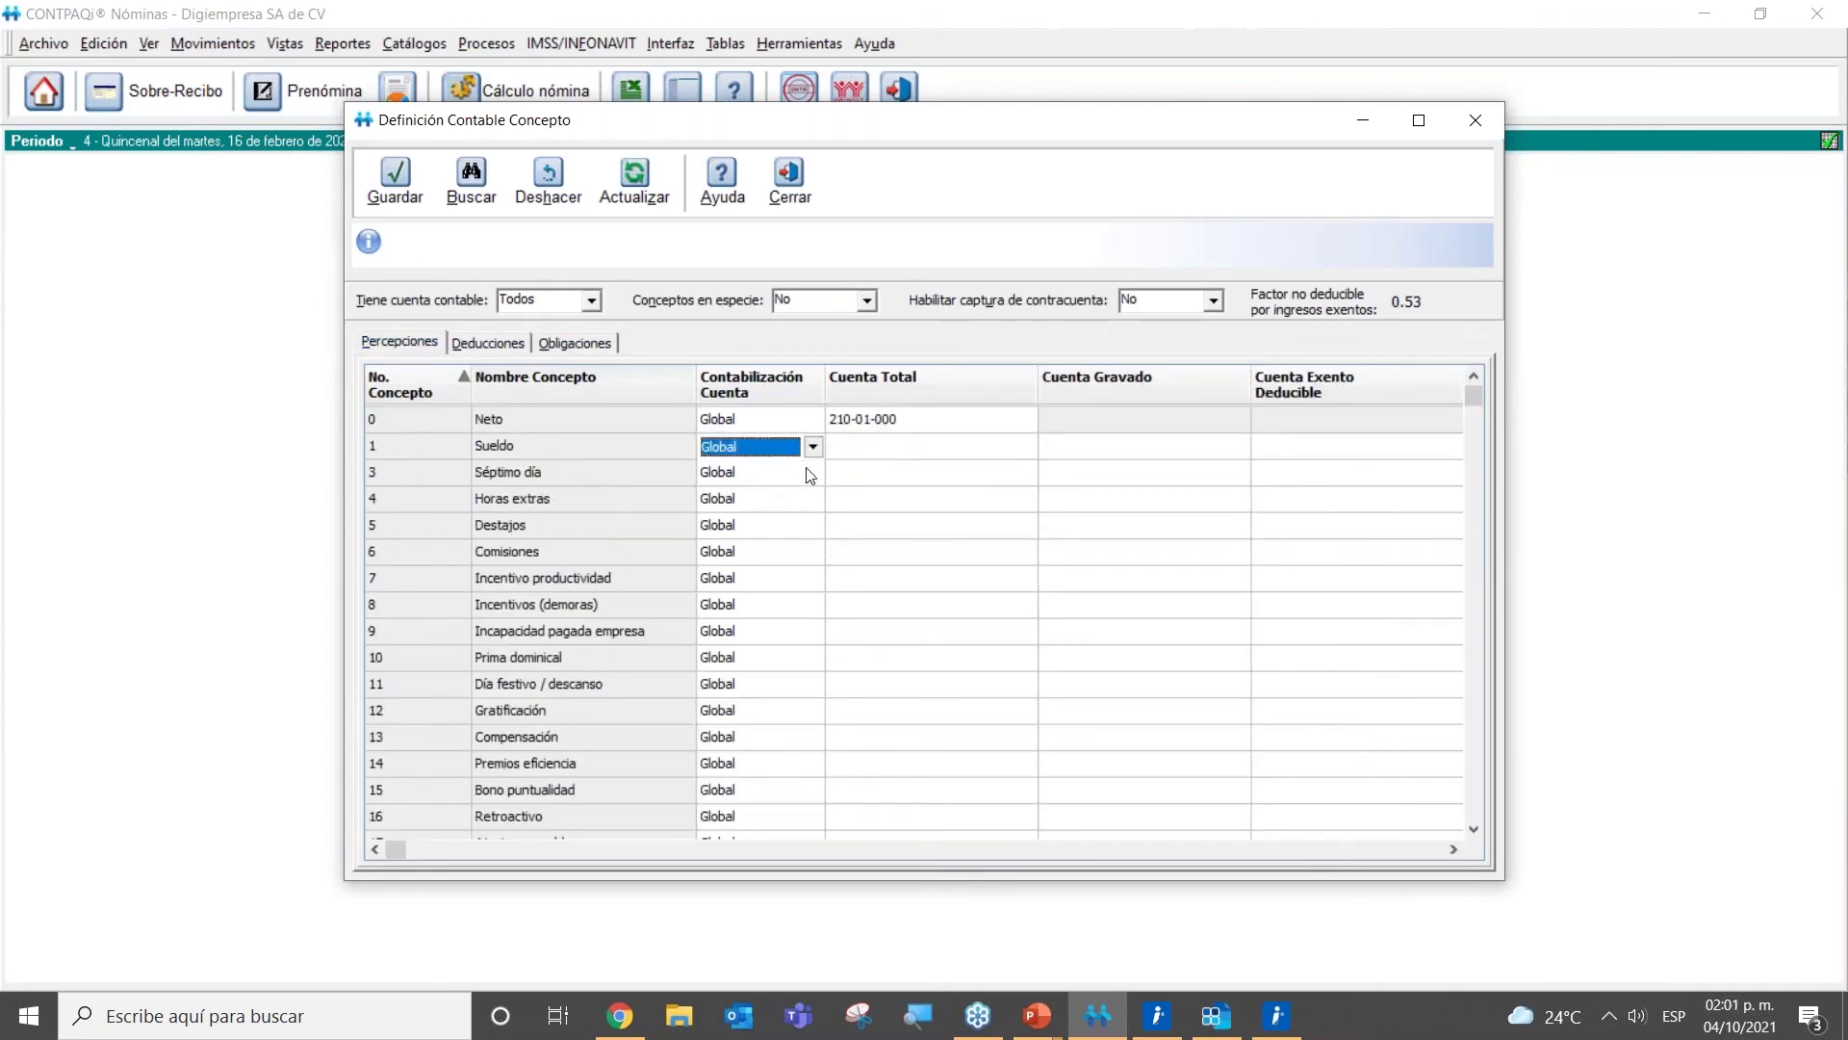
# Step: Assign account 60201000 Sueldos y salarios as the Cuenta Total of the Sueldo concept
pyautogui.click(839, 449)
pyautogui.click(840, 448)
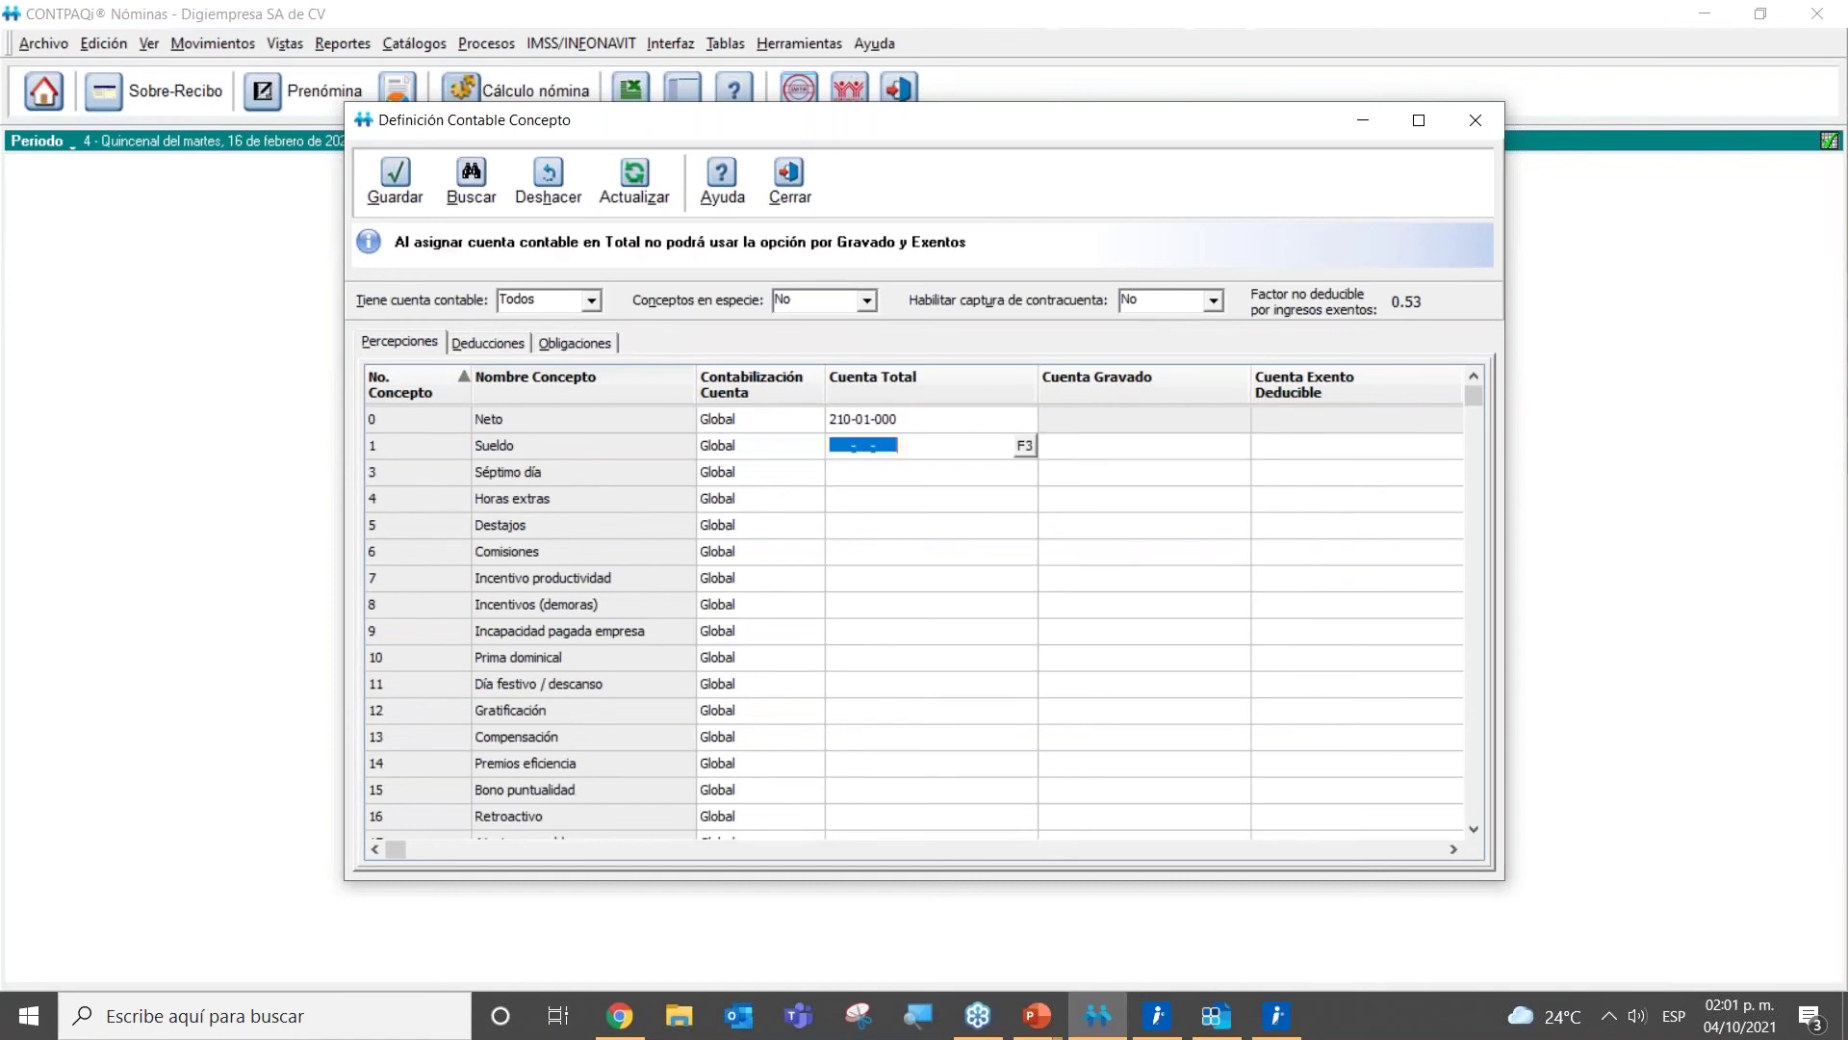
pyautogui.click(1025, 446)
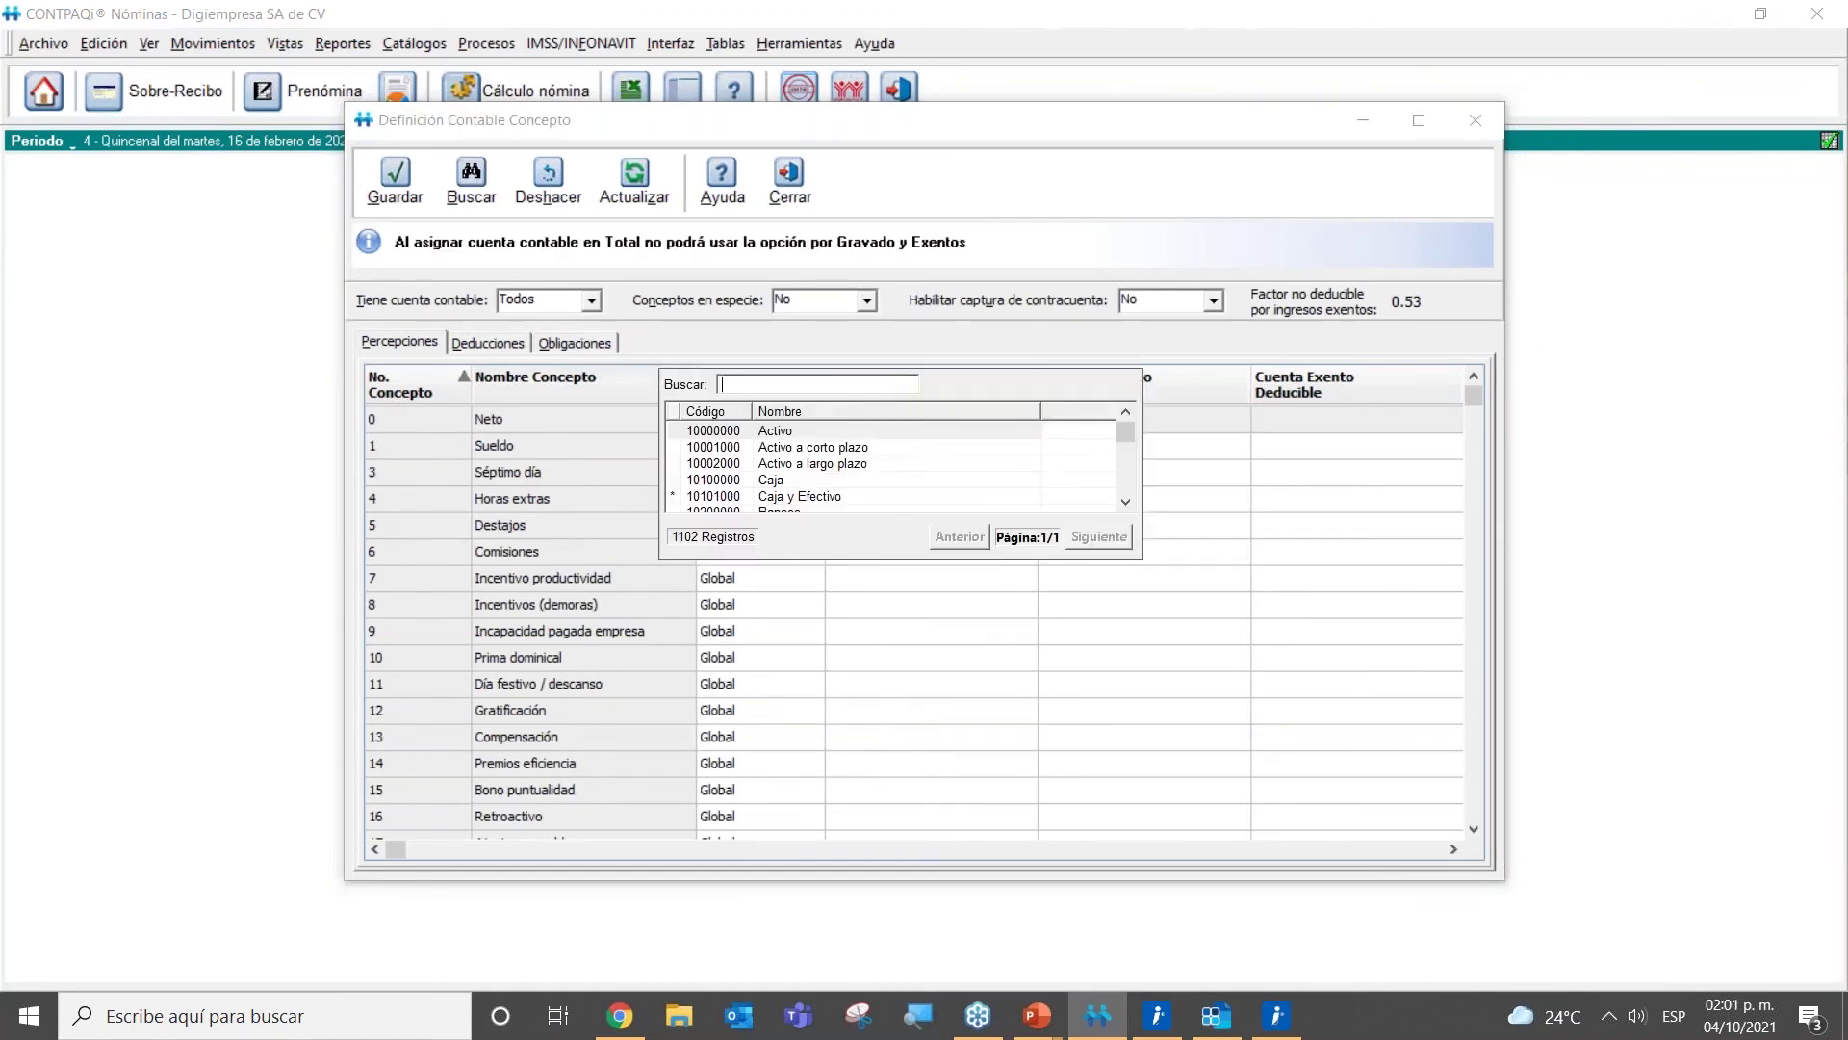
pyautogui.write('602')
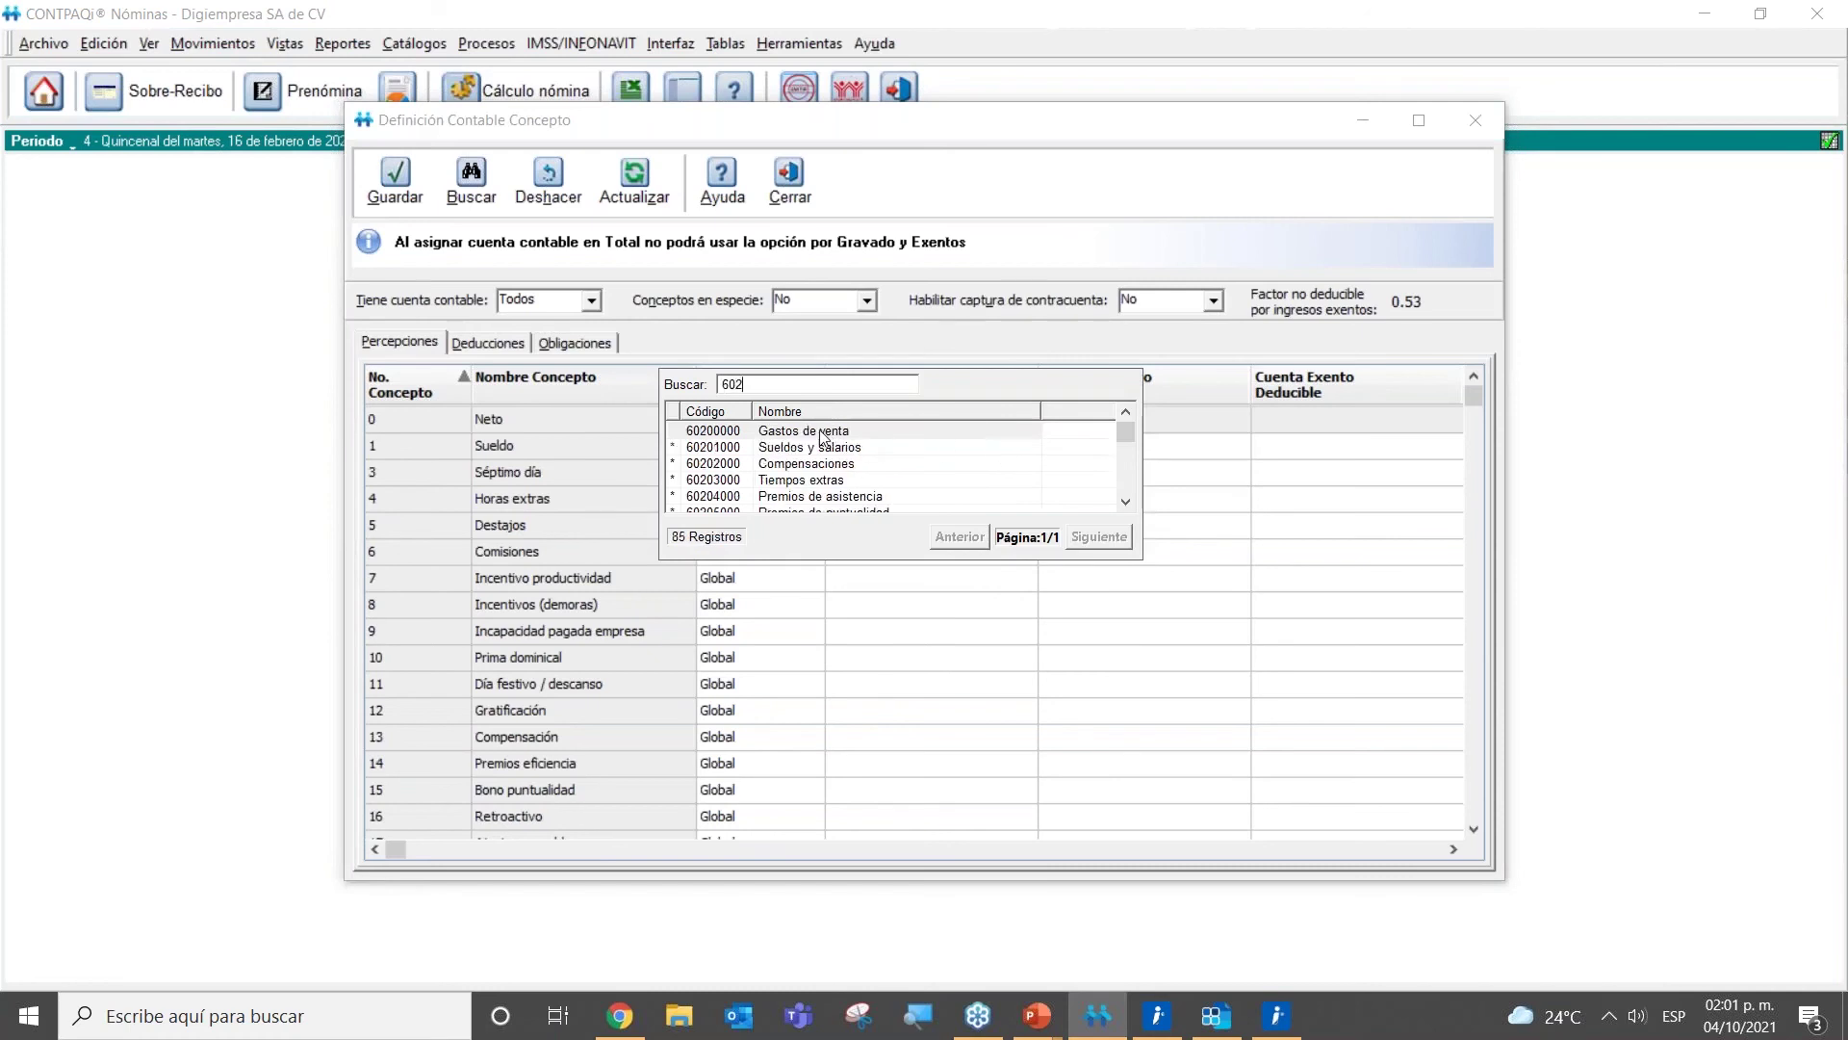
pyautogui.doubleClick(823, 432)
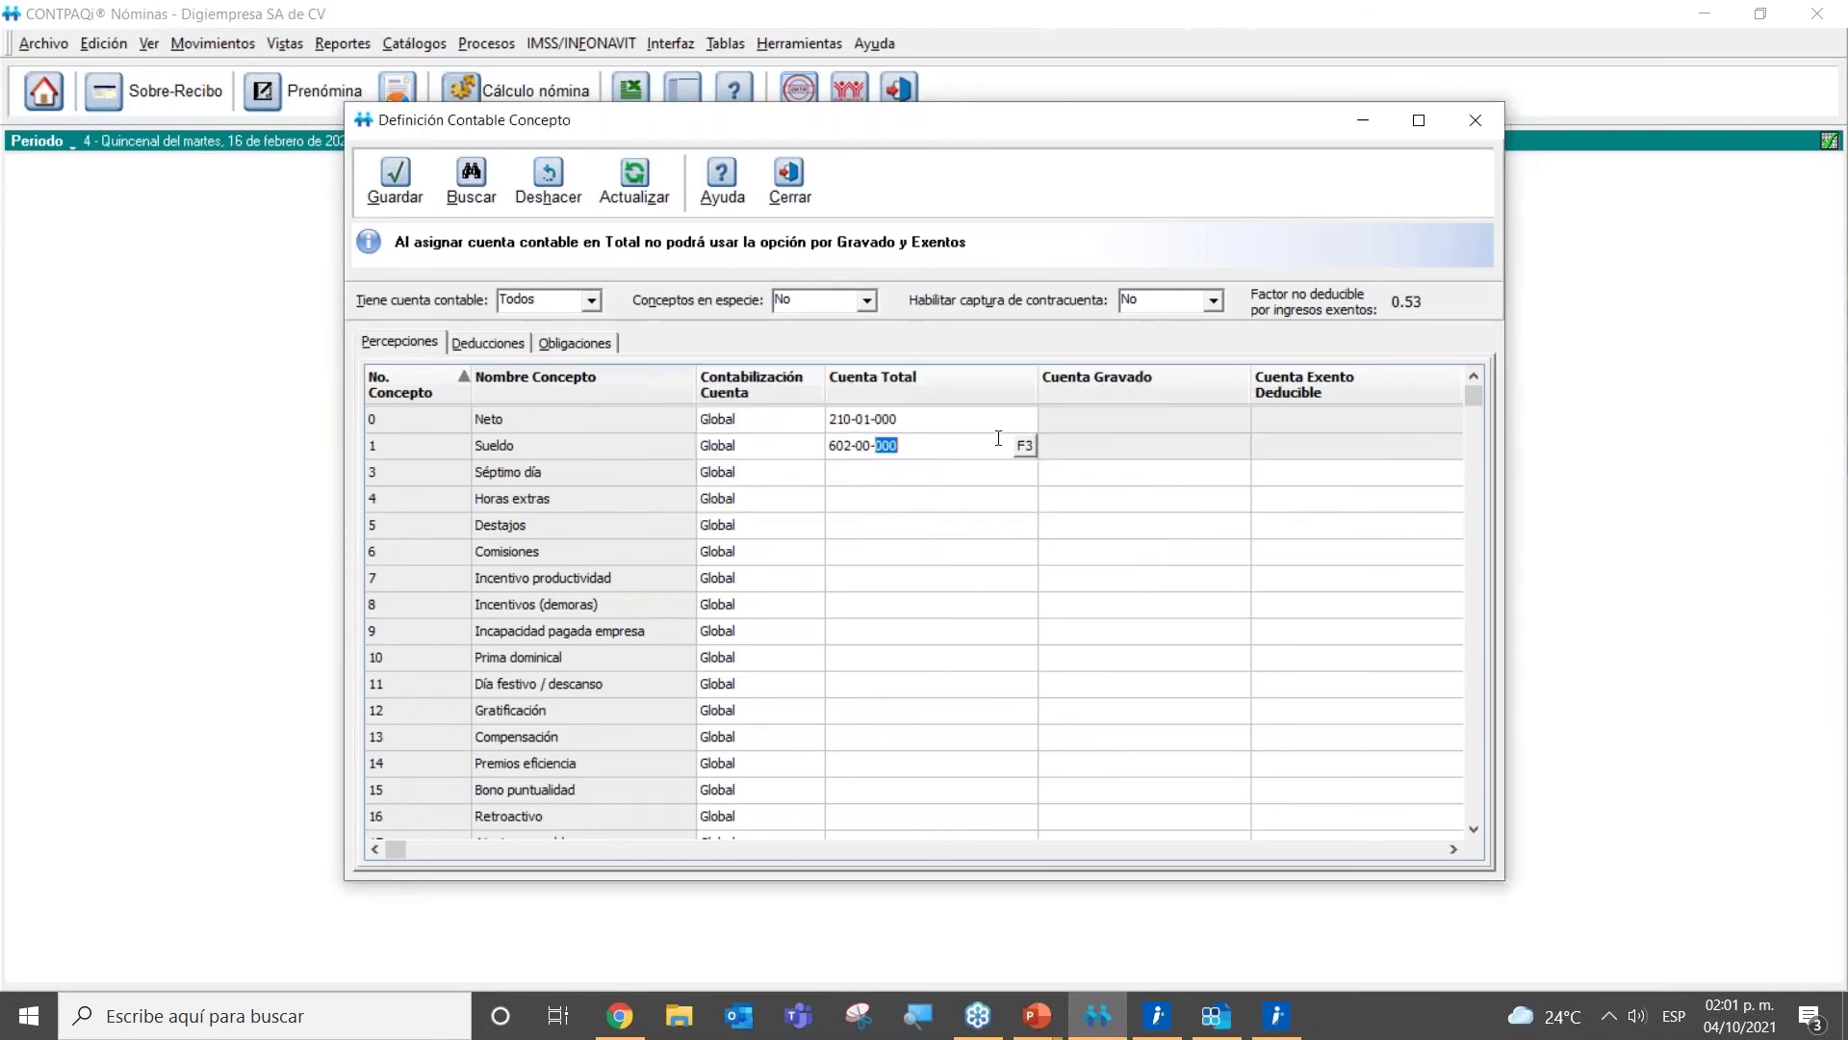
pyautogui.click(1022, 451)
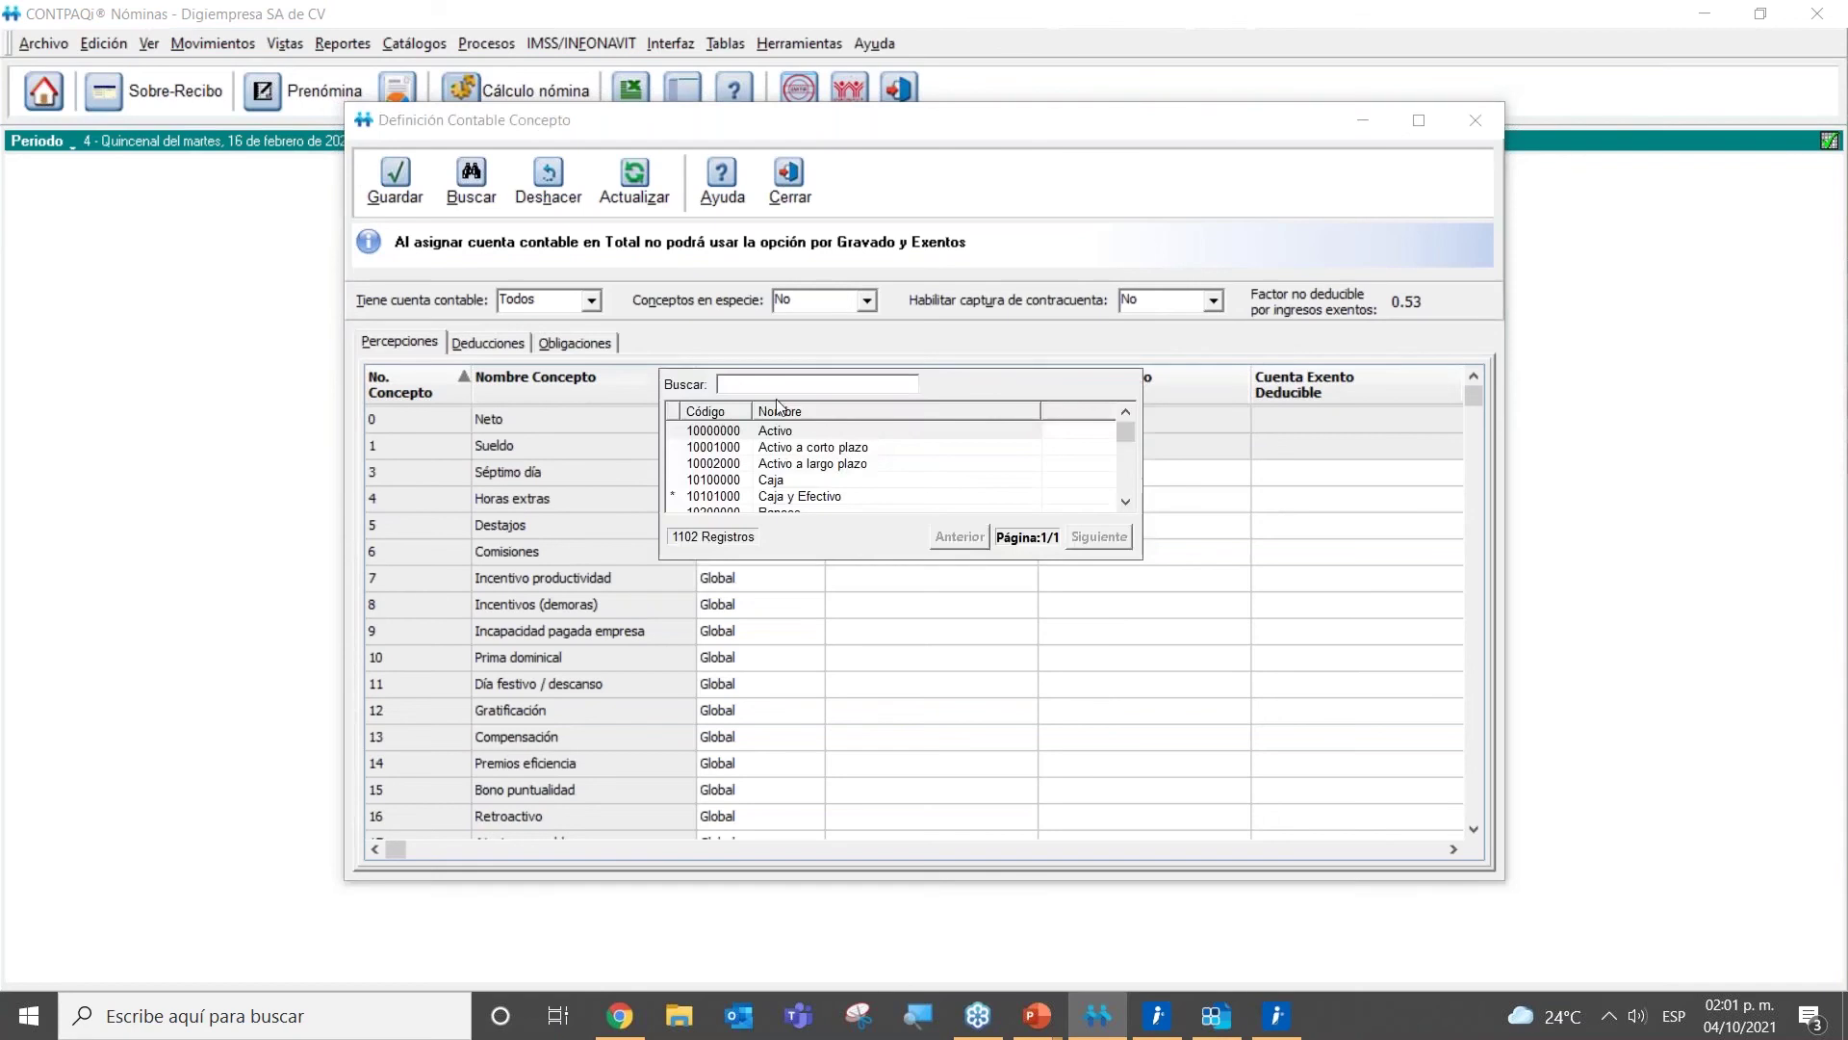
pyautogui.write('602')
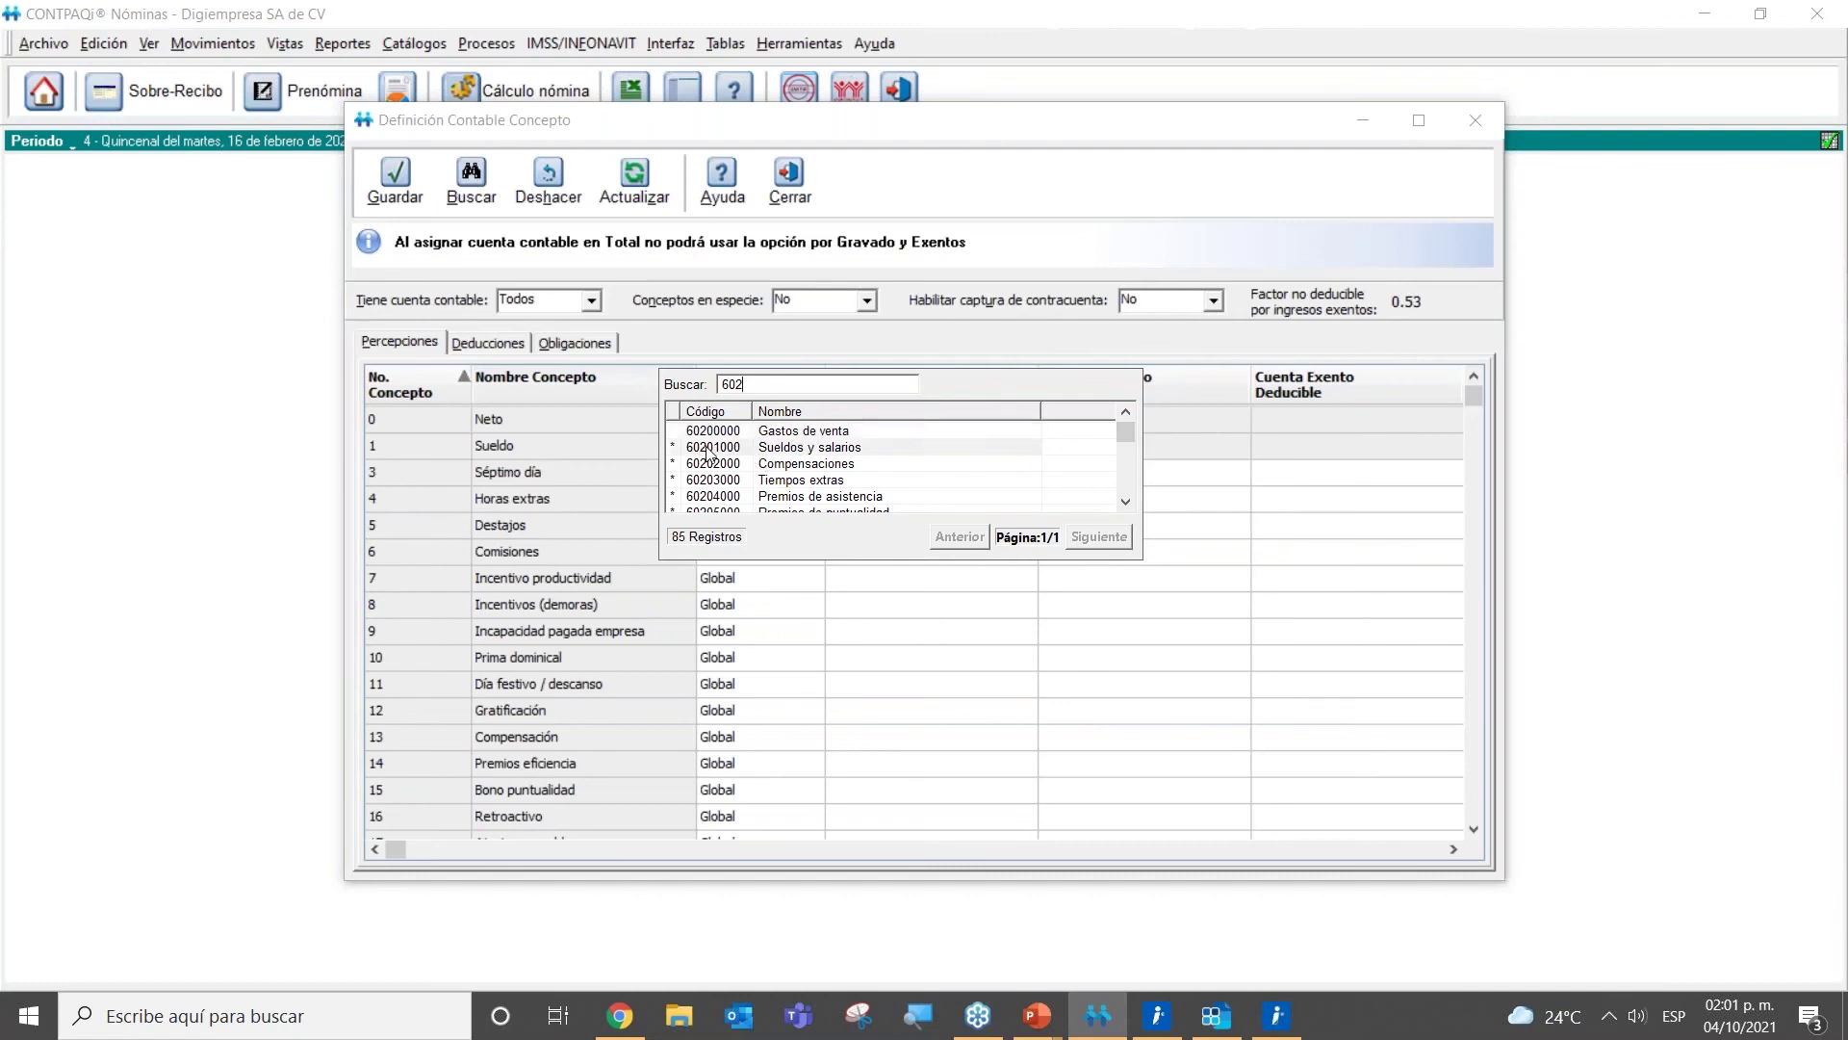
pyautogui.click(834, 450)
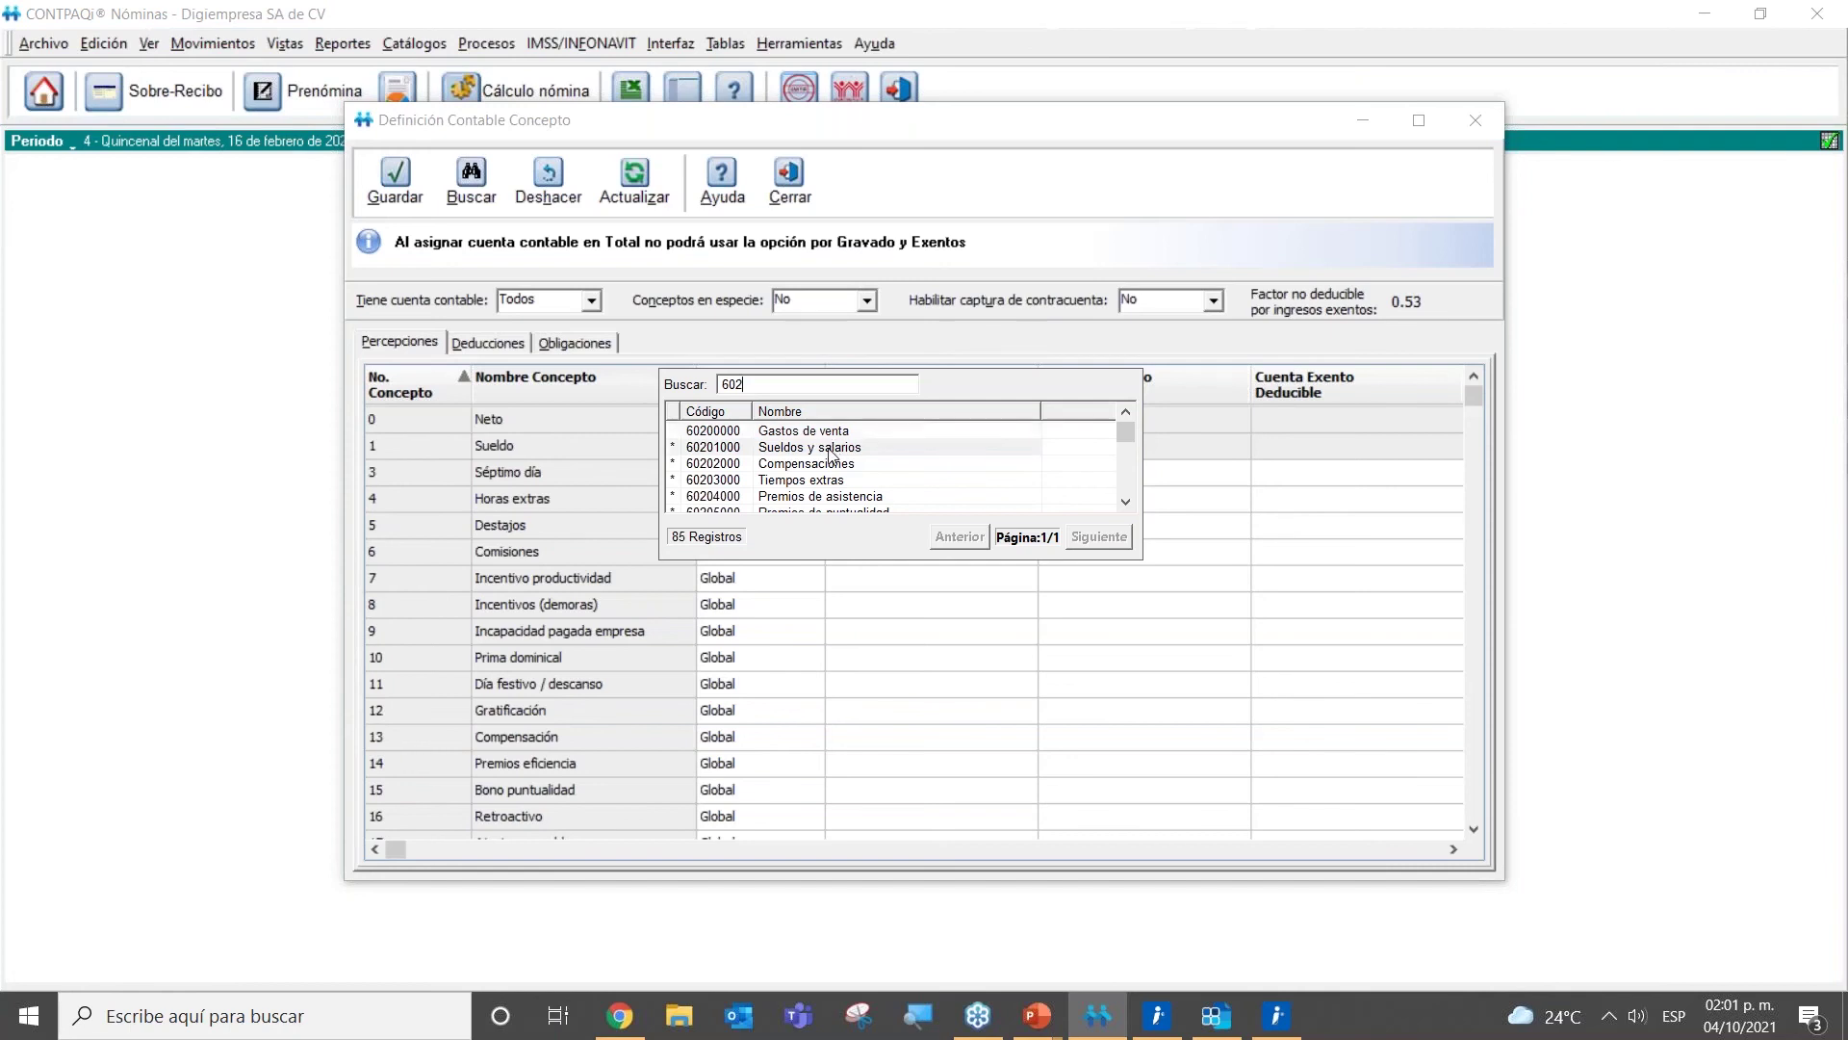
pyautogui.doubleClick(703, 451)
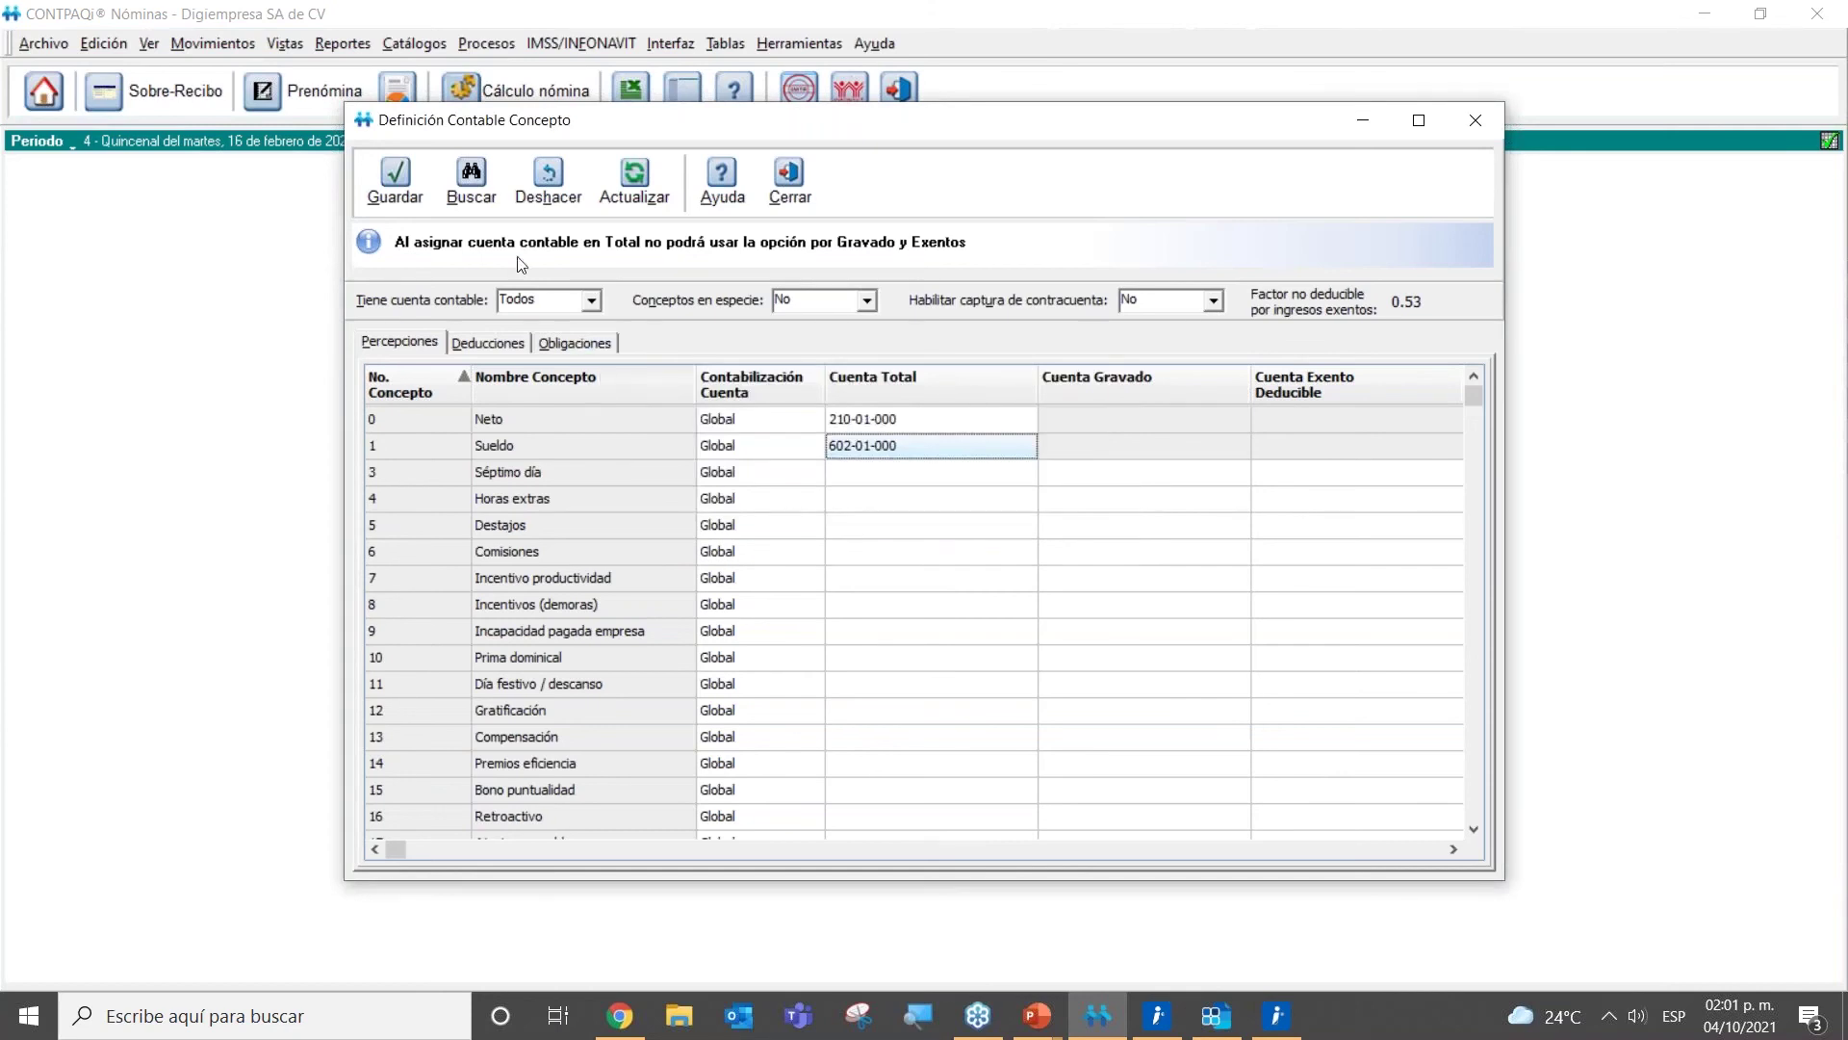
# Step: Look over the Deducciones and Obligaciones concepts, and filter Deducciones to those whose Tiene cuenta contable is Sí
pyautogui.click(489, 341)
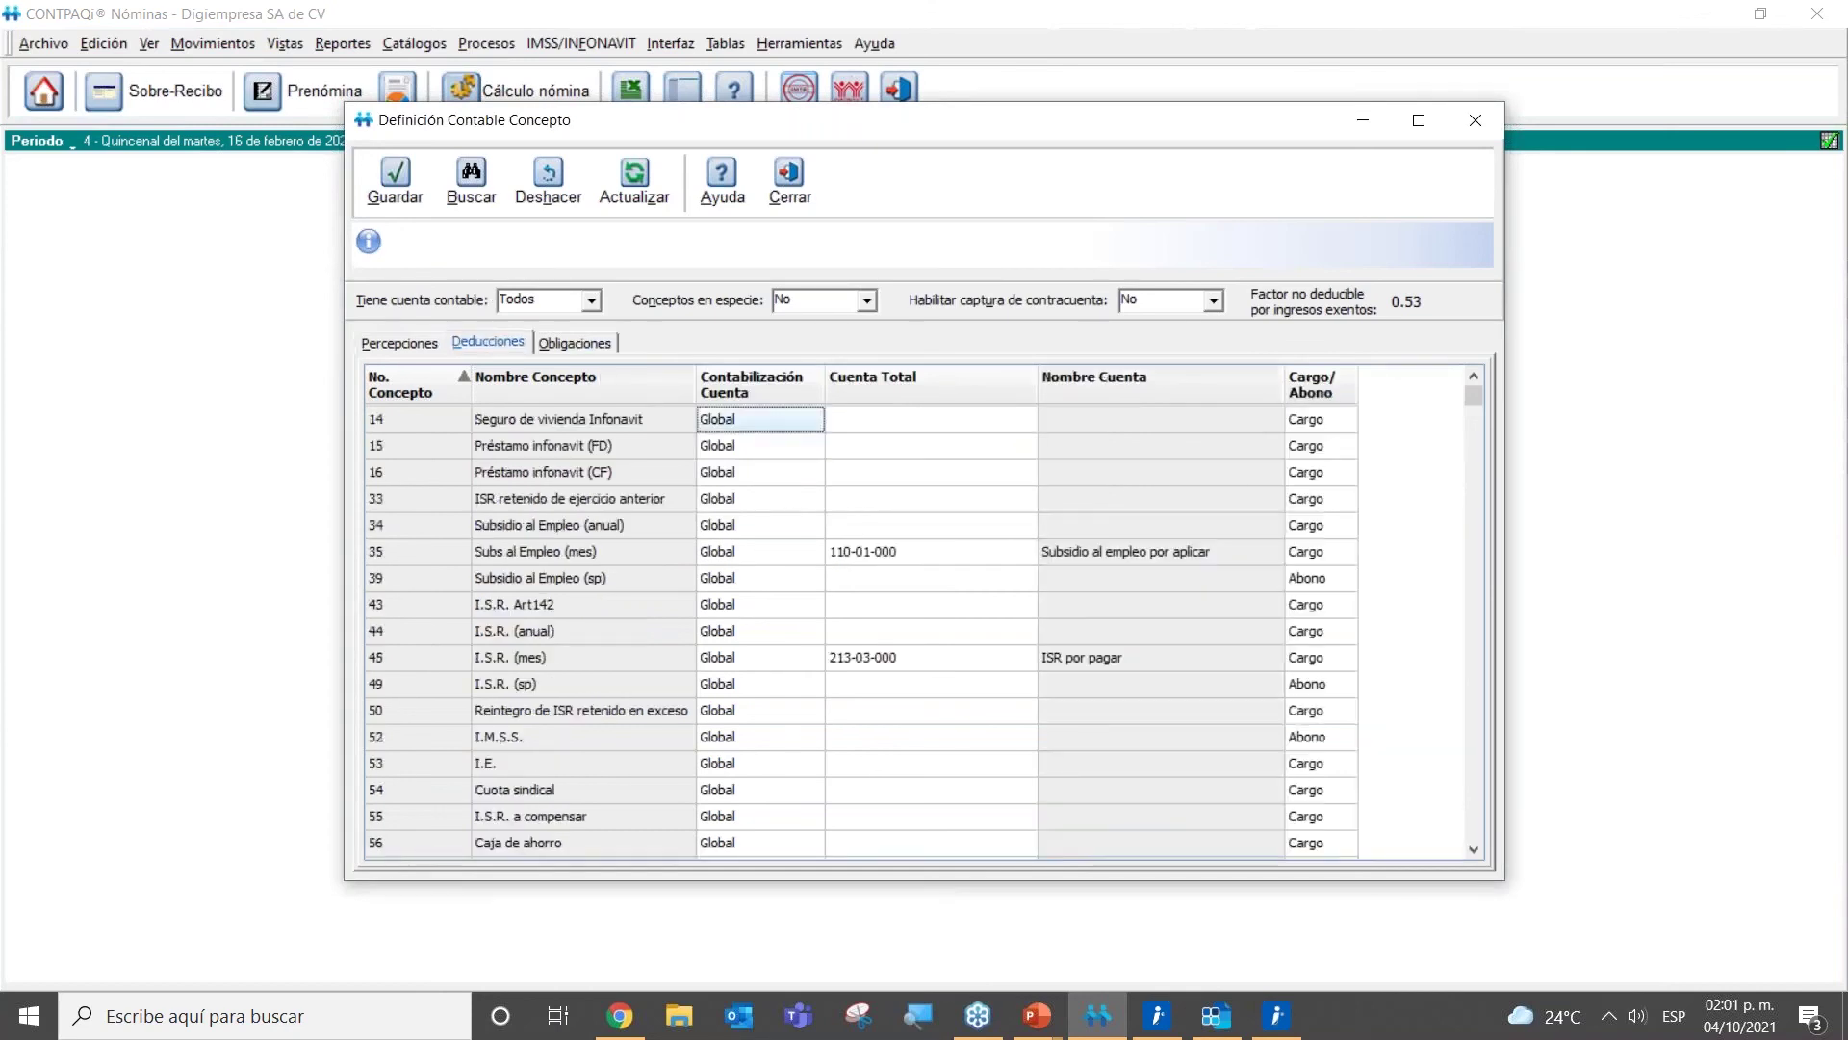
pyautogui.click(568, 343)
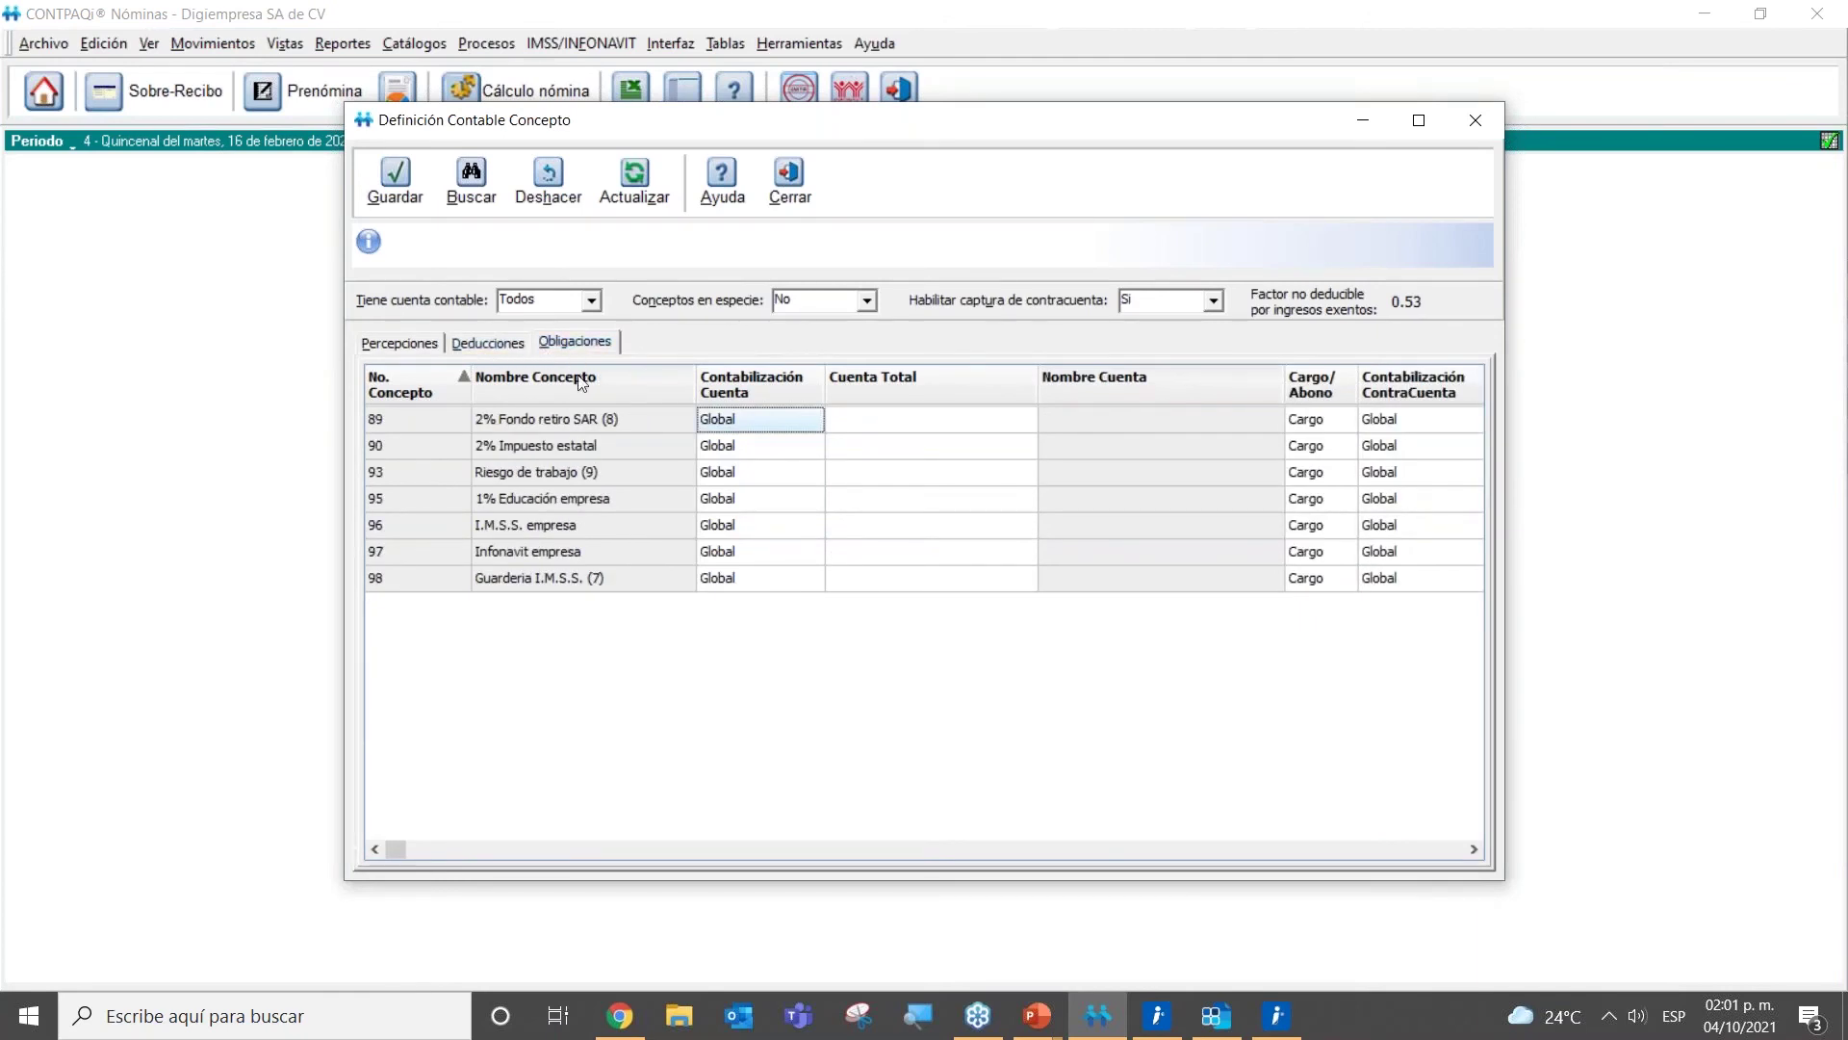
pyautogui.click(487, 345)
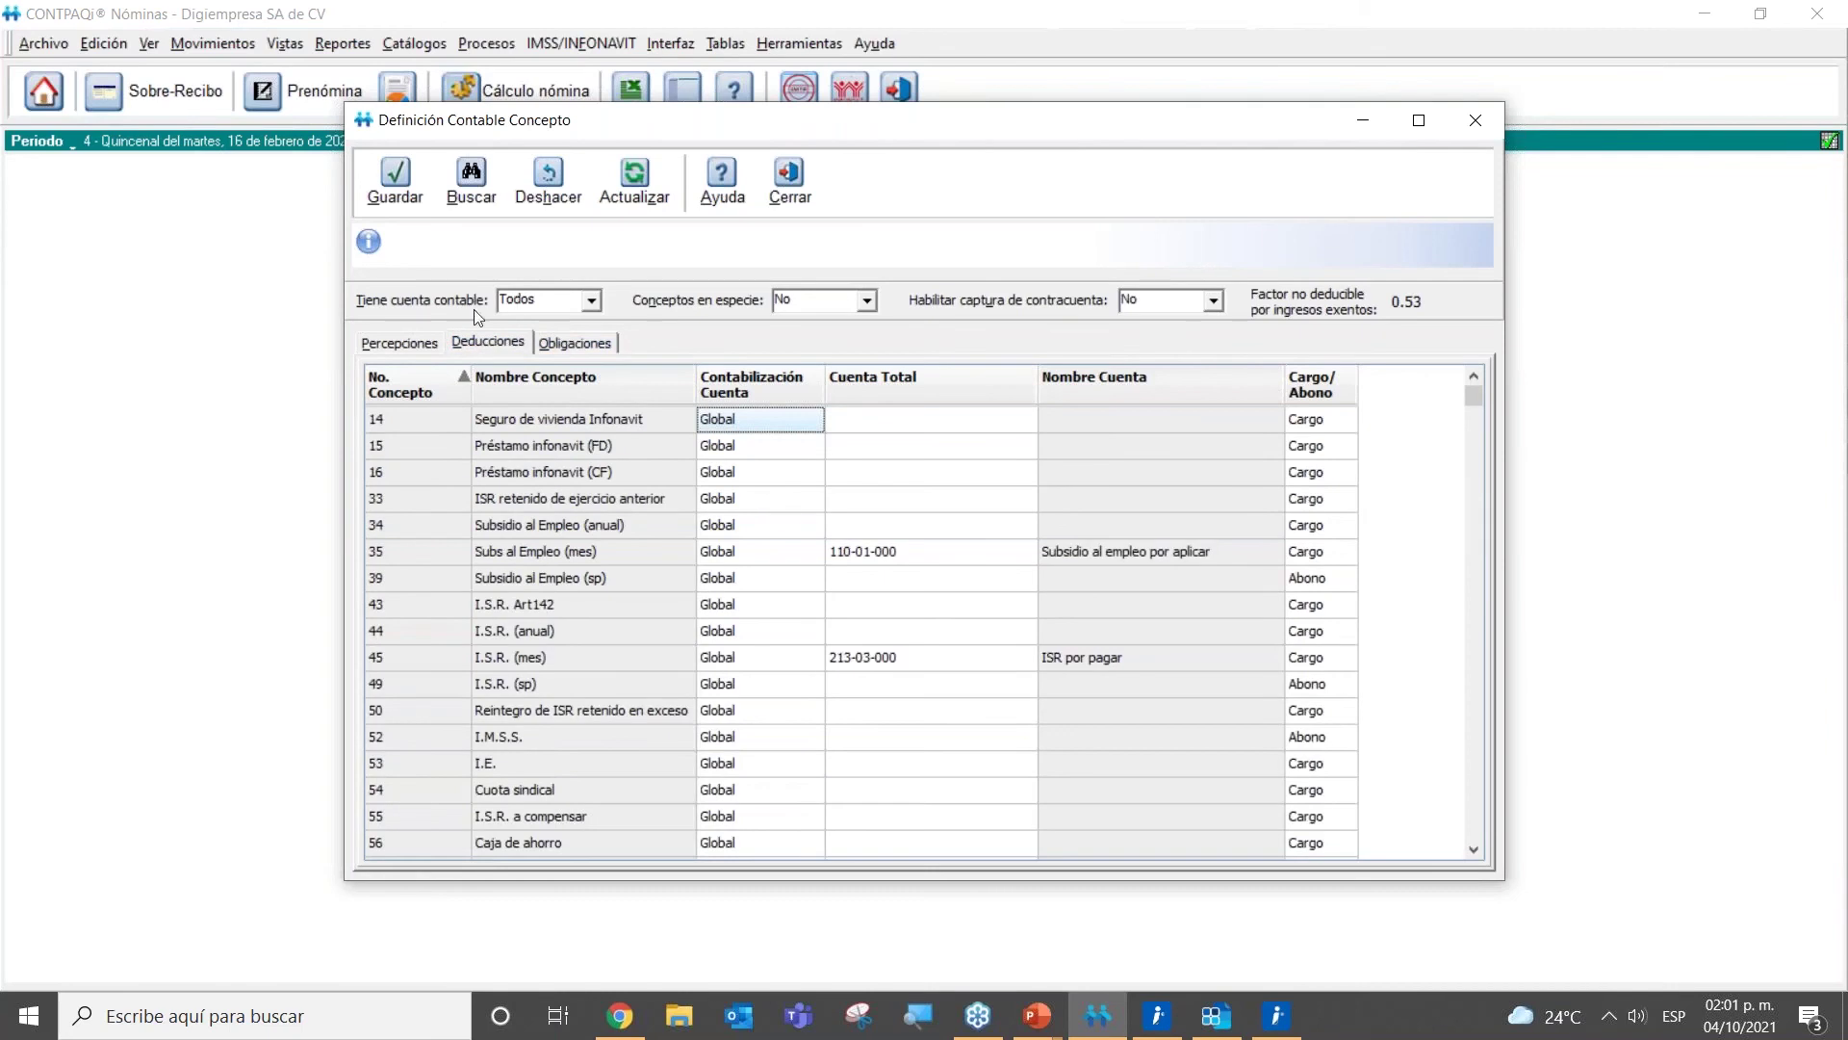
pyautogui.click(592, 304)
pyautogui.click(574, 343)
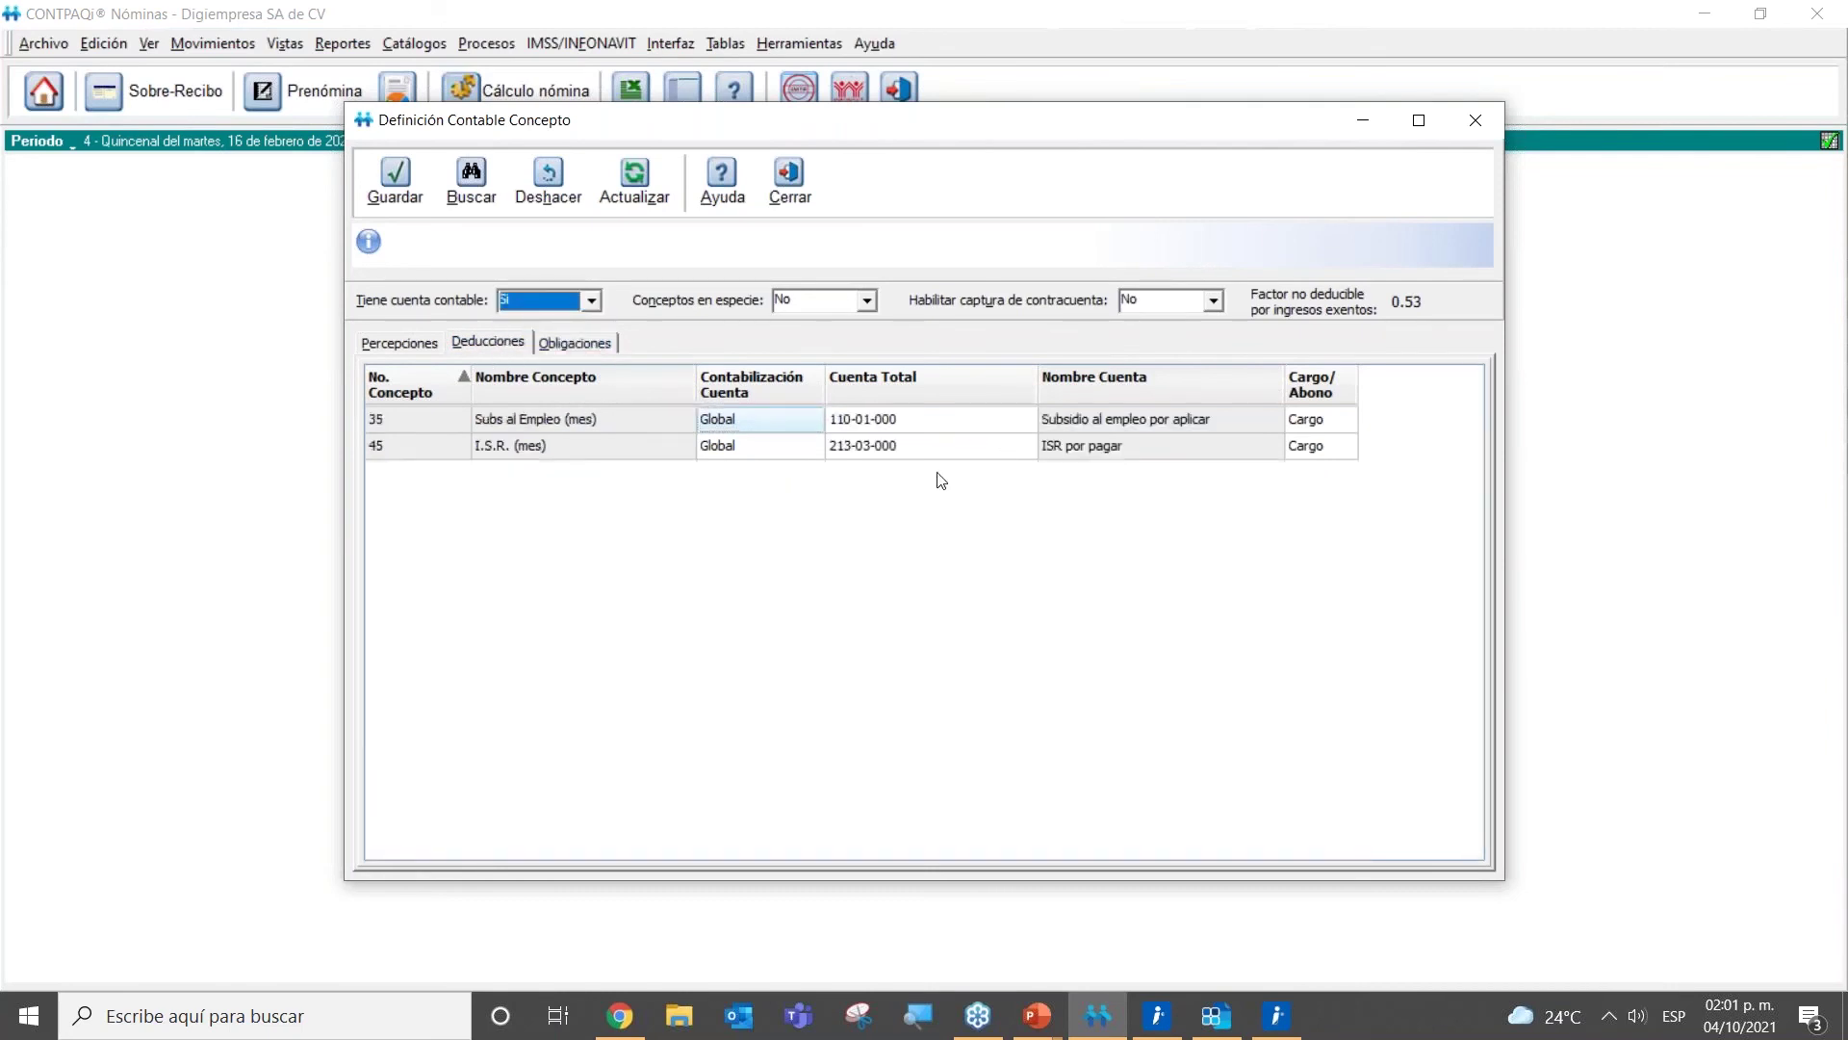
# Step: Filter Conceptos en especie by Sí and by Todos, reset Tiene cuenta contable to Todos, and close the concept accounting definition
pyautogui.click(865, 306)
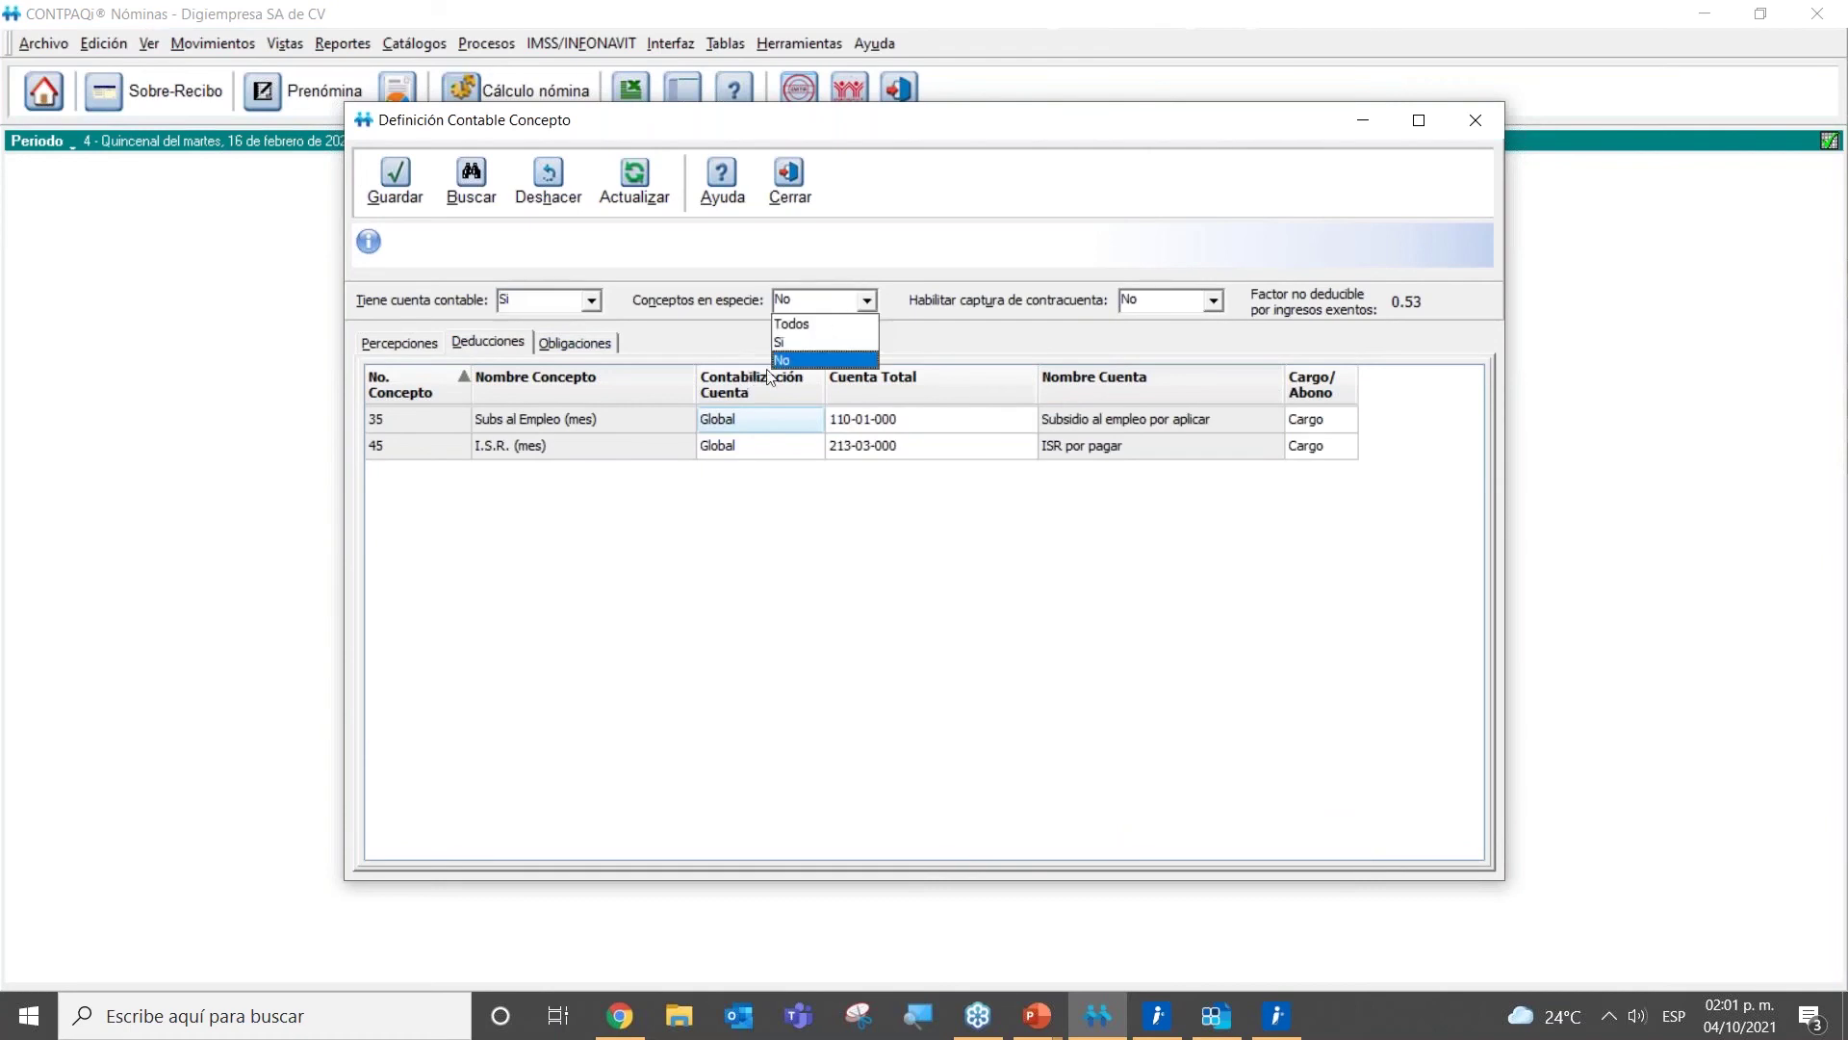
pyautogui.click(844, 346)
pyautogui.click(864, 302)
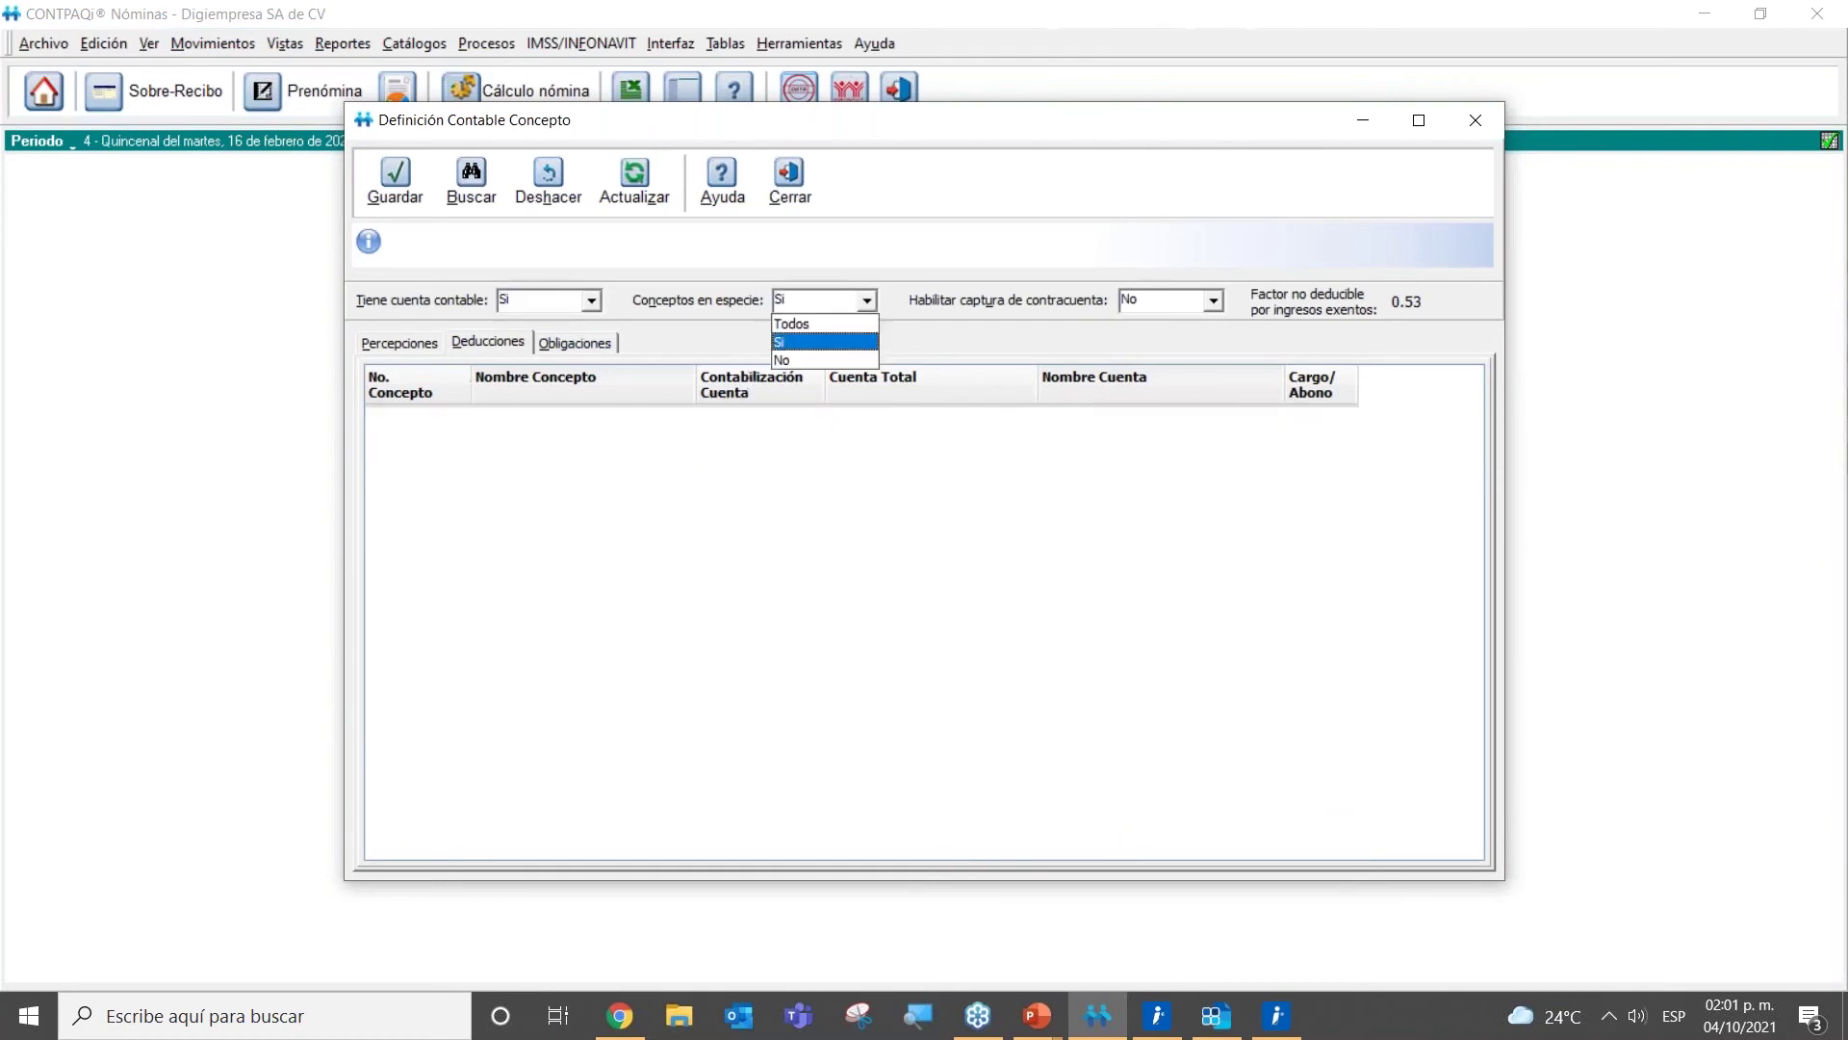
pyautogui.click(833, 321)
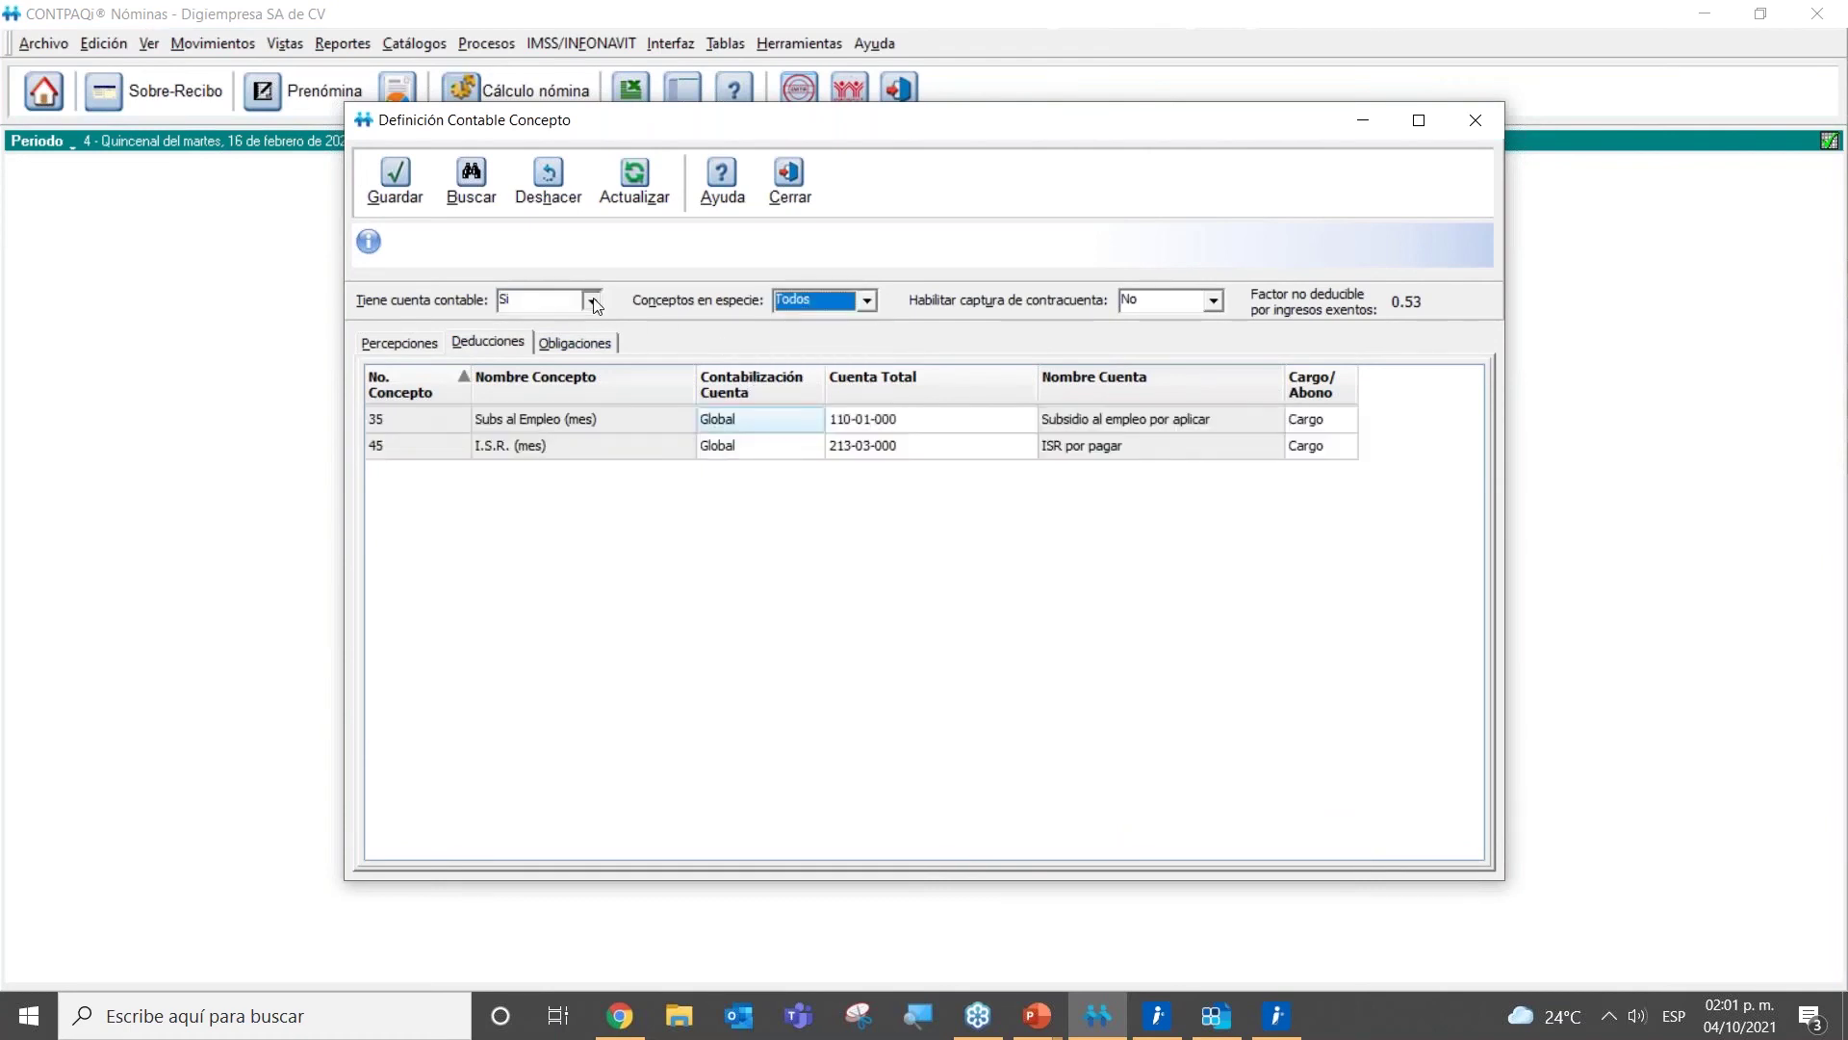
pyautogui.click(591, 301)
pyautogui.click(539, 324)
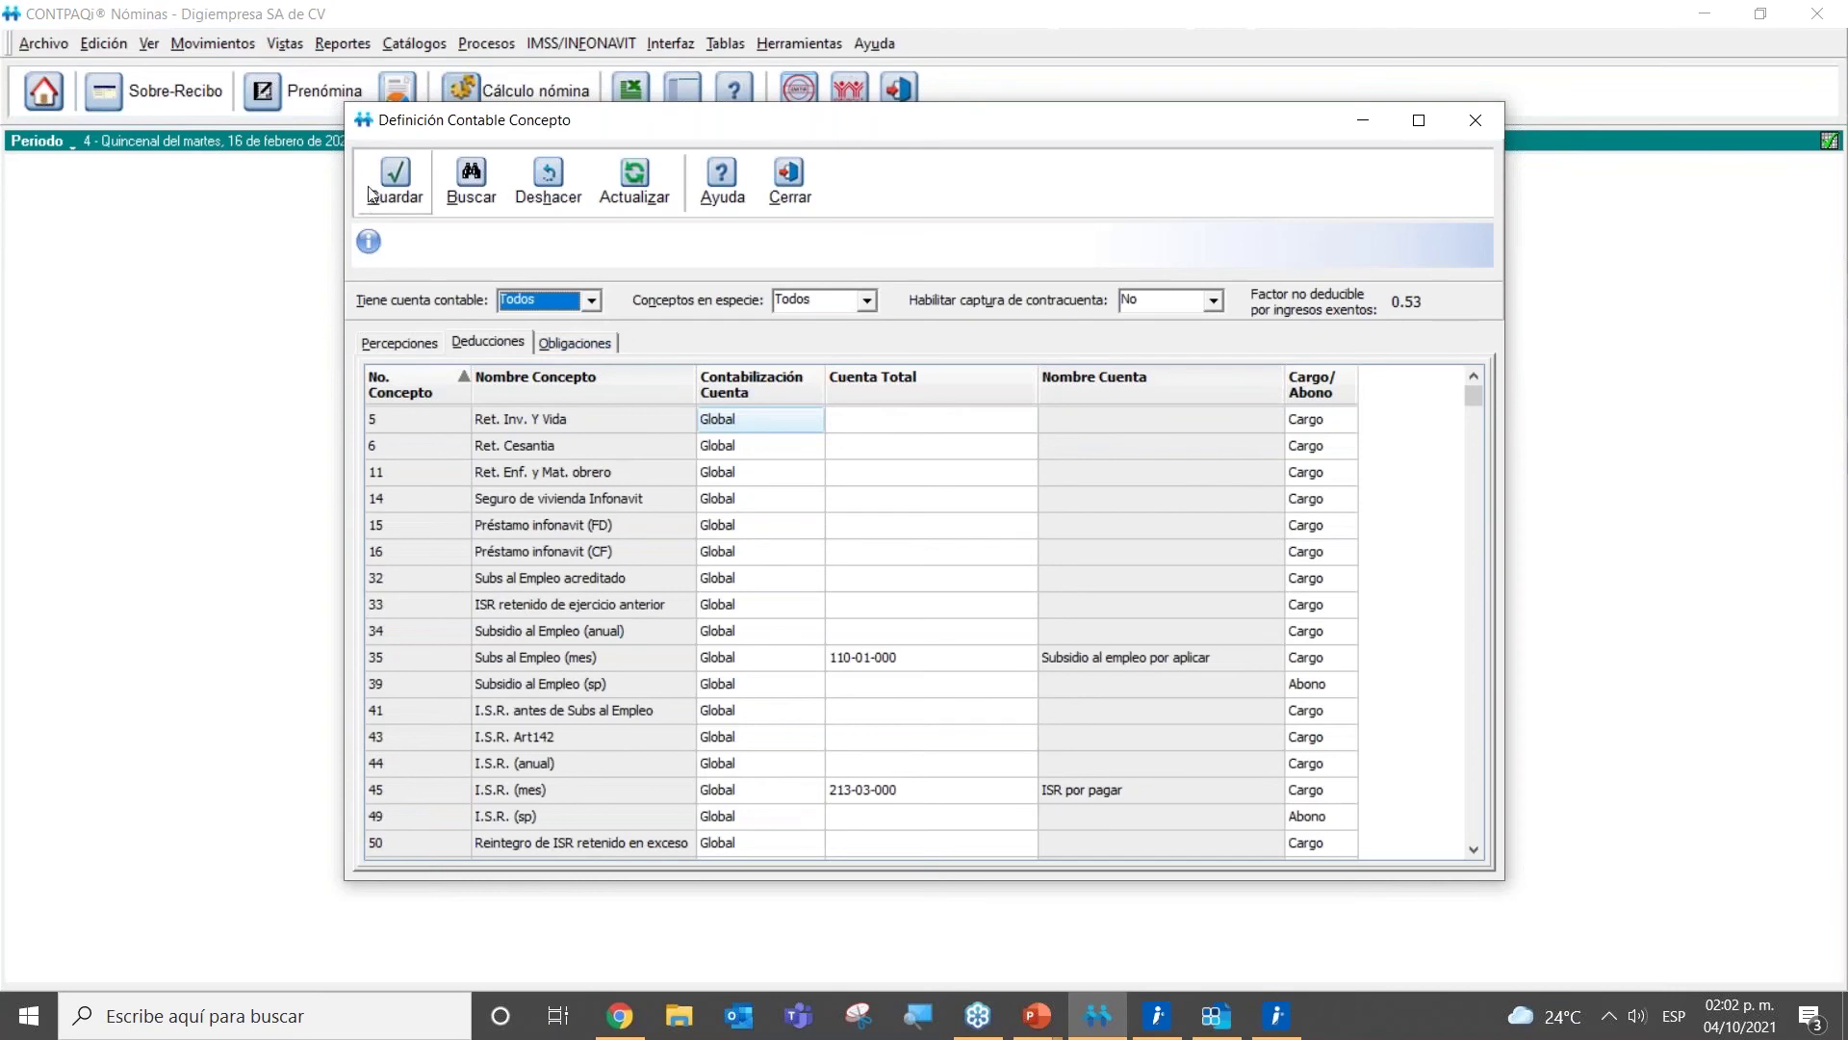
pyautogui.click(790, 181)
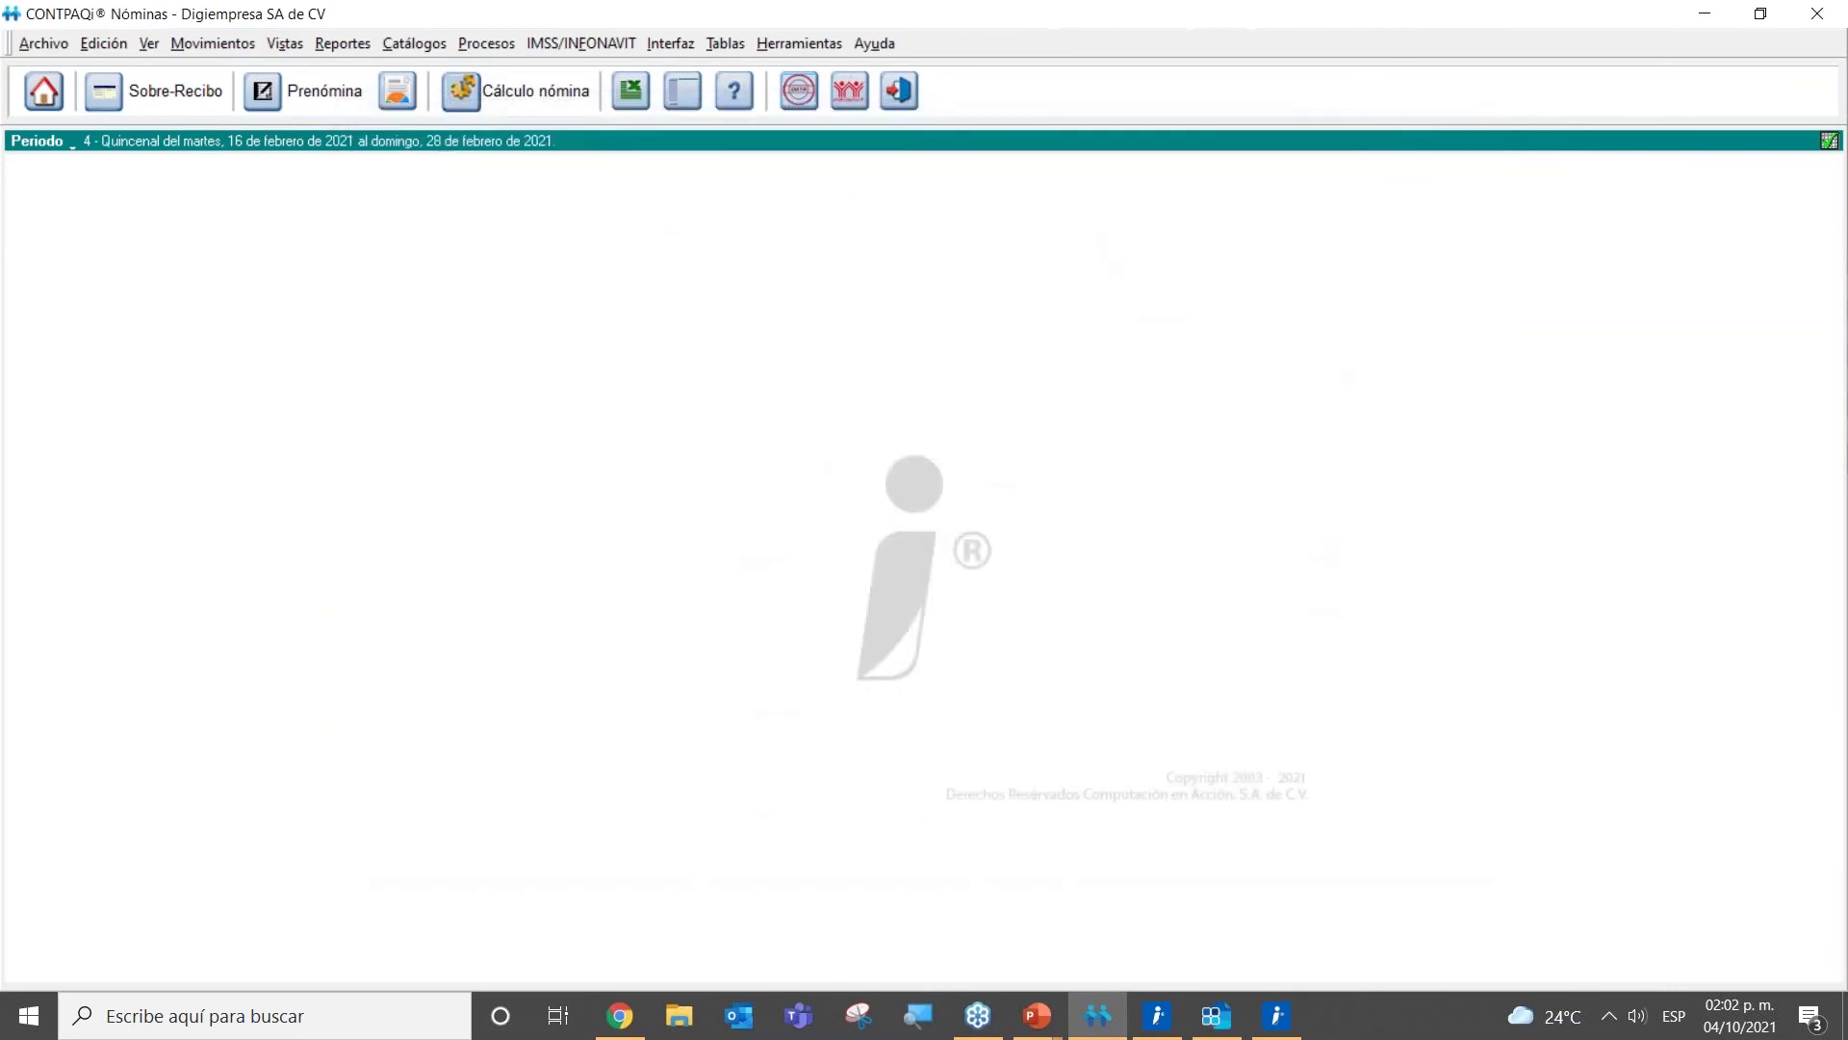
# Step: Open Generación y envío Póliza for CONTPAQi Contabilidad and select period 1 (01/01/2021 - 15/01/2021)
pyautogui.click(660, 42)
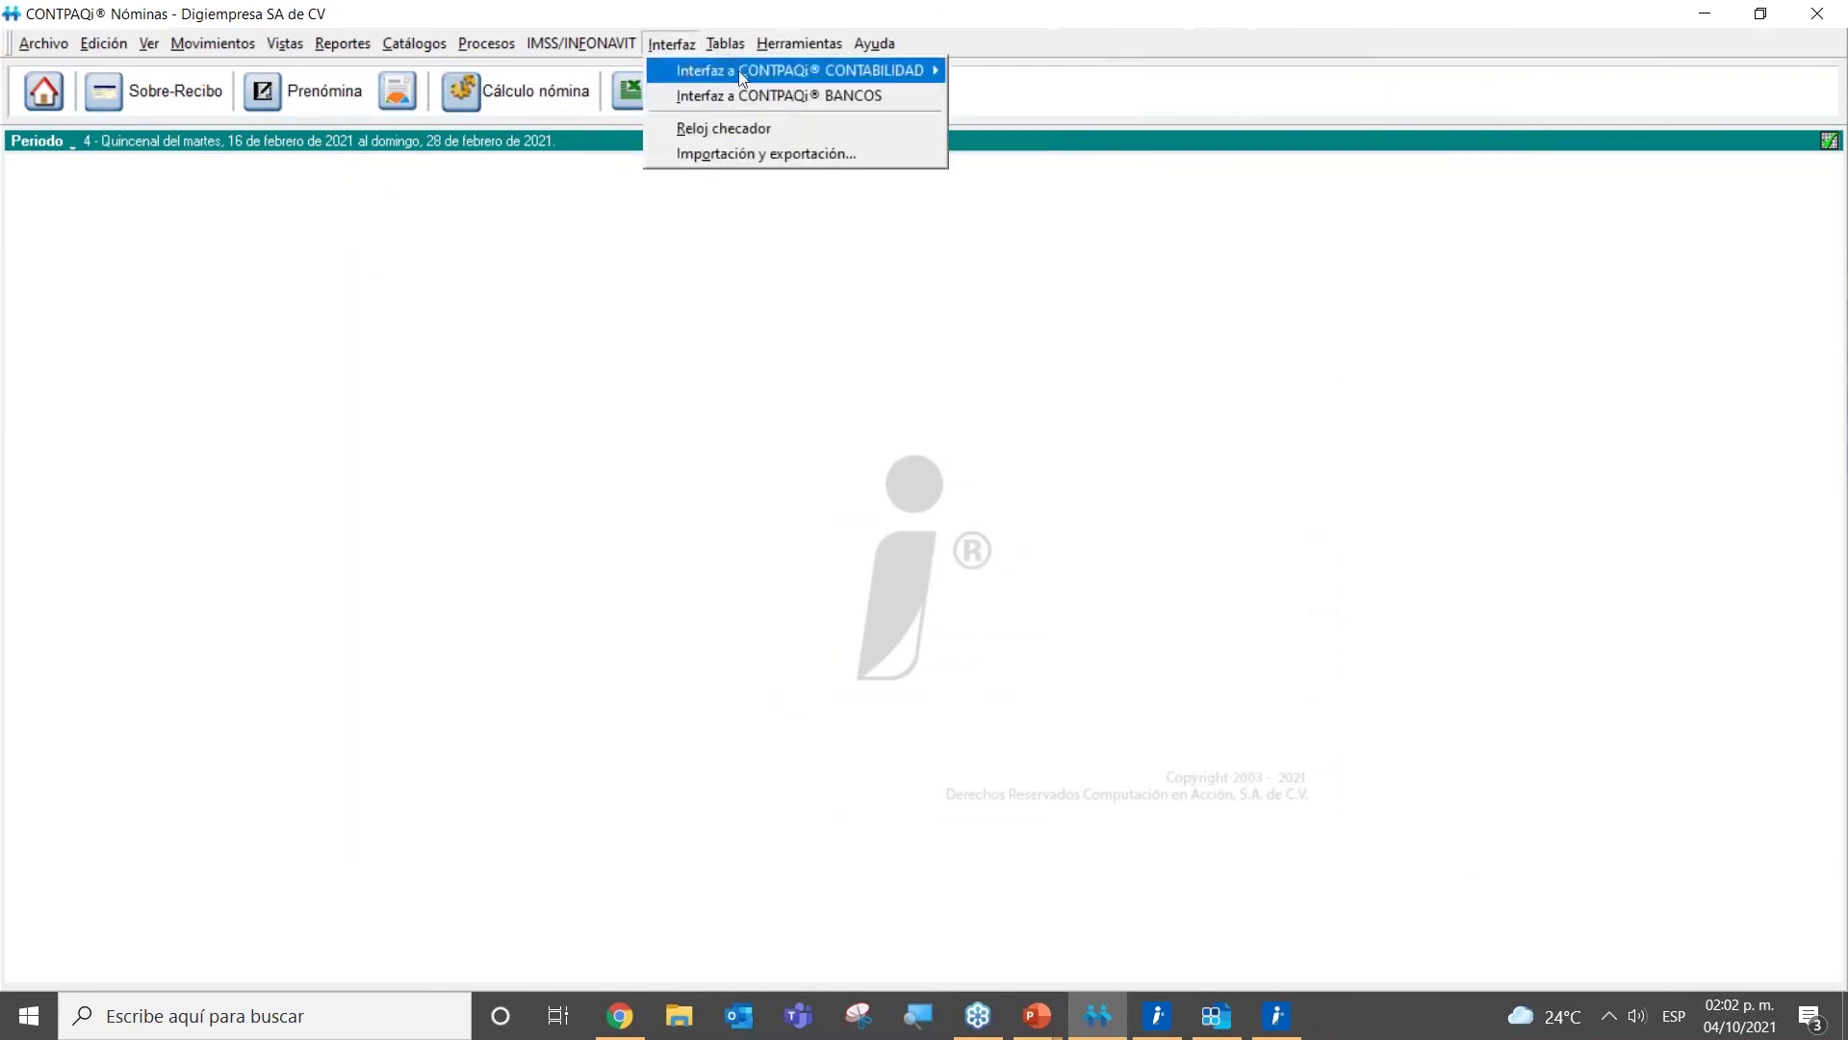
pyautogui.moveTo(747, 77)
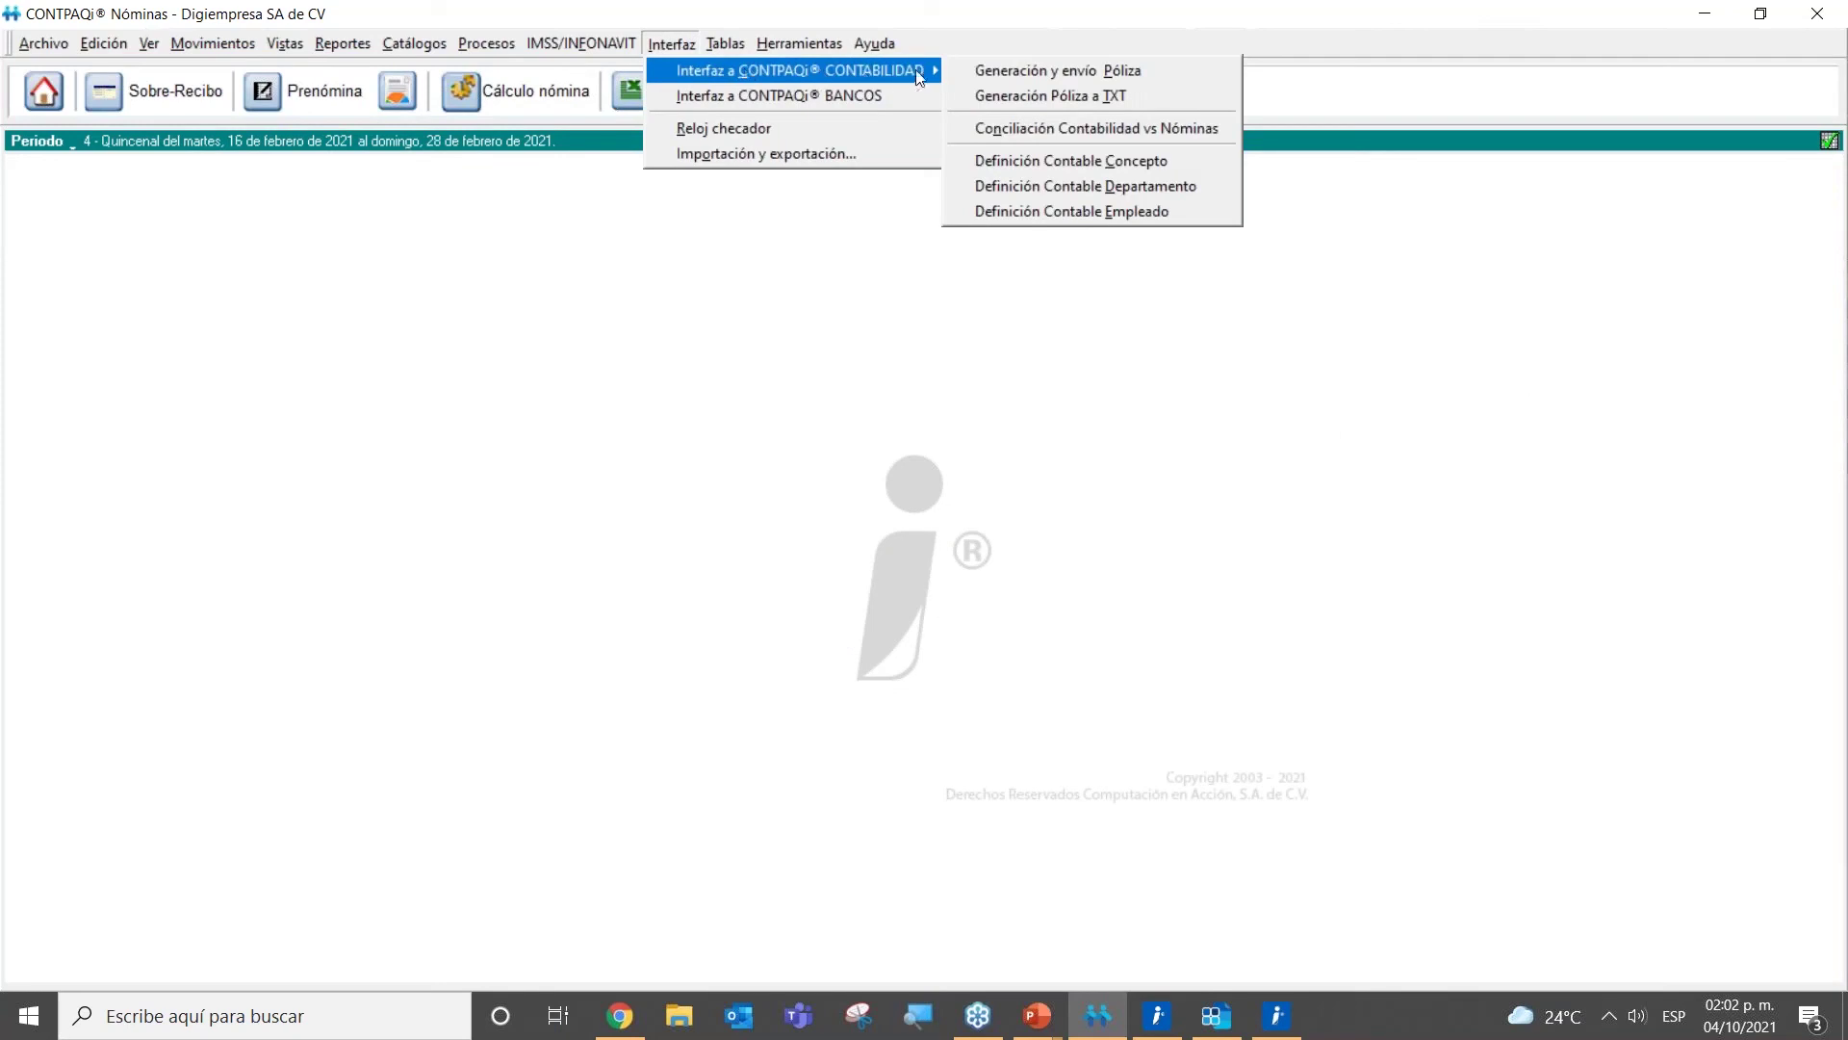
pyautogui.click(1002, 76)
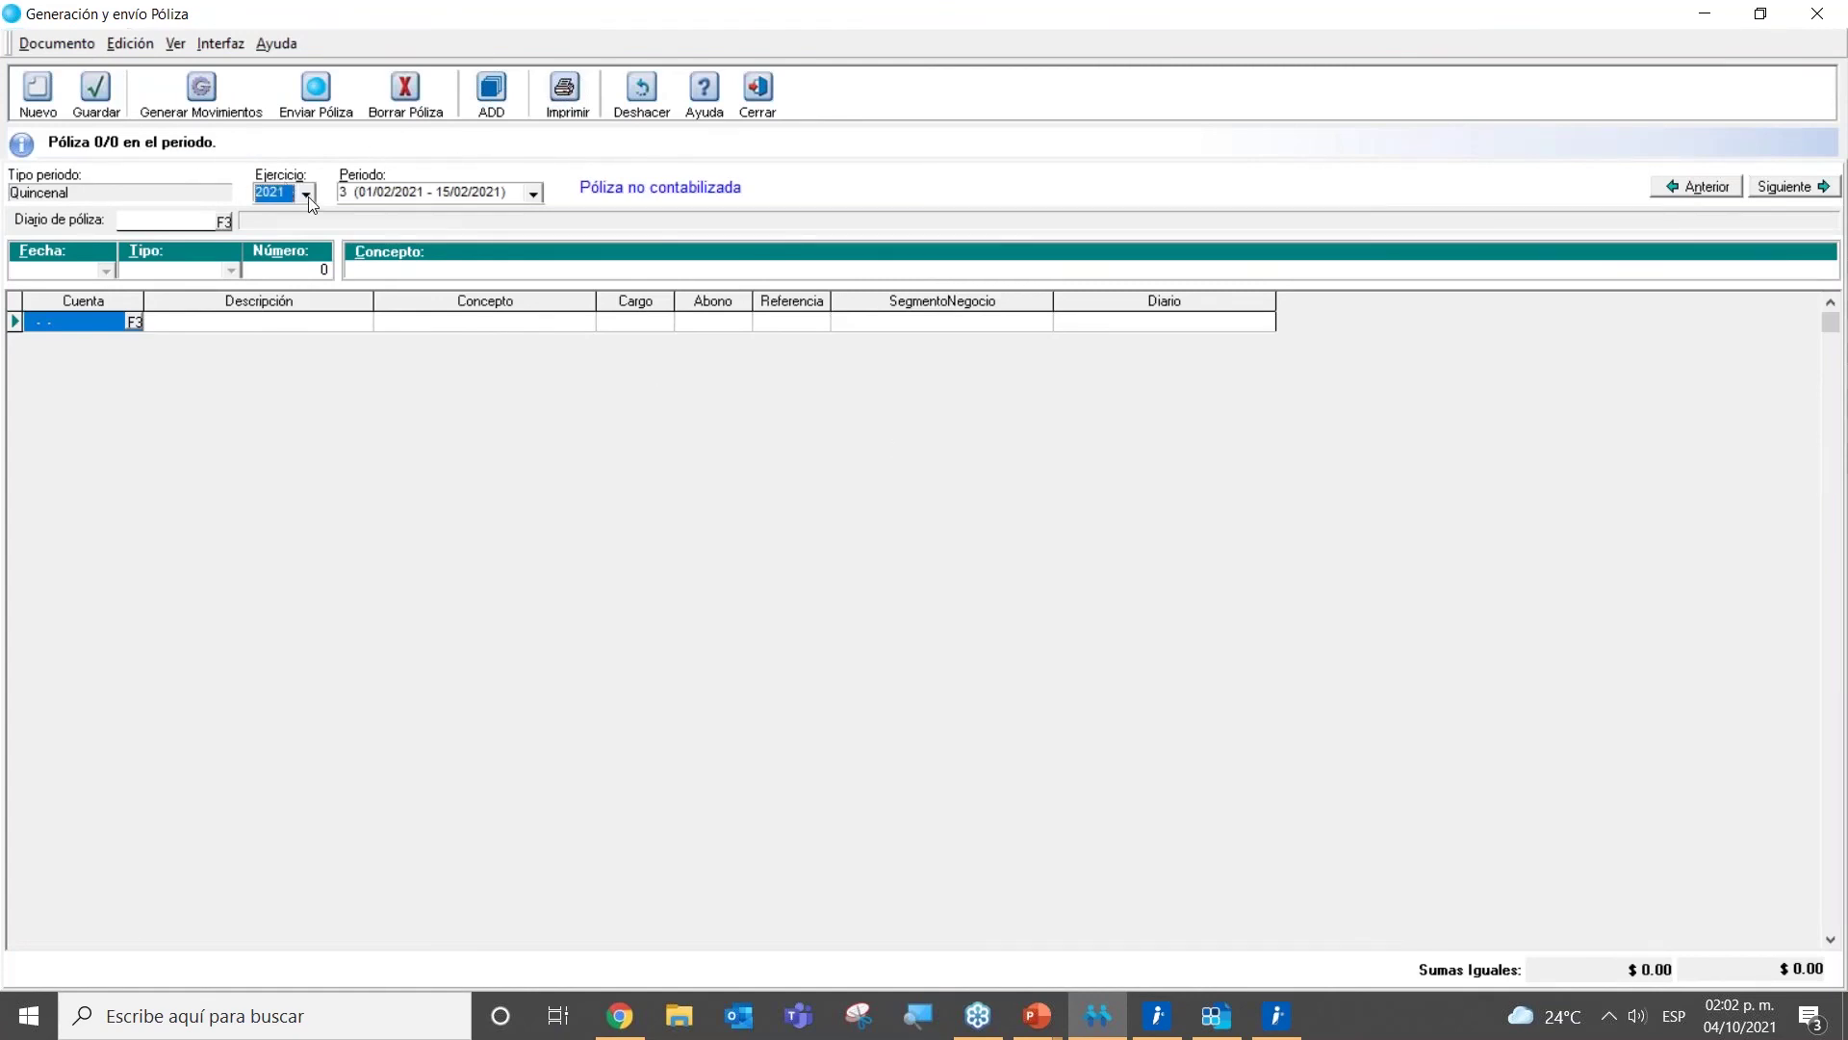
pyautogui.click(533, 196)
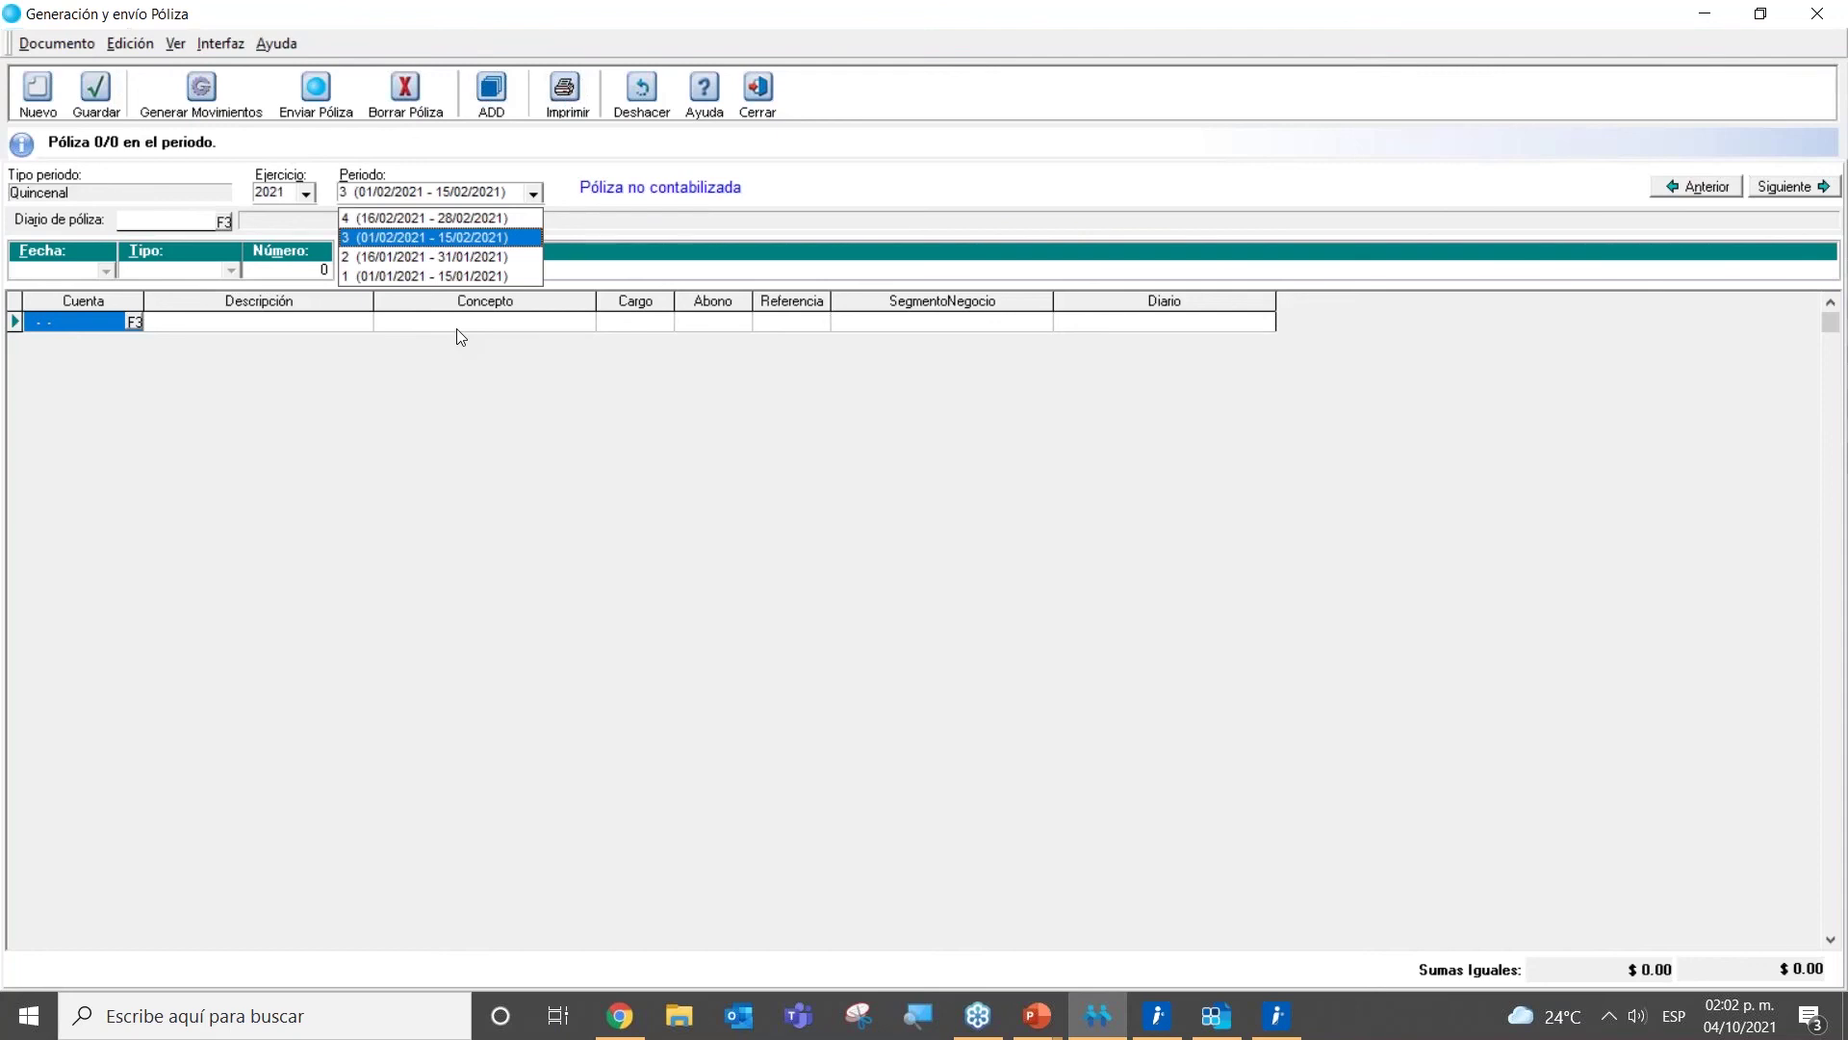
pyautogui.click(426, 277)
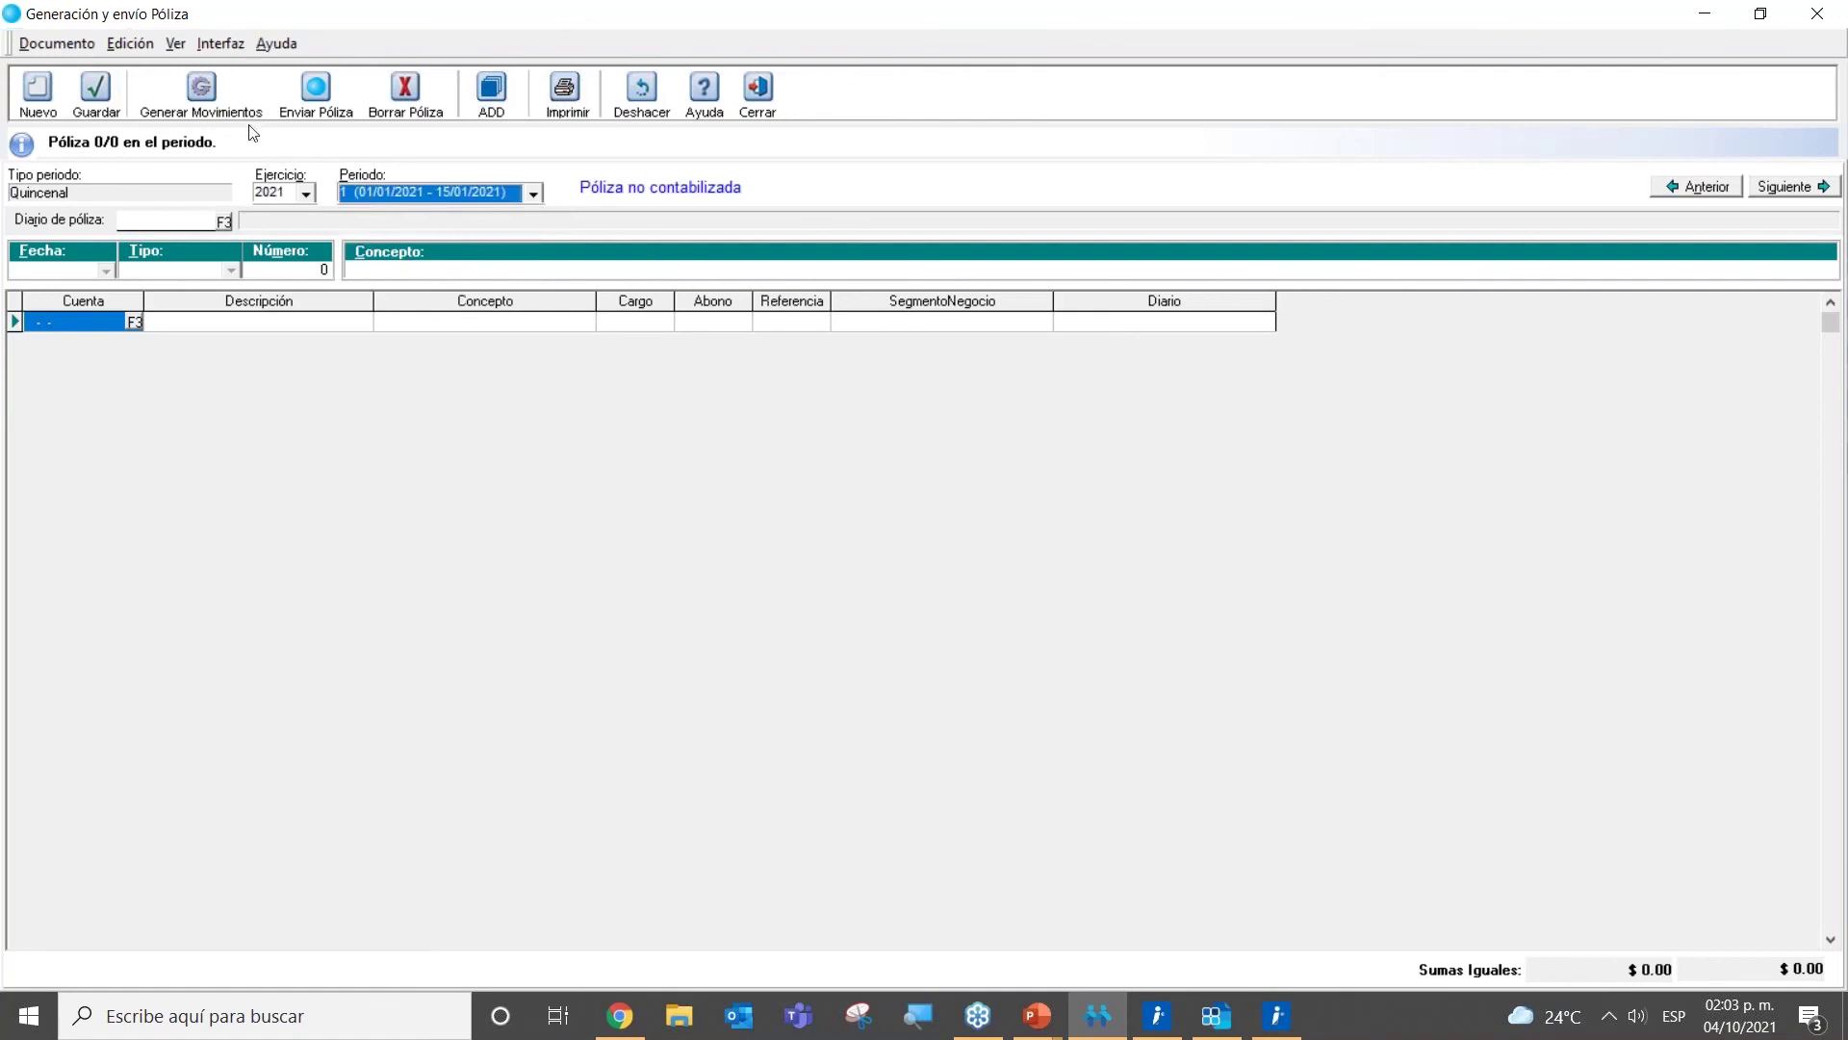
# Step: Generate the póliza movements for Todos los empleados, Tomando datos del empleado al periodo vigente, and continue despite the electronic receipts notice
pyautogui.click(201, 106)
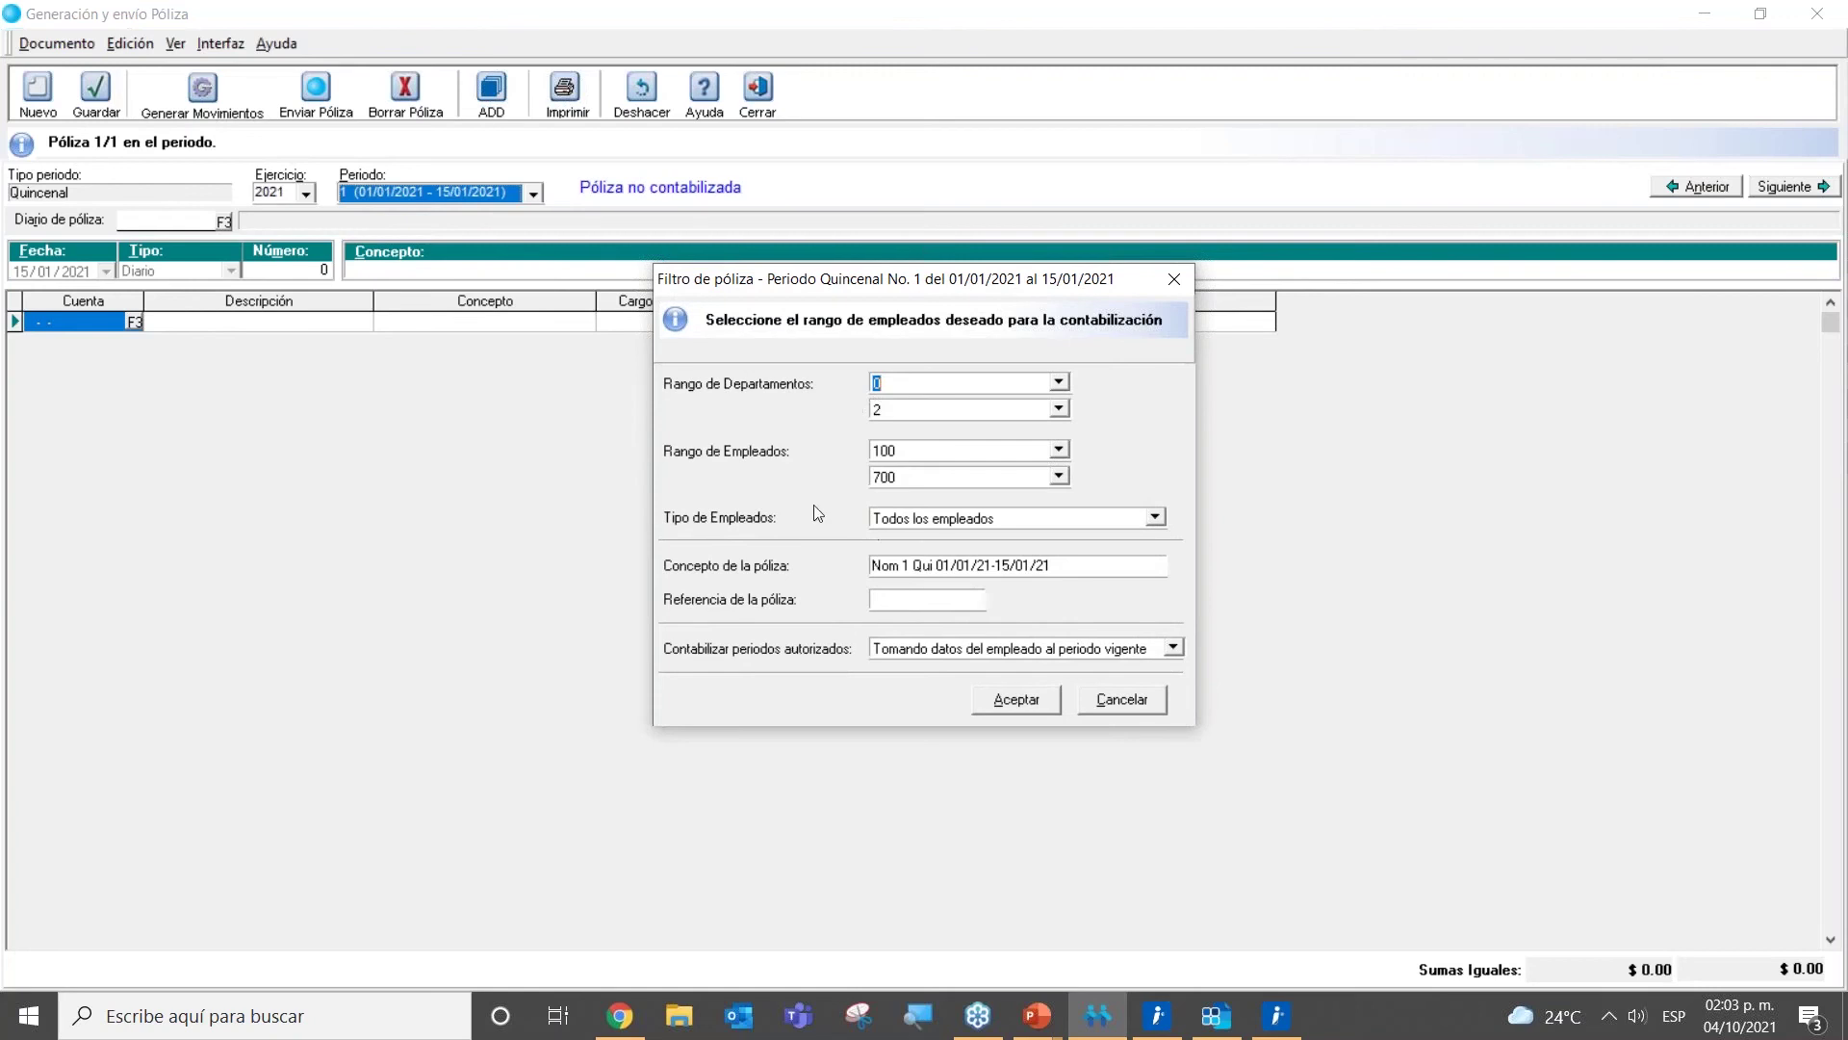
pyautogui.click(932, 518)
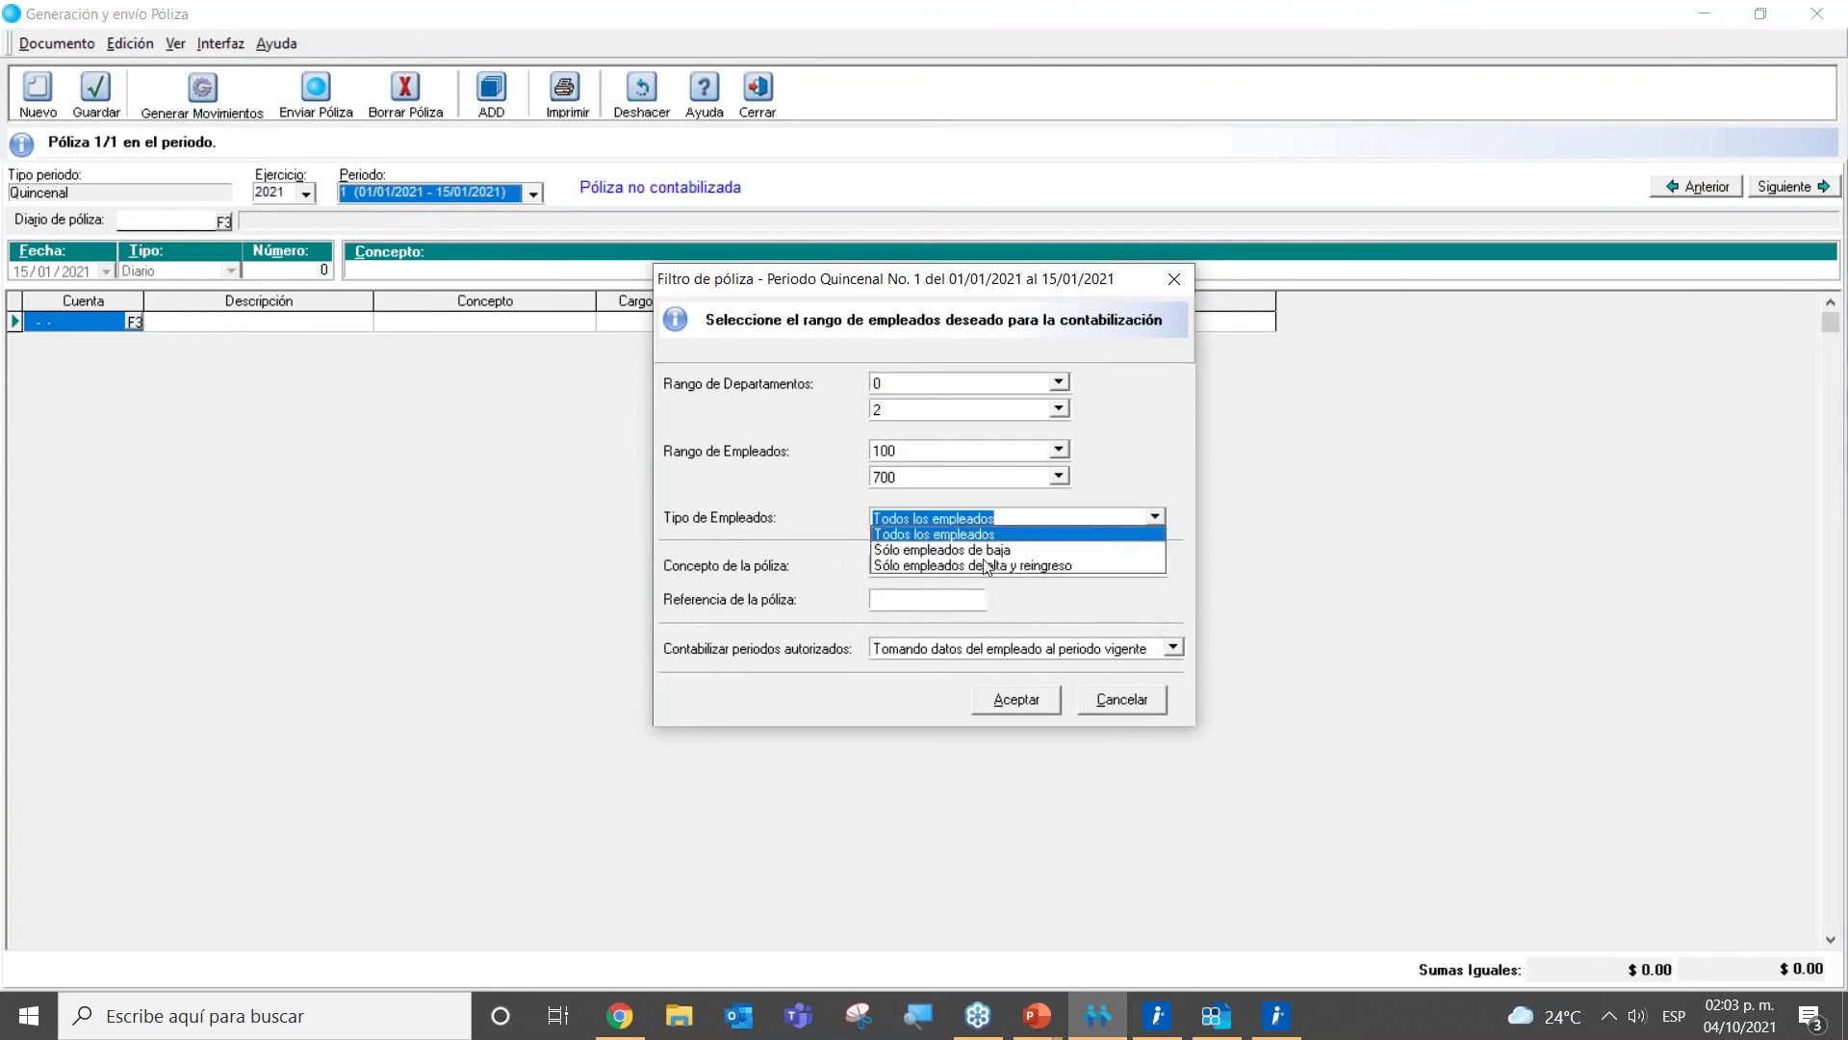
pyautogui.click(853, 511)
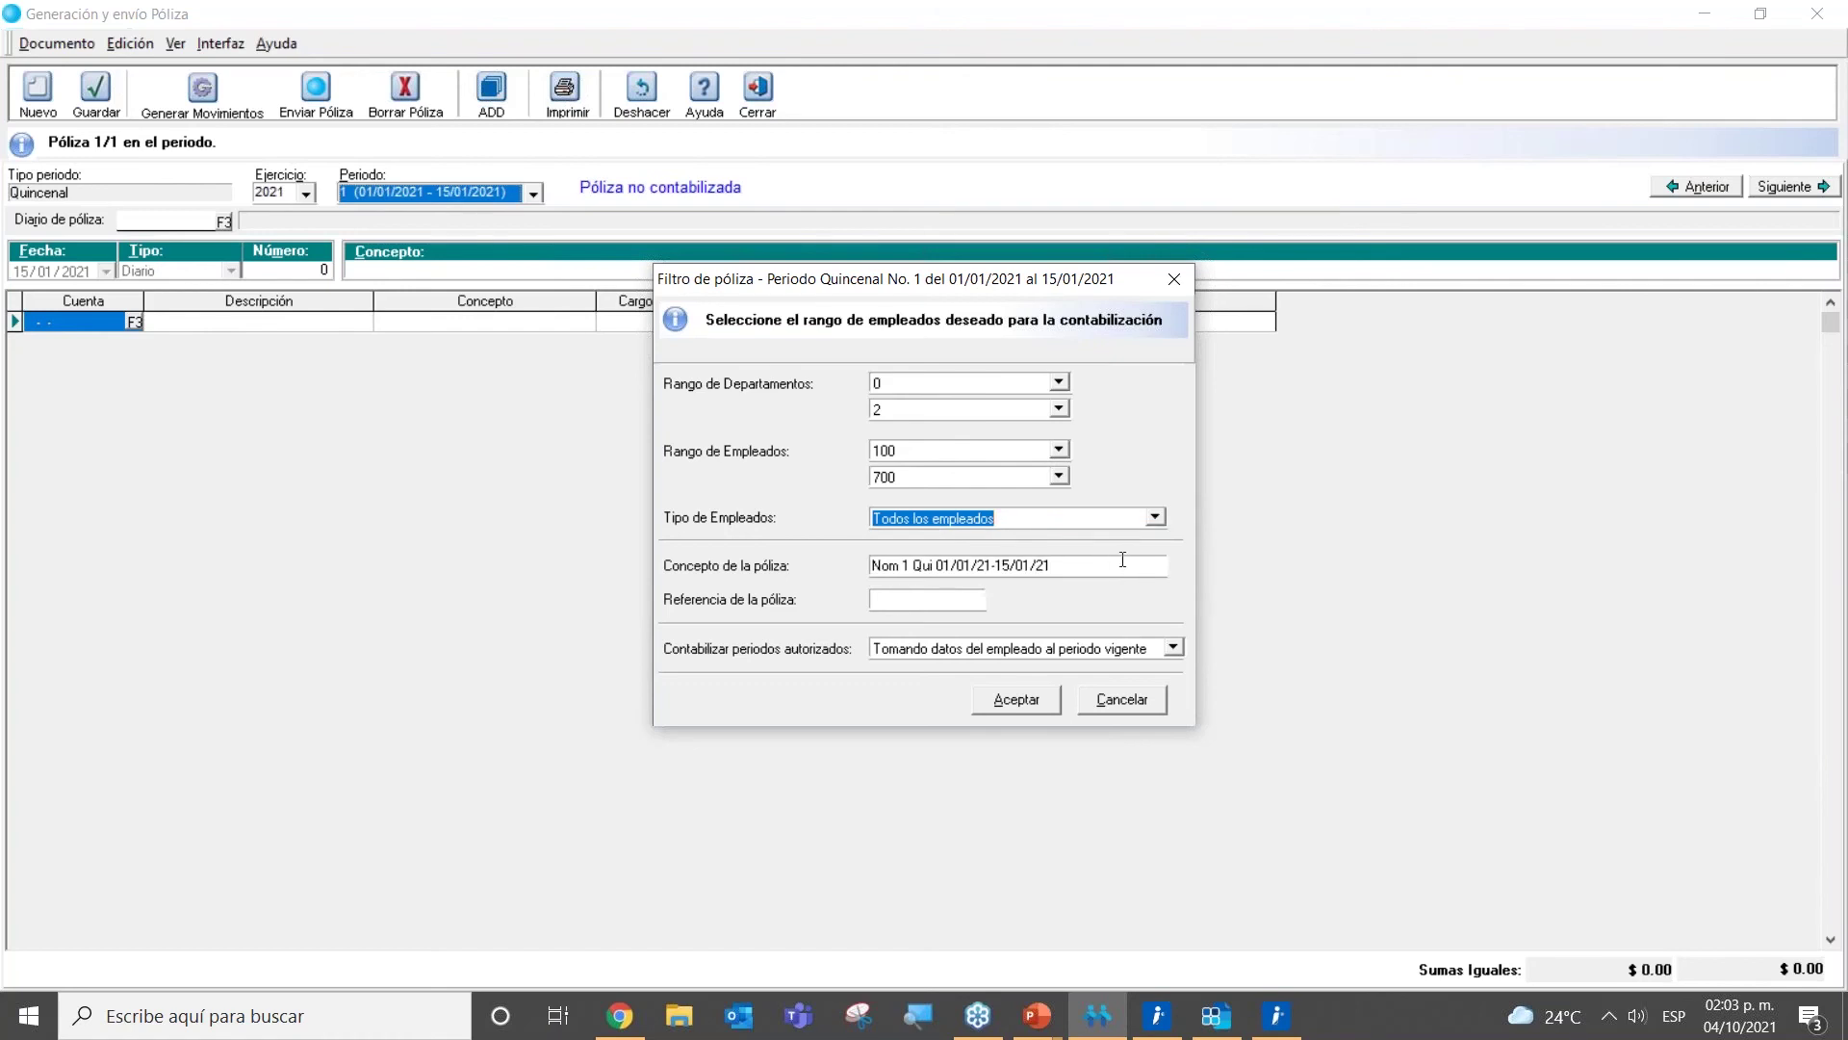
pyautogui.click(953, 597)
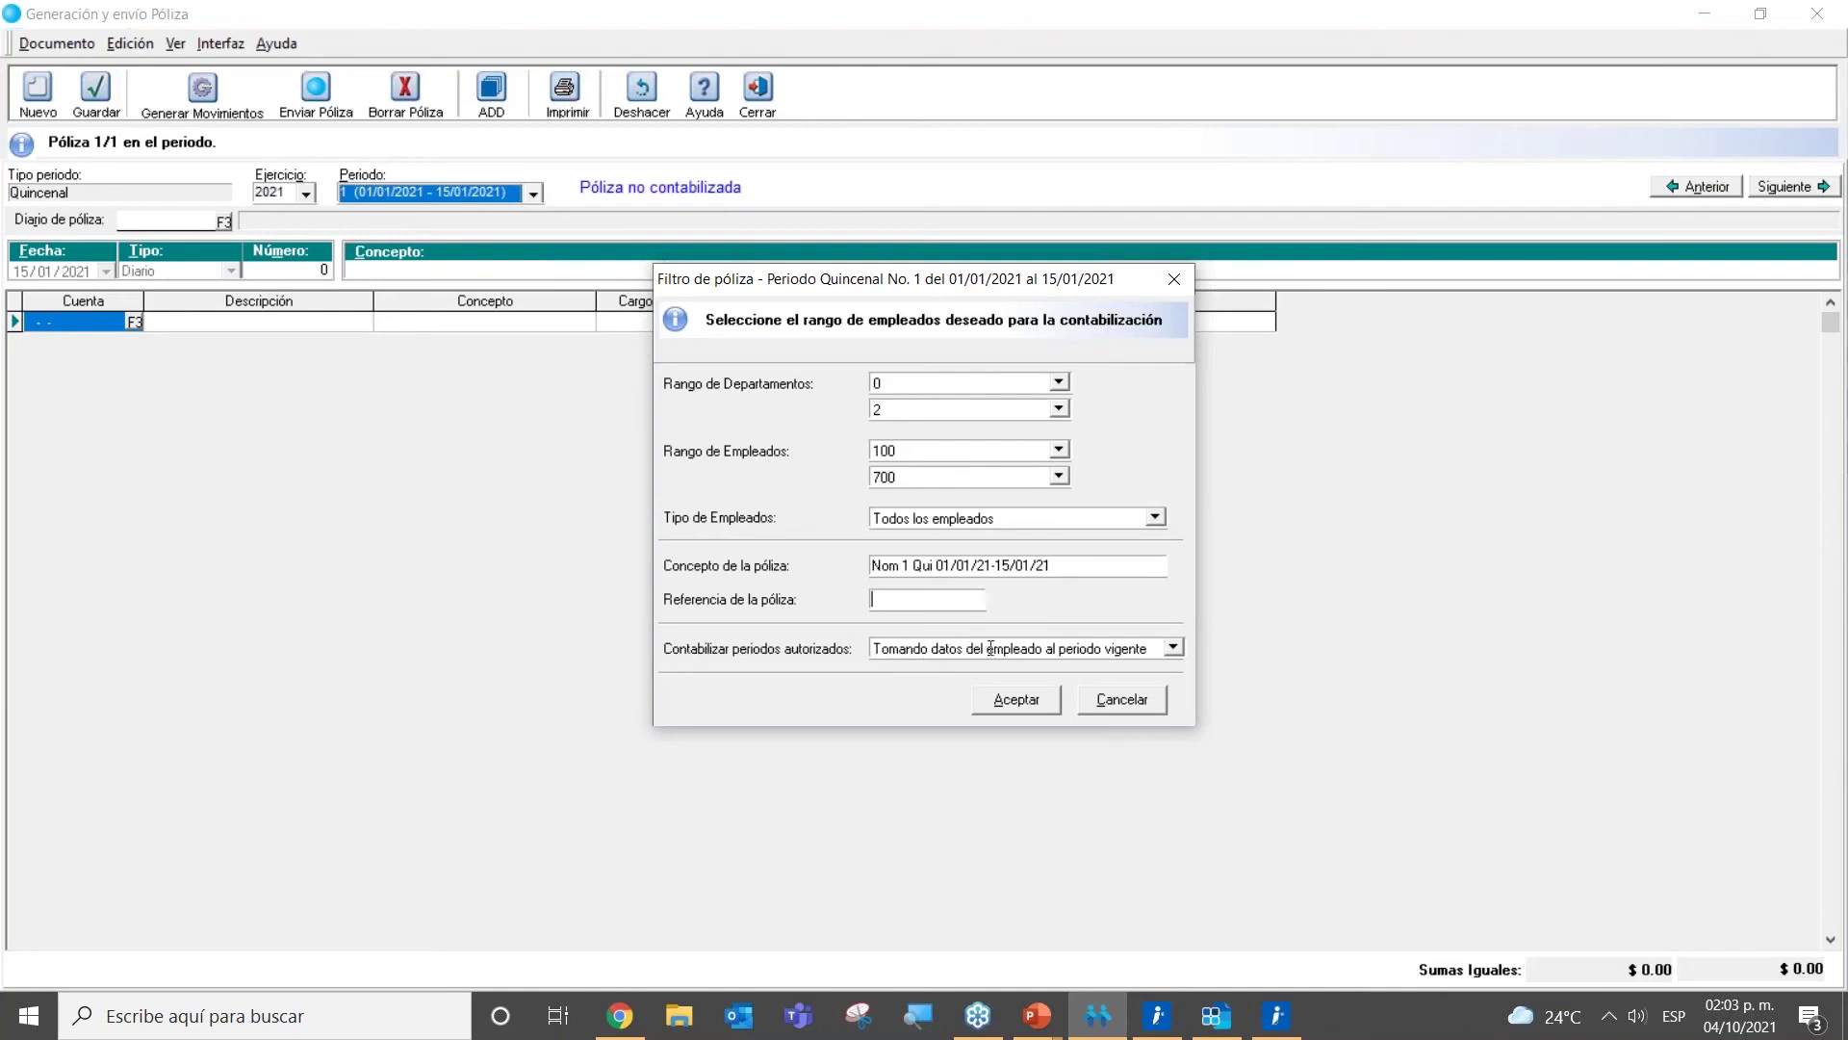
pyautogui.click(1173, 647)
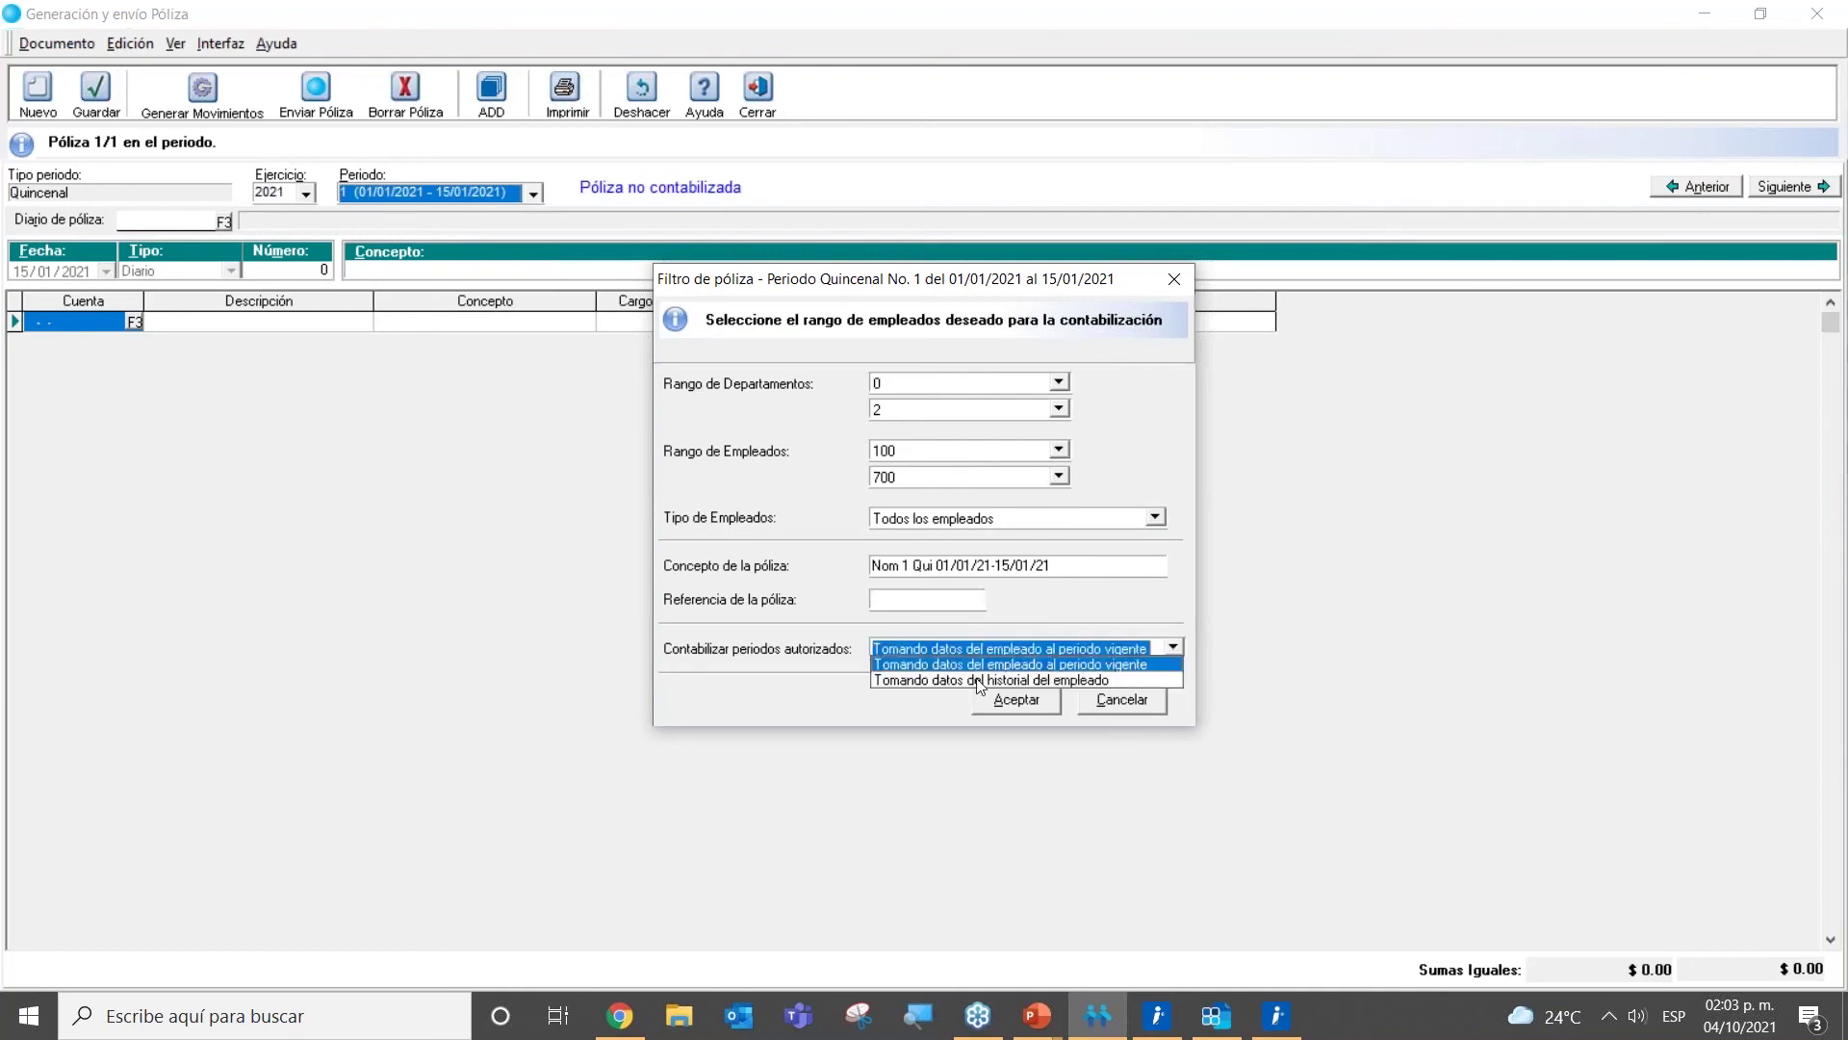
pyautogui.click(906, 698)
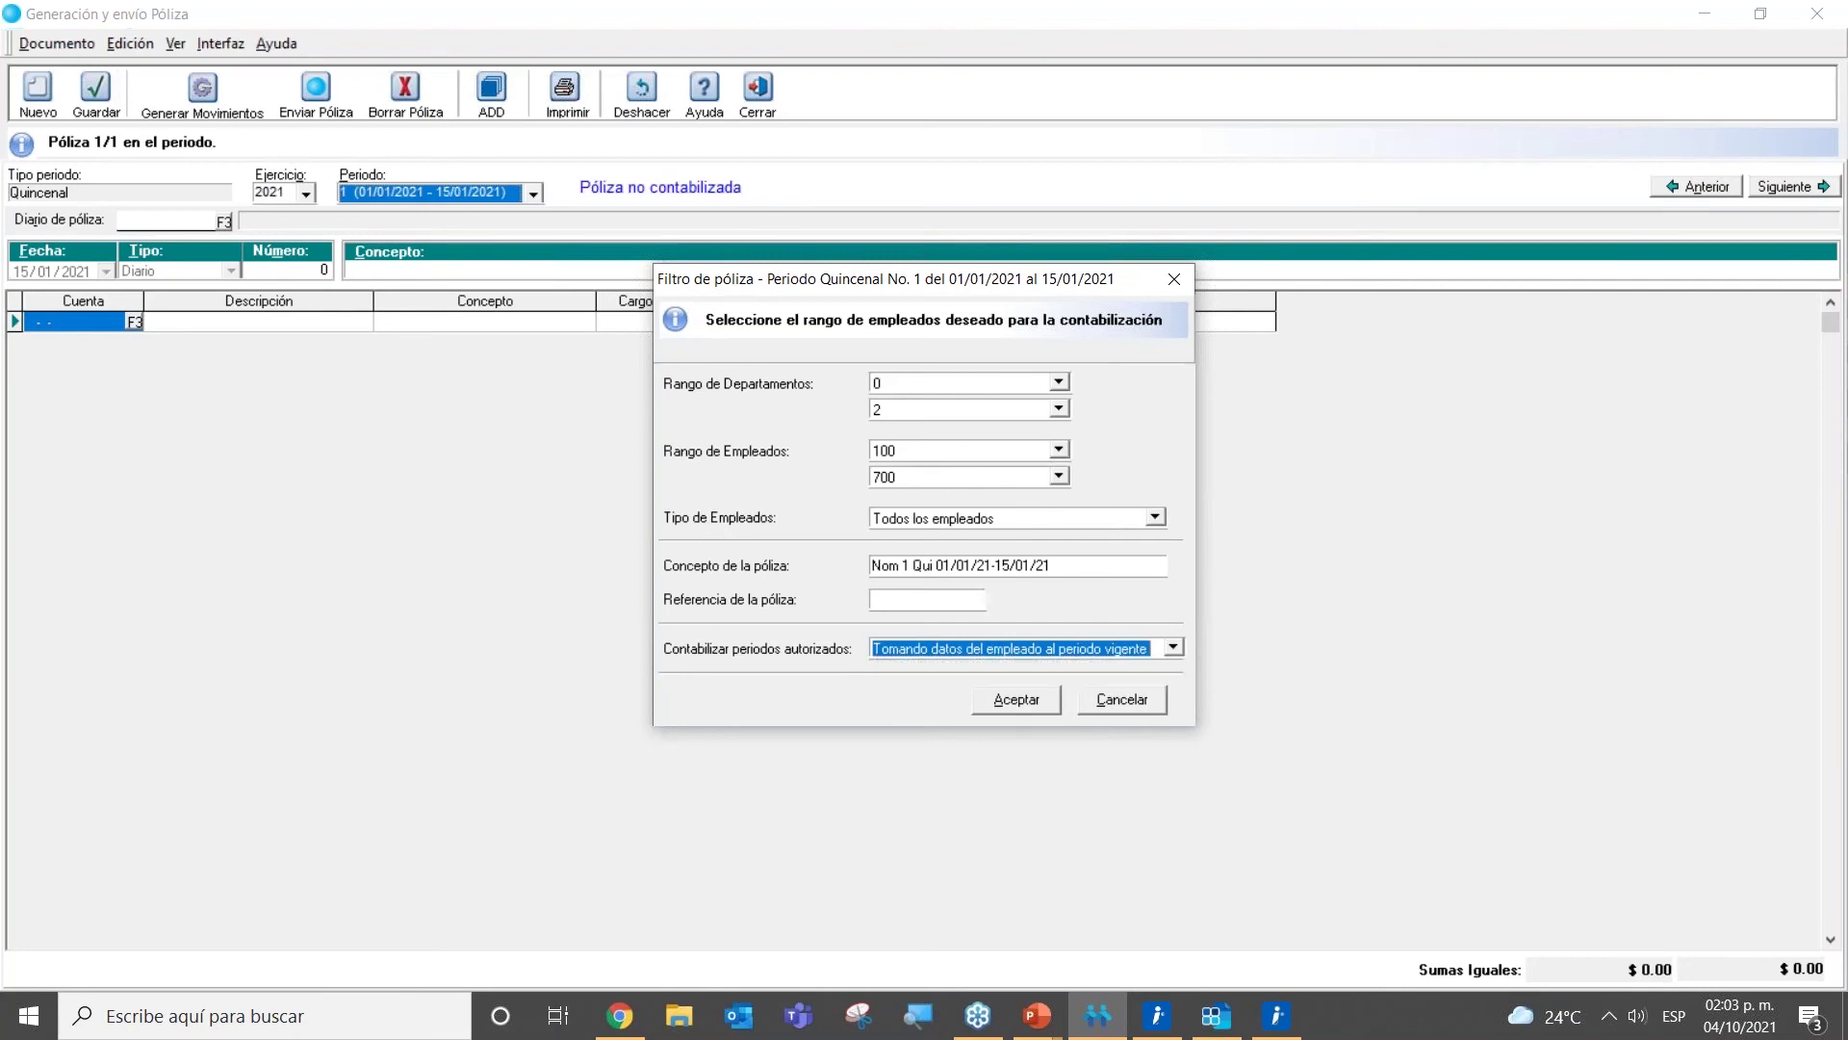
pyautogui.click(1023, 707)
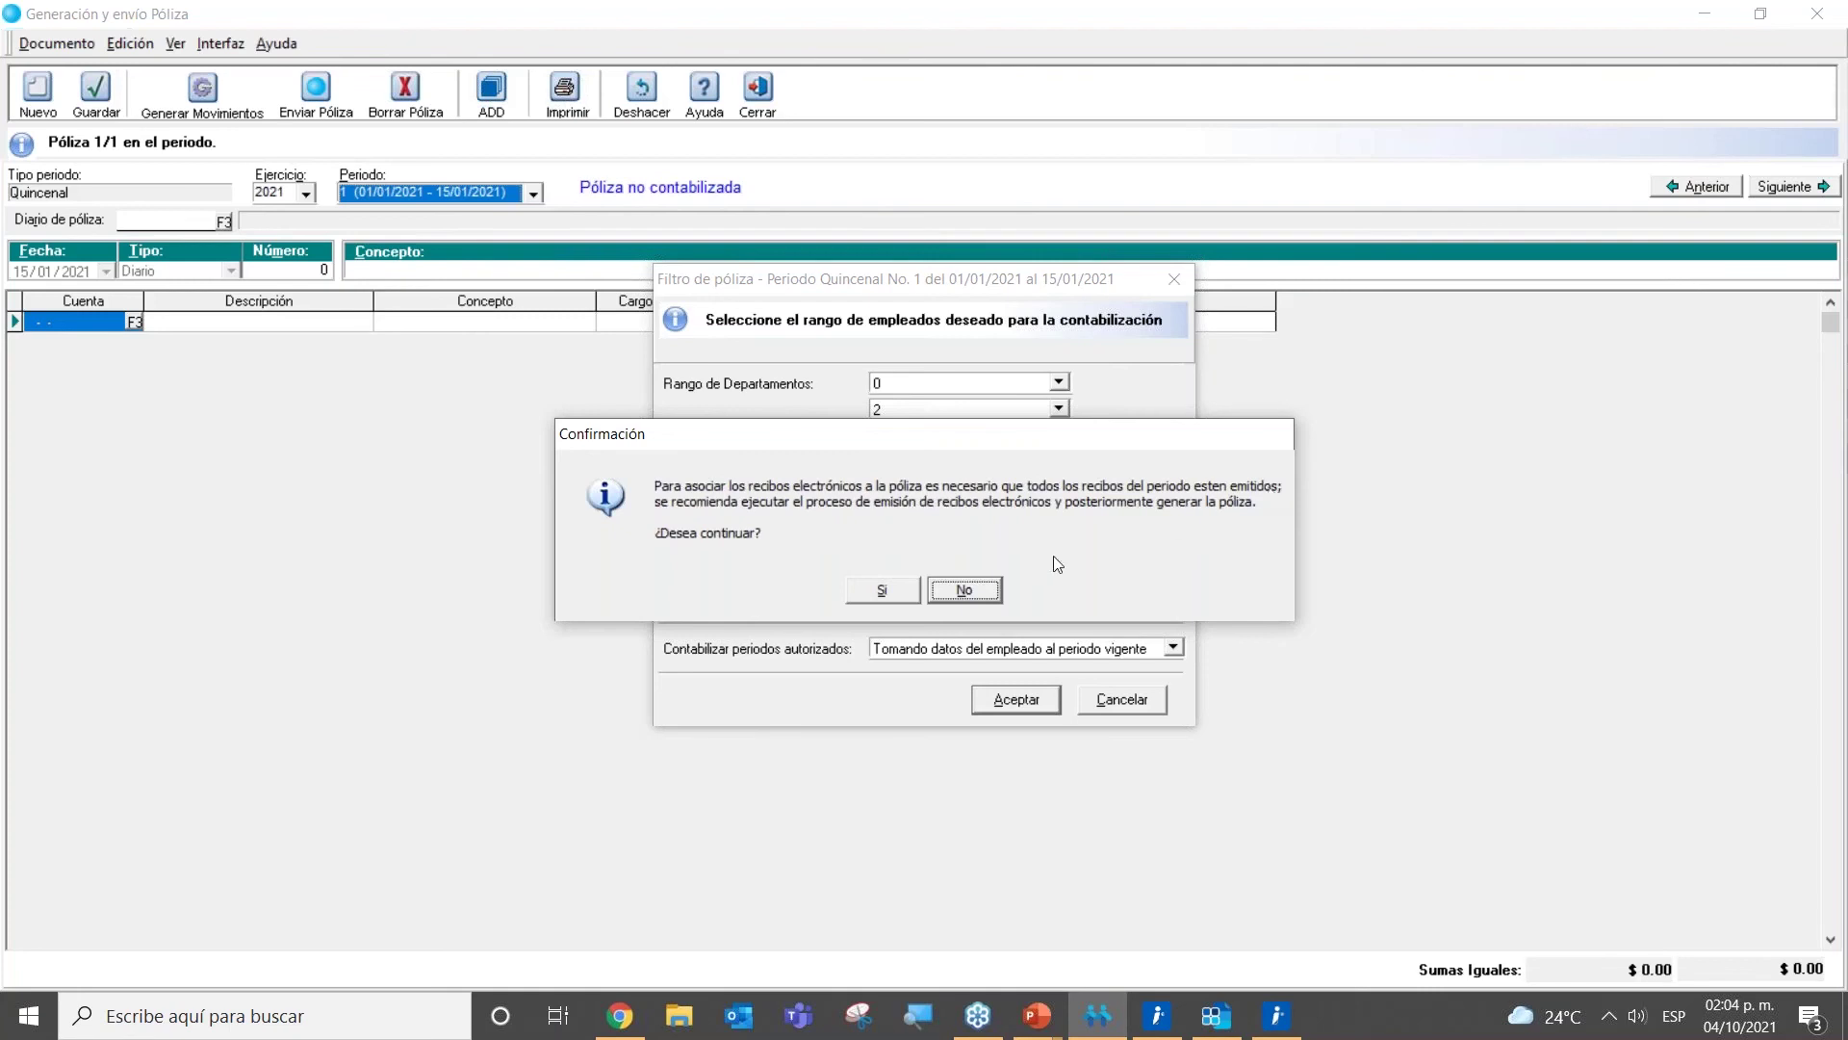
pyautogui.click(877, 597)
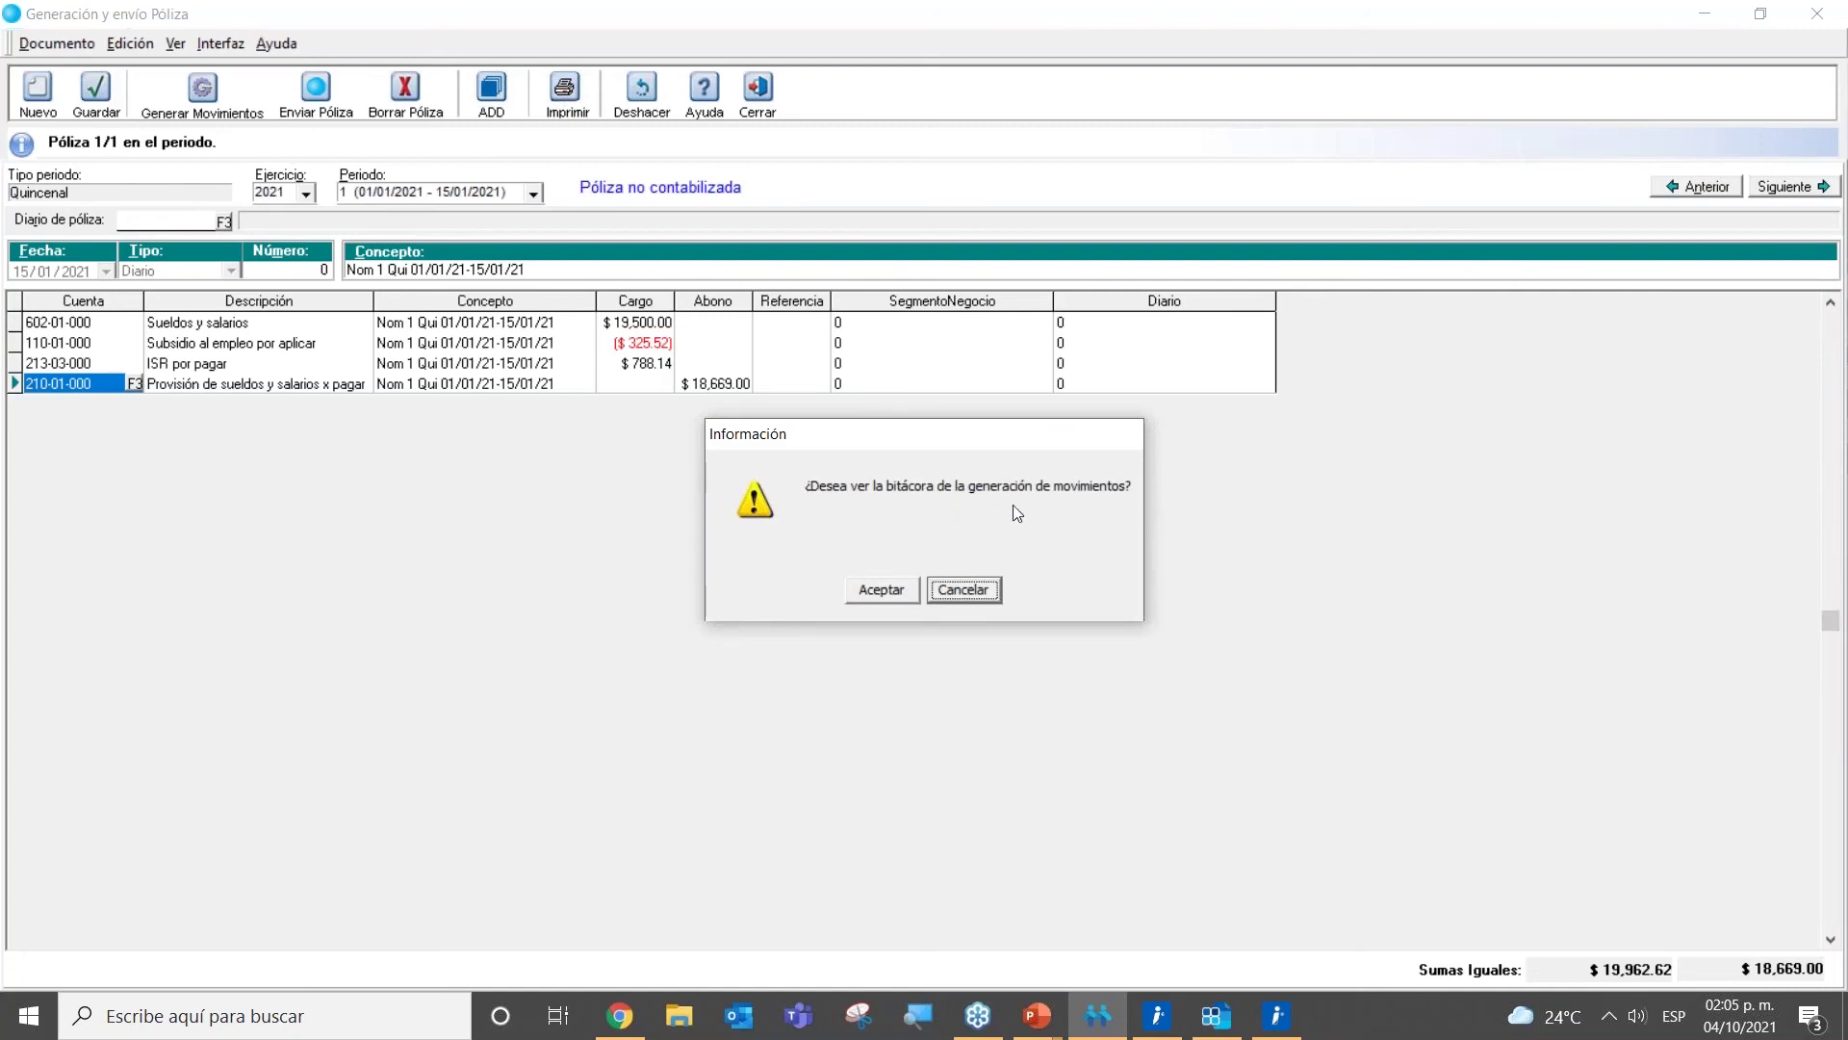
# Step: Open the bitácora of the movement generation in Excel and maximize its window
pyautogui.click(1479, 91)
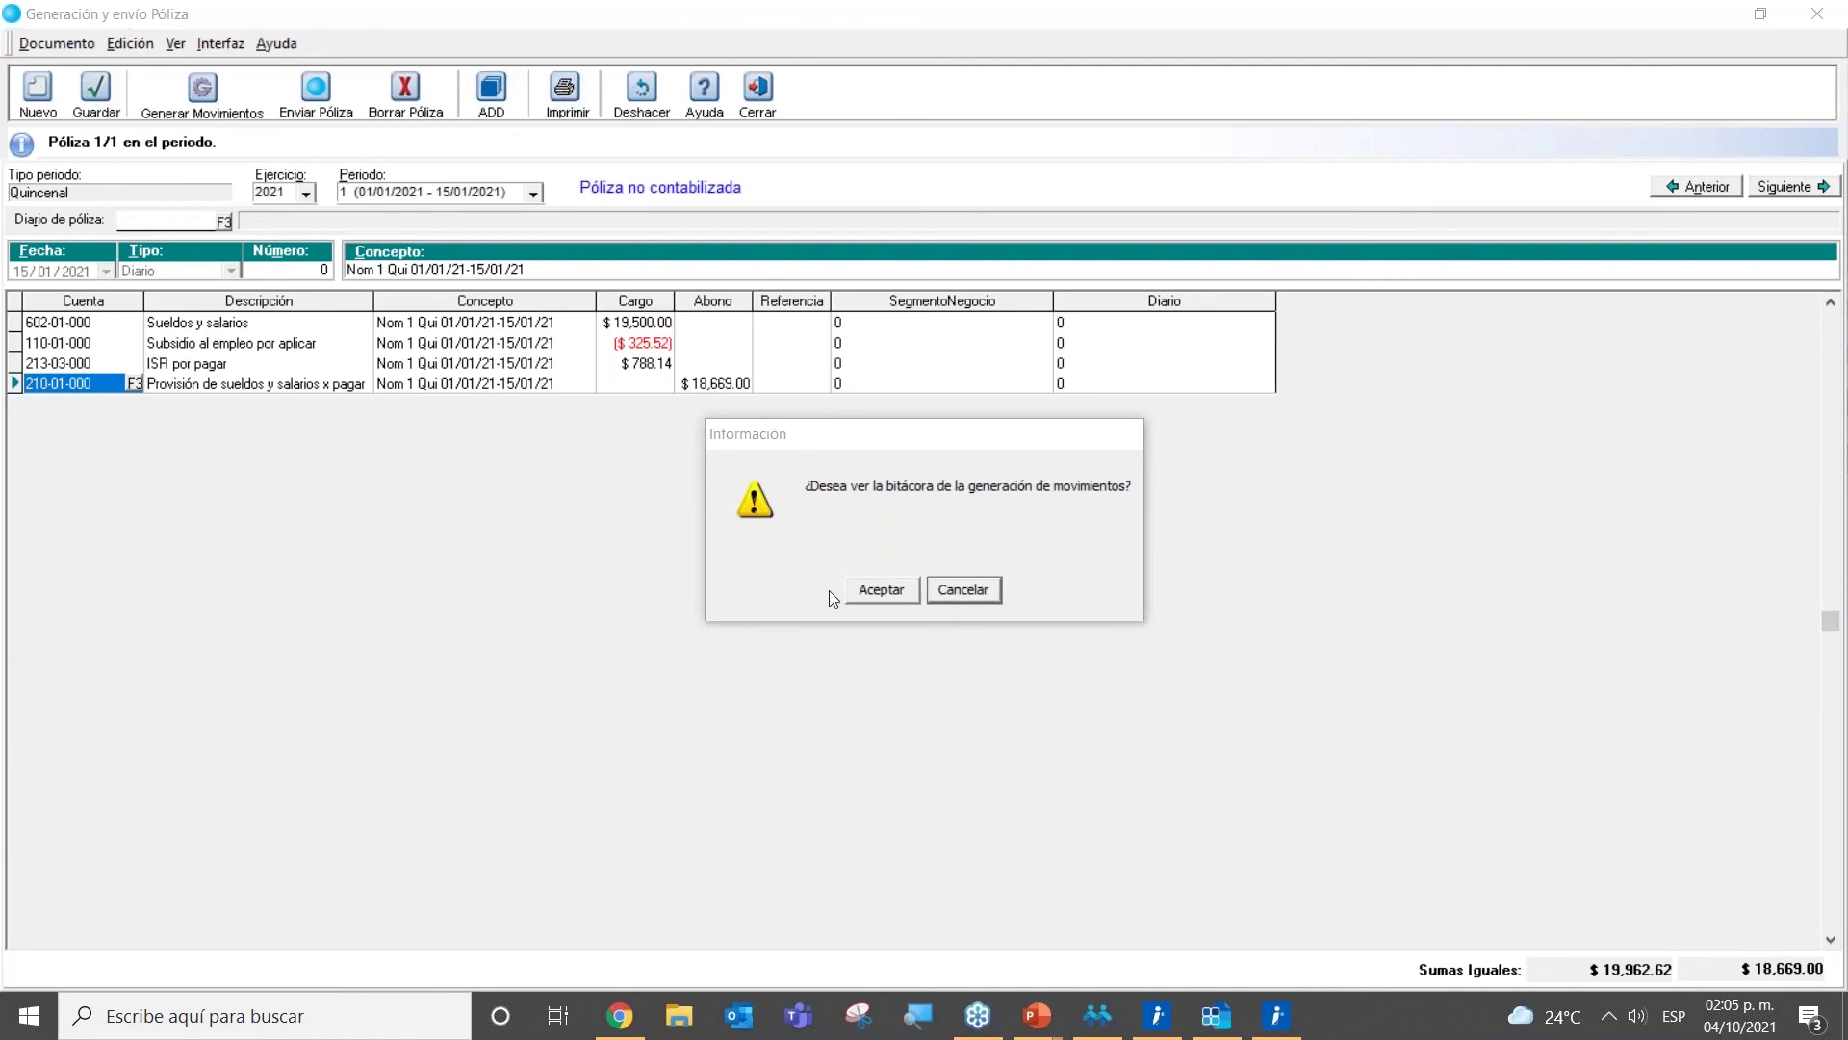
pyautogui.click(864, 594)
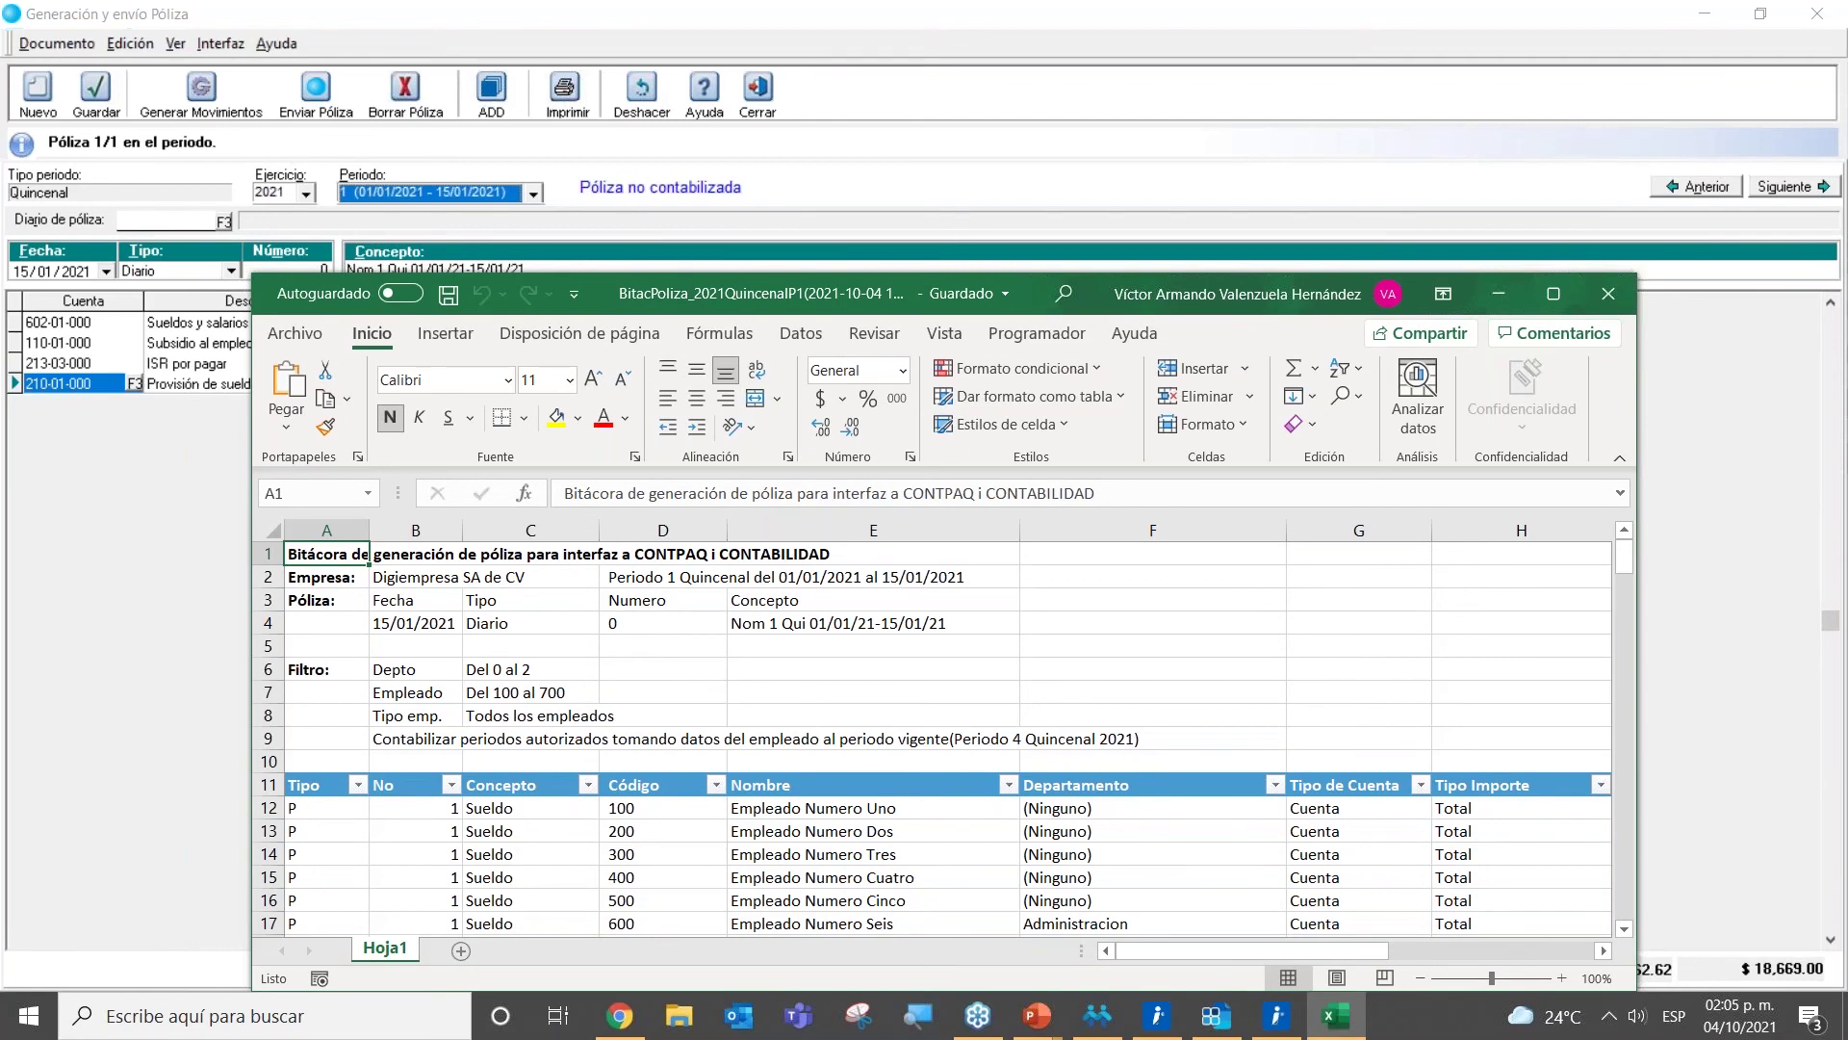
pyautogui.click(1551, 300)
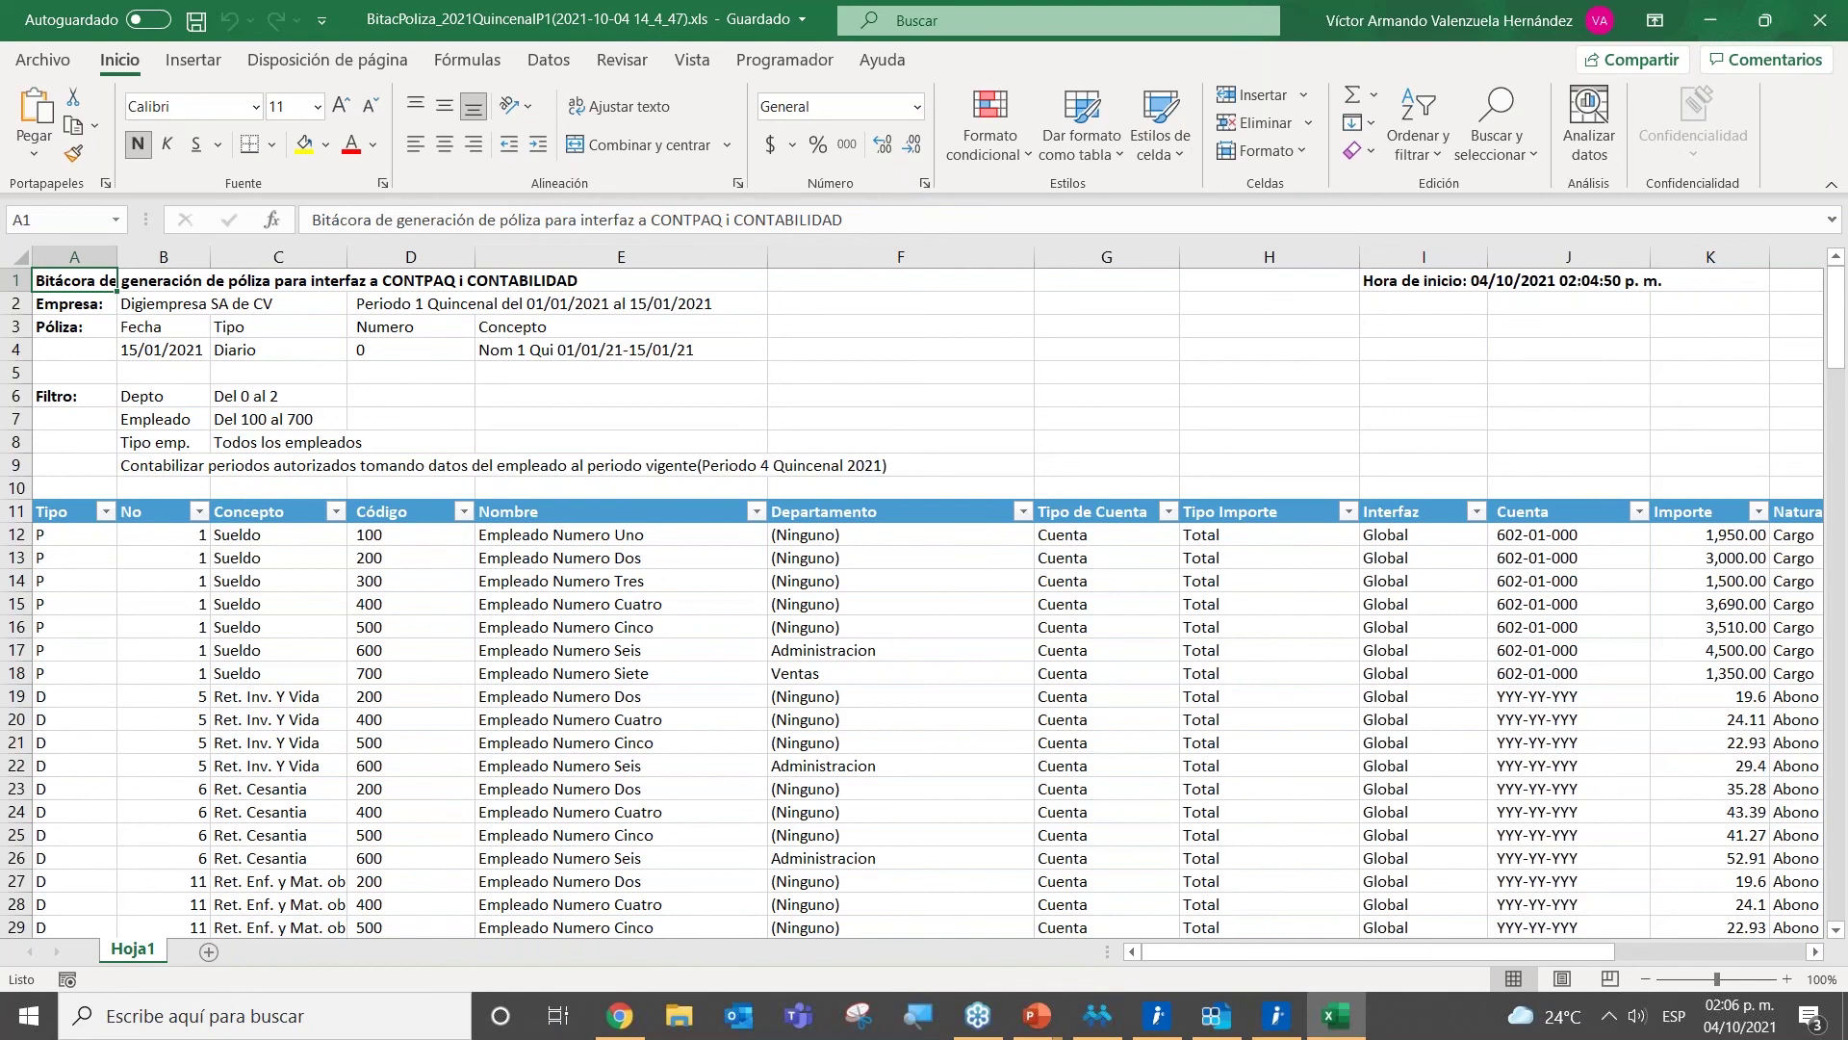
# Step: Examine the Departamento, Código, Nombre and Interfaz values of the Sueldo rows in the bitácora
pyautogui.click(822, 652)
pyautogui.moveTo(821, 534); pyautogui.dragTo(818, 629)
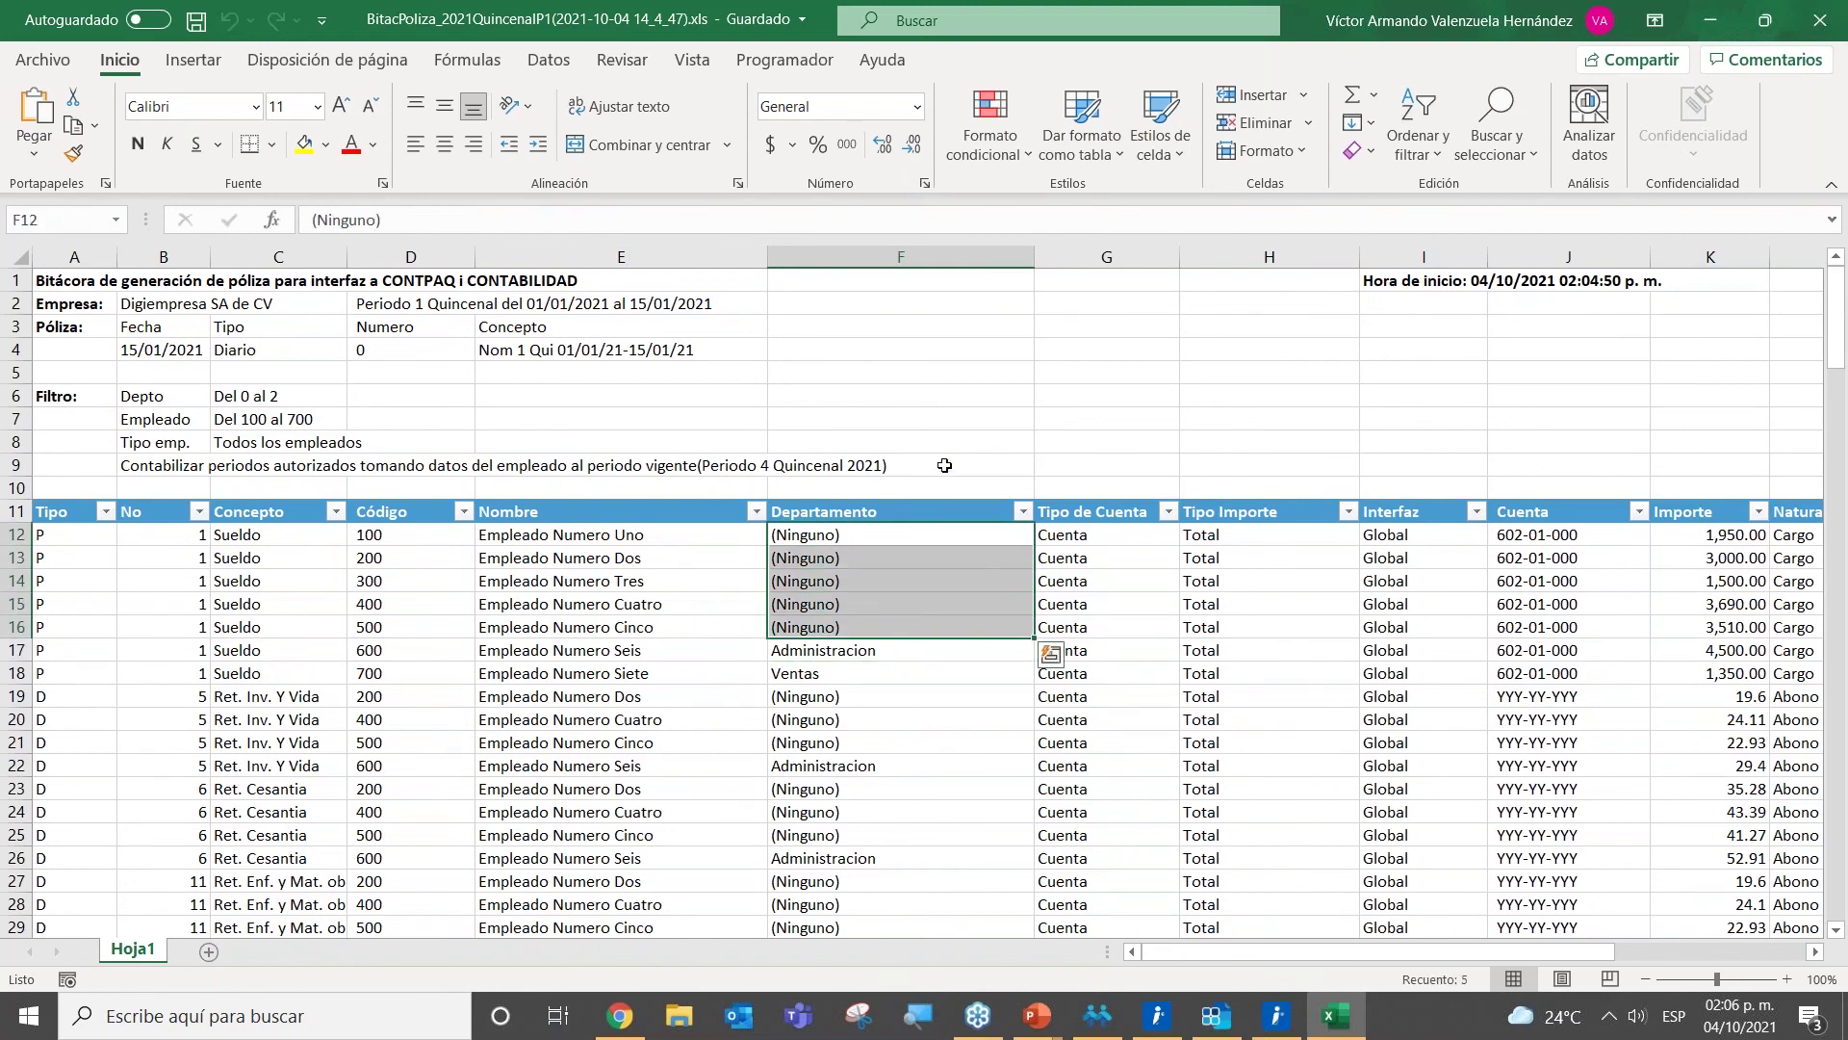
pyautogui.moveTo(807, 647); pyautogui.dragTo(814, 676)
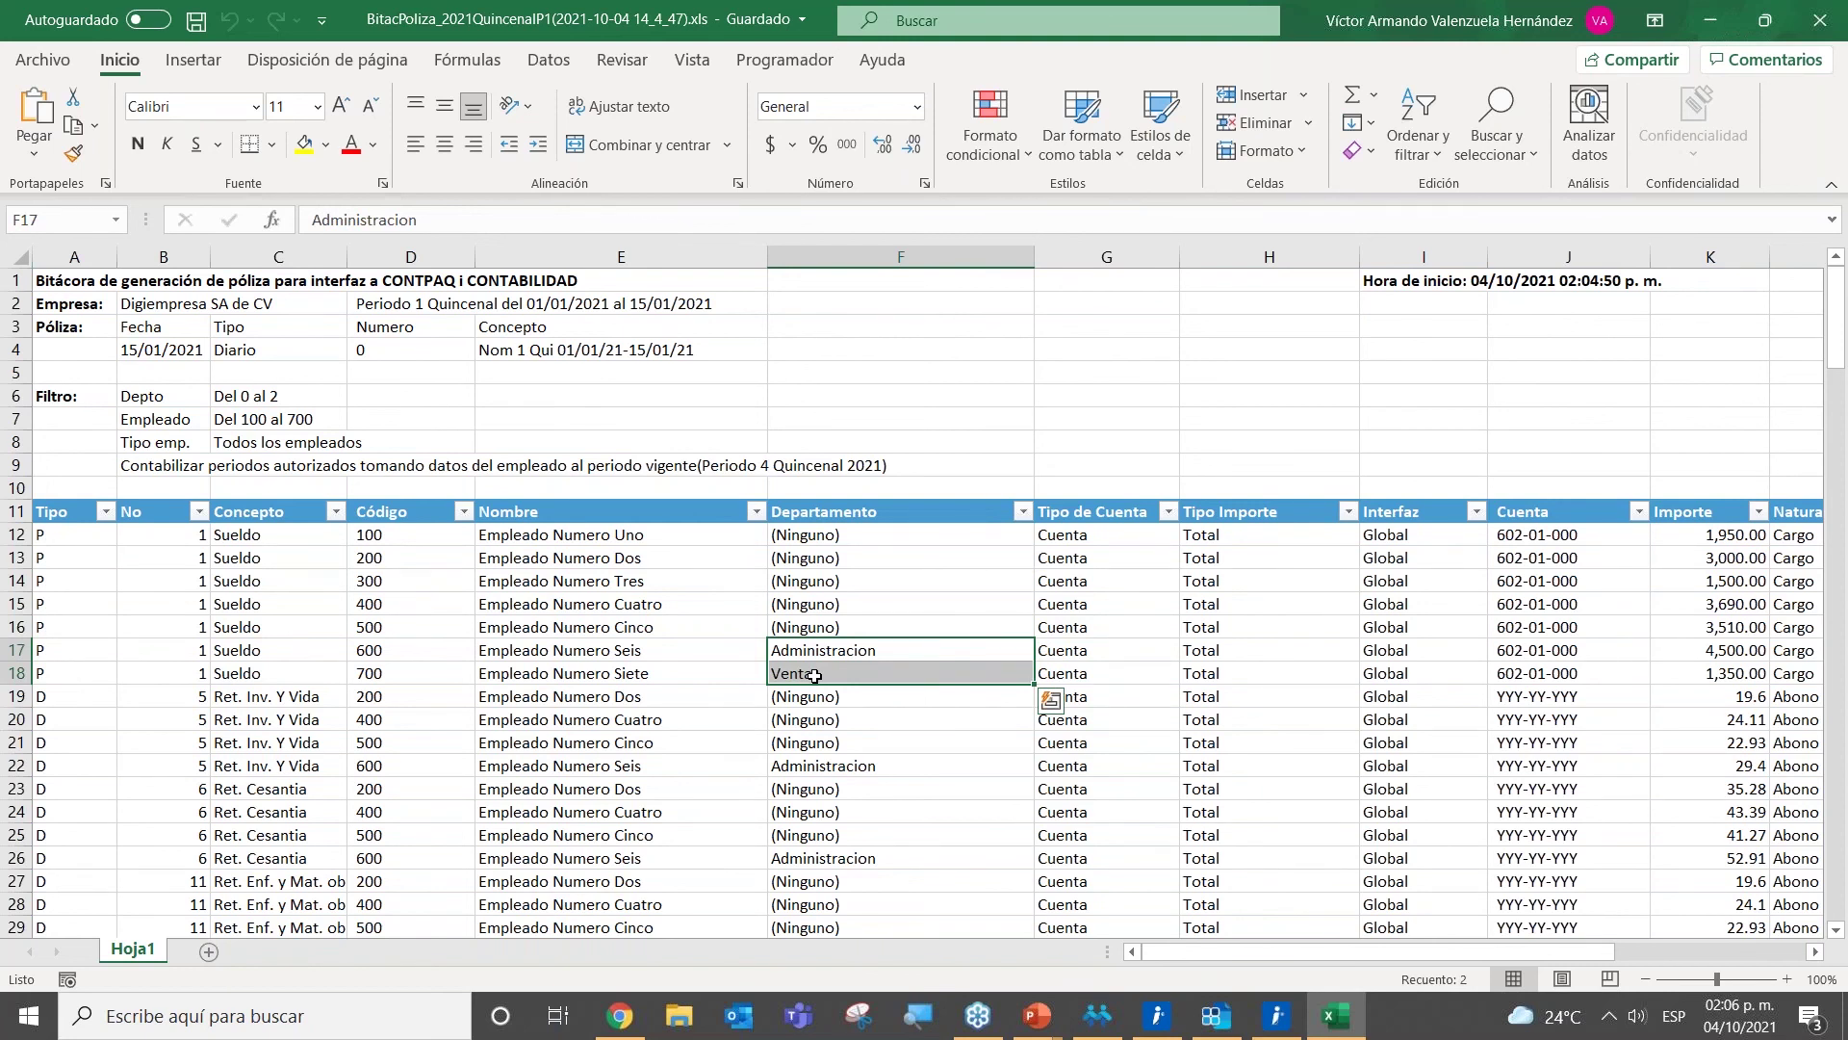
pyautogui.moveTo(595, 542); pyautogui.dragTo(433, 556)
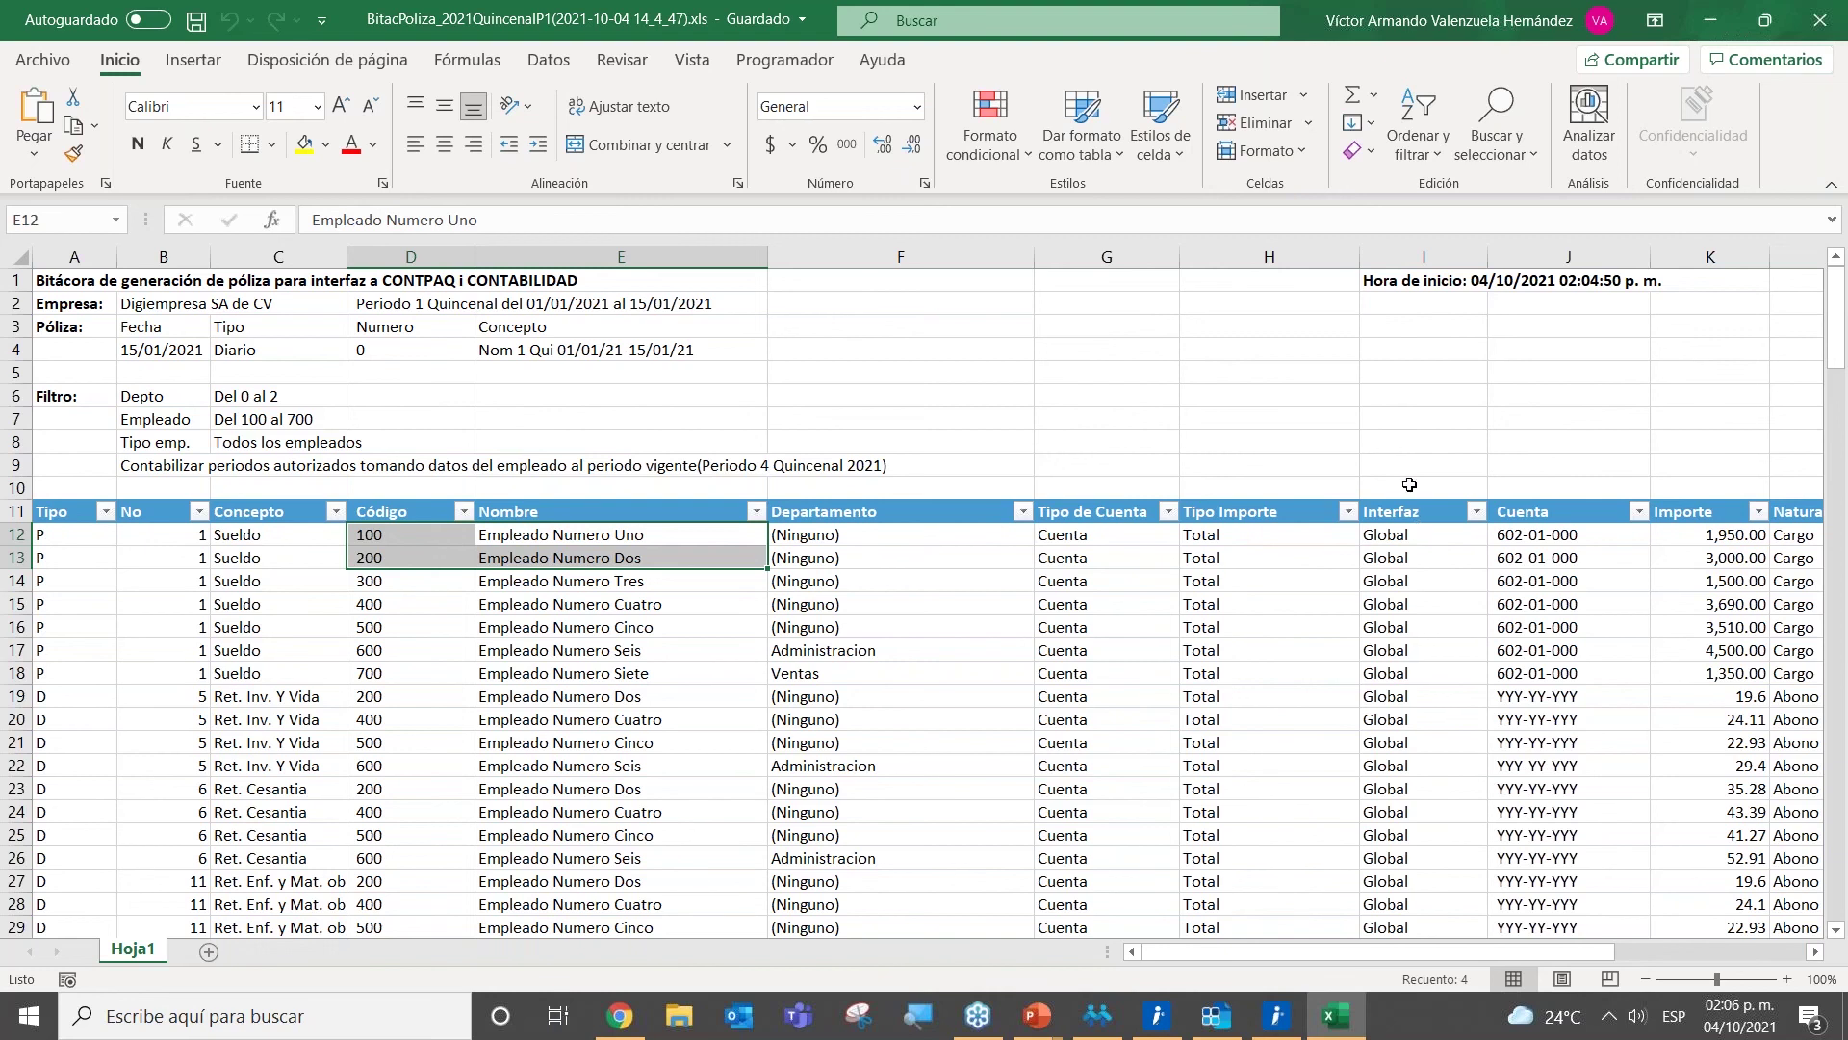
pyautogui.moveTo(1405, 535); pyautogui.dragTo(1402, 673)
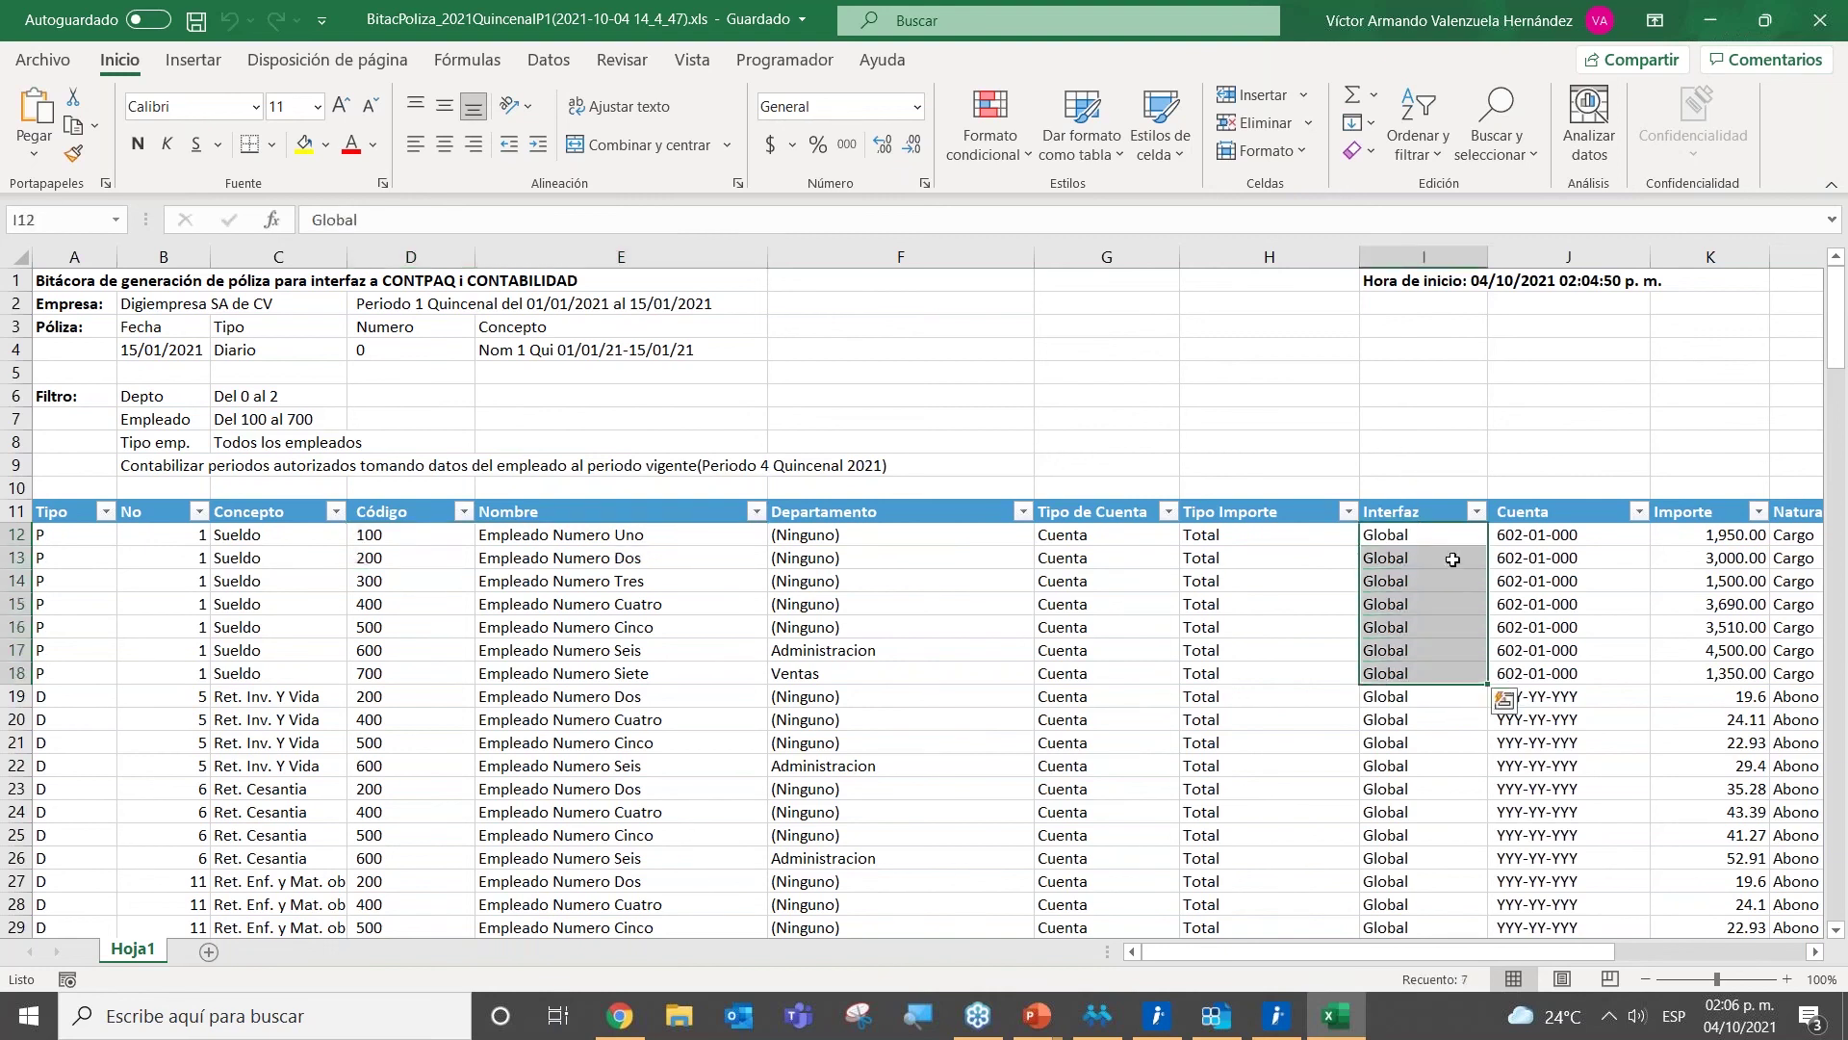
pyautogui.click(1476, 511)
pyautogui.click(1507, 425)
pyautogui.click(1633, 556)
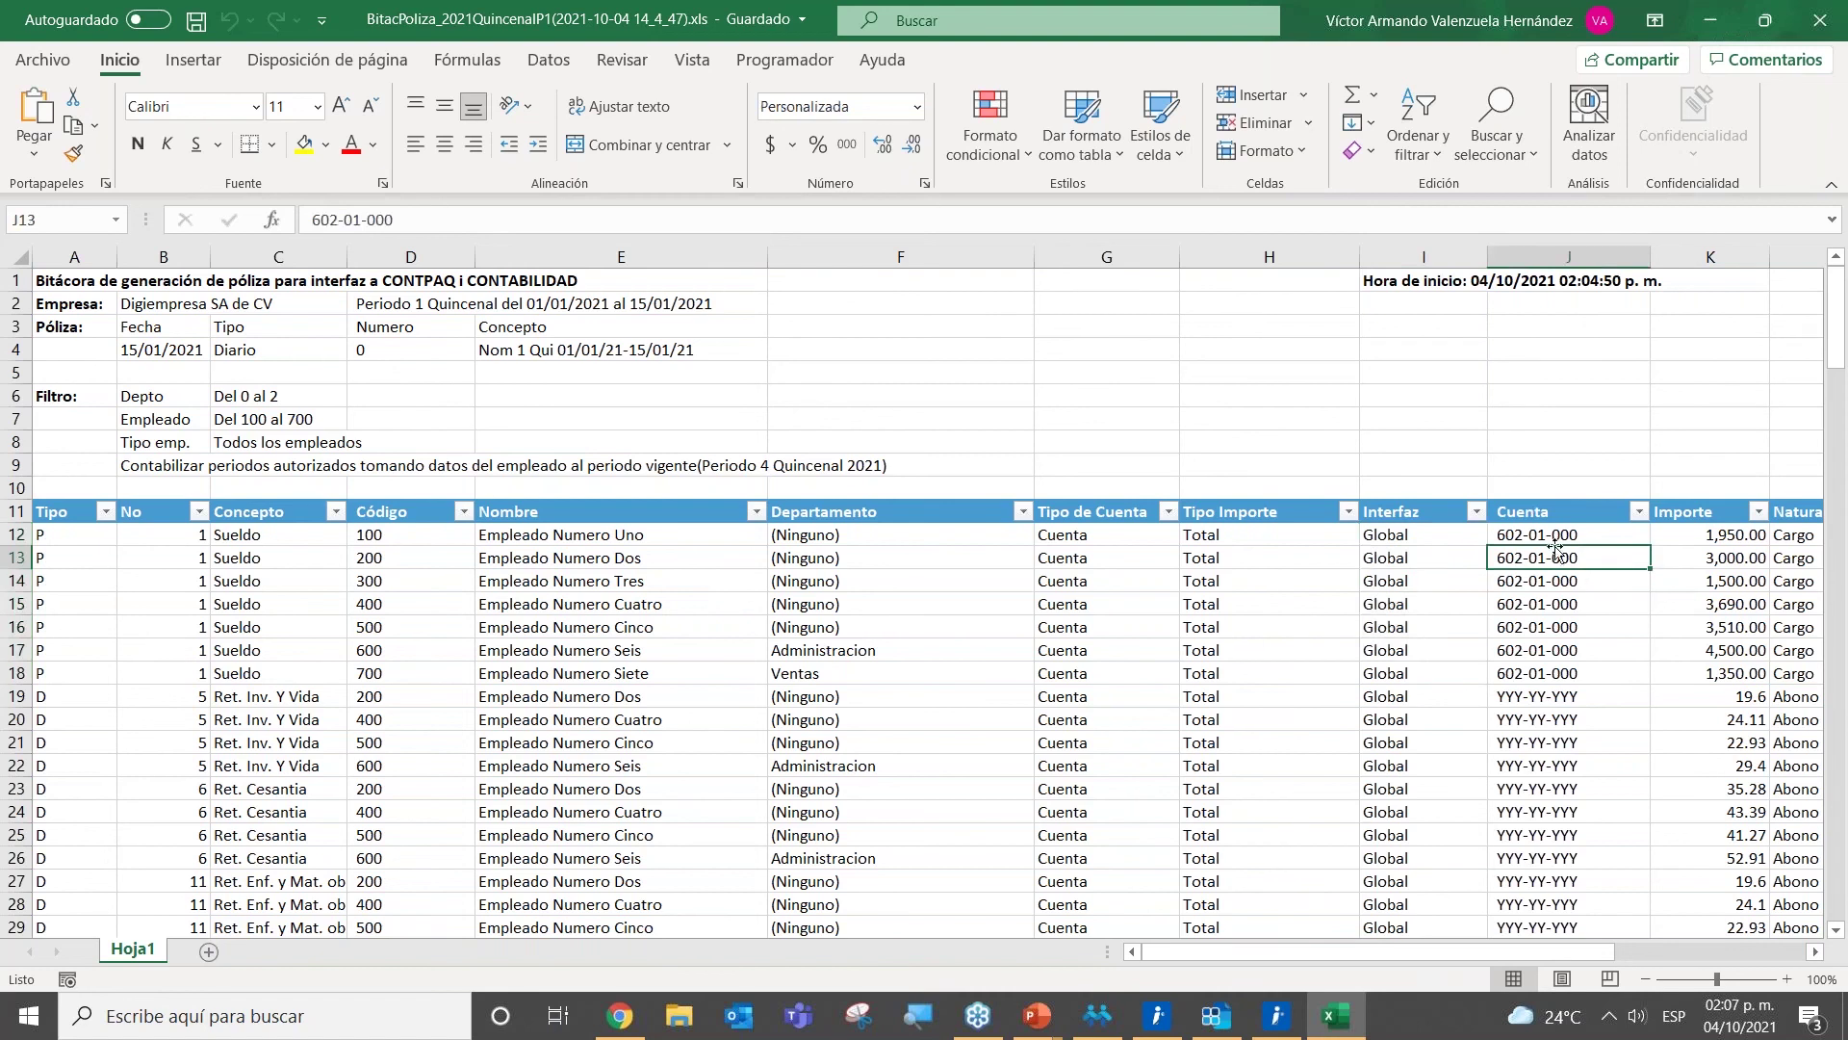
# Step: Review the Cuenta and Importe values of the Sueldo rows, and the Ret. Inv. Y Vida and Ret. Cesantia concepts
pyautogui.moveTo(1555, 539); pyautogui.dragTo(1558, 677)
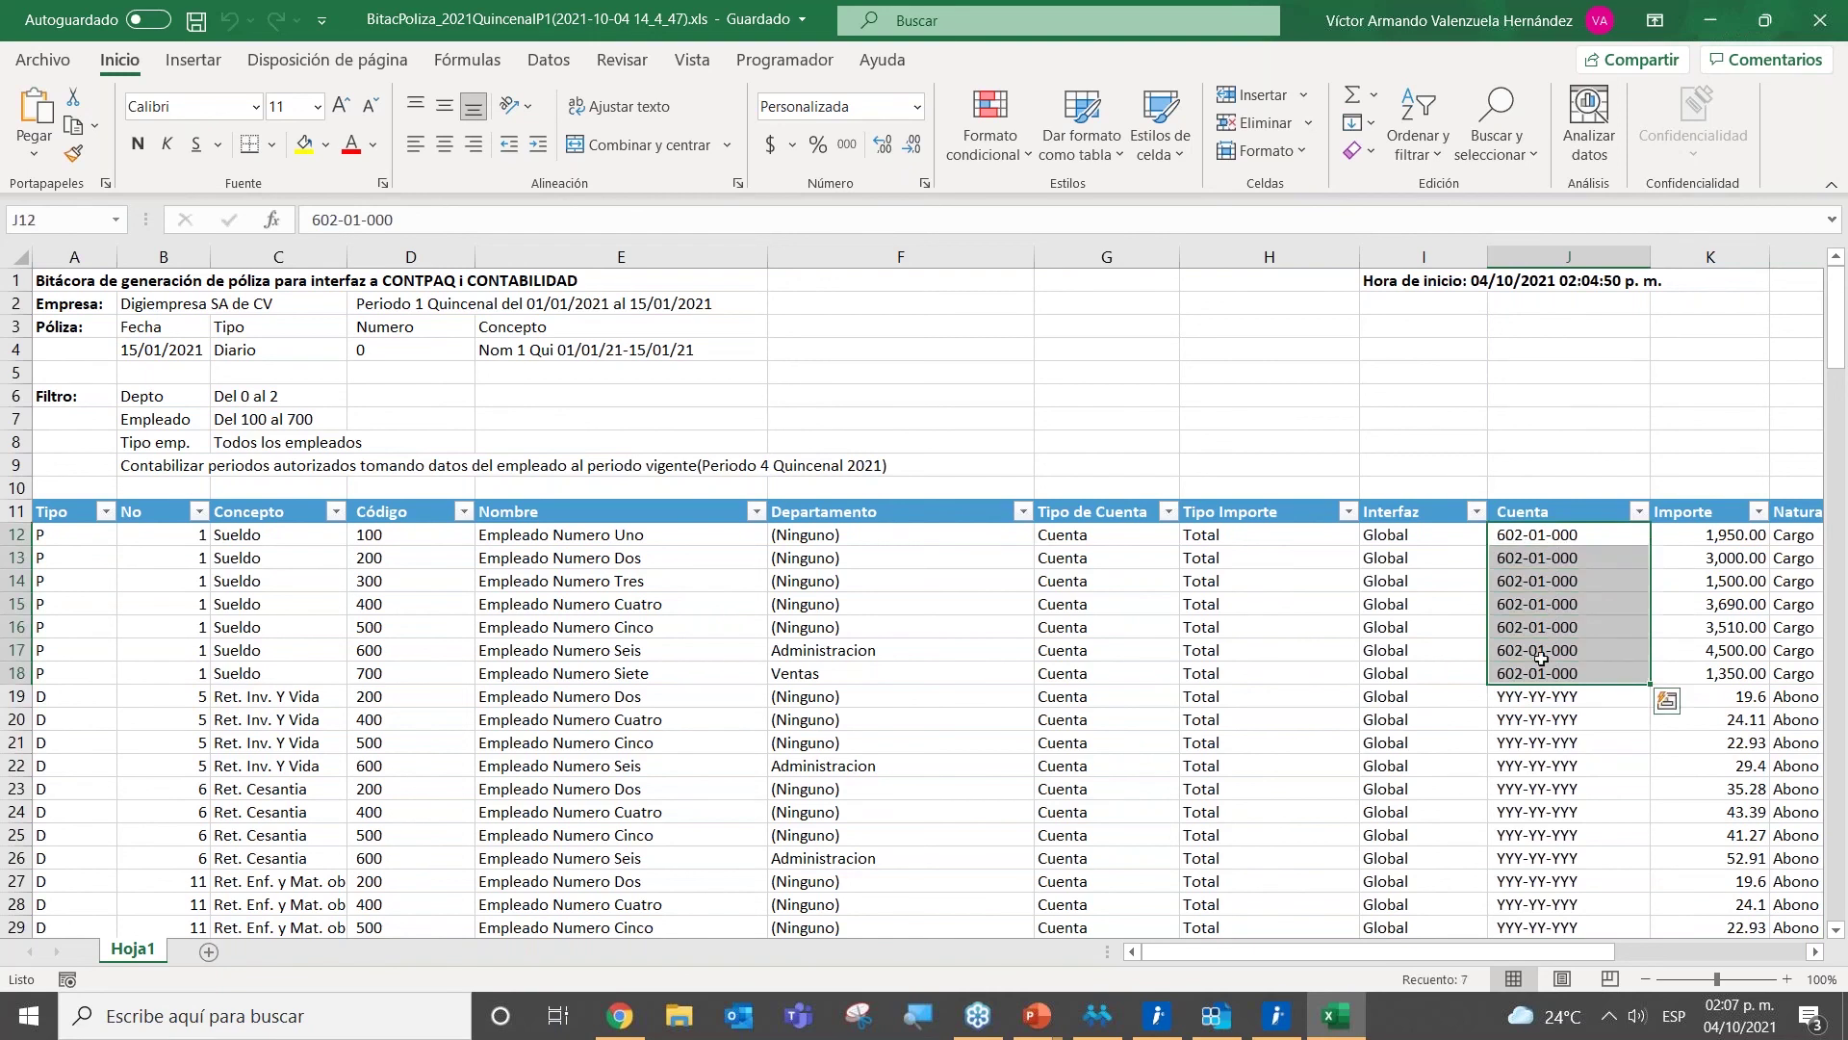
pyautogui.click(250, 548)
pyautogui.moveTo(249, 547); pyautogui.dragTo(251, 677)
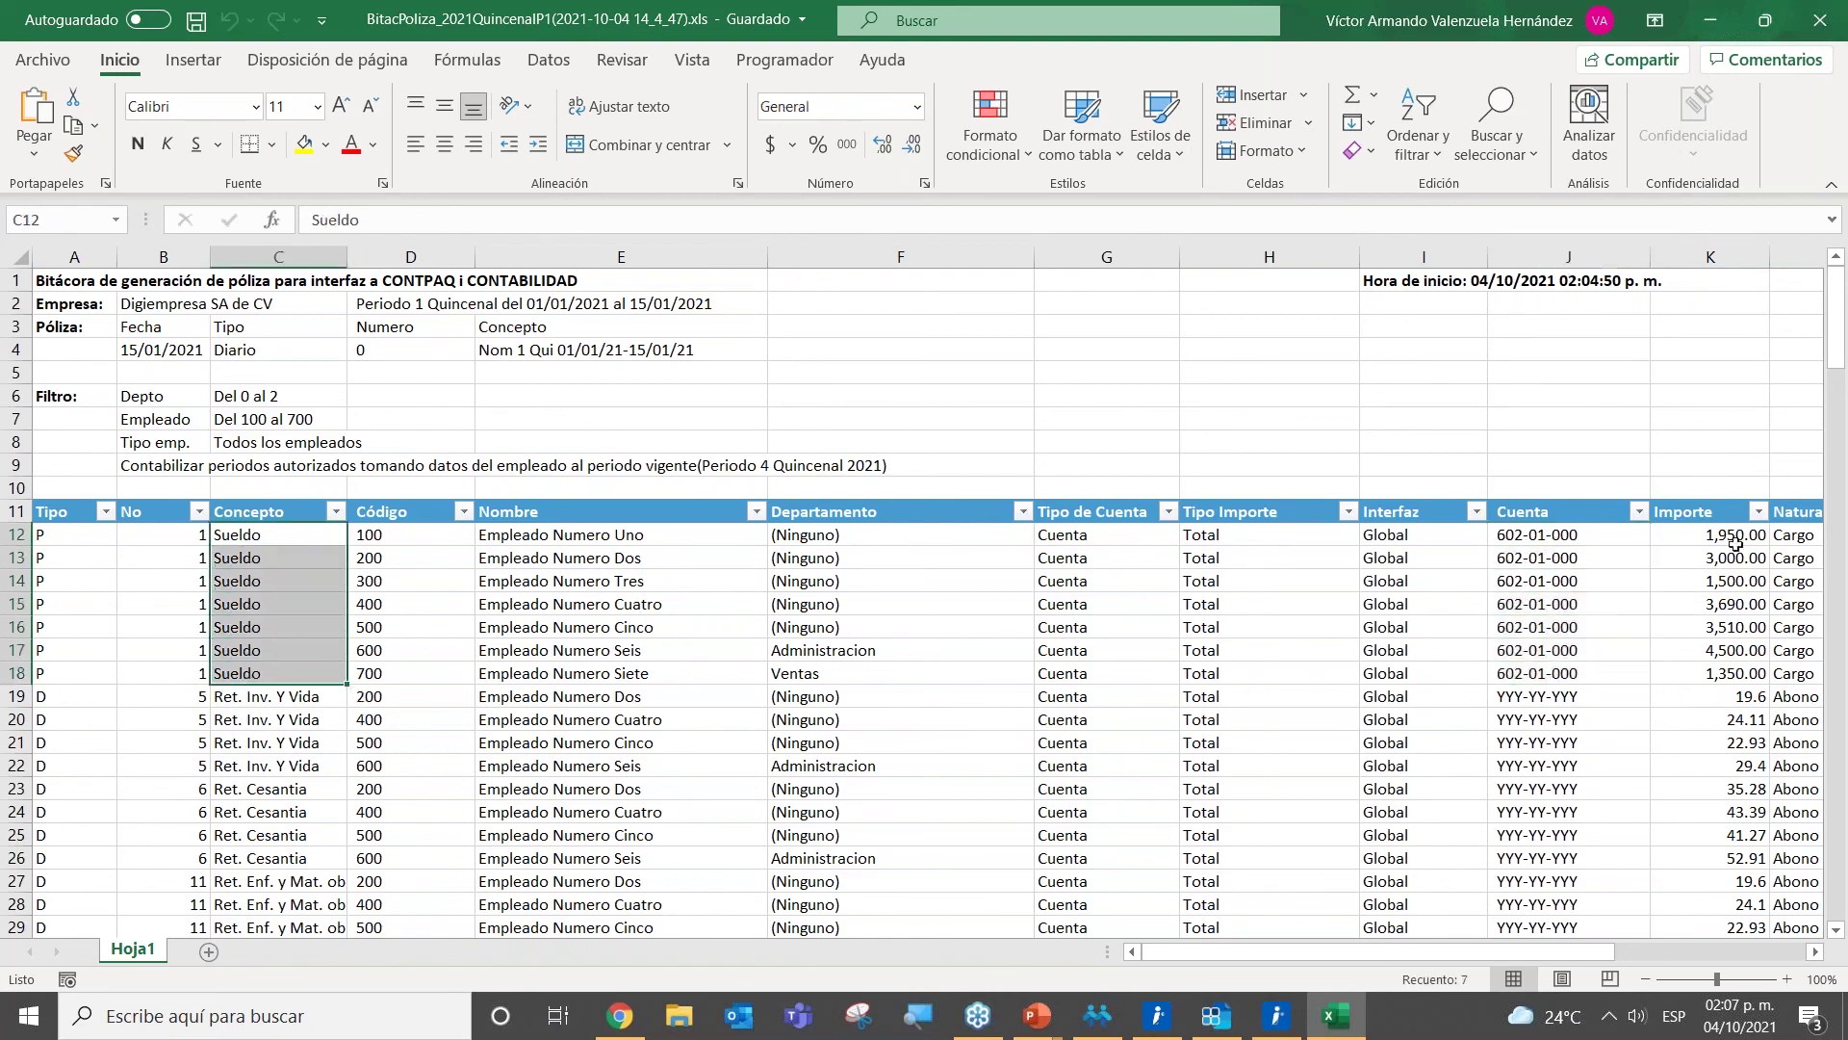
pyautogui.moveTo(1715, 531); pyautogui.dragTo(1706, 667)
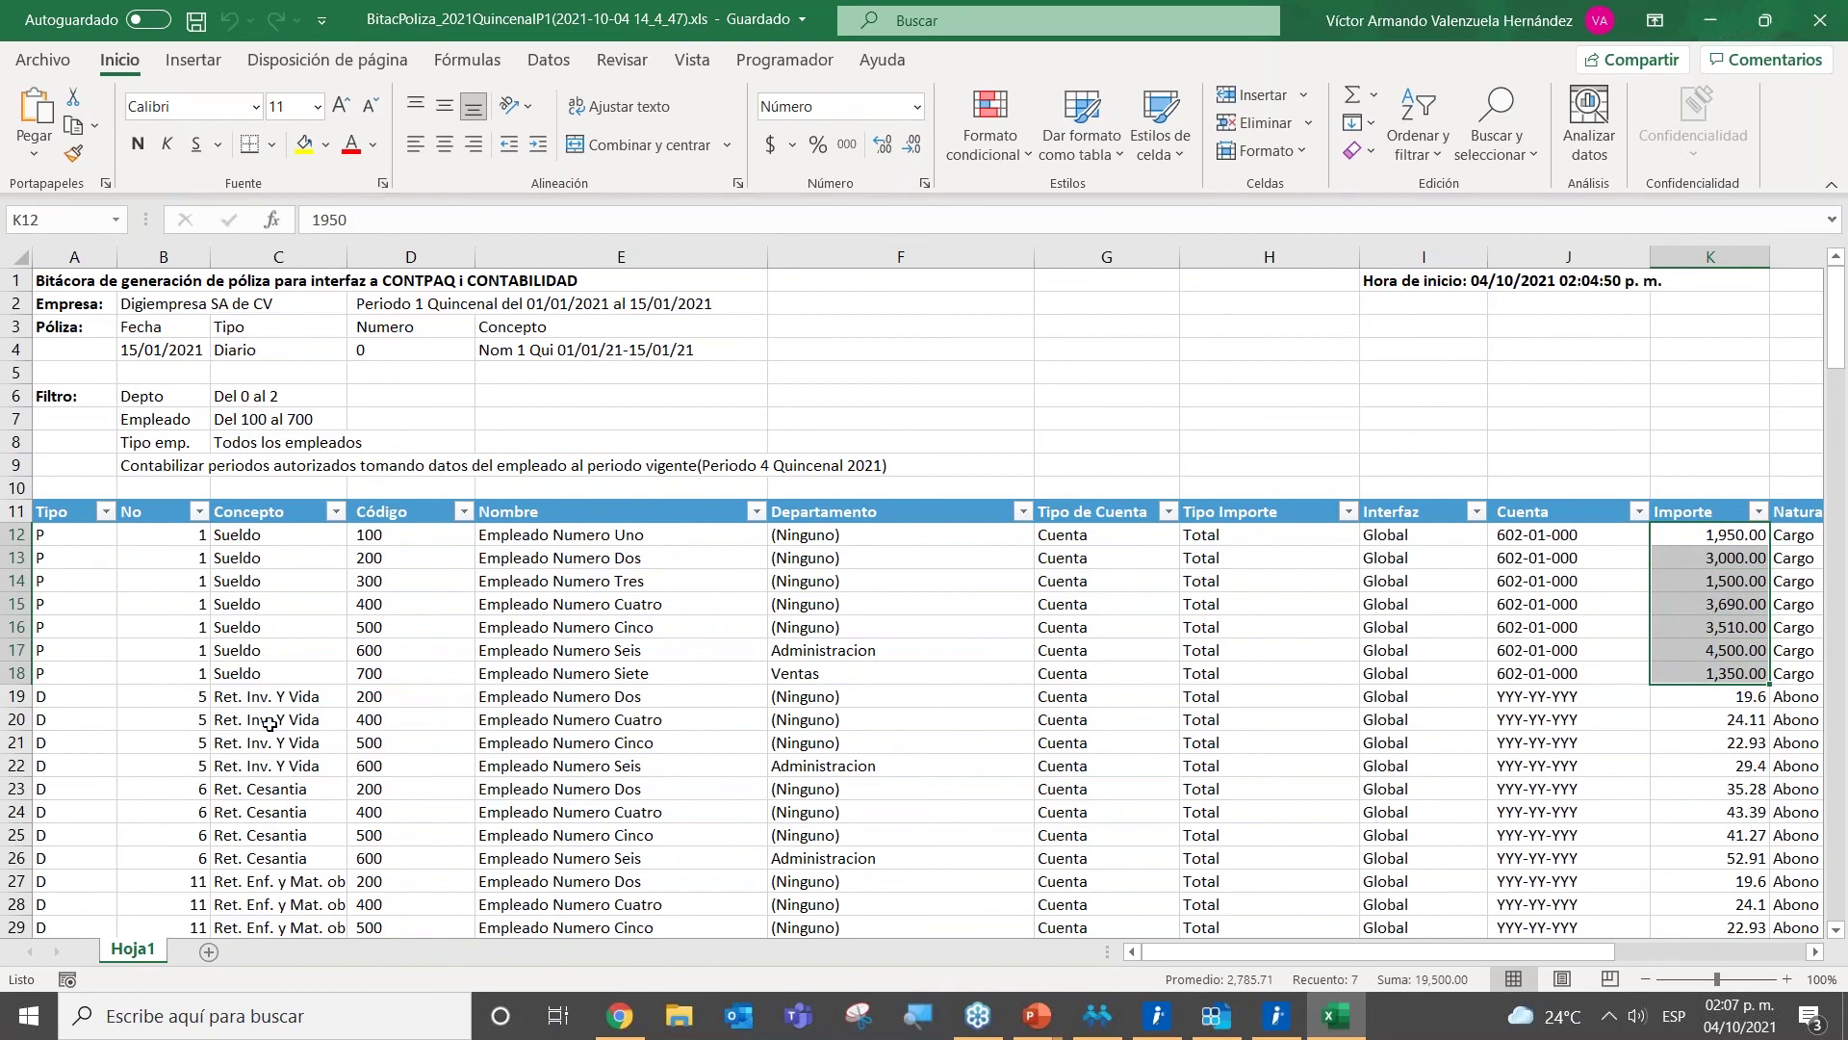
pyautogui.moveTo(255, 700); pyautogui.dragTo(265, 811)
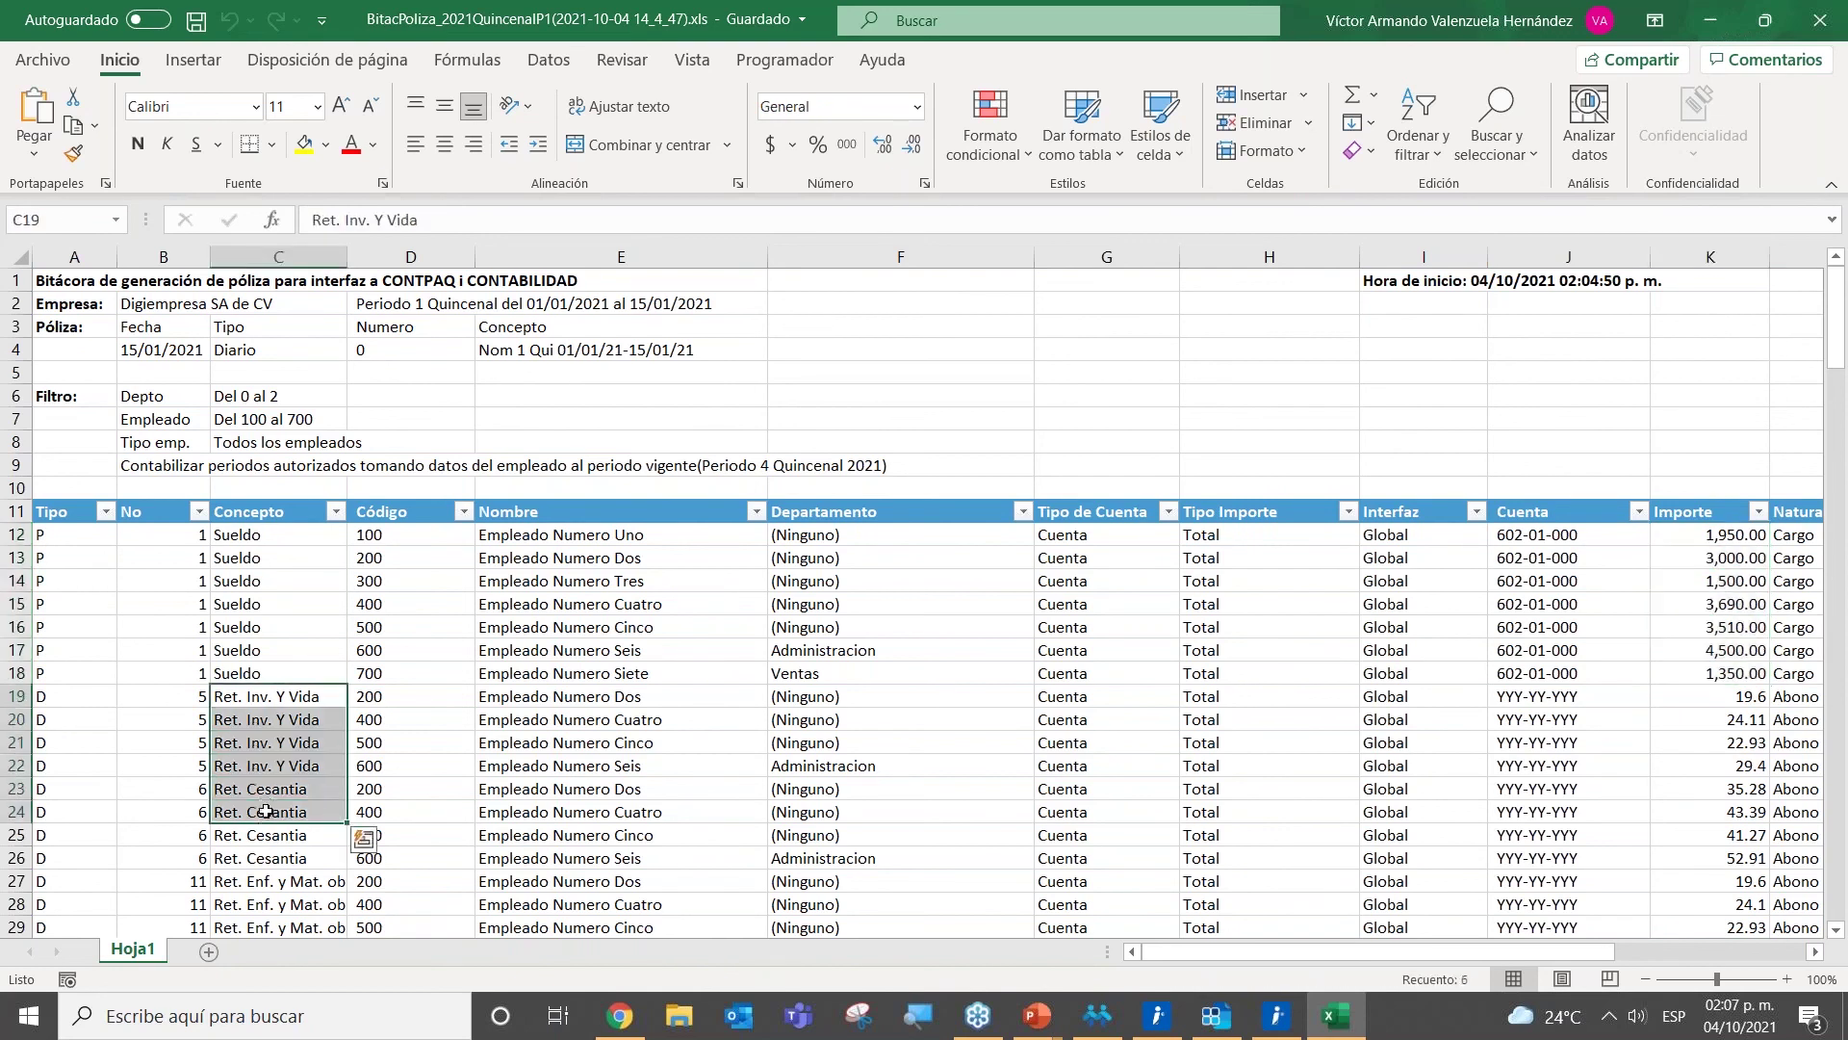
pyautogui.moveTo(267, 835); pyautogui.dragTo(267, 857)
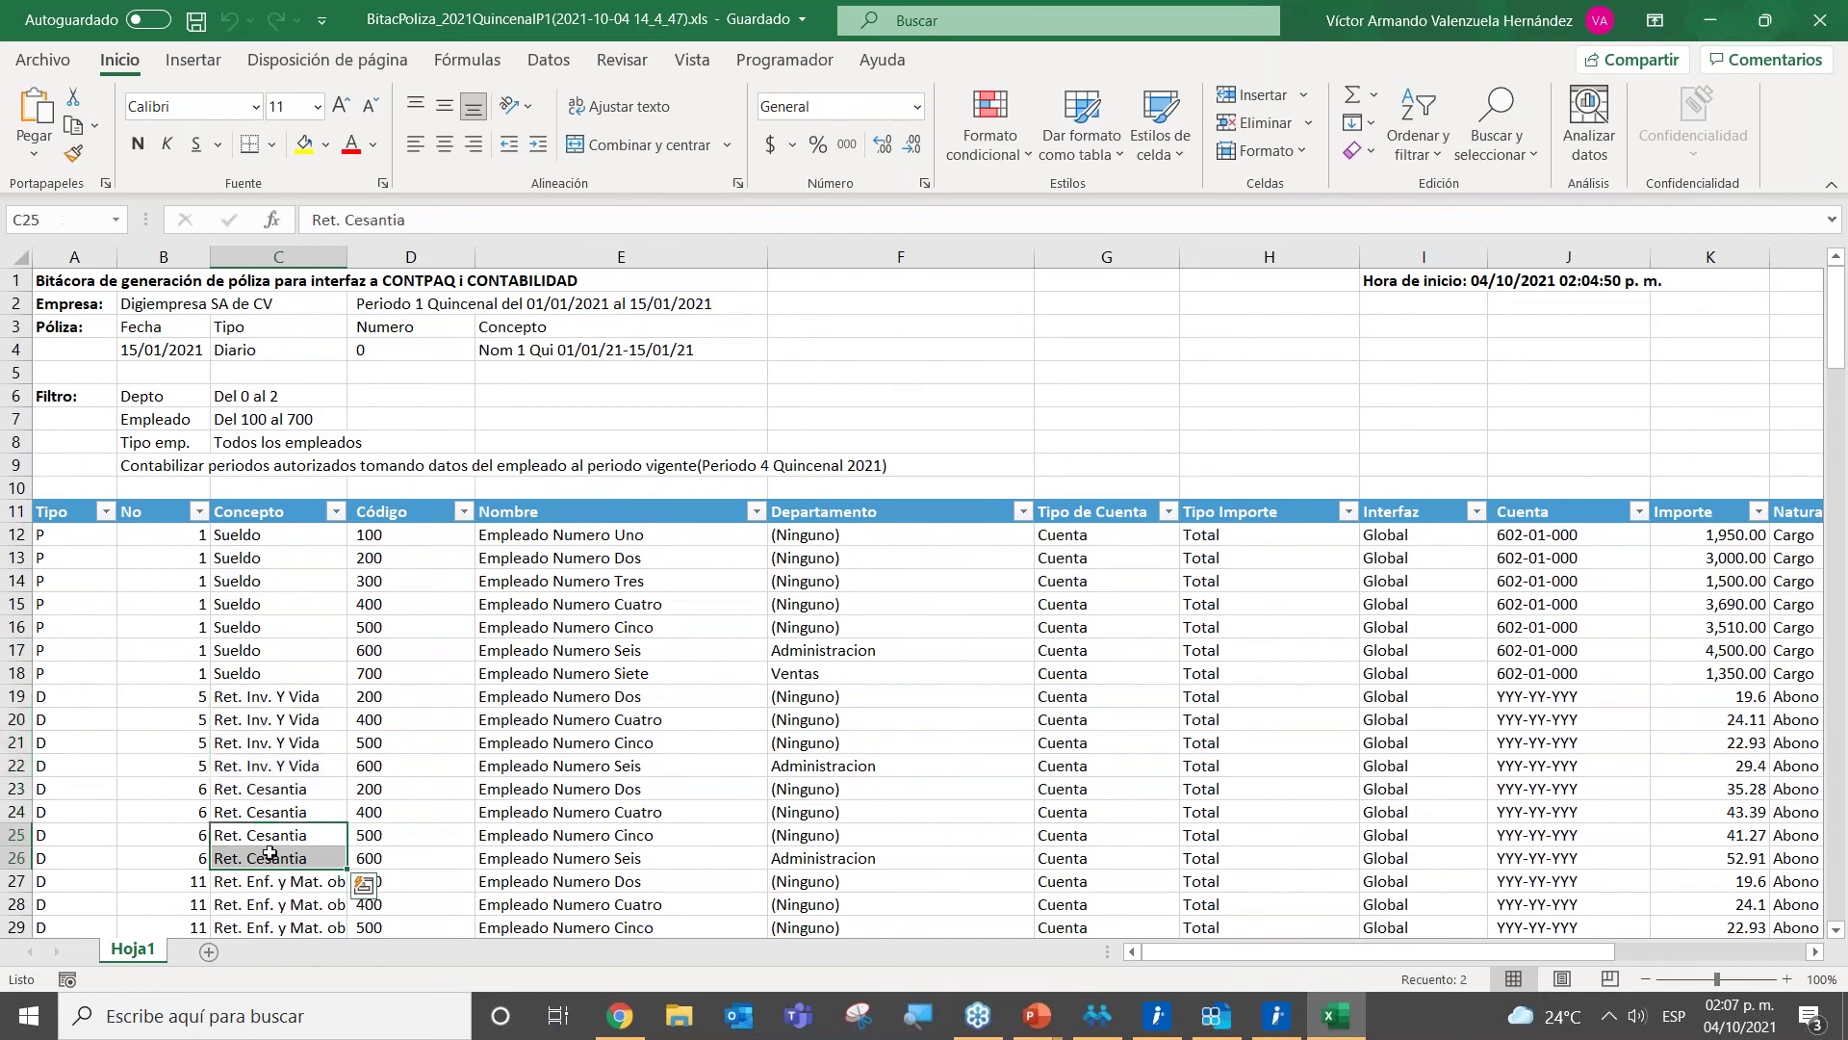
# Step: Review the Cuenta, Importe and Interfaz values of the Ret. Inv. Y Vida rows and the Cuenta of the Ret. Cesantia rows
pyautogui.moveTo(1541, 697); pyautogui.dragTo(1535, 835)
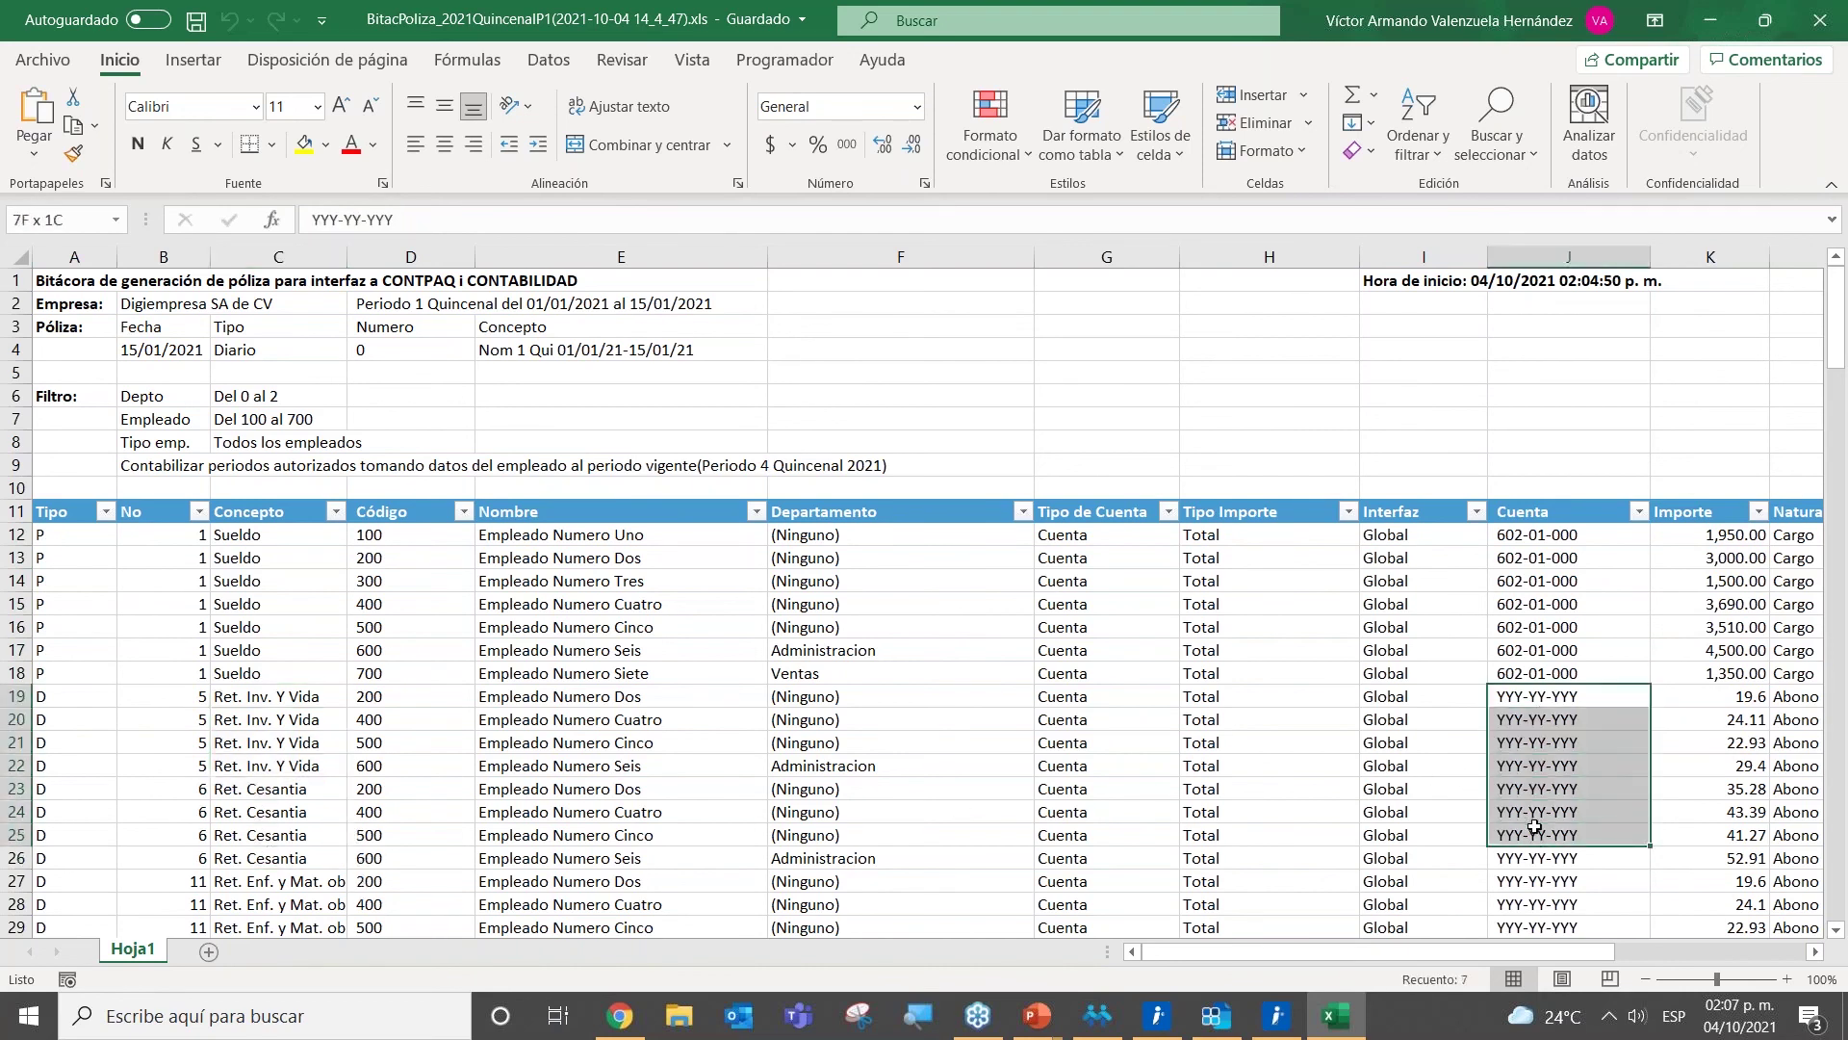
pyautogui.click(1710, 706)
pyautogui.moveTo(1710, 708); pyautogui.dragTo(1704, 767)
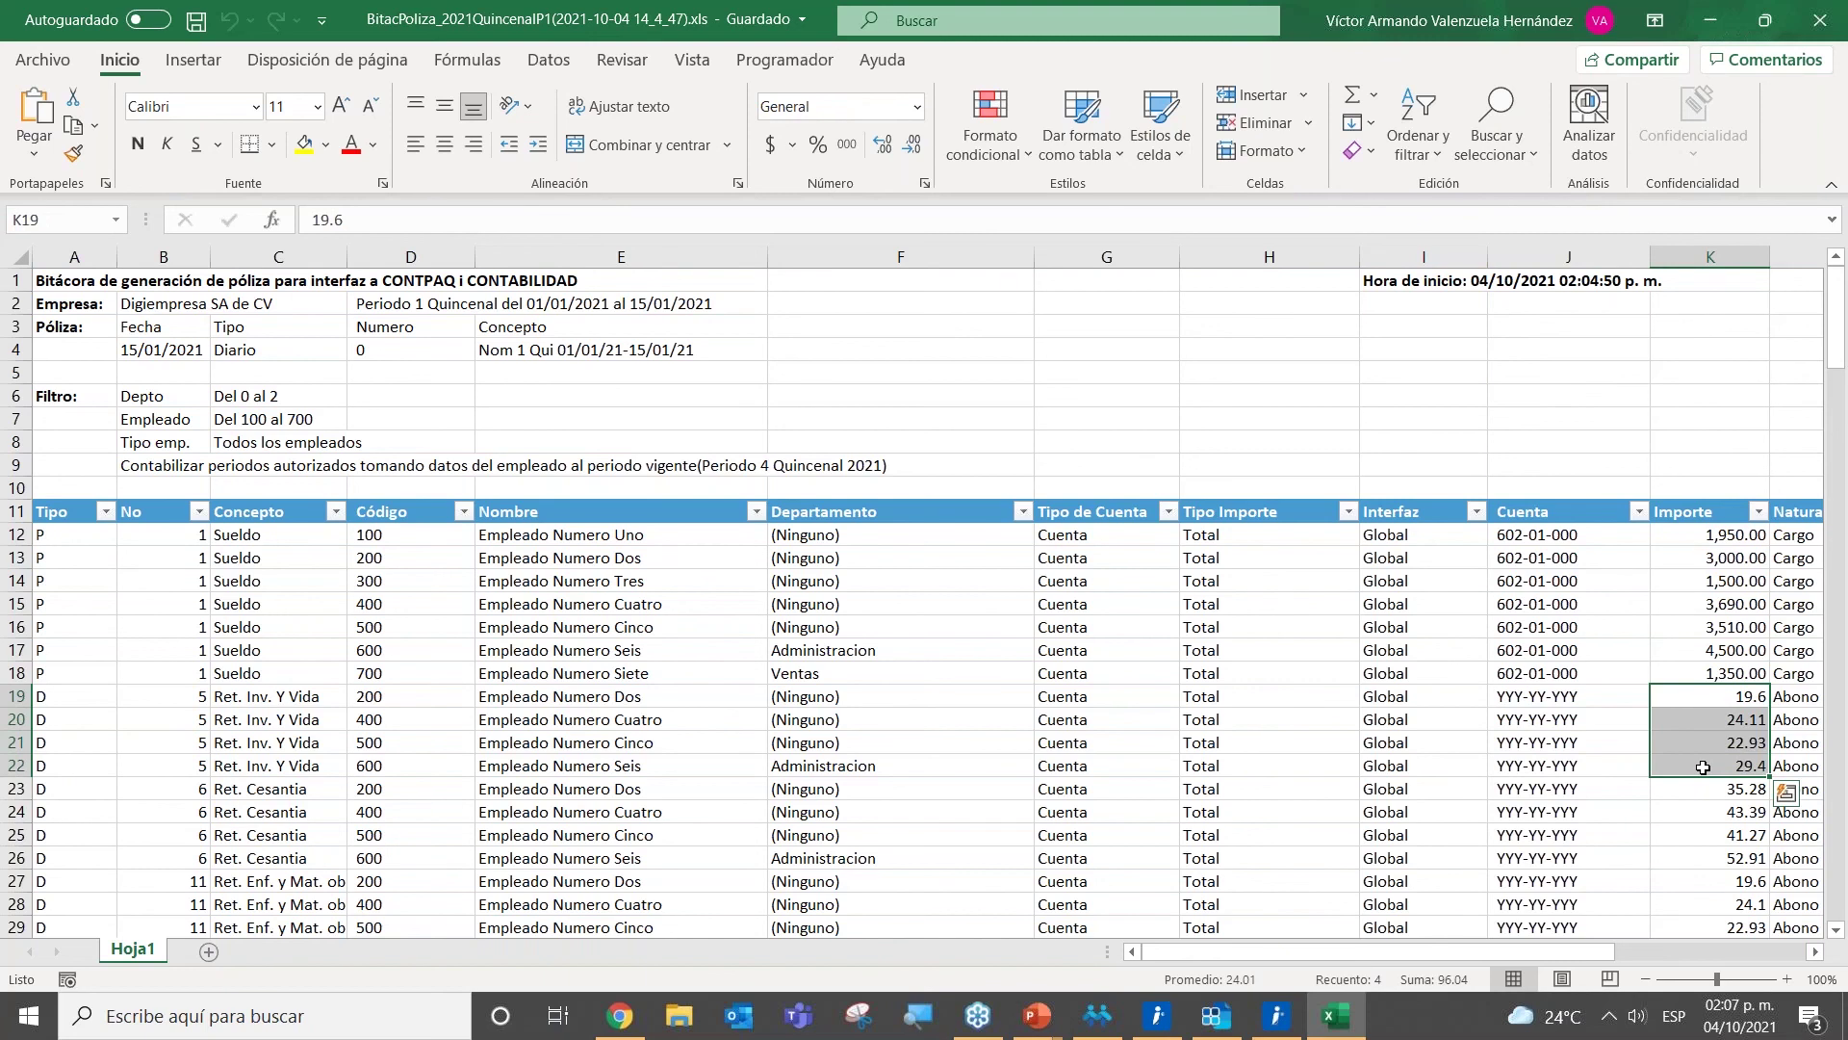
pyautogui.moveTo(1527, 695); pyautogui.dragTo(1527, 768)
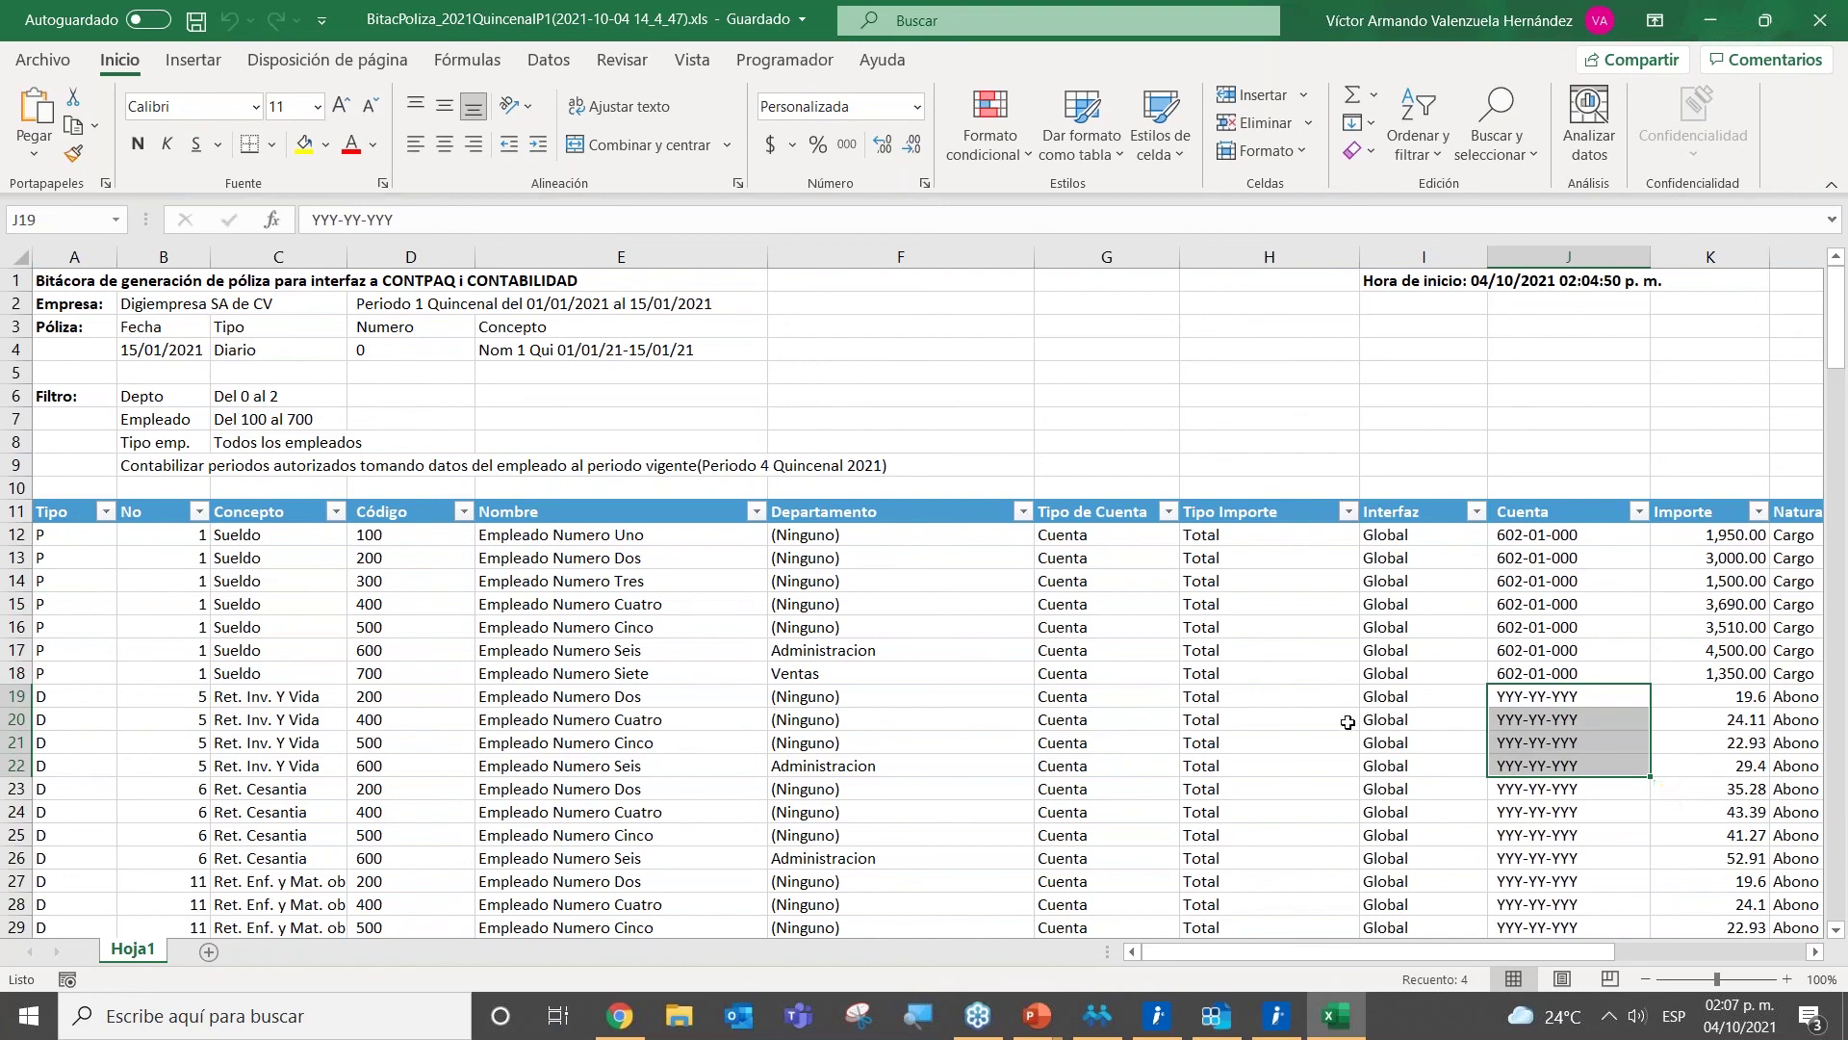
pyautogui.moveTo(1373, 697); pyautogui.dragTo(1375, 763)
# Step: Examine the Concepto, Interfaz and Cuenta values of the Infonavit empresa rows in the bitácora
pyautogui.click(1836, 930)
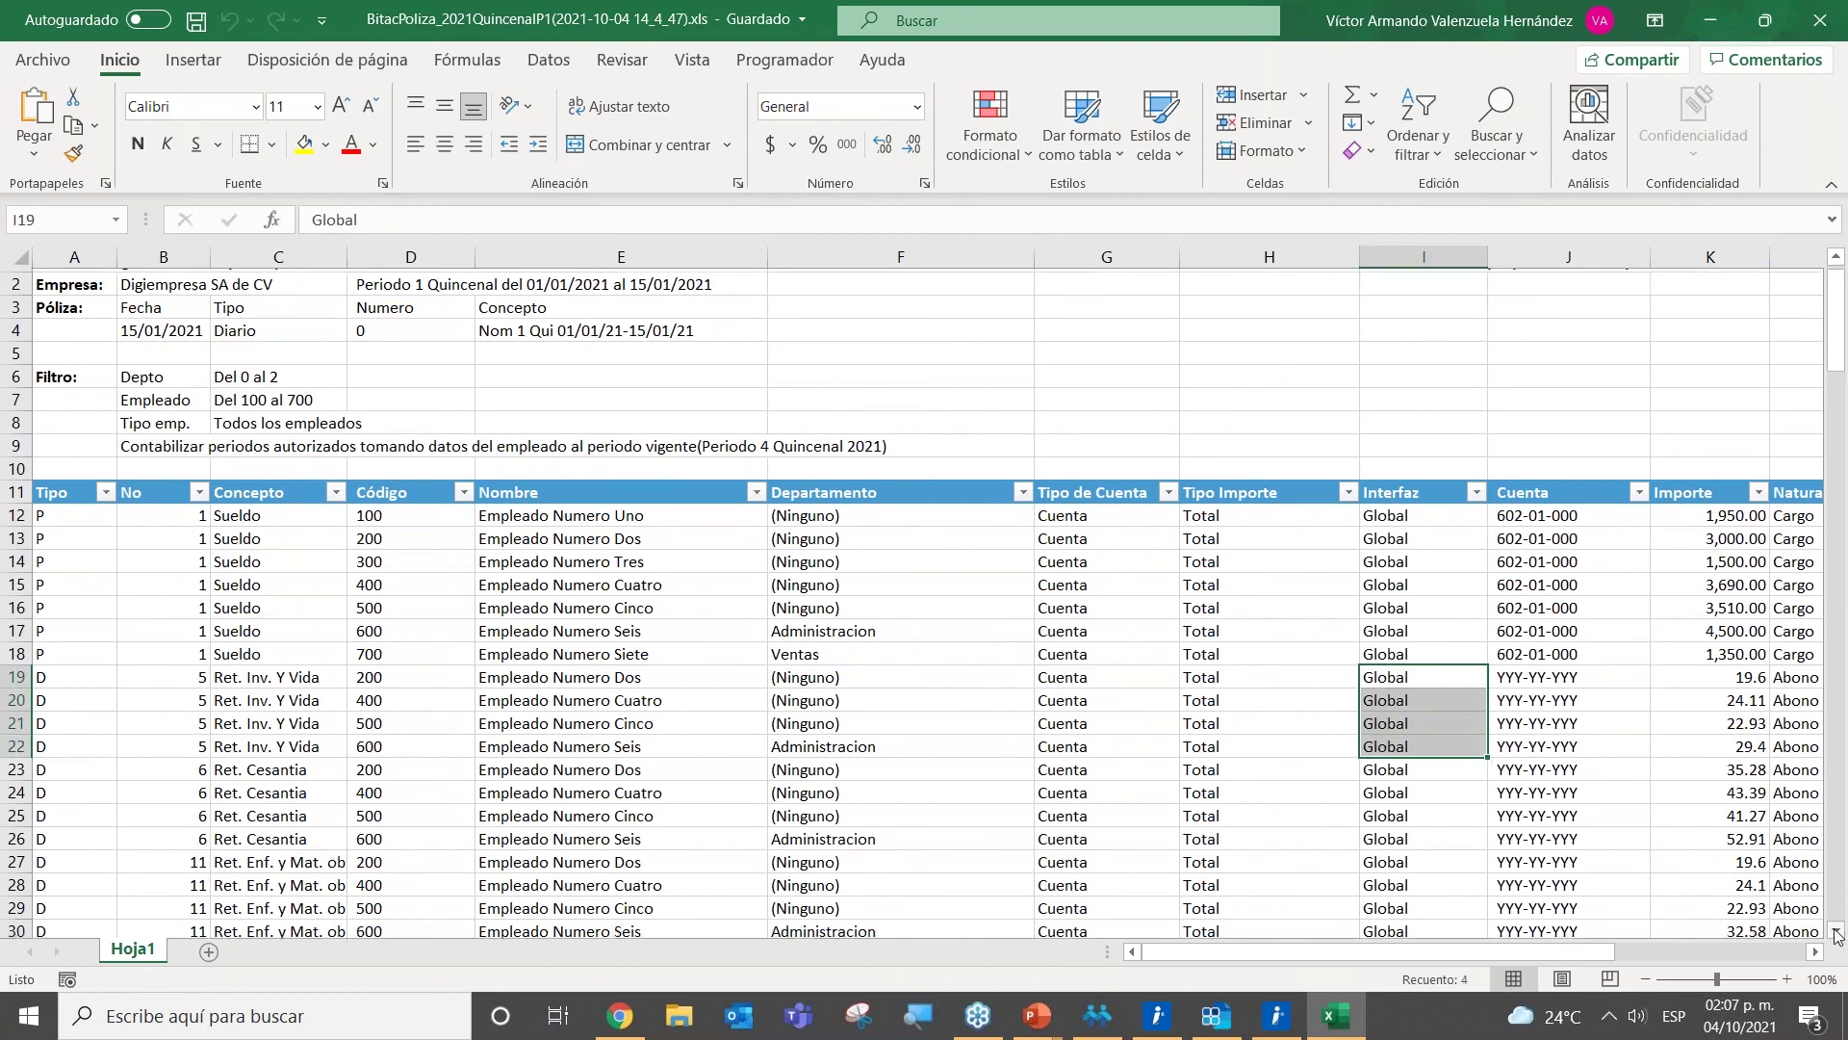
pyautogui.moveTo(1836, 930); pyautogui.dragTo(1836, 930)
pyautogui.moveTo(307, 508); pyautogui.dragTo(306, 722)
pyautogui.moveTo(1392, 537); pyautogui.dragTo(1404, 579)
pyautogui.moveTo(1512, 529); pyautogui.dragTo(1523, 633)
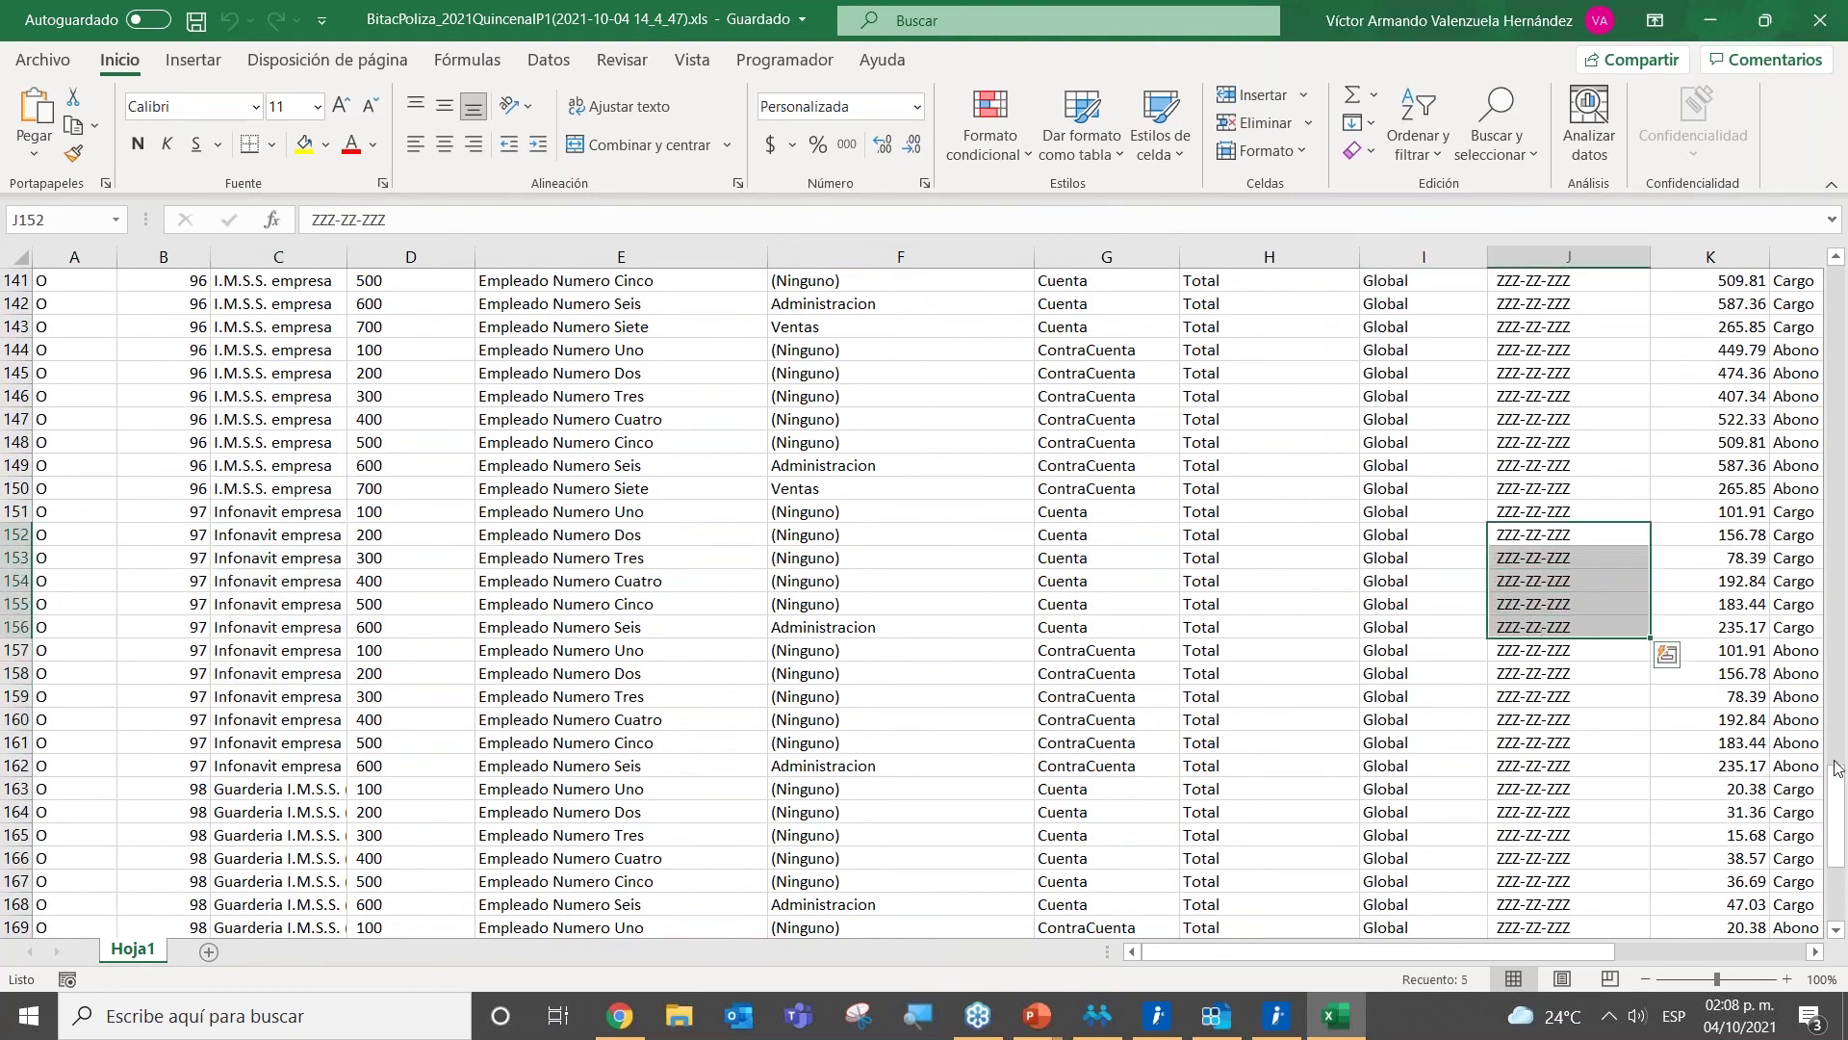
pyautogui.moveTo(1841, 785); pyautogui.dragTo(1829, 294)
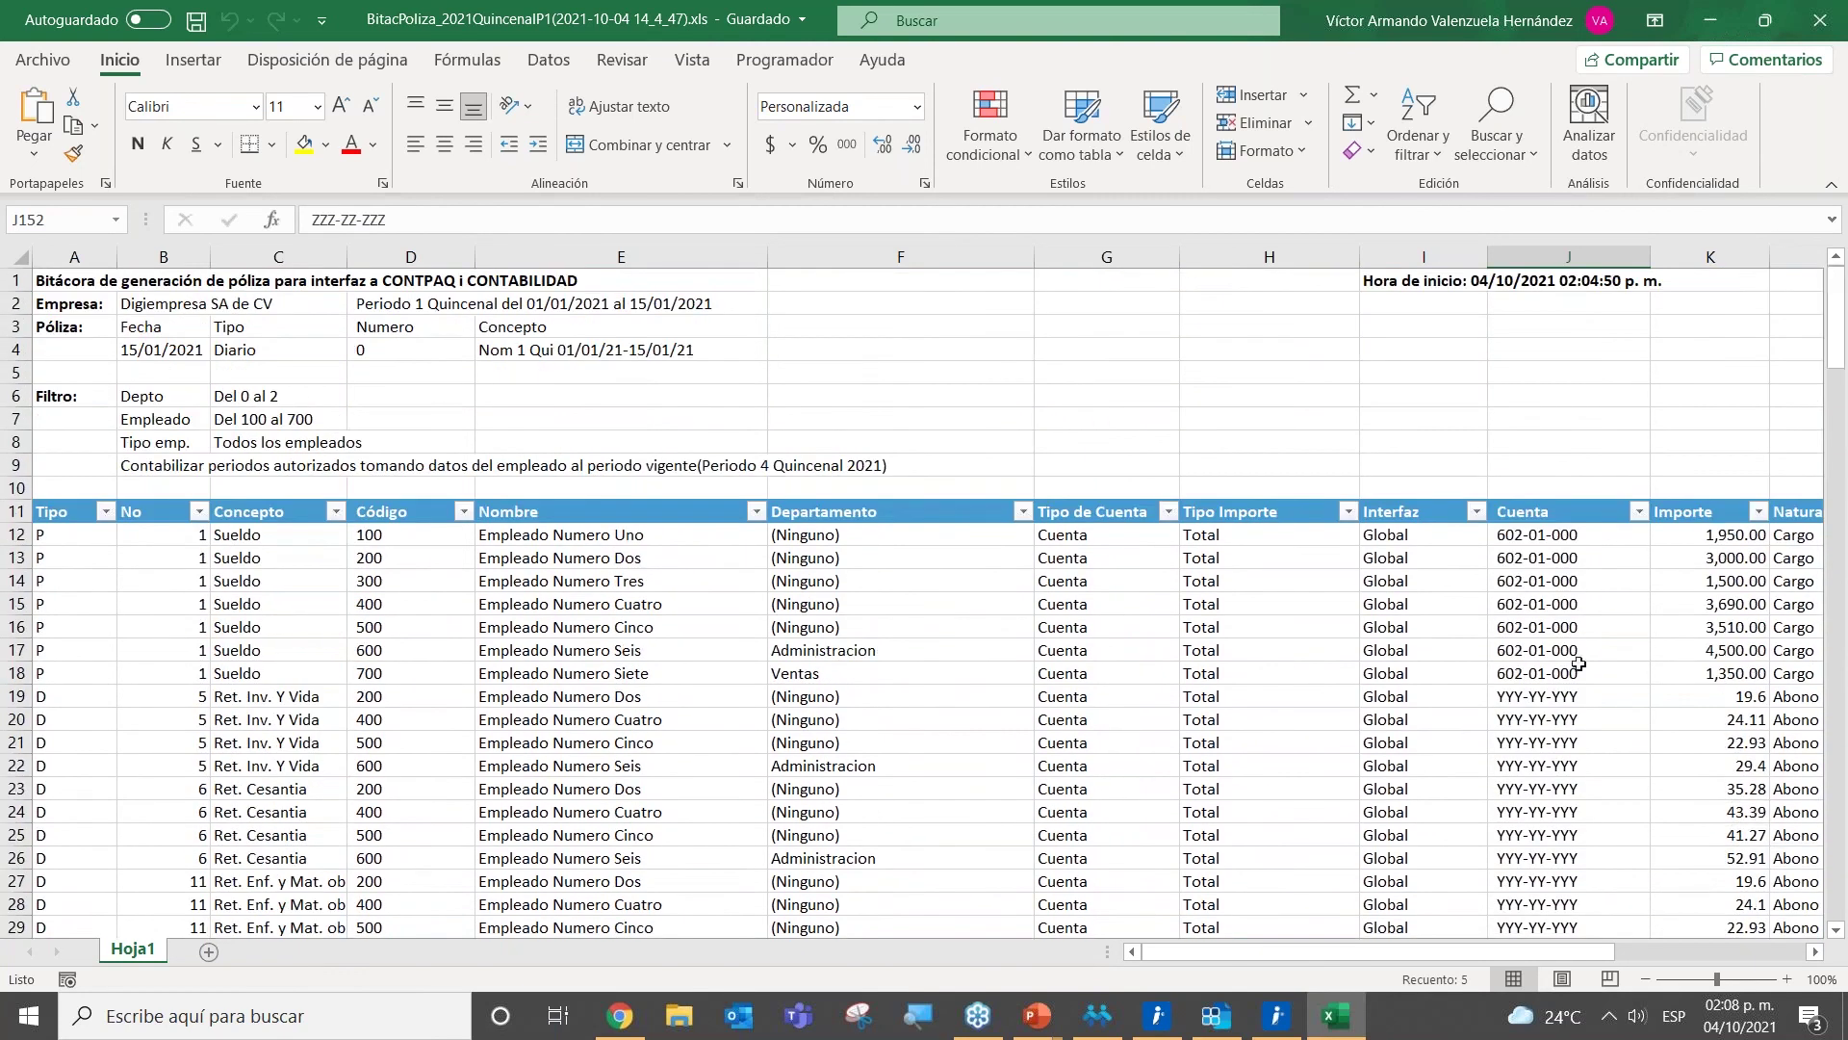
# Step: Filter the Cuenta column to show only 110-01-000, 210-01-000, 213-03-000 and 602-01-000
pyautogui.click(1638, 512)
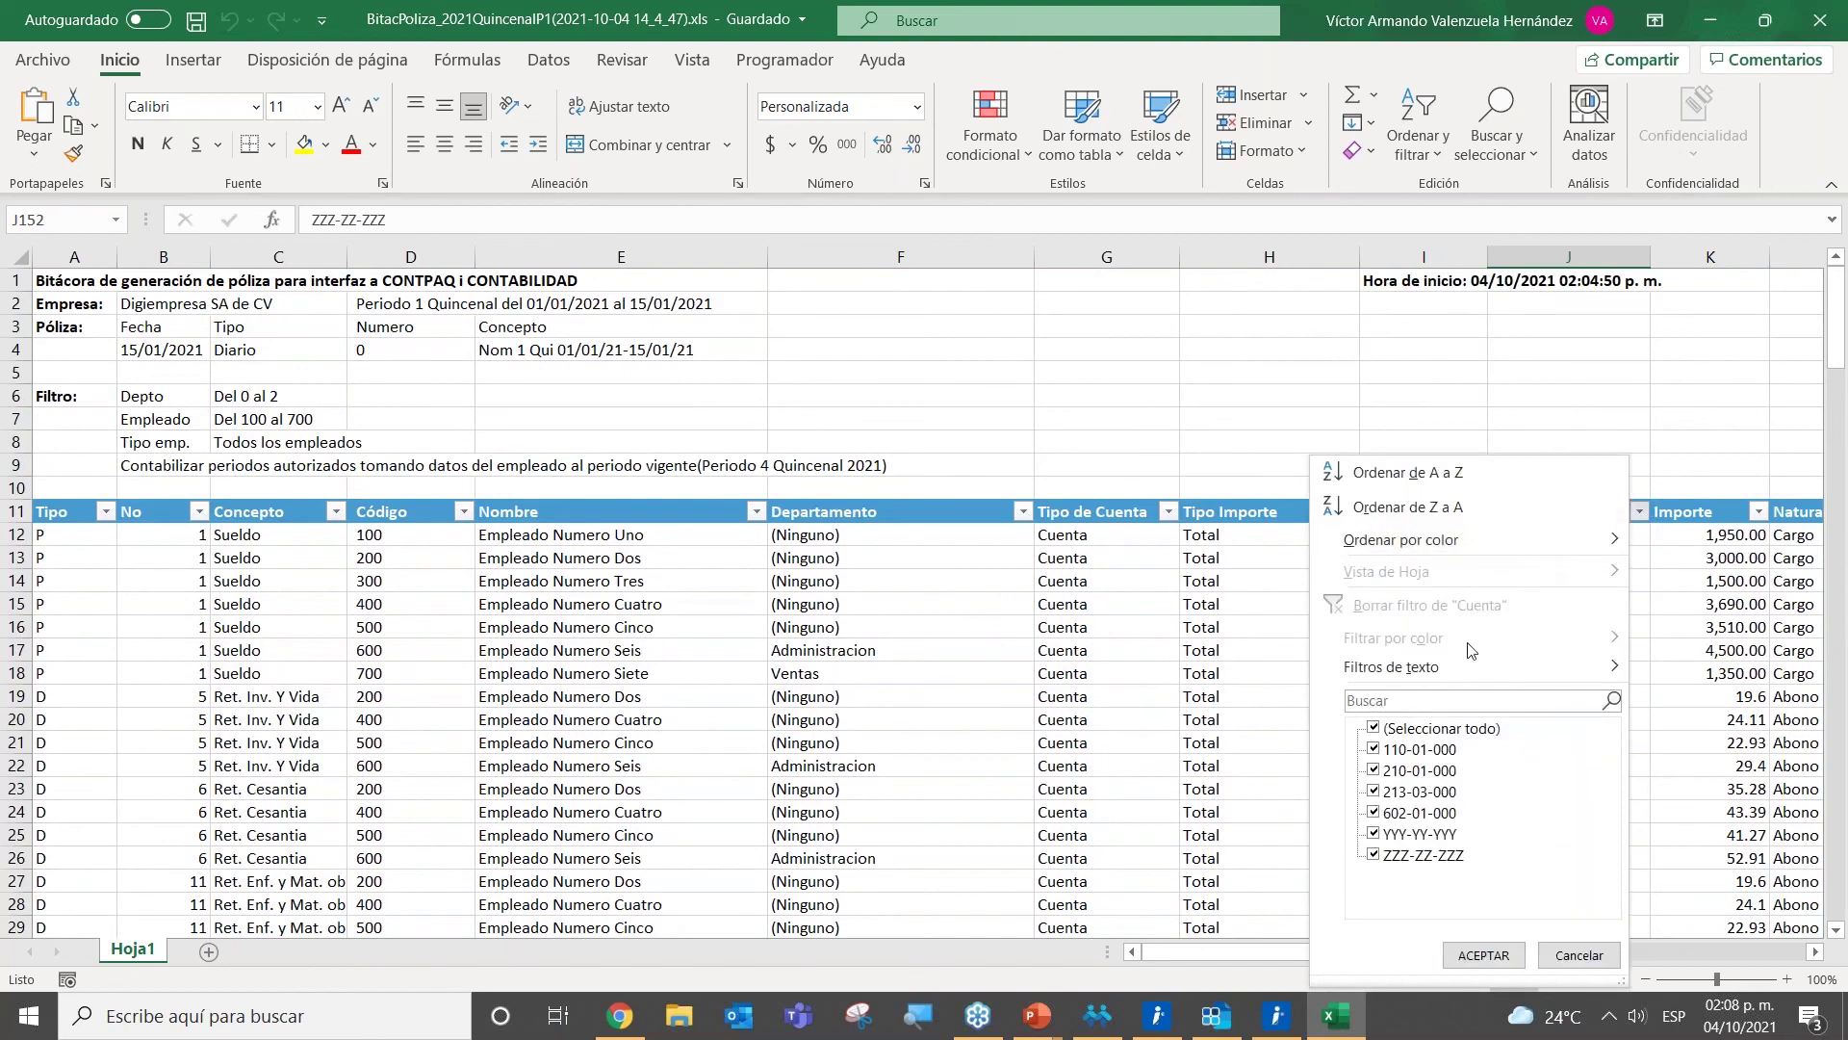
pyautogui.click(1374, 728)
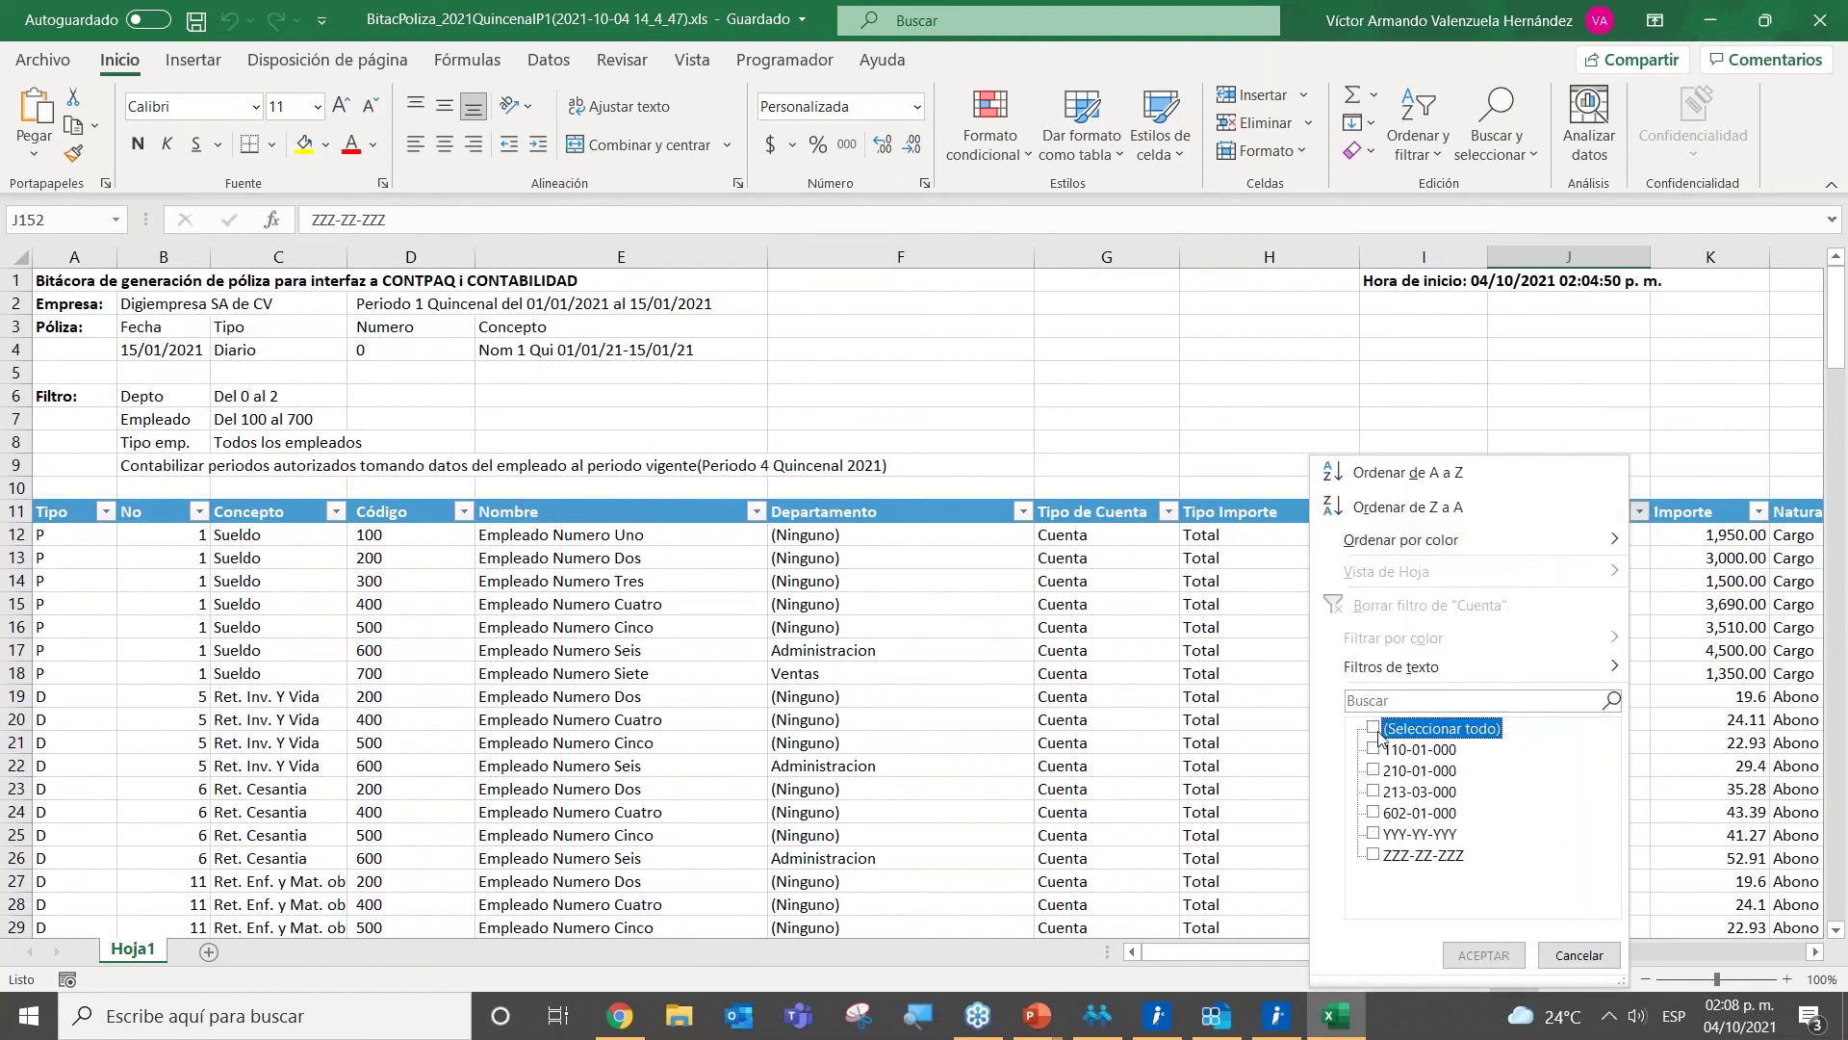
pyautogui.click(1375, 834)
pyautogui.click(1375, 834)
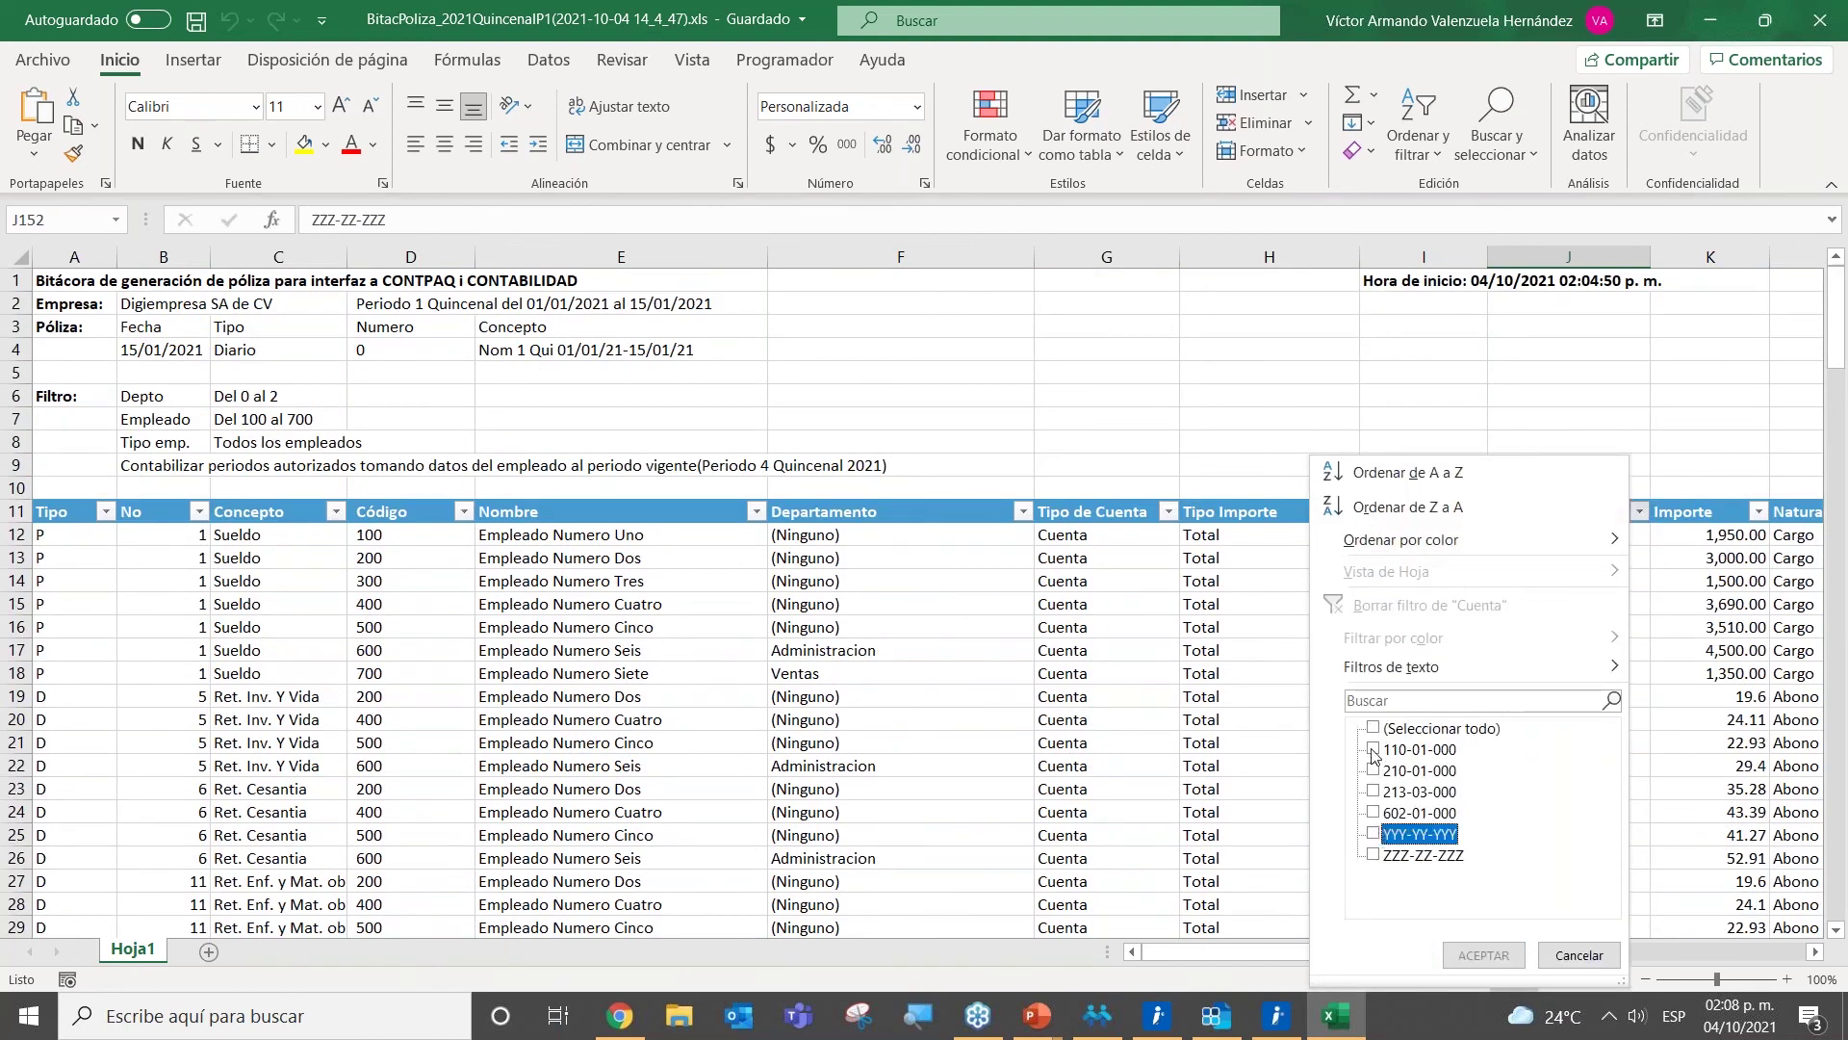
pyautogui.click(1374, 749)
pyautogui.click(1374, 770)
pyautogui.click(1374, 791)
pyautogui.click(1374, 812)
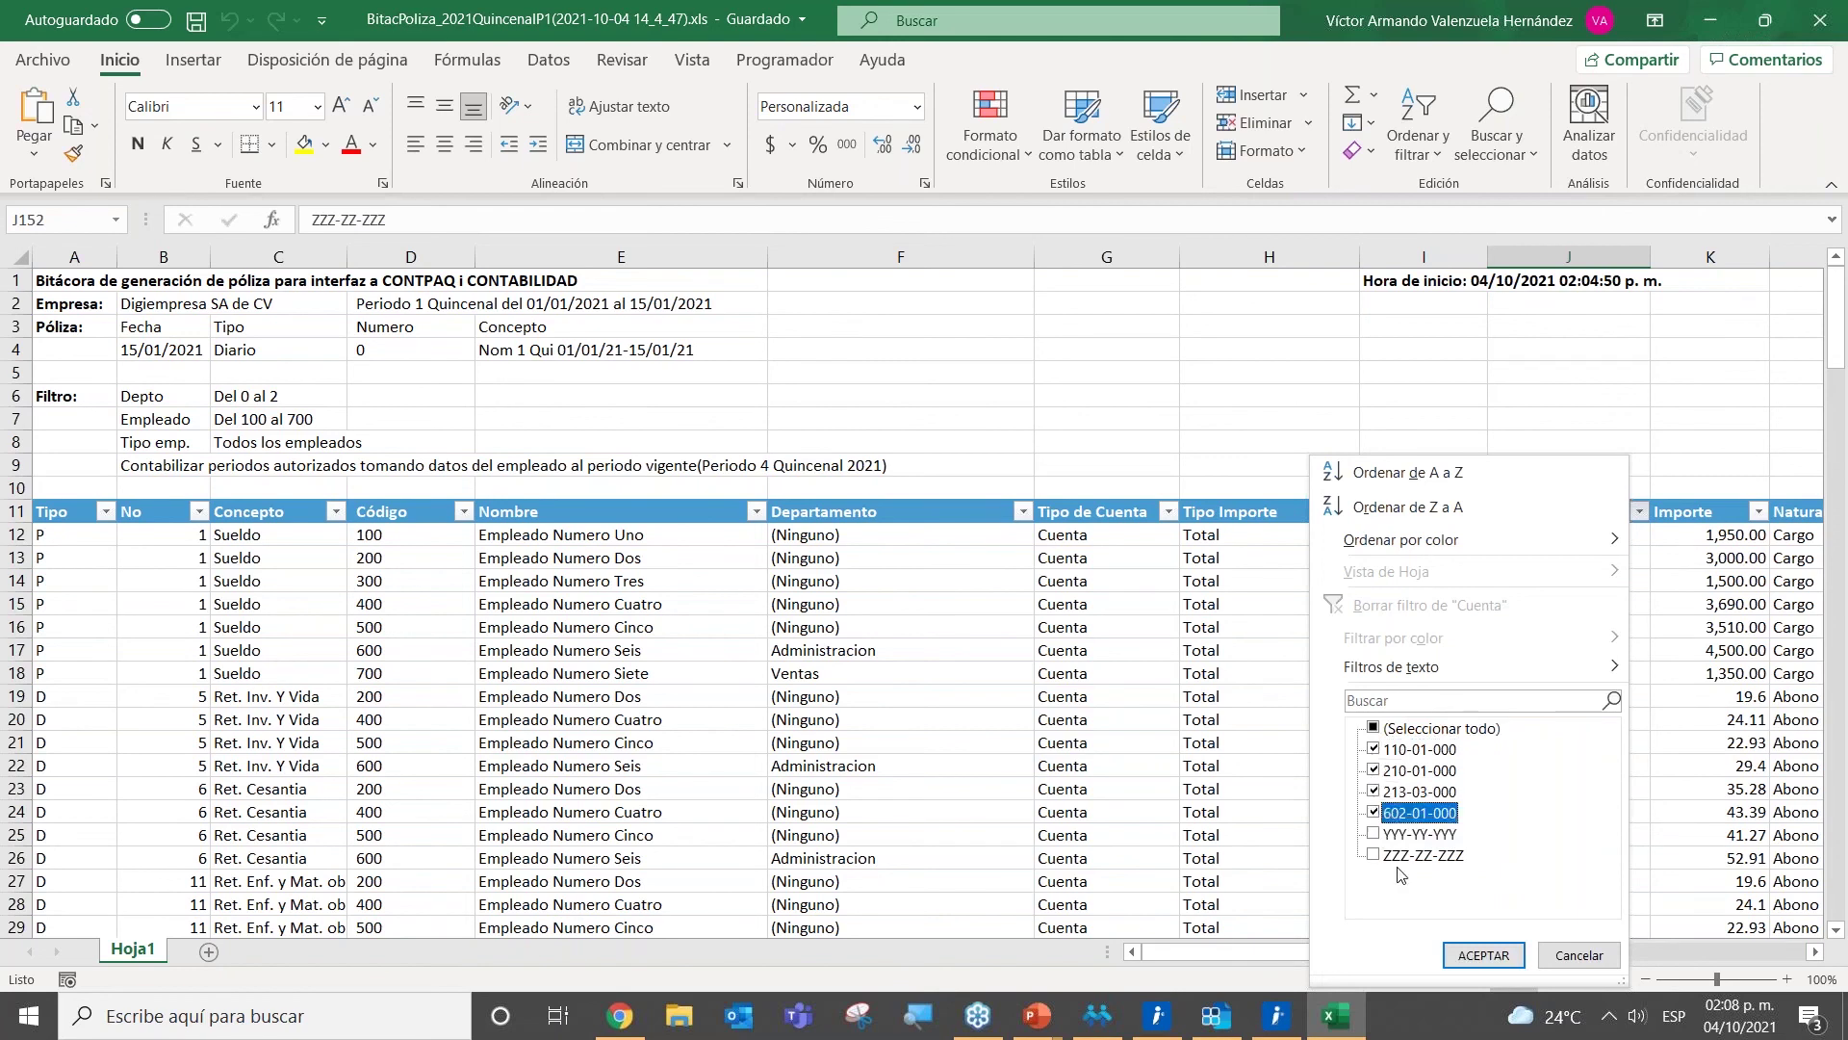
pyautogui.click(1483, 955)
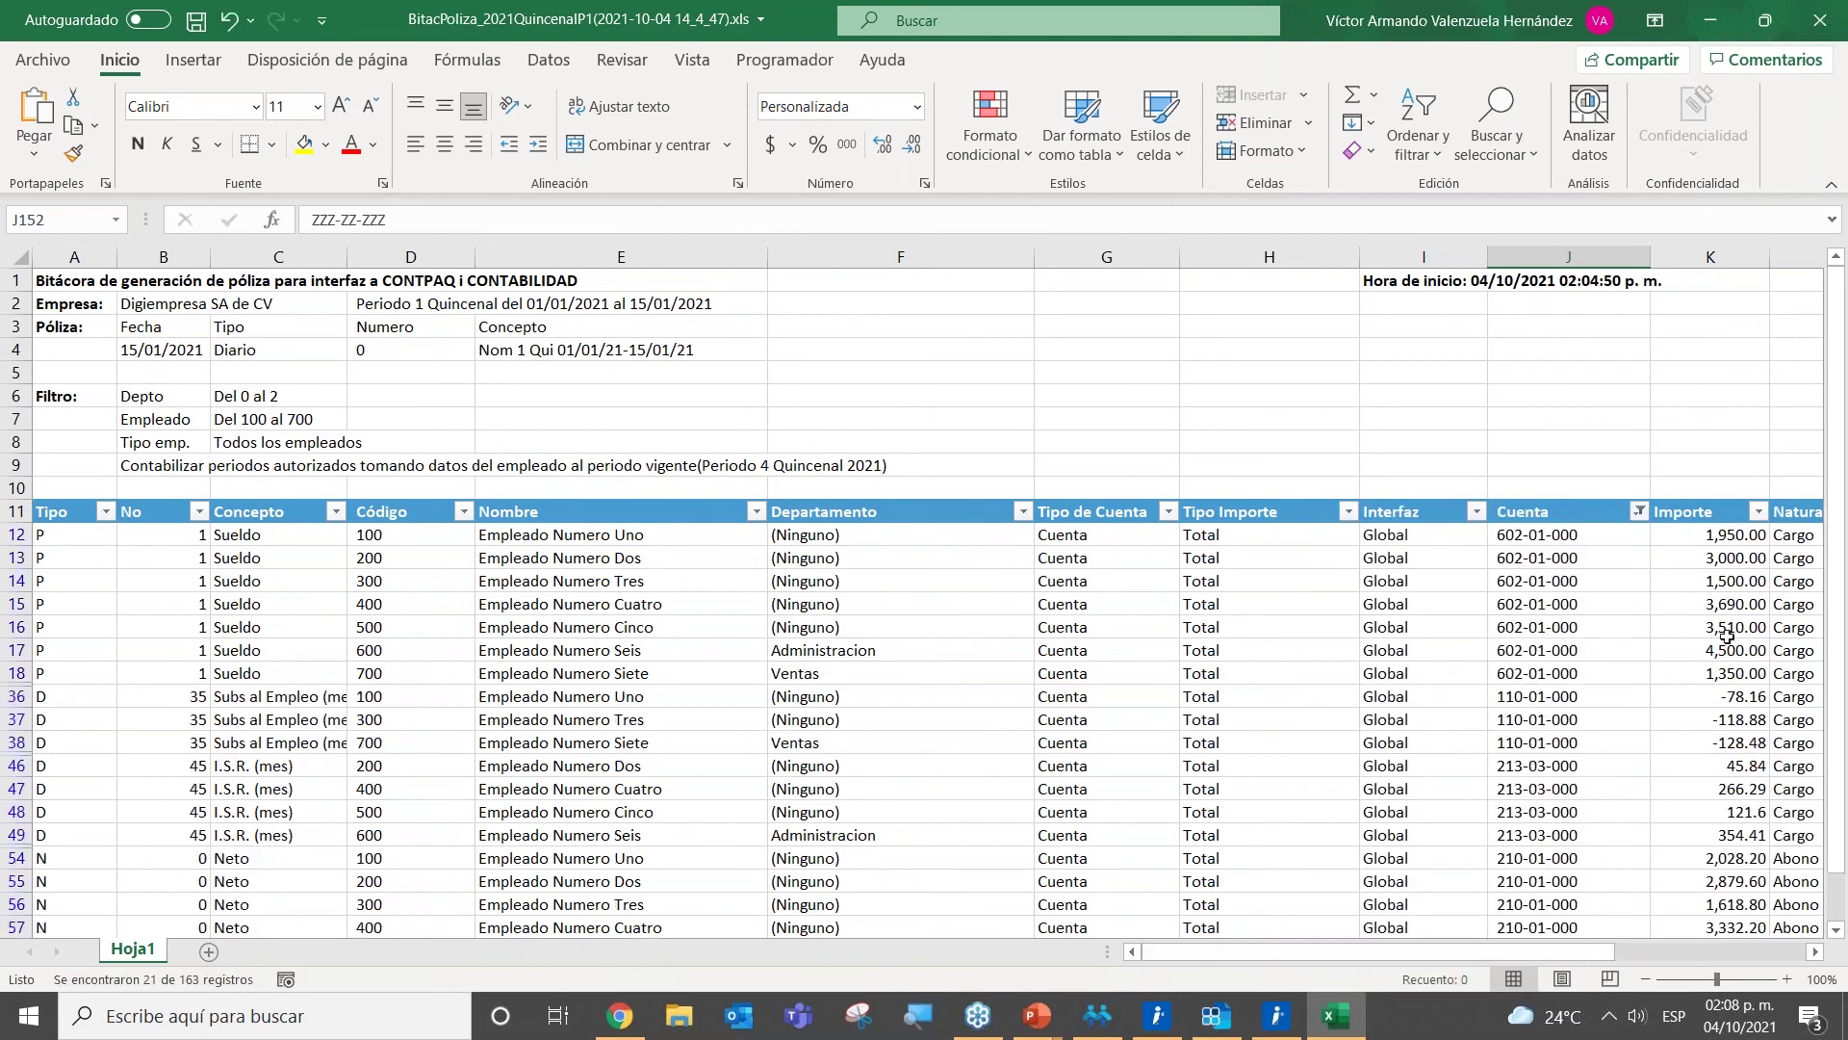
# Step: Review the Importe of the Sueldo rows, the Cargo and Abono natures of the filtered rows, and the Nomenclatura notes
pyautogui.moveTo(1718, 535); pyautogui.dragTo(1730, 677)
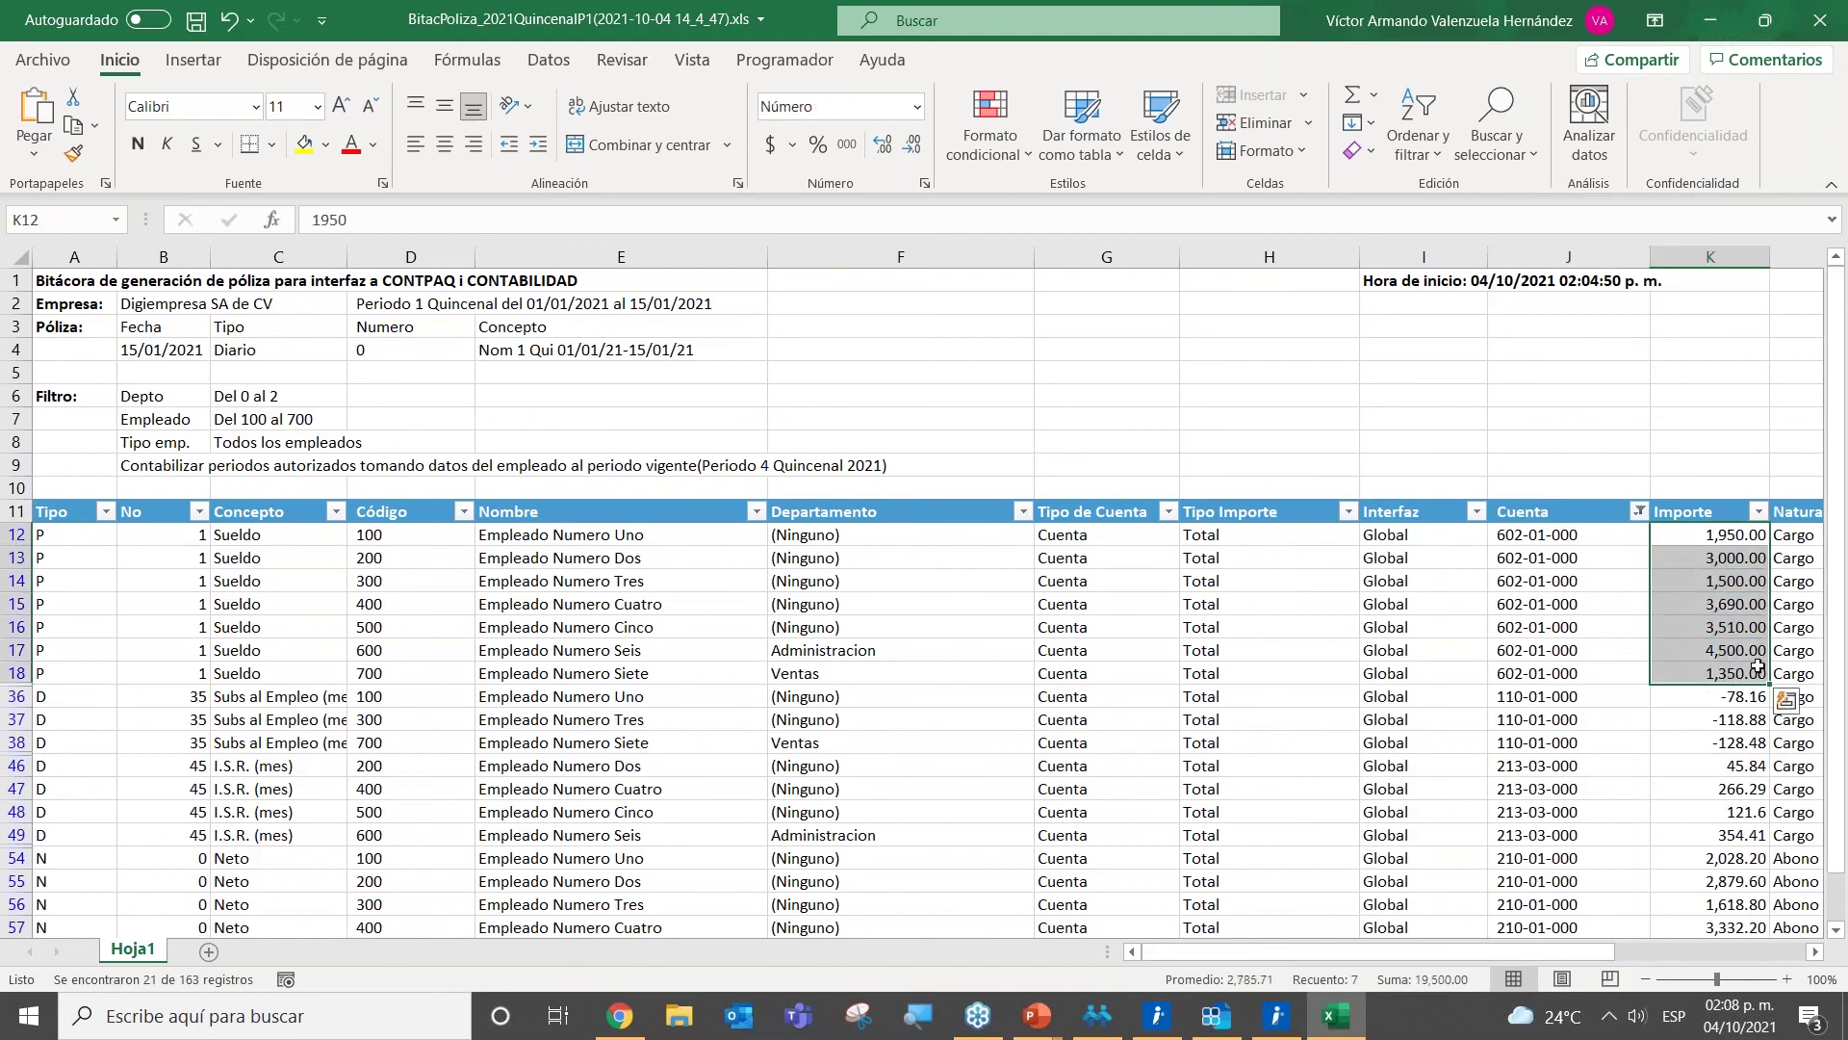
pyautogui.moveTo(1796, 539); pyautogui.dragTo(1796, 674)
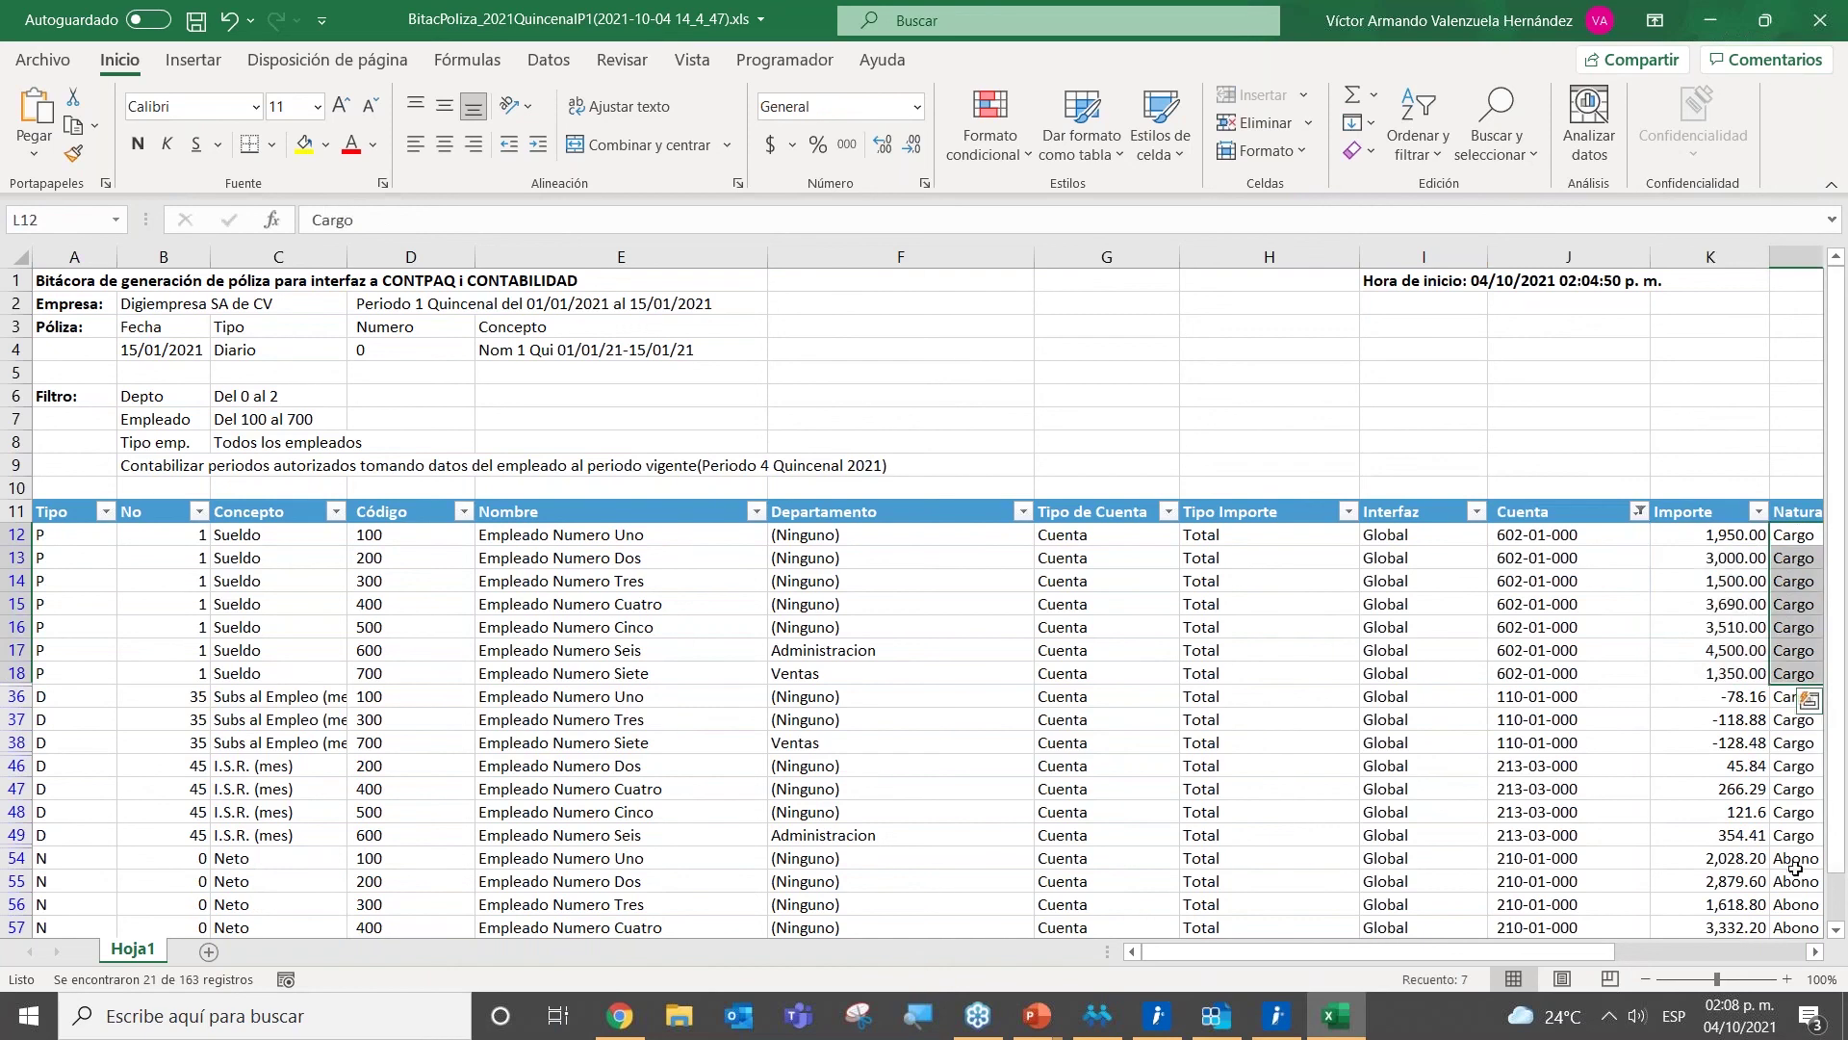
pyautogui.moveTo(1795, 858); pyautogui.dragTo(1797, 927)
pyautogui.click(1810, 947)
pyautogui.click(1810, 948)
pyautogui.moveTo(1835, 849); pyautogui.dragTo(1837, 909)
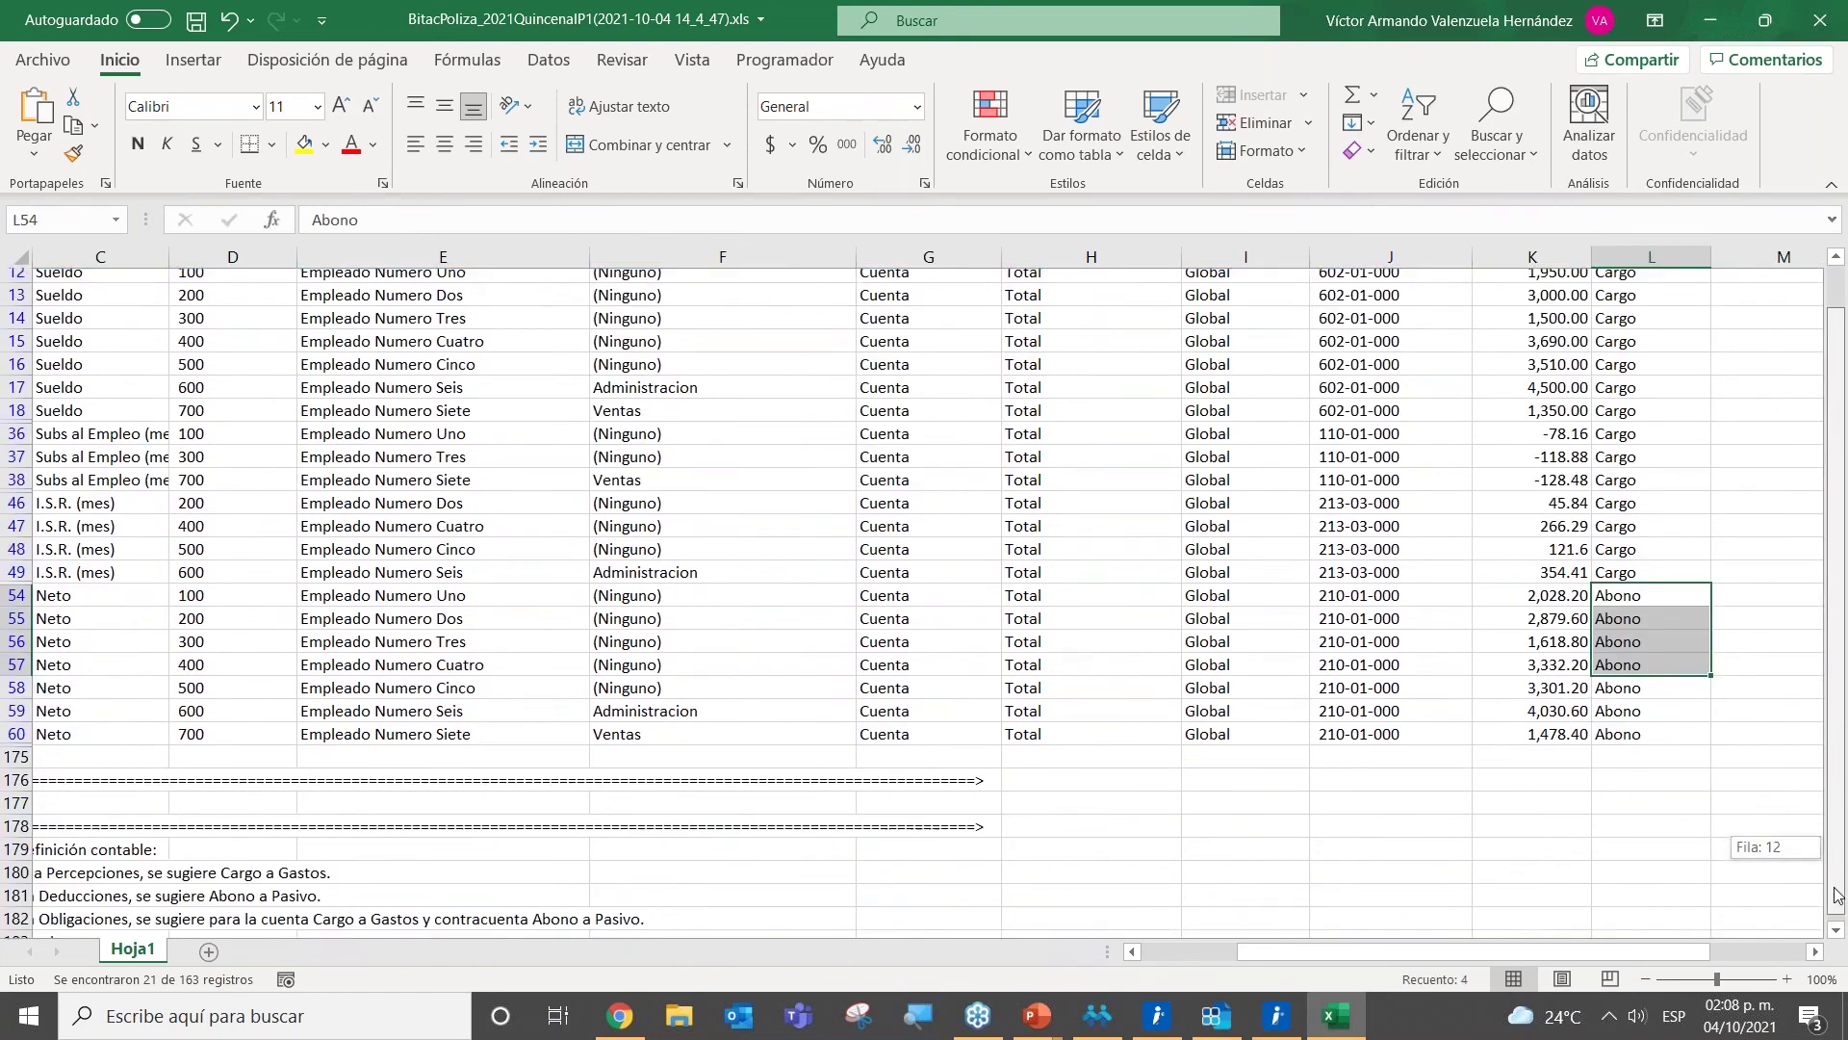
pyautogui.moveTo(1567, 950); pyautogui.dragTo(1389, 986)
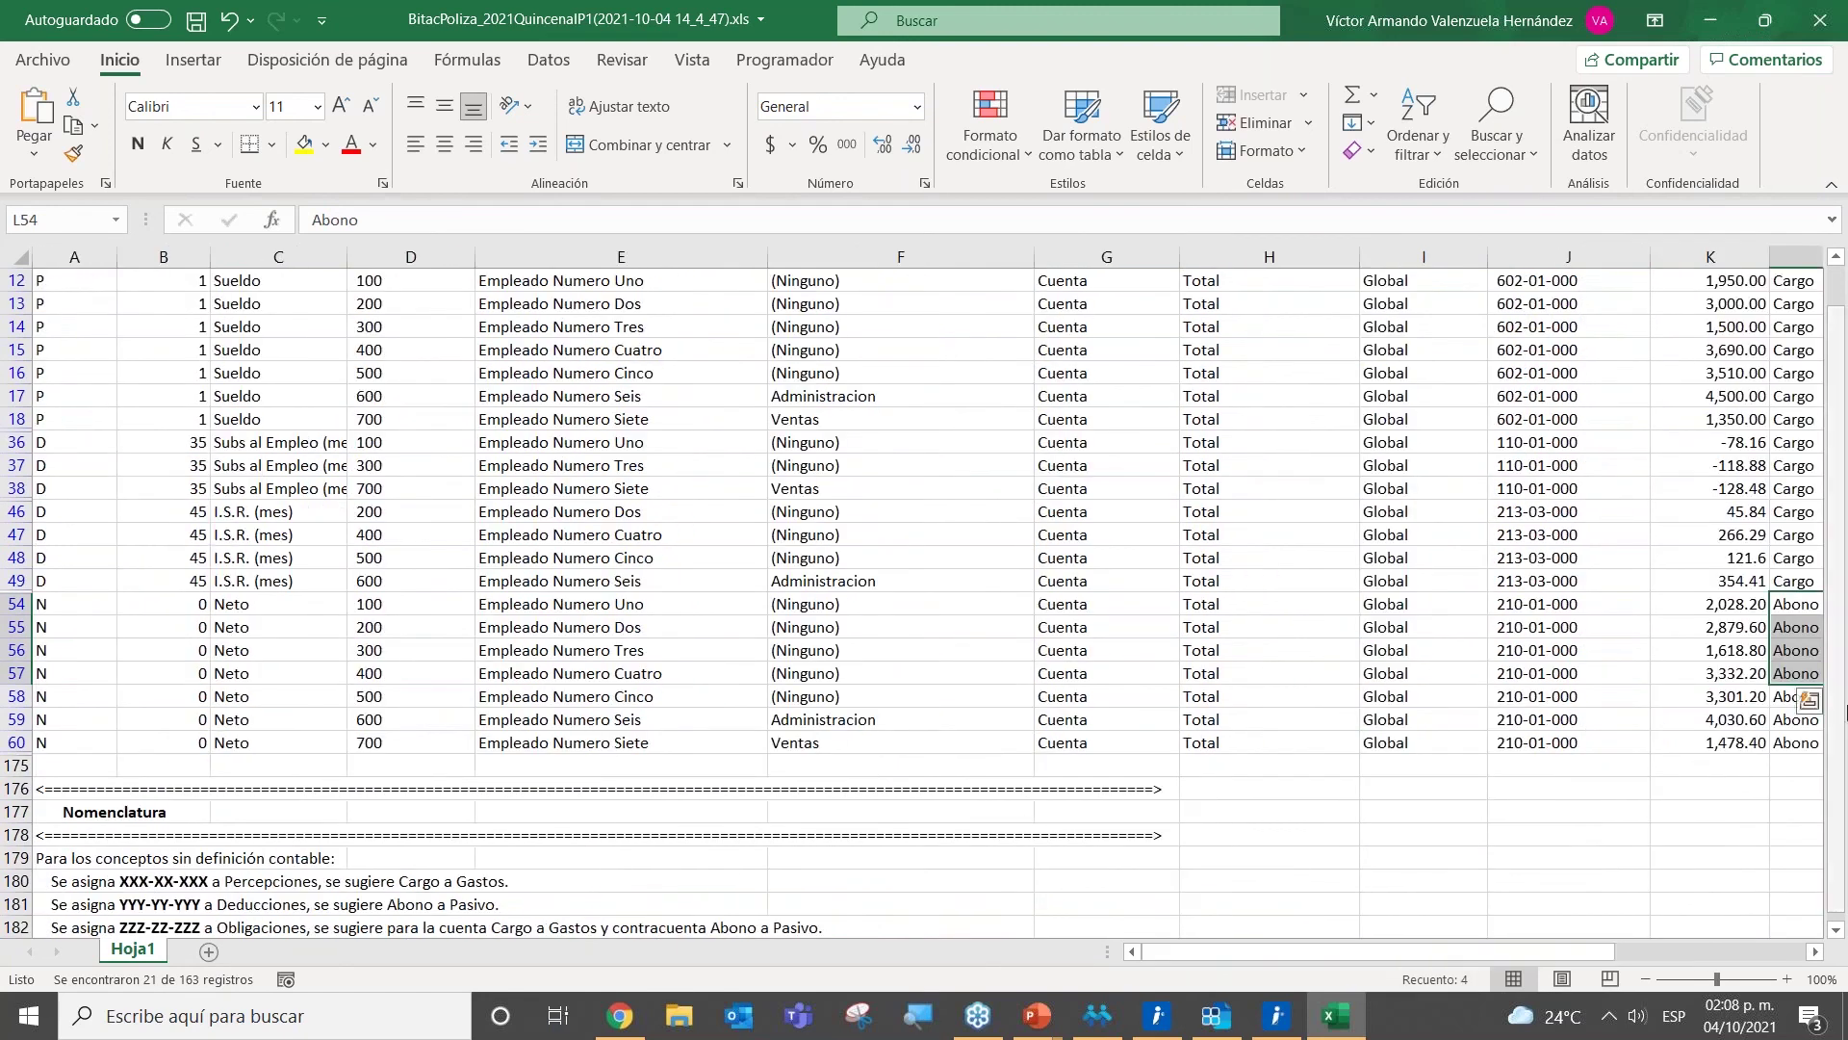
pyautogui.moveTo(1835, 637); pyautogui.dragTo(1834, 594)
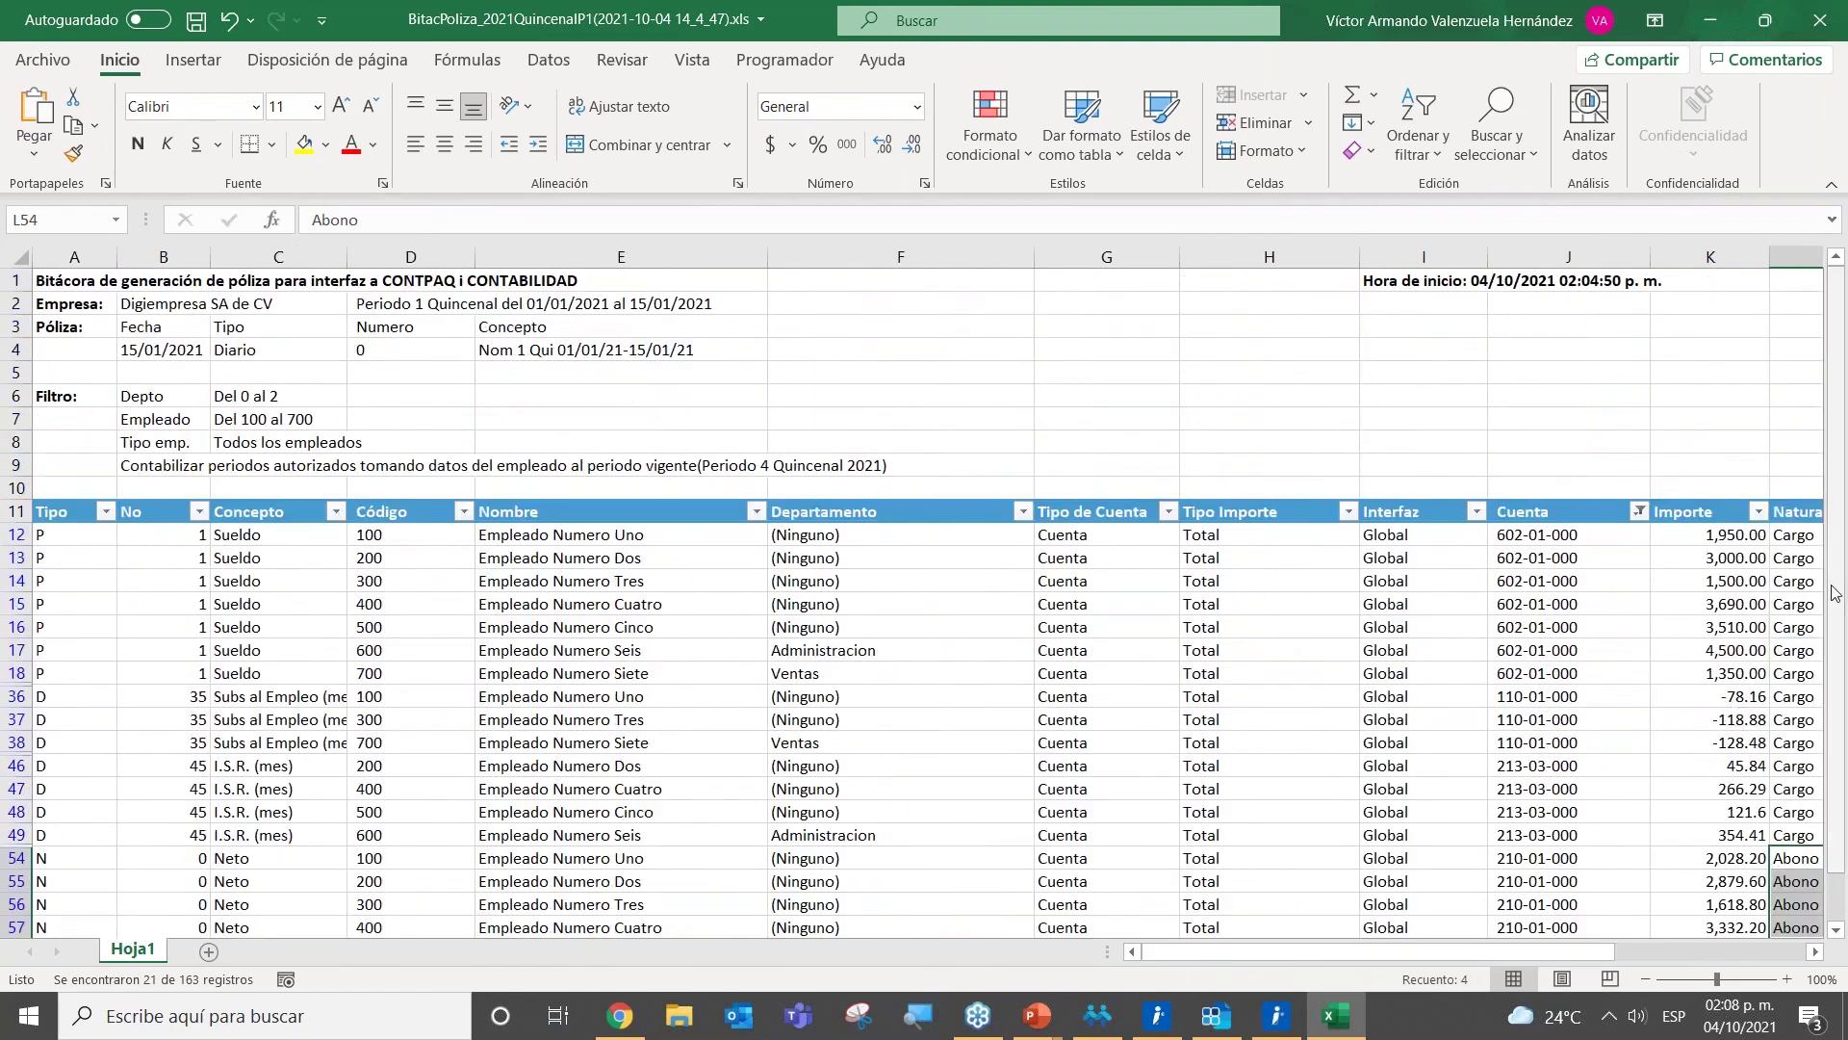
# Step: Check the bitácora's company, póliza, filter and Hora de inicio details, and close the workbook
pyautogui.click(165, 315)
pyautogui.moveTo(166, 315); pyautogui.dragTo(674, 354)
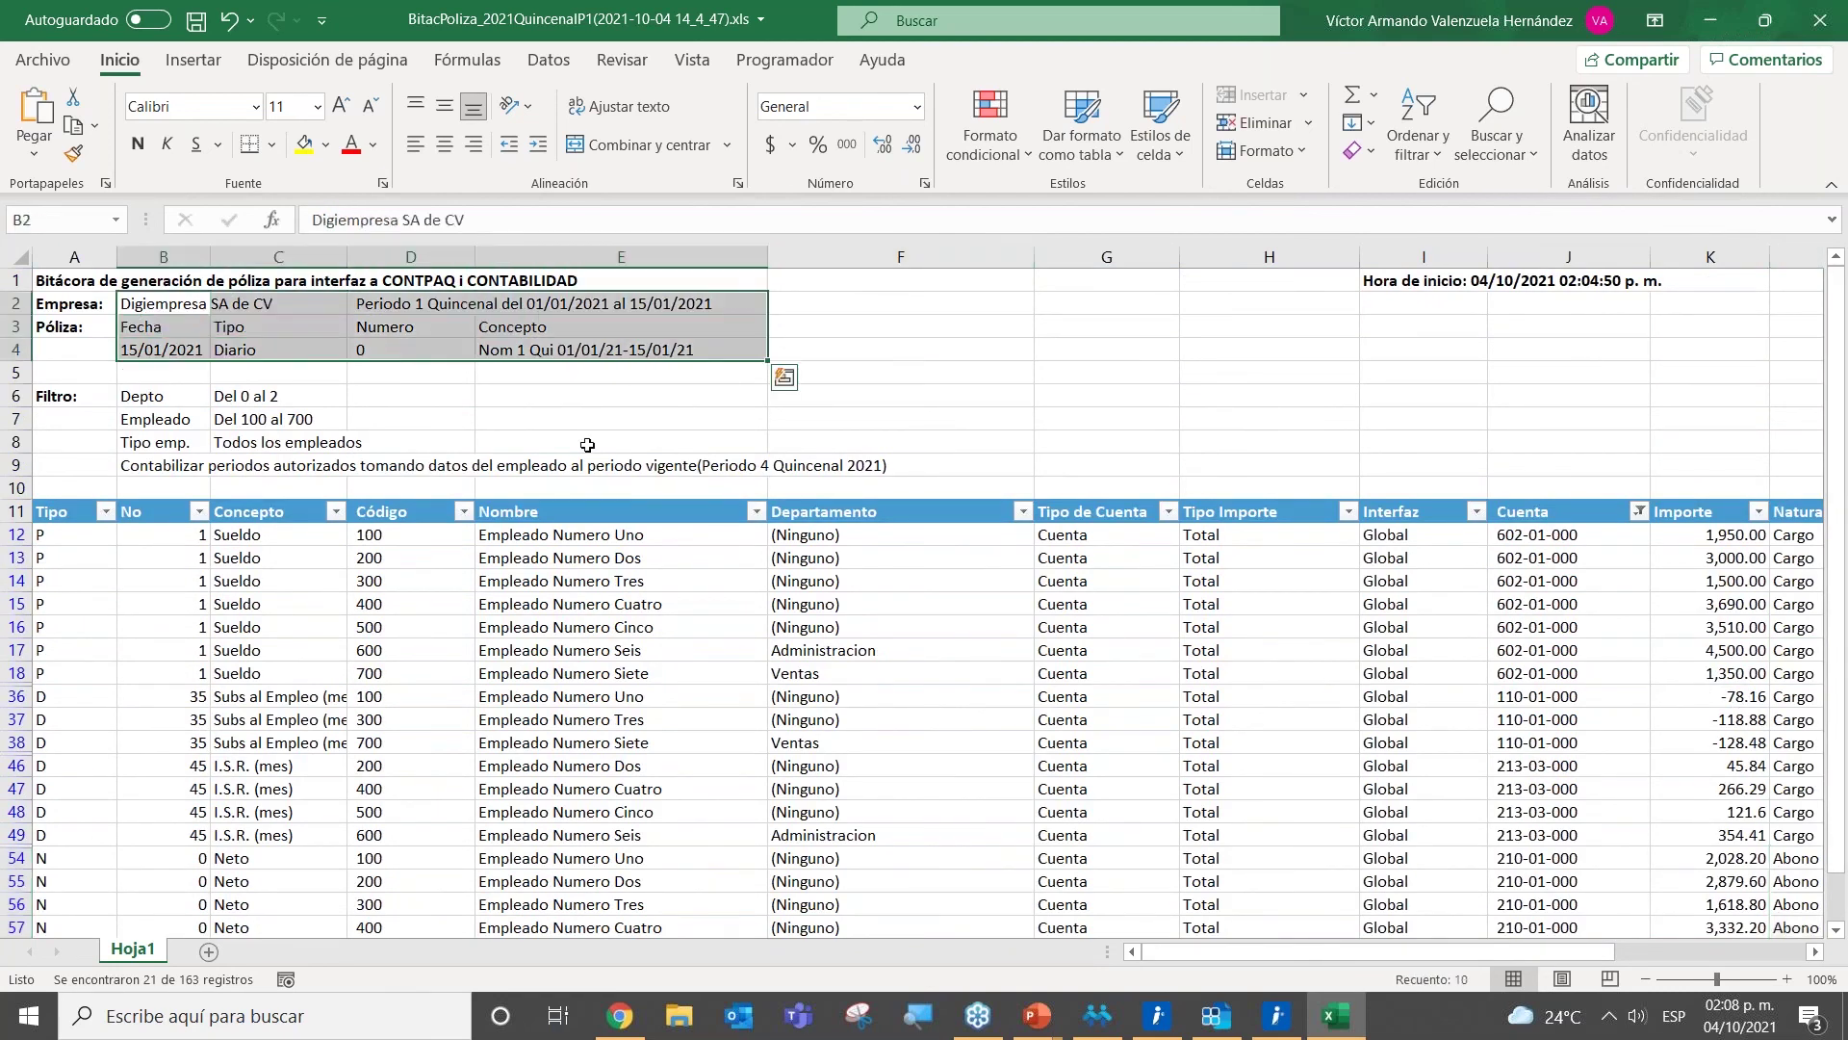
pyautogui.moveTo(219, 390); pyautogui.dragTo(693, 424)
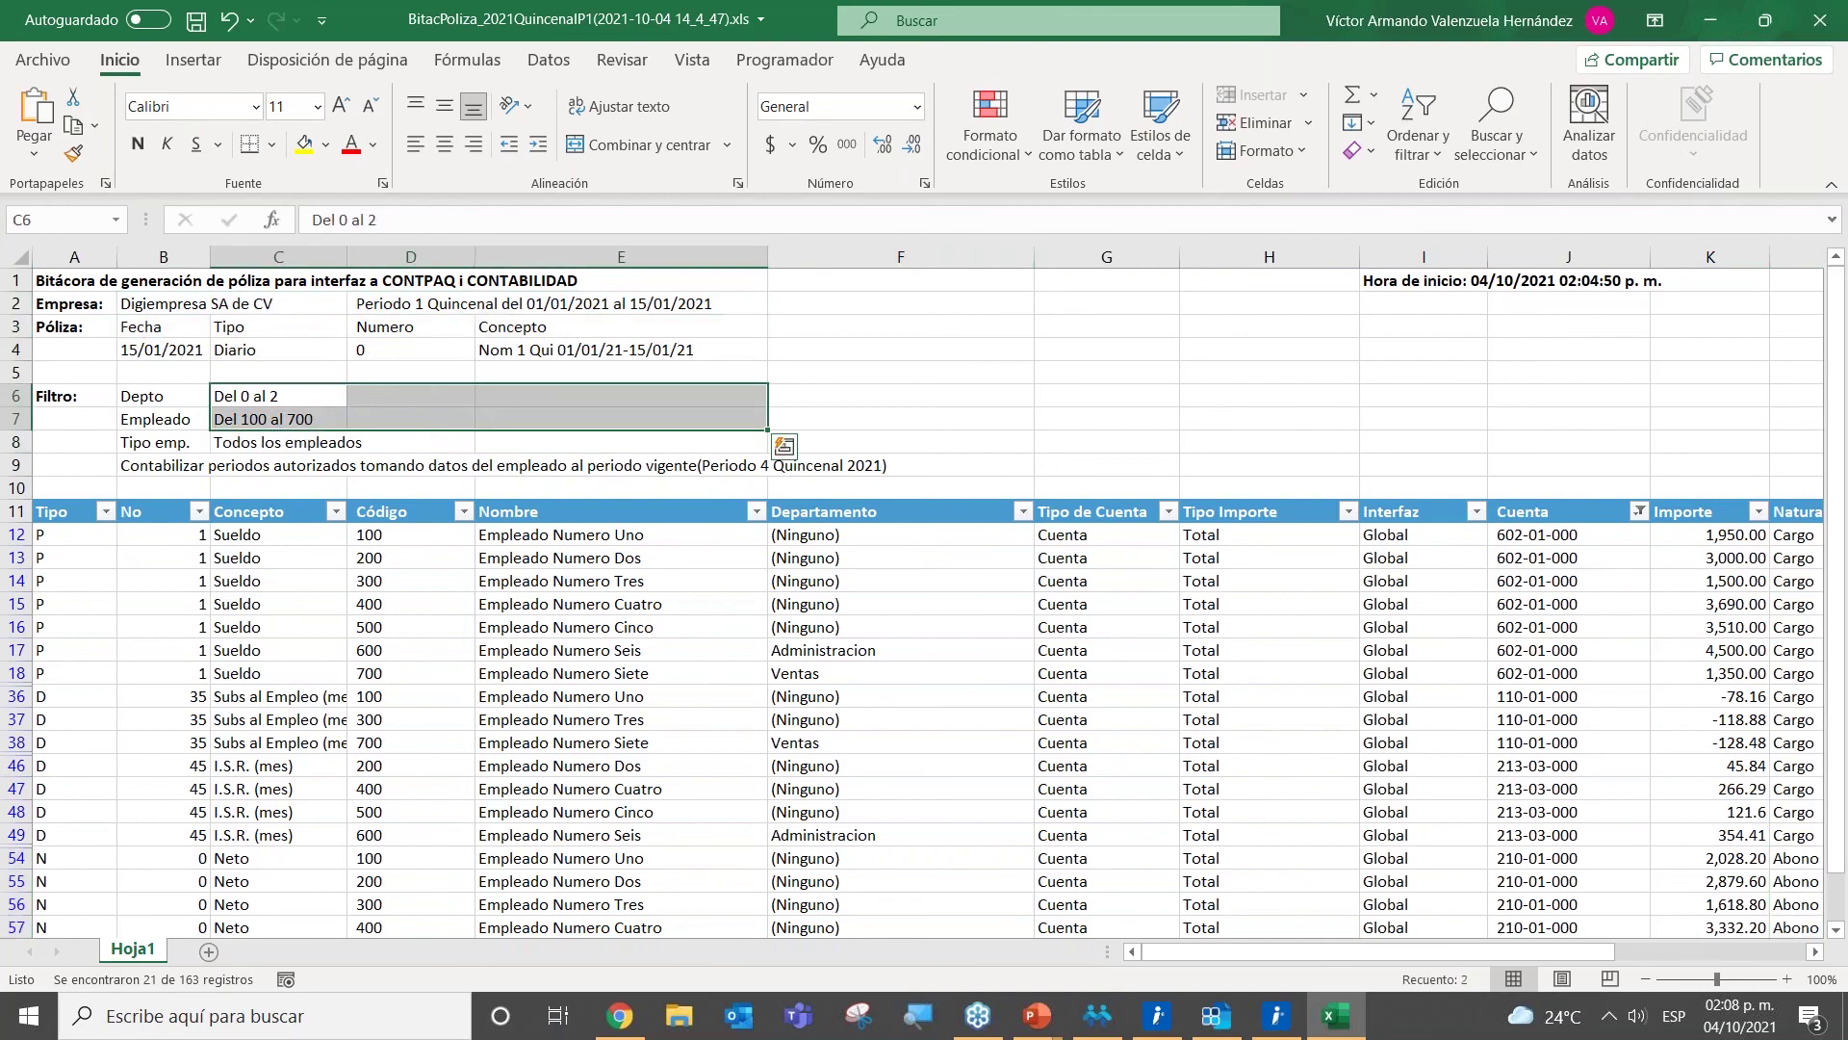
pyautogui.click(1483, 287)
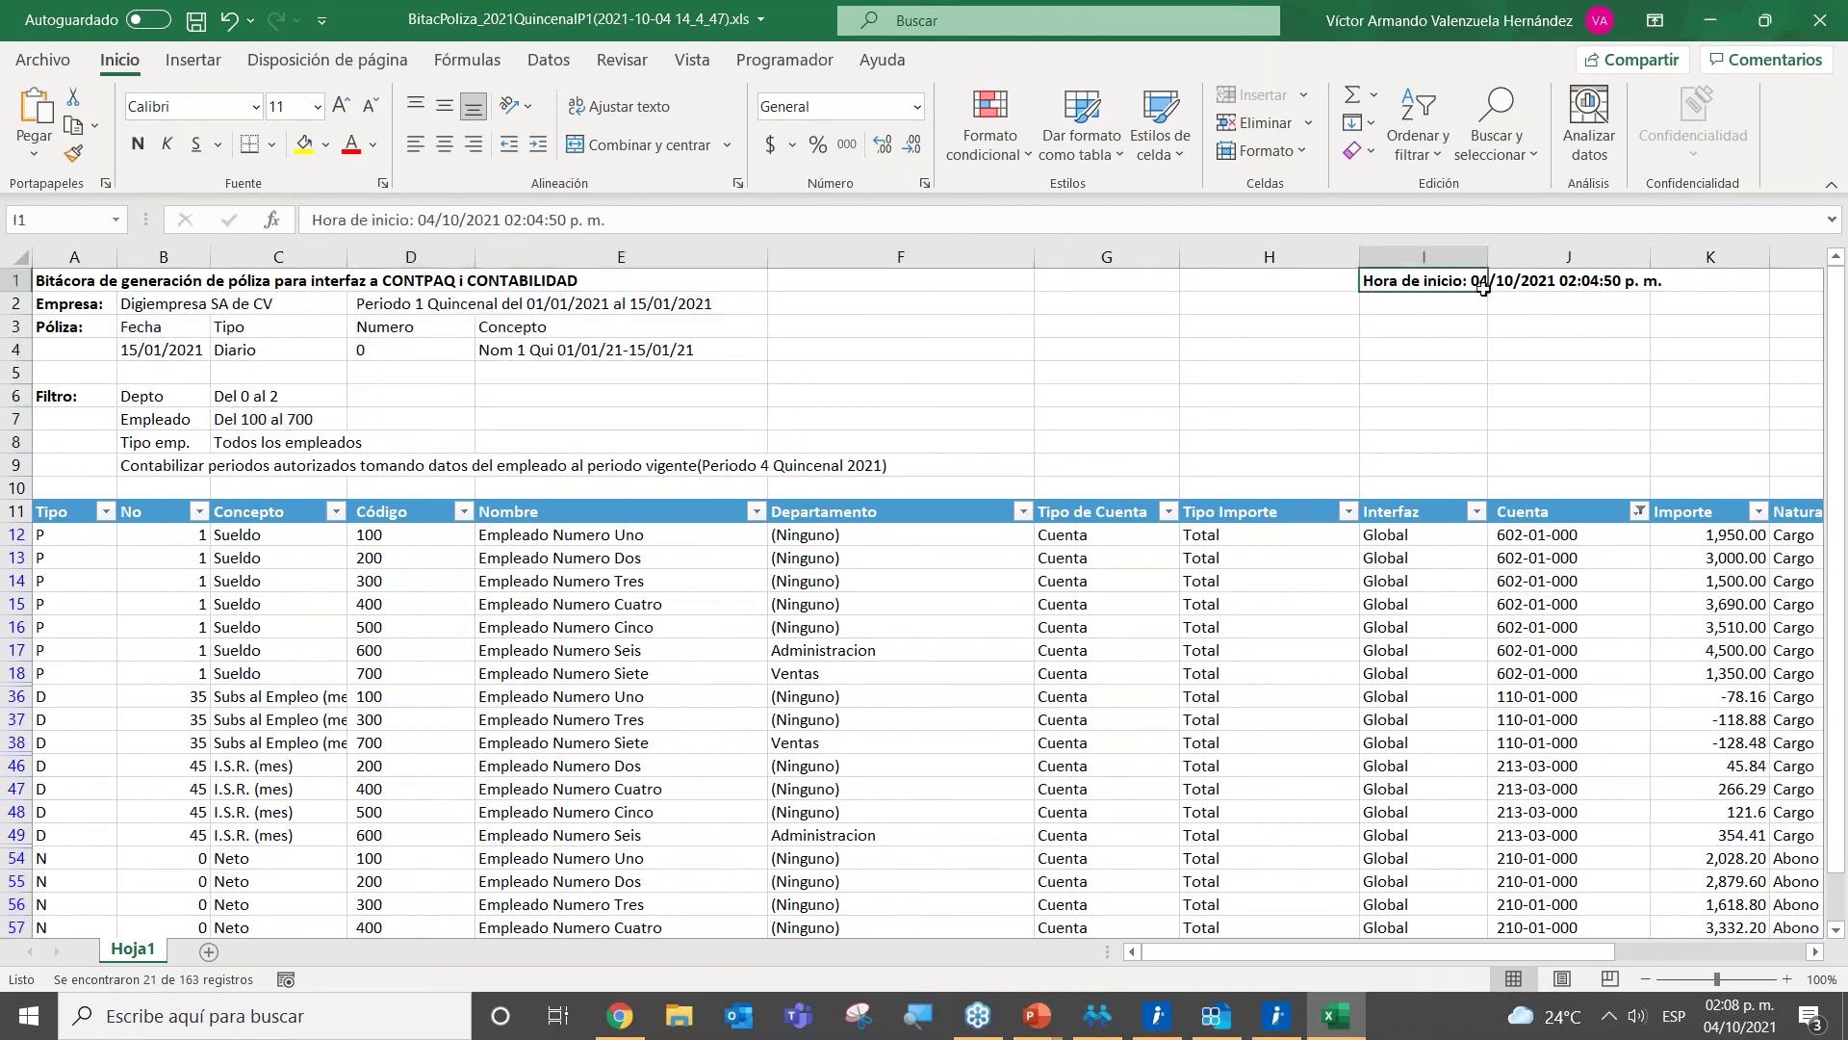
pyautogui.moveTo(1483, 287); pyautogui.dragTo(1559, 283)
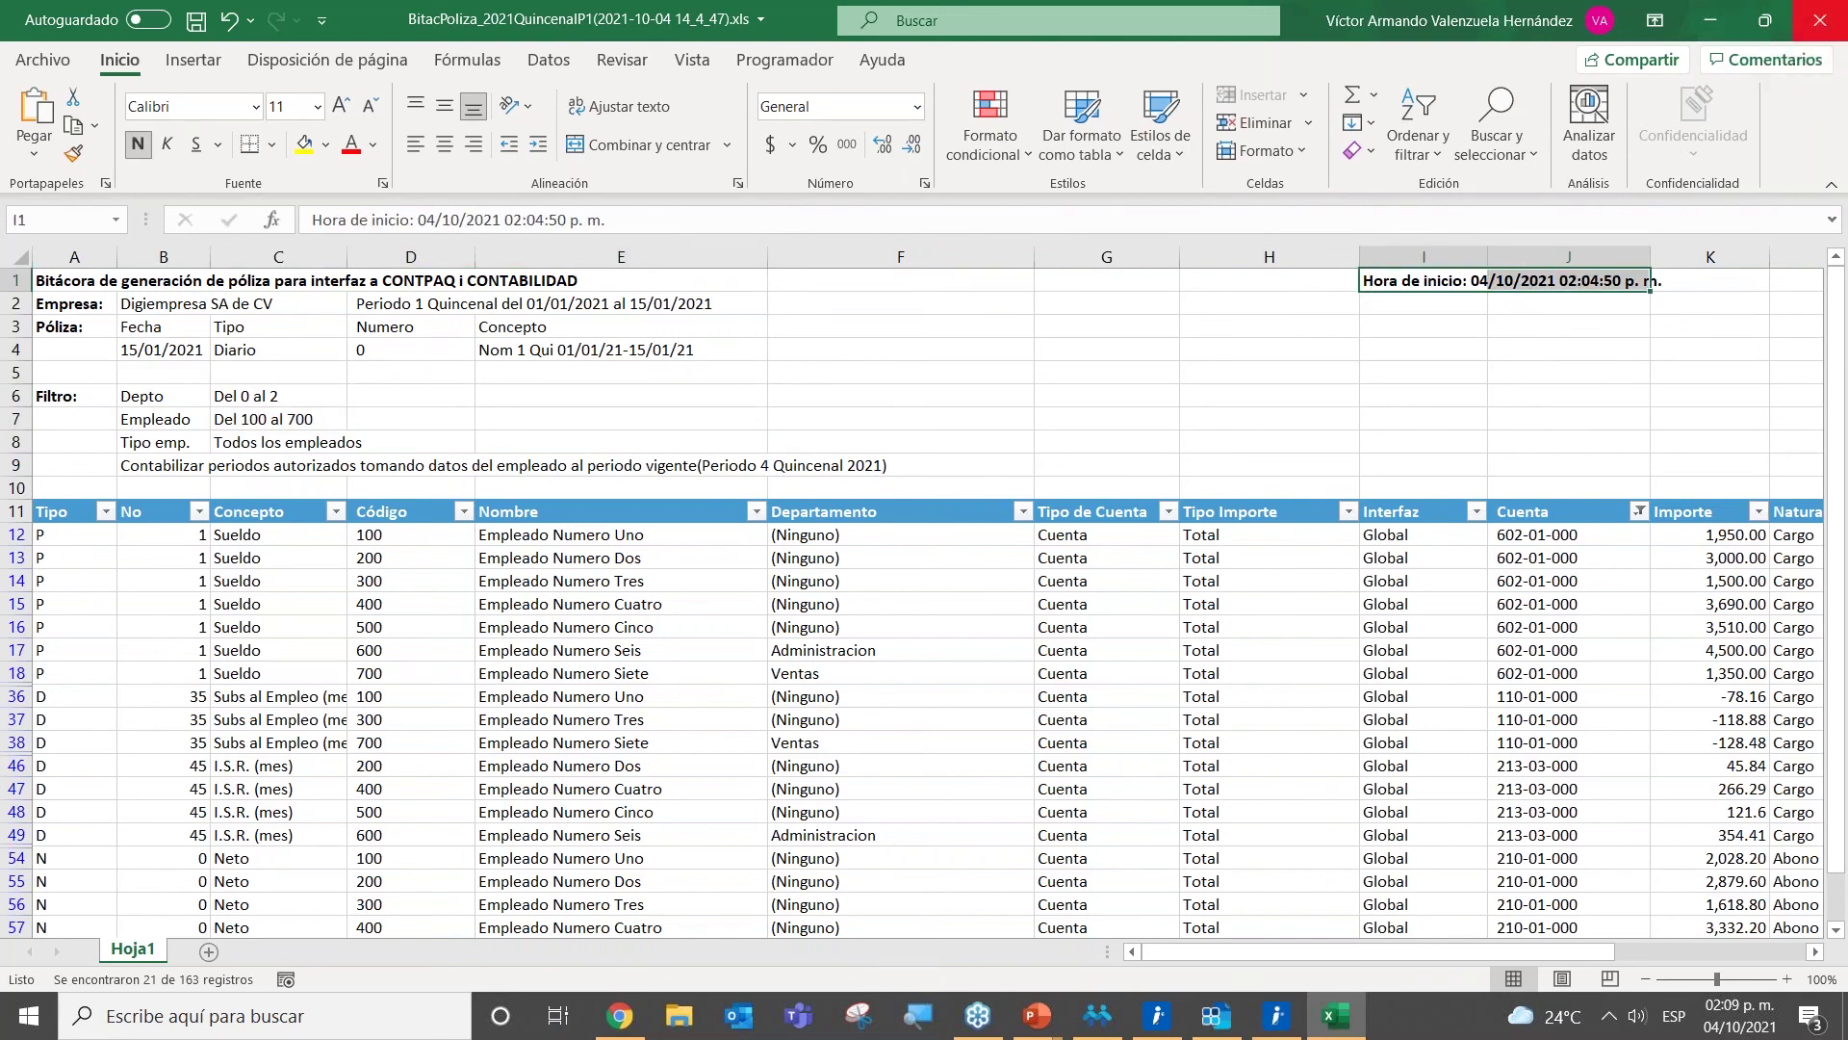
pyautogui.click(1818, 25)
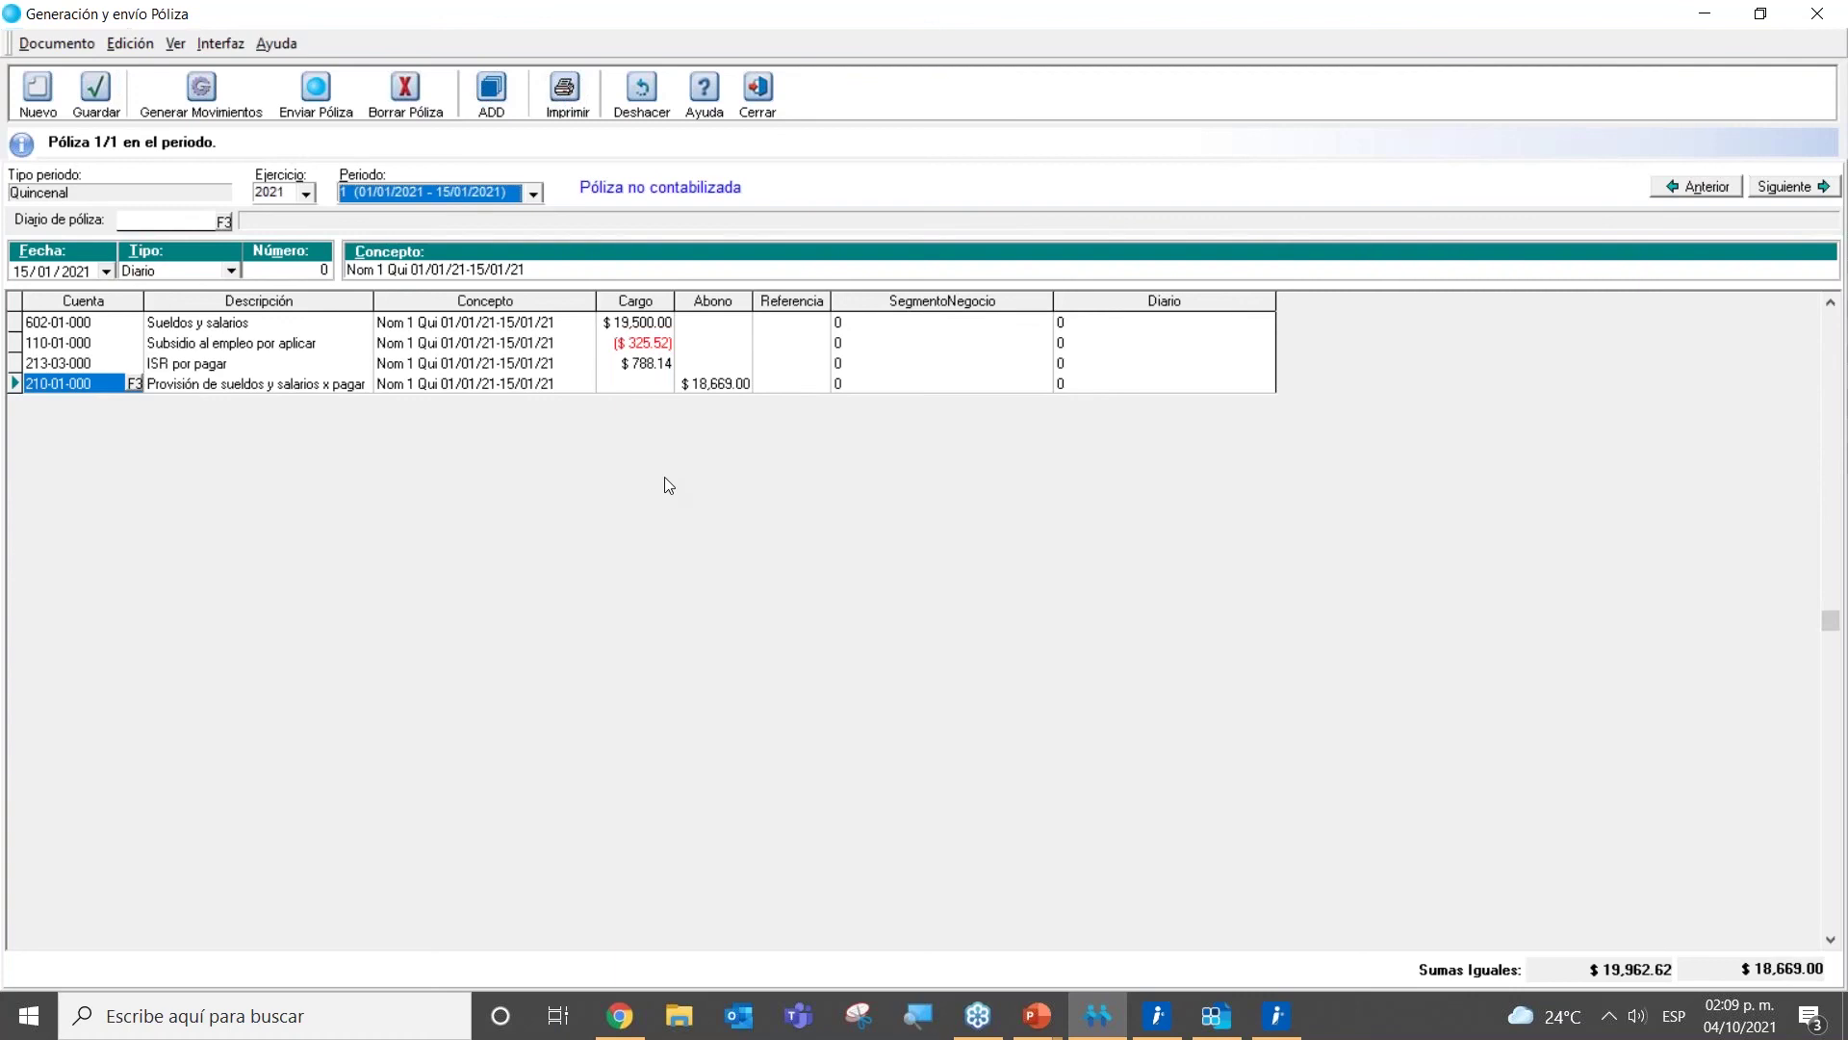
# Step: Send the period 1 póliza to CONTPAQi Contabilidad, assigning the difference to the cuenta de cuadre
pyautogui.click(304, 117)
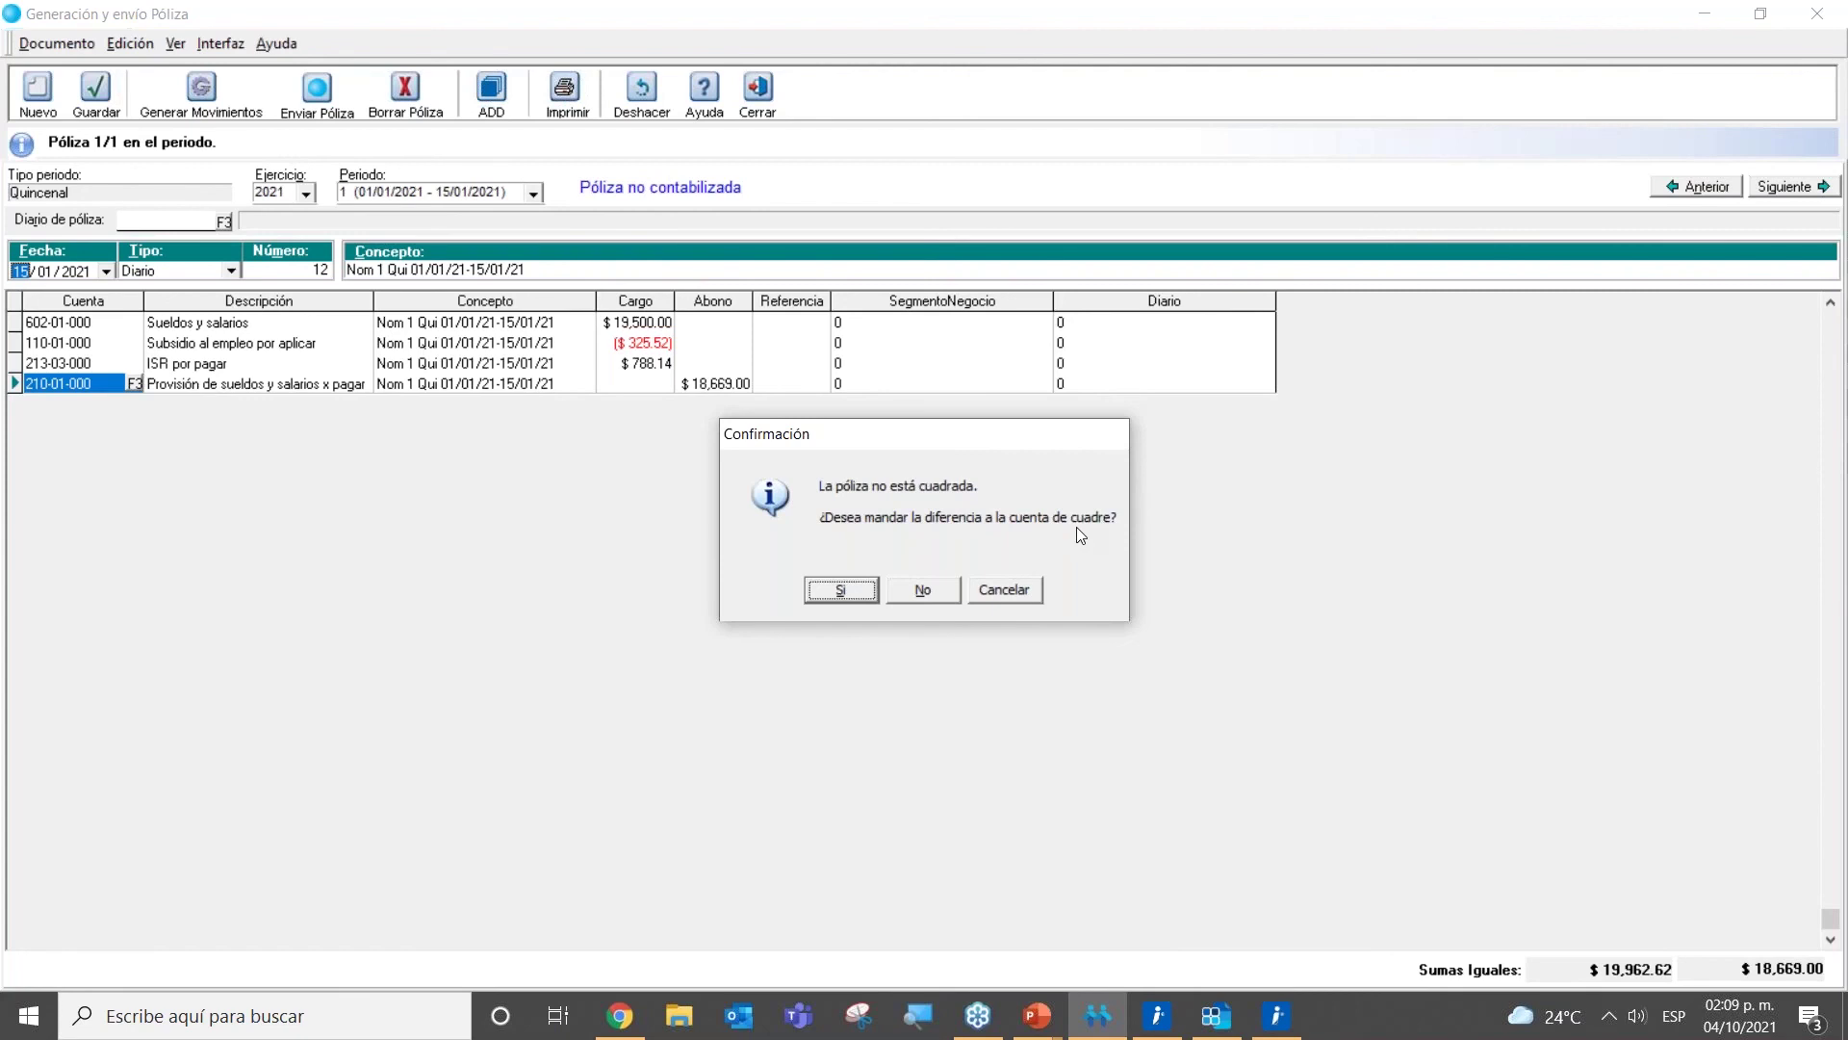
pyautogui.click(840, 589)
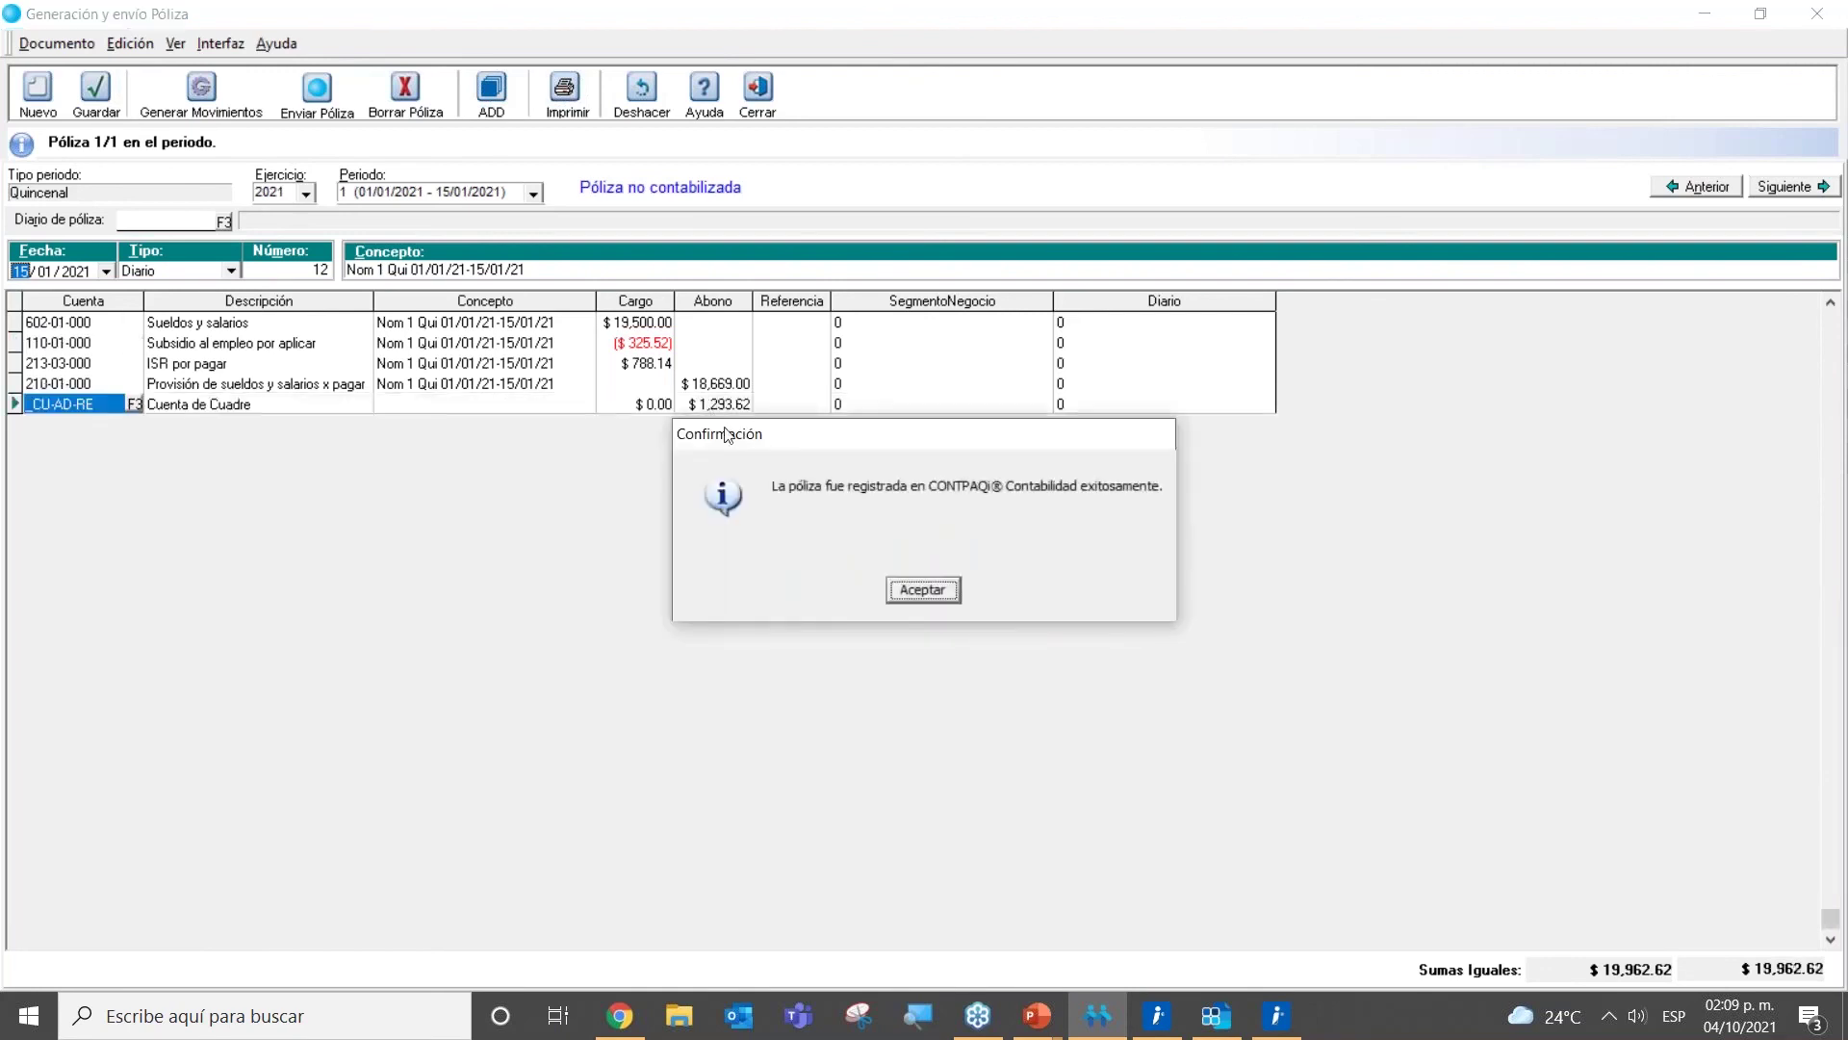
pyautogui.click(920, 590)
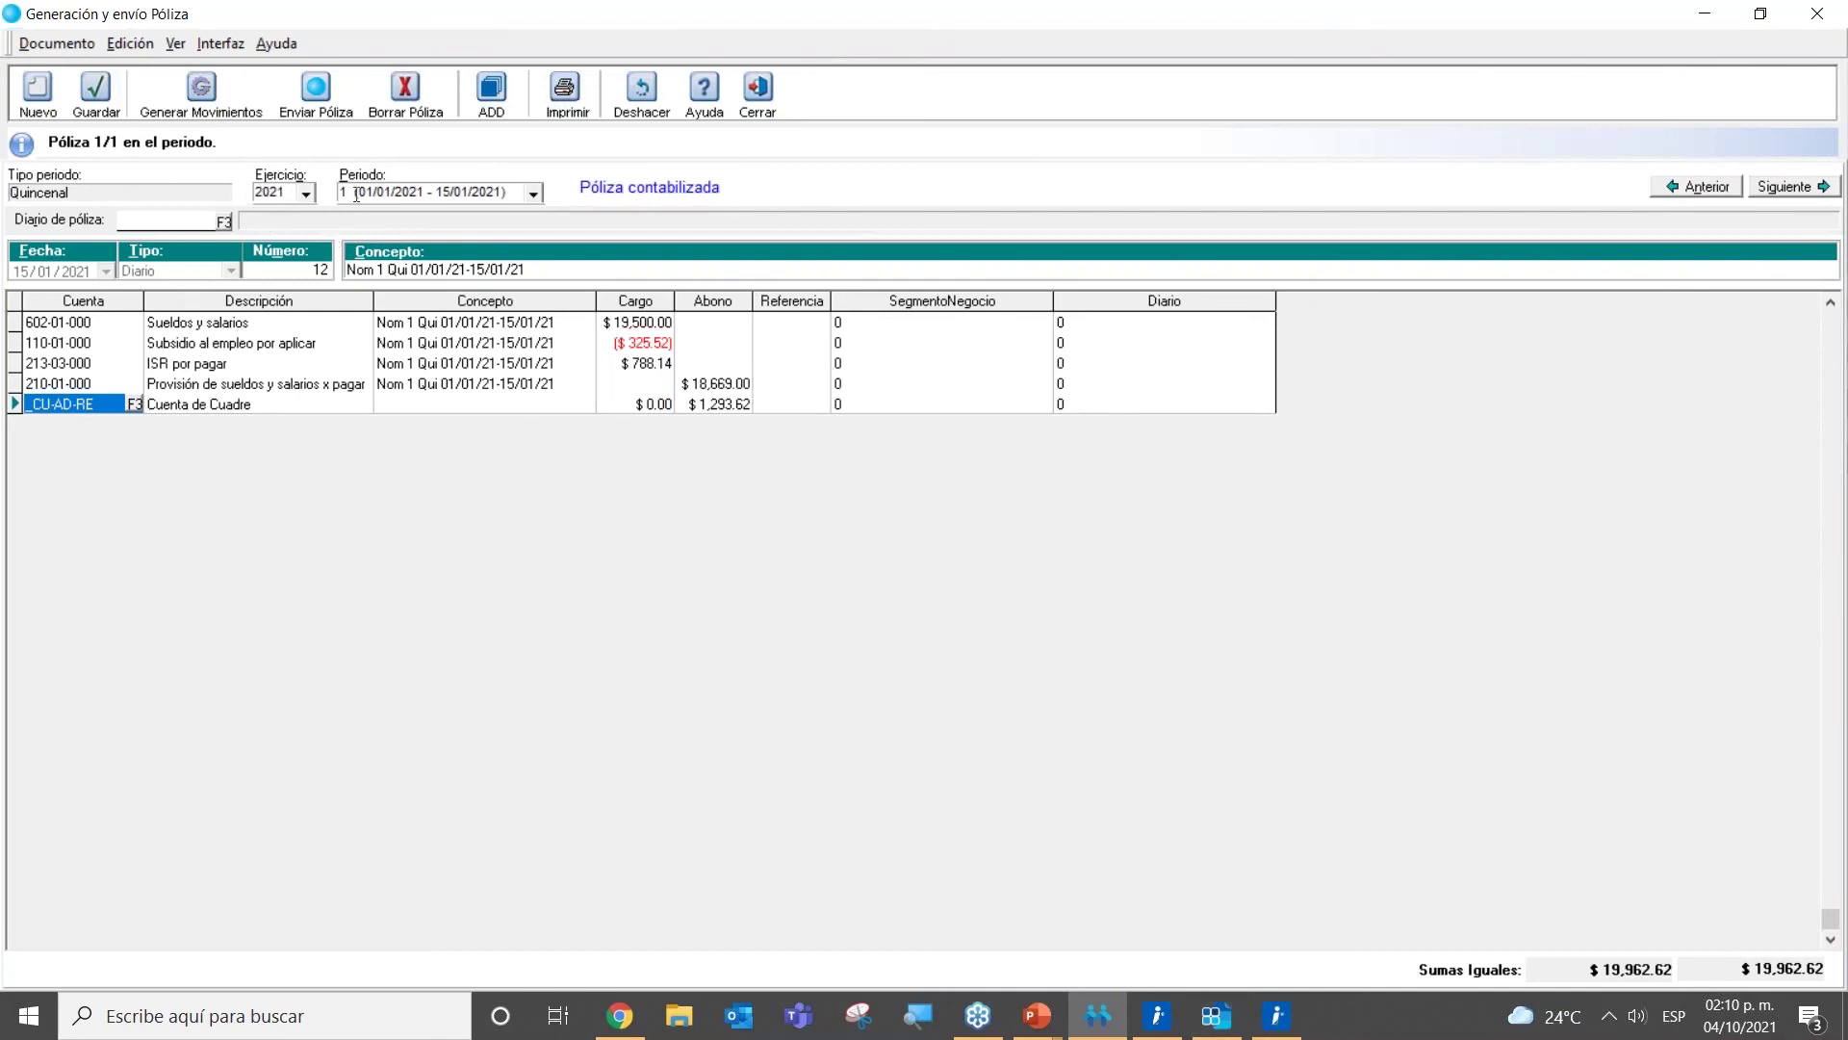
# Step: Switch to CONTPAQi Contabilidad and check the Listado de Pólizas for Enero 2021, including the Nom 1 Qui póliza, and for Febrero 2021
pyautogui.click(1215, 1016)
pyautogui.click(95, 74)
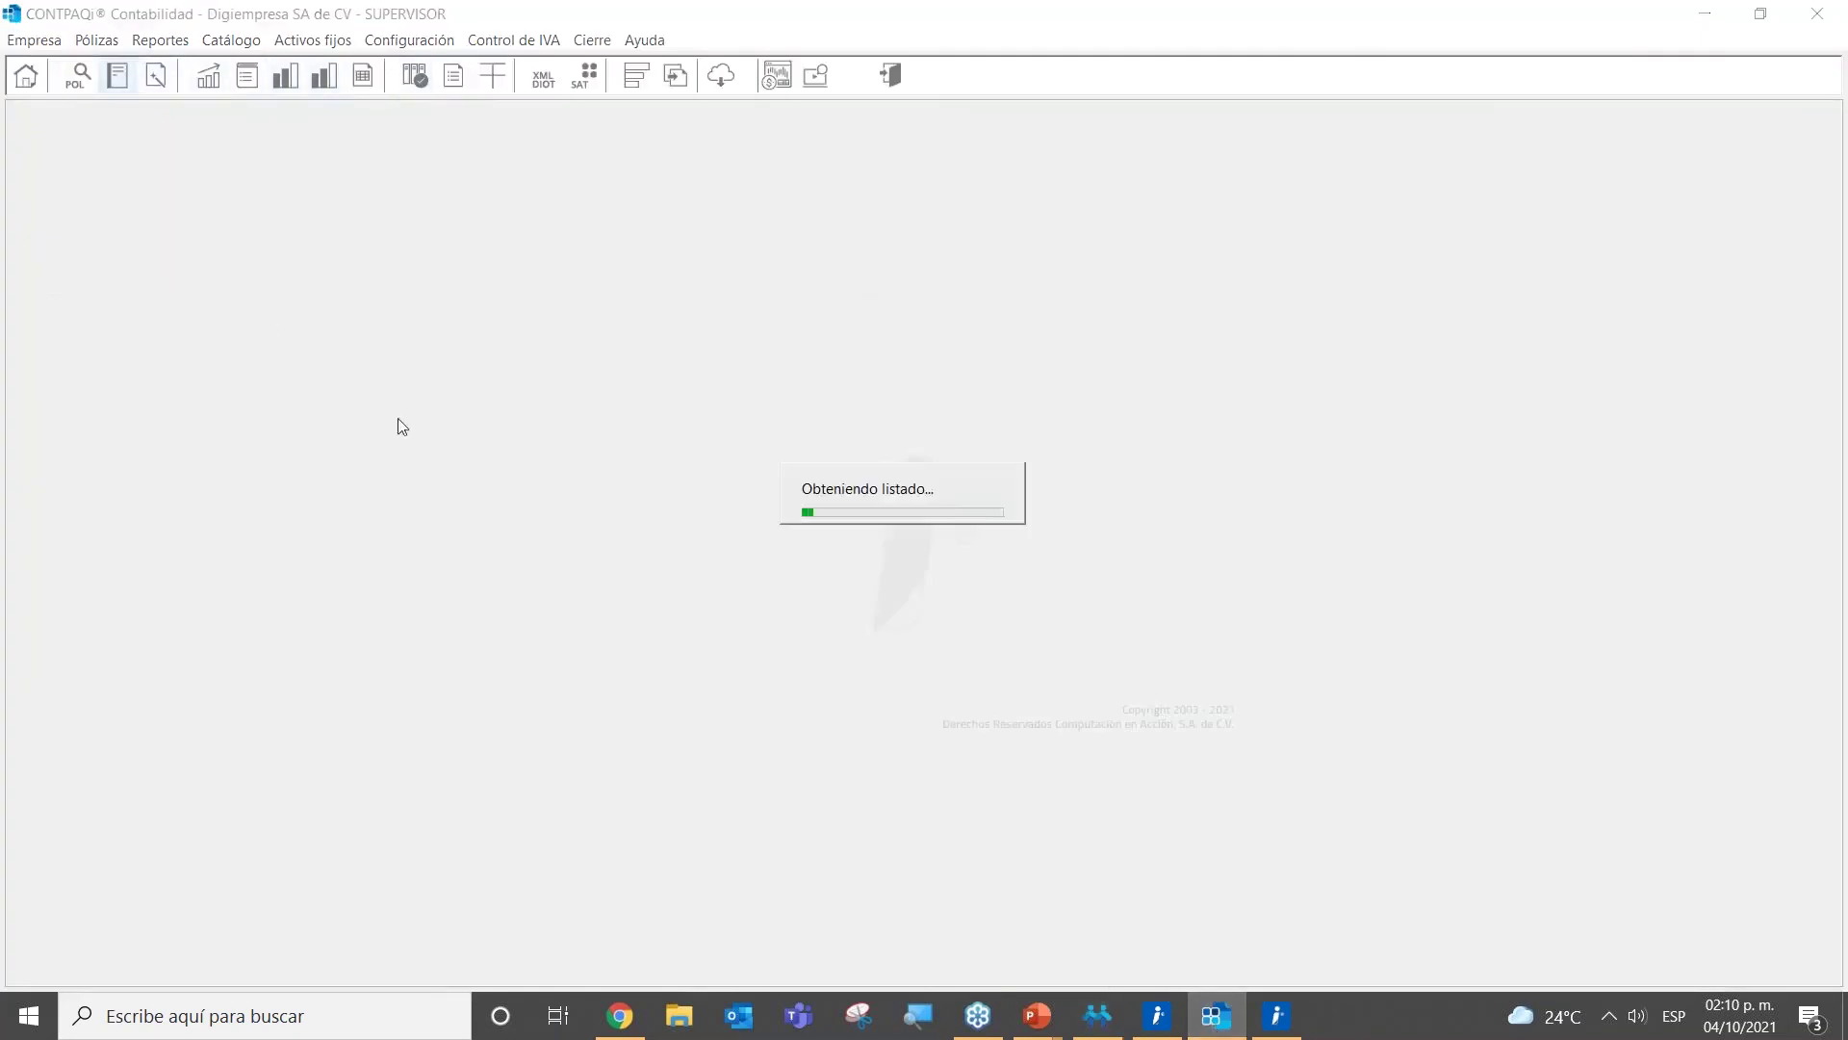
pyautogui.click(355, 275)
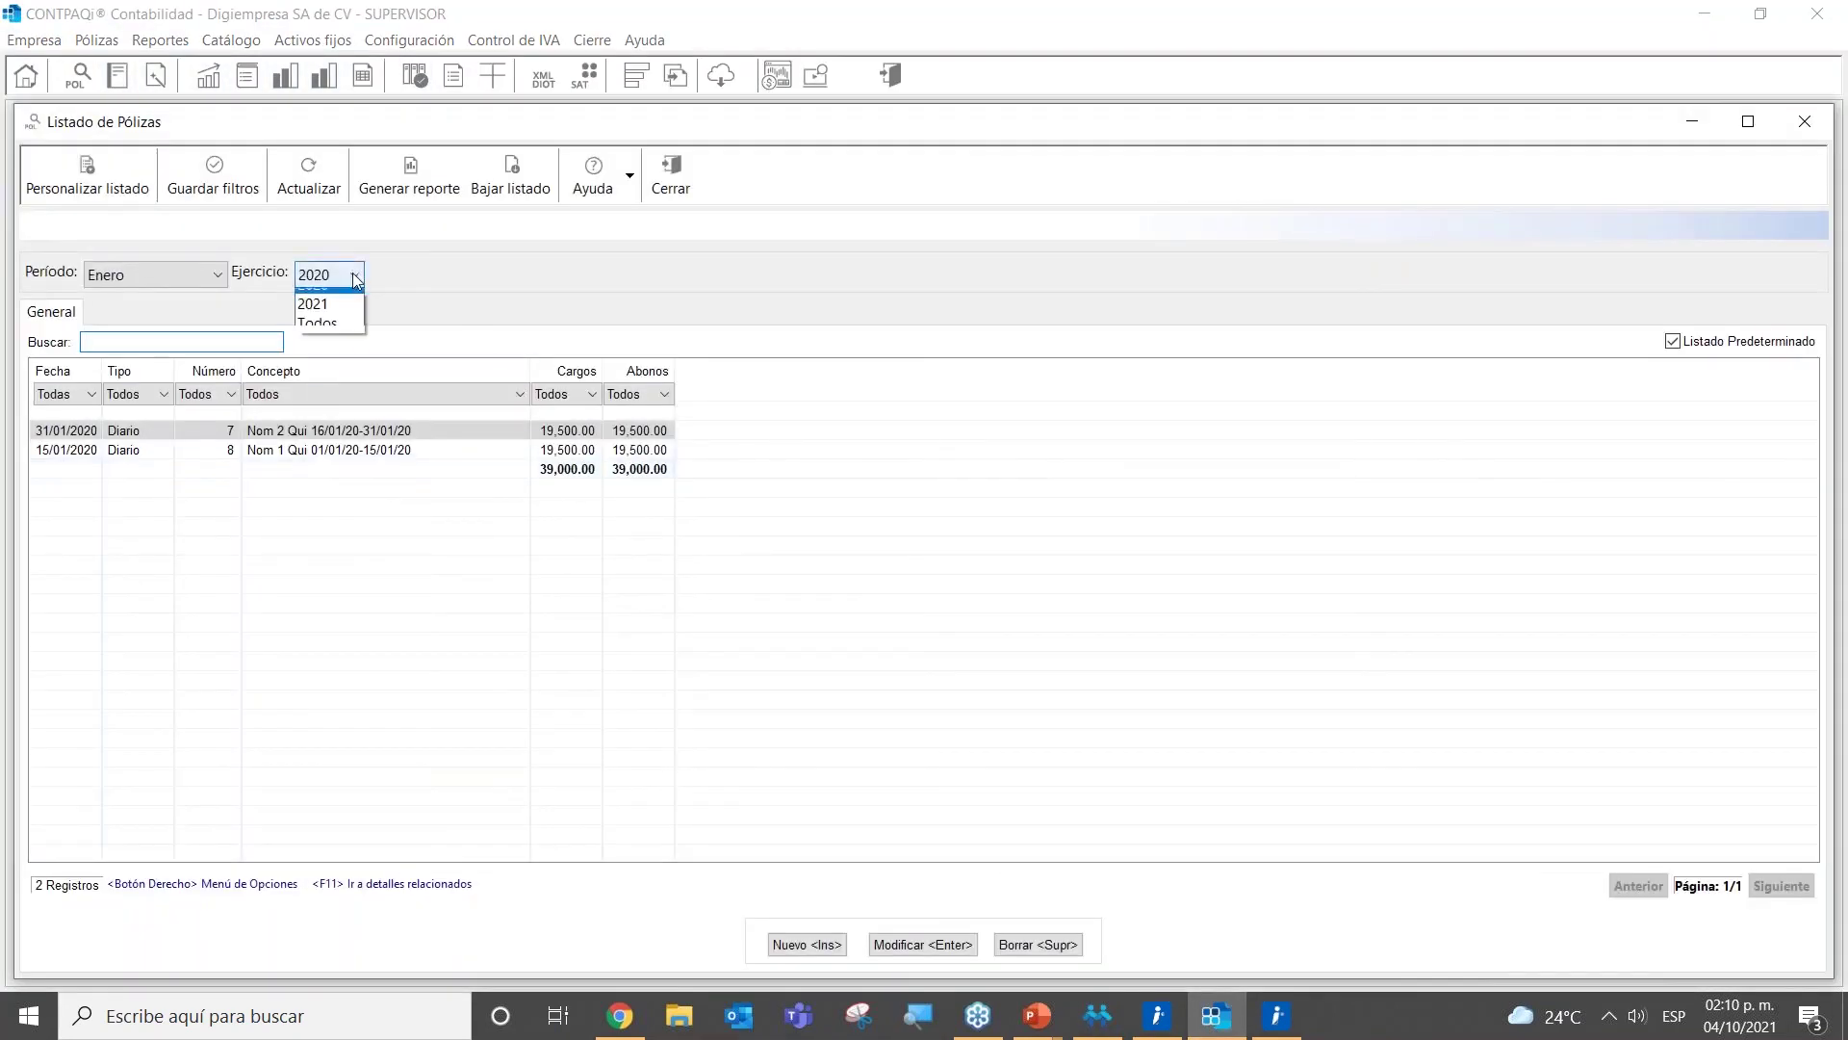
pyautogui.click(342, 334)
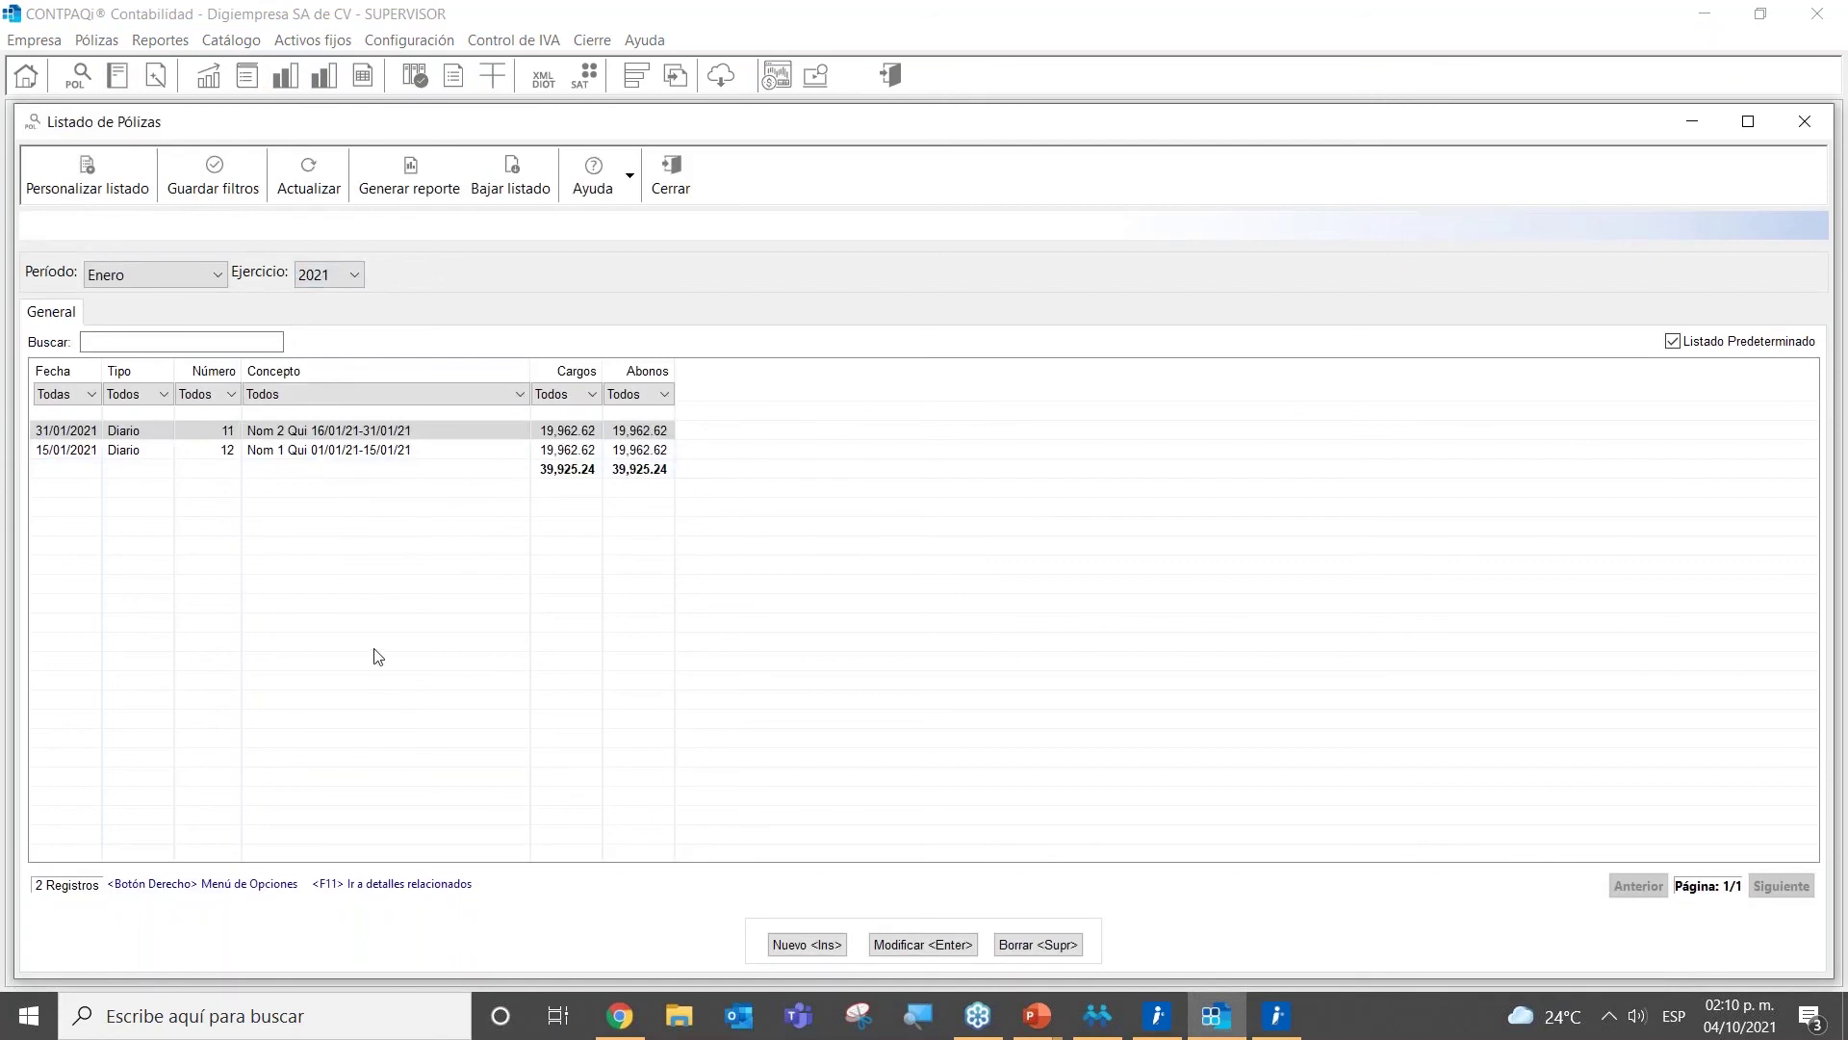
pyautogui.click(332, 457)
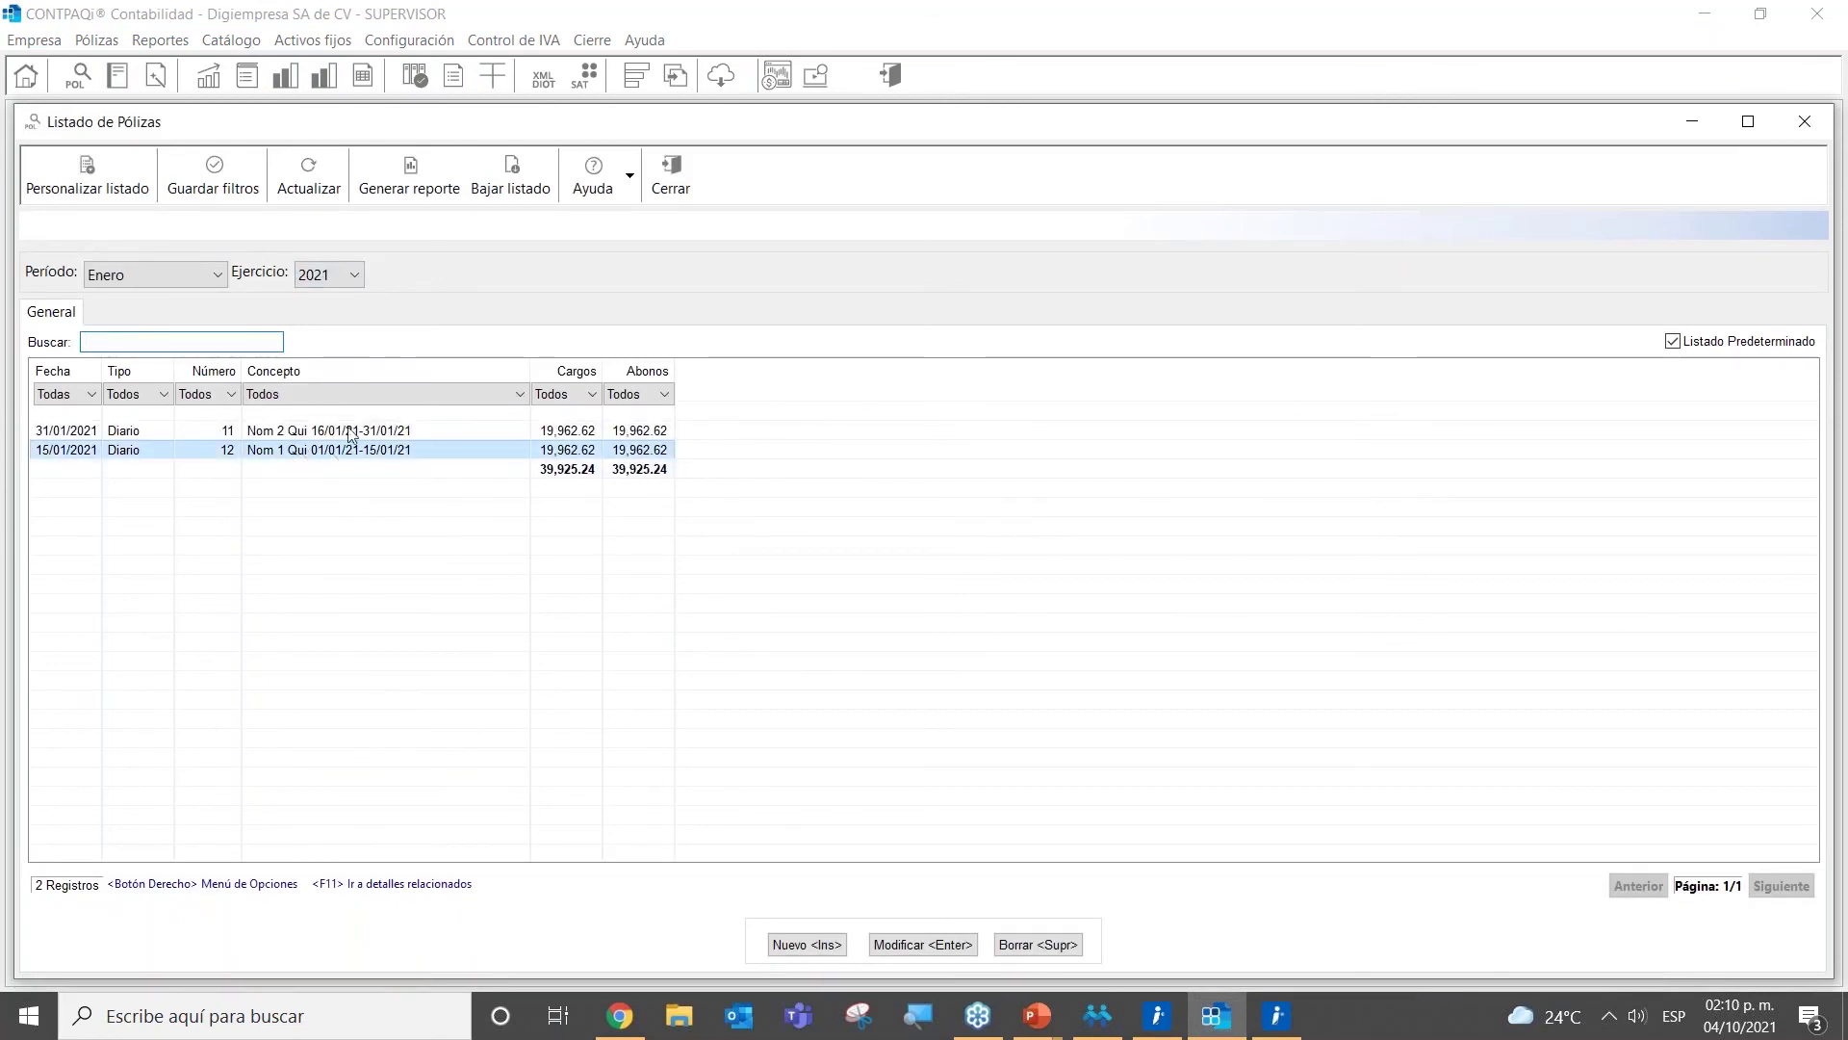
pyautogui.click(218, 277)
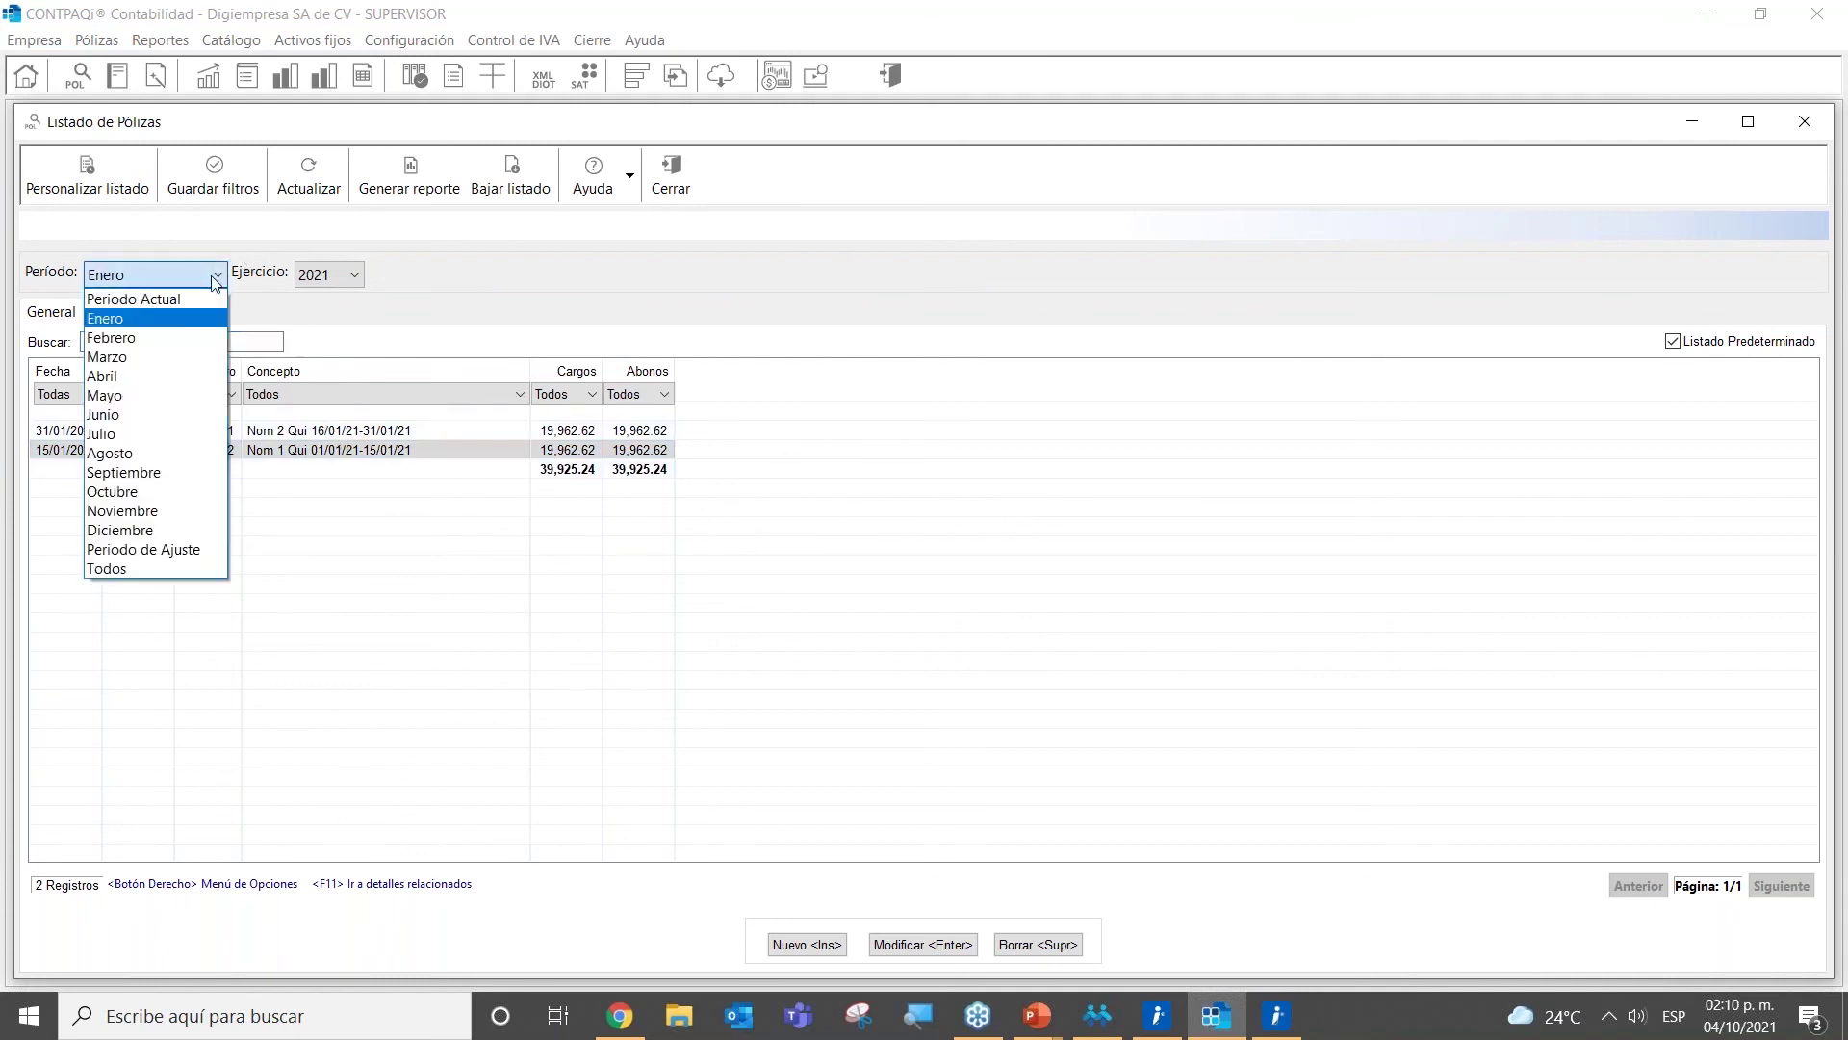
pyautogui.click(144, 334)
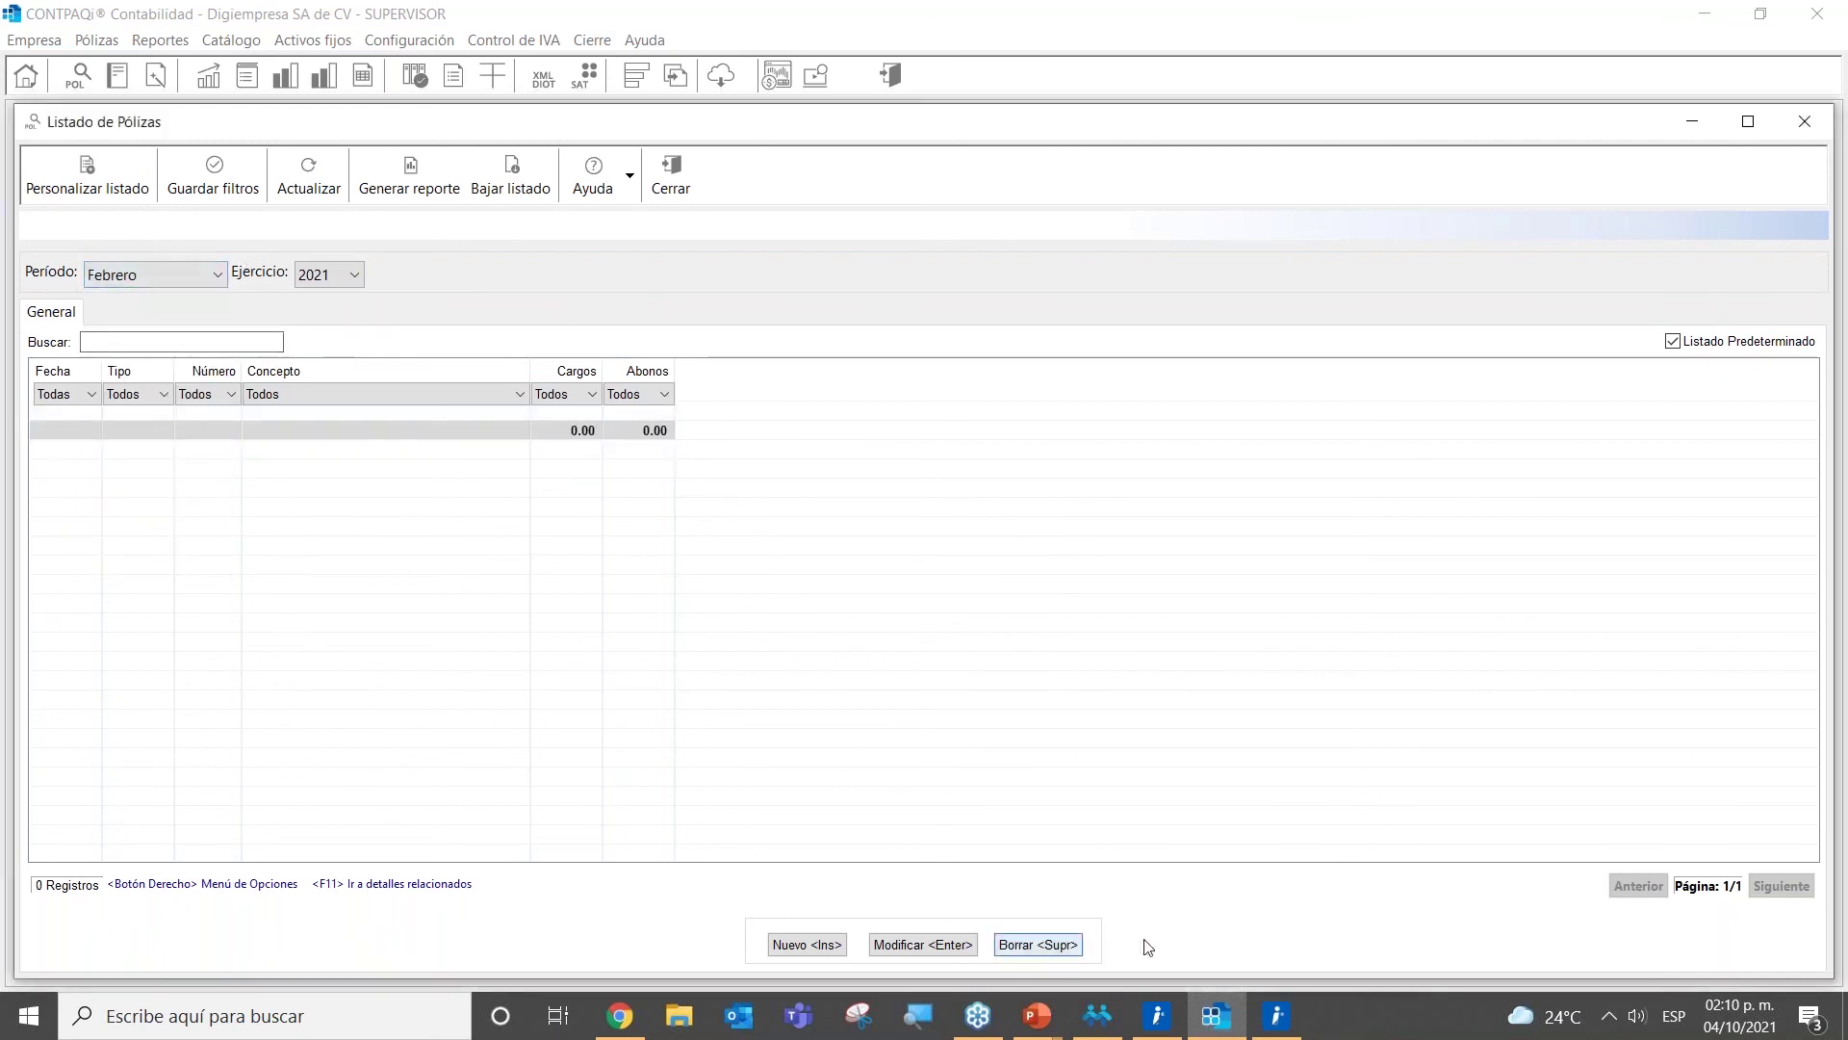
# Step: Switch to CONTPAQi Nóminas and generate the period 3 (01/02/2021 - 15/02/2021) póliza movements with the default employee filter, continuing past the electronic receipts confirmation
pyautogui.click(1101, 1023)
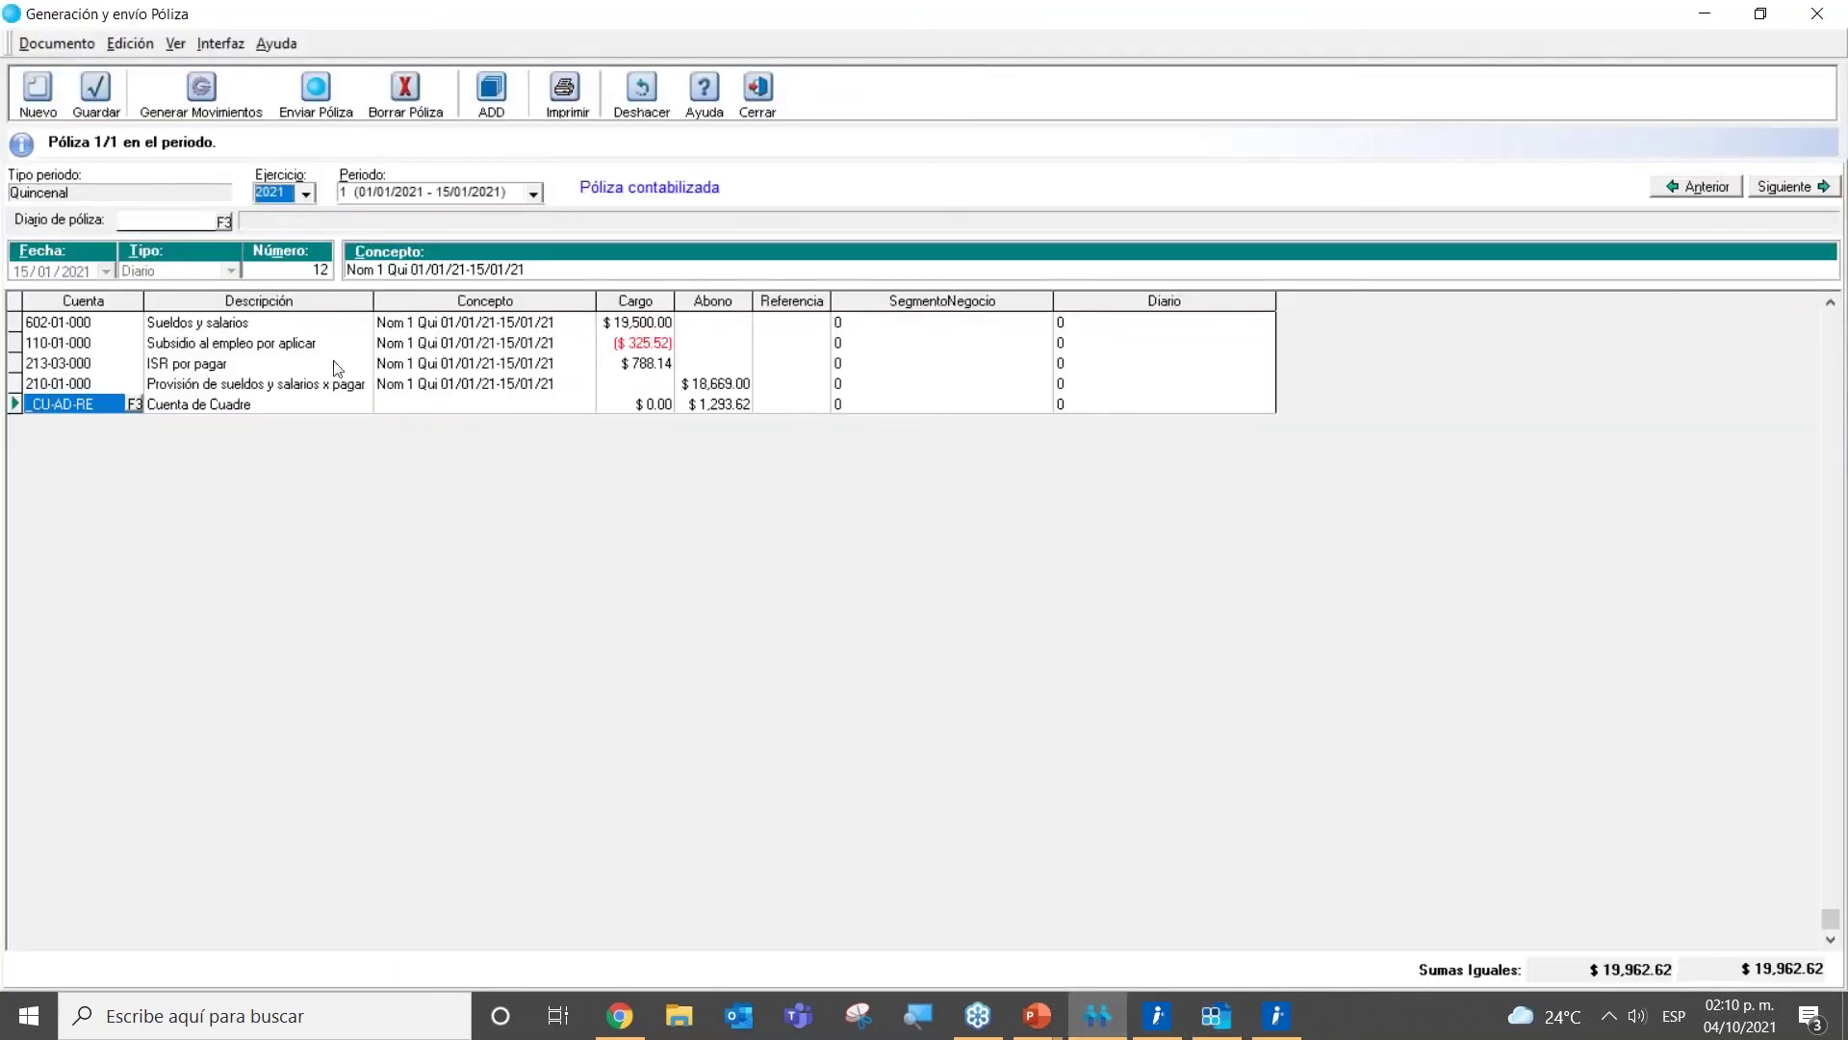
pyautogui.click(533, 194)
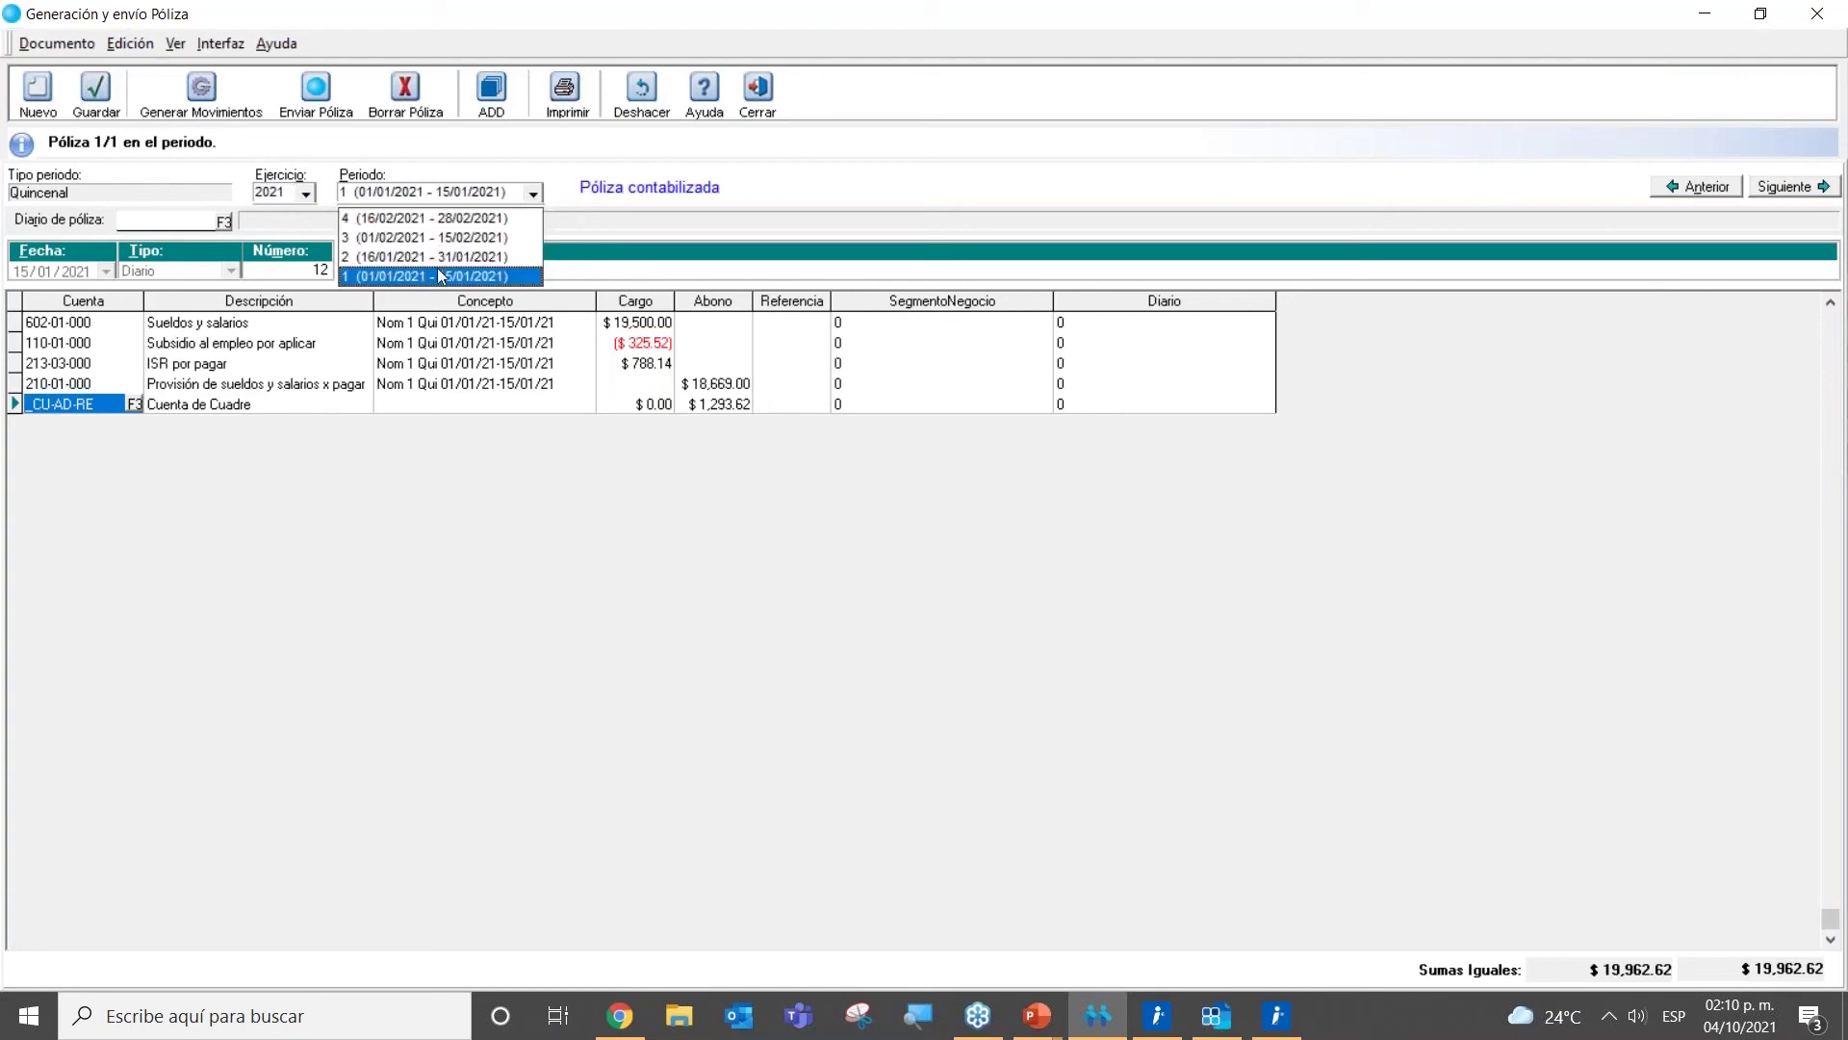
pyautogui.click(423, 237)
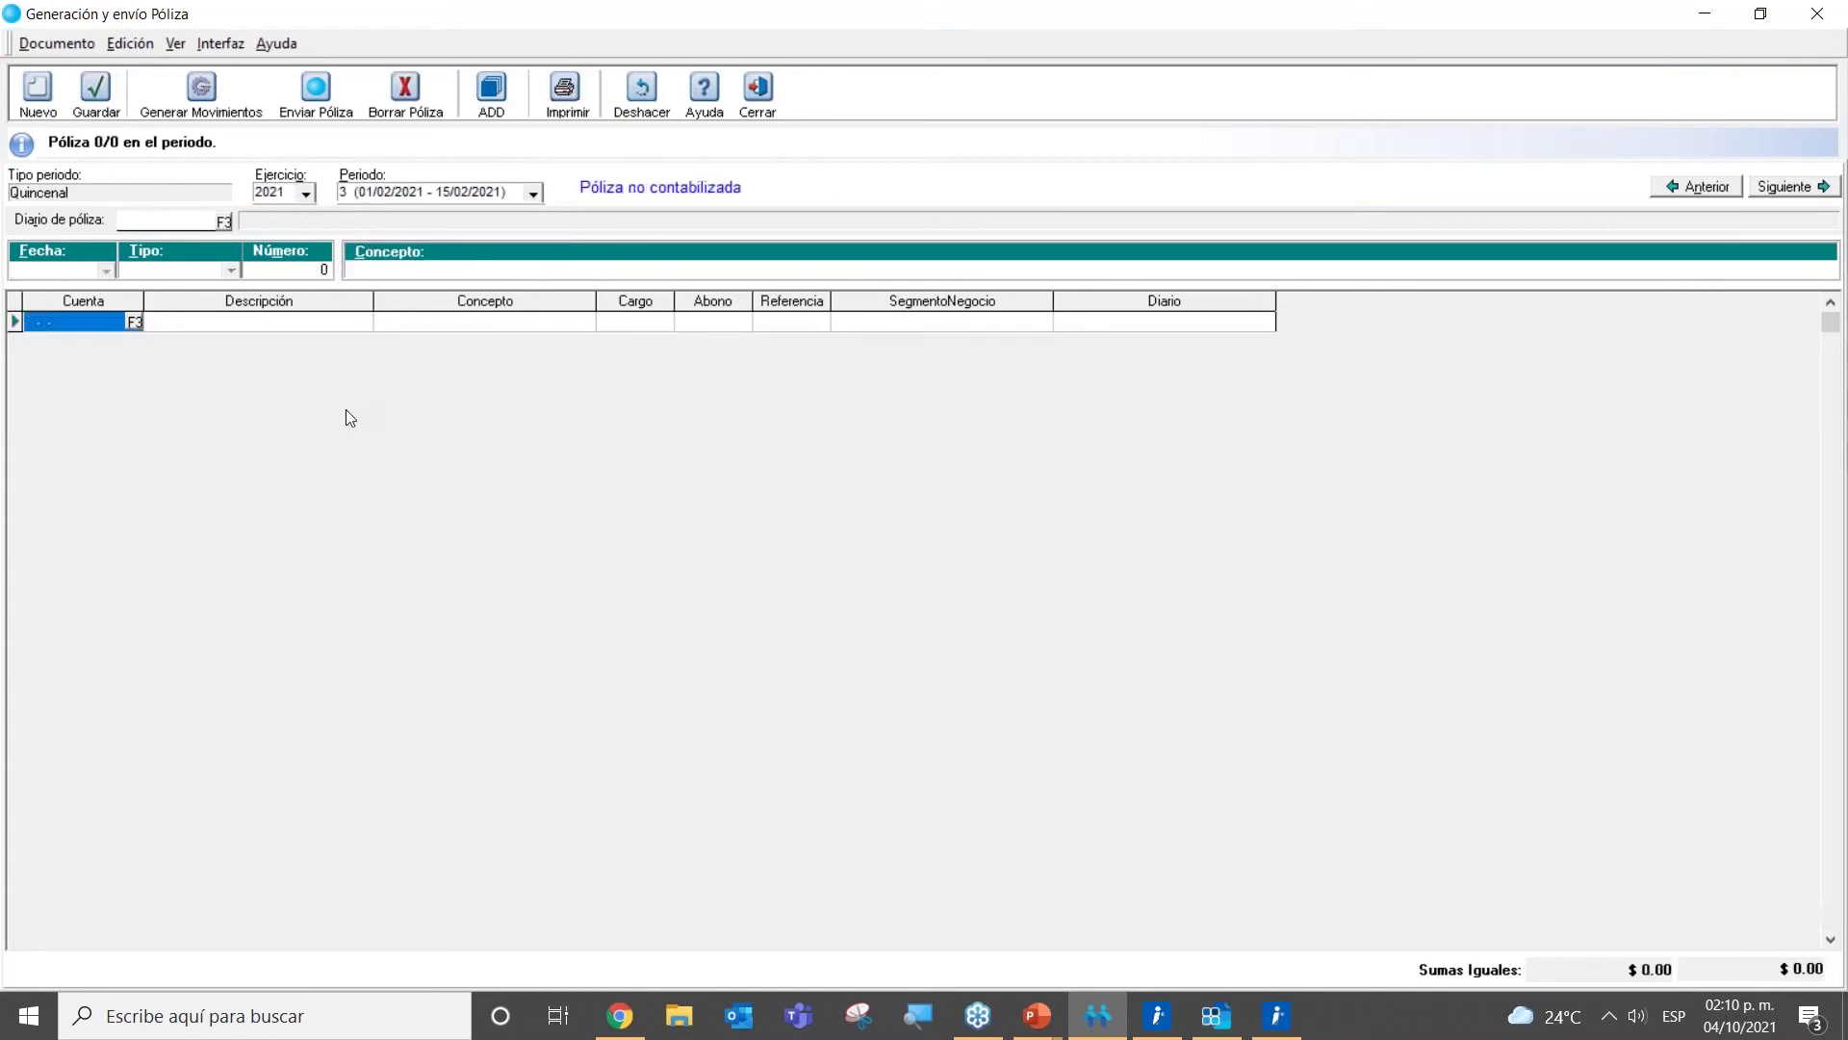
pyautogui.click(200, 110)
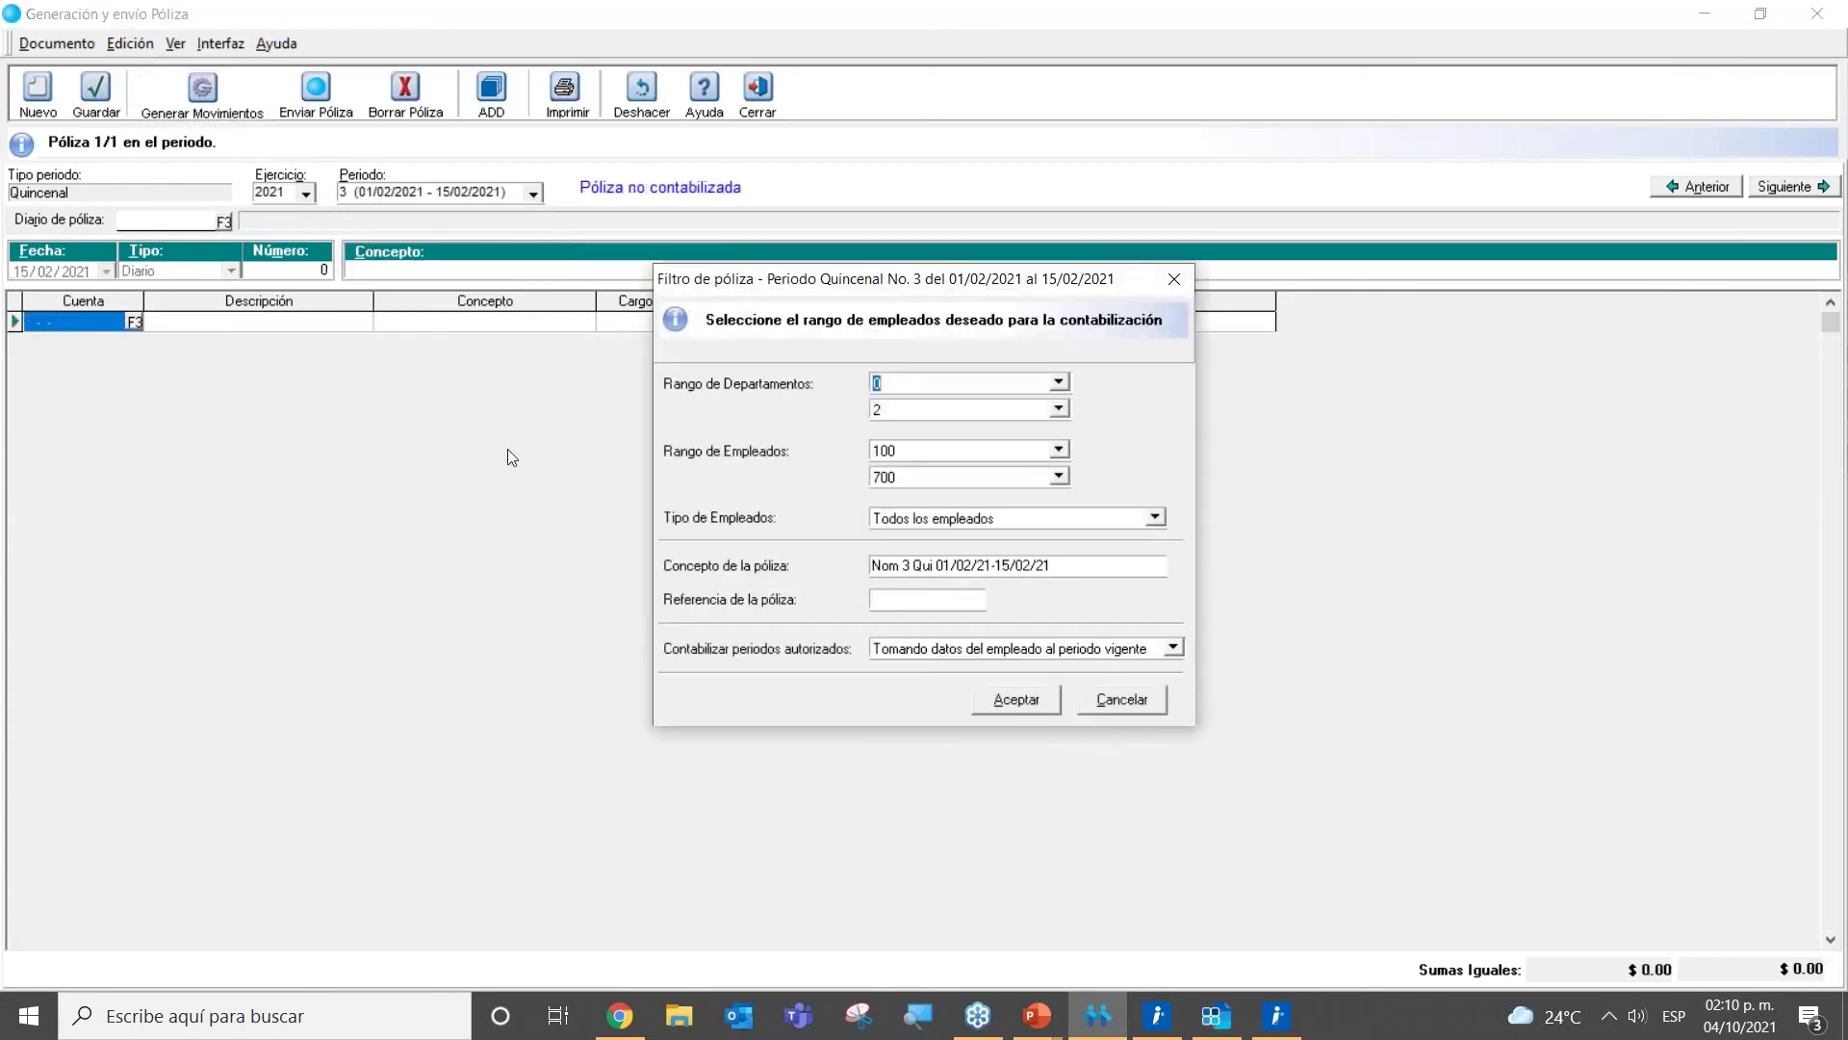
pyautogui.click(1045, 699)
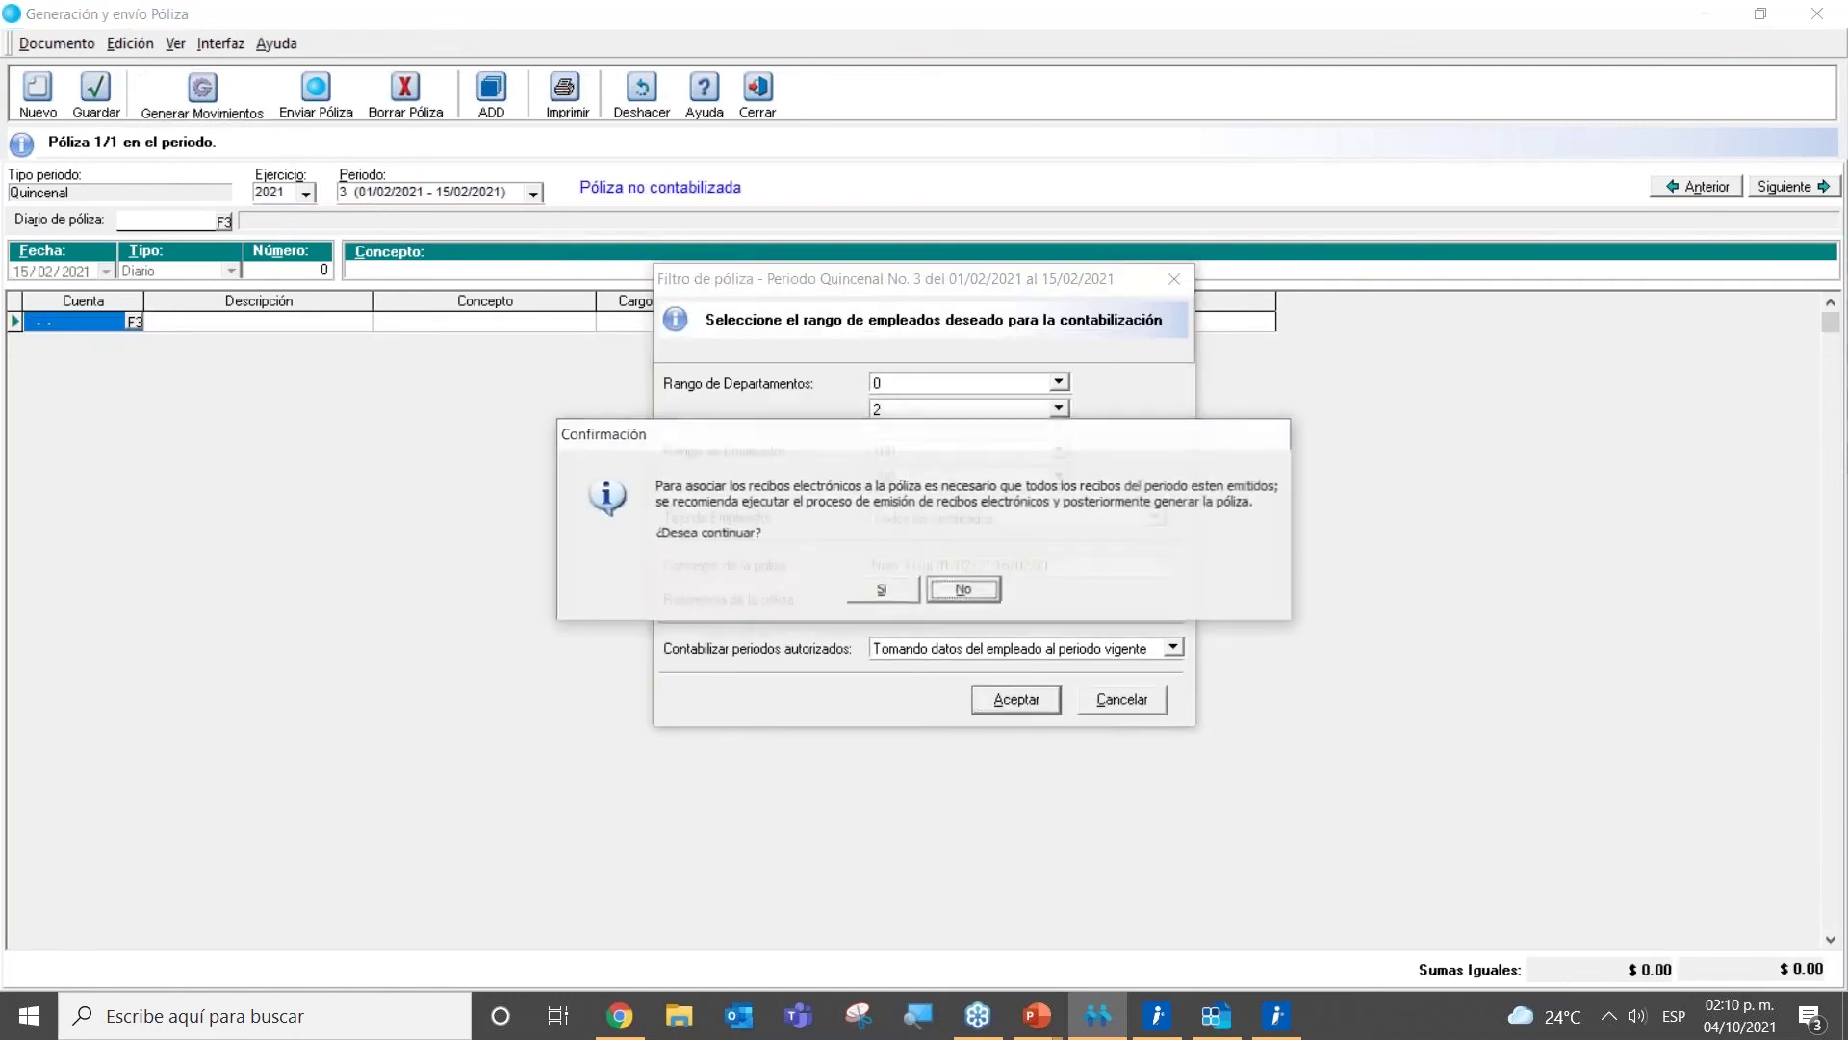
pyautogui.click(905, 596)
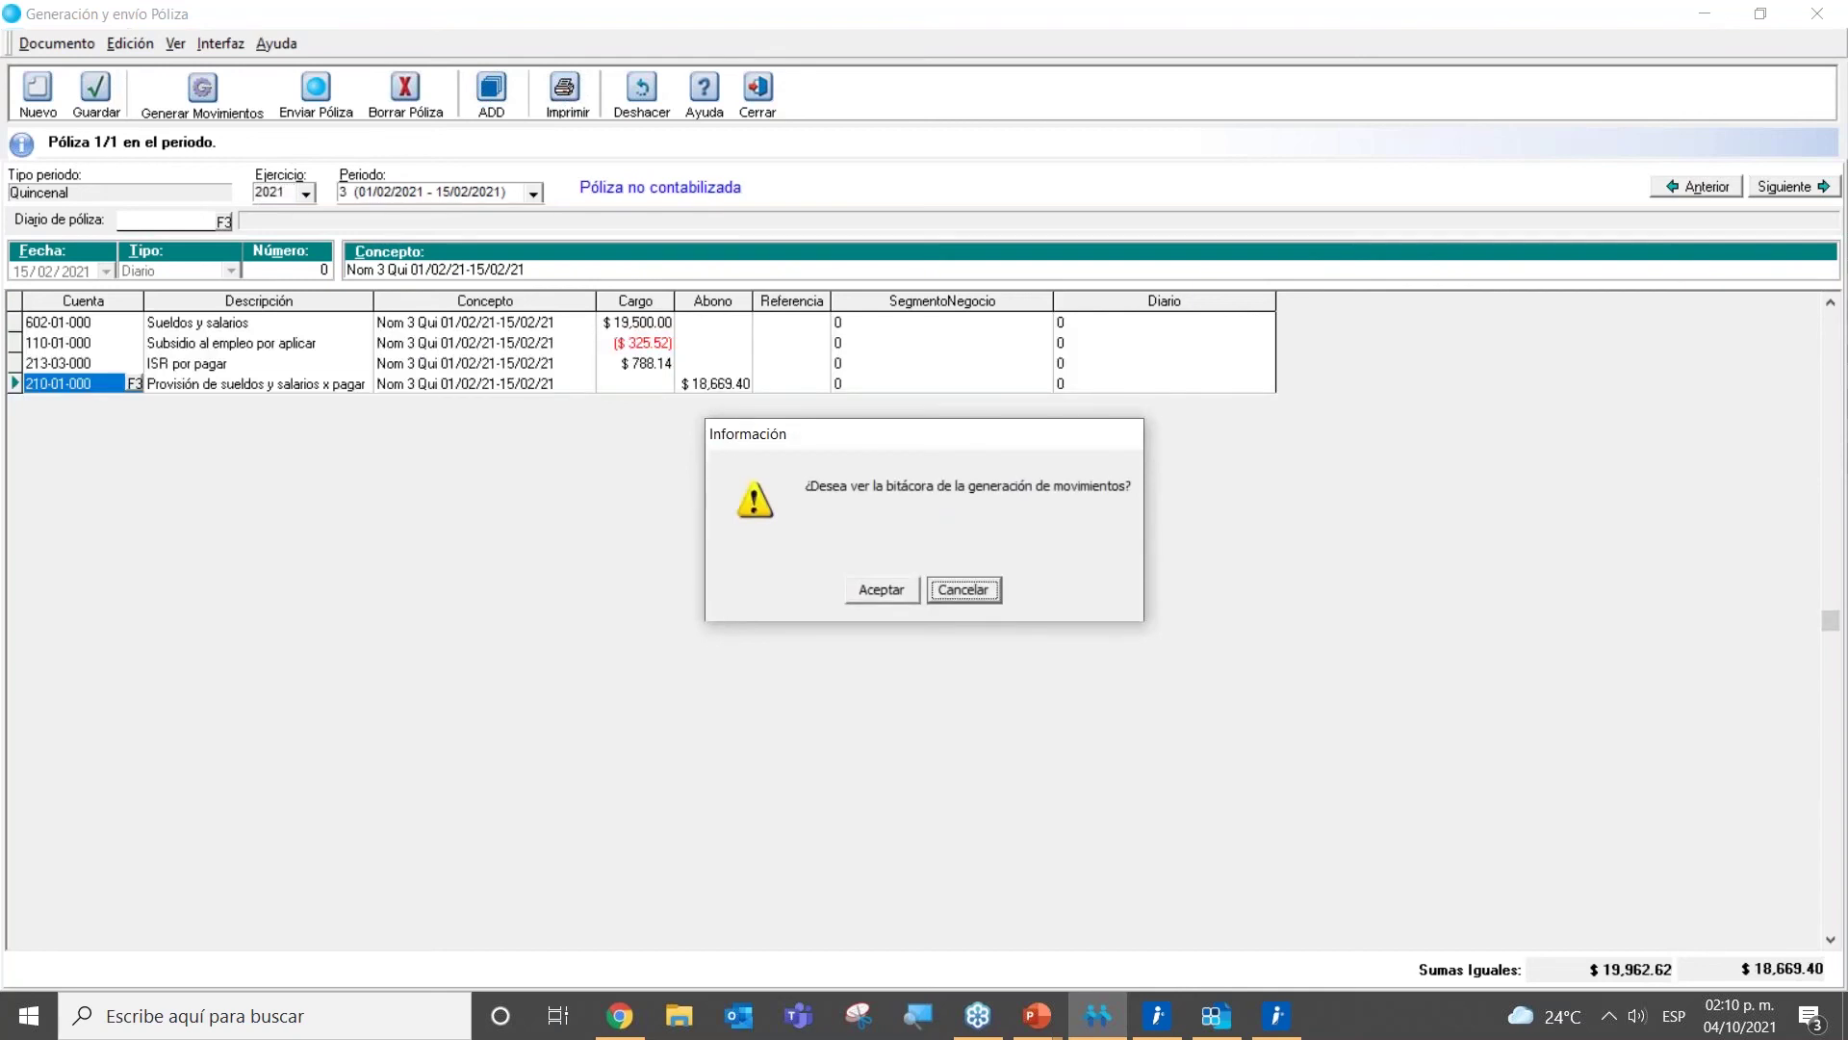
# Step: View the period 3 movement generation bitácora, check the Invalidez y Vida rows, and close the workbook
pyautogui.click(878, 590)
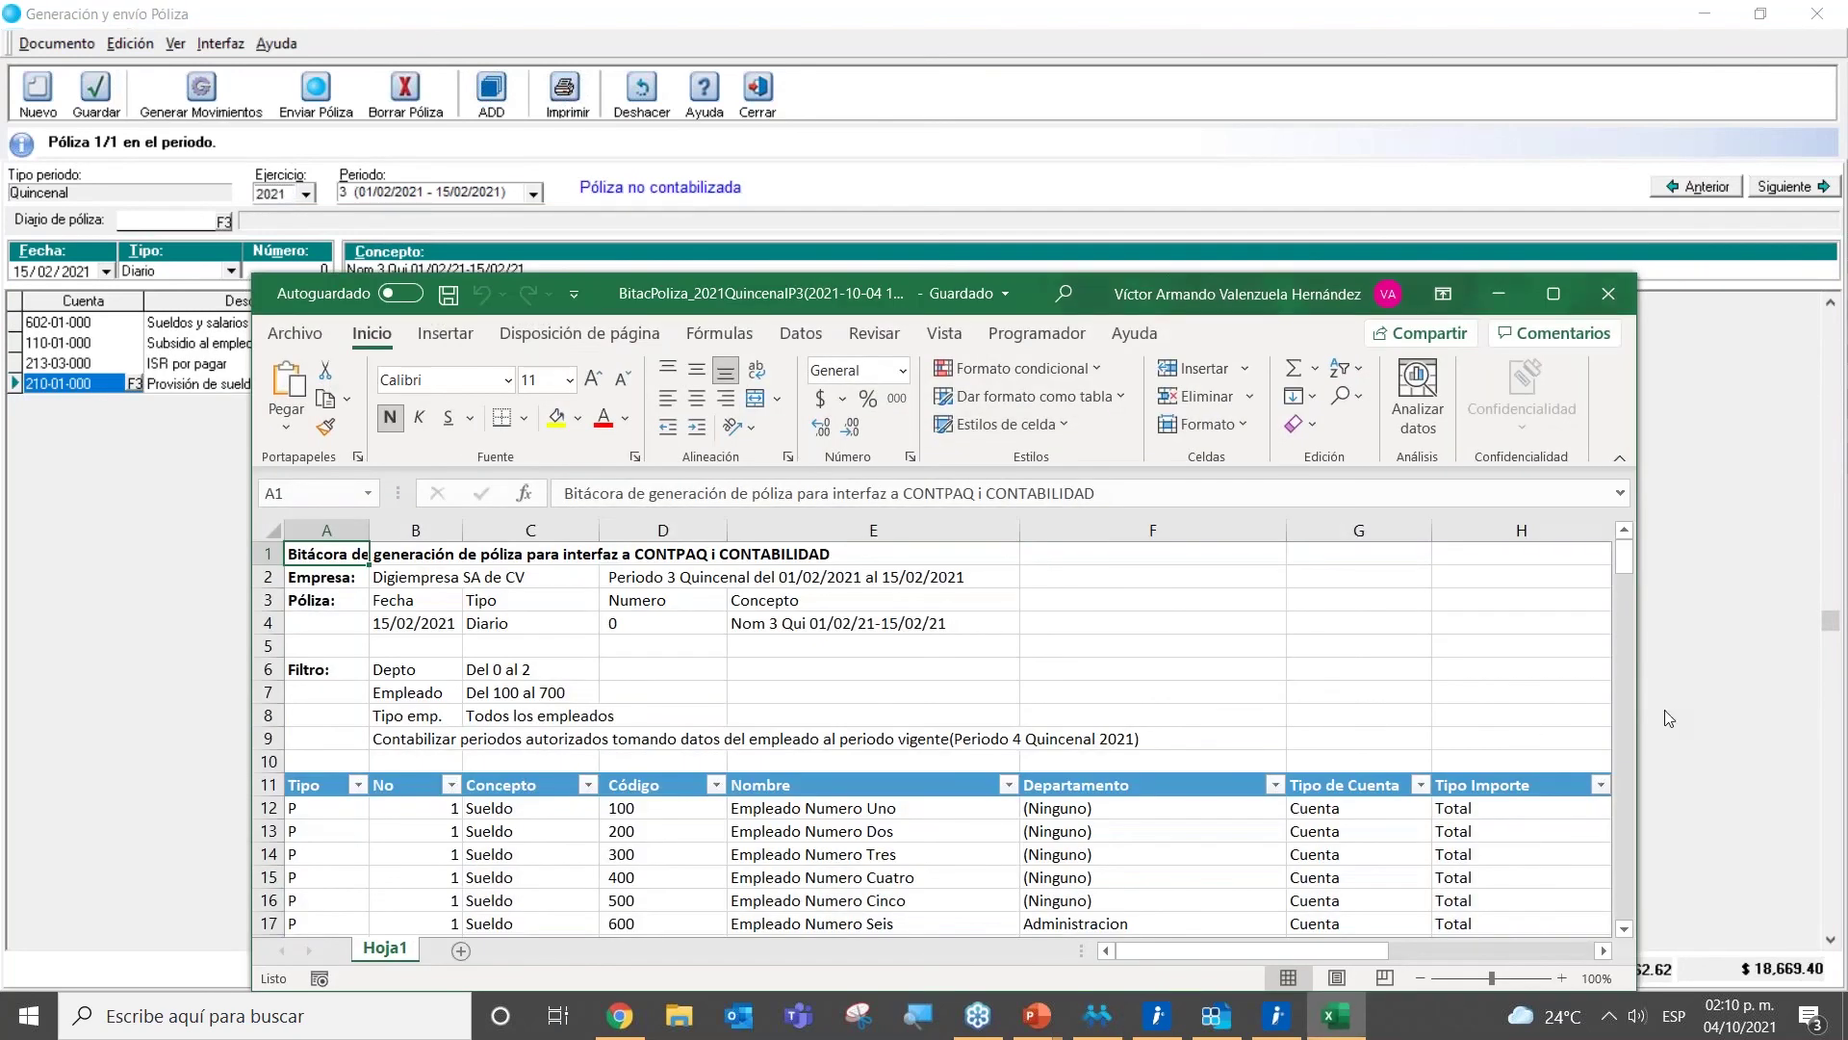
pyautogui.moveTo(1627, 576); pyautogui.dragTo(1623, 673)
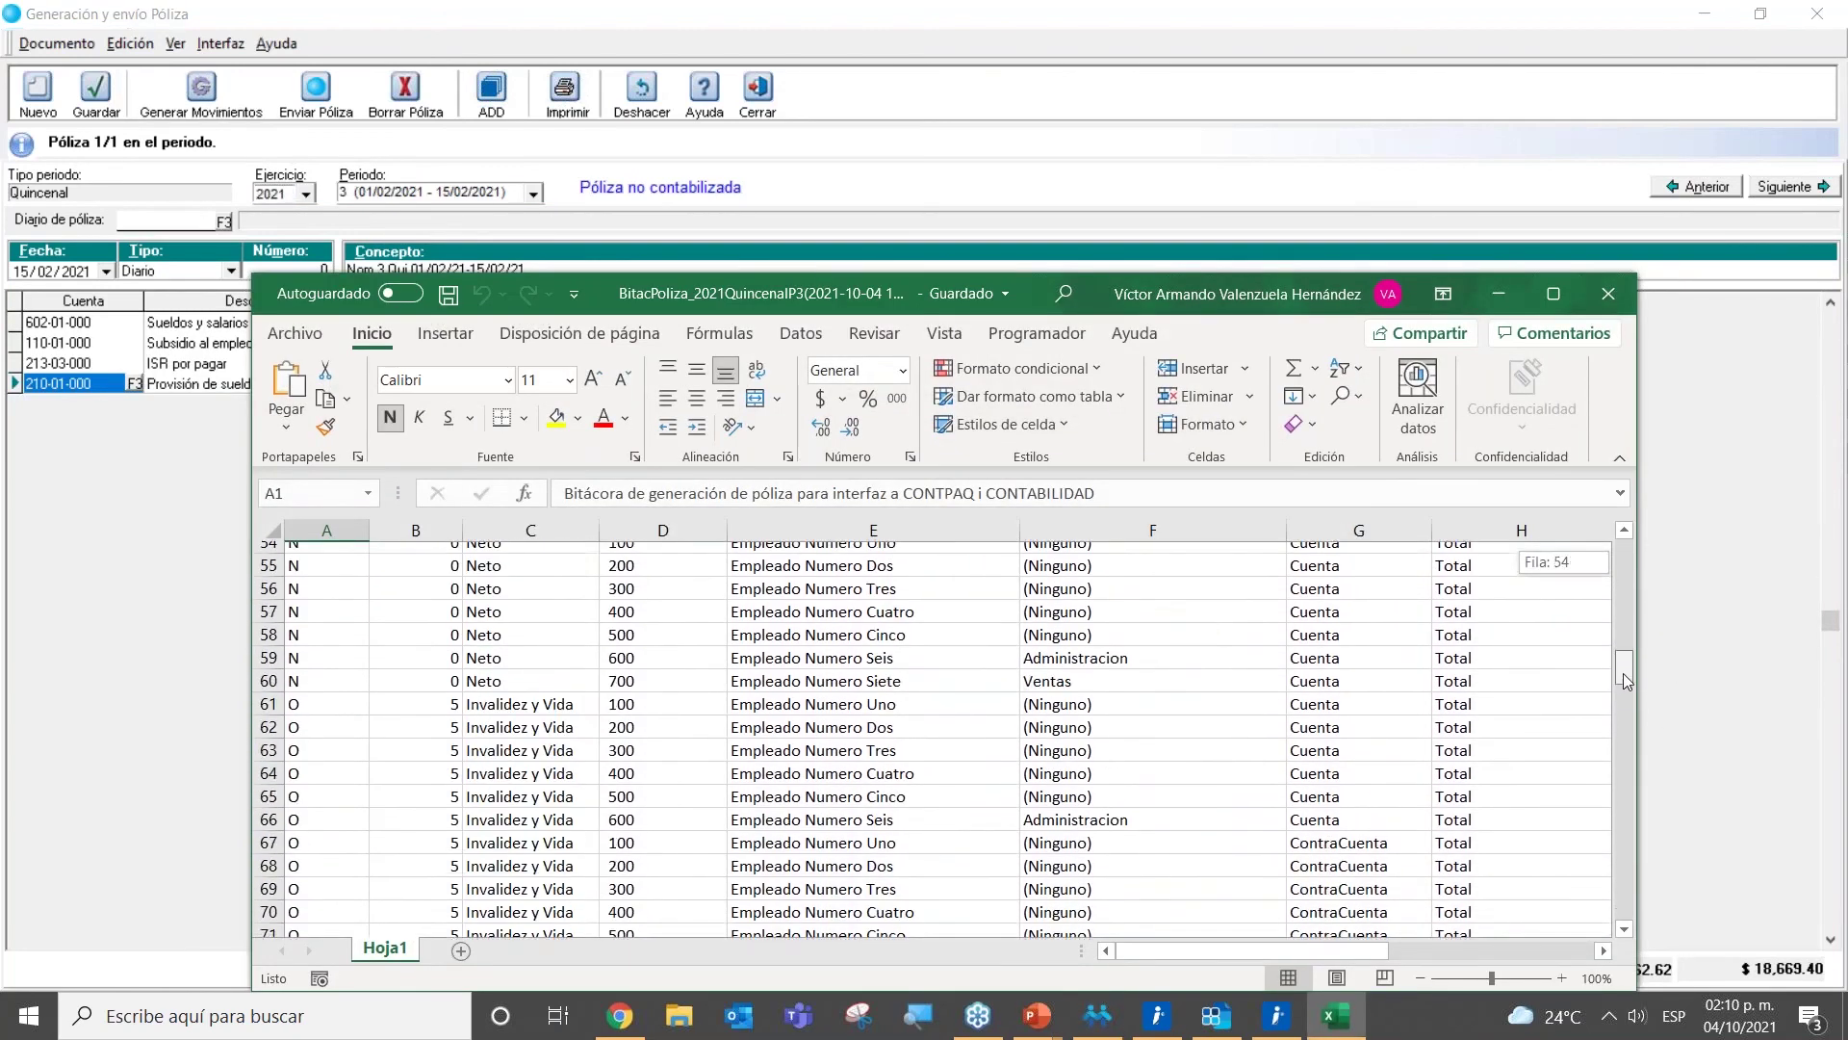
pyautogui.moveTo(511, 692); pyautogui.dragTo(544, 867)
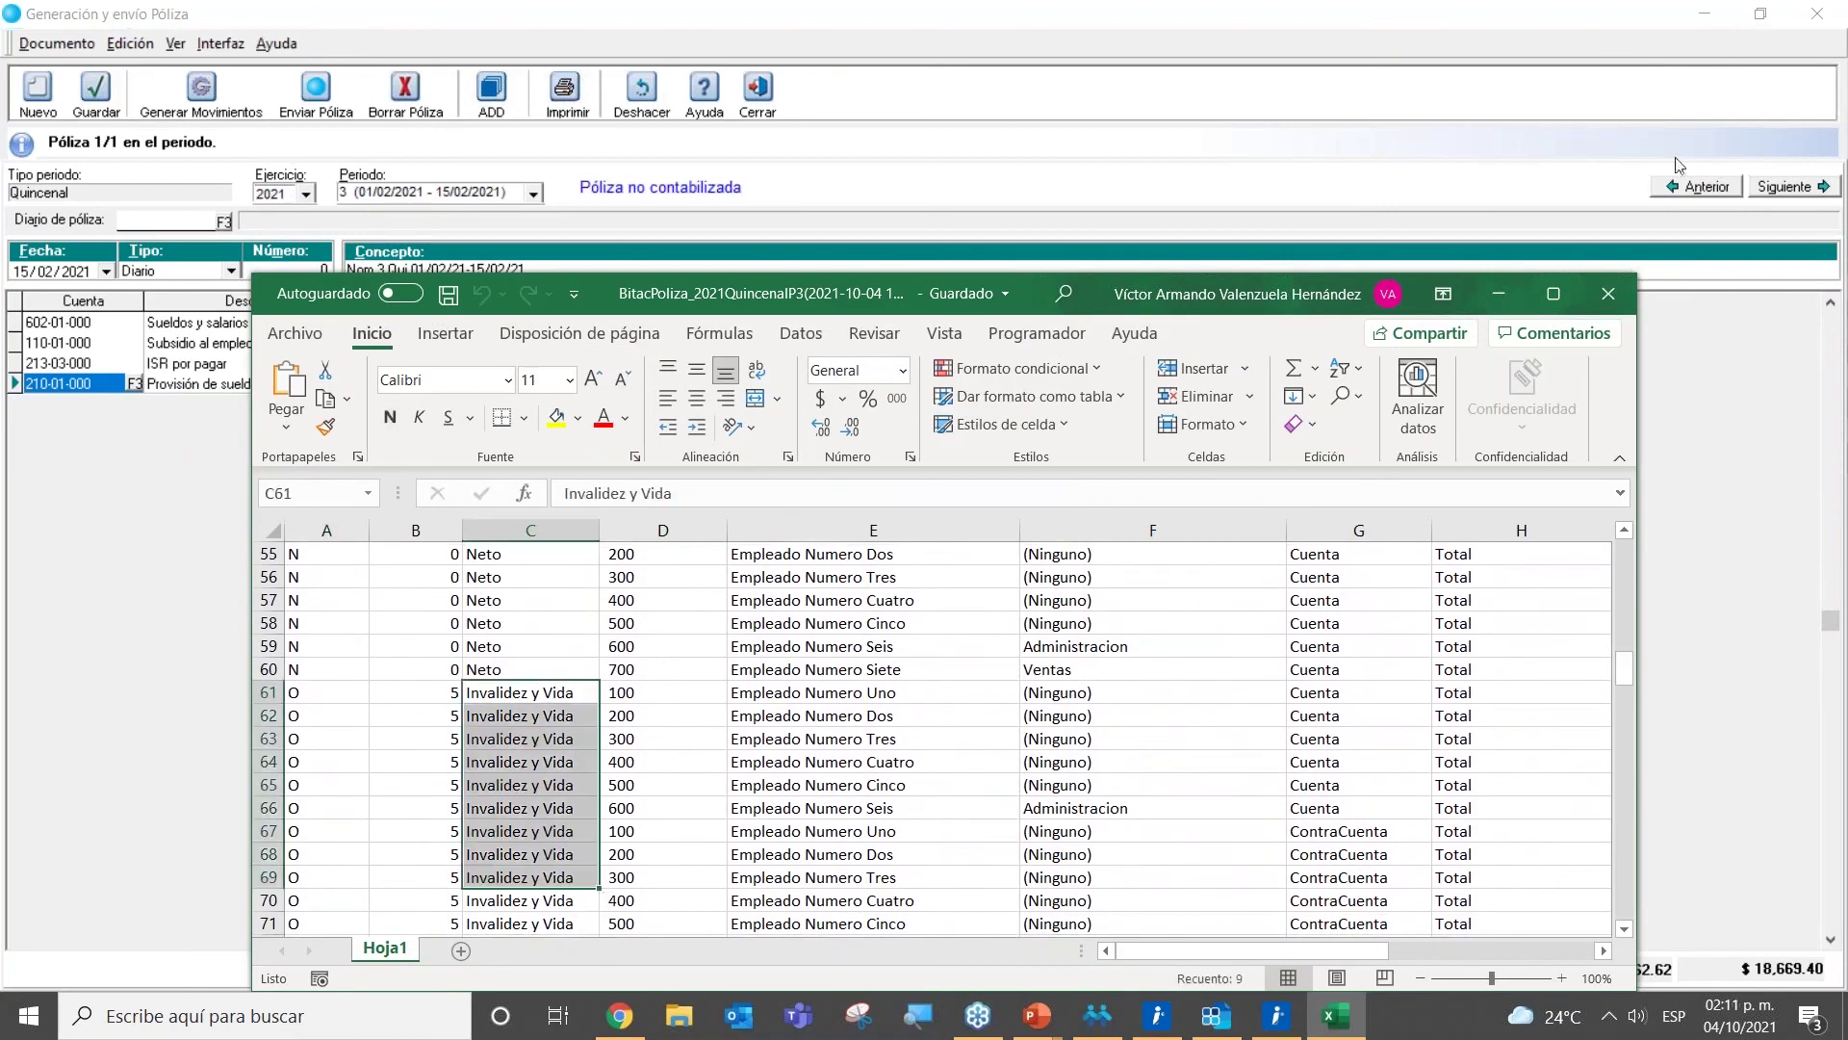
pyautogui.click(1609, 294)
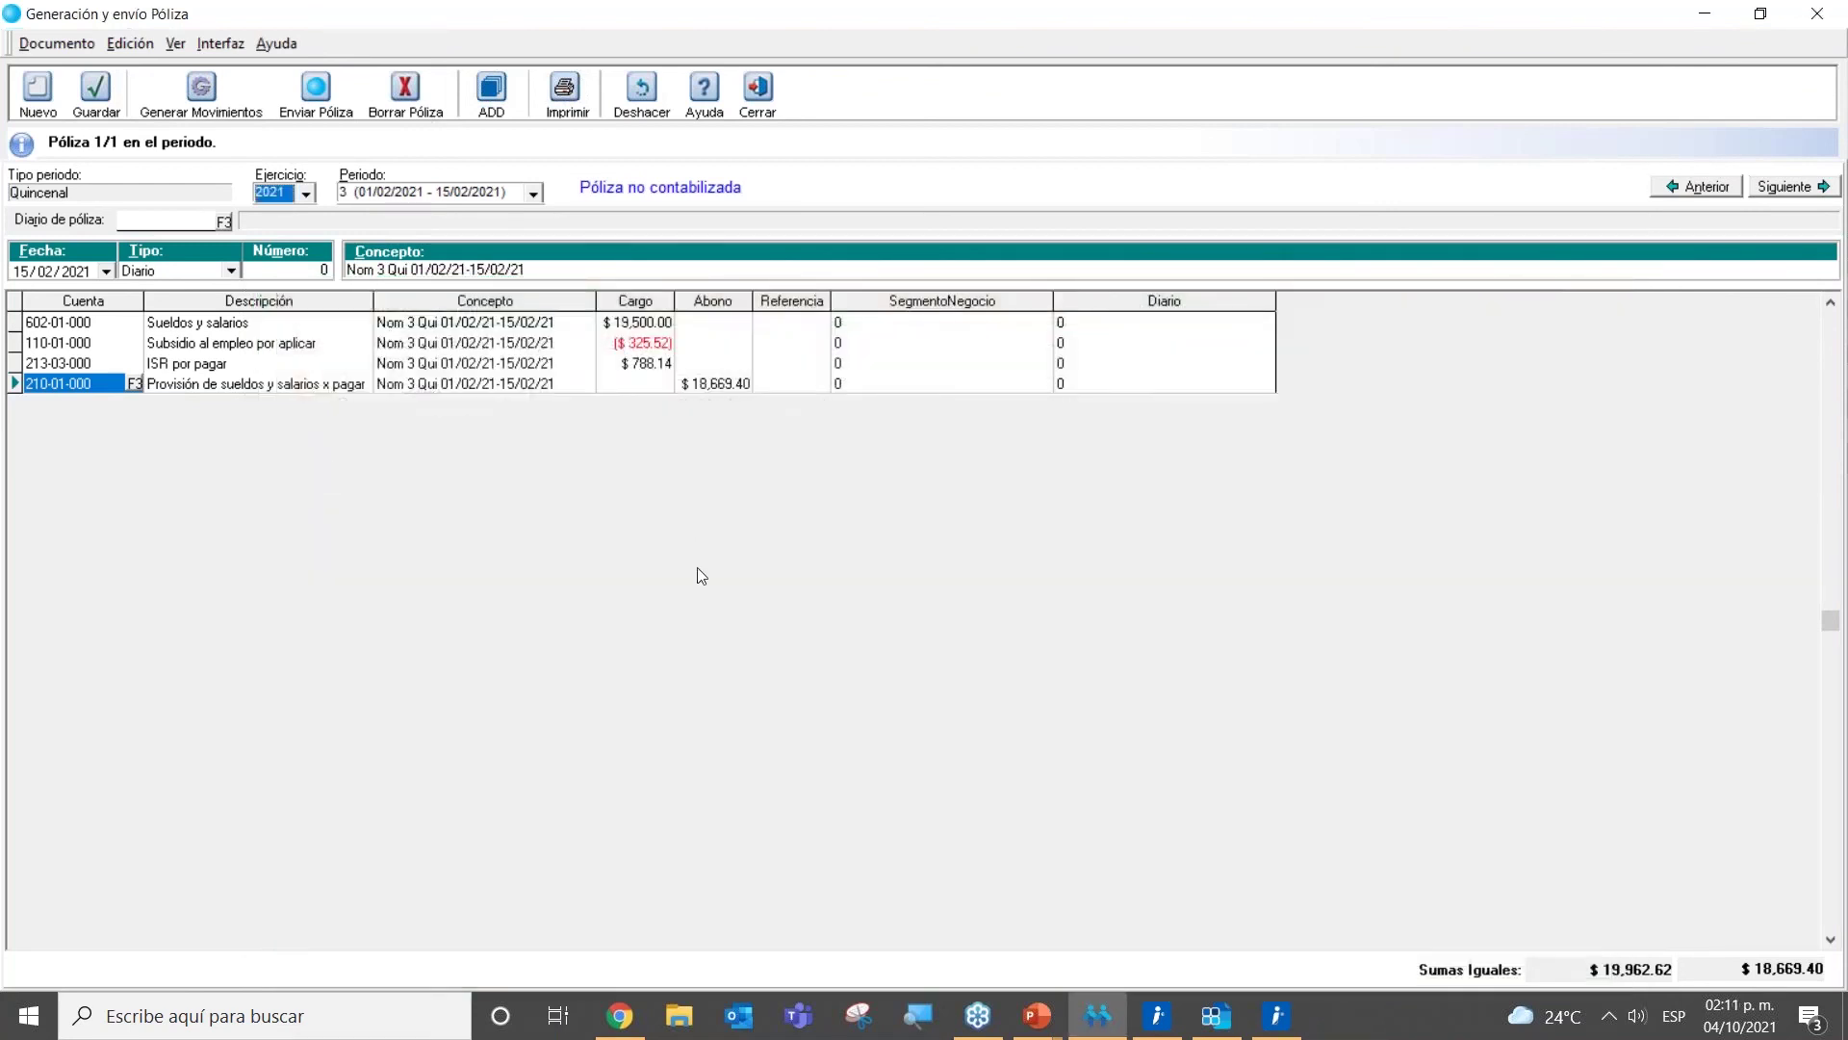
# Step: Send the period 3 póliza to CONTPAQi Contabilidad, assigning the difference to the cuenta de cuadre
pyautogui.click(316, 91)
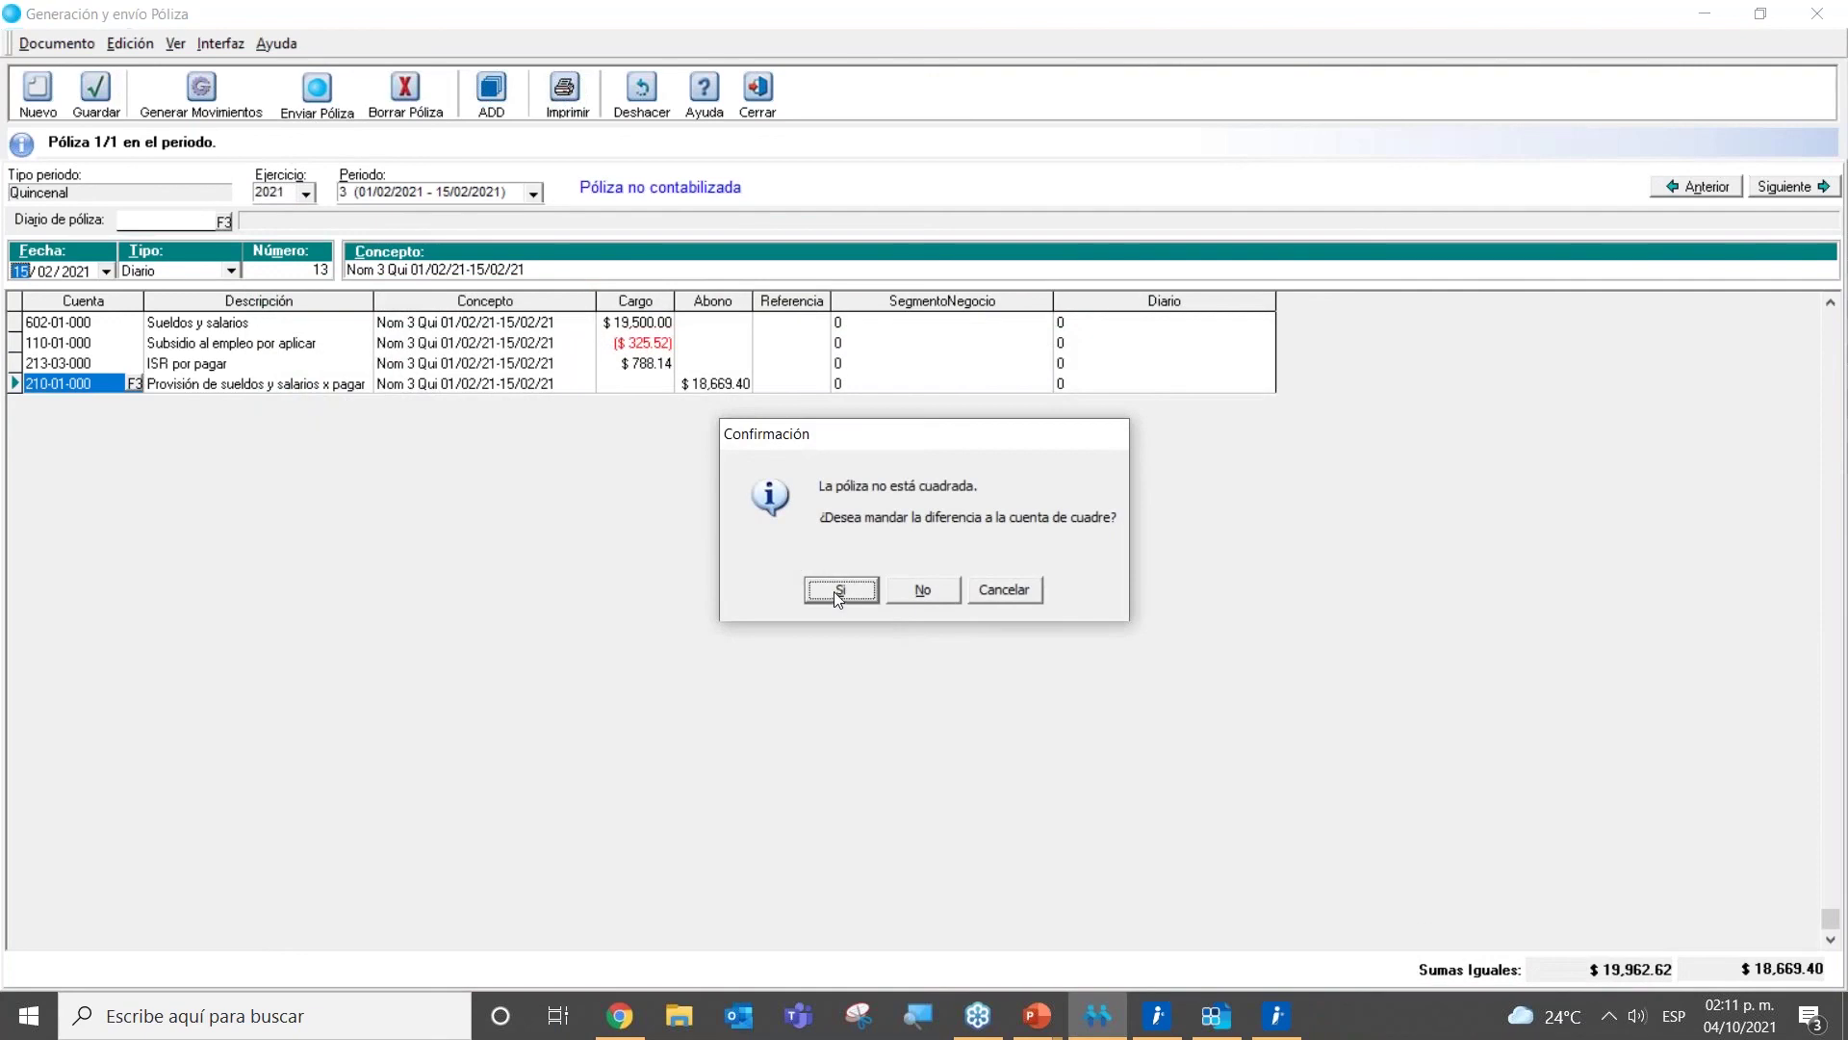
pyautogui.click(838, 591)
pyautogui.click(910, 597)
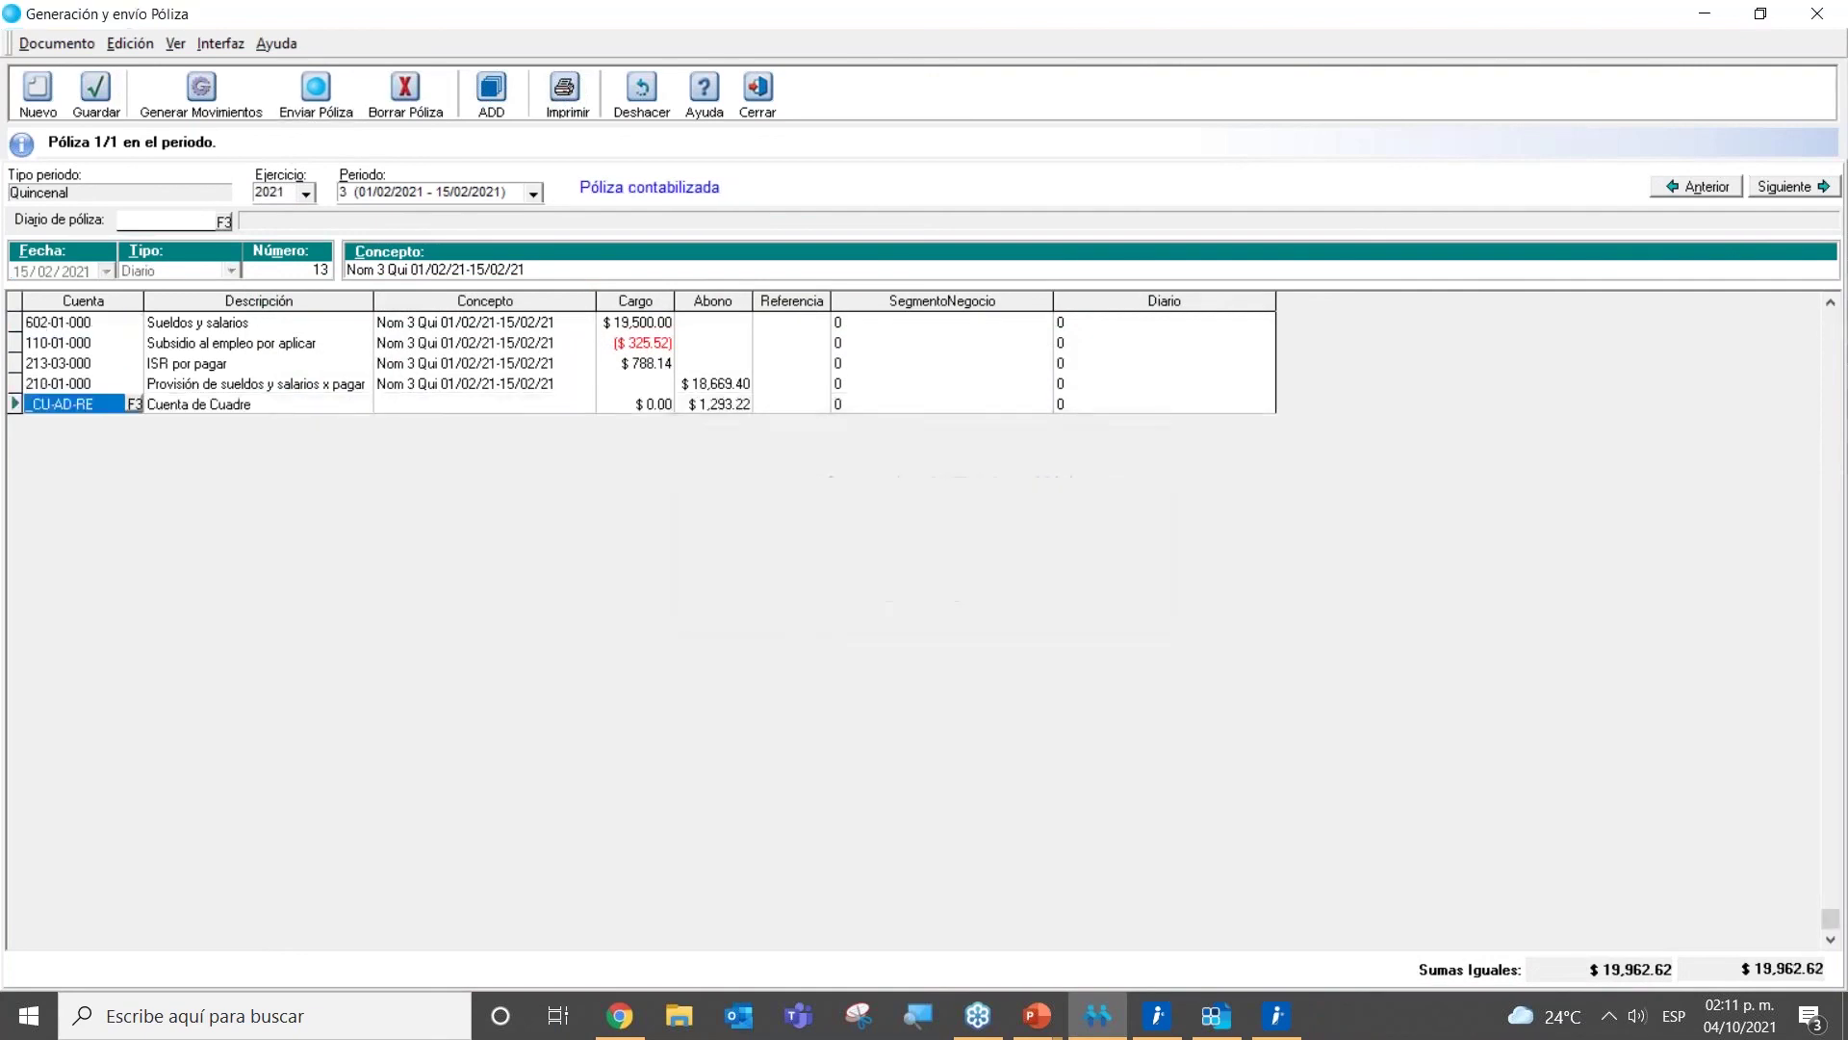
# Step: Switch to CONTPAQi Contabilidad, refresh the Febrero 2021 Listado de Pólizas, and open the Nom 3 Qui 01/02/21-15/02/21 póliza
pyautogui.click(1216, 1016)
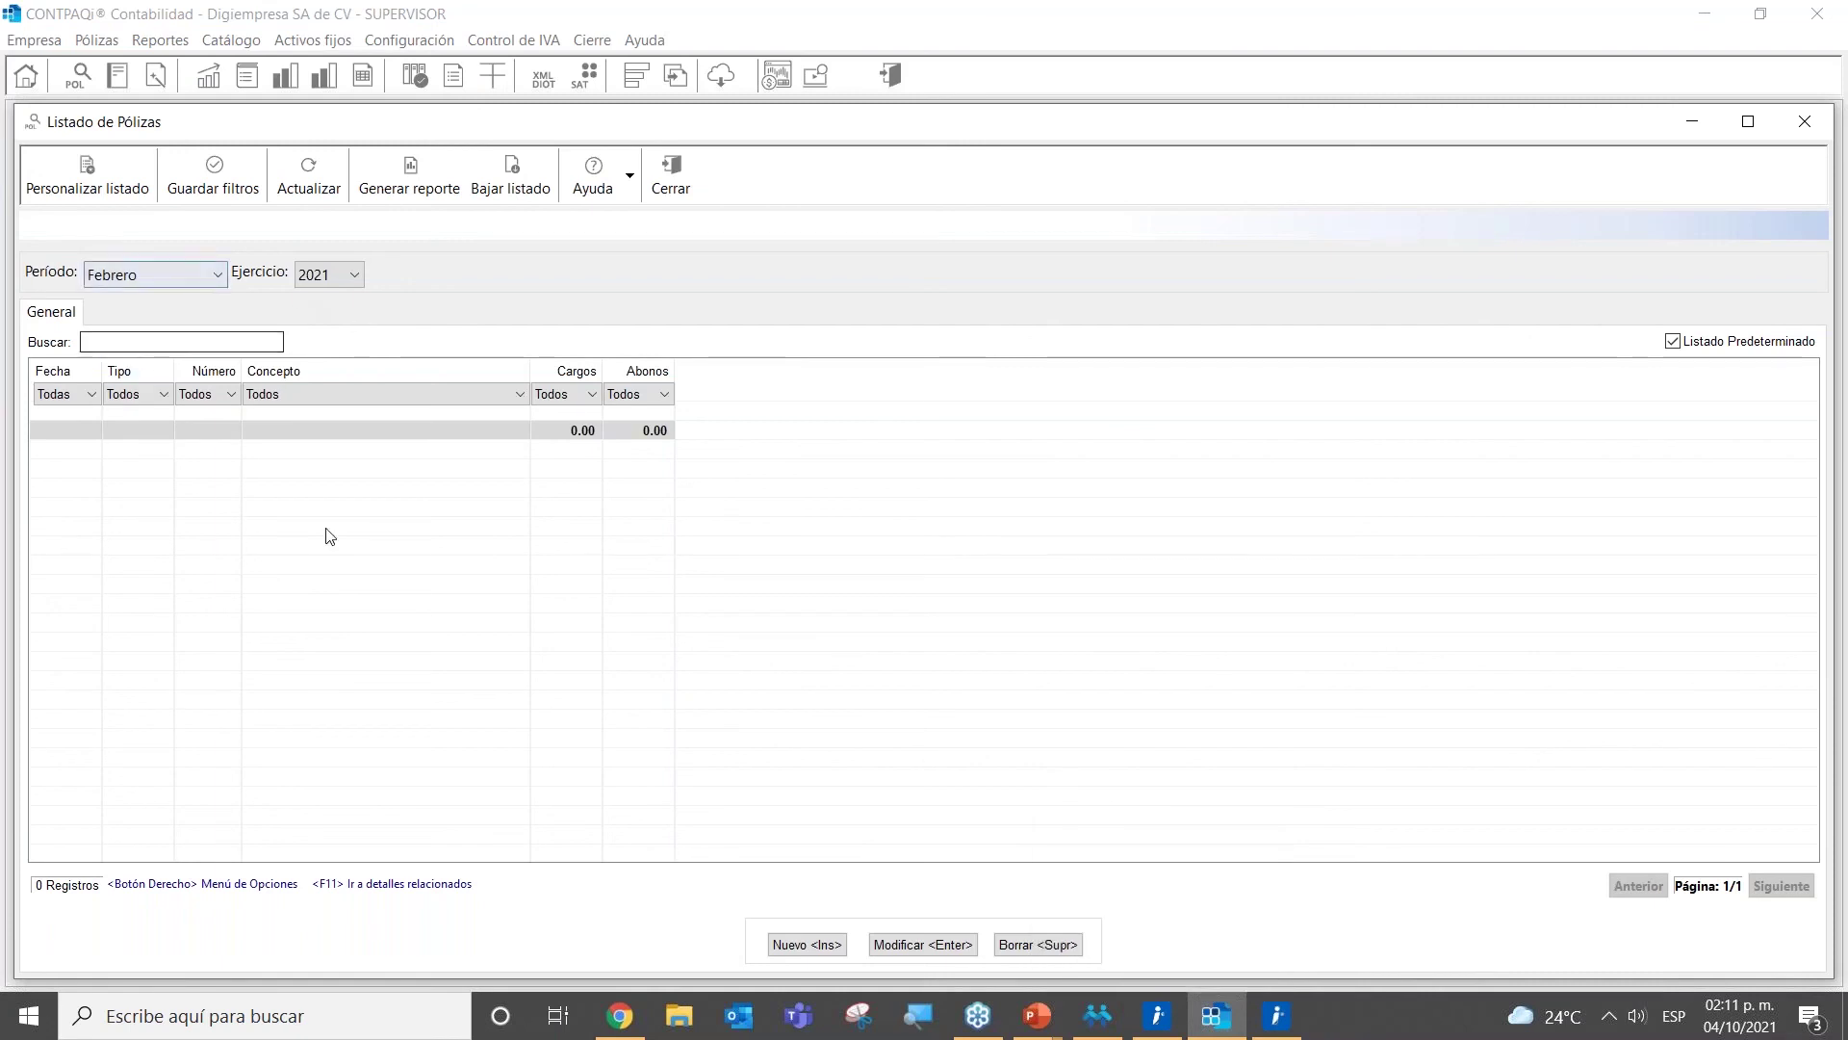
pyautogui.click(309, 192)
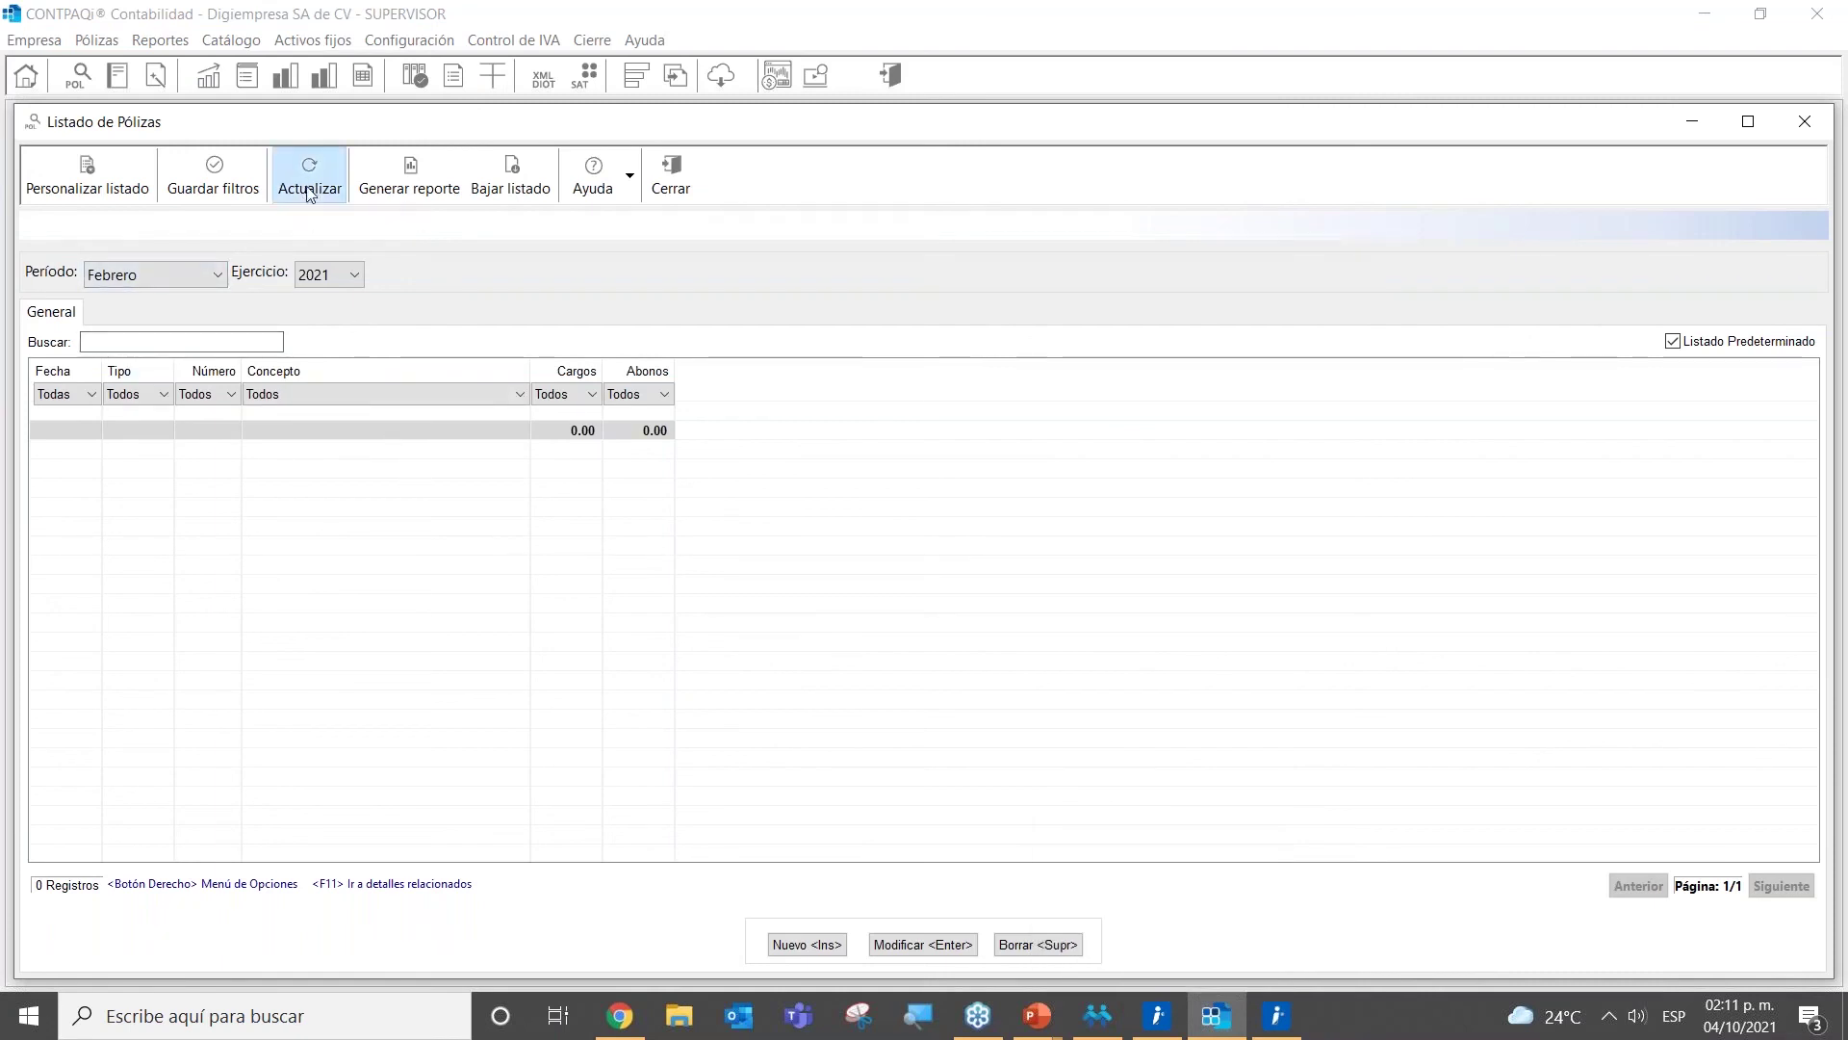
pyautogui.click(342, 435)
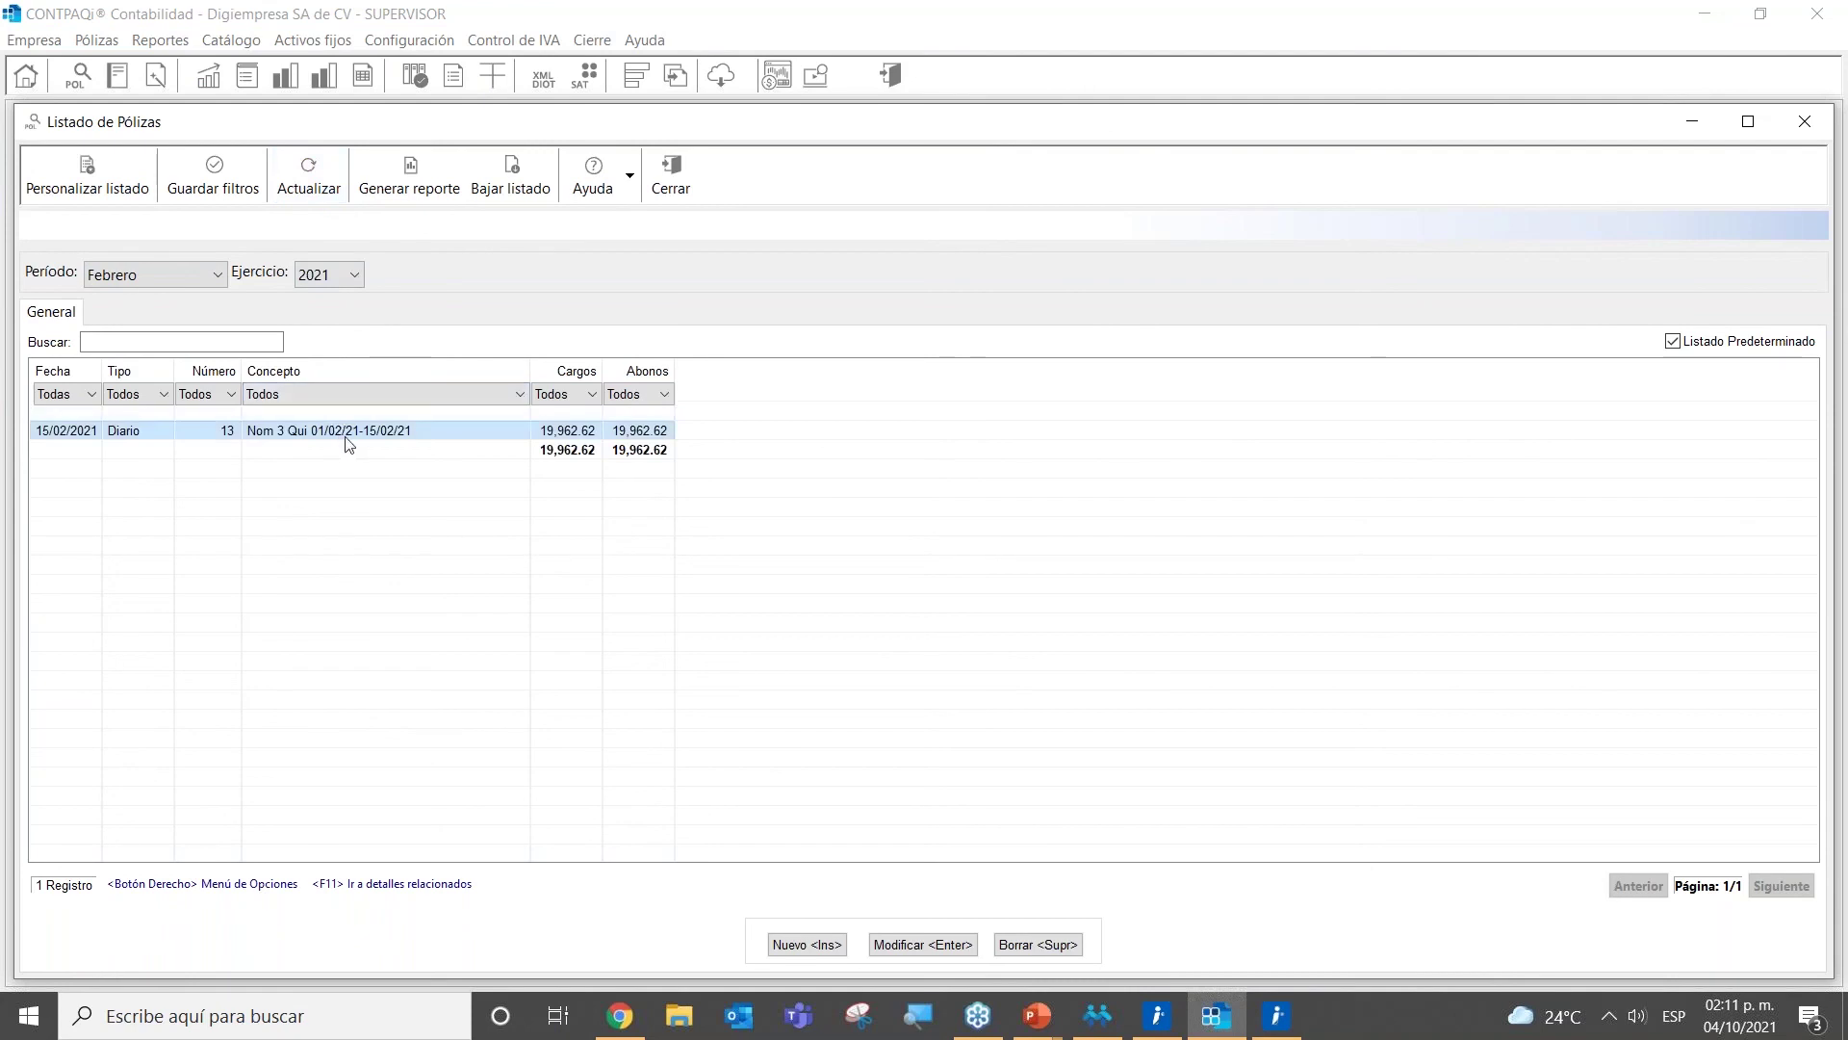
pyautogui.doubleClick(333, 434)
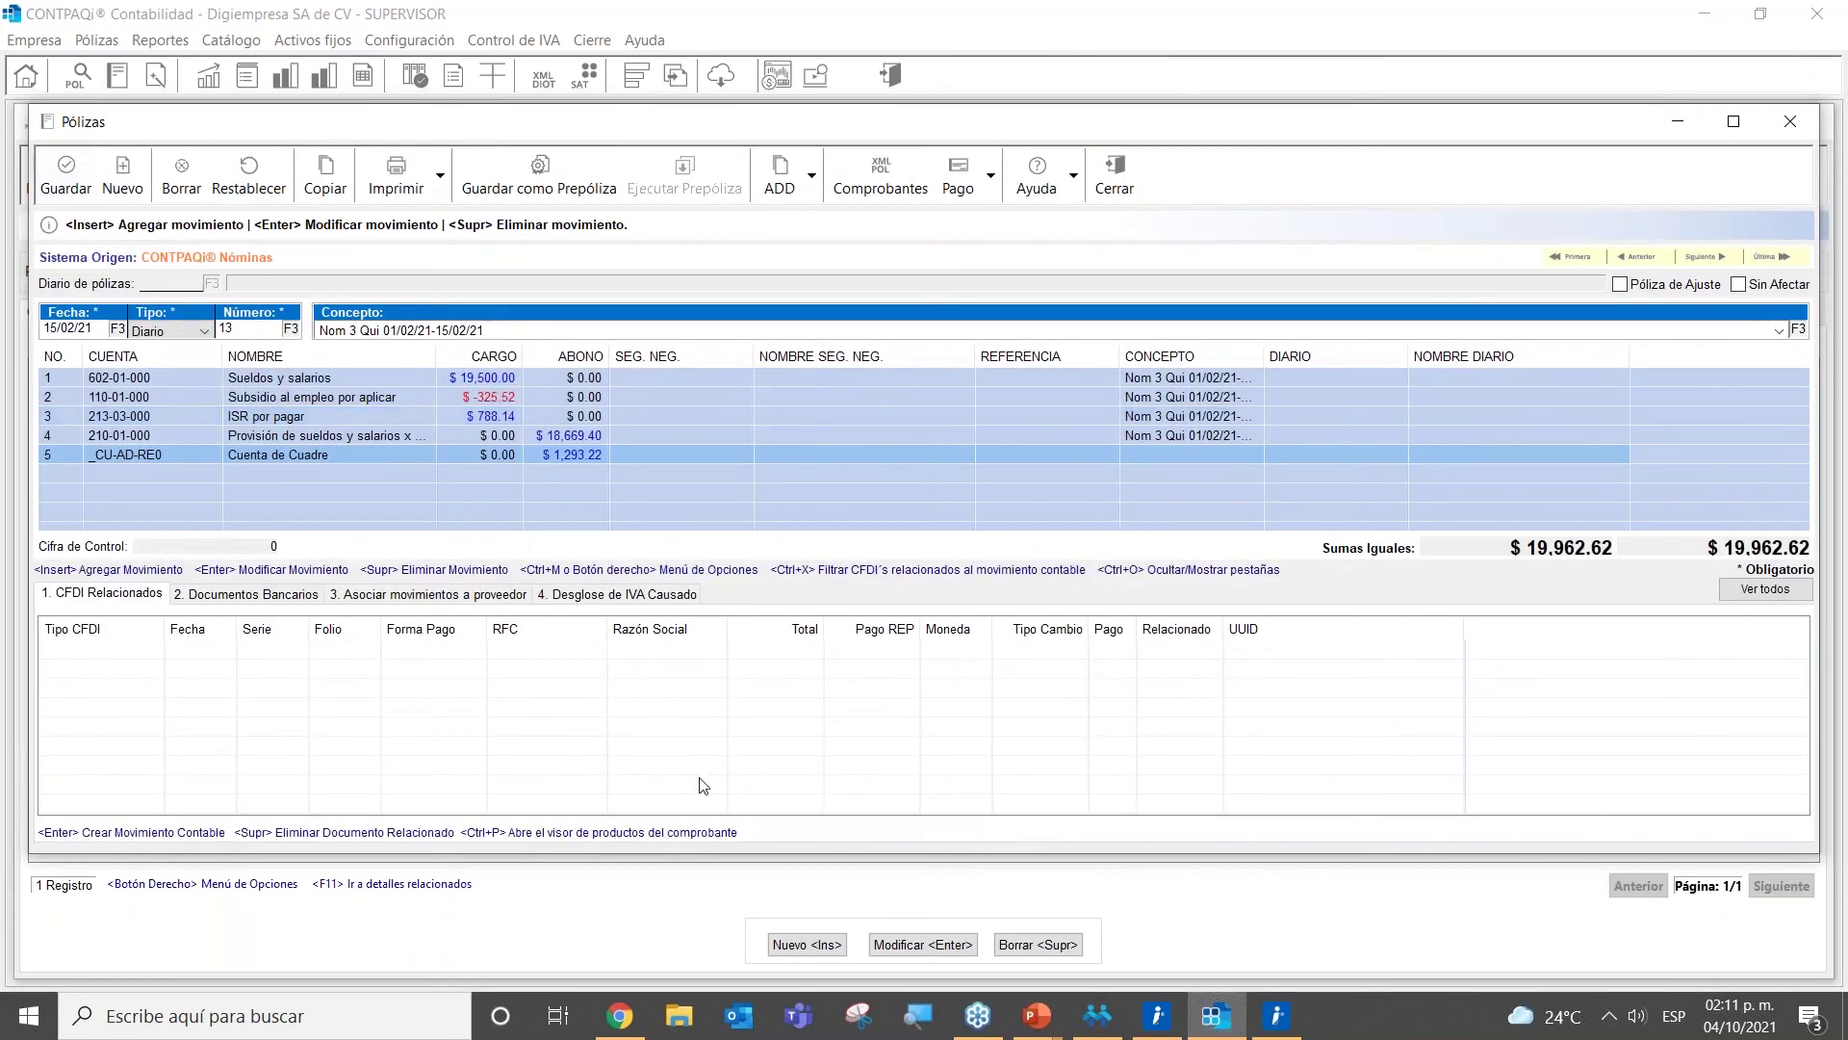
# Step: Check the open póliza's ADD options for associated CFDI, and close the póliza and the Listado de Pólizas
pyautogui.click(813, 175)
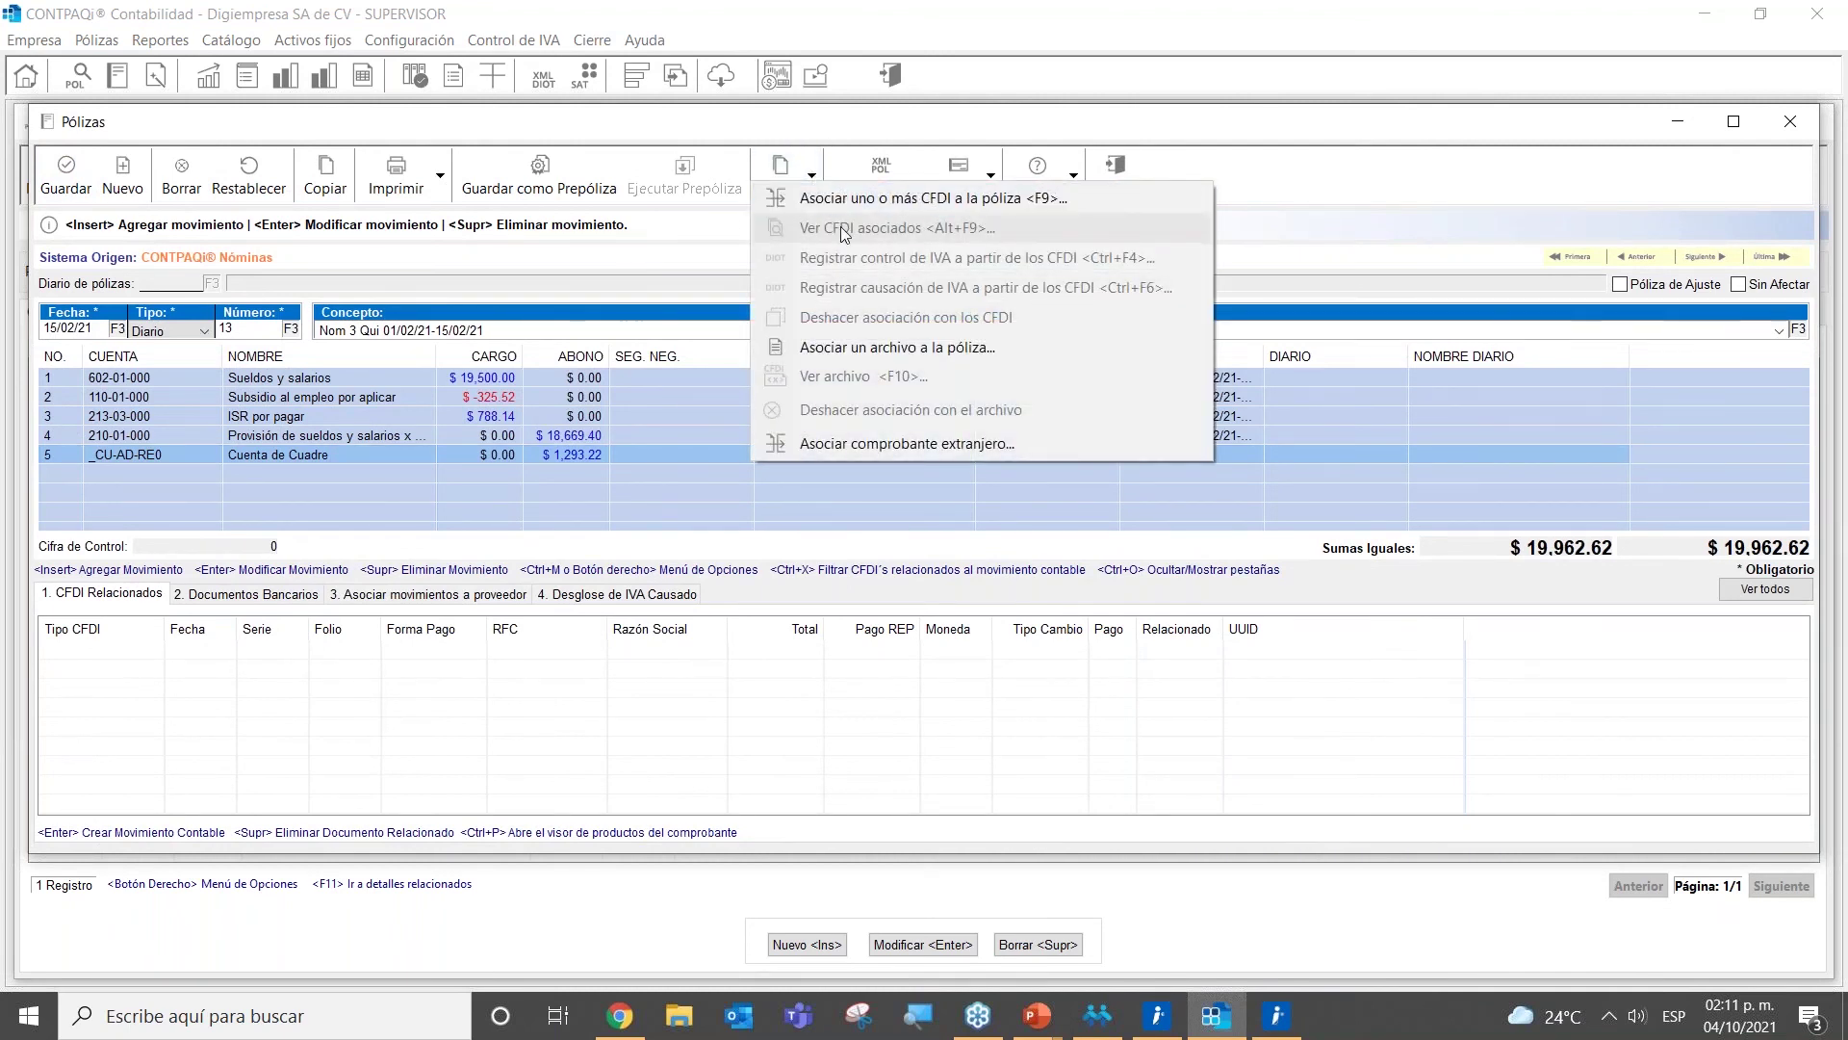
pyautogui.click(1355, 186)
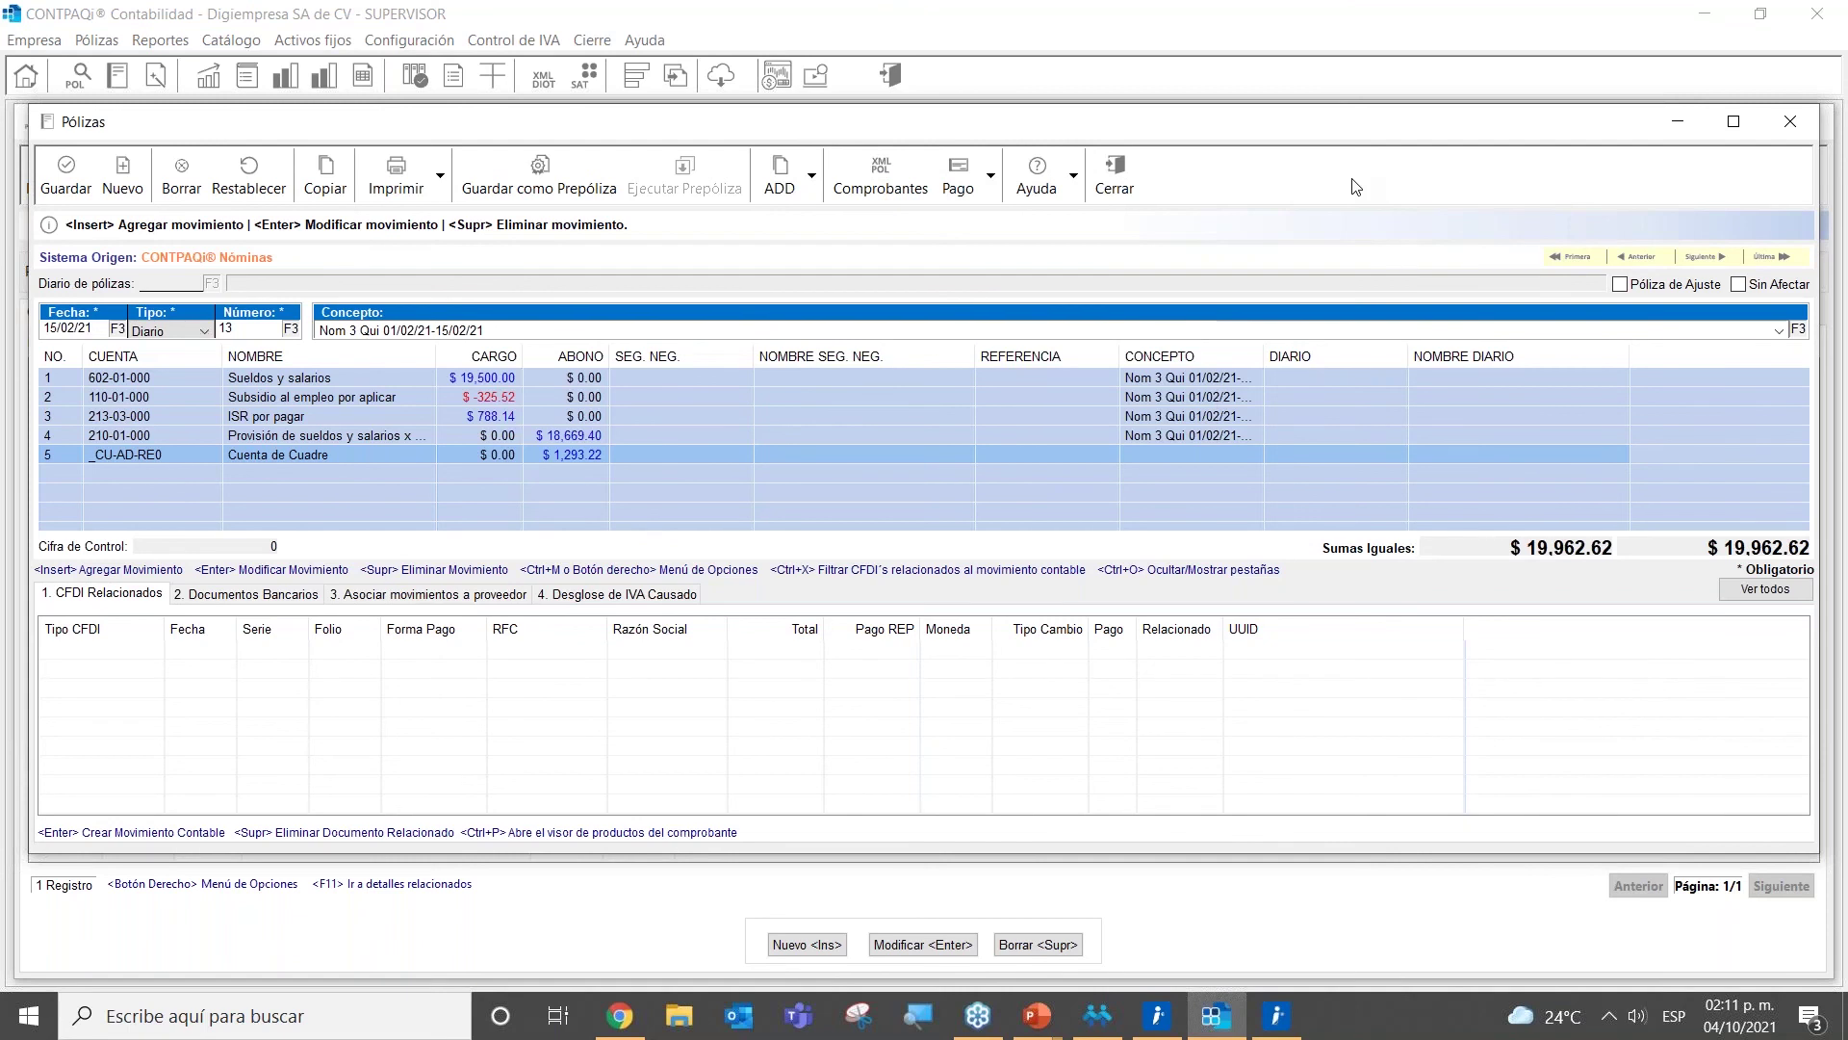
pyautogui.click(1122, 173)
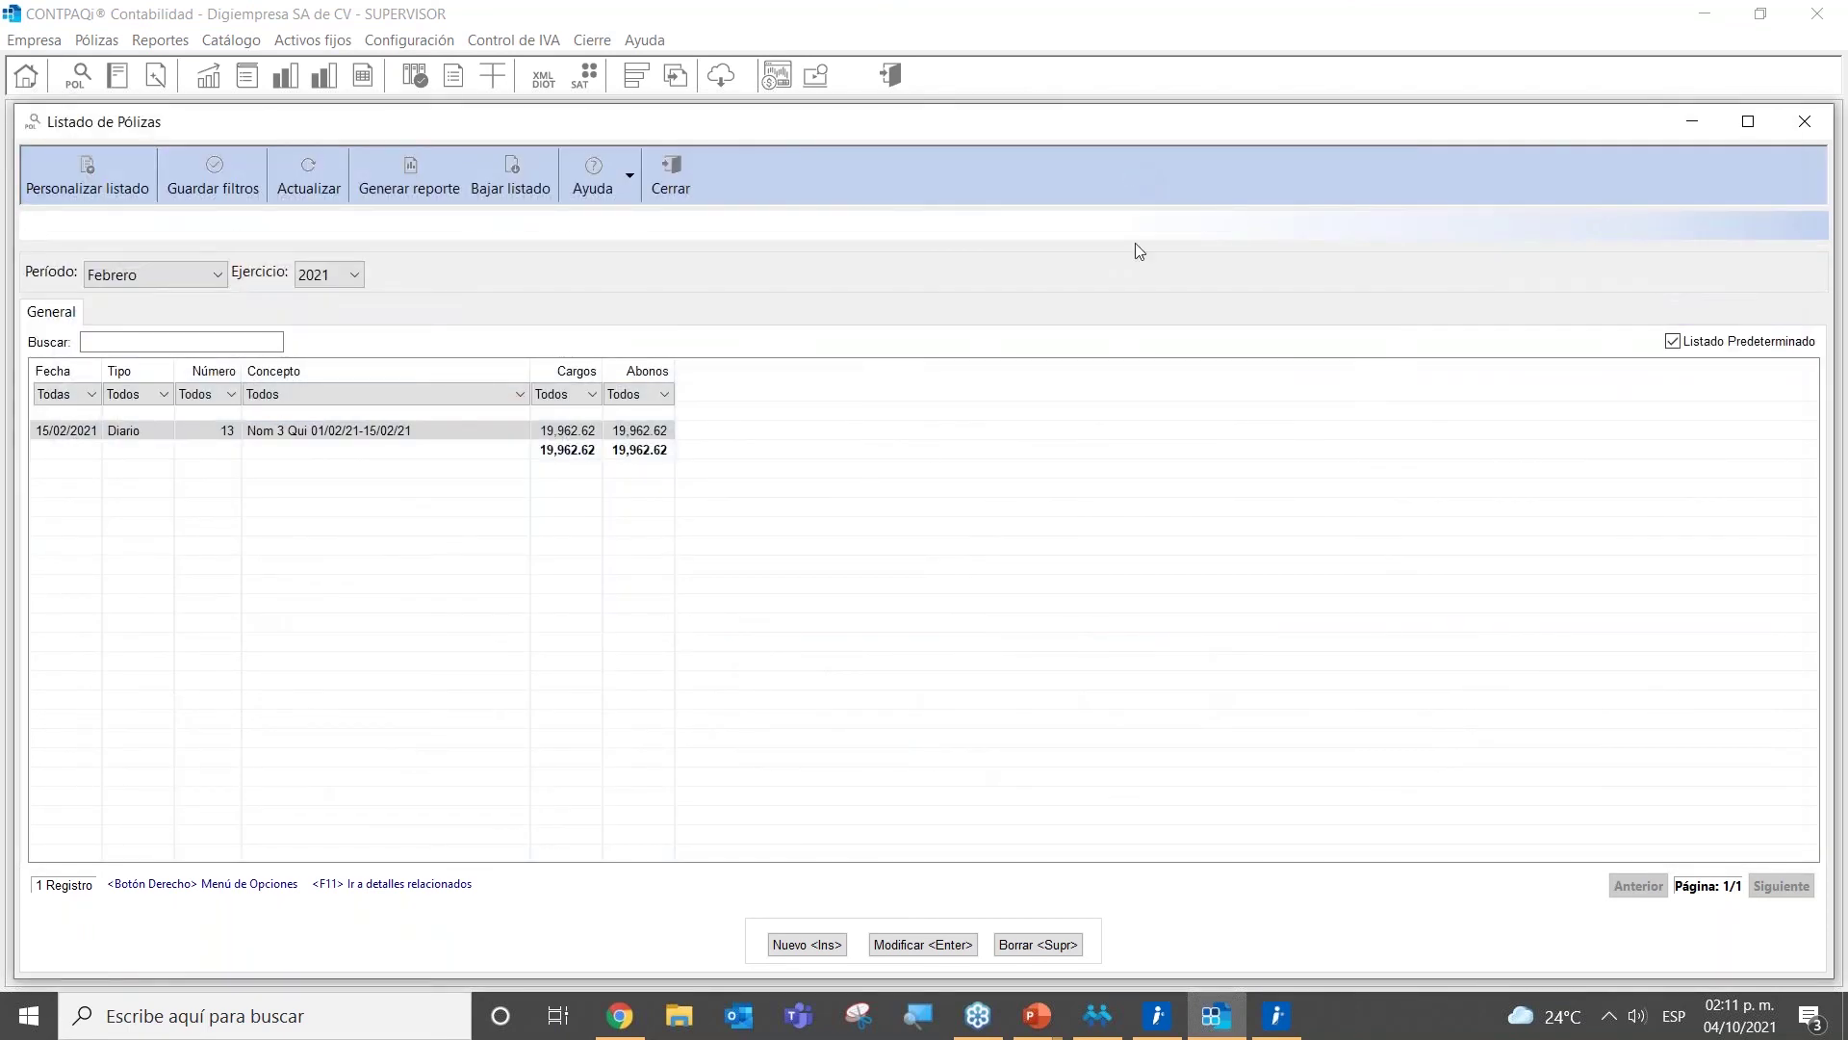
pyautogui.click(679, 183)
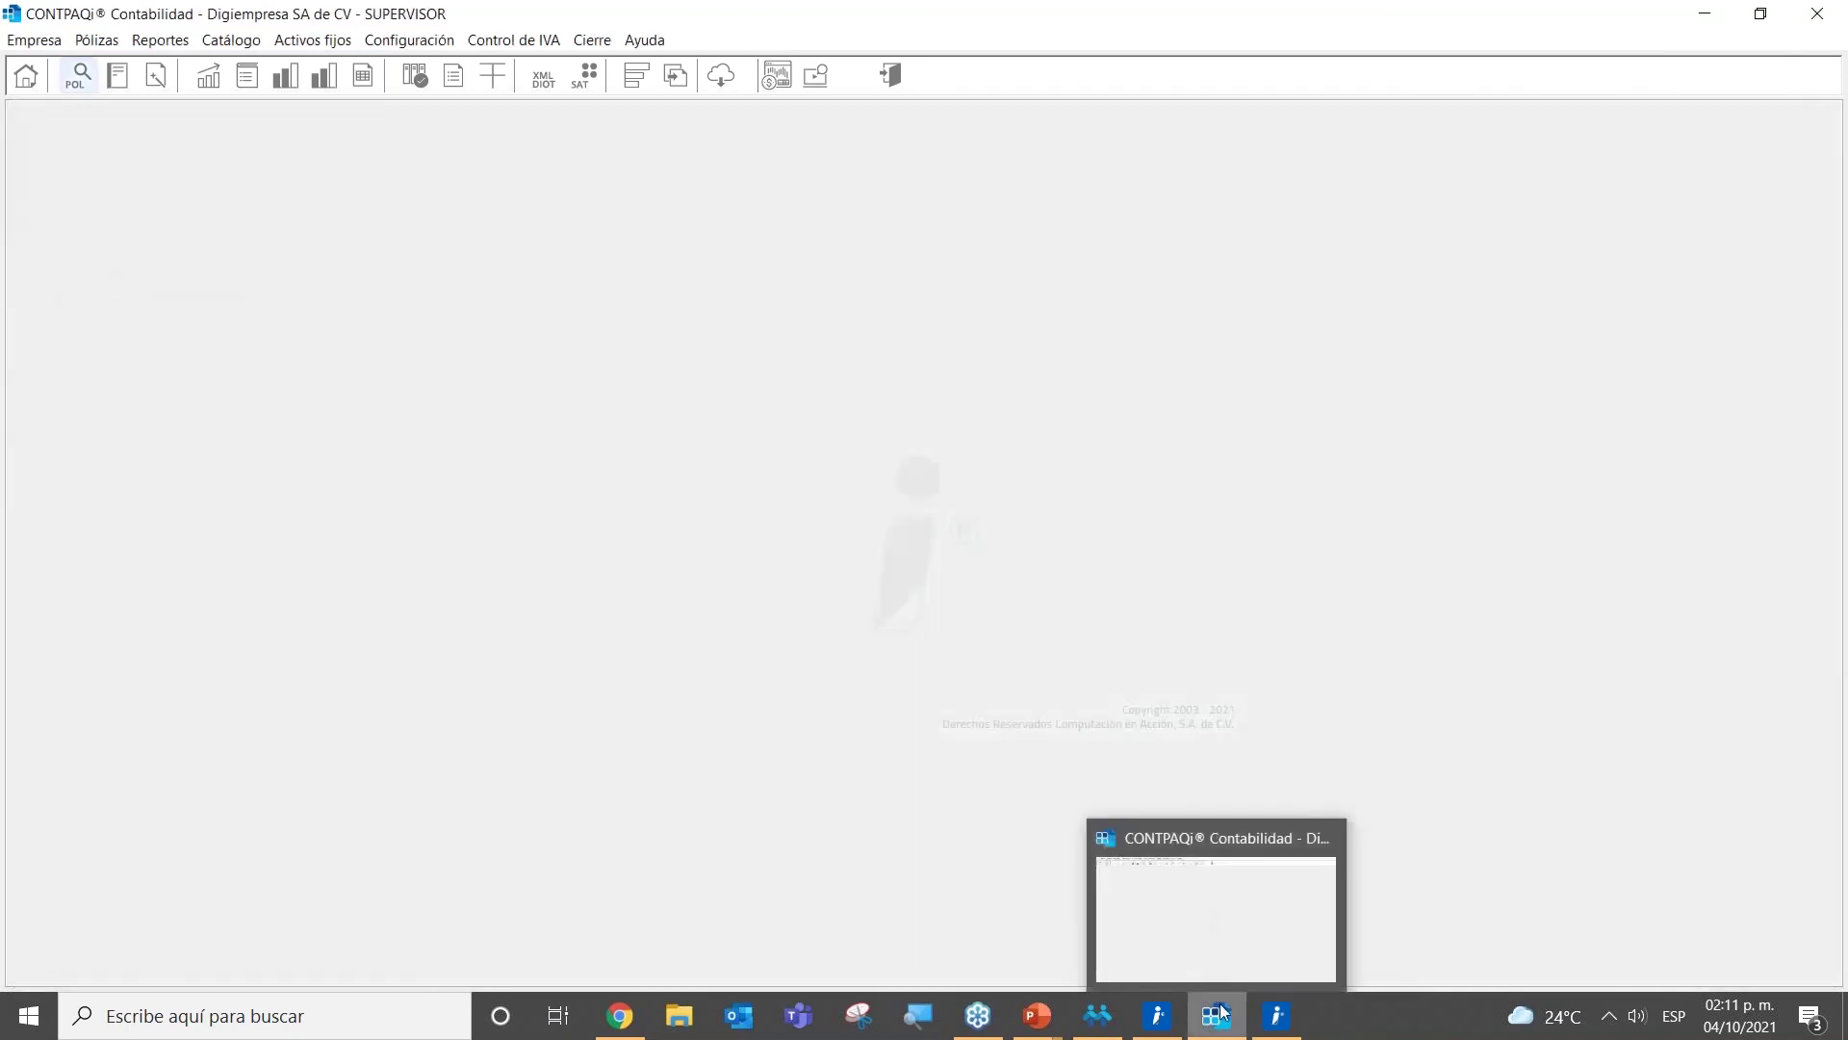
# Step: Reopen the Listado de Pólizas in CONTPAQi Contabilidad, examine the movements of the Nom 1 Qui 01/01/20-15/01/20 póliza, and close it
pyautogui.click(1207, 929)
pyautogui.click(1102, 1014)
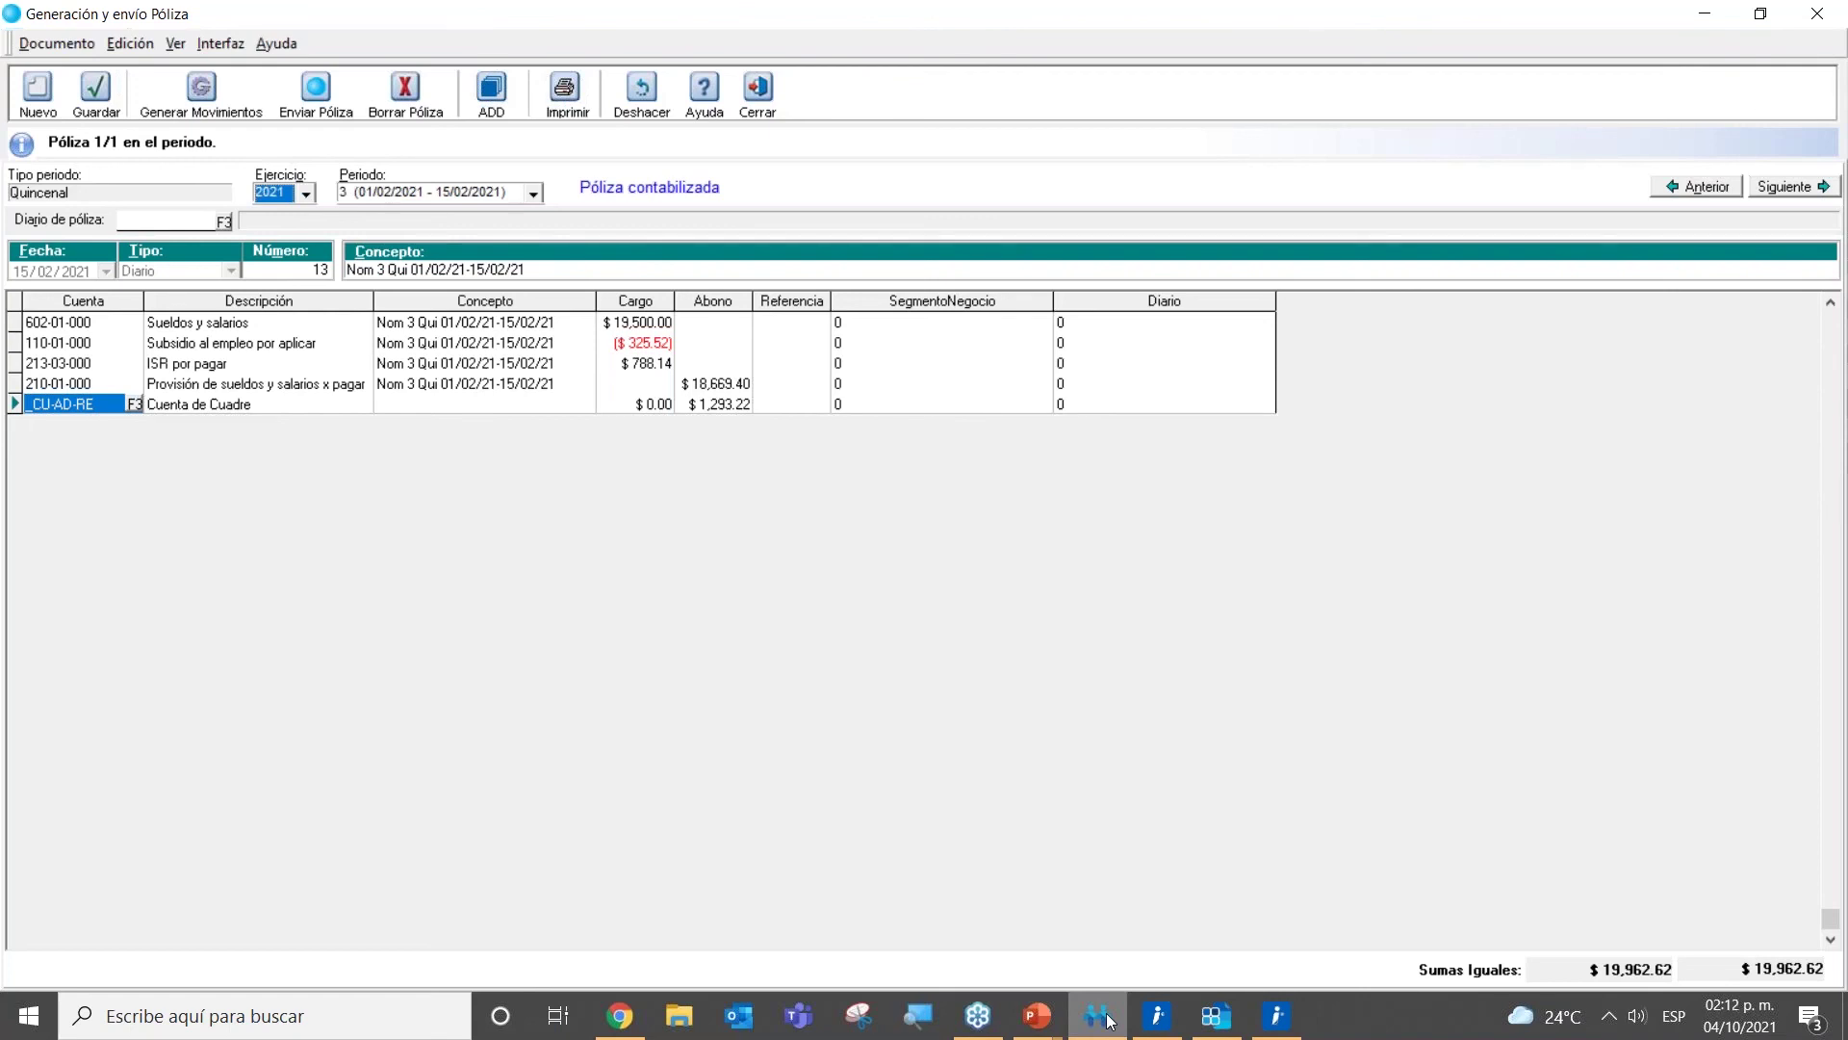
pyautogui.click(1216, 1016)
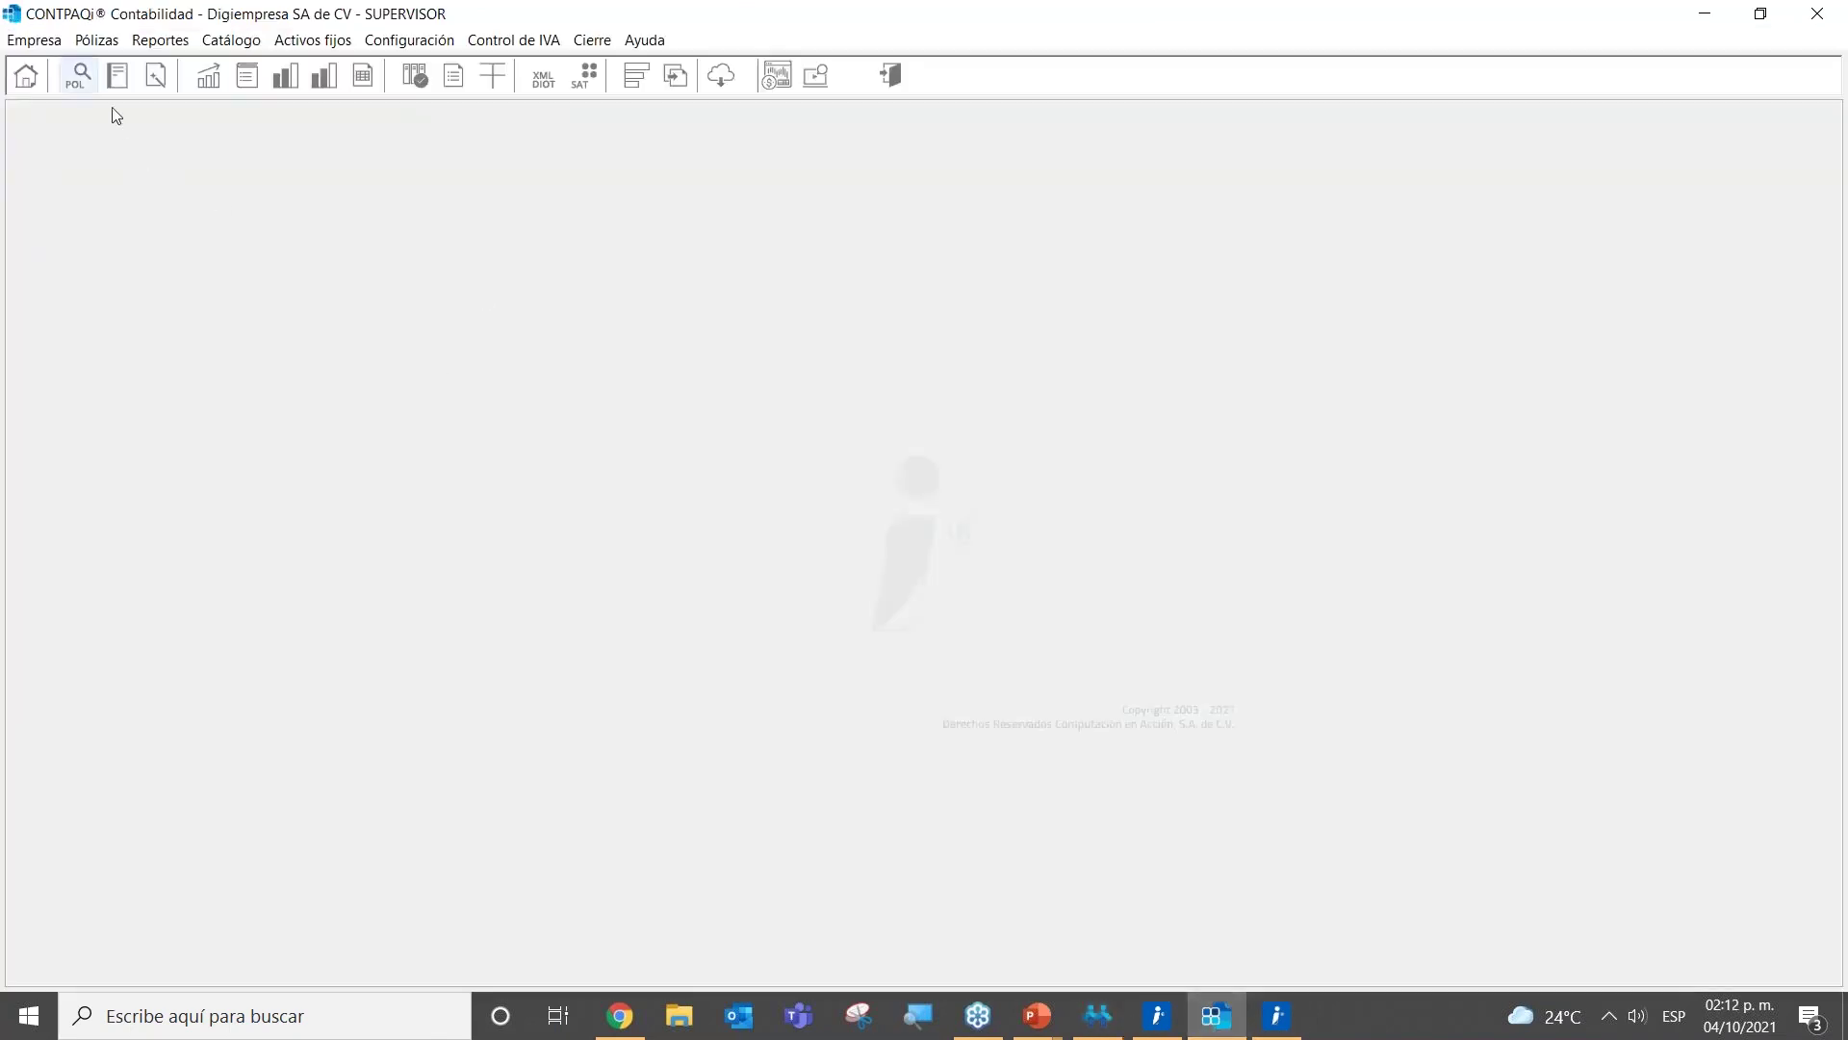
pyautogui.click(79, 77)
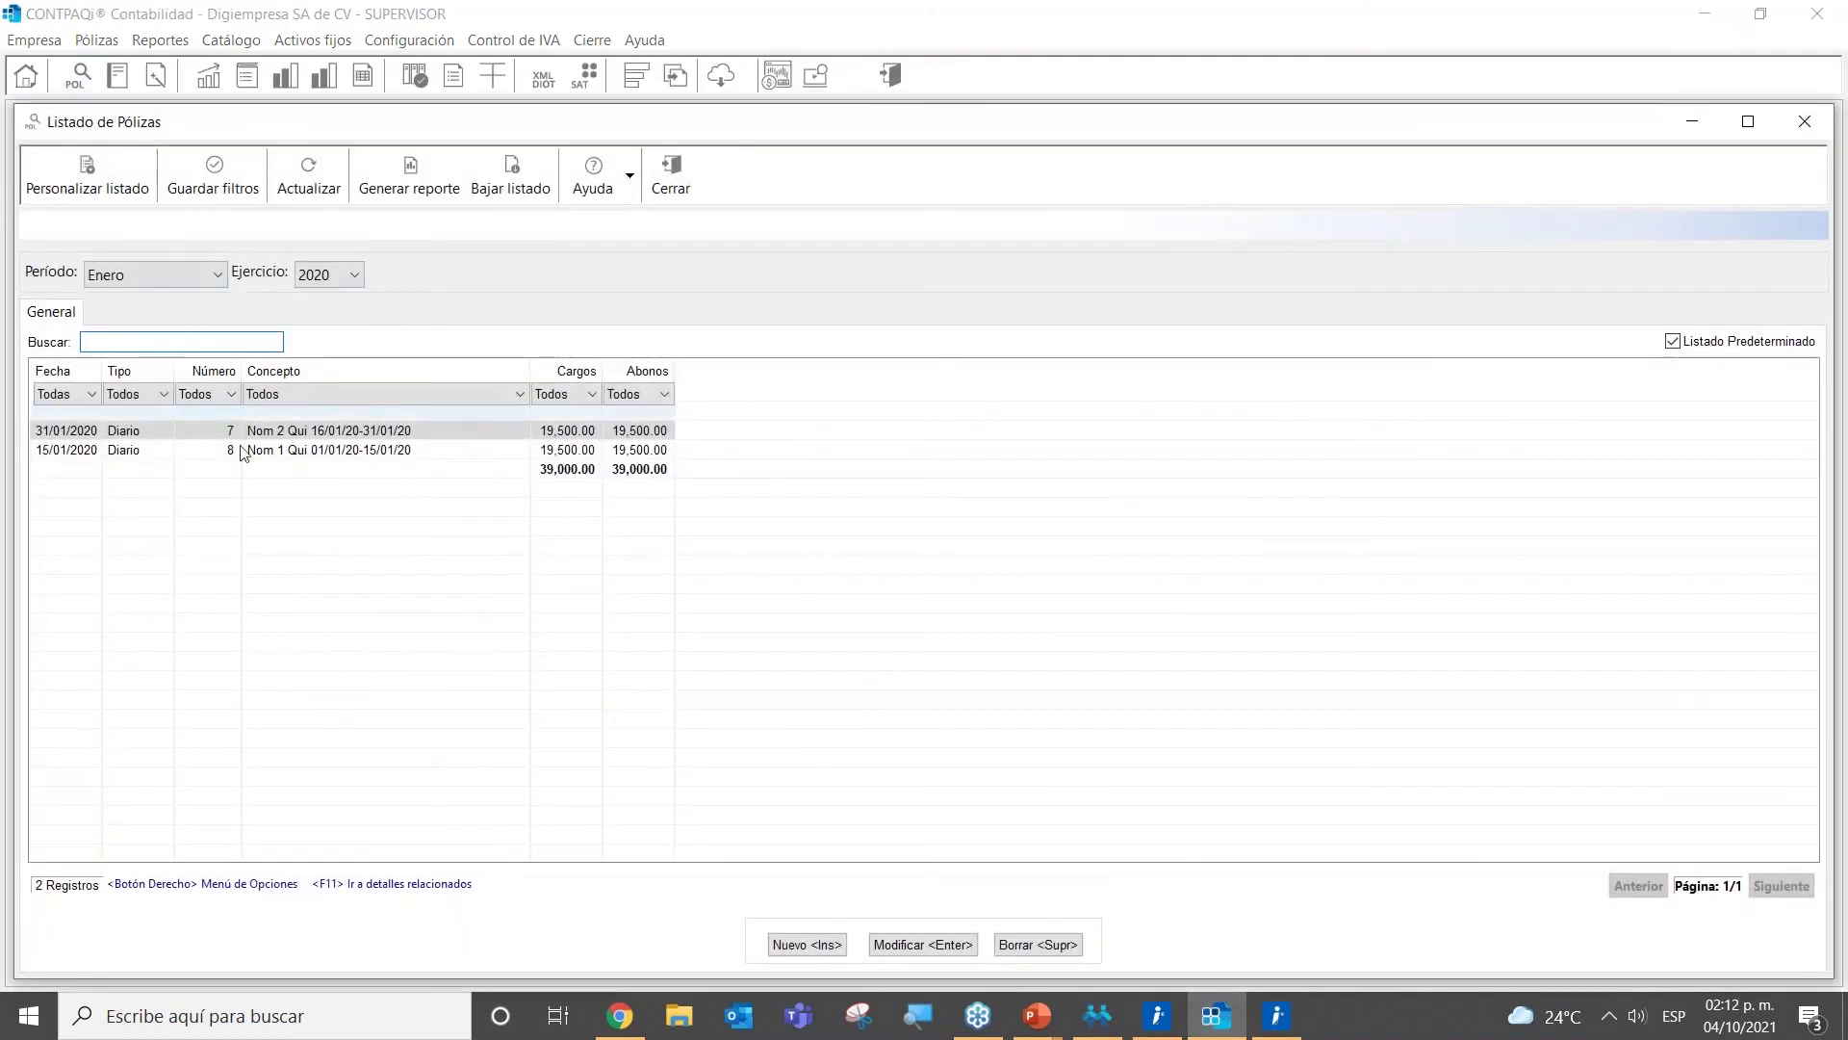
pyautogui.doubleClick(242, 449)
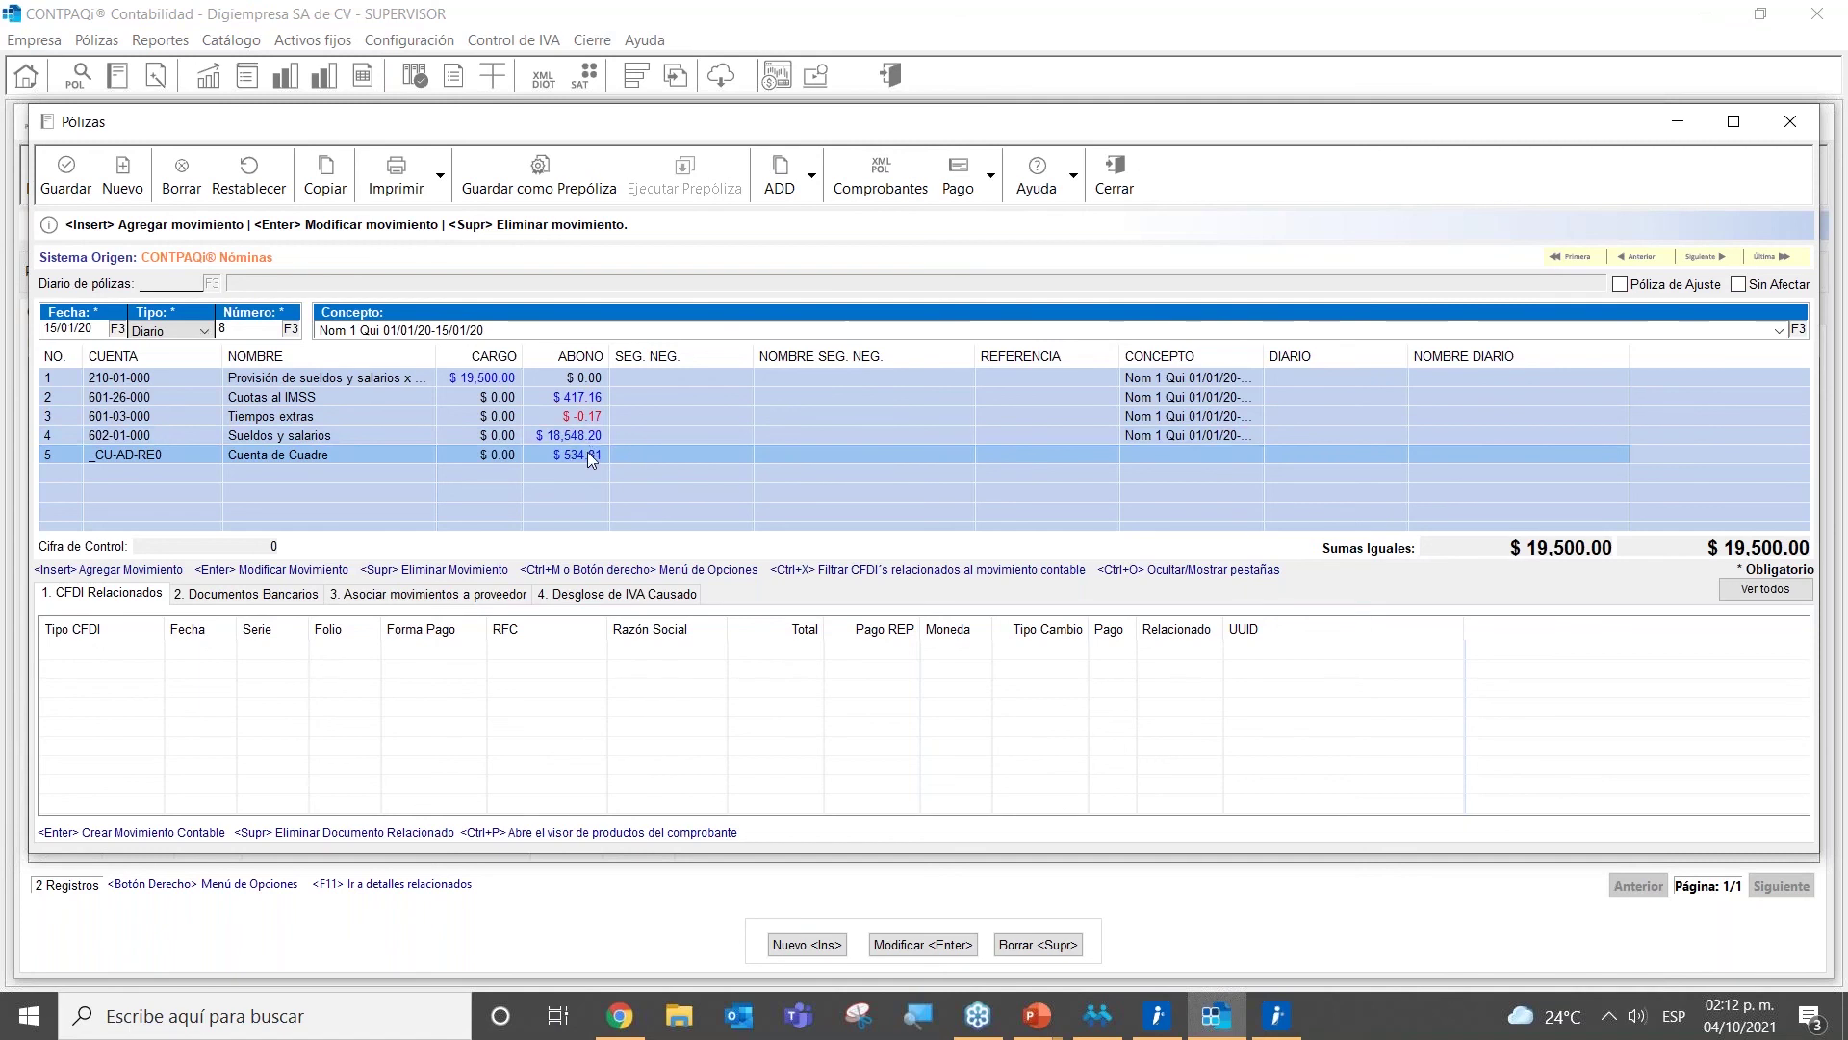
pyautogui.click(1113, 178)
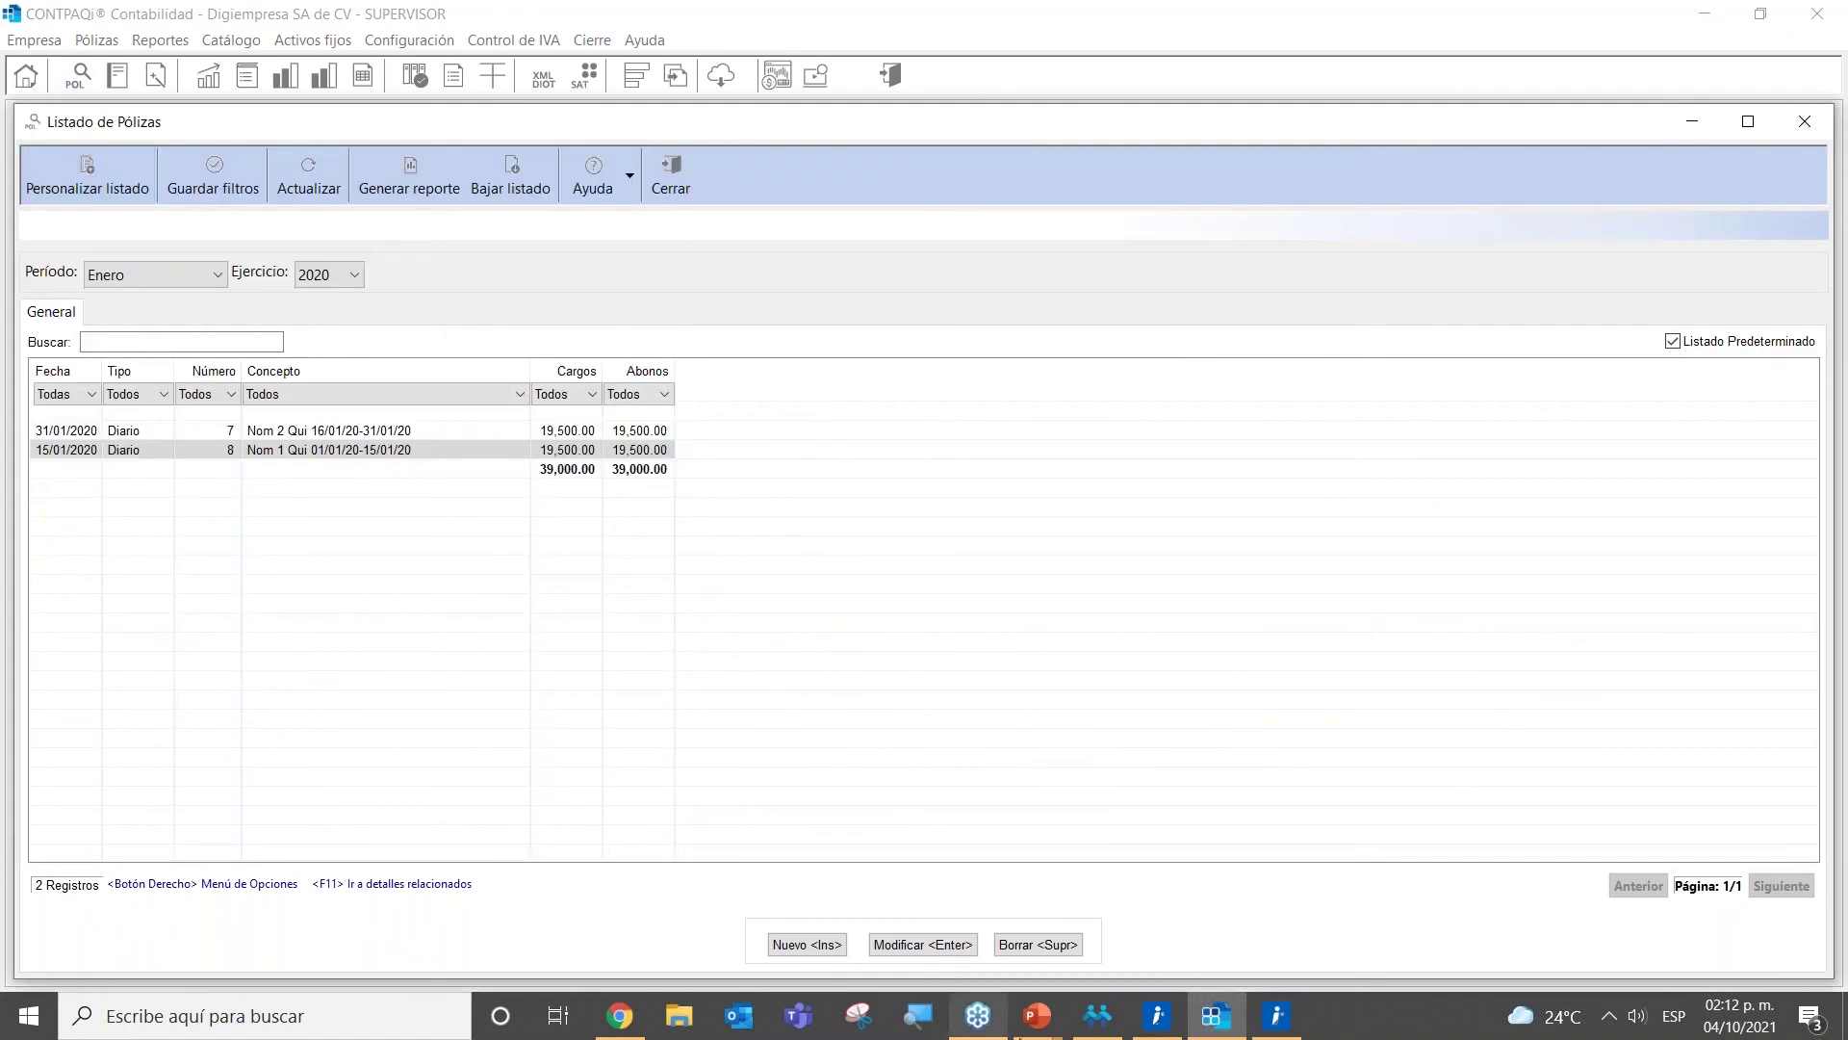
# Step: Switch to CONTPAQi Nóminas and delete the period 3 (01/02/2021 - 15/02/2021) póliza
pyautogui.click(1097, 1016)
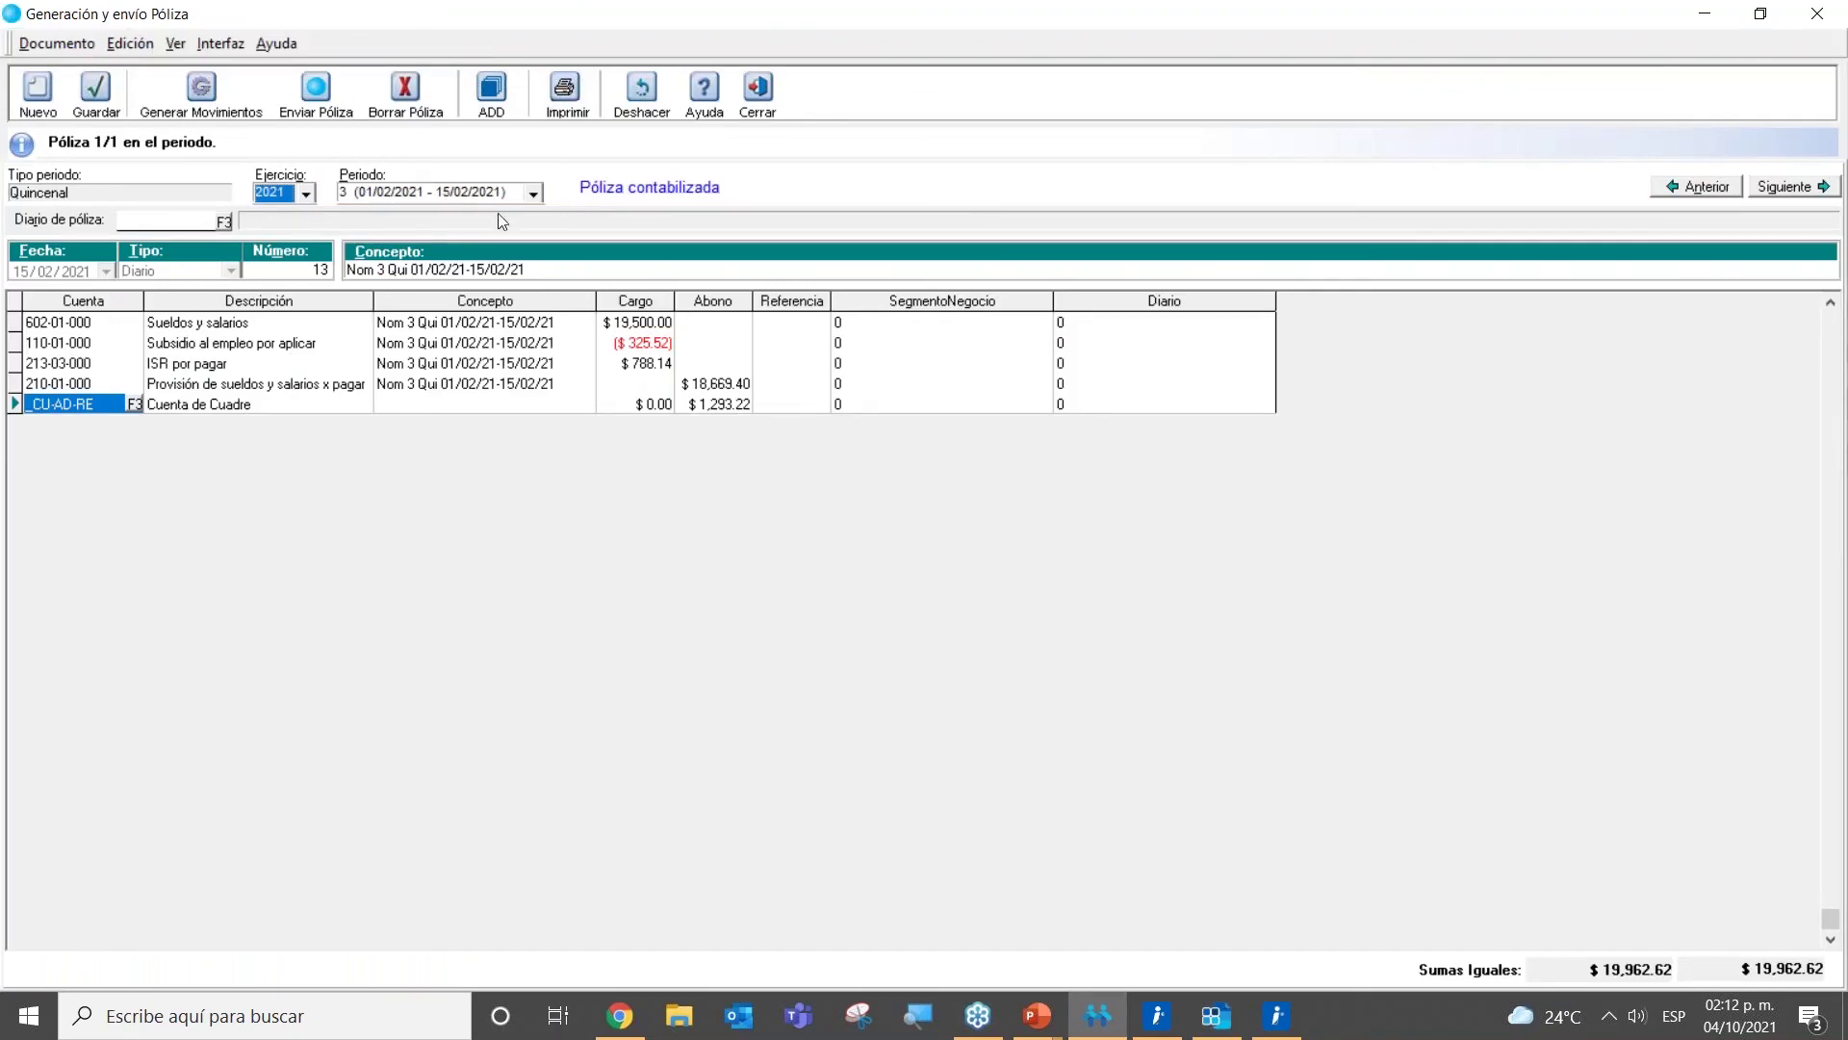
pyautogui.click(427, 108)
pyautogui.click(881, 590)
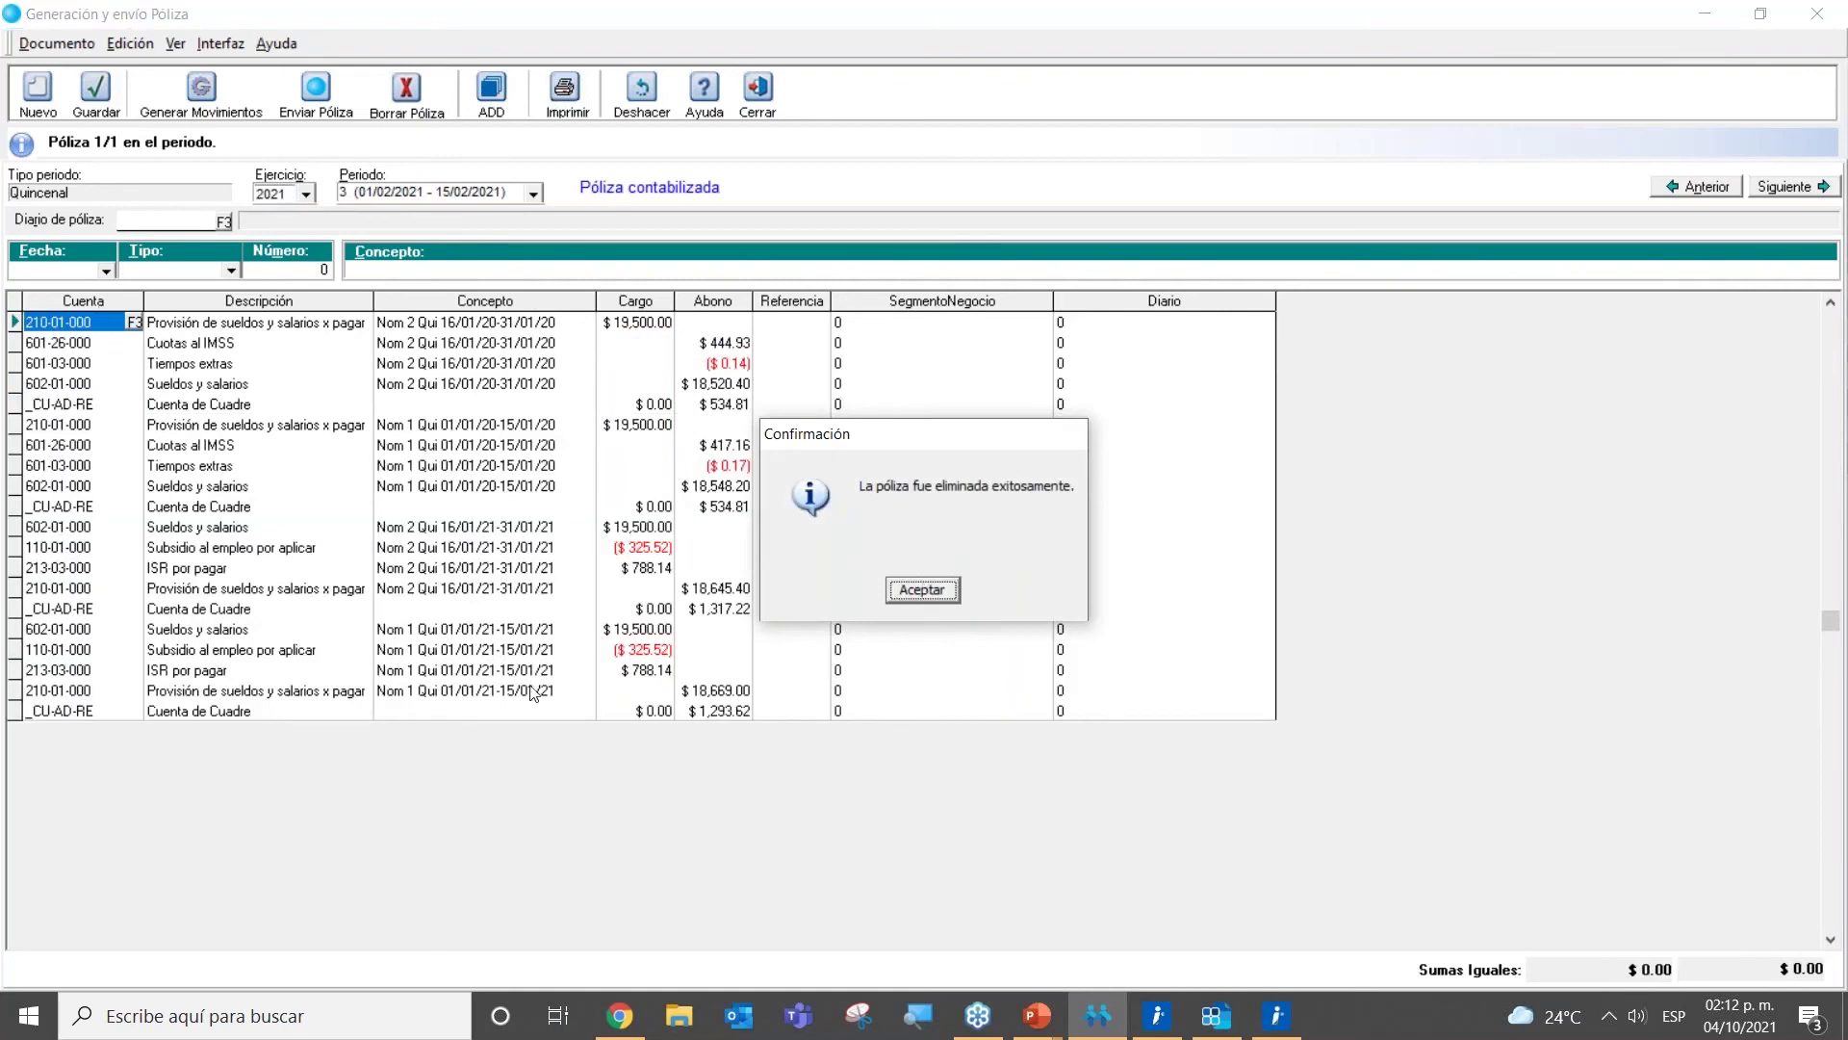
pyautogui.click(926, 590)
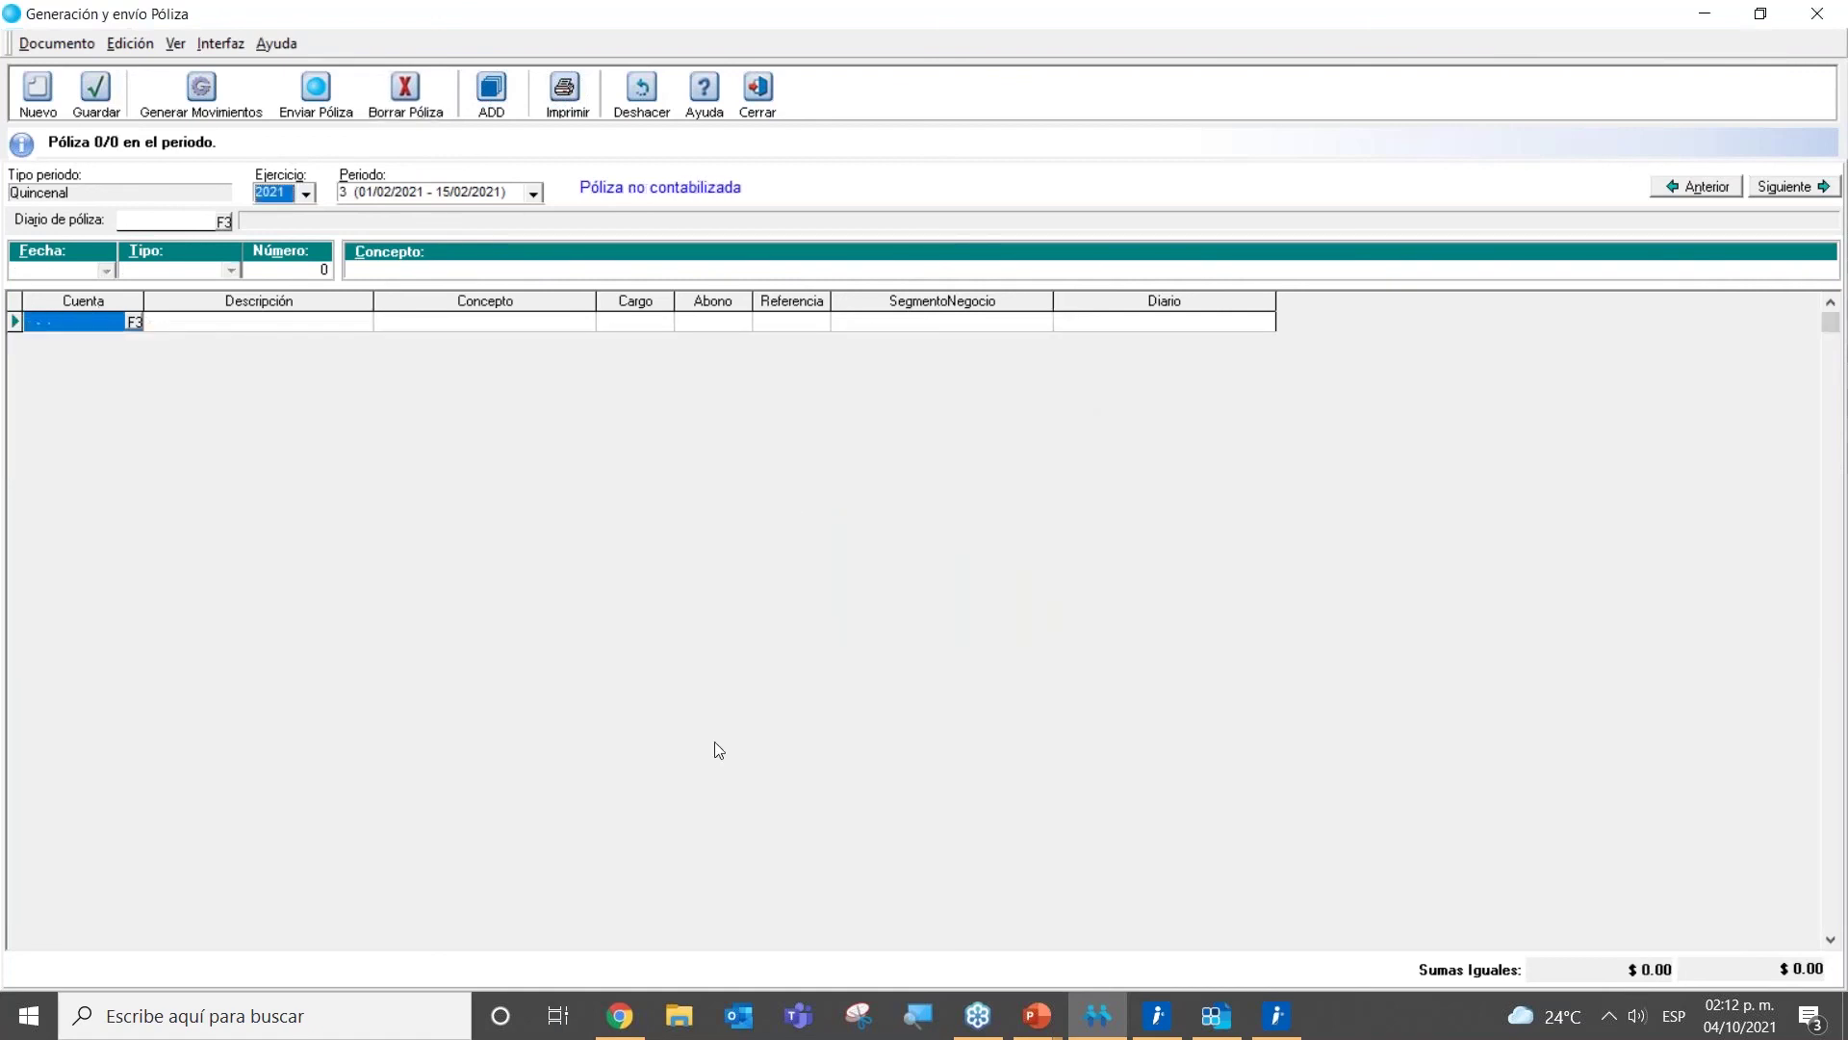
# Step: Switch to CONTPAQi Contabilidad and check the Listado de Pólizas for Febrero 2021
pyautogui.click(1213, 1022)
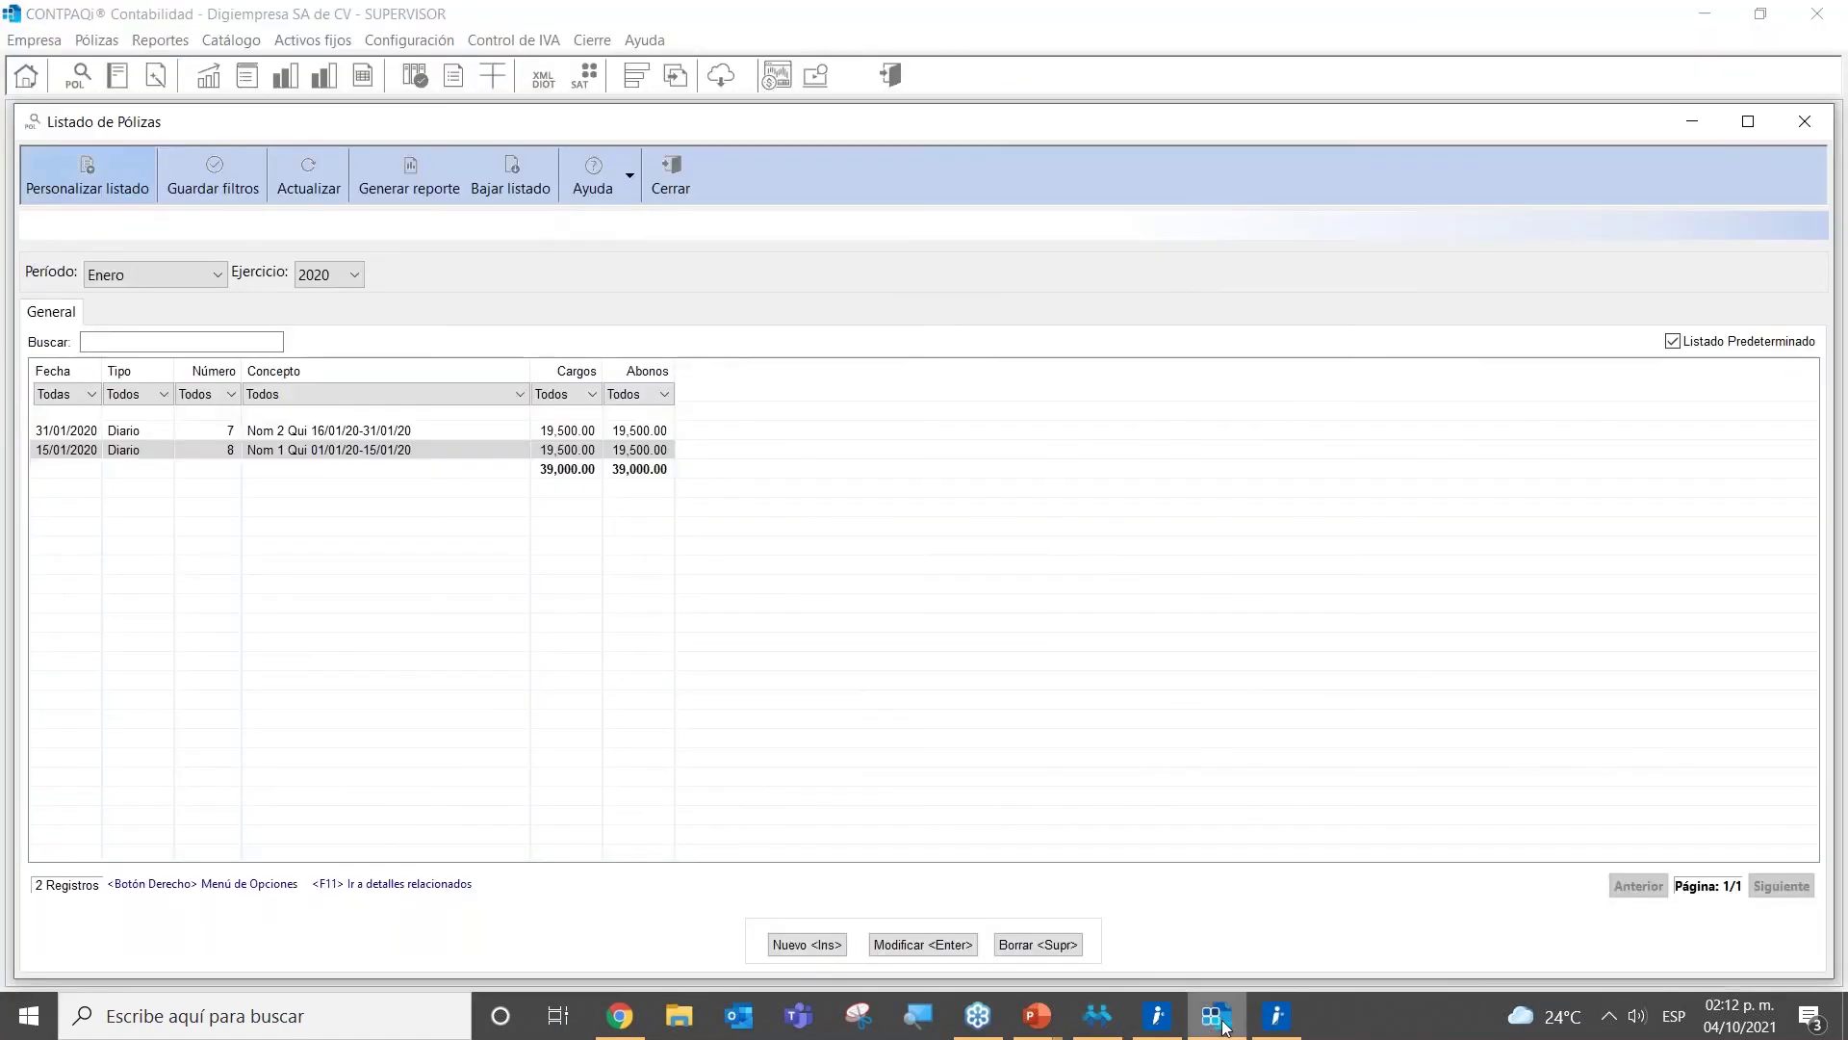
pyautogui.click(217, 275)
pyautogui.click(163, 334)
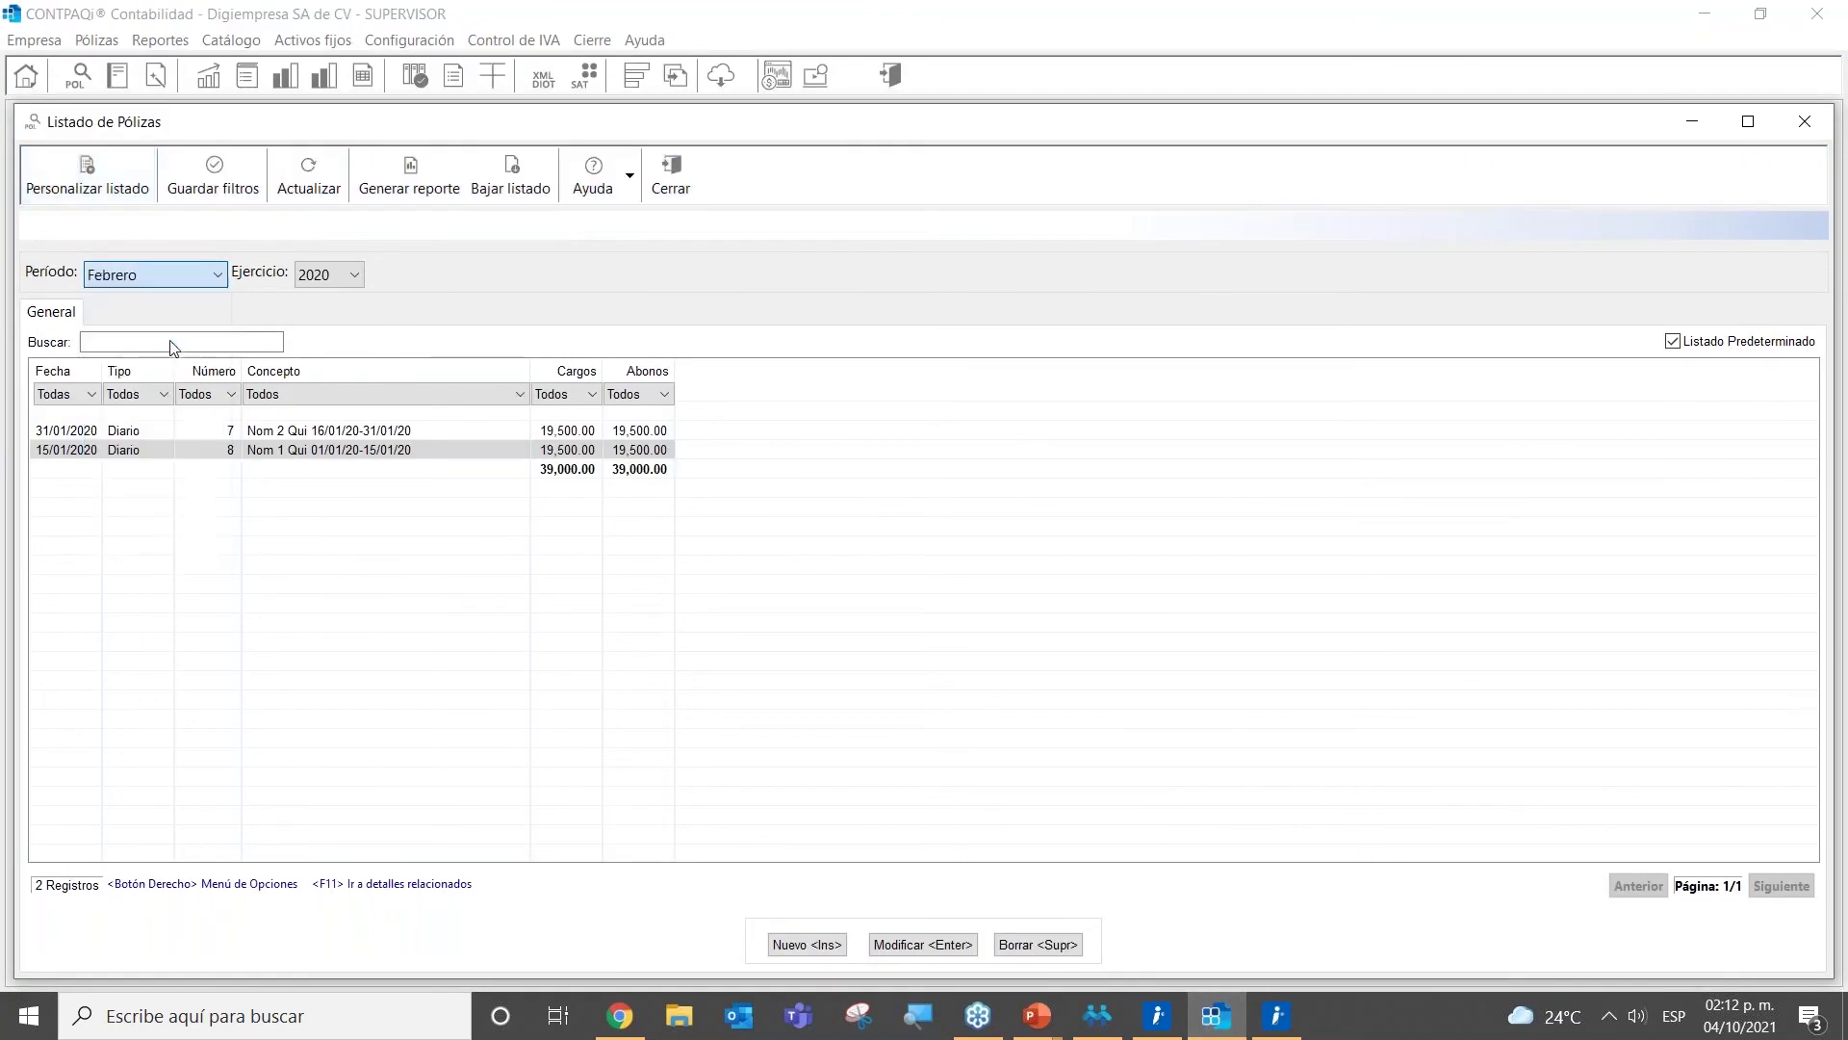
pyautogui.click(345, 276)
pyautogui.click(317, 337)
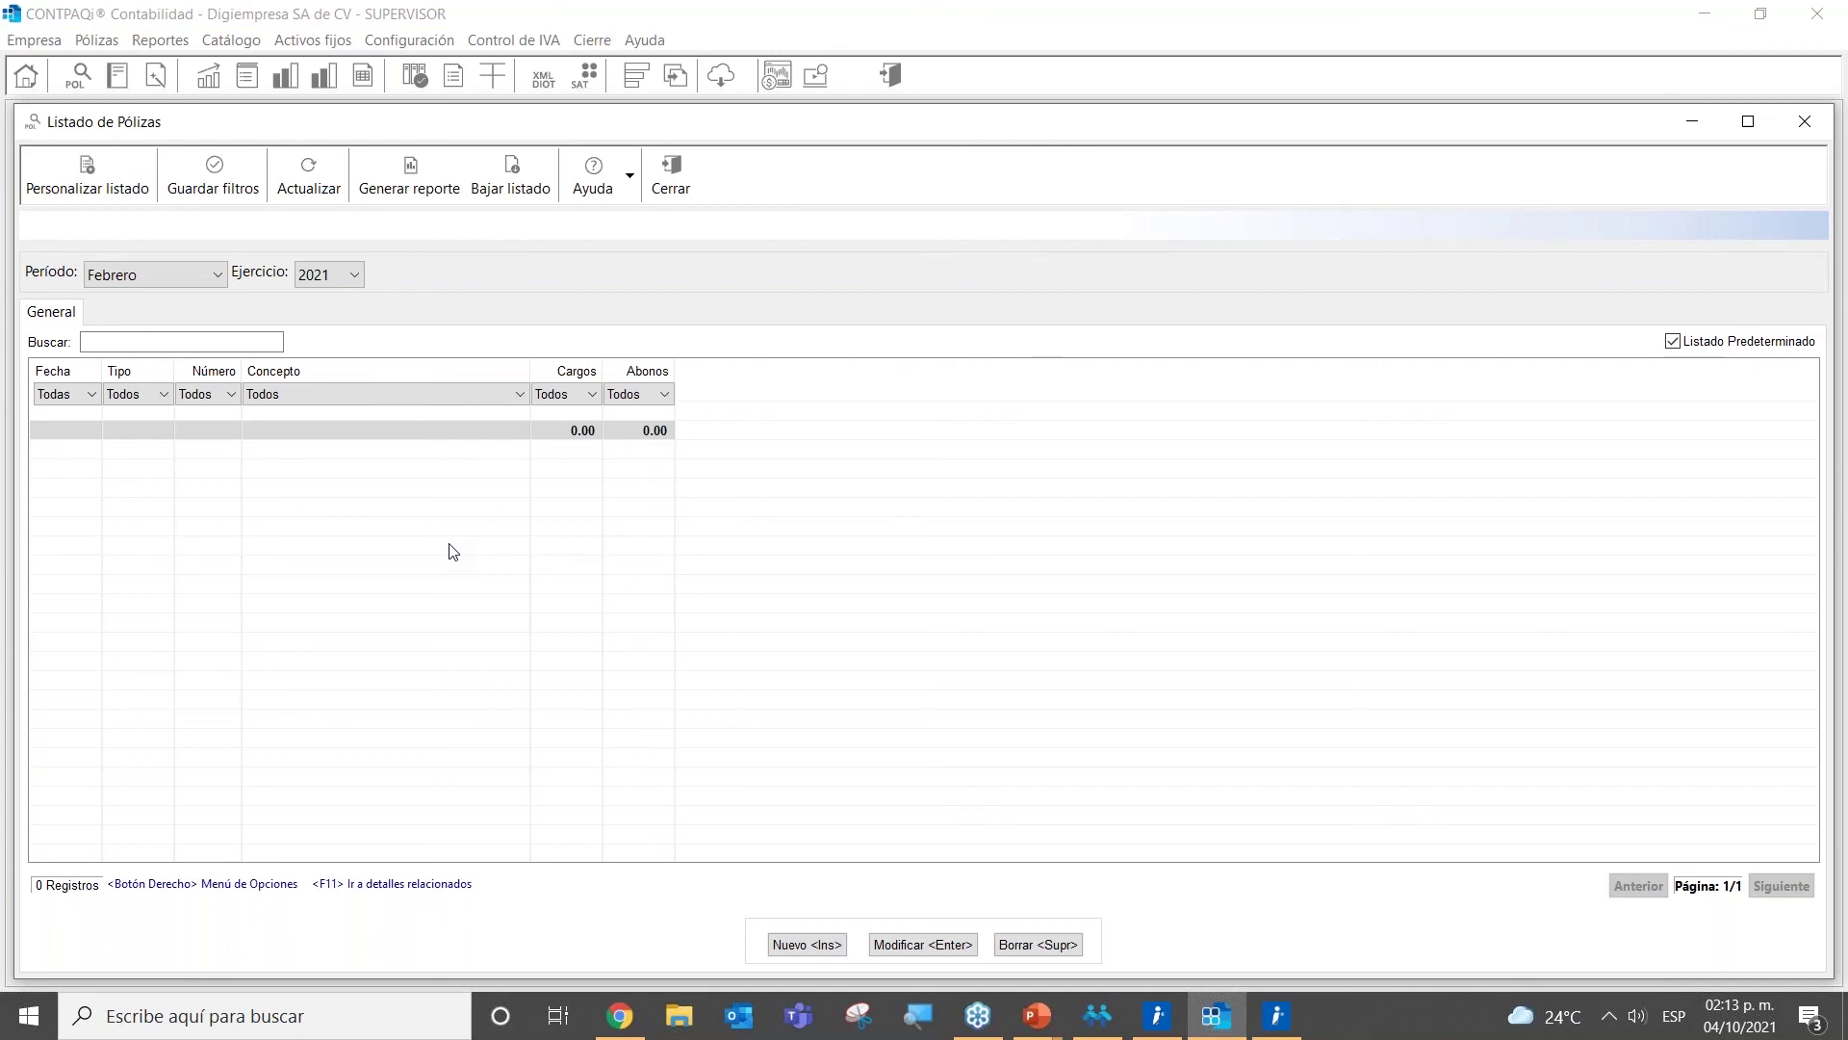
# Step: Switch to CONTPAQi Nóminas, close the póliza generation window, and open Conciliación Contabilidad vs Nóminas
pyautogui.click(1098, 1019)
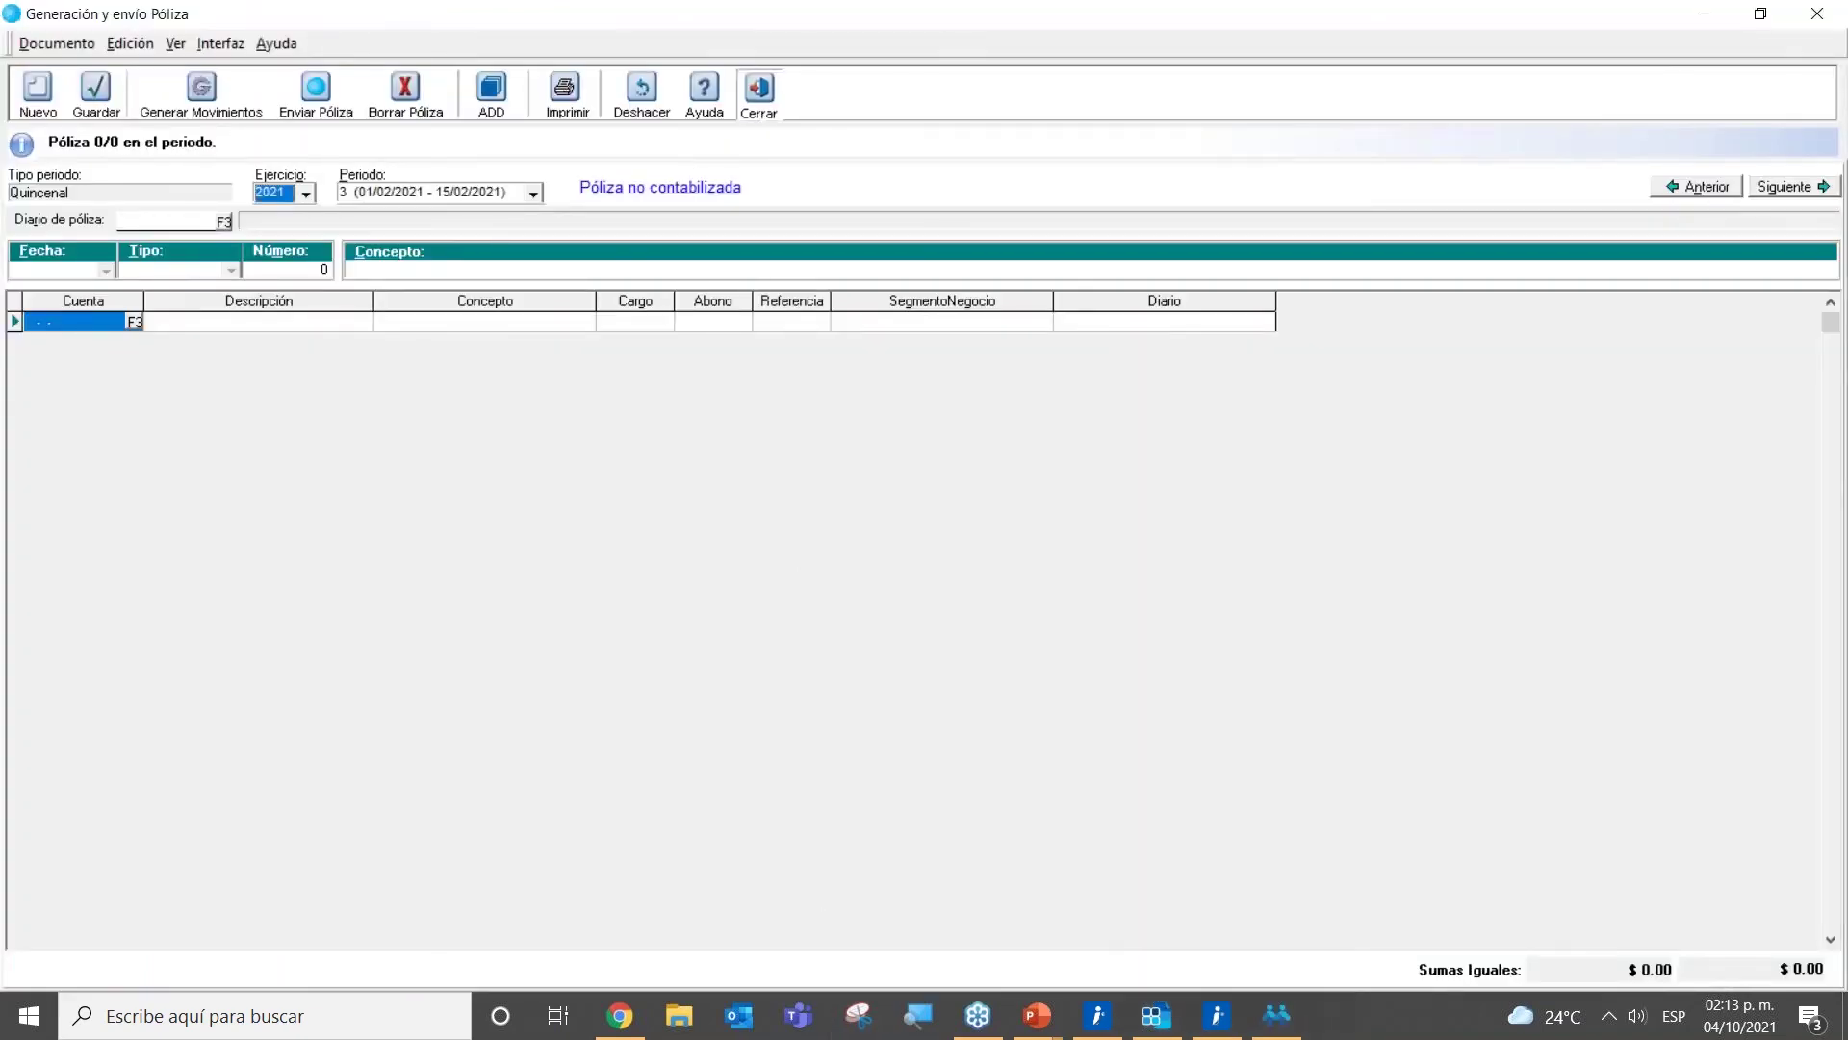
pyautogui.click(758, 91)
pyautogui.click(671, 44)
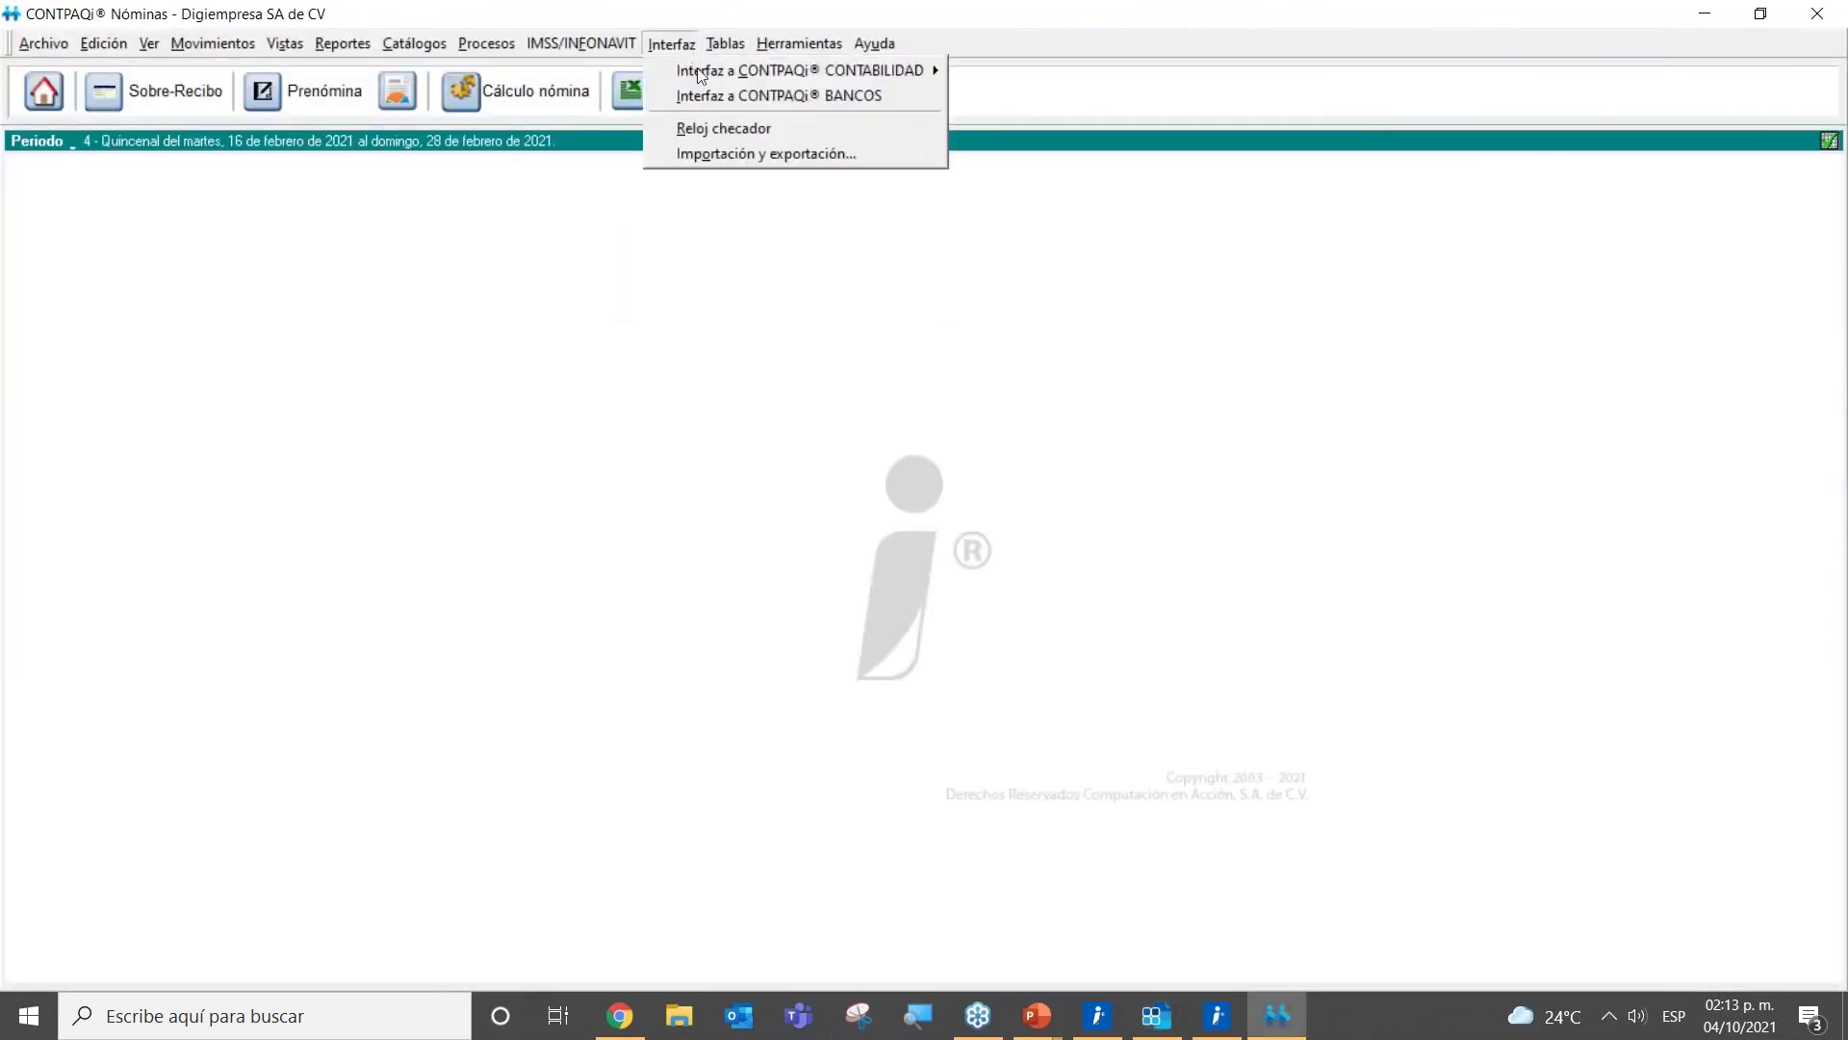
pyautogui.moveTo(819, 70)
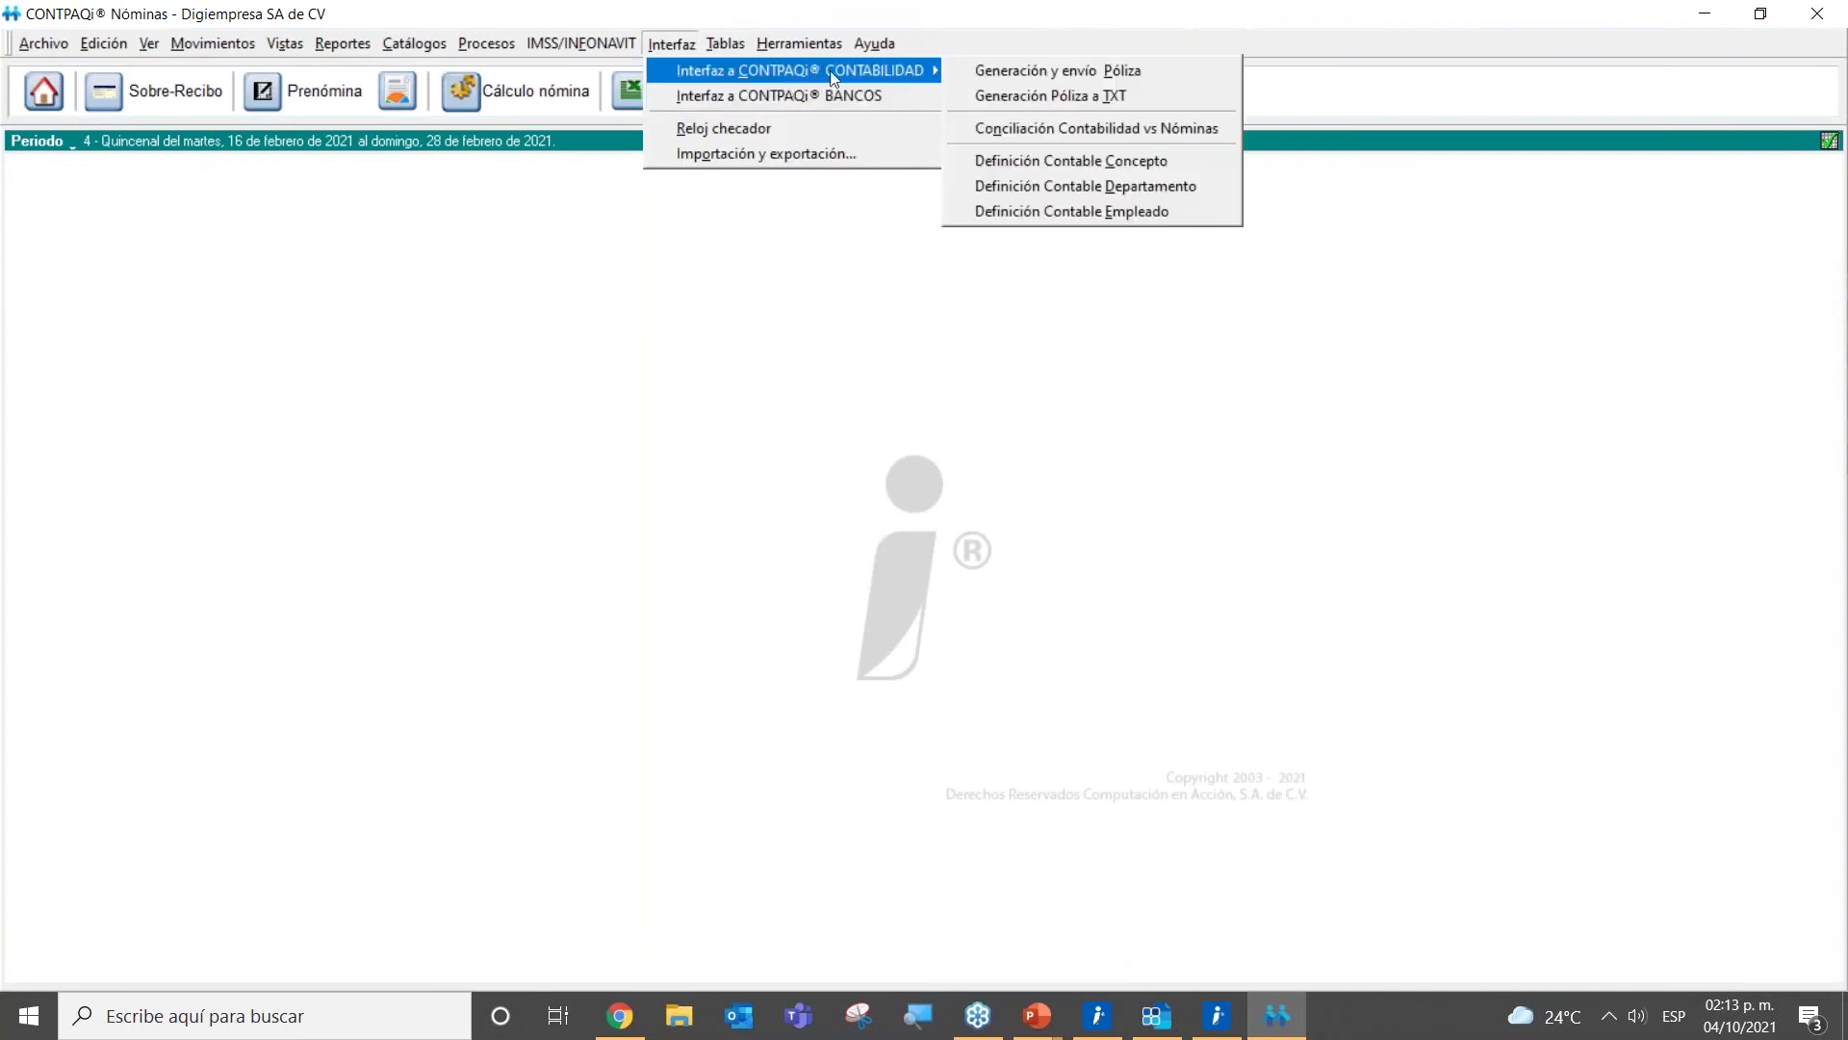
pyautogui.click(996, 124)
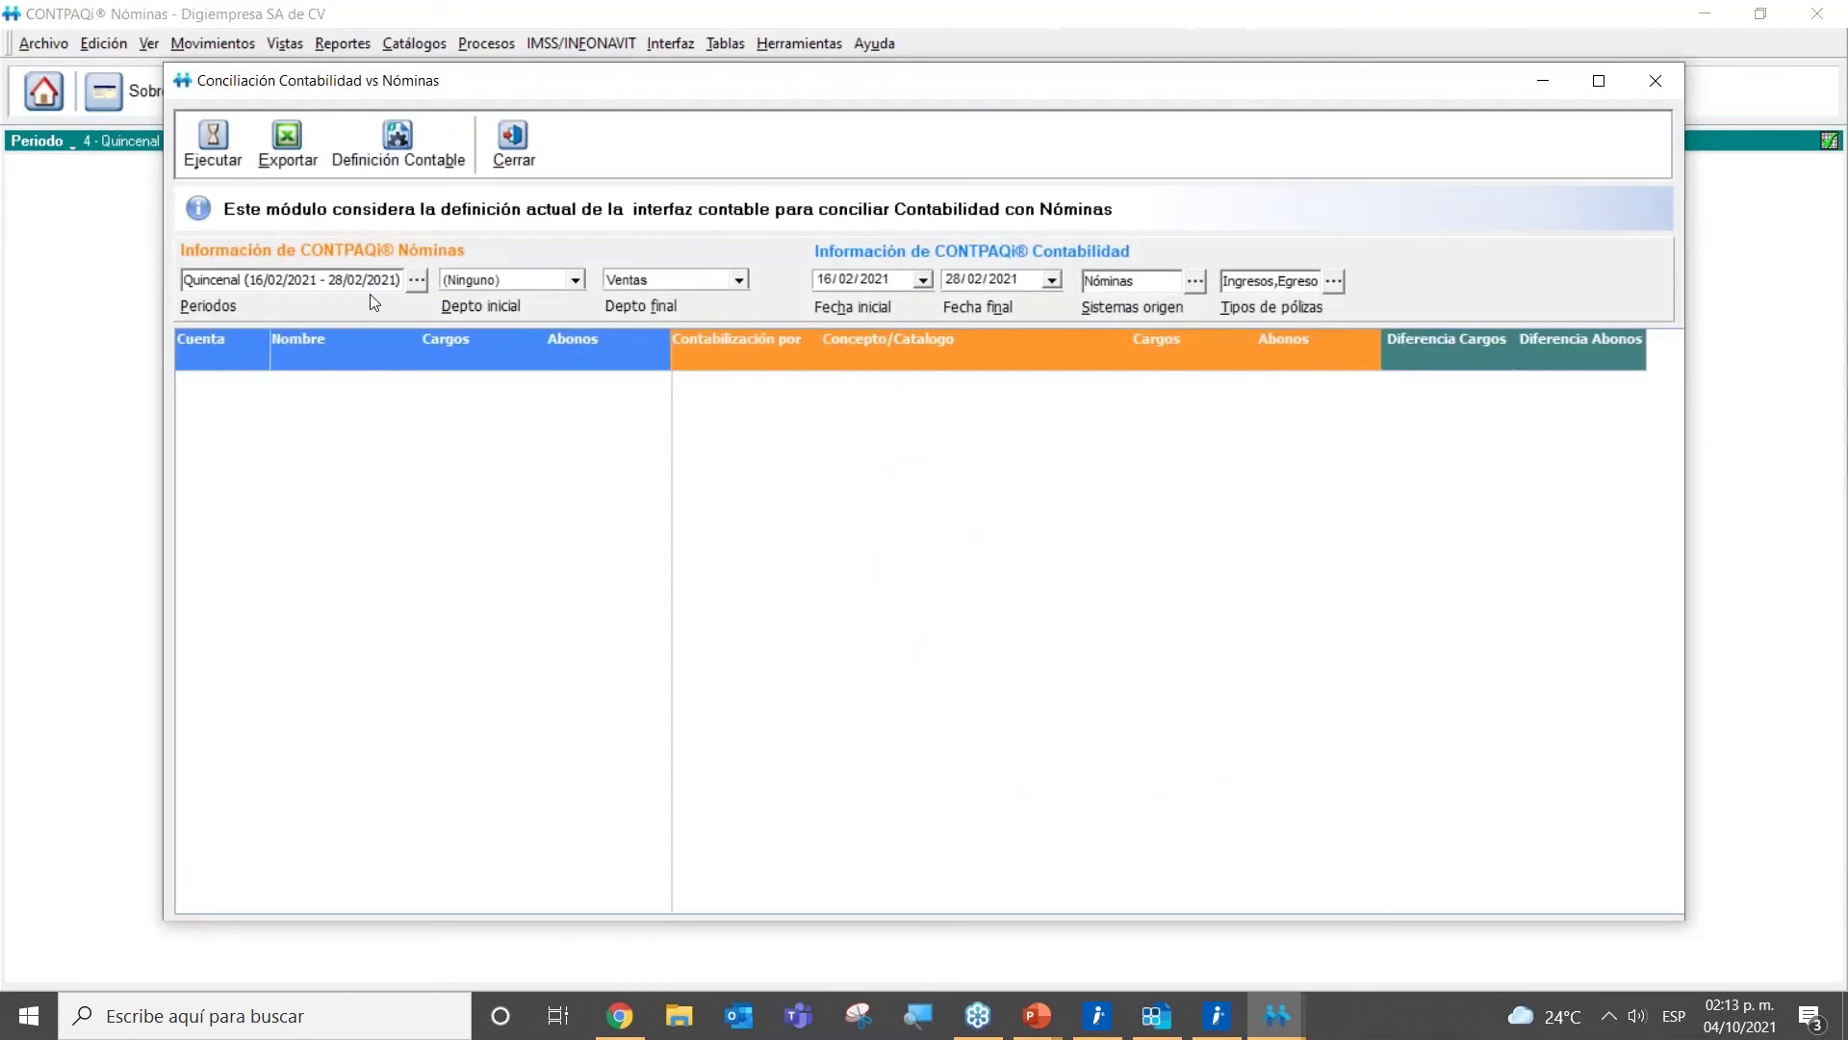
# Step: Set the reconciliation's initial and final Quincenal 2021 payroll period to 1 (01/01/2021 - 15/01/2021)
pyautogui.click(418, 281)
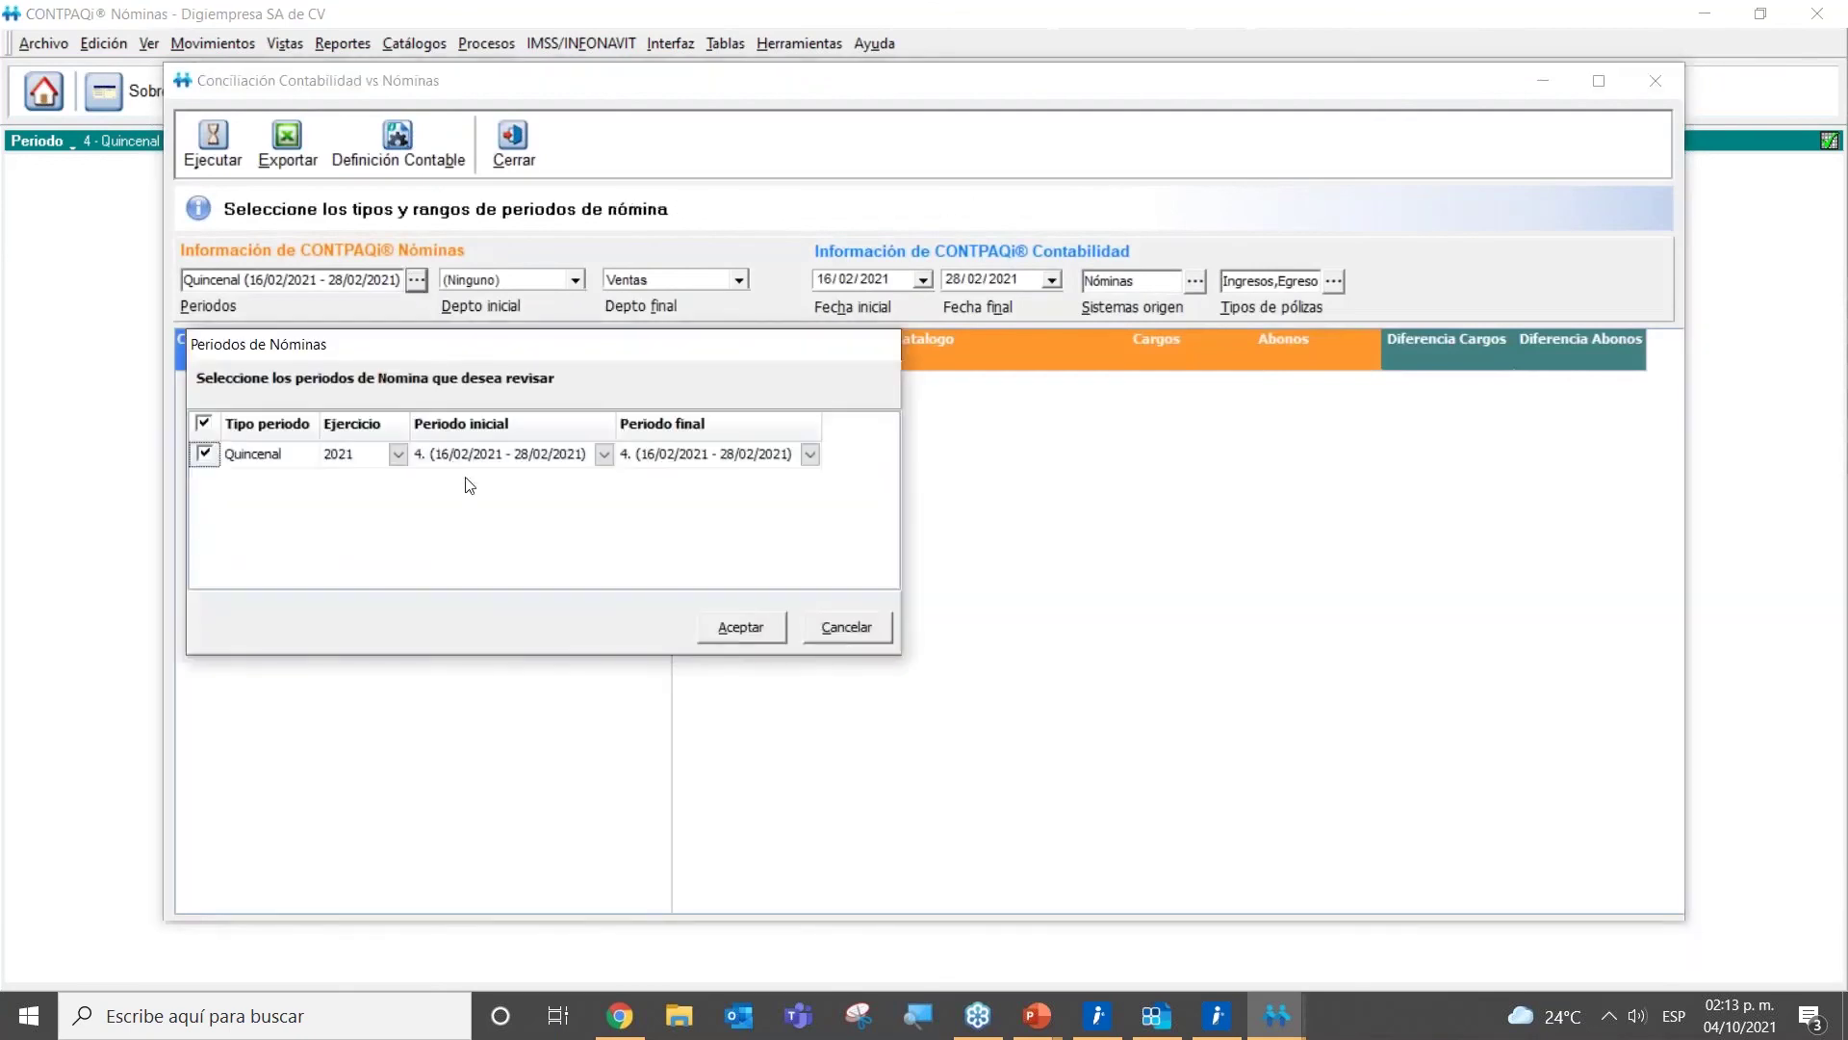
pyautogui.click(607, 458)
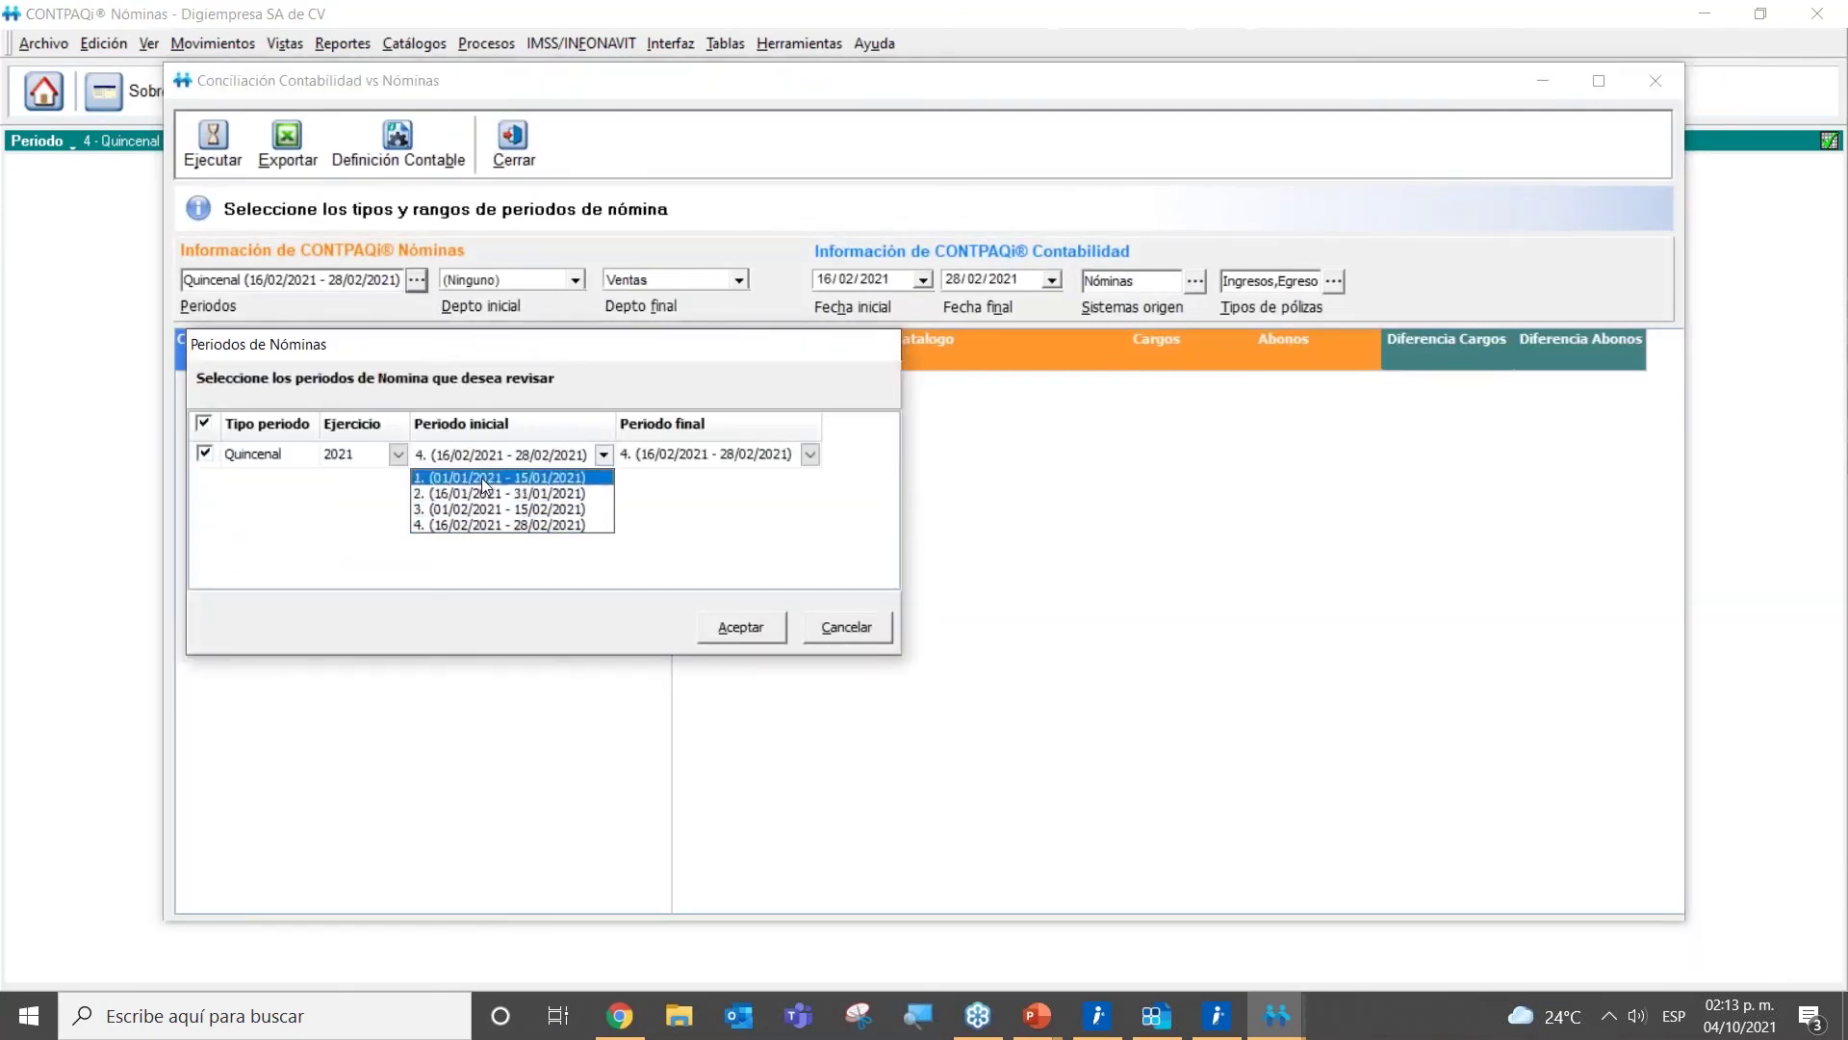
pyautogui.click(481, 477)
pyautogui.click(810, 456)
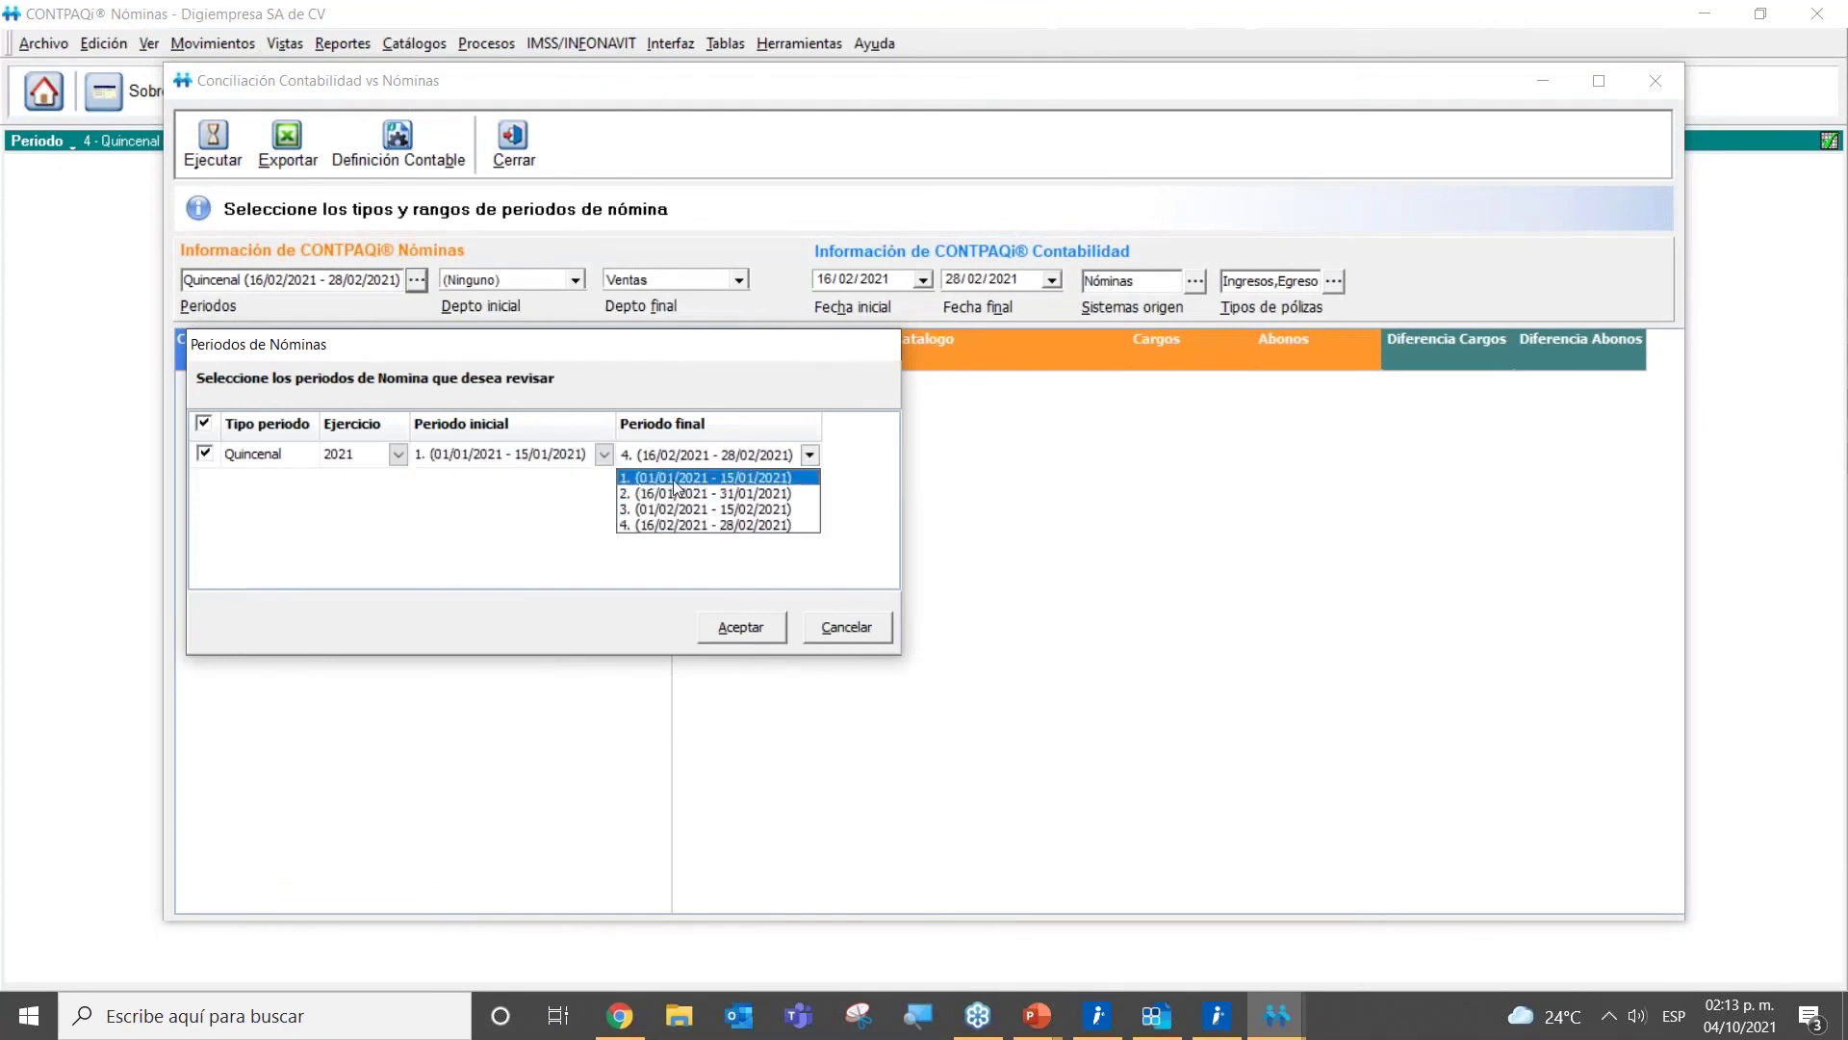
pyautogui.click(679, 489)
pyautogui.click(739, 626)
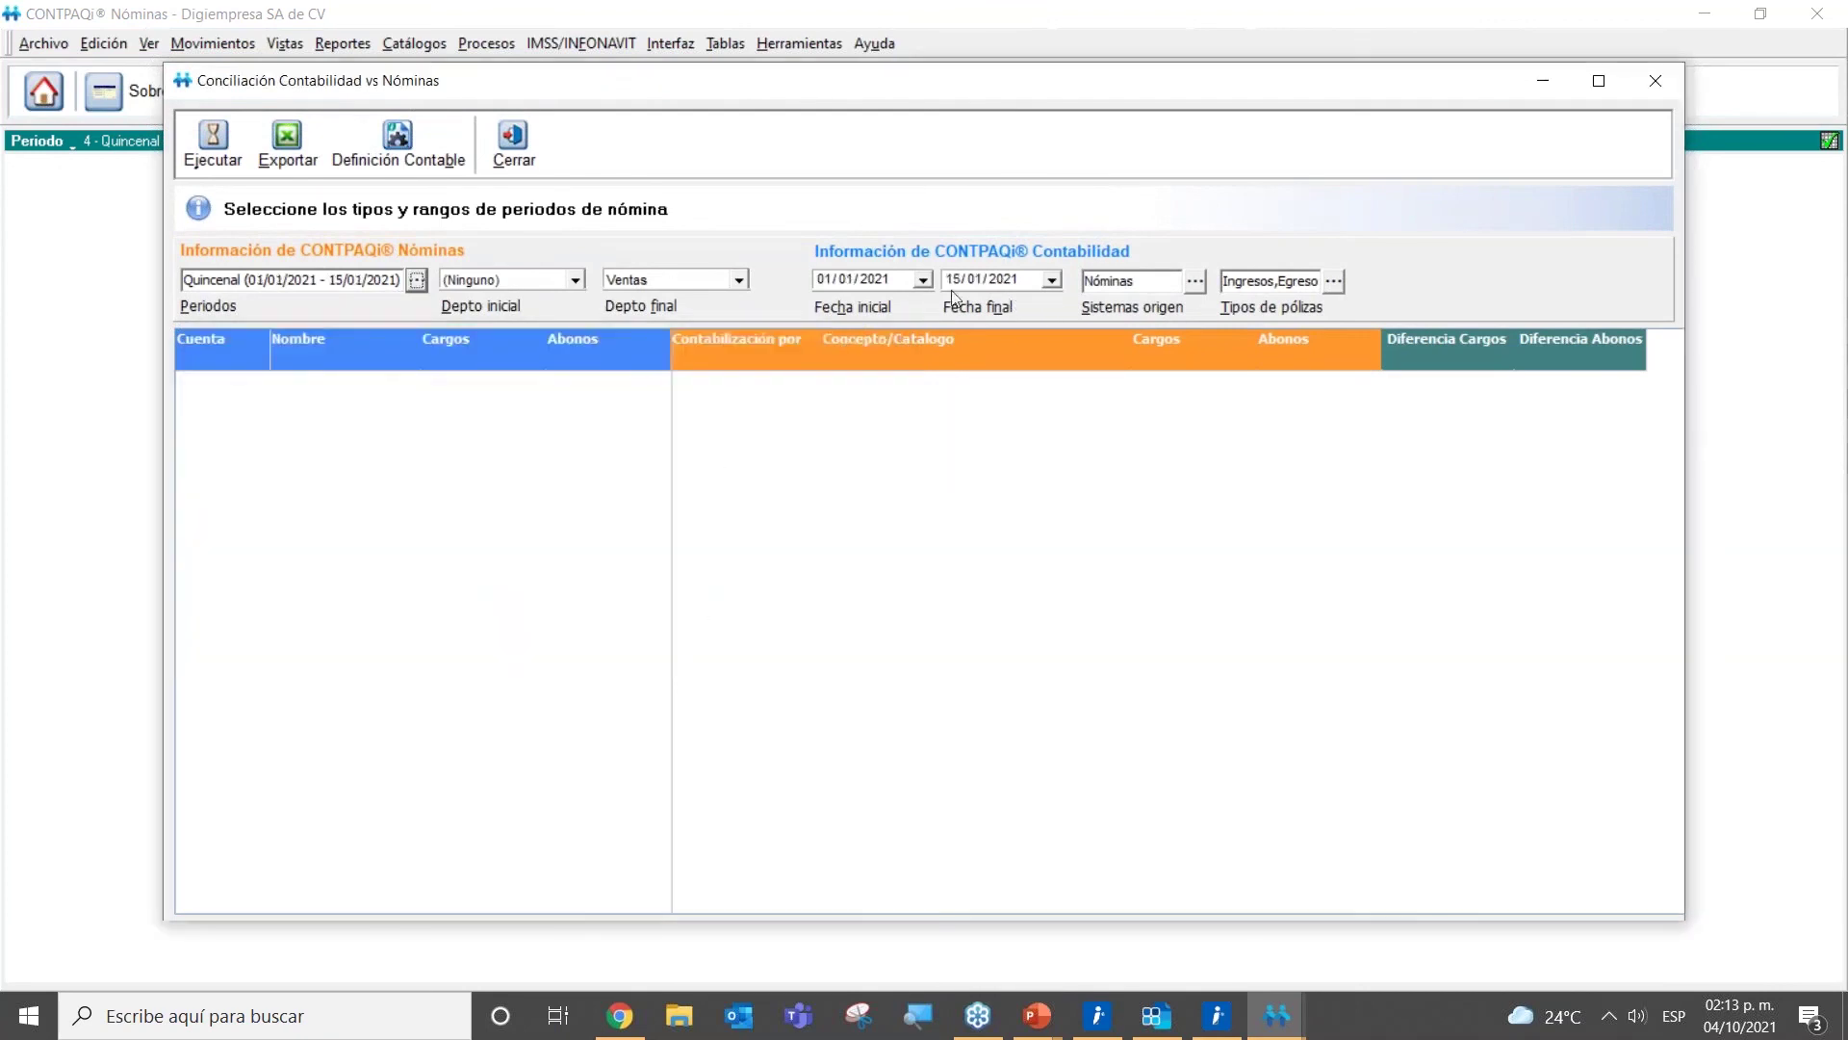
# Step: Keep 15/01/2021 as the Contabilidad end date and run the Contabilidad vs Nóminas reconciliation
pyautogui.click(1052, 280)
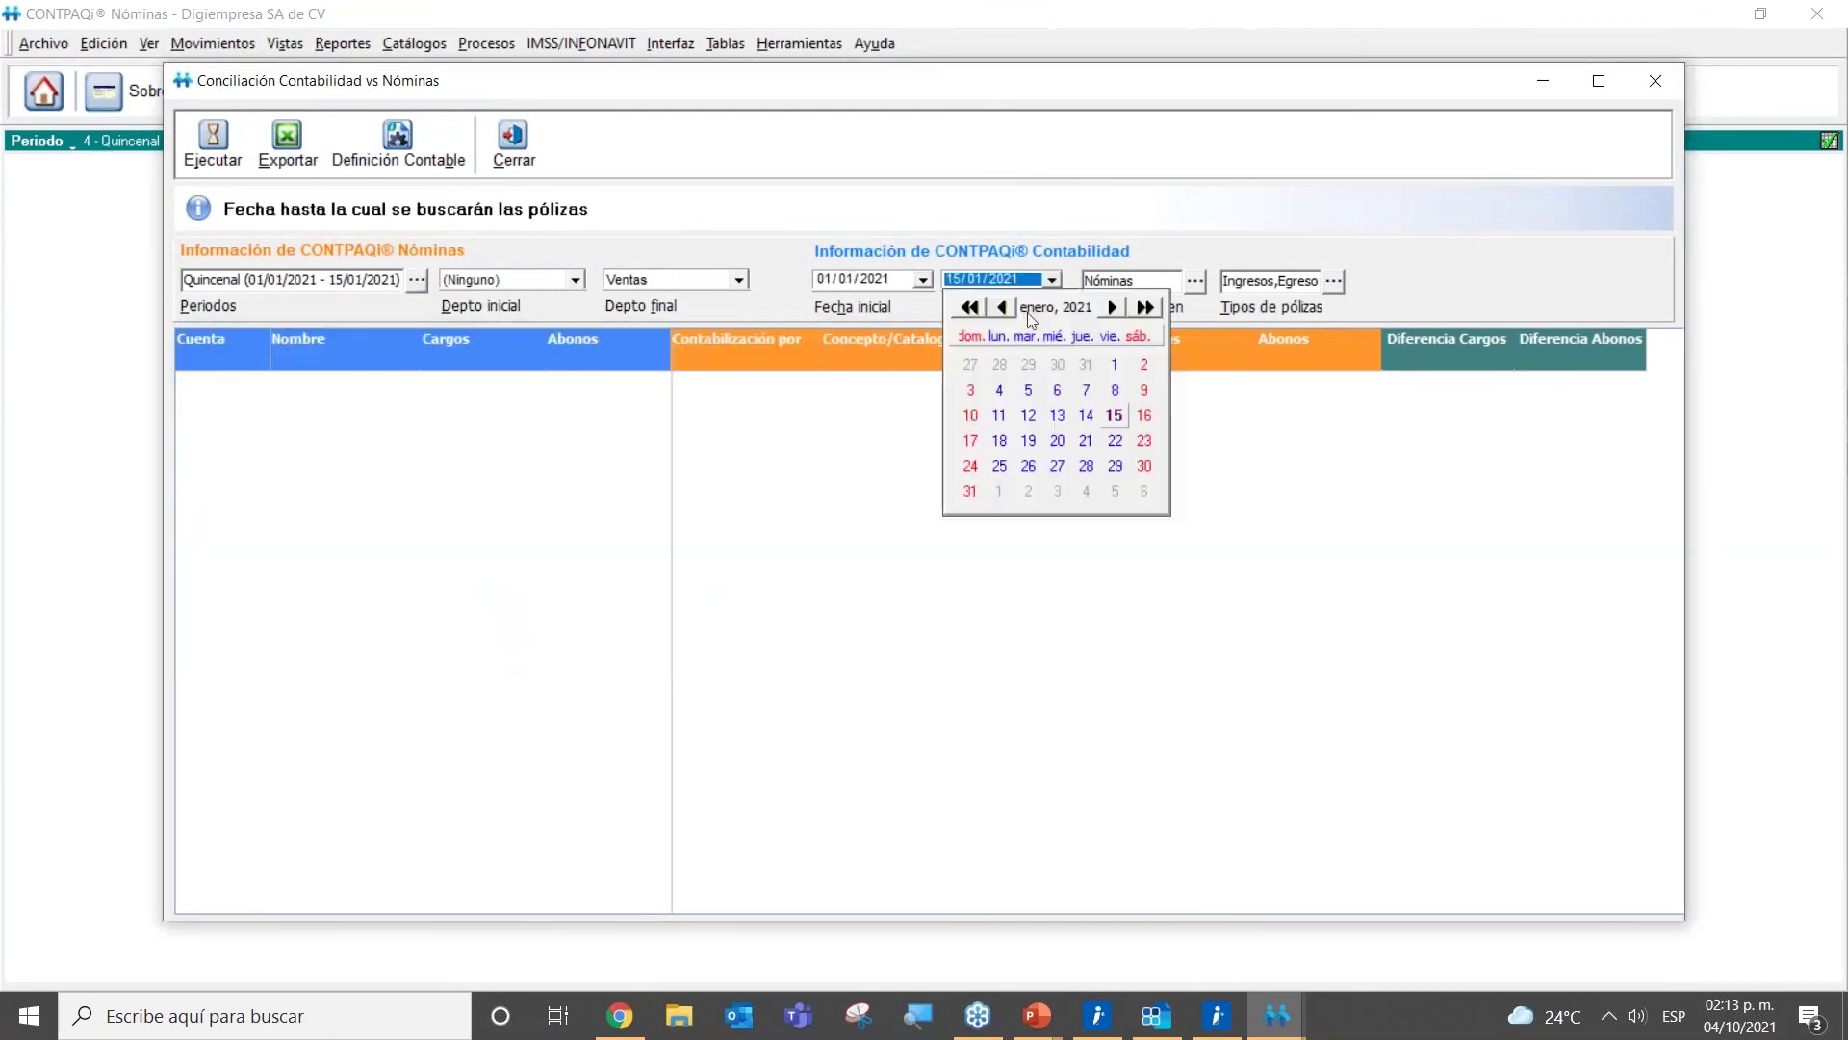
pyautogui.click(904, 296)
pyautogui.click(212, 144)
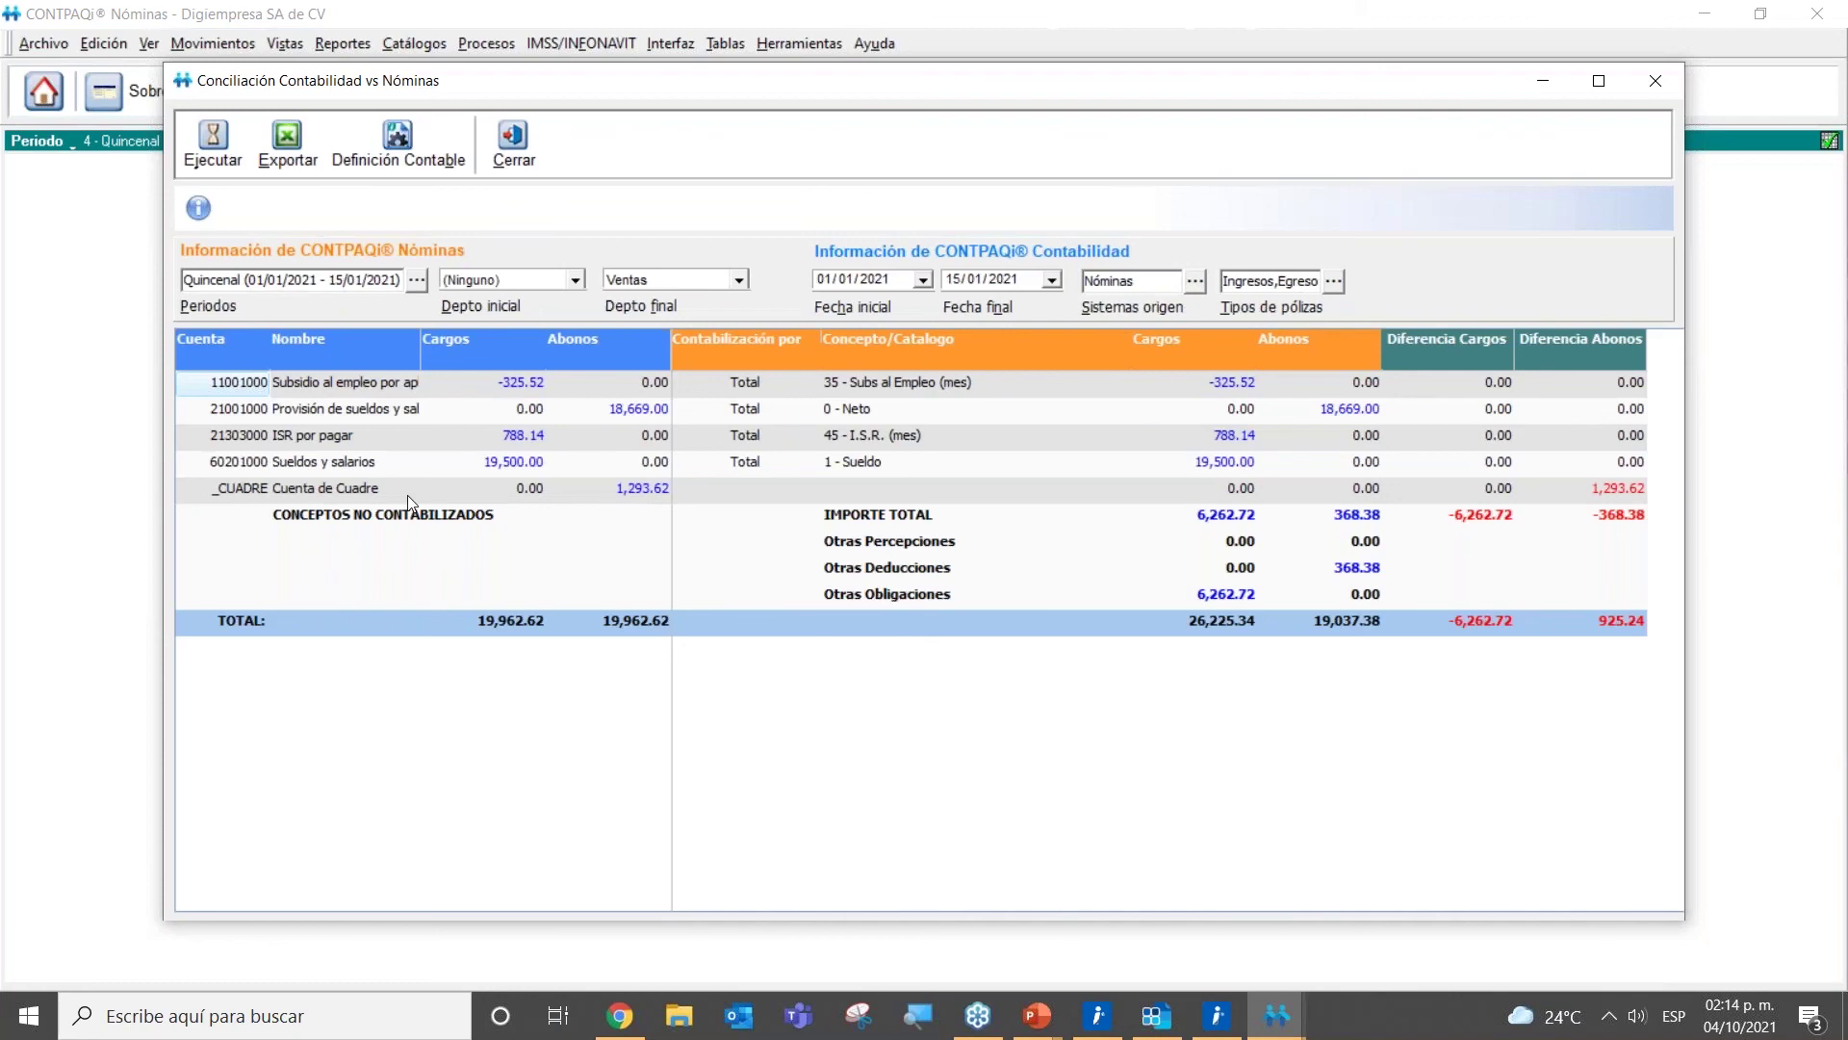
# Step: Review the concept accounting definition from the reconciliation, and close both windows
pyautogui.click(392, 172)
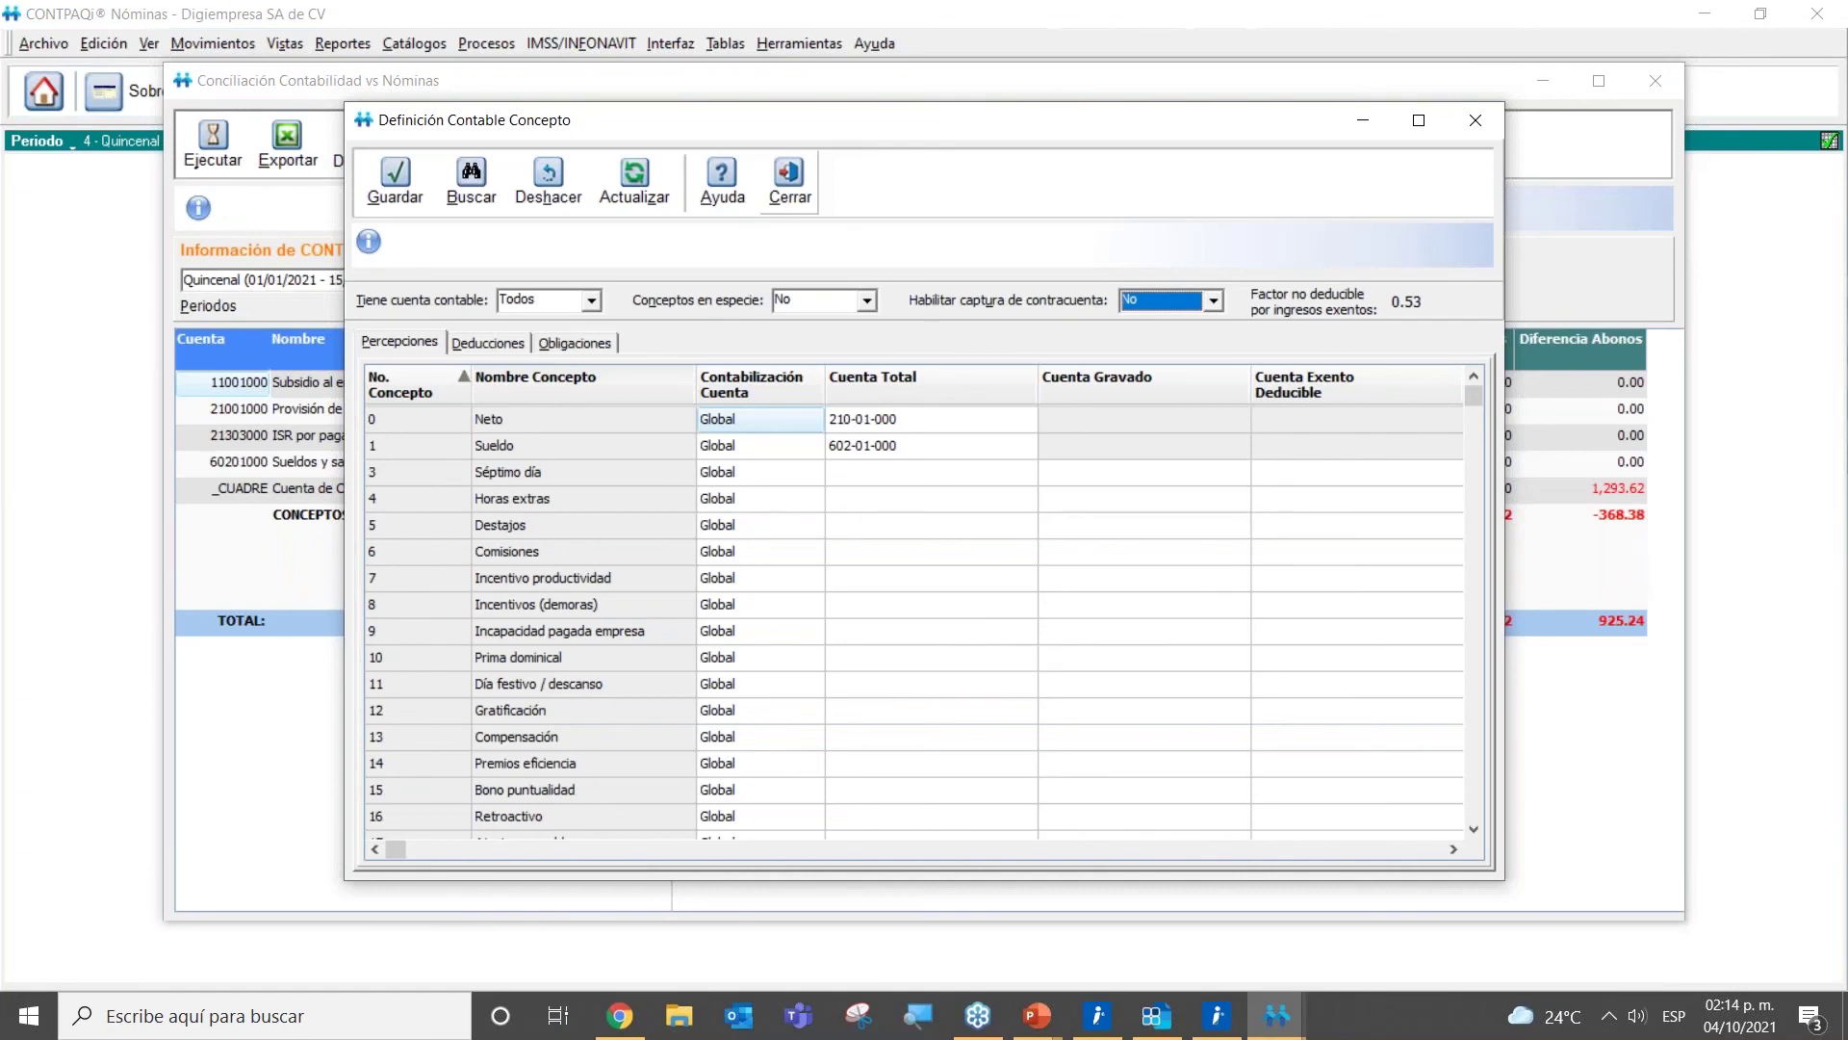
pyautogui.click(789, 183)
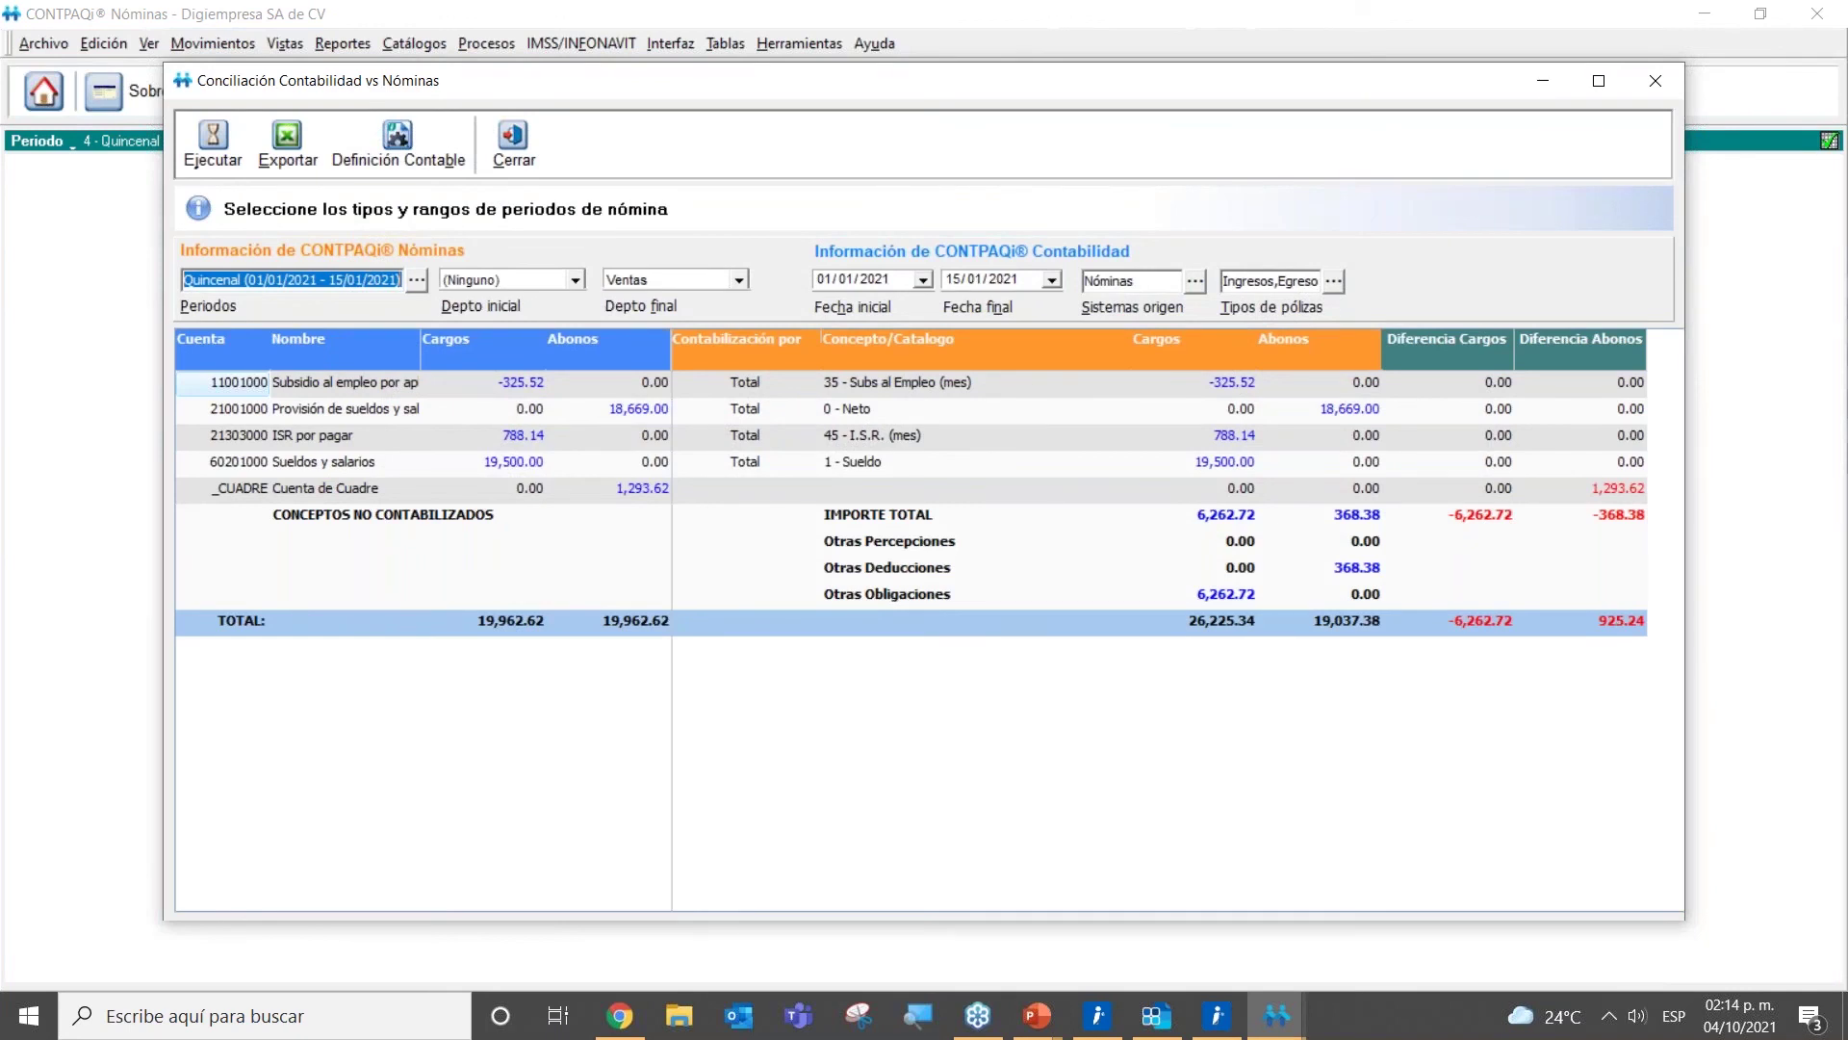
pyautogui.click(514, 144)
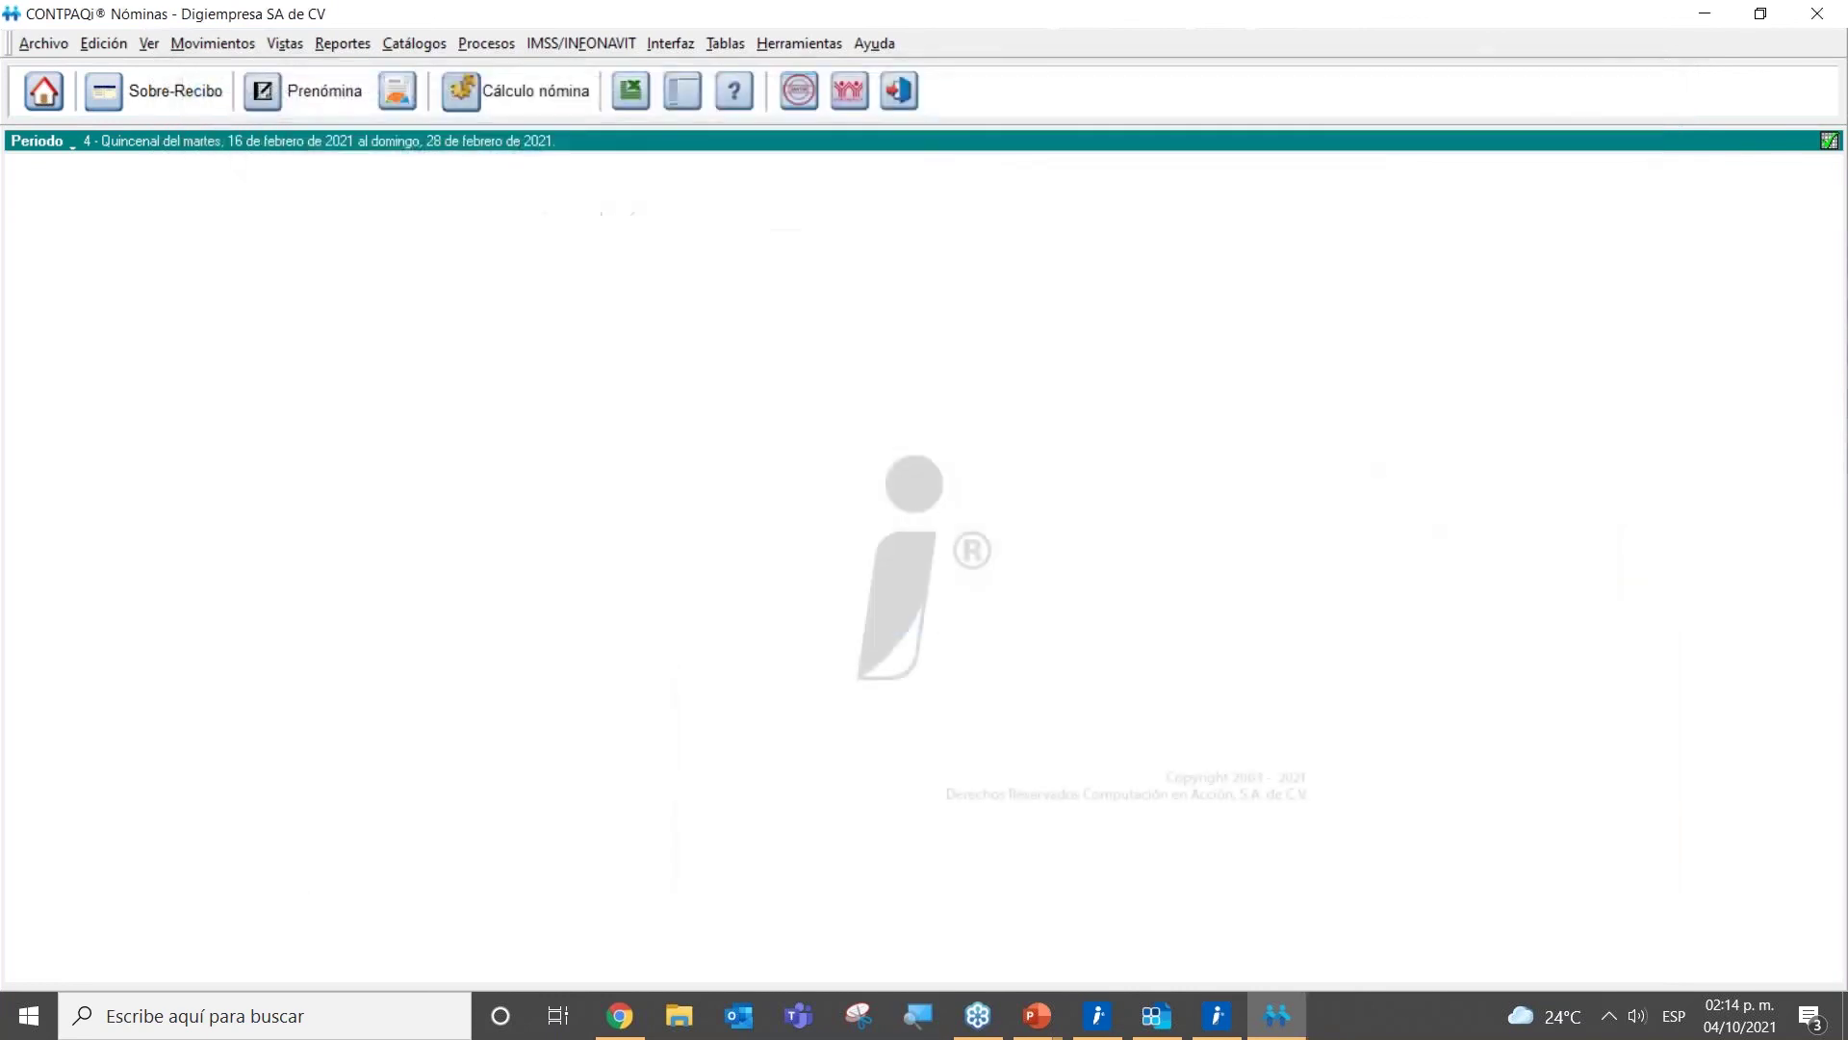
pyautogui.click(671, 43)
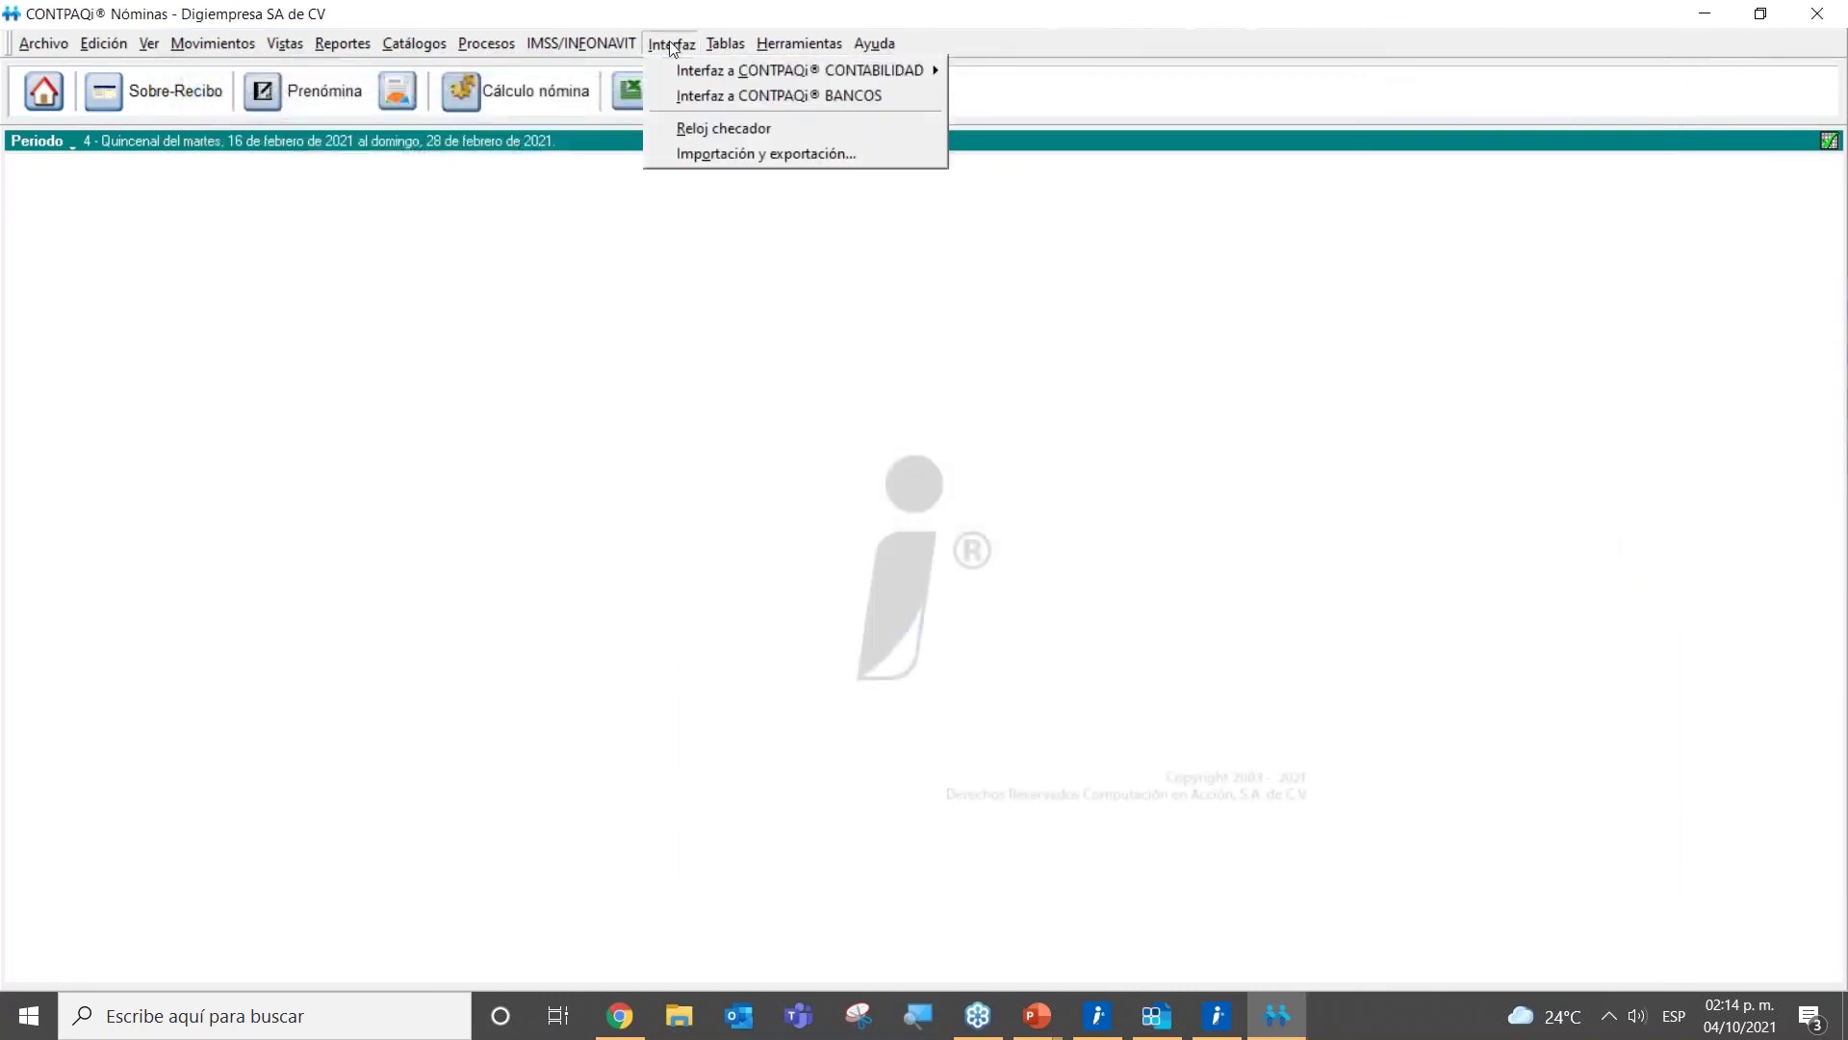
pyautogui.moveTo(786, 75)
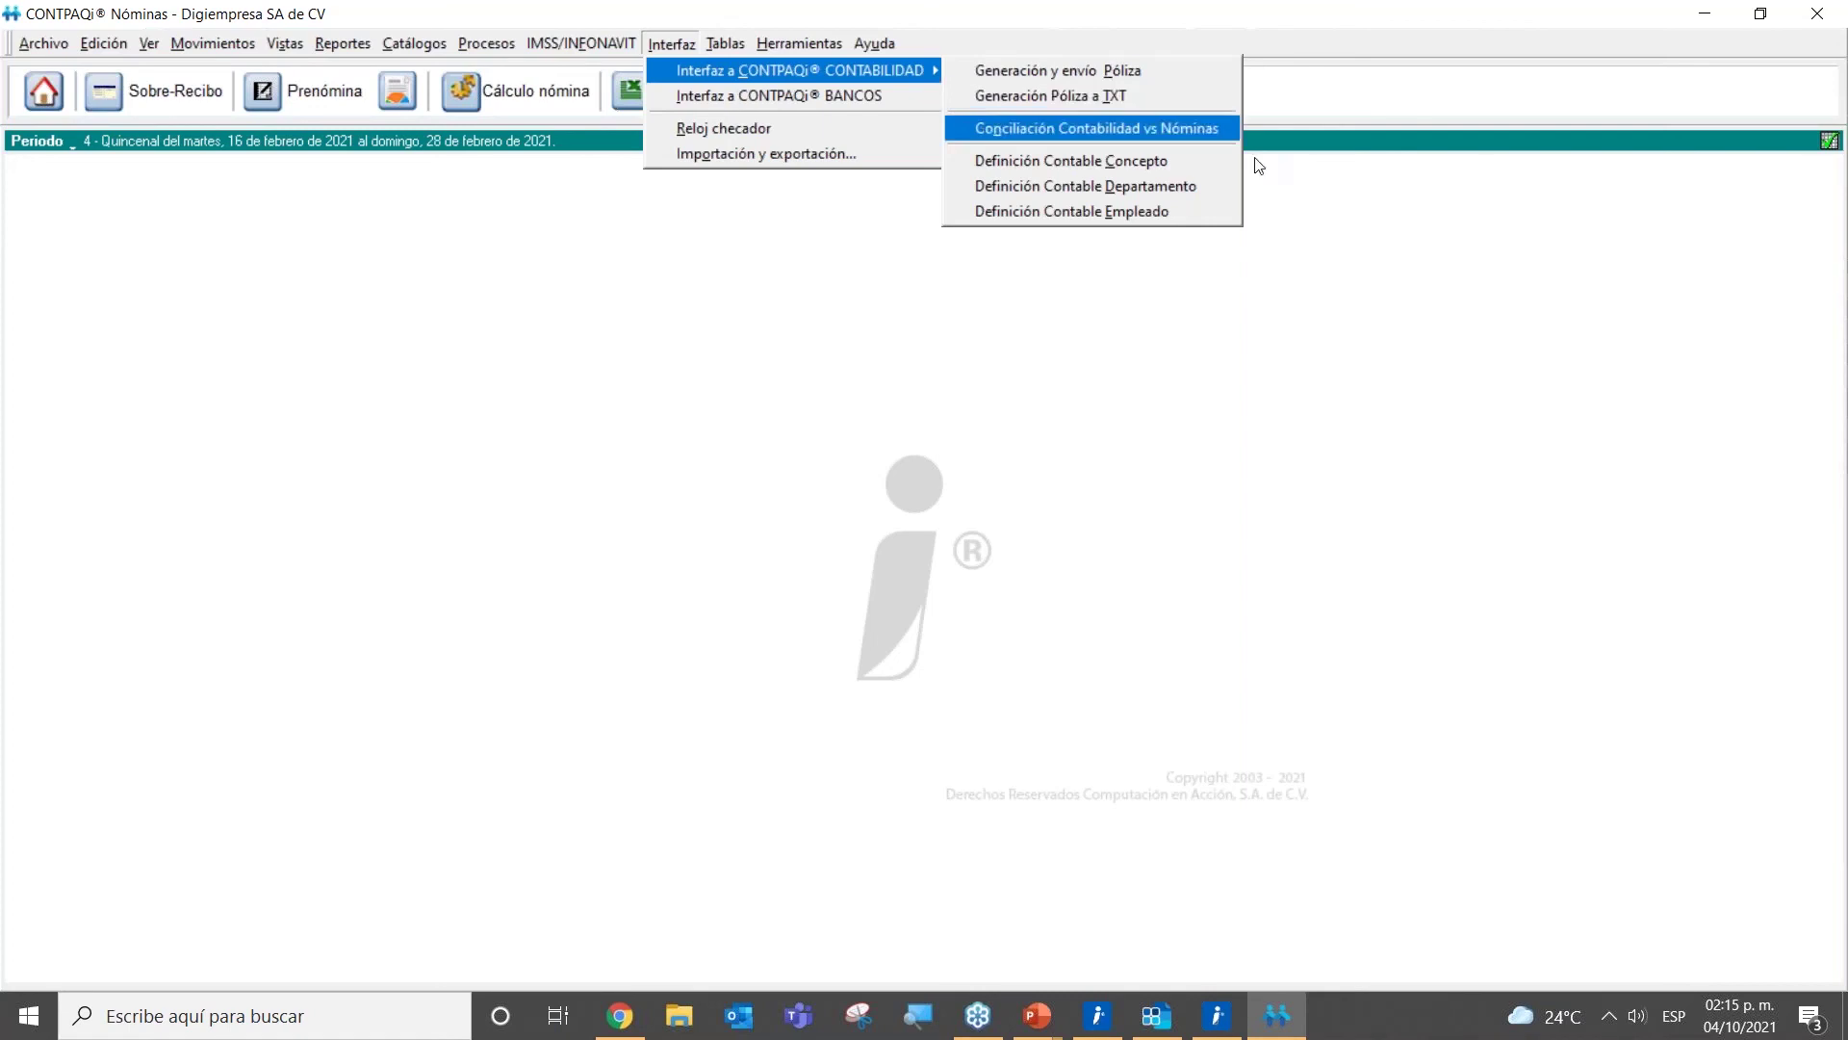
pyautogui.click(1386, 291)
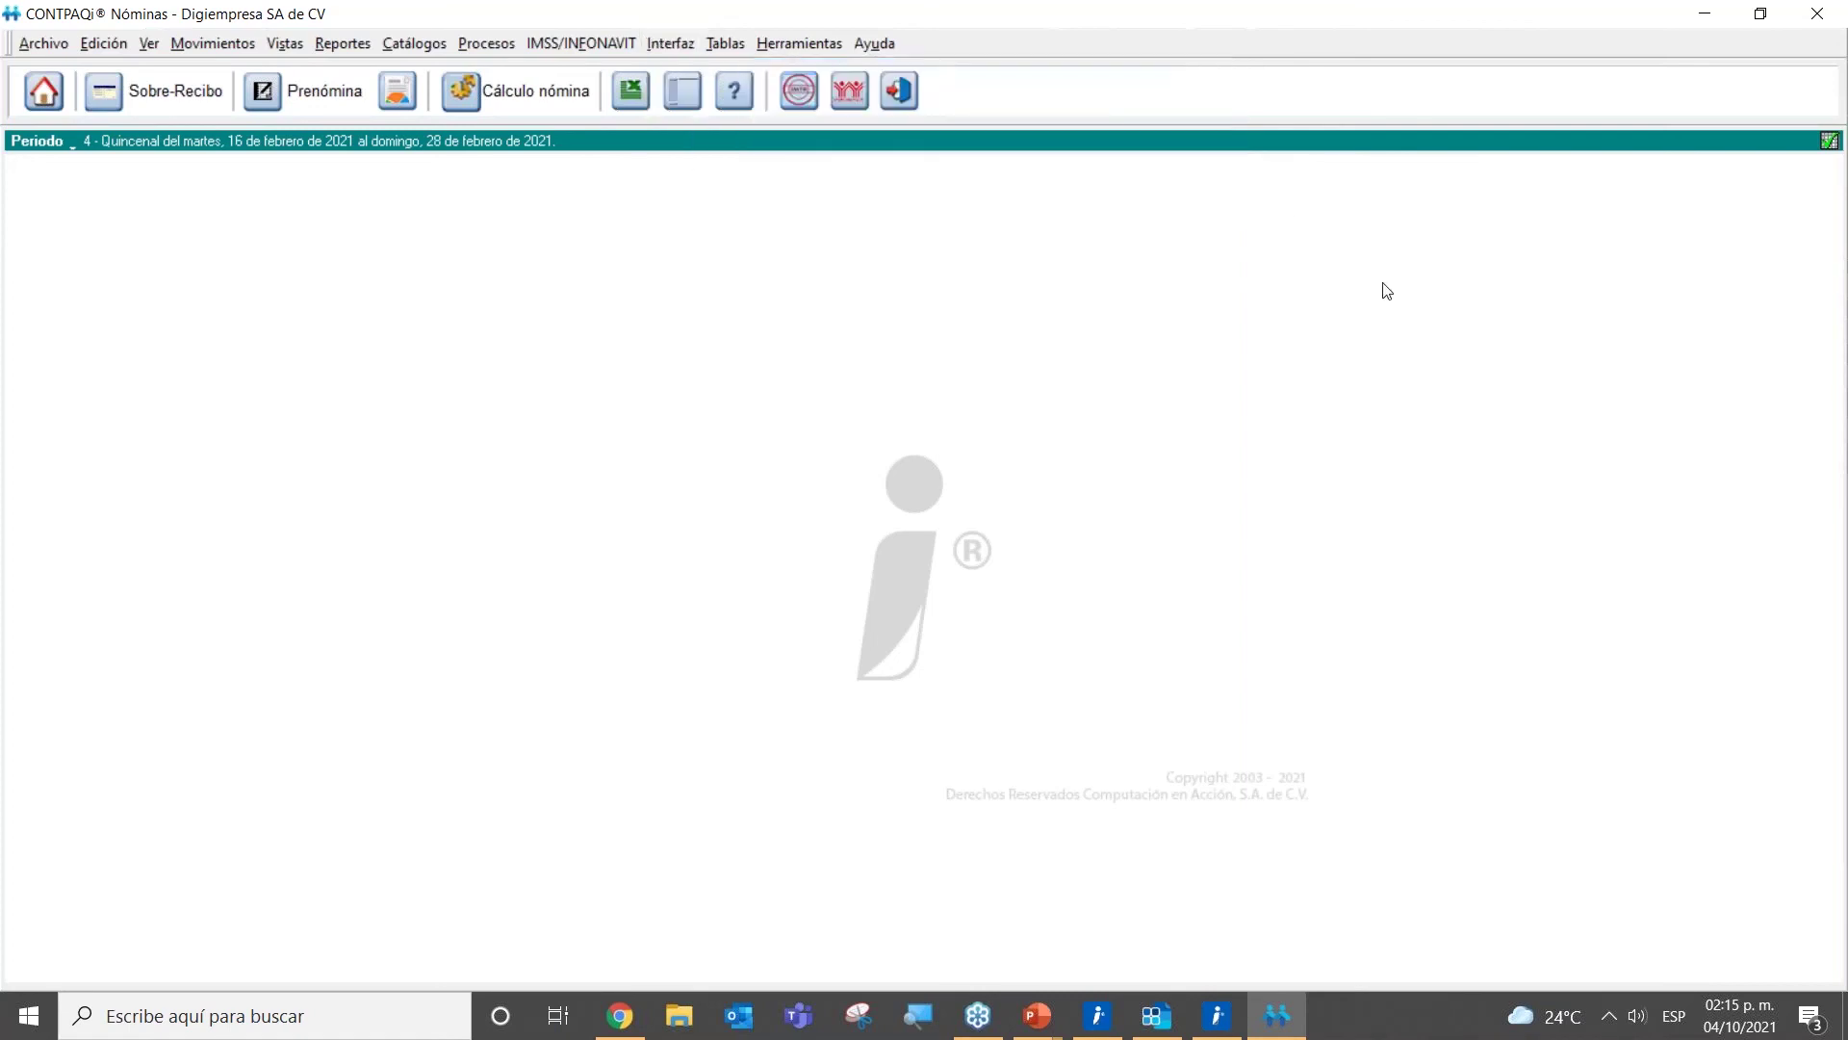
pyautogui.click(1831, 81)
pyautogui.click(671, 43)
pyautogui.moveTo(884, 72)
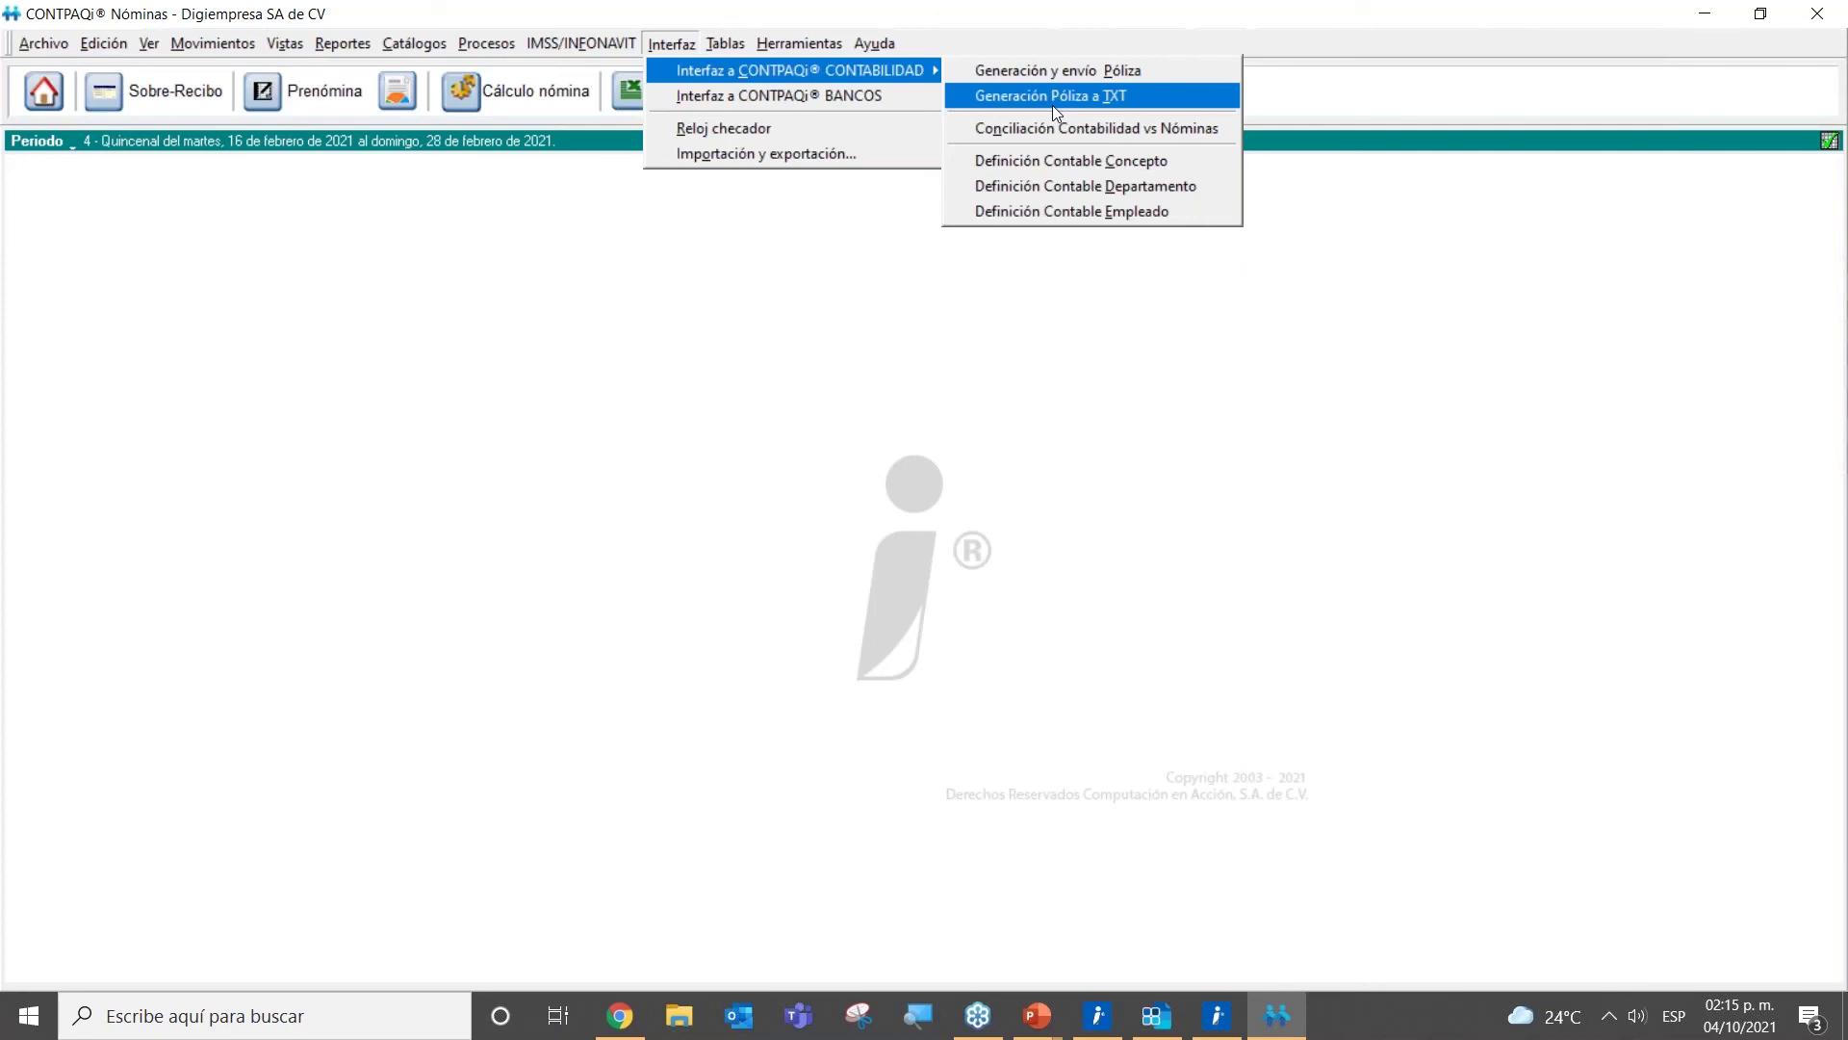
# Step: Switch to CONTPAQi Contabilidad, close the Listado de Pólizas, and look over the available company utilities
pyautogui.click(1167, 1030)
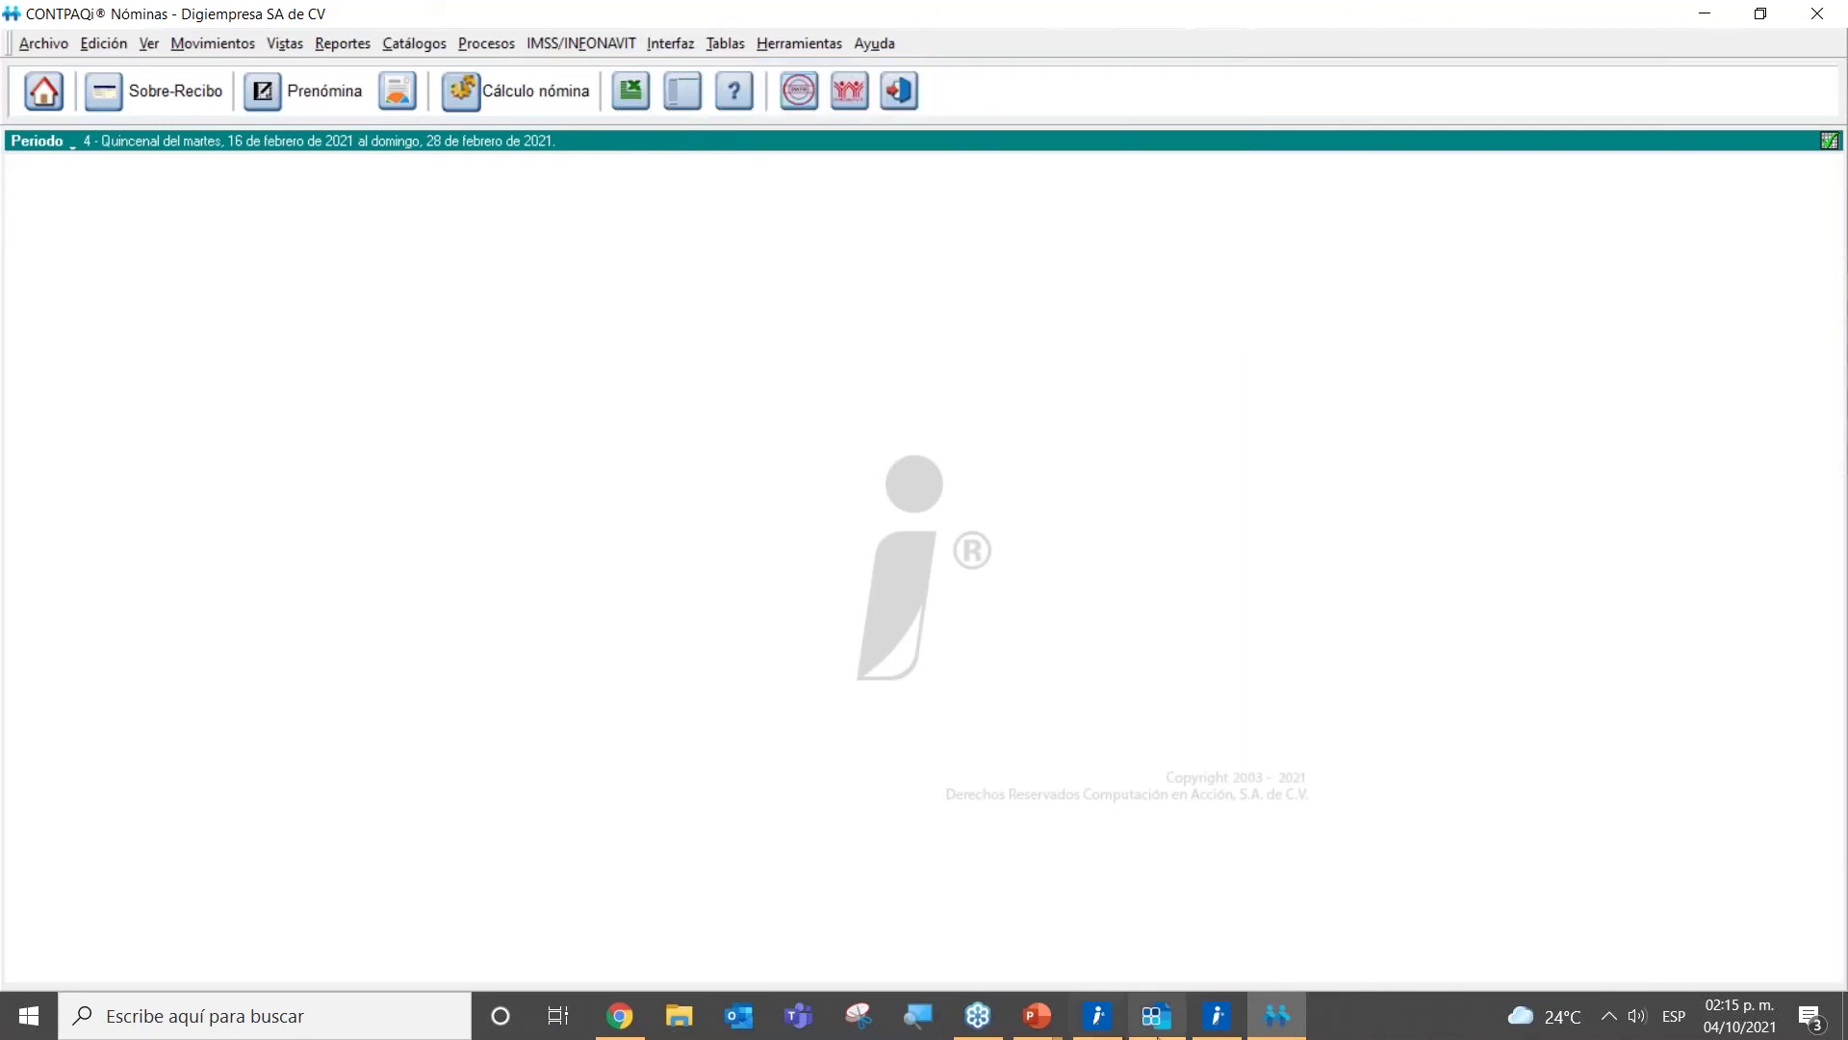
pyautogui.click(671, 178)
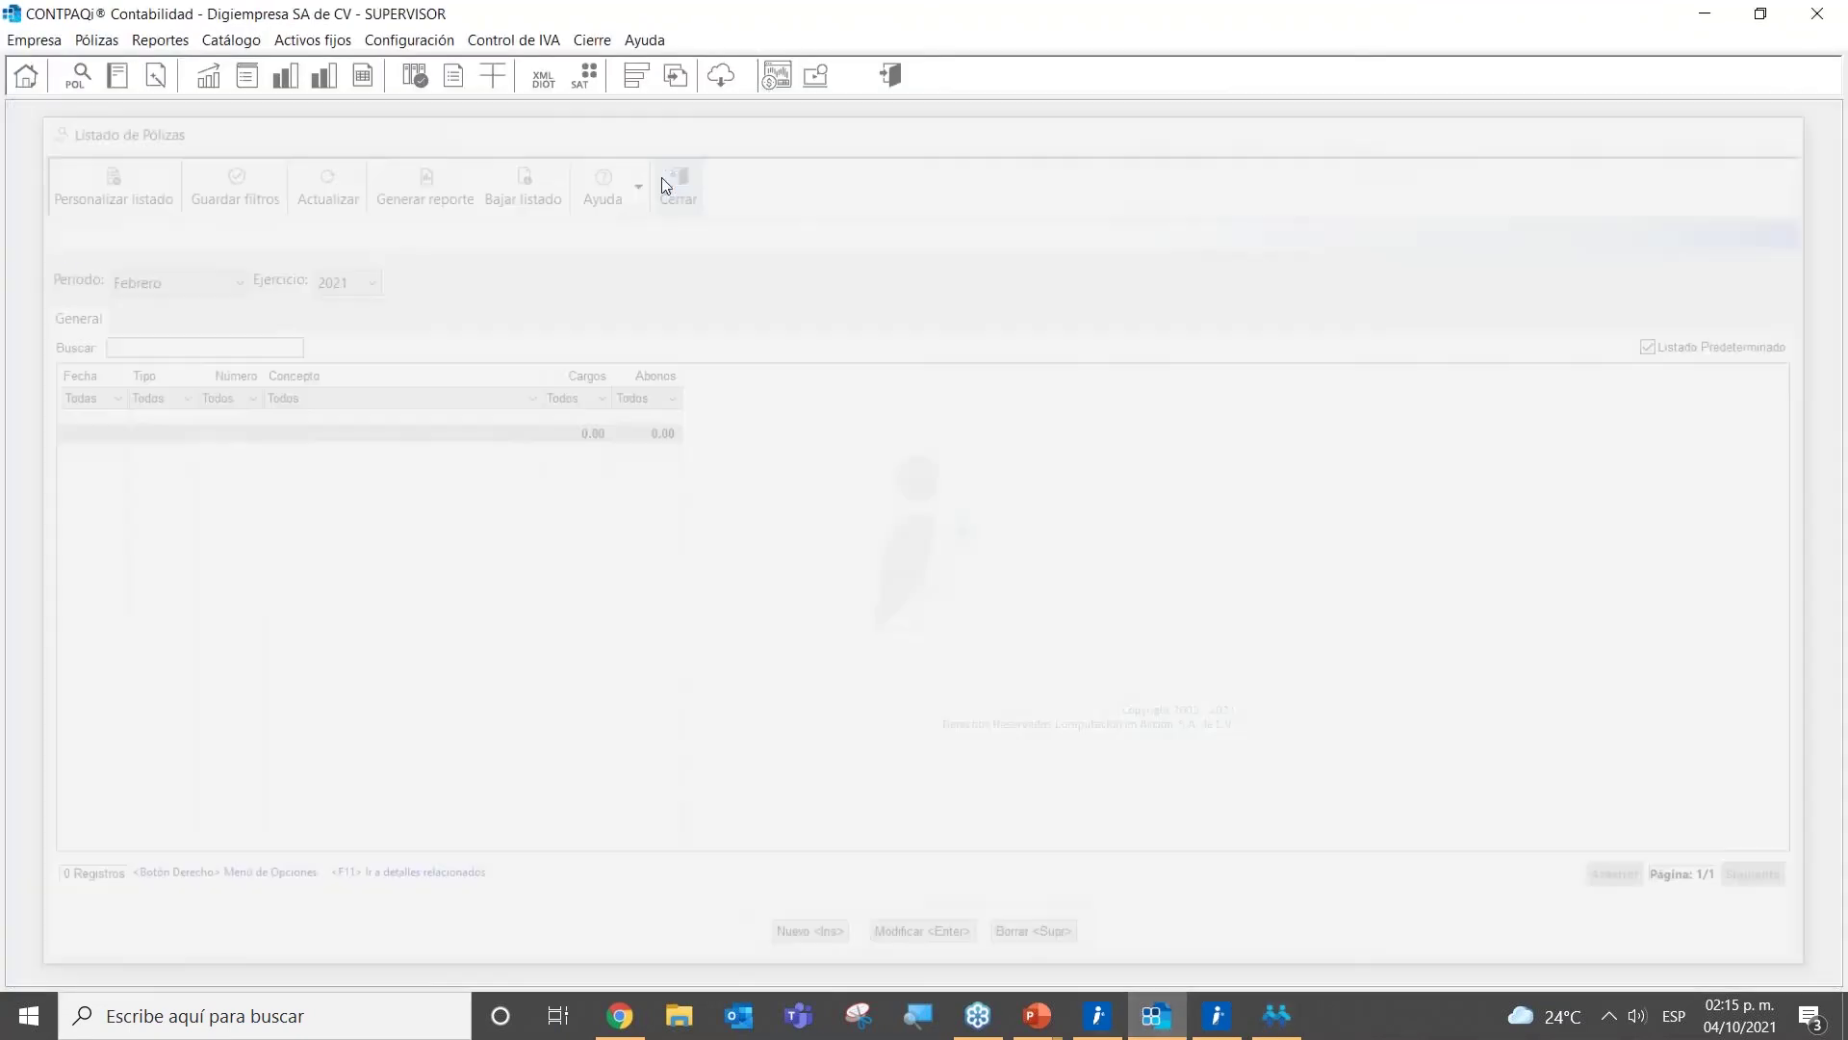
pyautogui.click(33, 39)
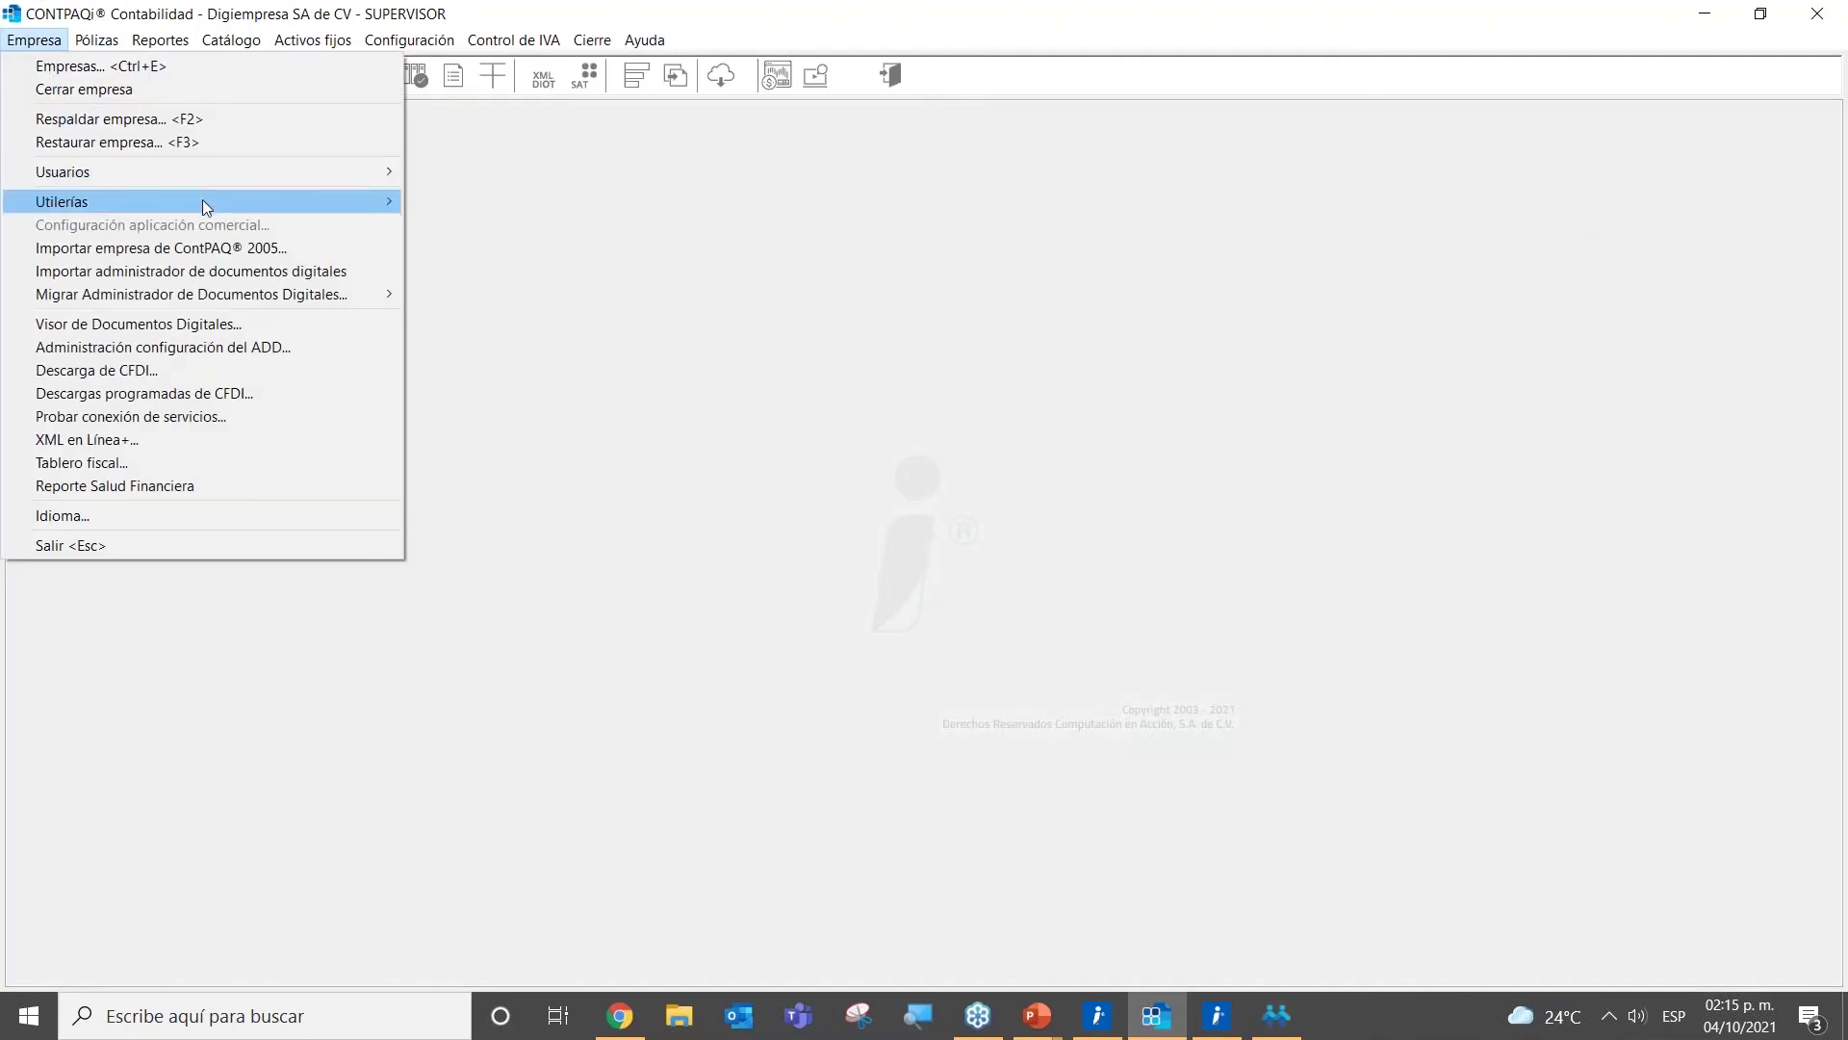
pyautogui.moveTo(206, 204)
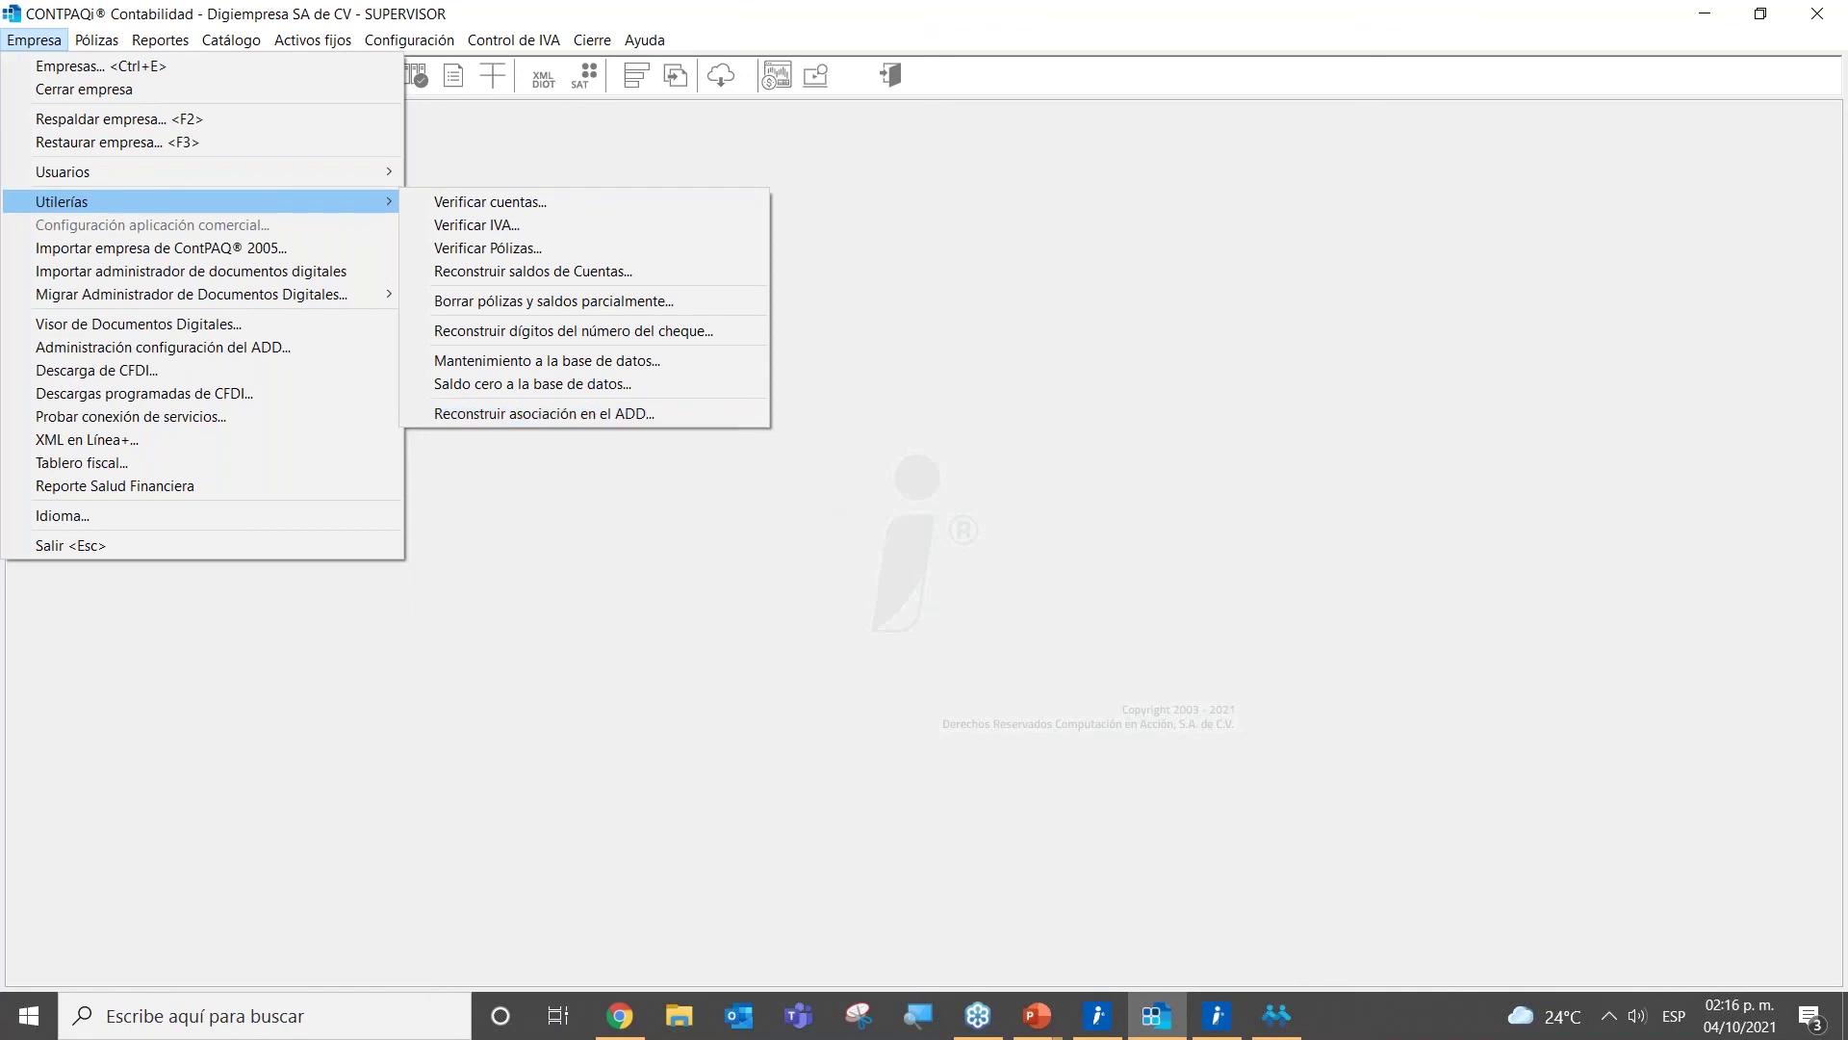
pyautogui.click(1357, 1038)
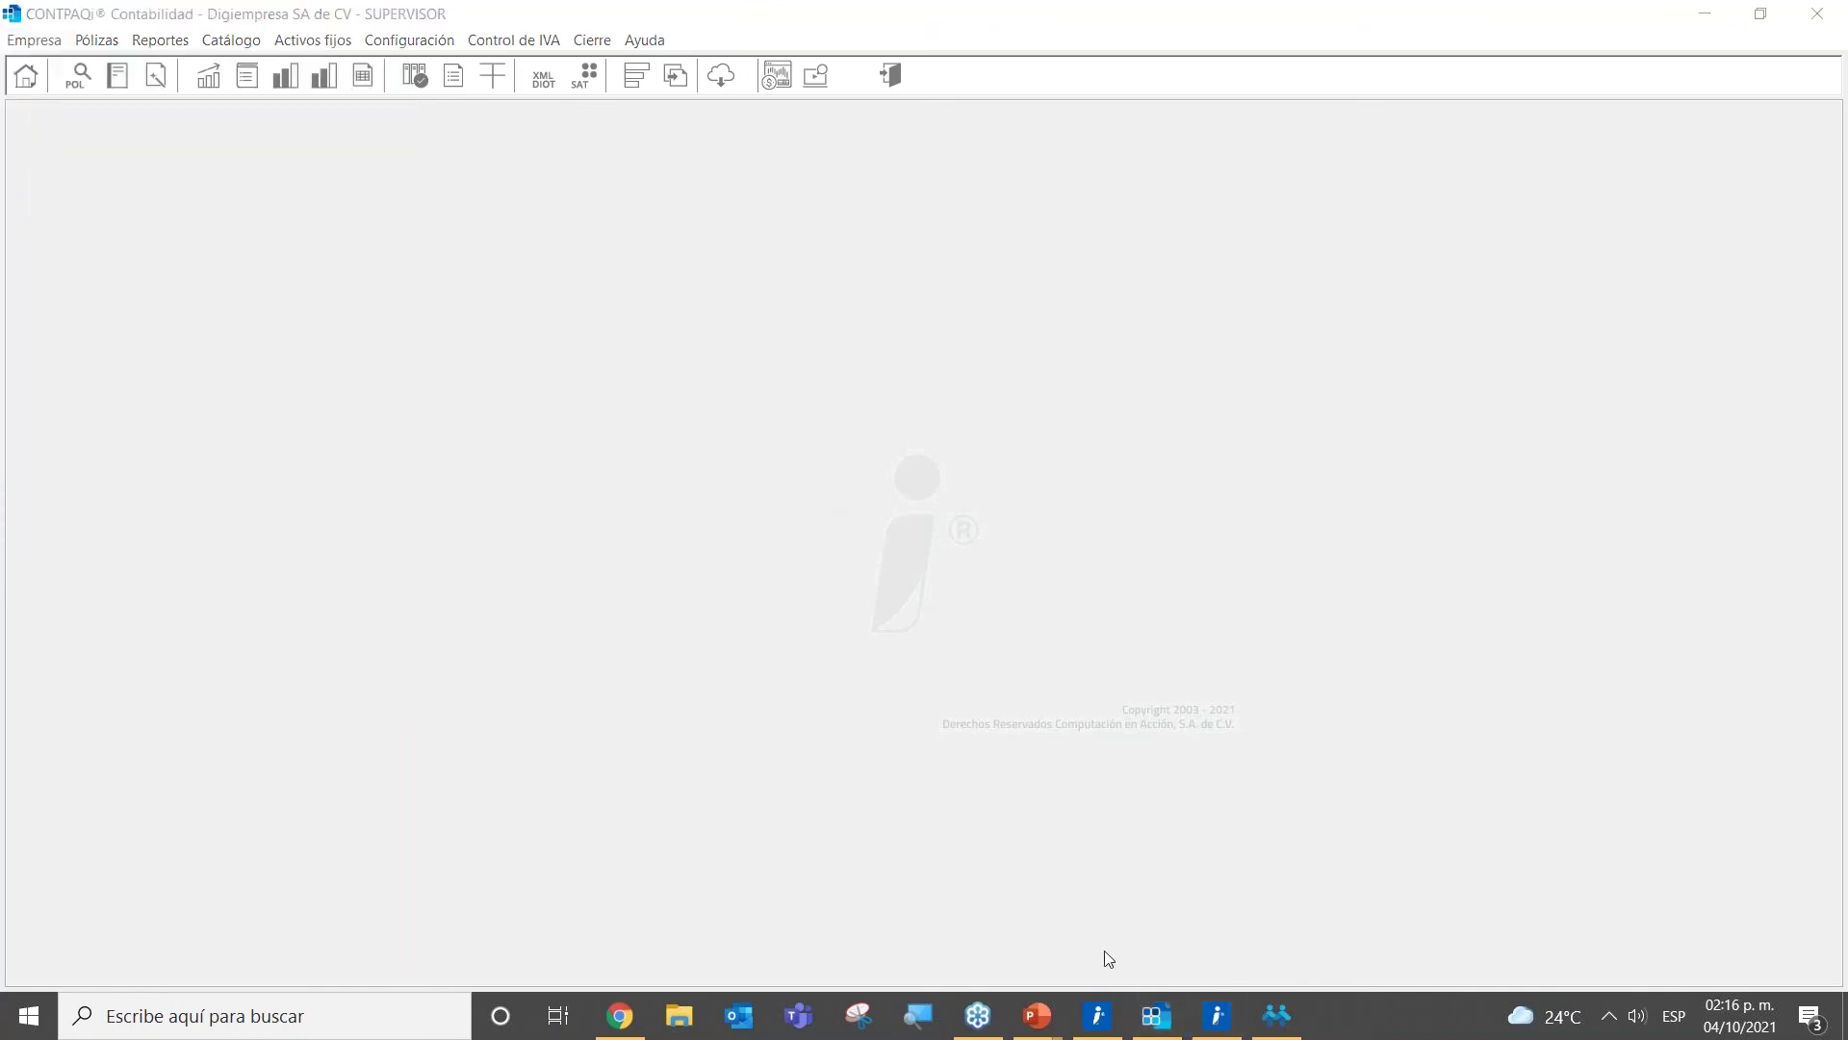
pyautogui.click(1153, 1018)
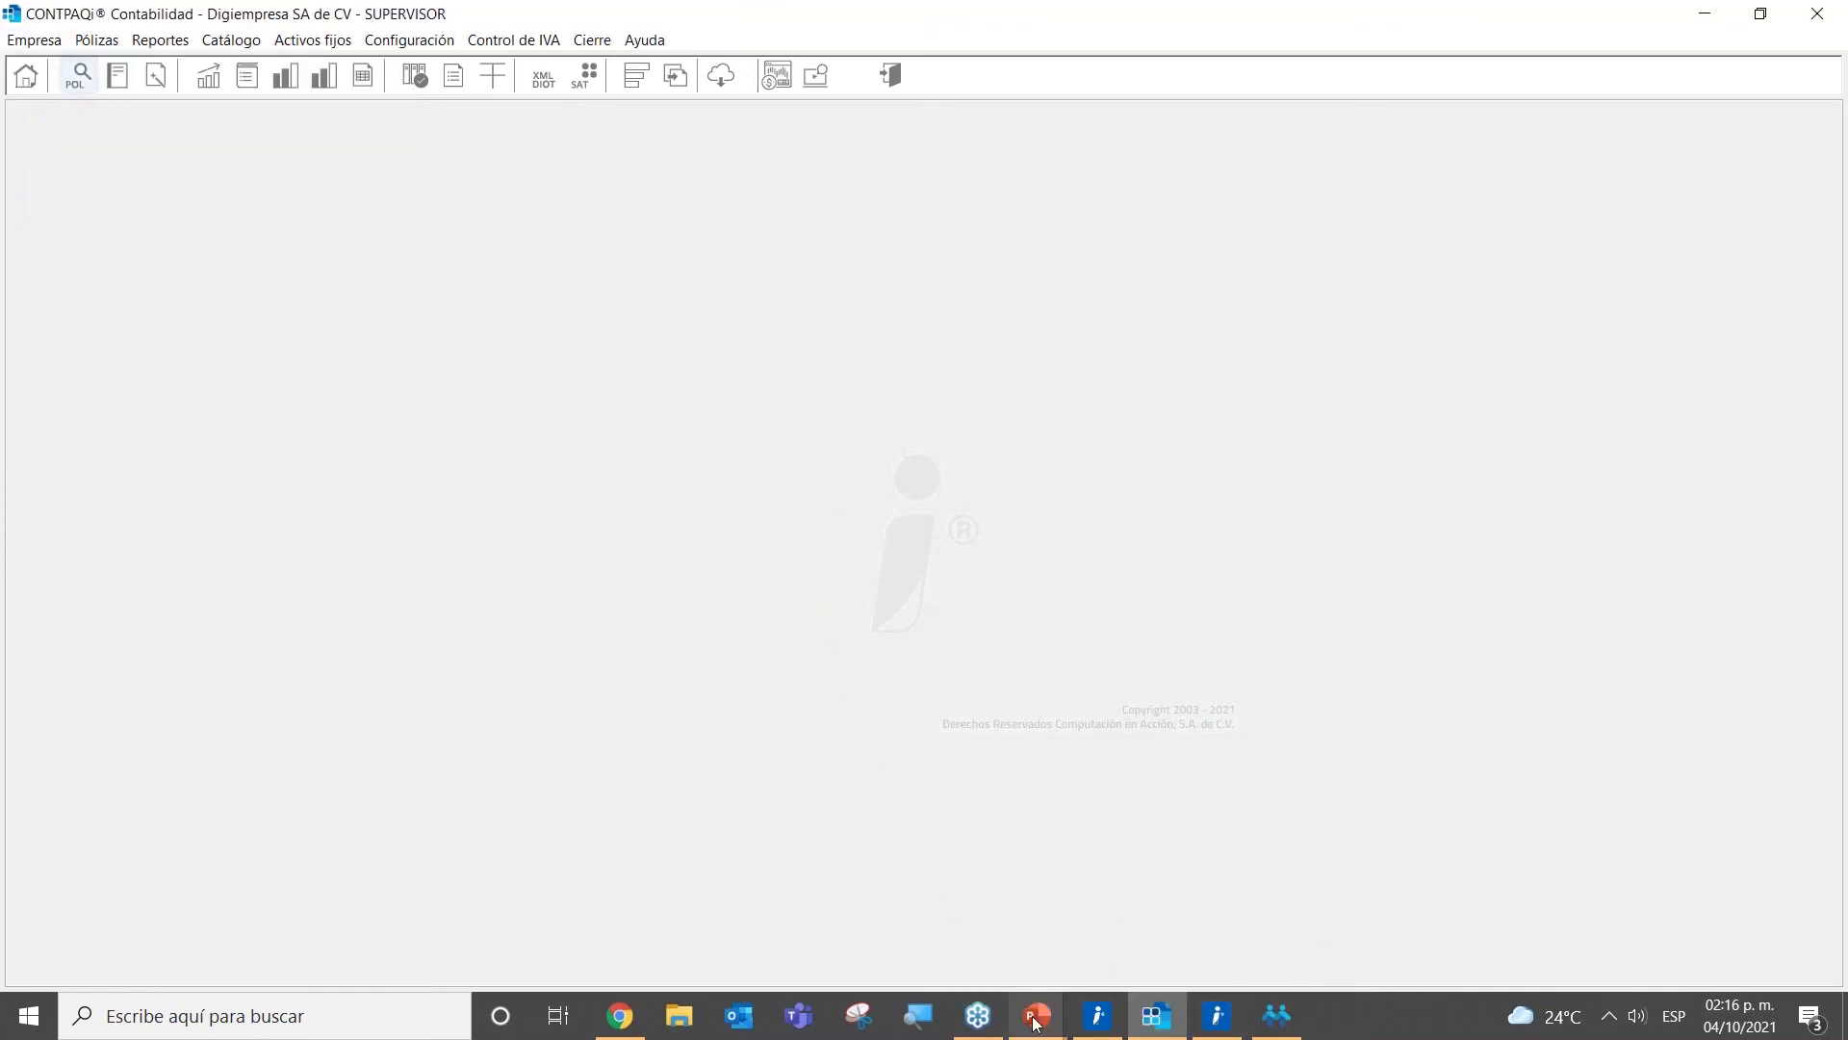
# Step: Switch to PowerPoint, resume the slide show, and advance to the "¿Tienes alguna duda o preguntas?" slide
pyautogui.moveTo(1036, 1025)
pyautogui.click(949, 943)
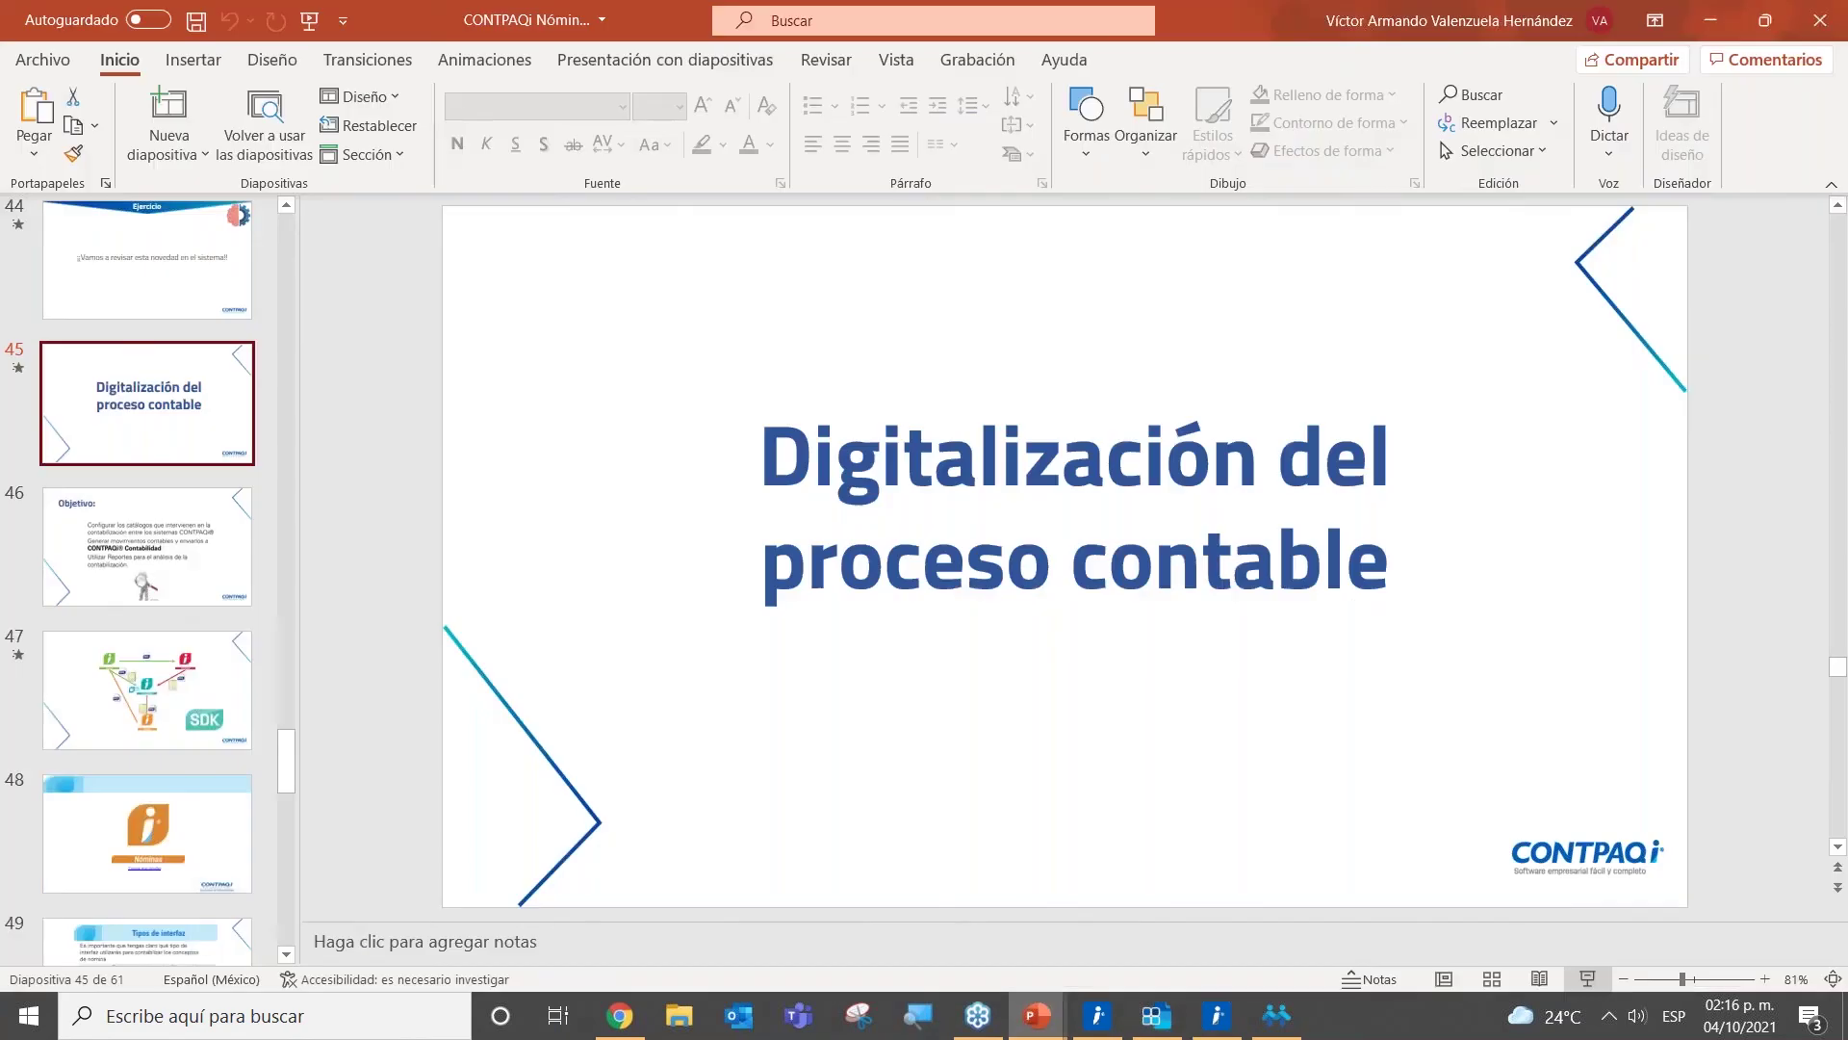
pyautogui.click(1164, 944)
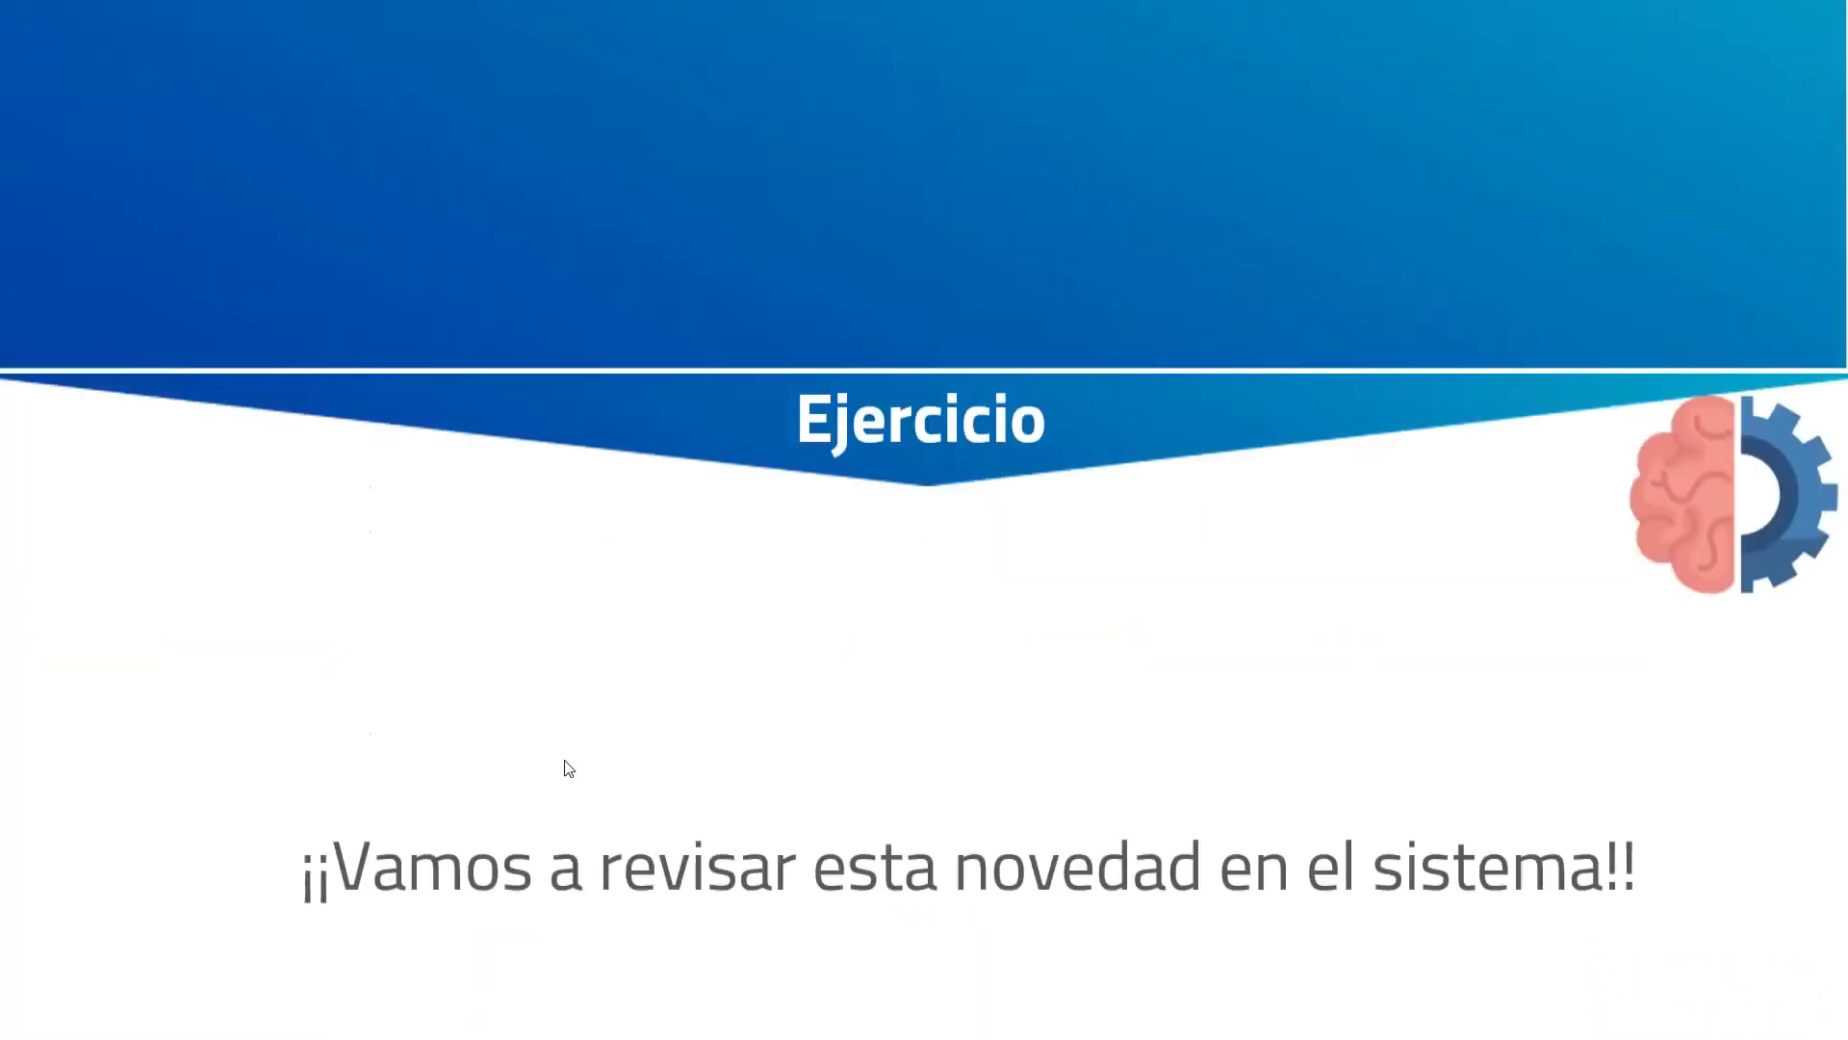
pyautogui.click(565, 761)
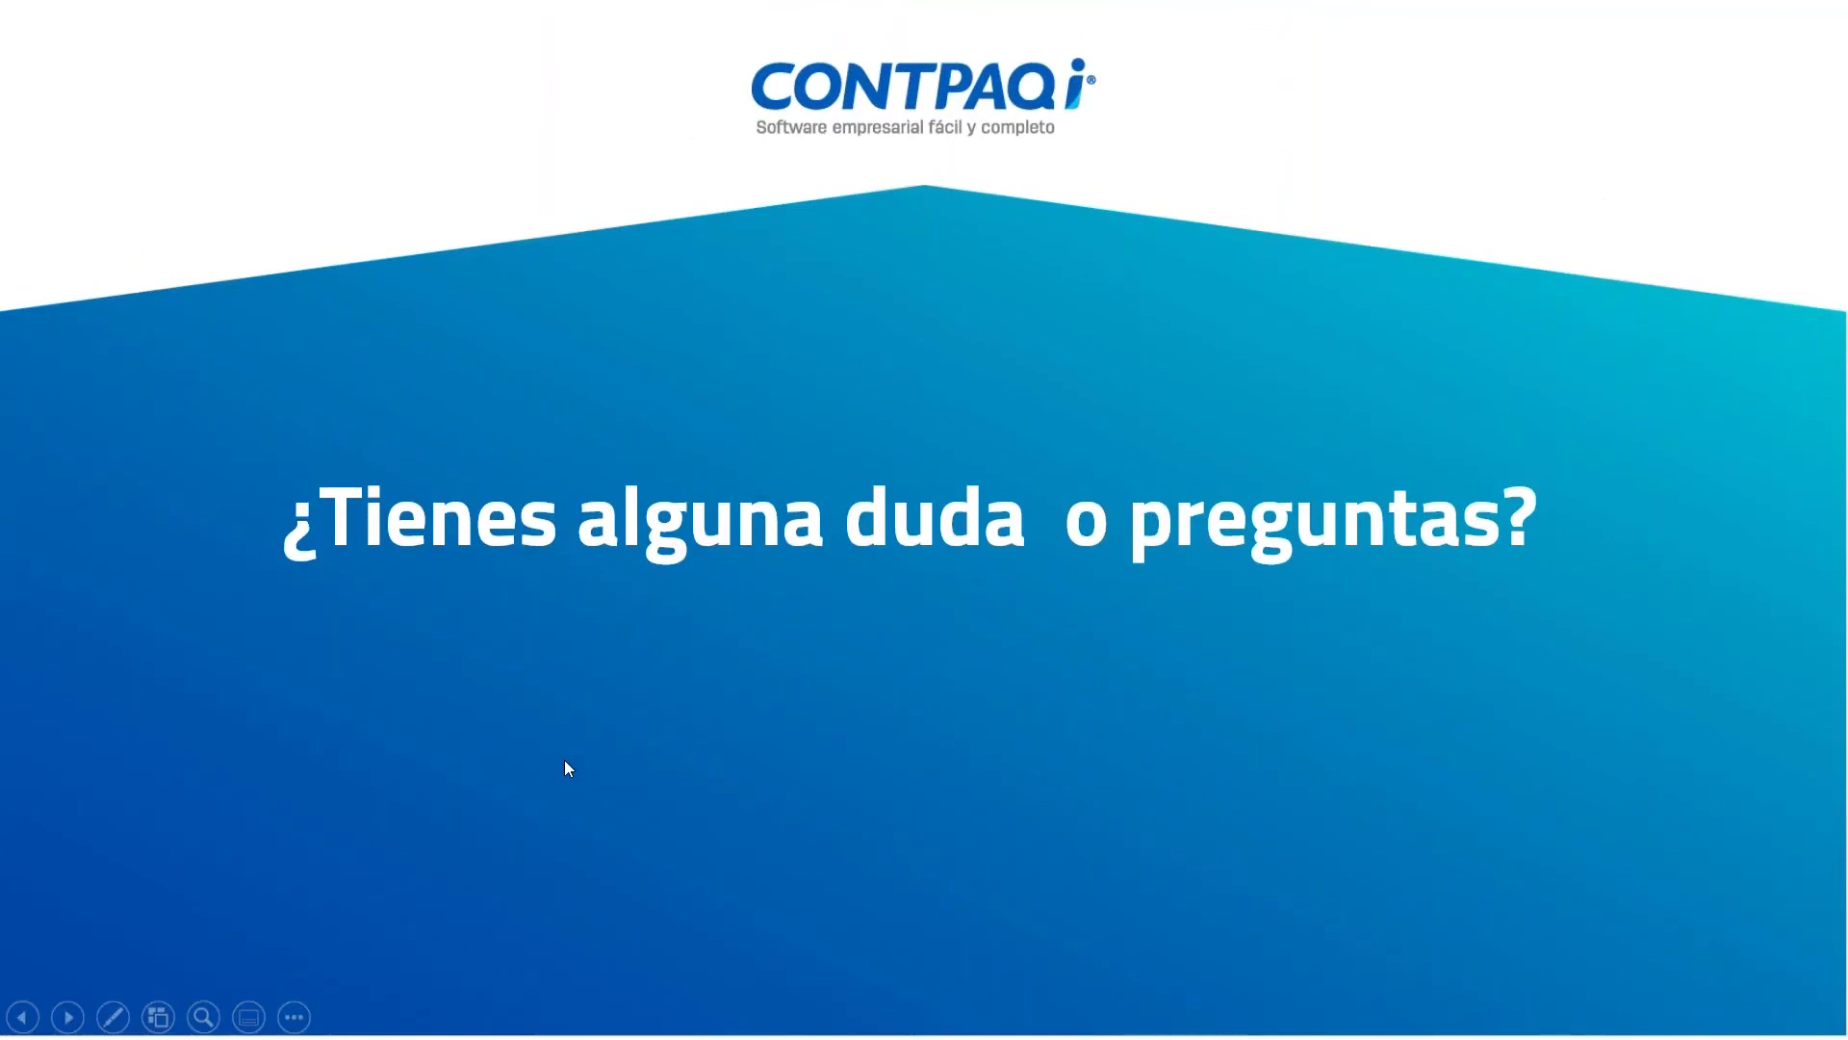